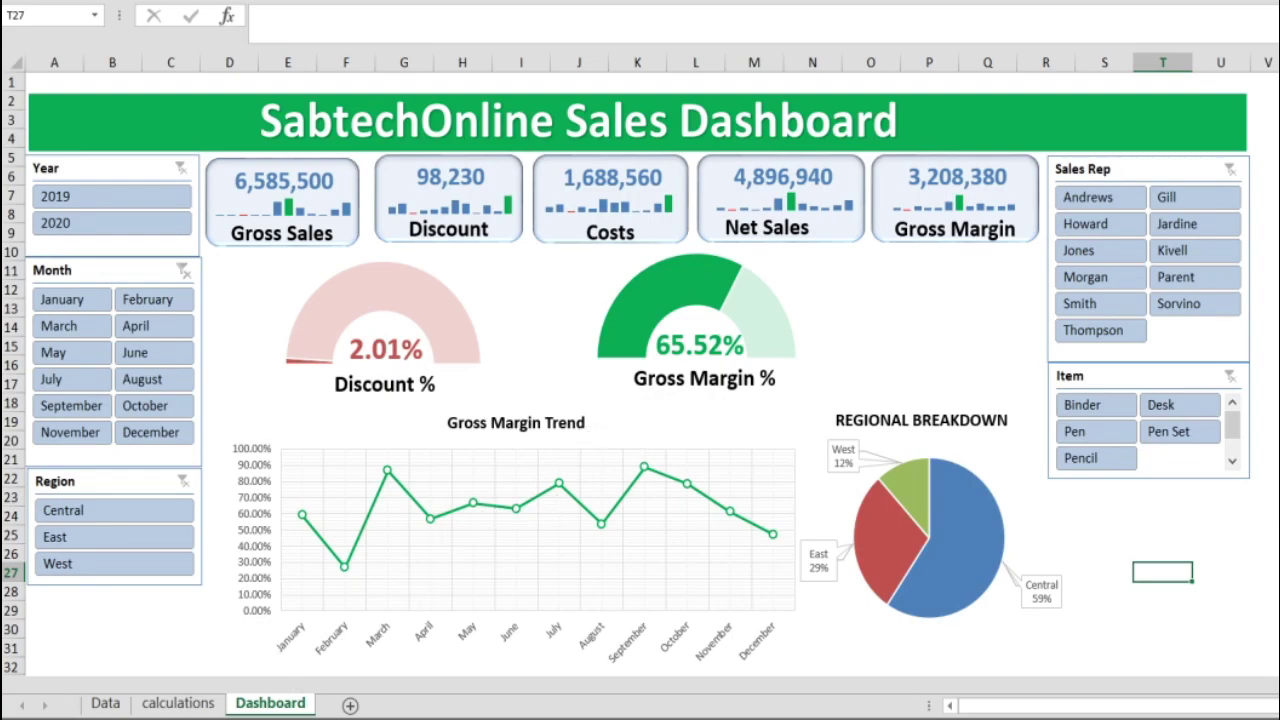
Review the raw sales data from order date to costs, paying attention to the unit cost, gross sales, discount and costs columns.
click(258, 714)
click(285, 705)
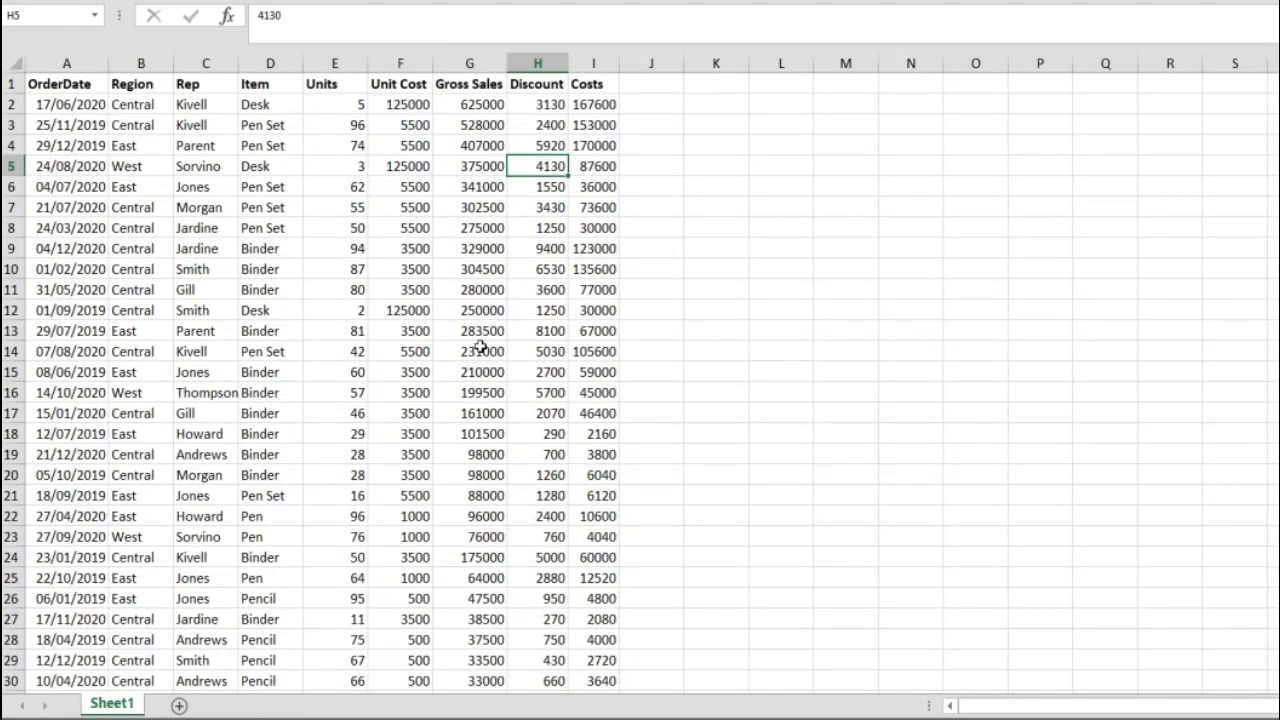
click(415, 252)
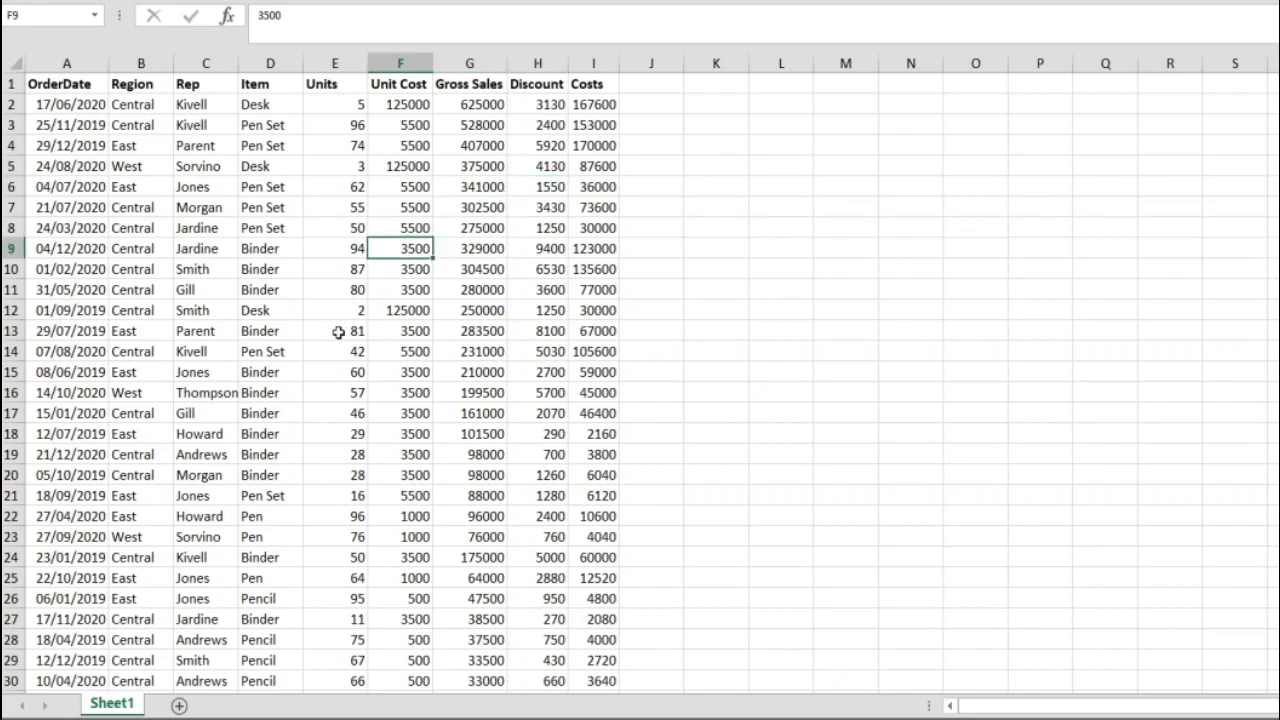
click(390, 336)
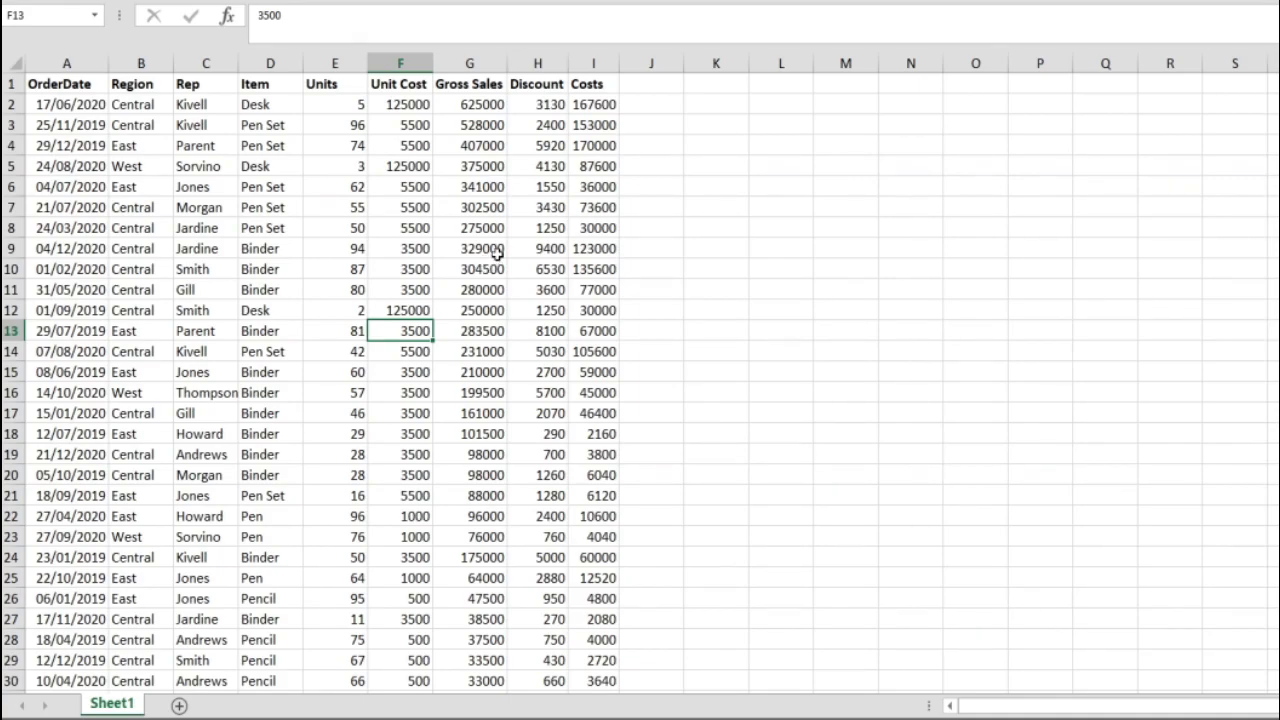
click(481, 209)
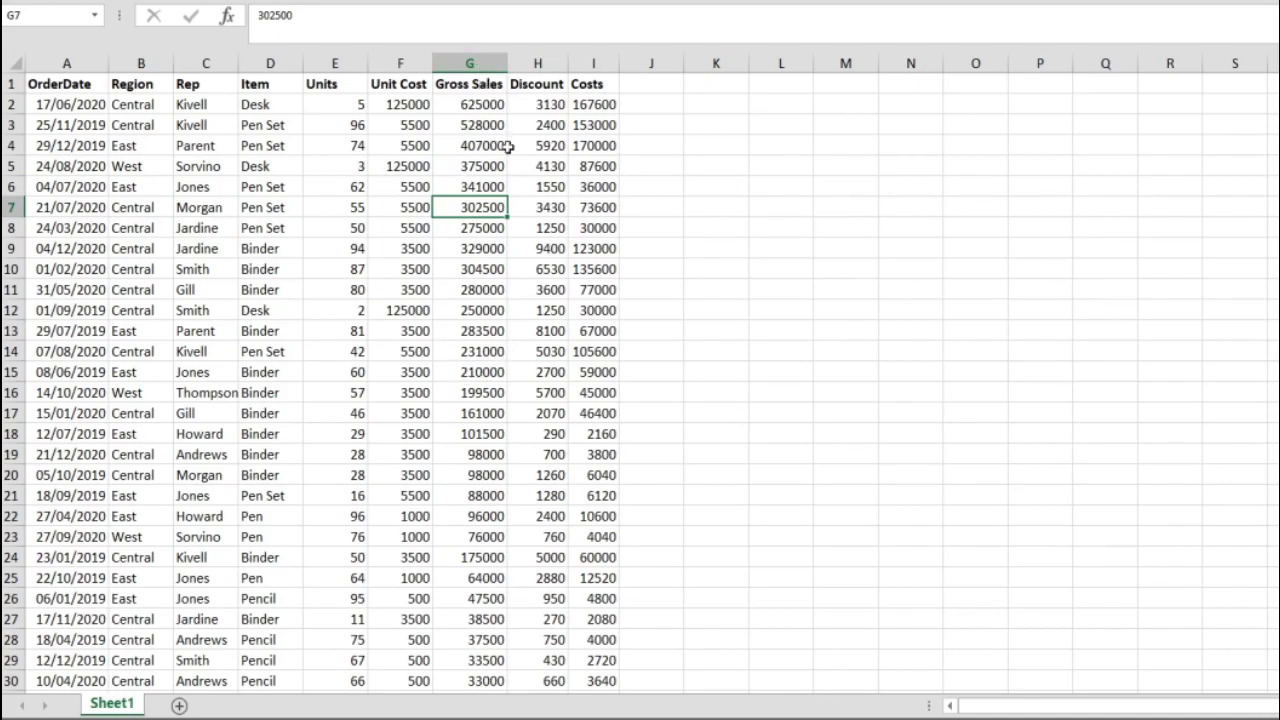
scroll(454, 298, down, 7)
scroll(454, 298, up, 7)
click(482, 131)
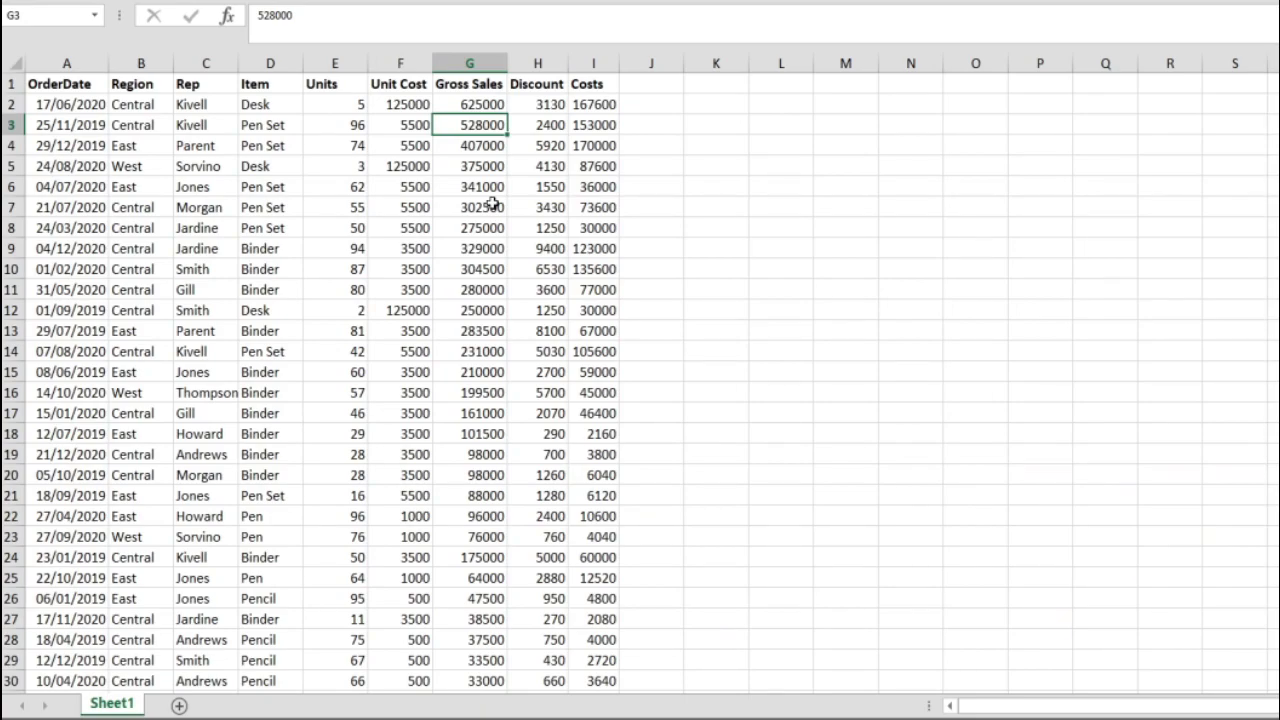
key(Down)
key(Down)
key(Down)
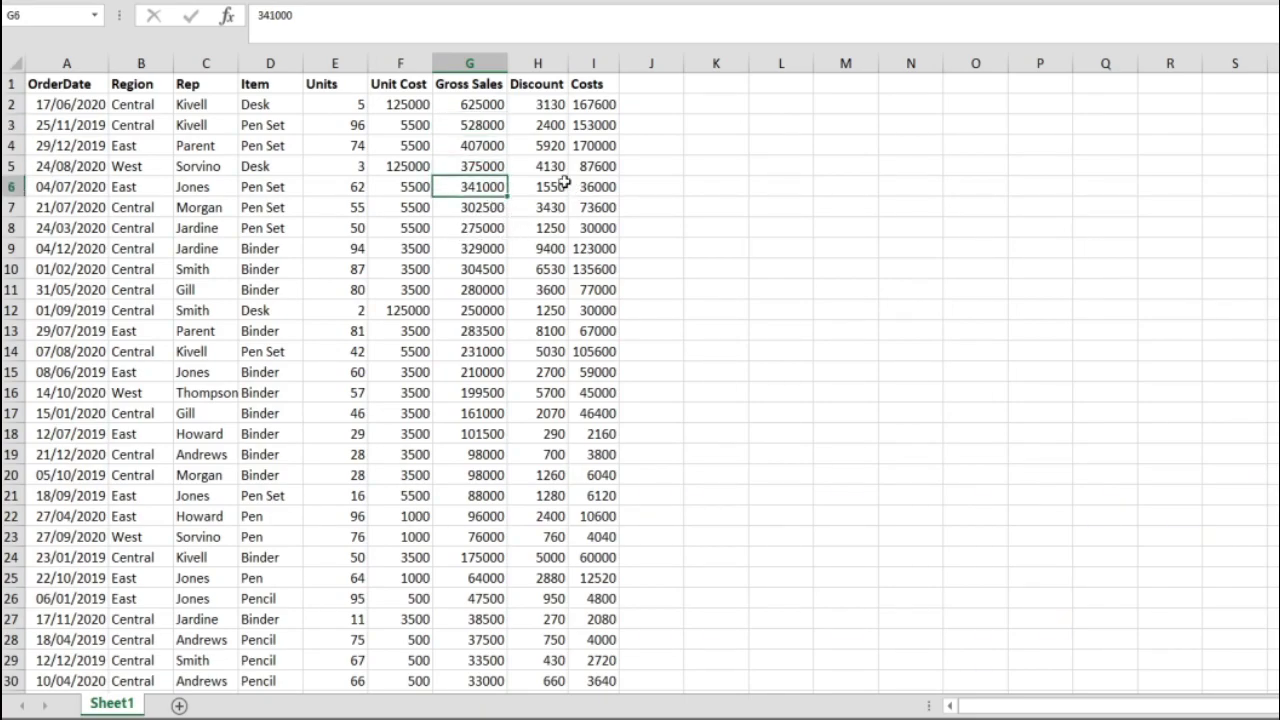
click(574, 150)
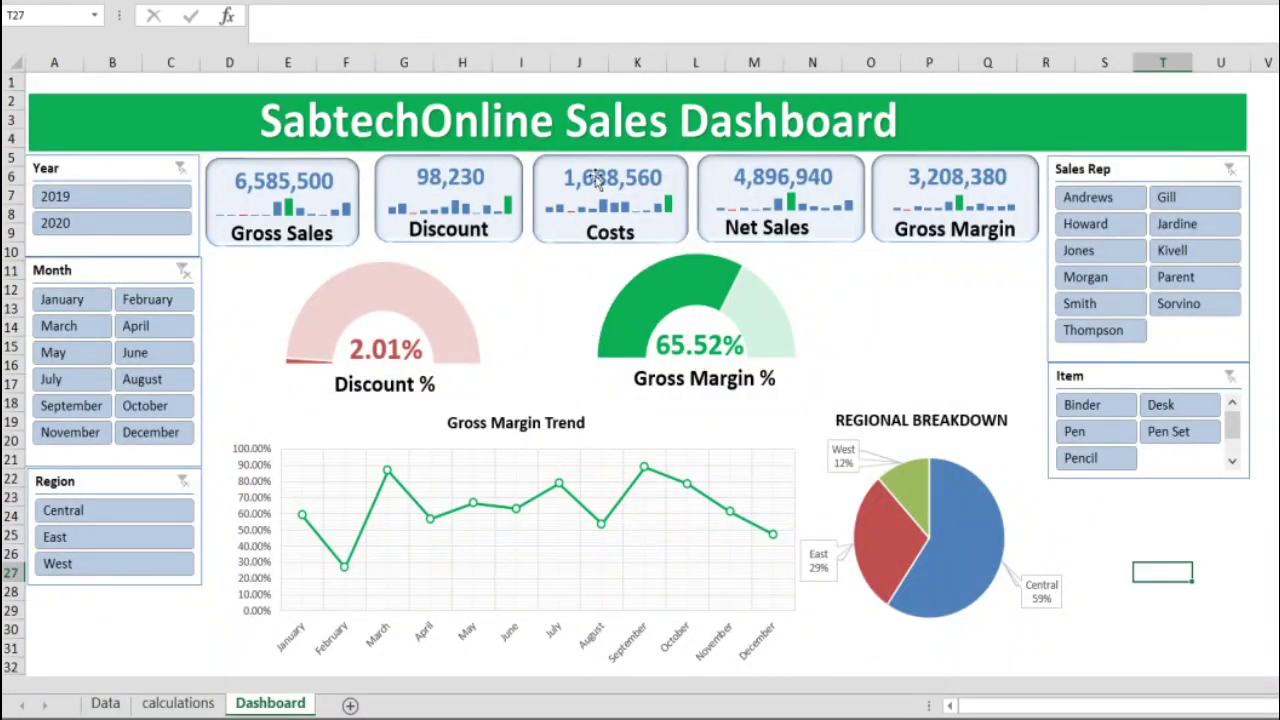
Examine the finished workbook's Data sheet, especially its added Net Sales, Gross Margin, Month and Year columns.
click(115, 706)
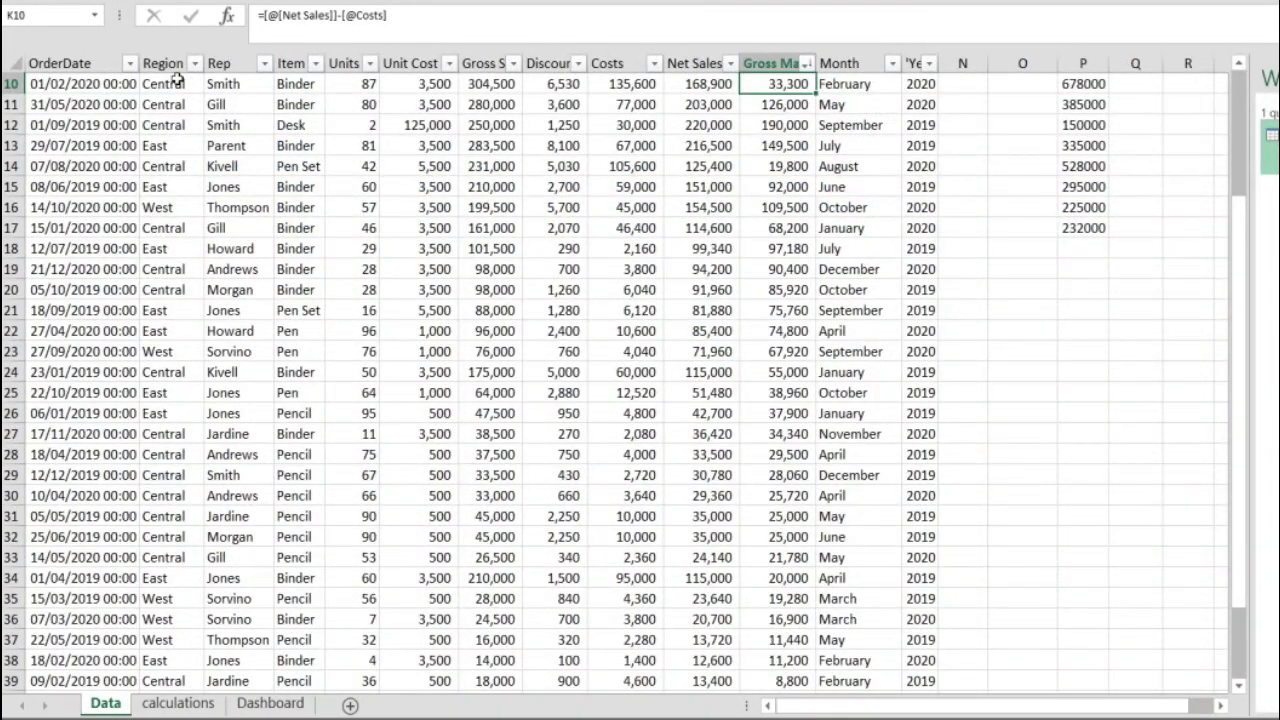
scroll(355, 200, up, 3)
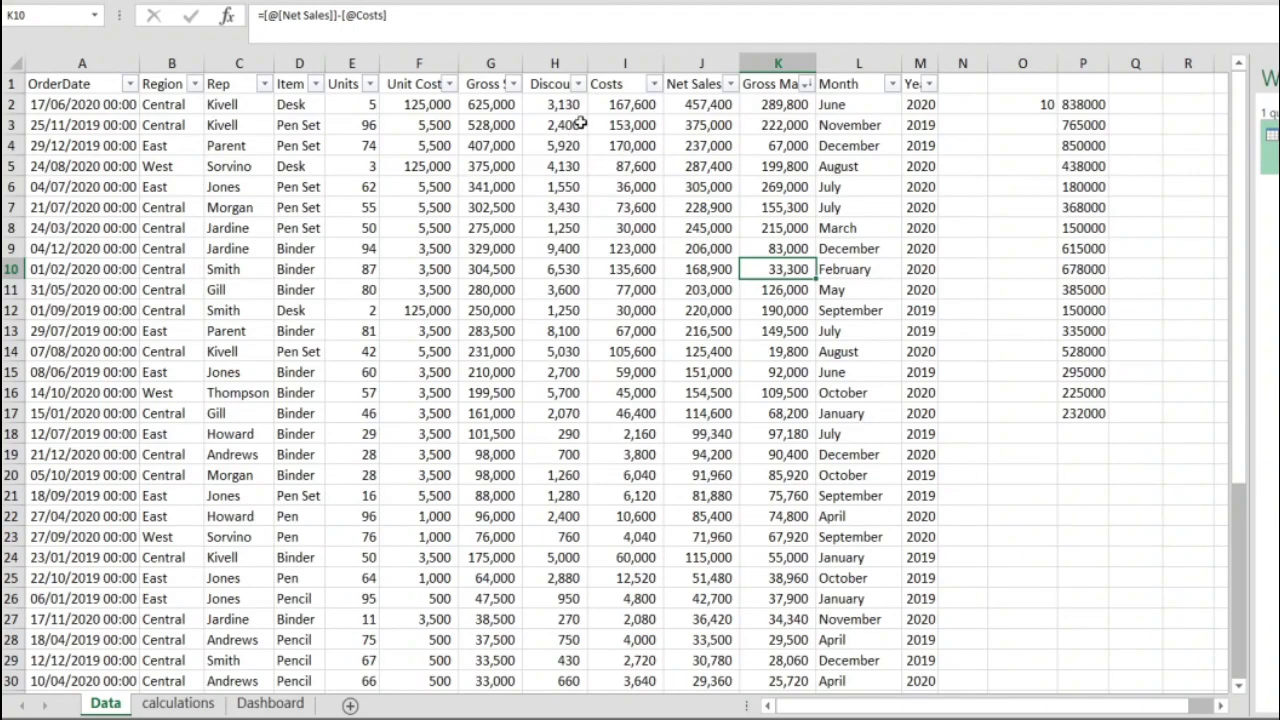
scroll(580, 120, down, 1)
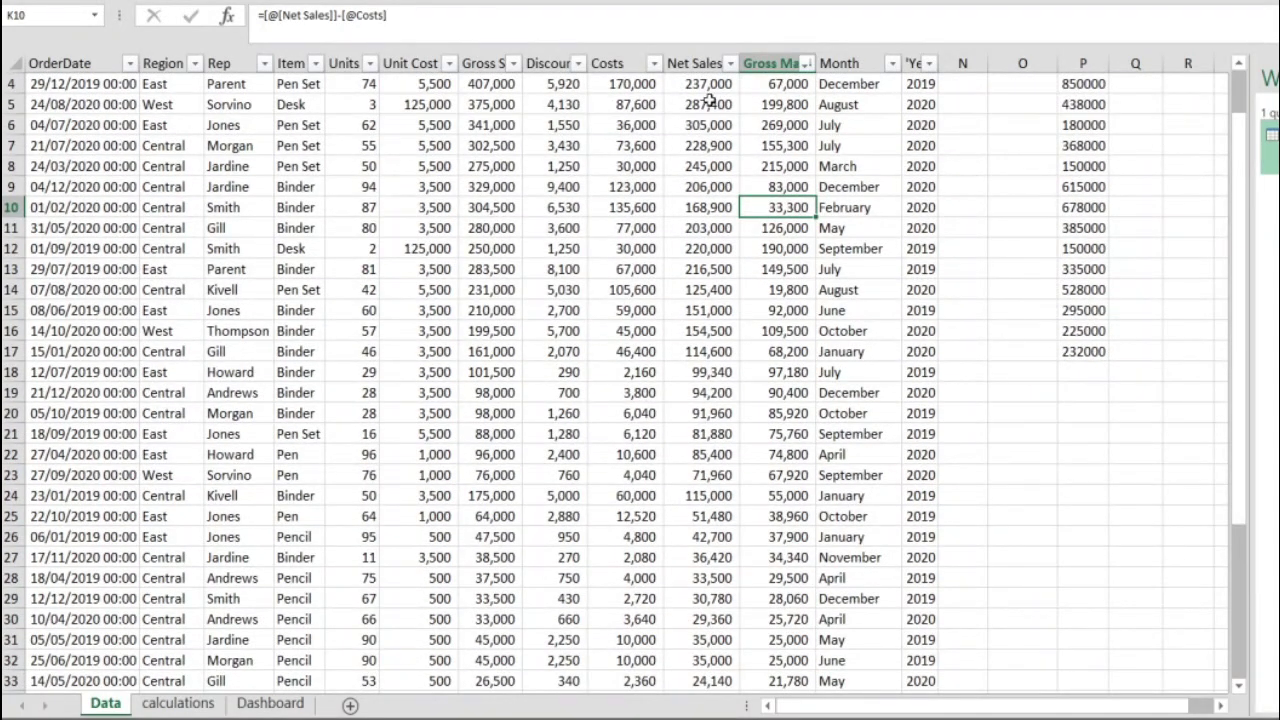
click(700, 60)
click(772, 60)
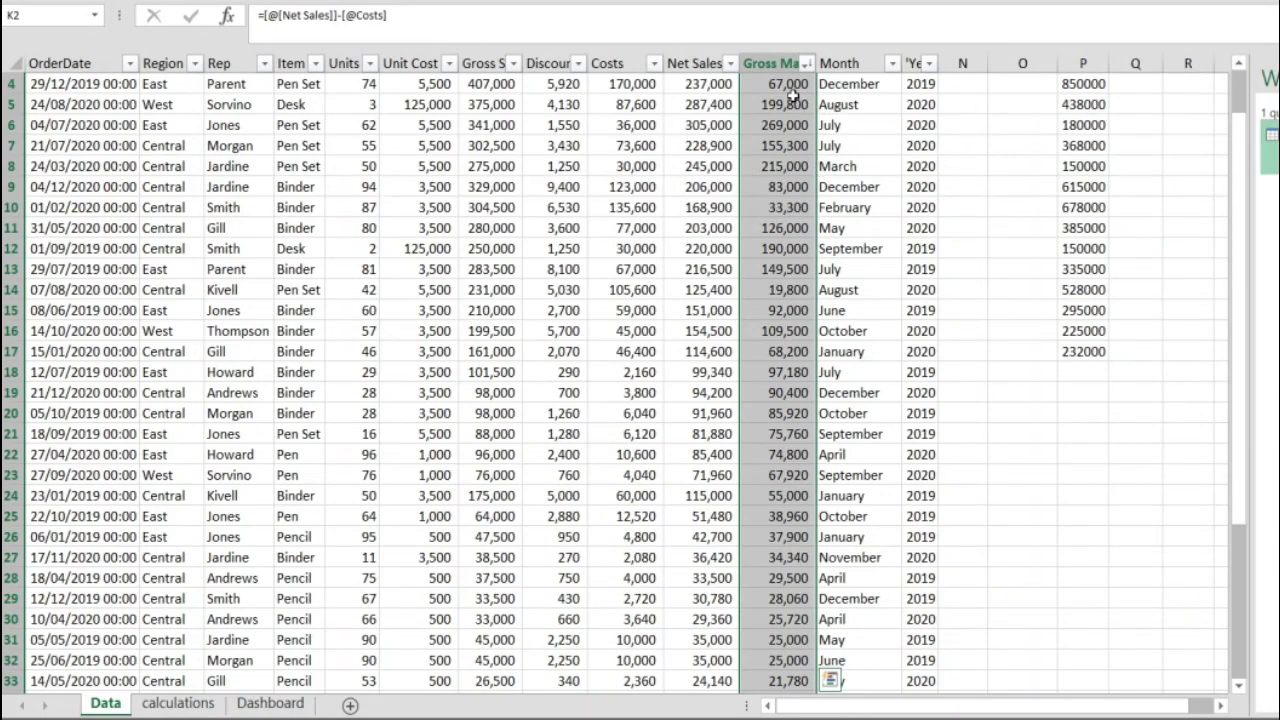
click(849, 67)
click(849, 67)
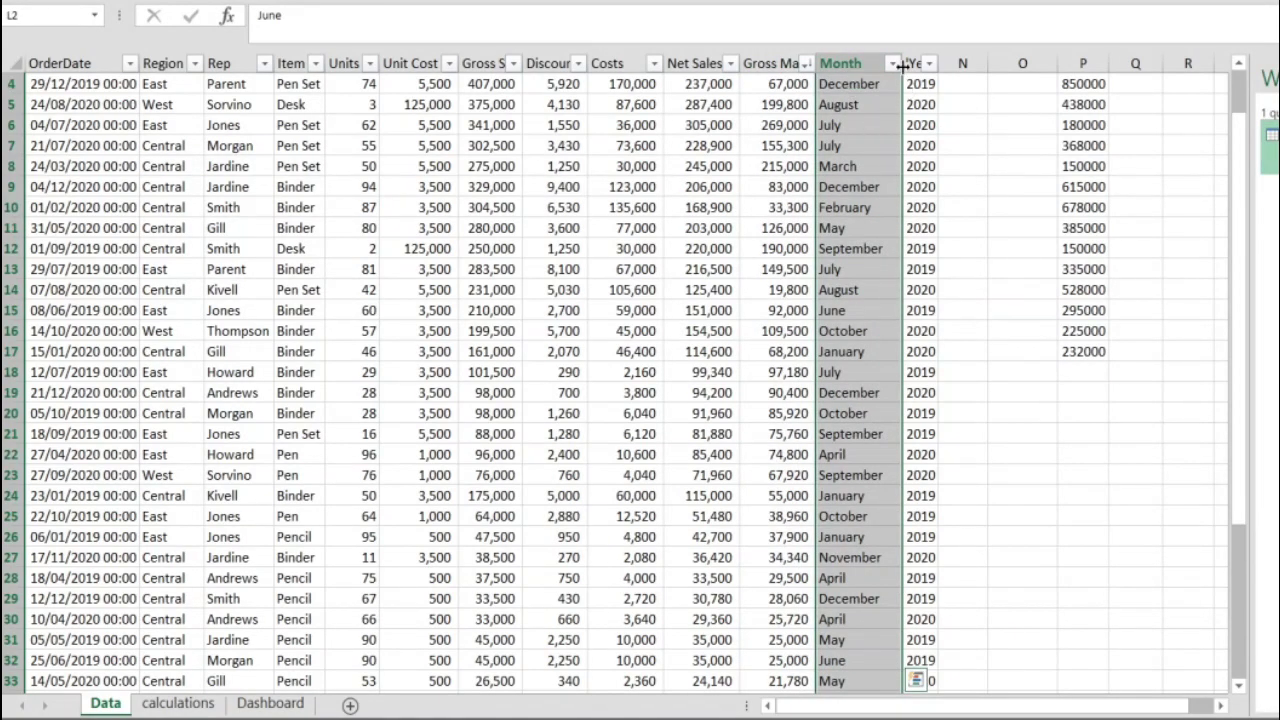
click(909, 124)
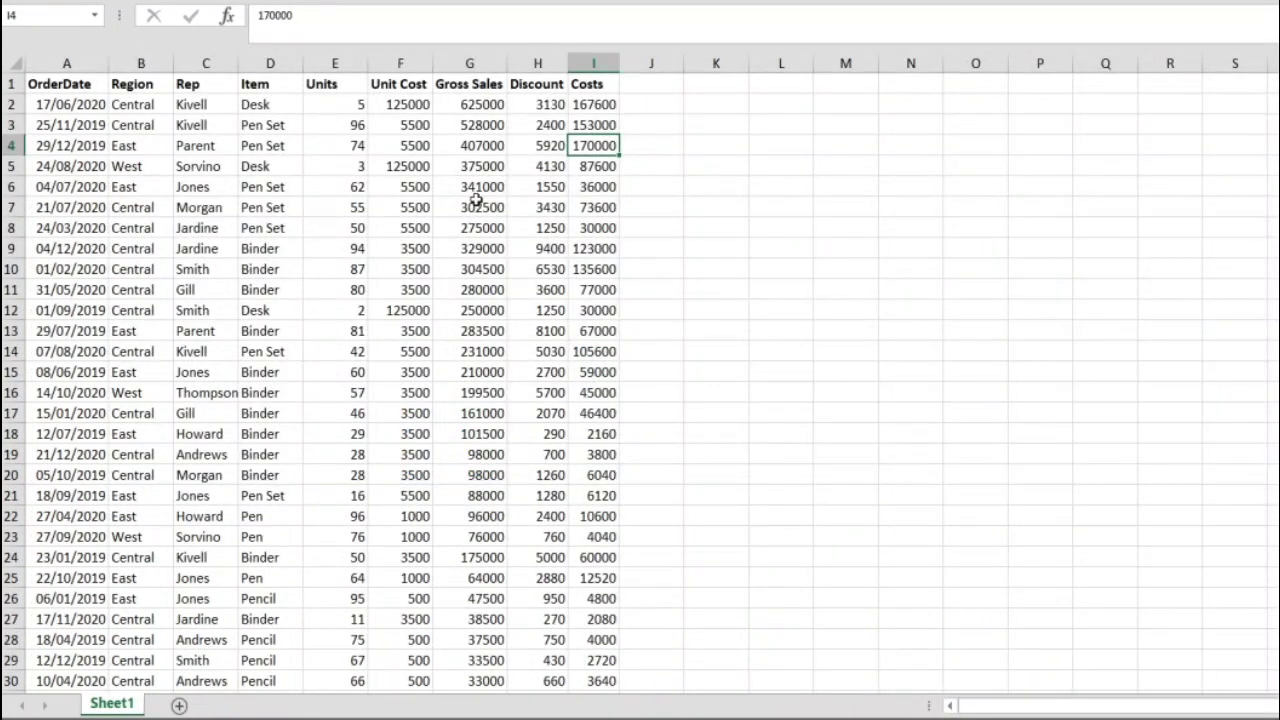
Convert the raw sales data range A1:I44 on Sheet1 into a table with headers.
click(475, 203)
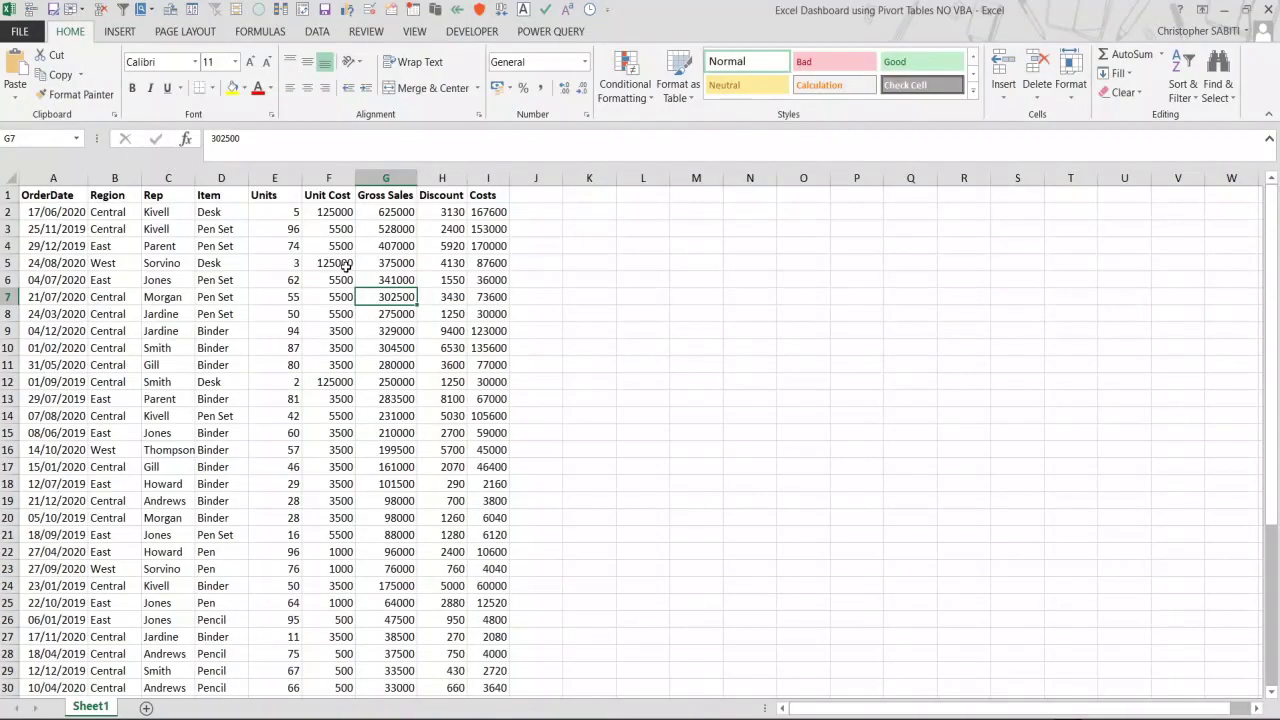
click(340, 266)
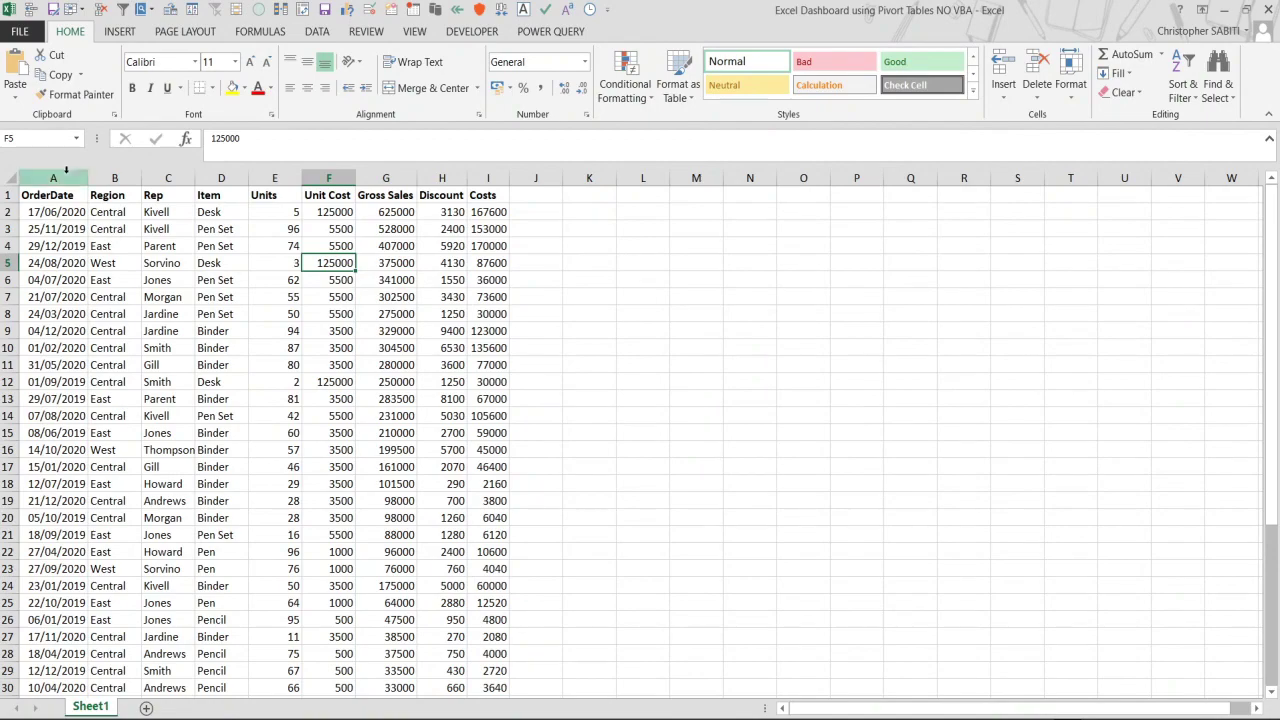
click(121, 32)
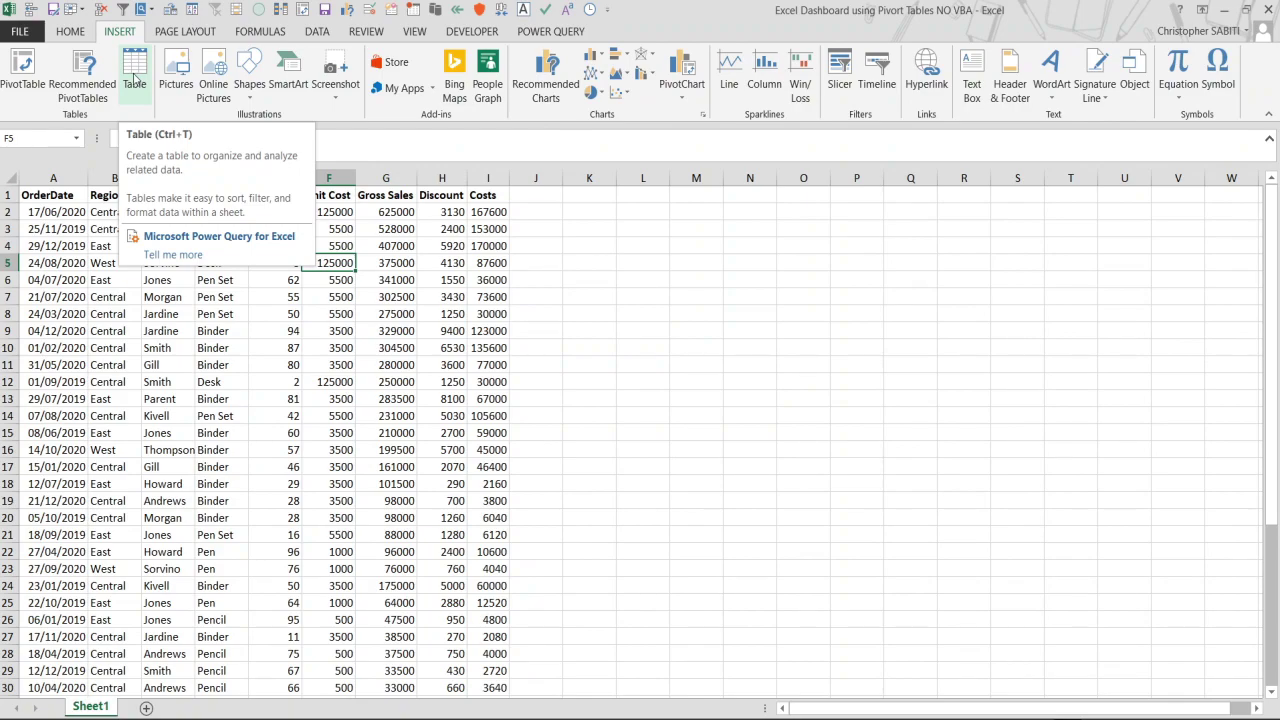
click(134, 70)
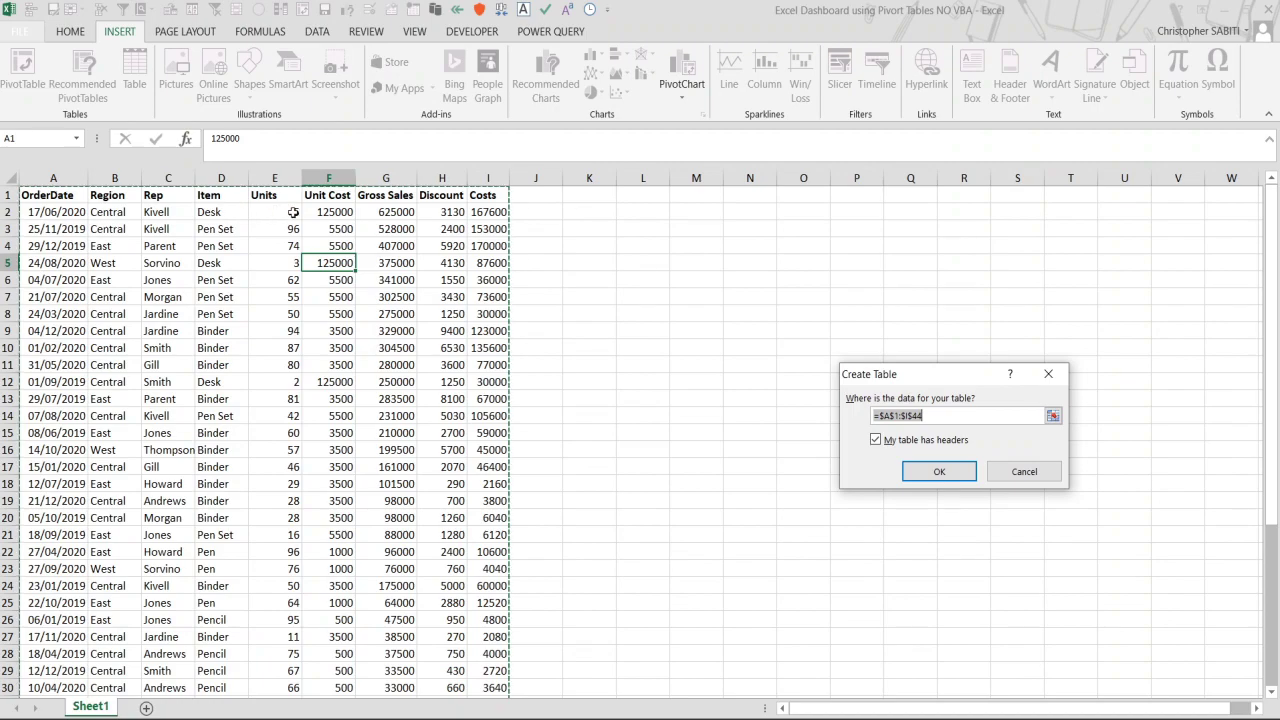
click(927, 468)
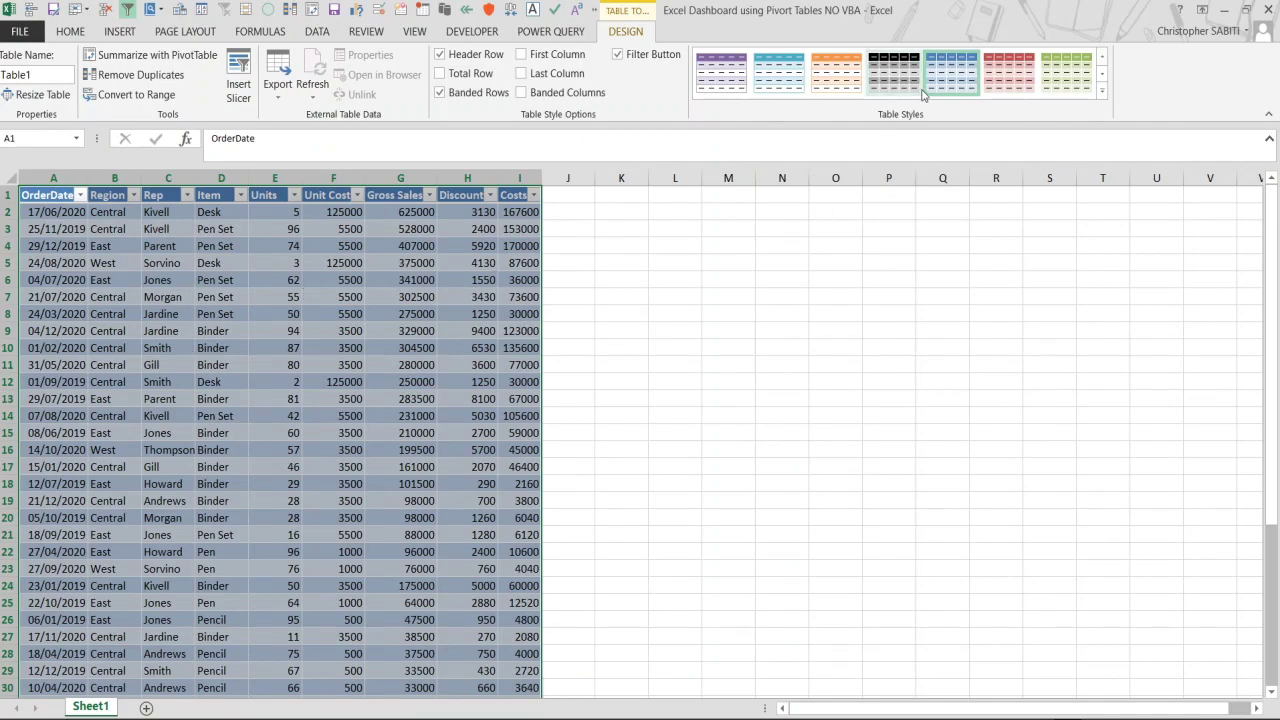
Apply the plain, unshaded first style of the Light group to the sales table and check its rows.
click(1102, 91)
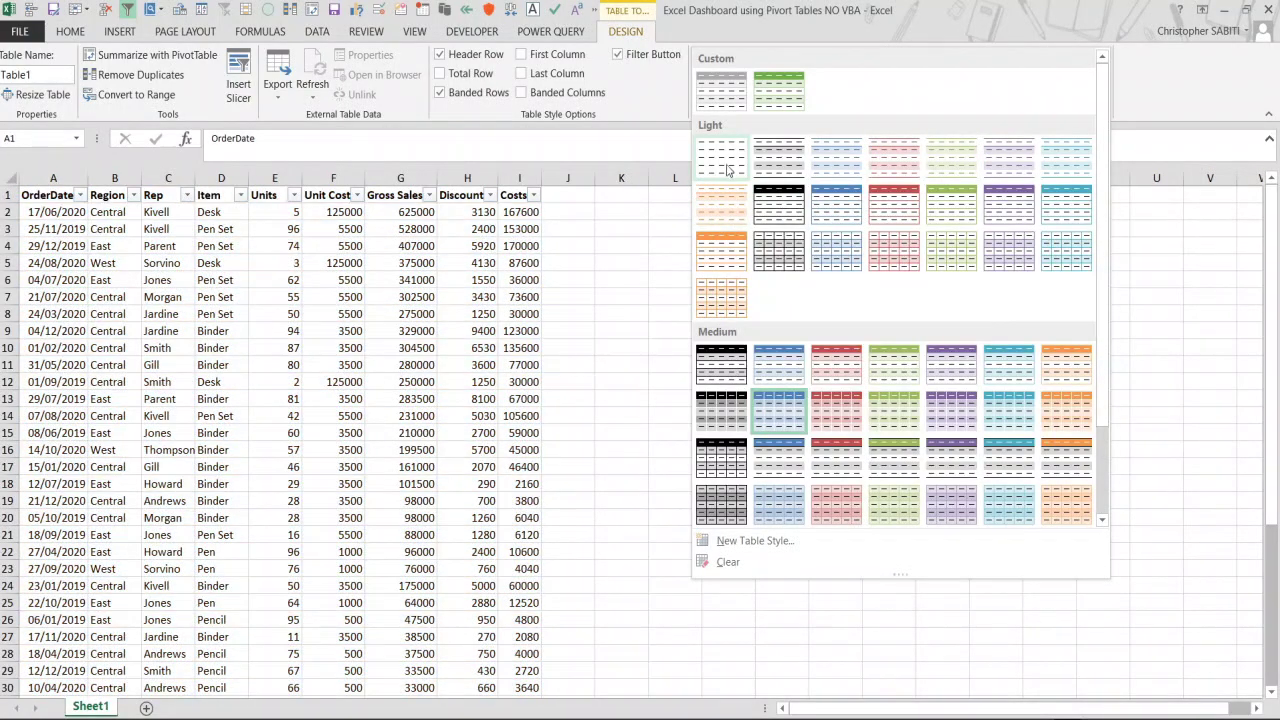
click(727, 165)
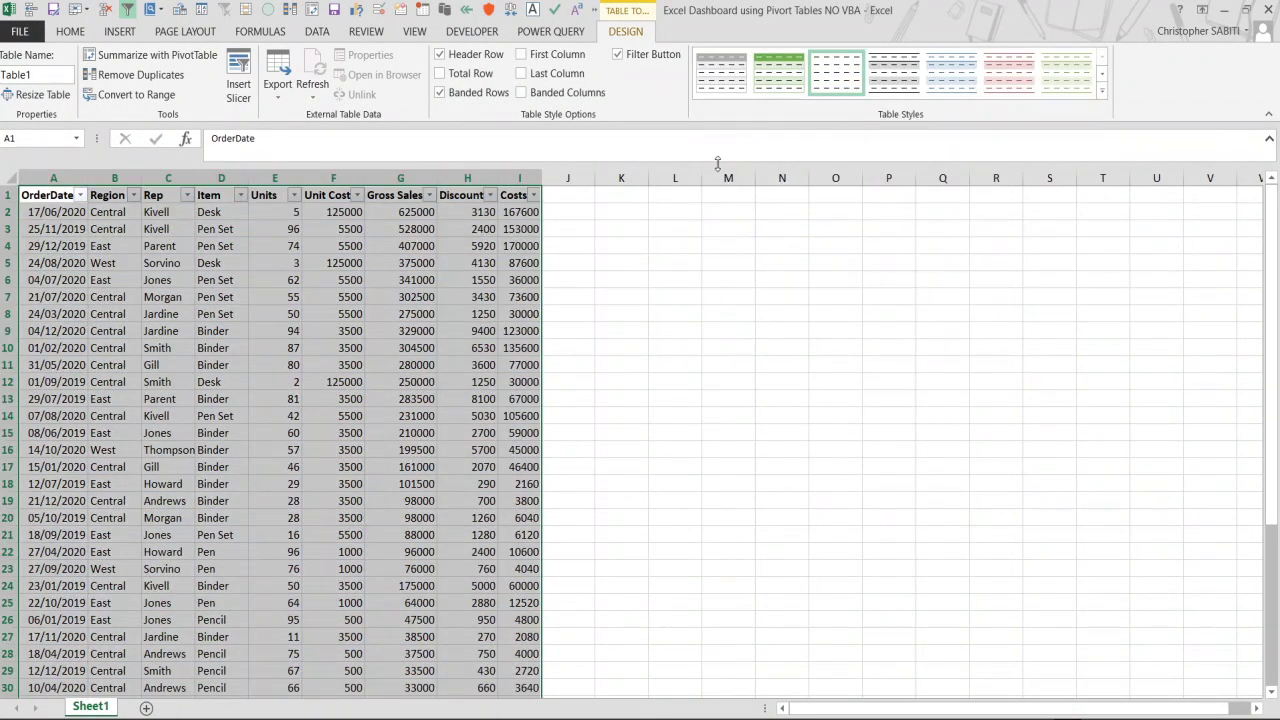
click(402, 232)
scroll(357, 273, down, 3)
scroll(357, 273, up, 3)
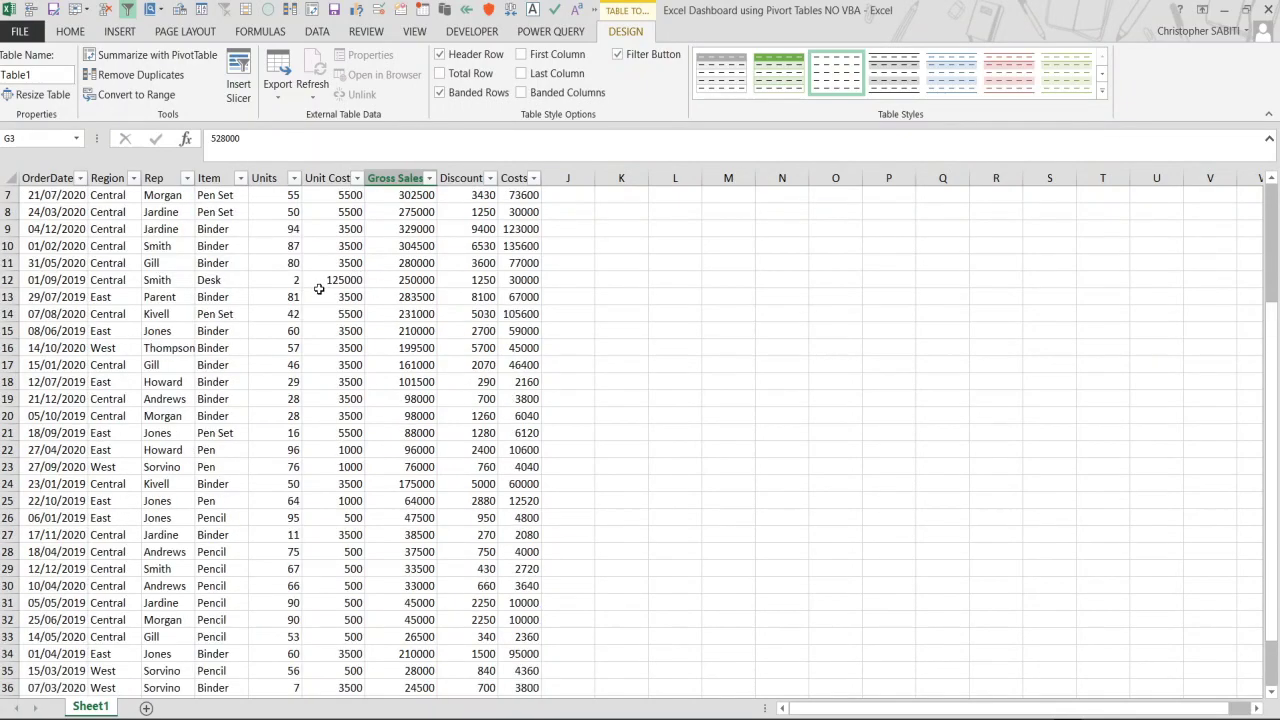
scroll(391, 258, down, 5)
scroll(391, 262, up, 5)
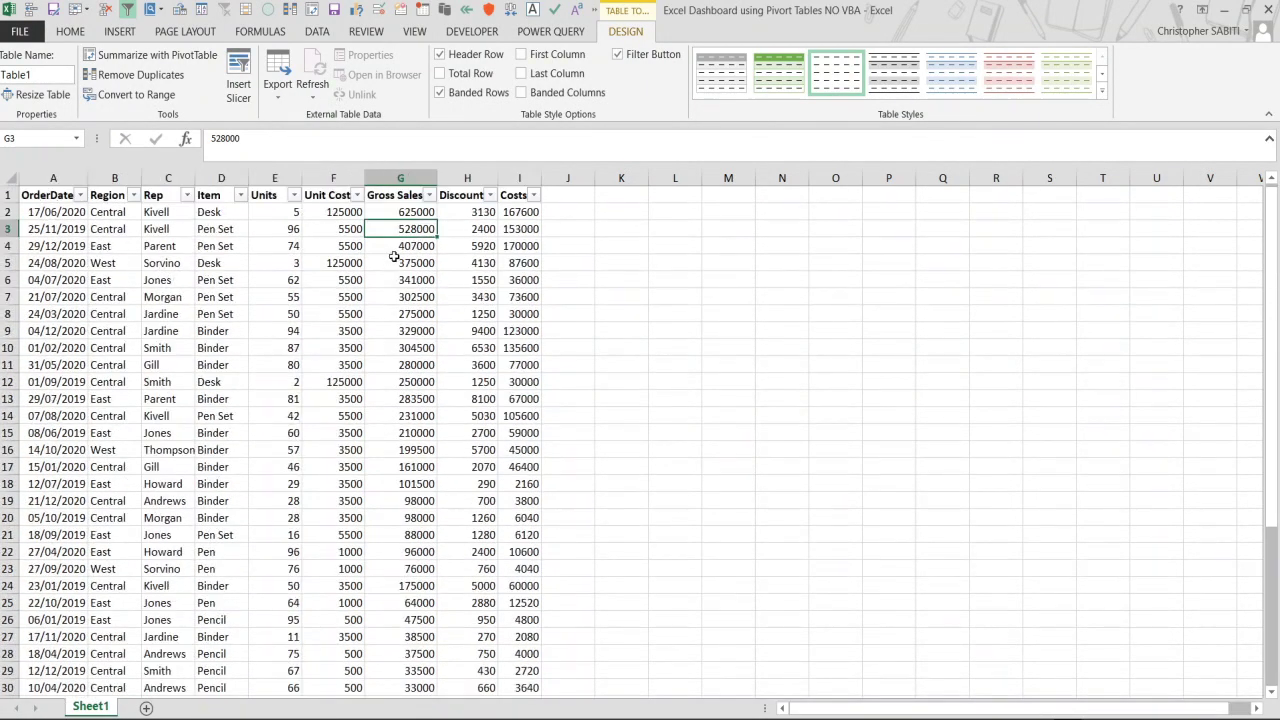
Add two table columns after Costs, headed "Net sales" in J1 and "Gross Margin" in K1.
click(563, 202)
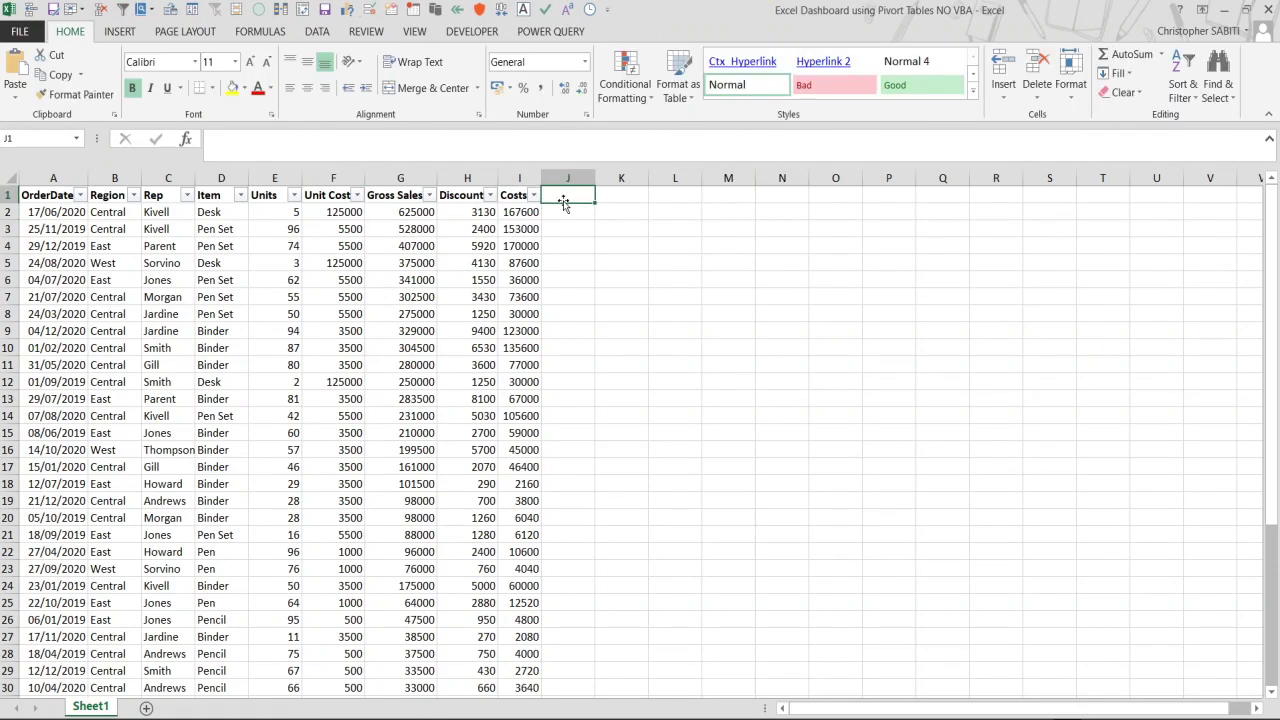
text(Net sales)
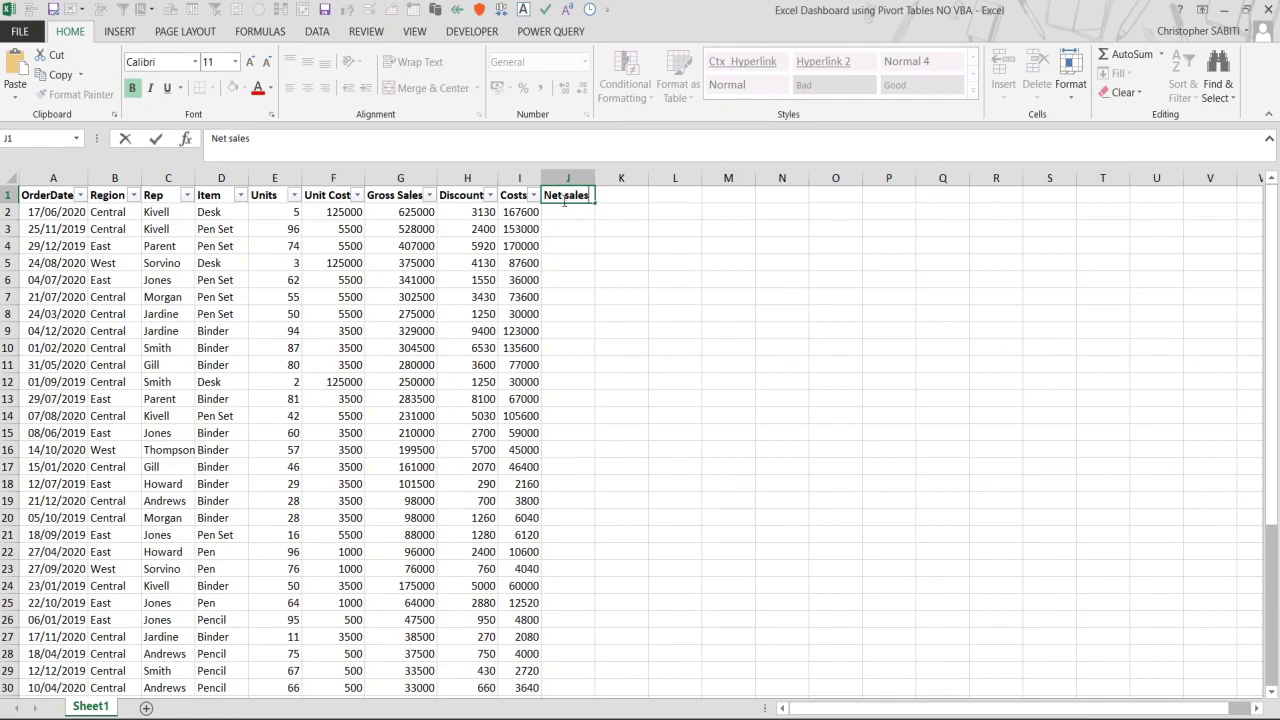
key(Return)
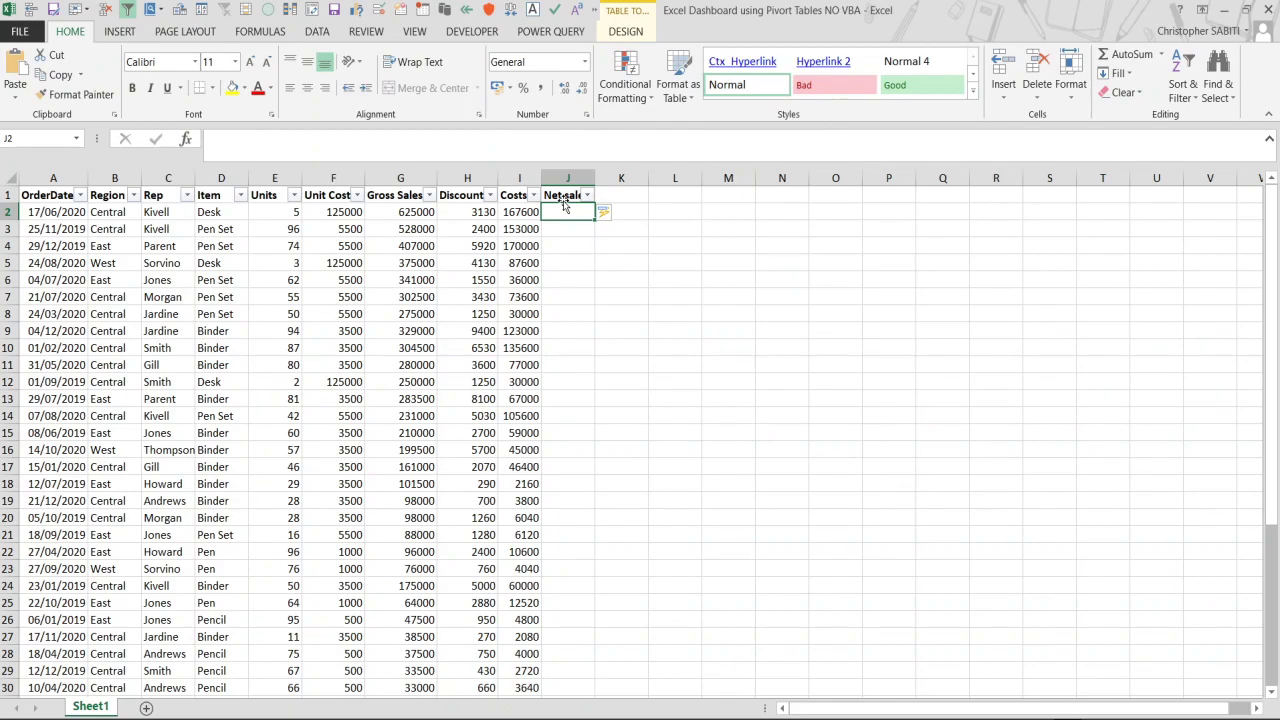
key(Right)
key(Up)
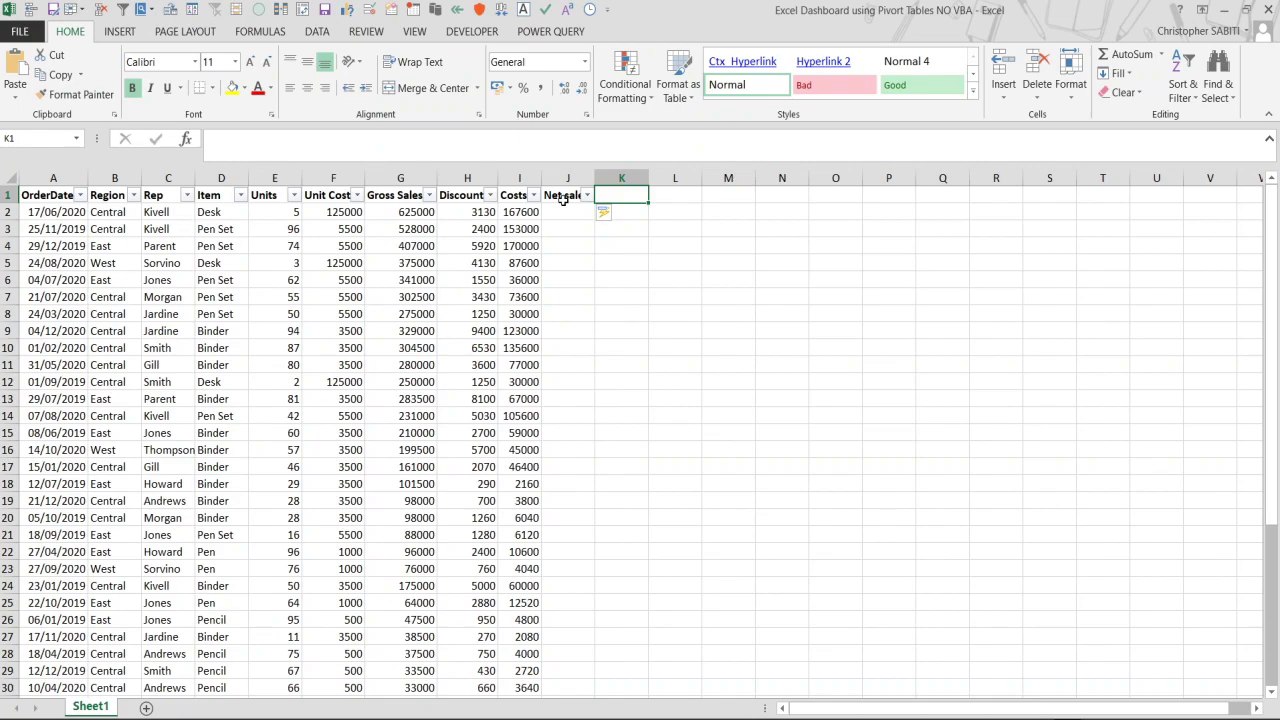
text(Gr)
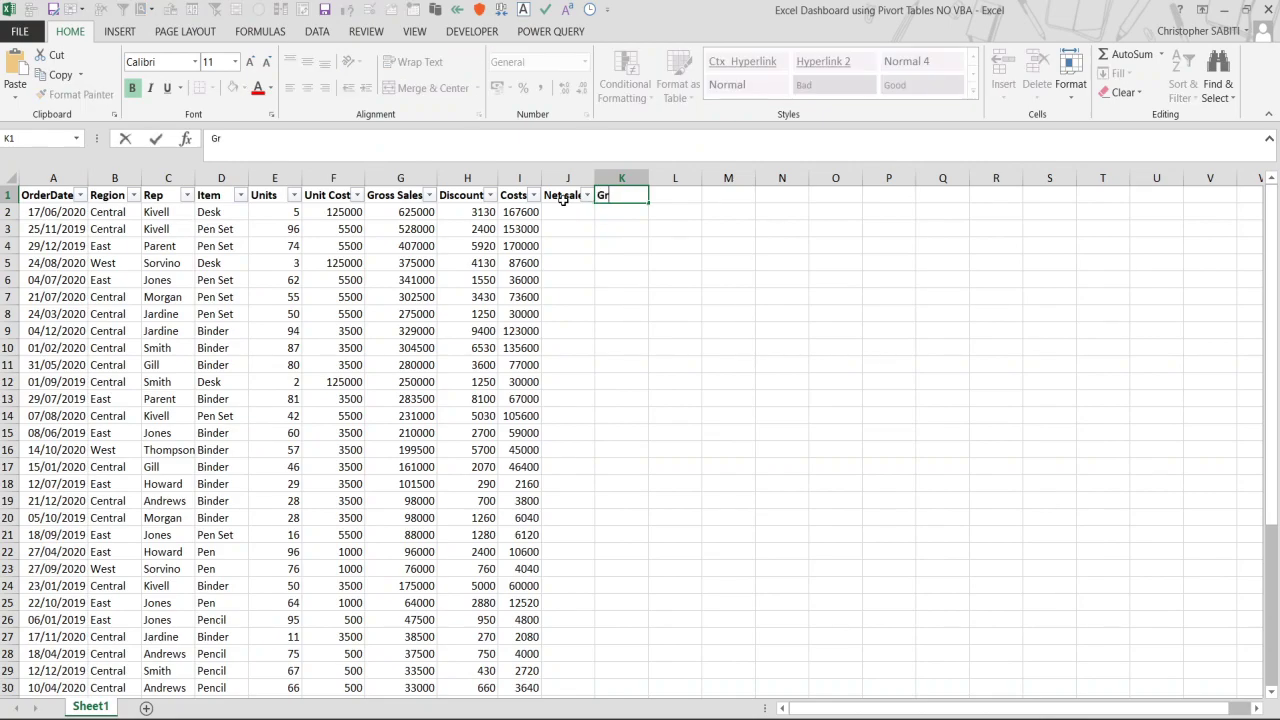
text(oss Margin)
key(ctrl+Return)
Add two more table columns, headed "Months" in L1 and "Year" in M1.
key(Right)
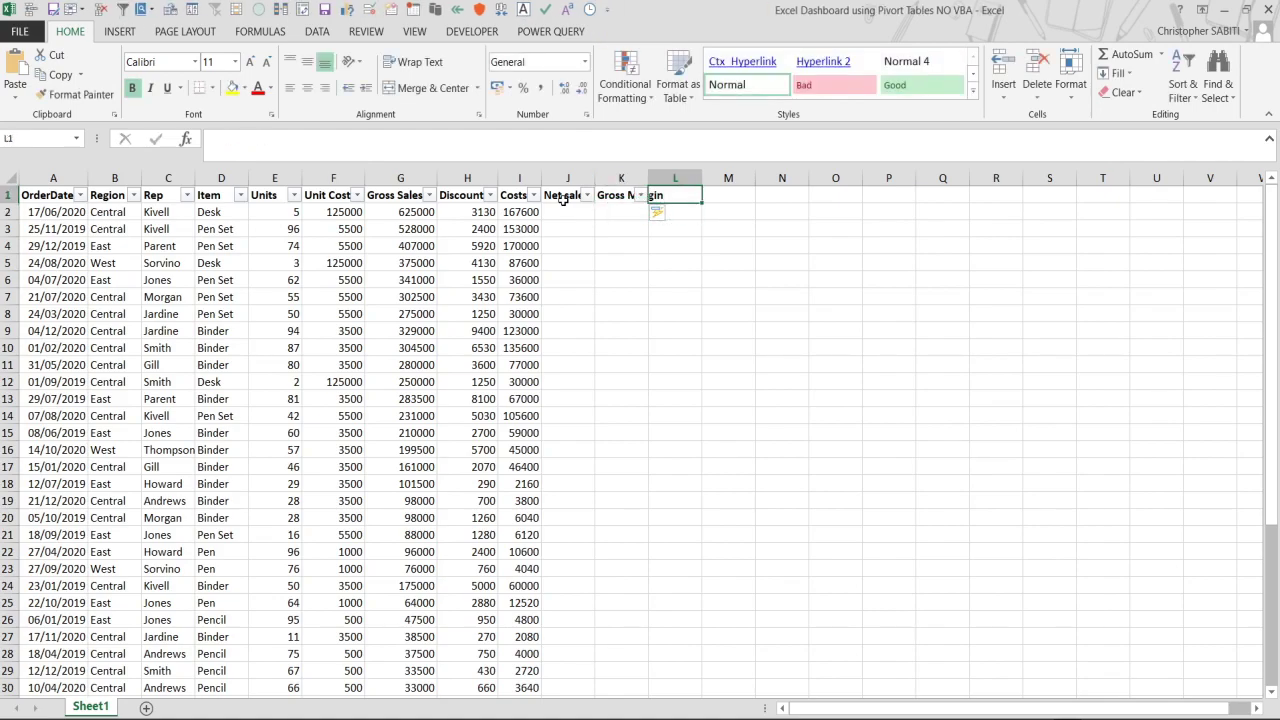
text(Months)
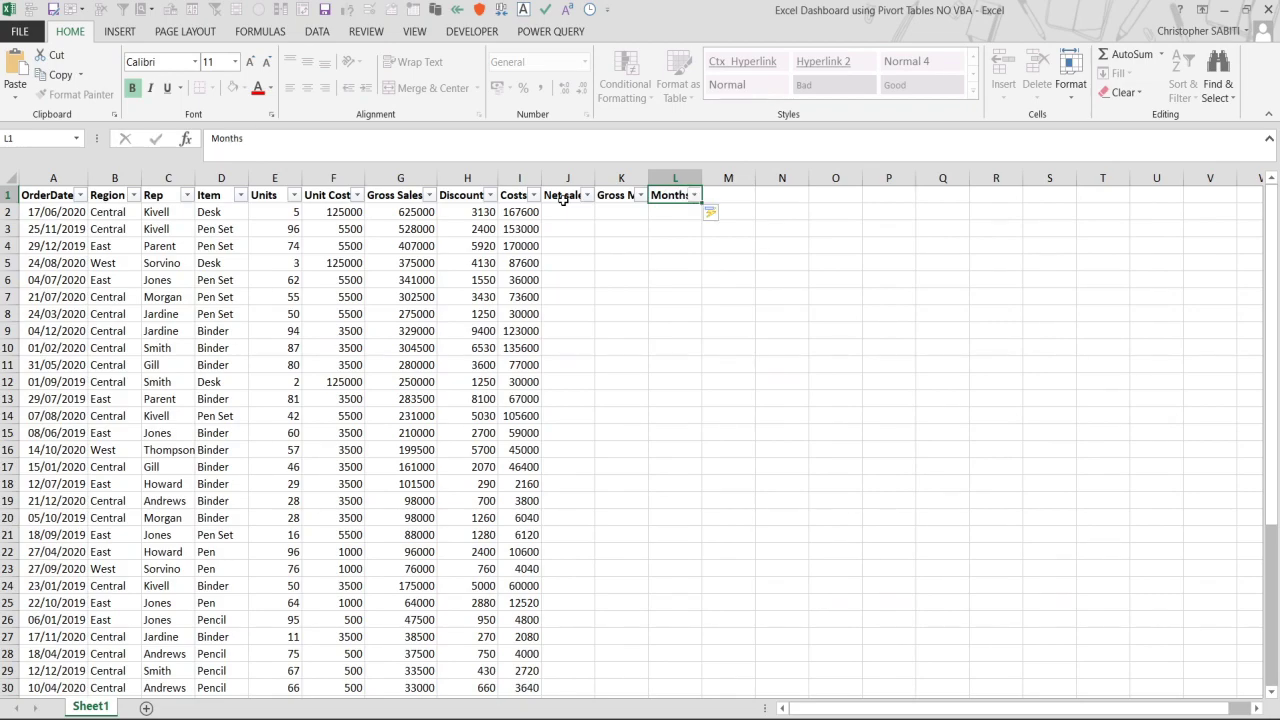
key(Tab)
text(Y)
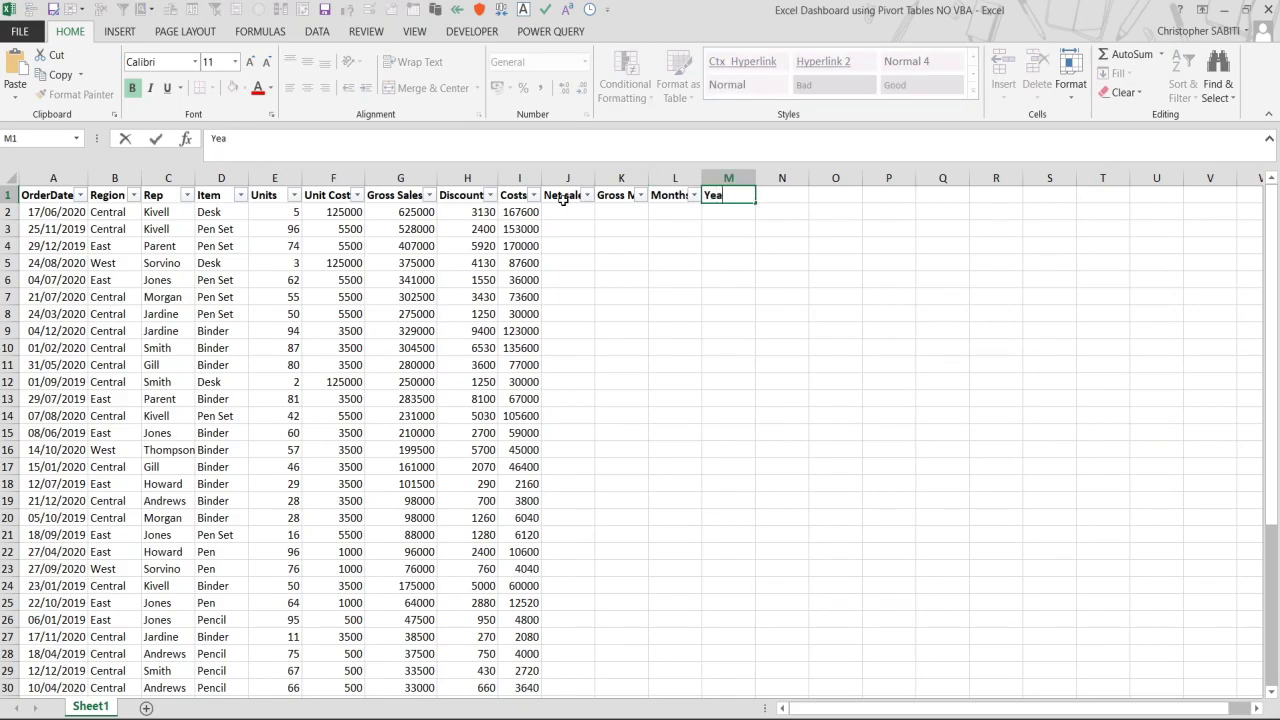
text(ear)
key(Return)
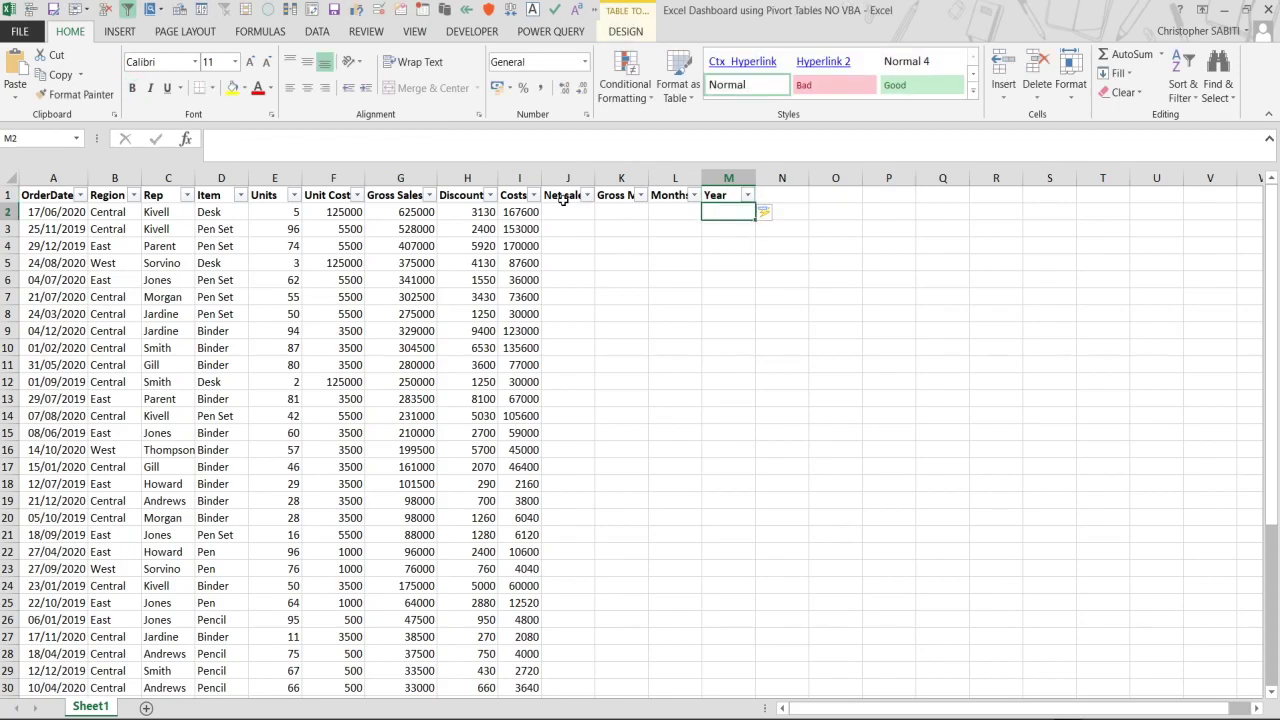
click(572, 214)
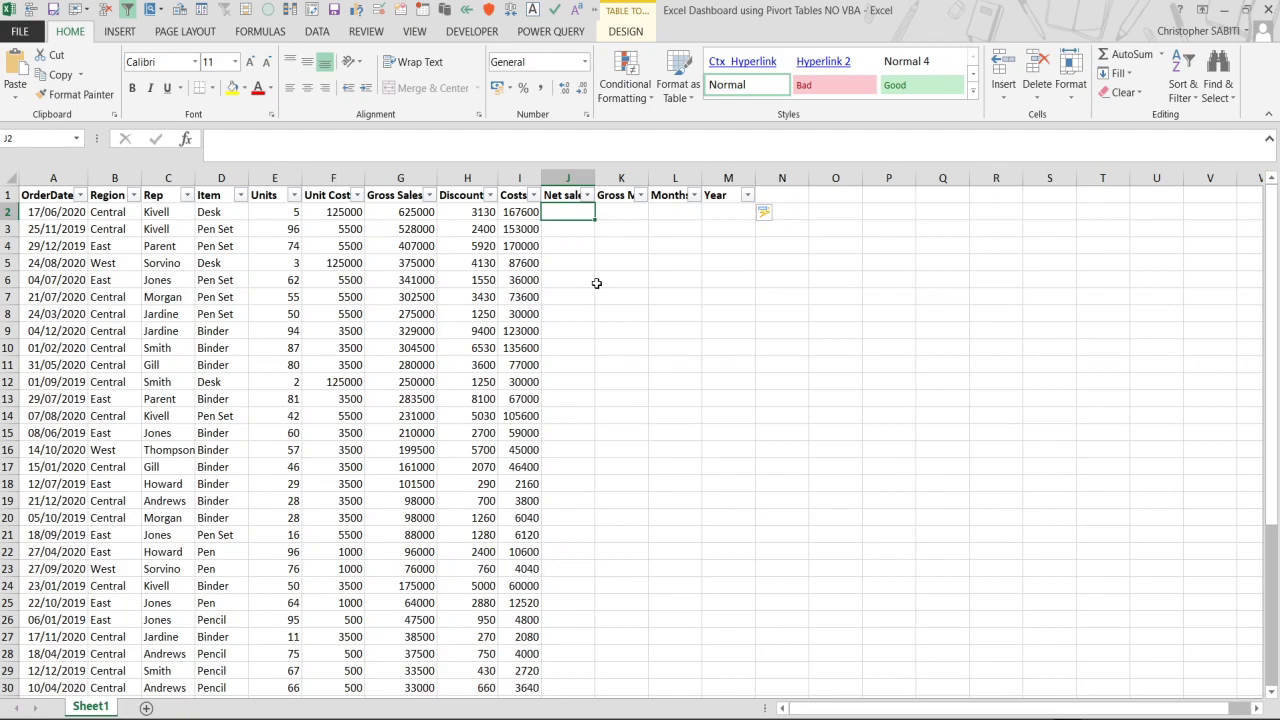
text(=)
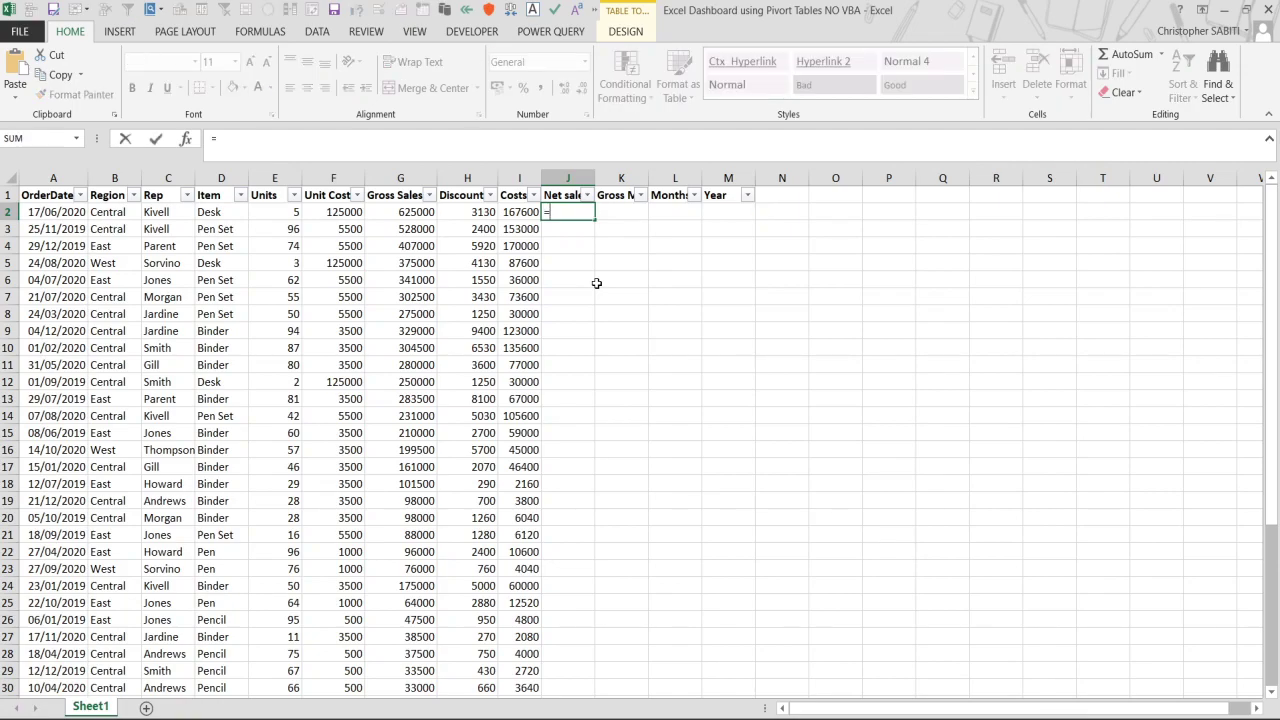
key(Left)
key(Left)
key(Left)
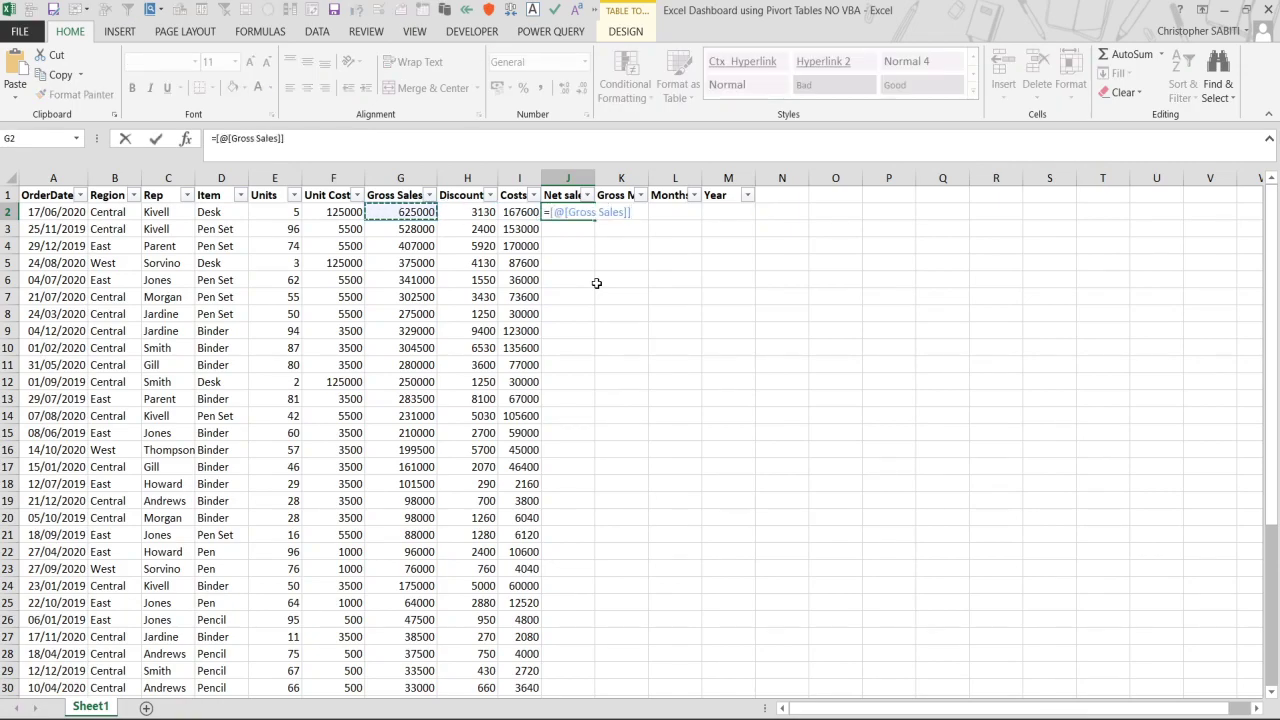
text(-)
key(Left)
key(Left)
key(Right)
key(Return)
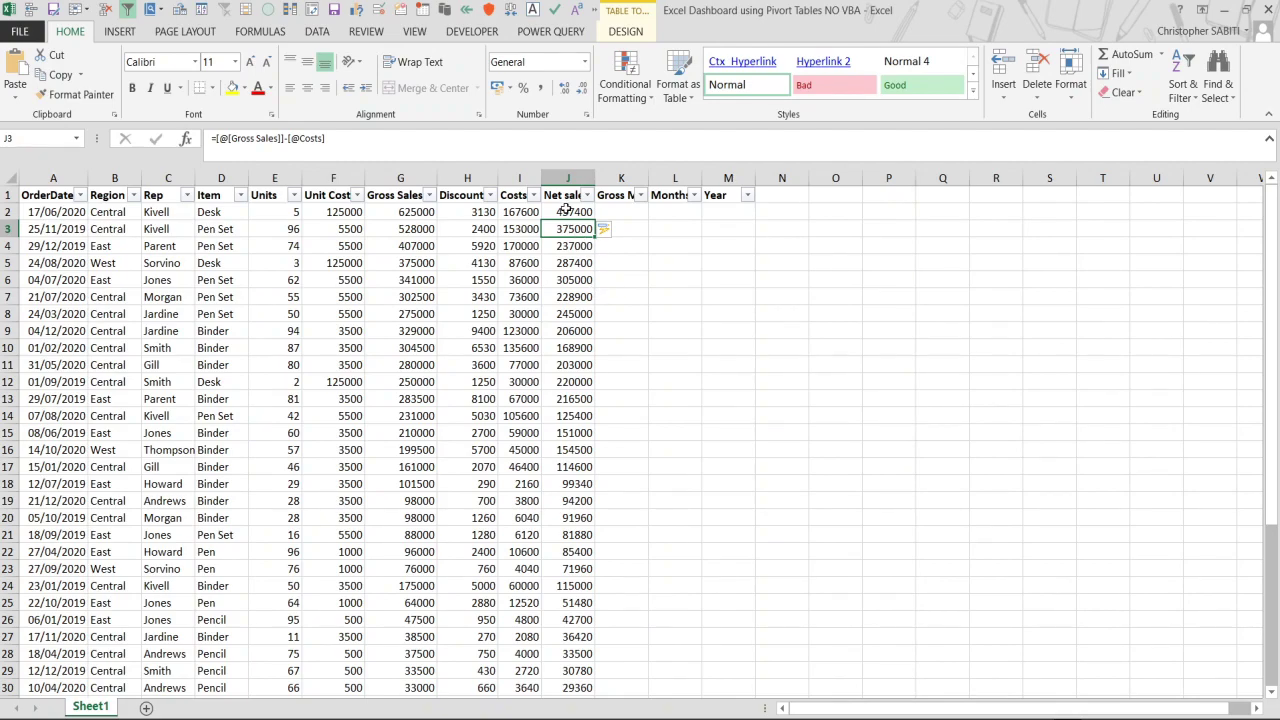
scroll(586, 290, down, 8)
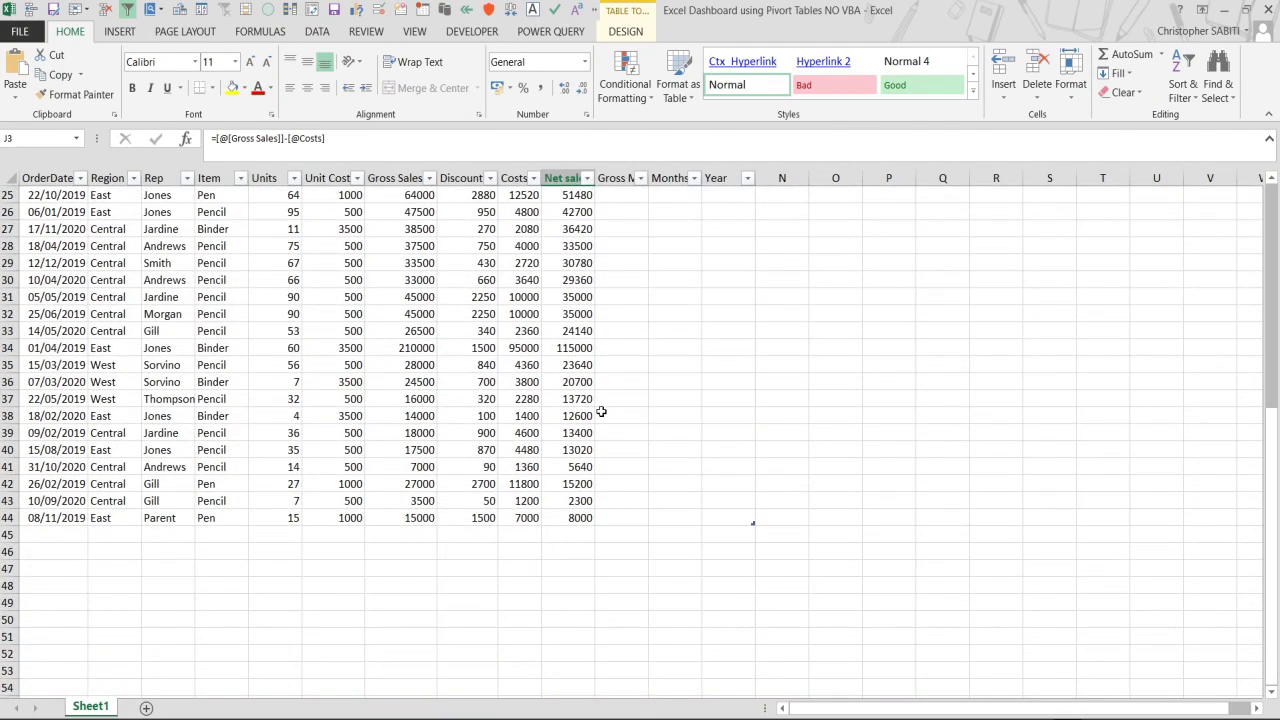
scroll(601, 412, up, 8)
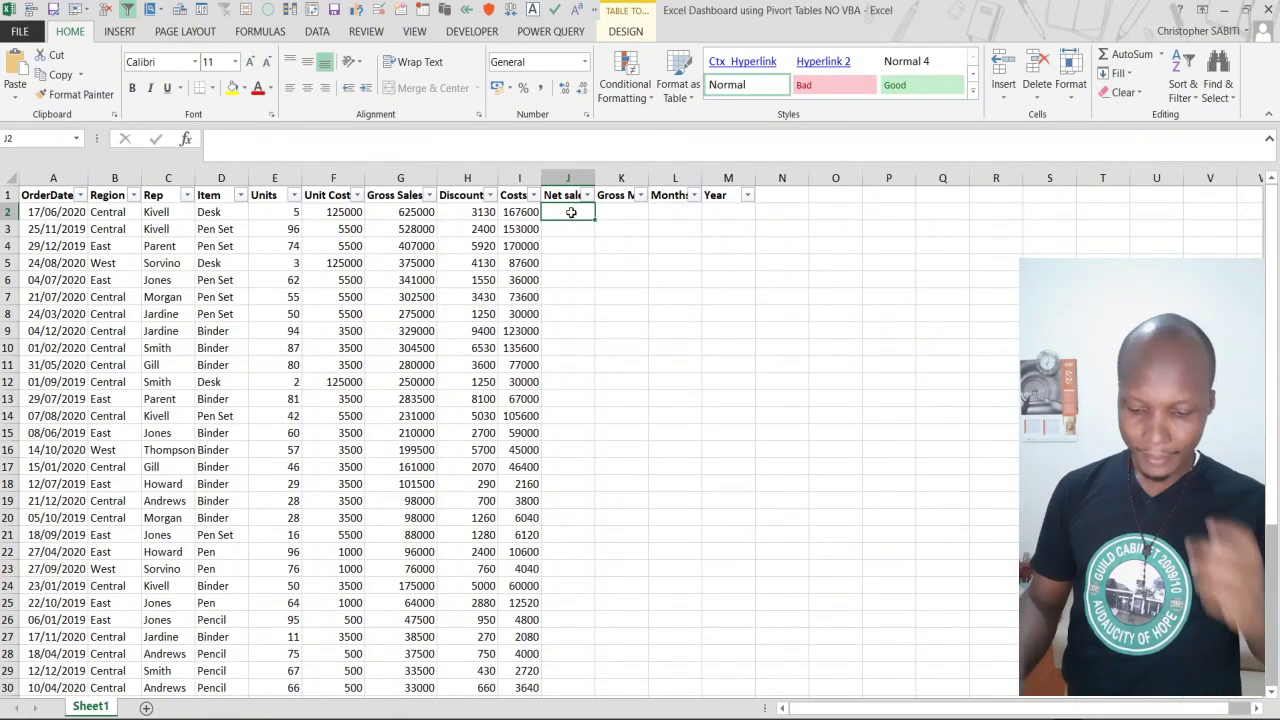
text(=)
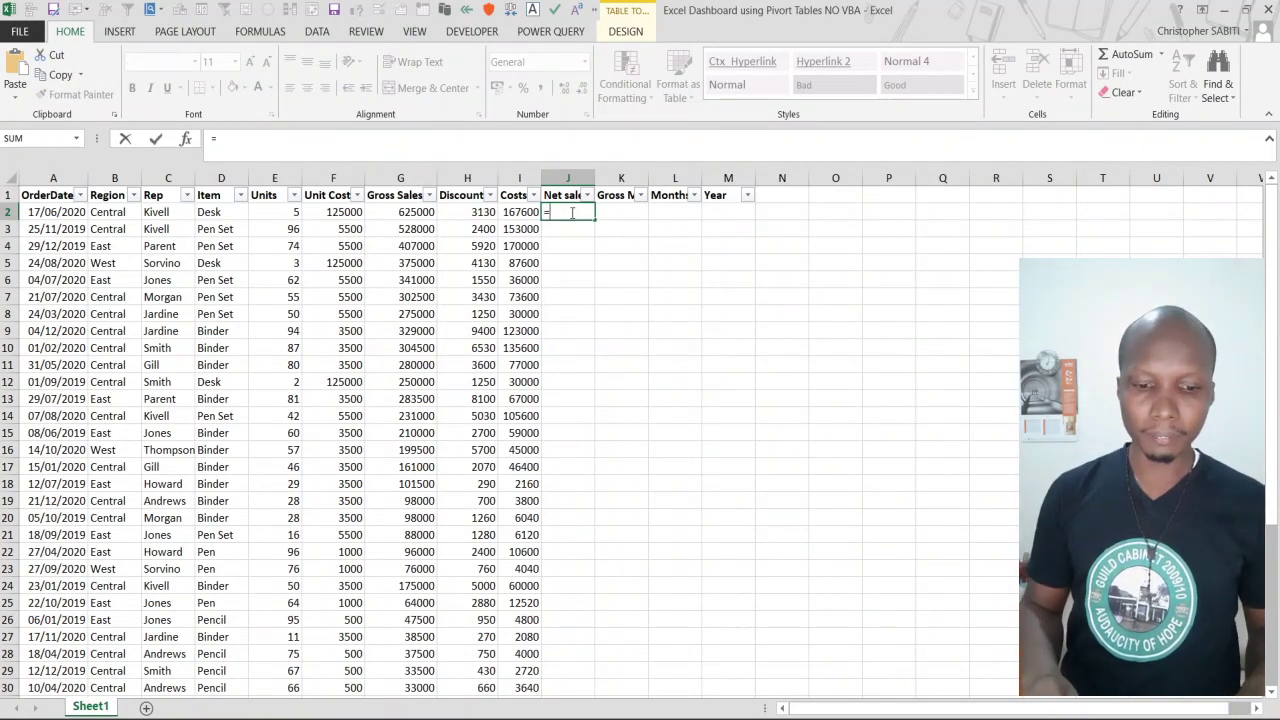
key(Left)
key(Left)
key(Left)
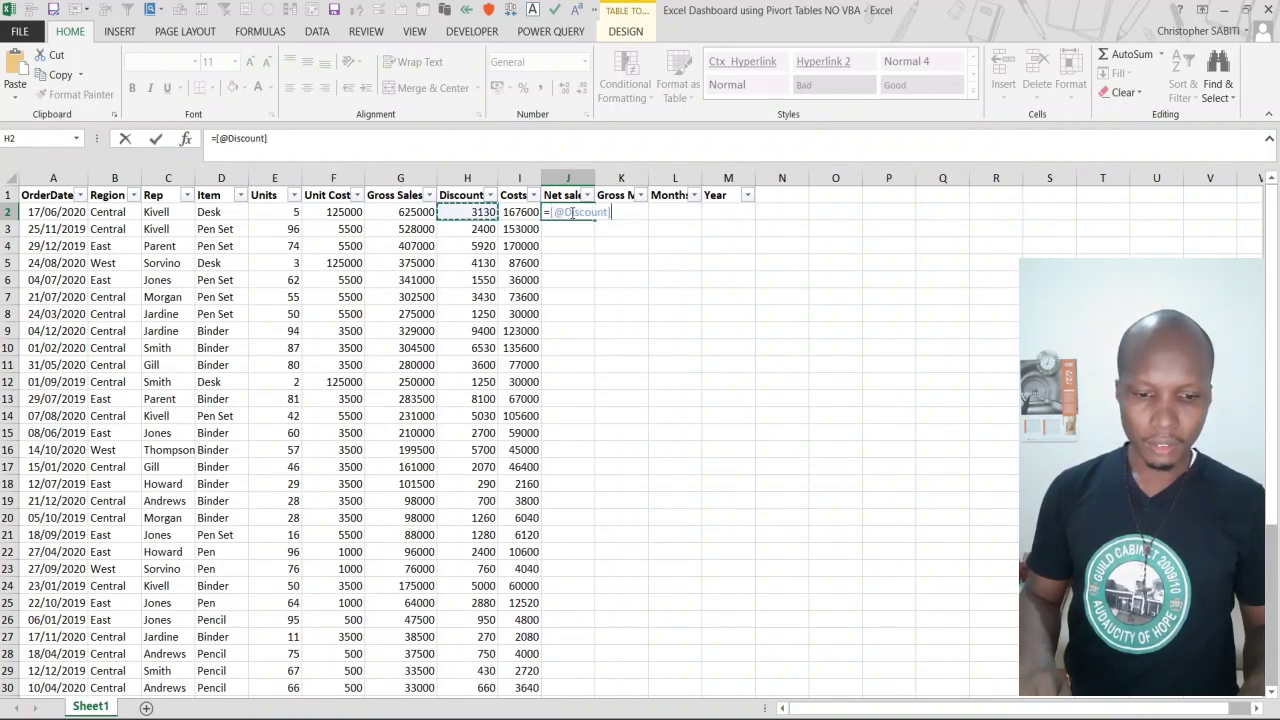
text(-)
key(Left)
key(Left)
key(Return)
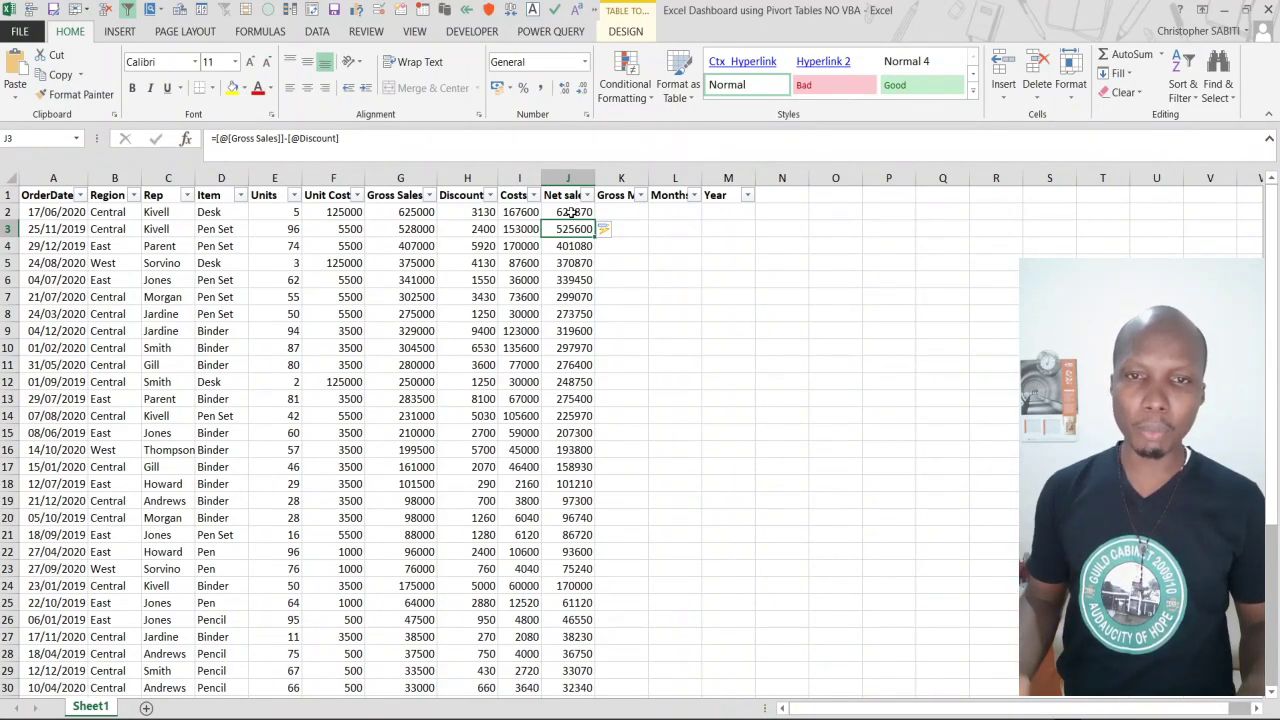
click(624, 213)
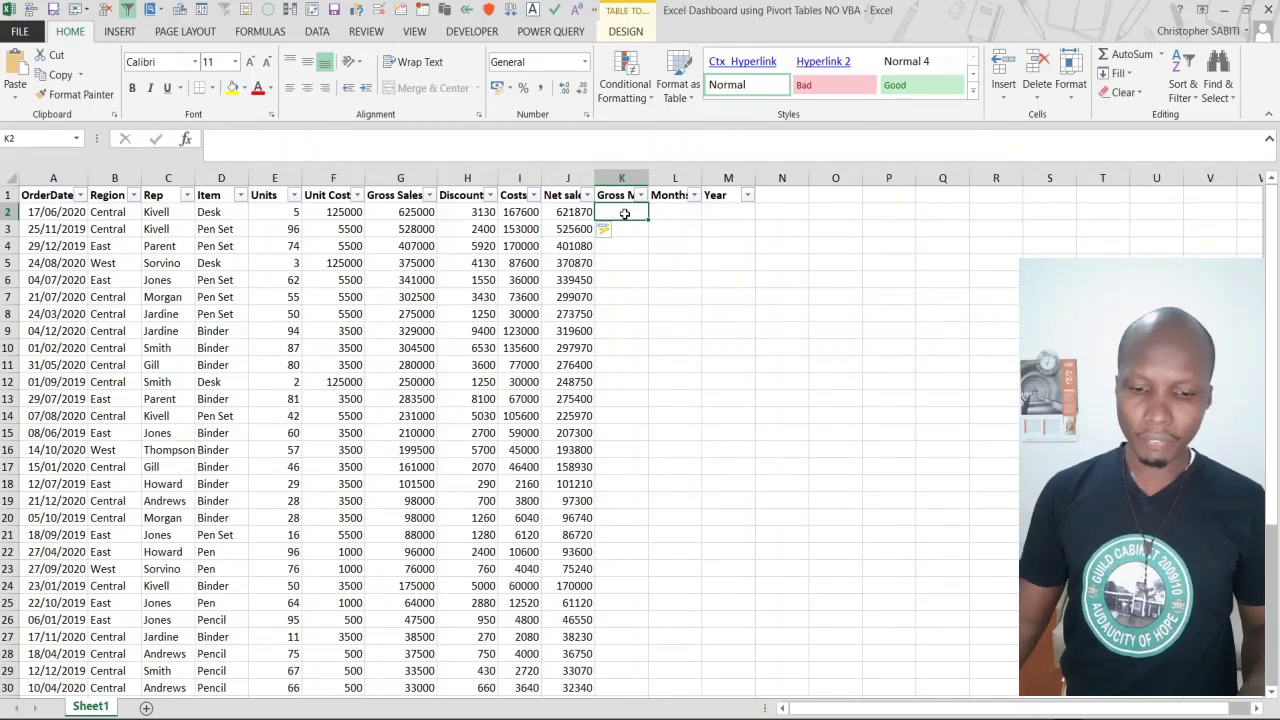
text(=)
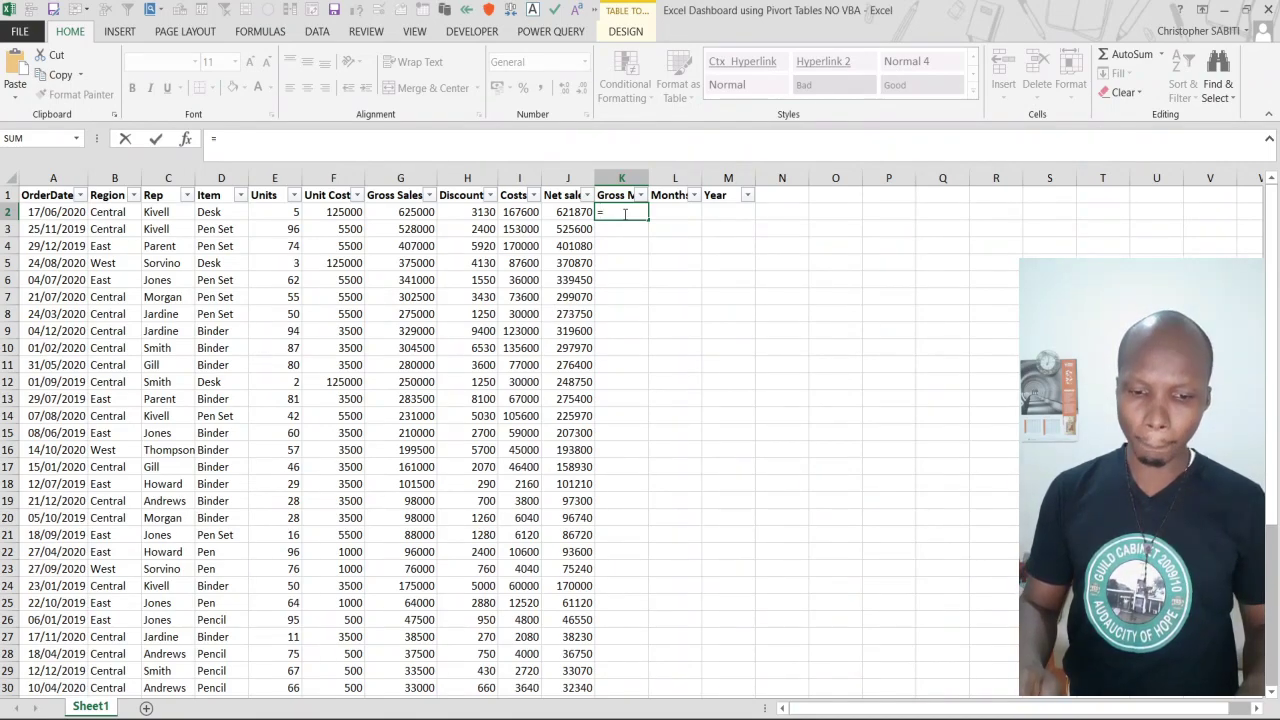
key(Left)
key(Left)
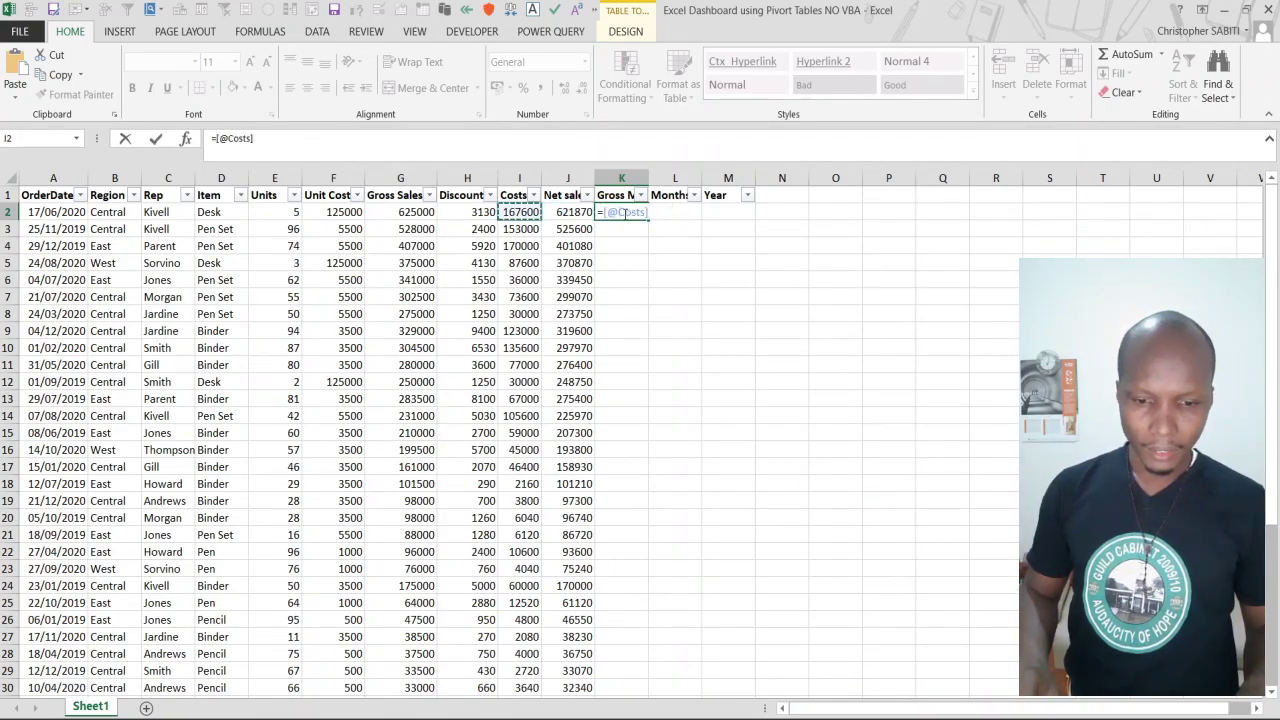
key(Right)
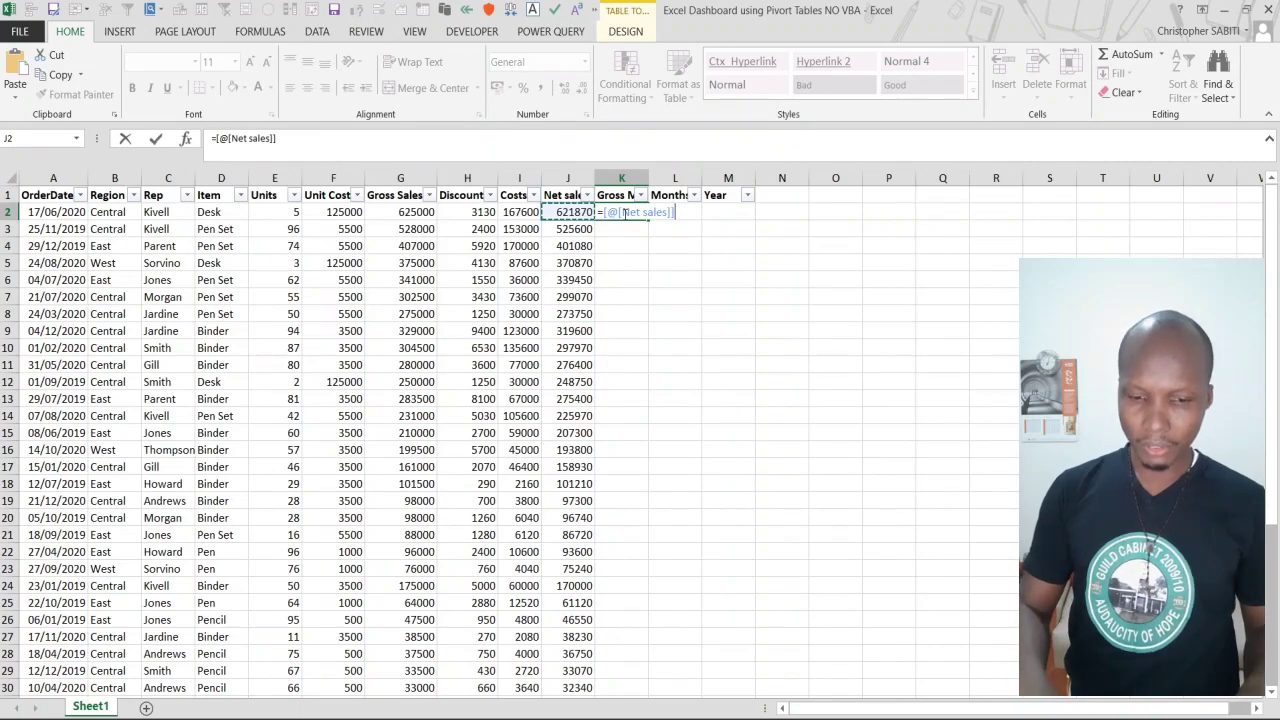
text(-)
key(Left)
key(Left)
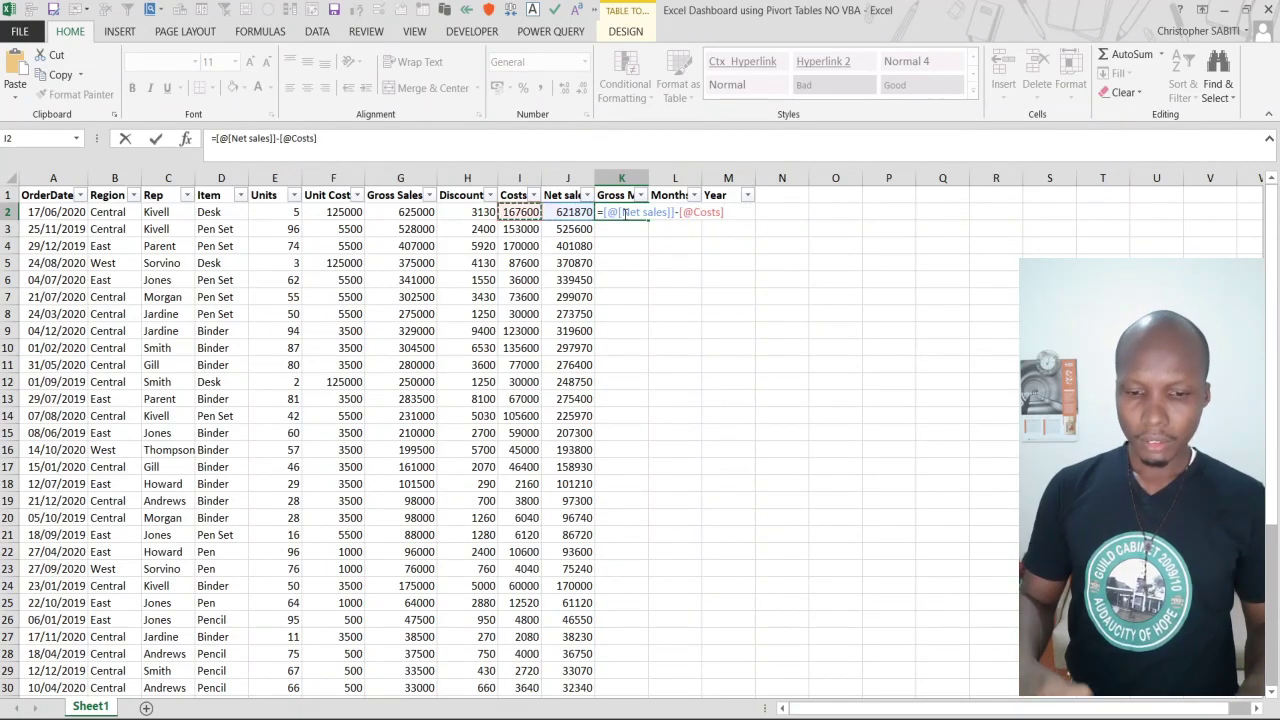
key(Return)
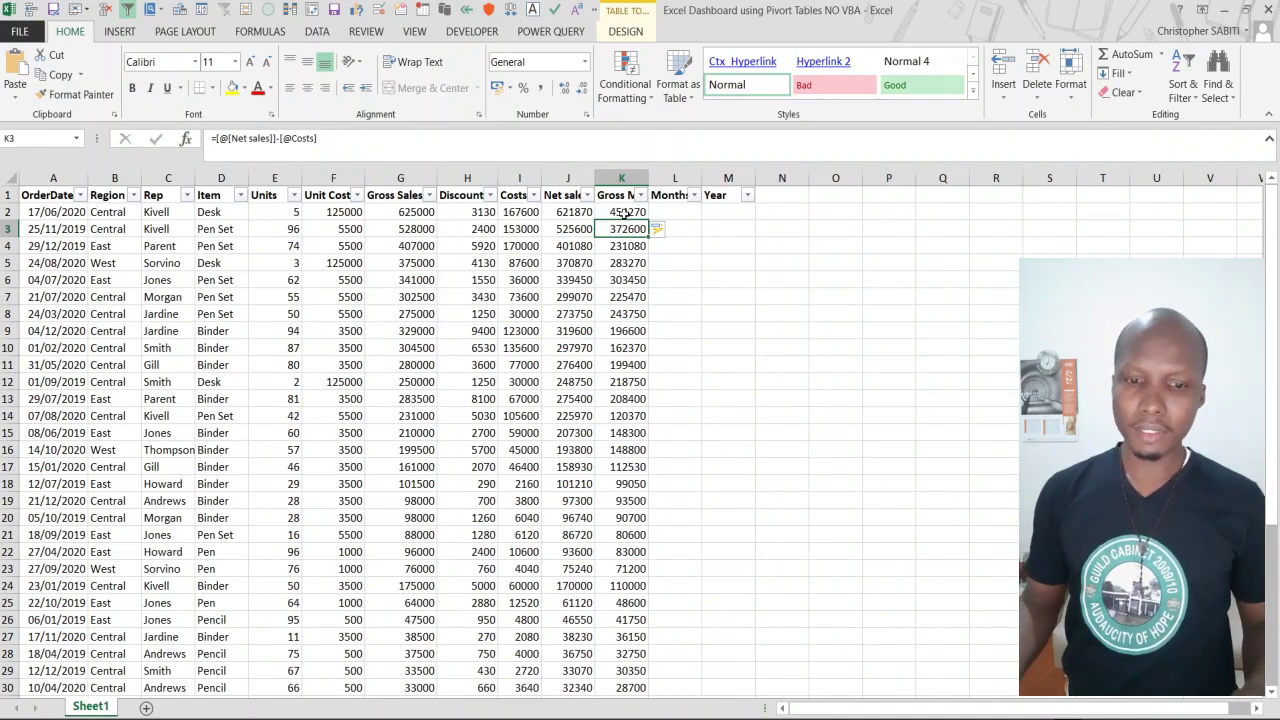
click(663, 209)
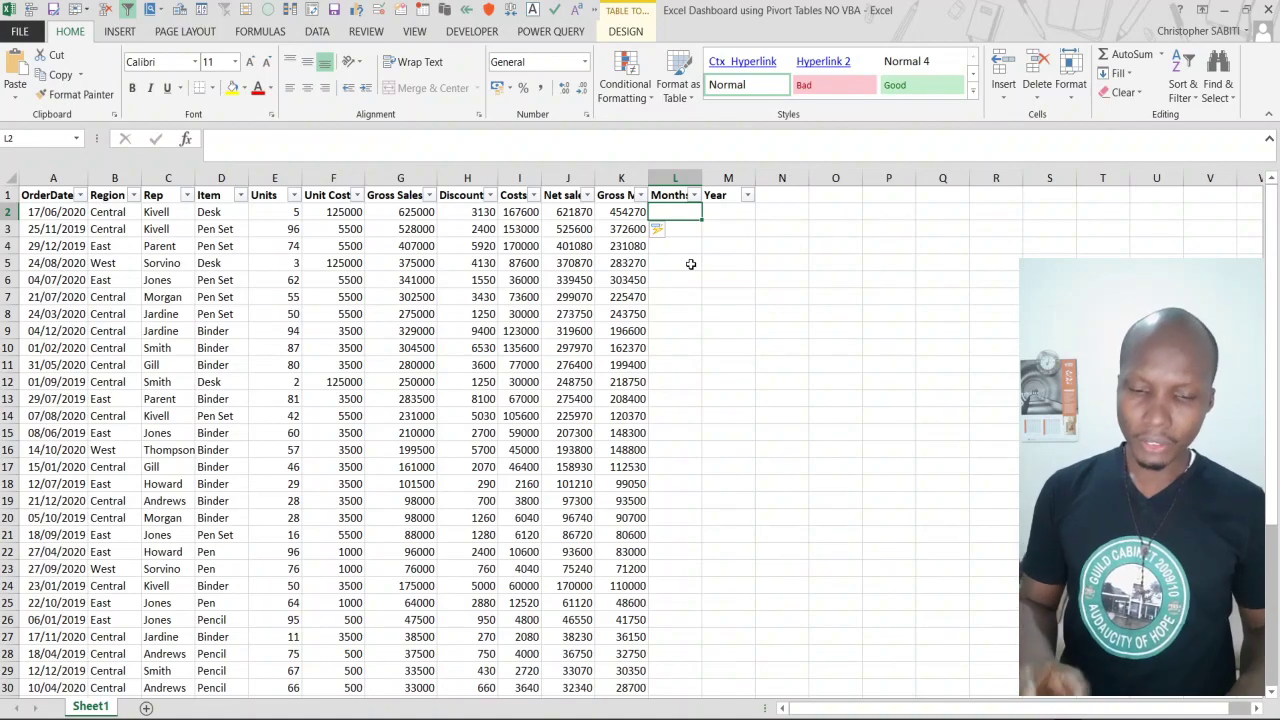
text(=)
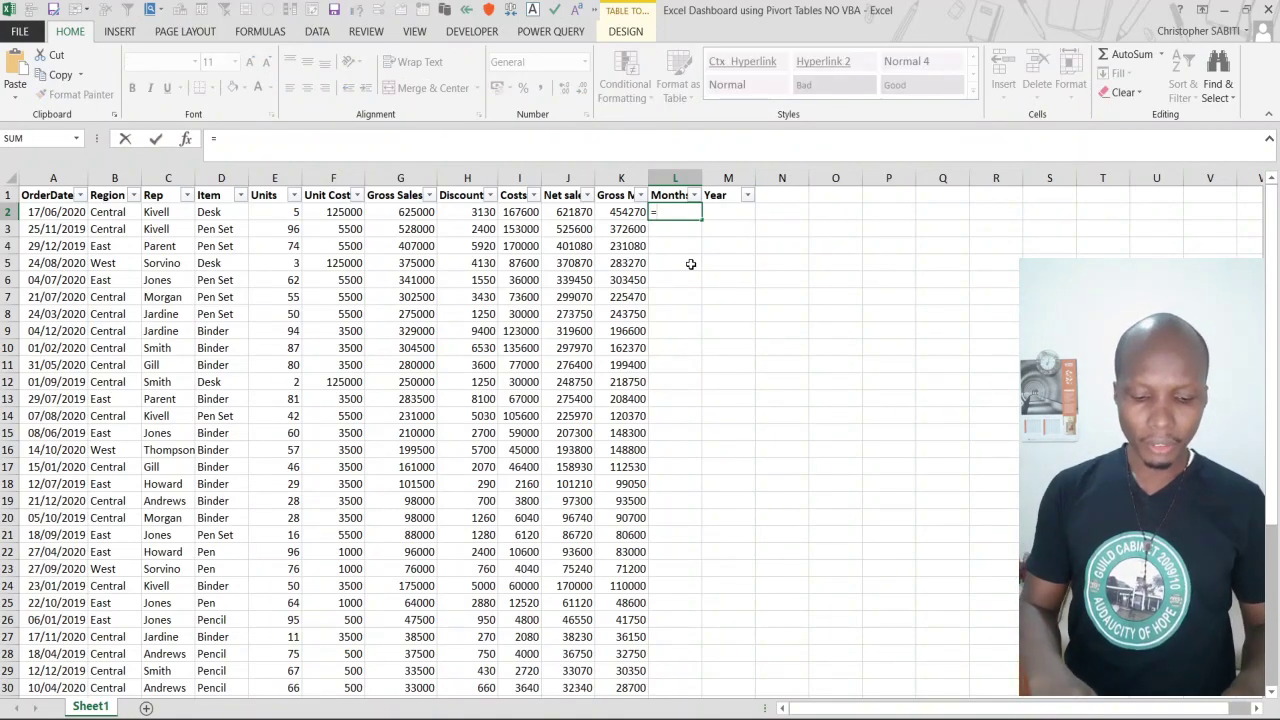
text(text)
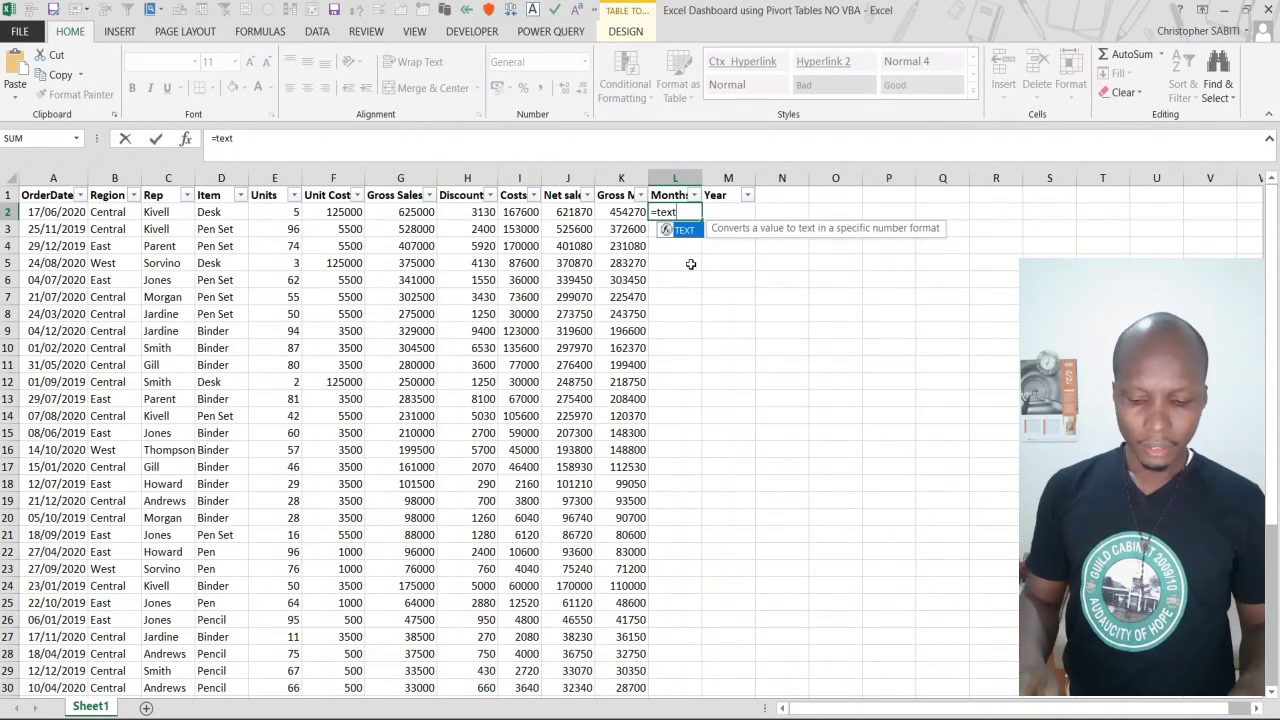
key(Tab)
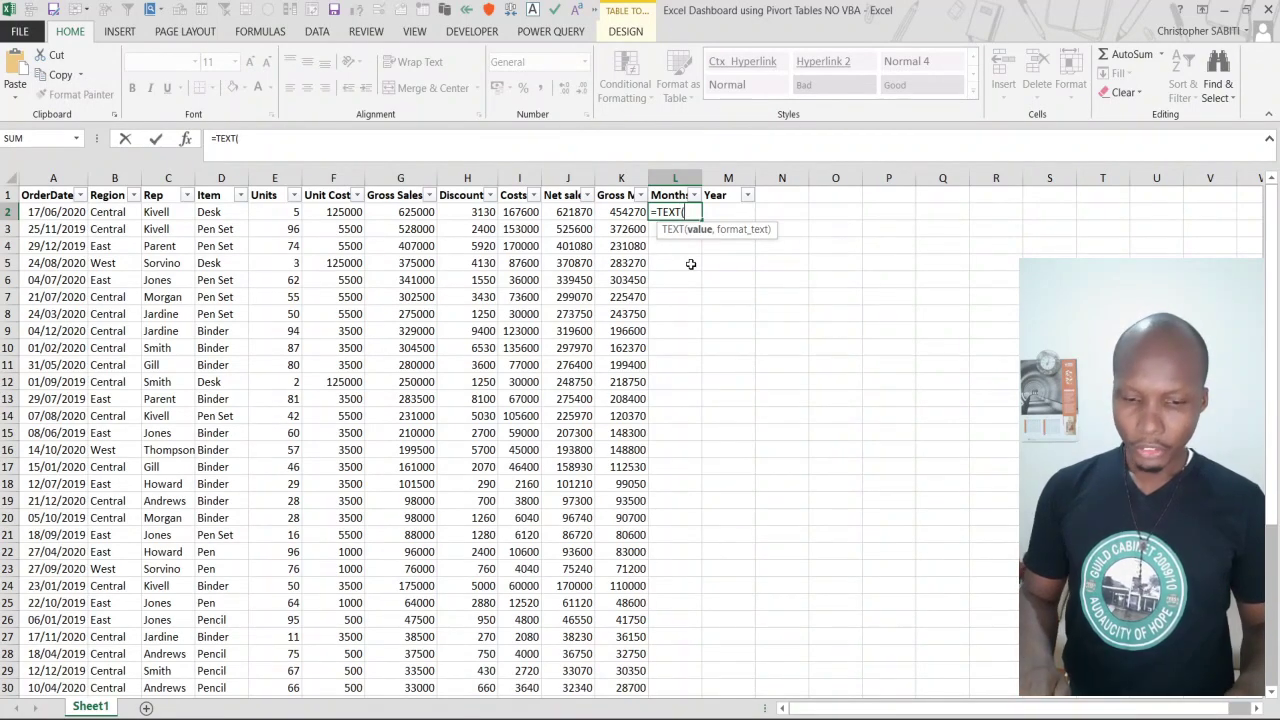
key(Left)
key(Left)
key(Left)
key(Left)
key(Left)
key(Left)
key(Left)
key(Left)
key(Left)
key(Left)
key(Left)
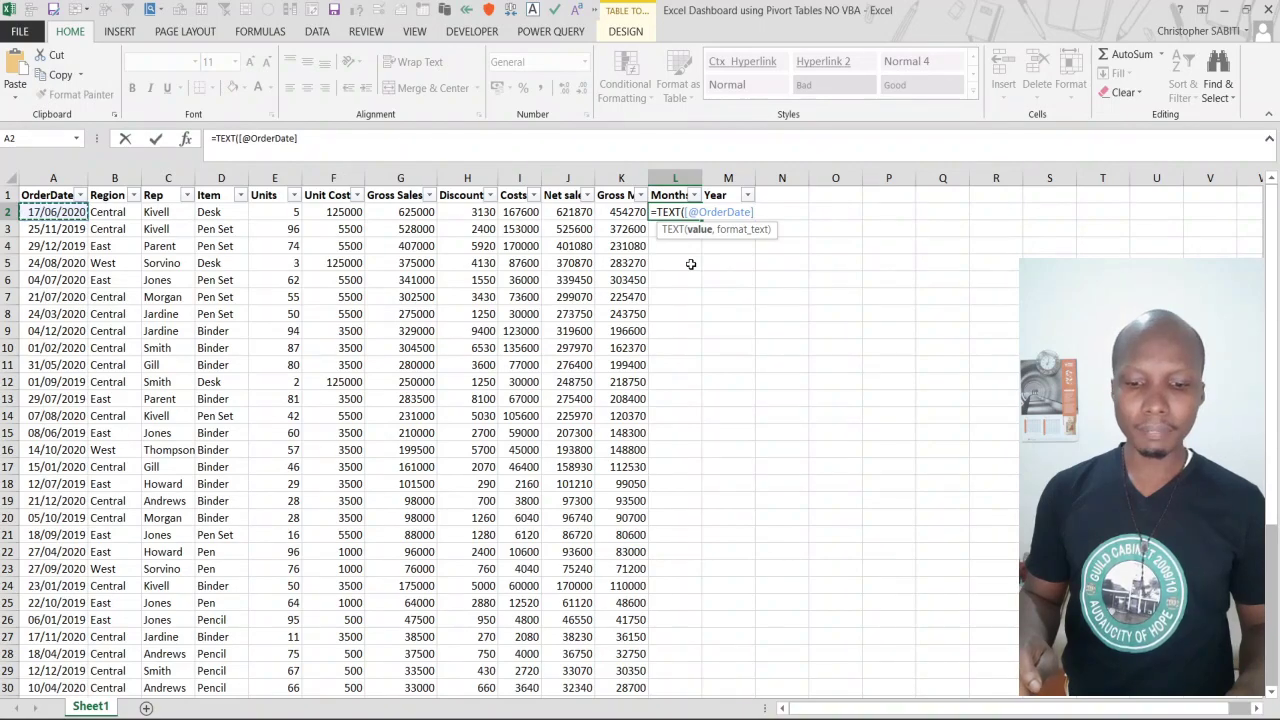
text(,)
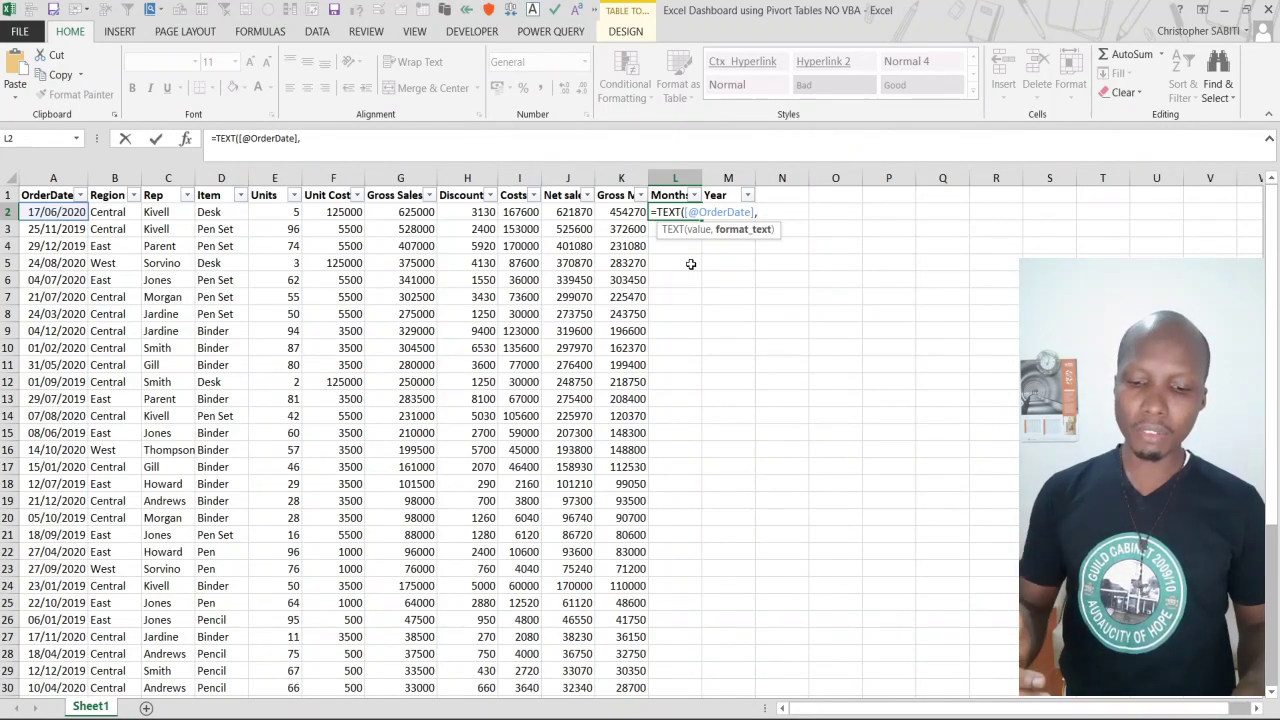
text("mmmm)
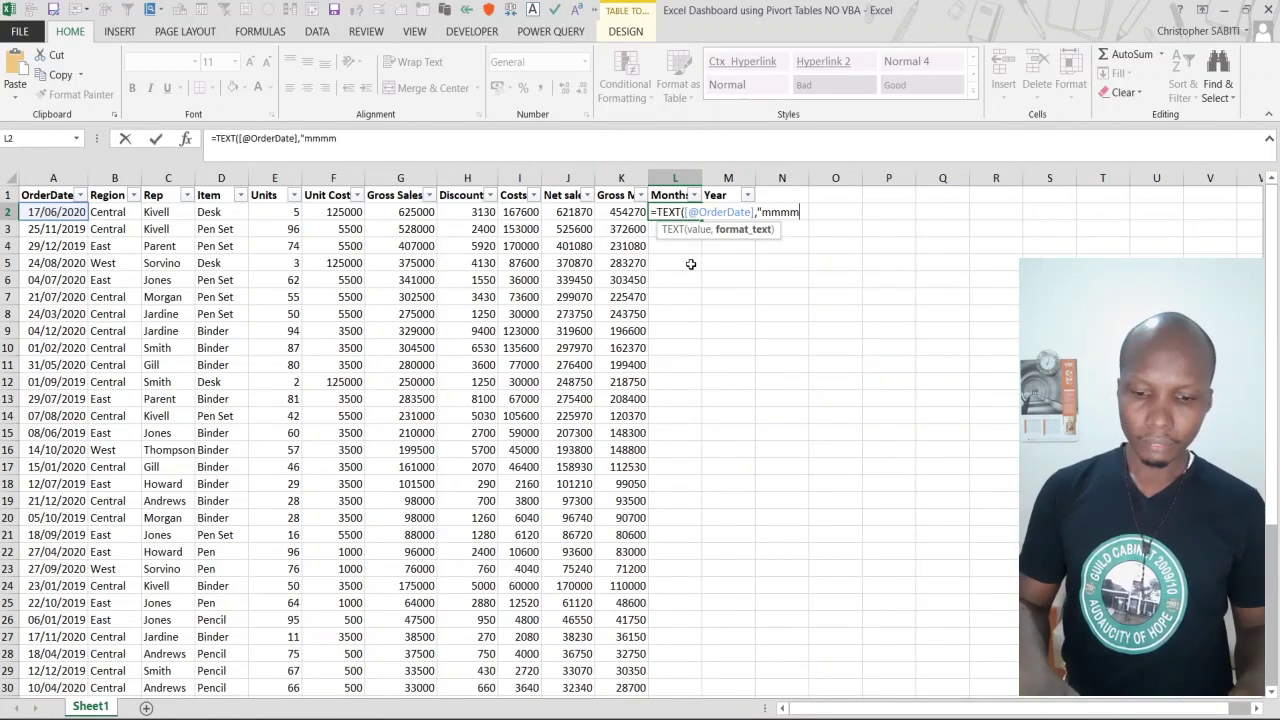
text(")
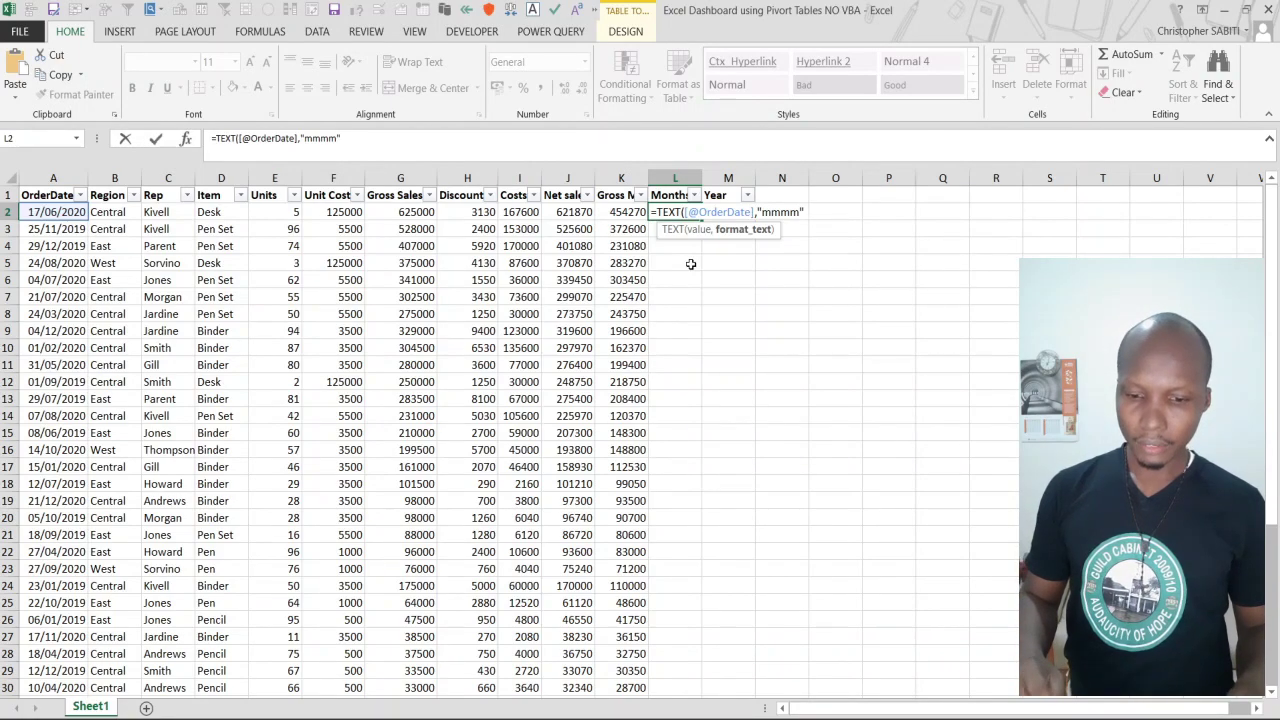
text())
key(Return)
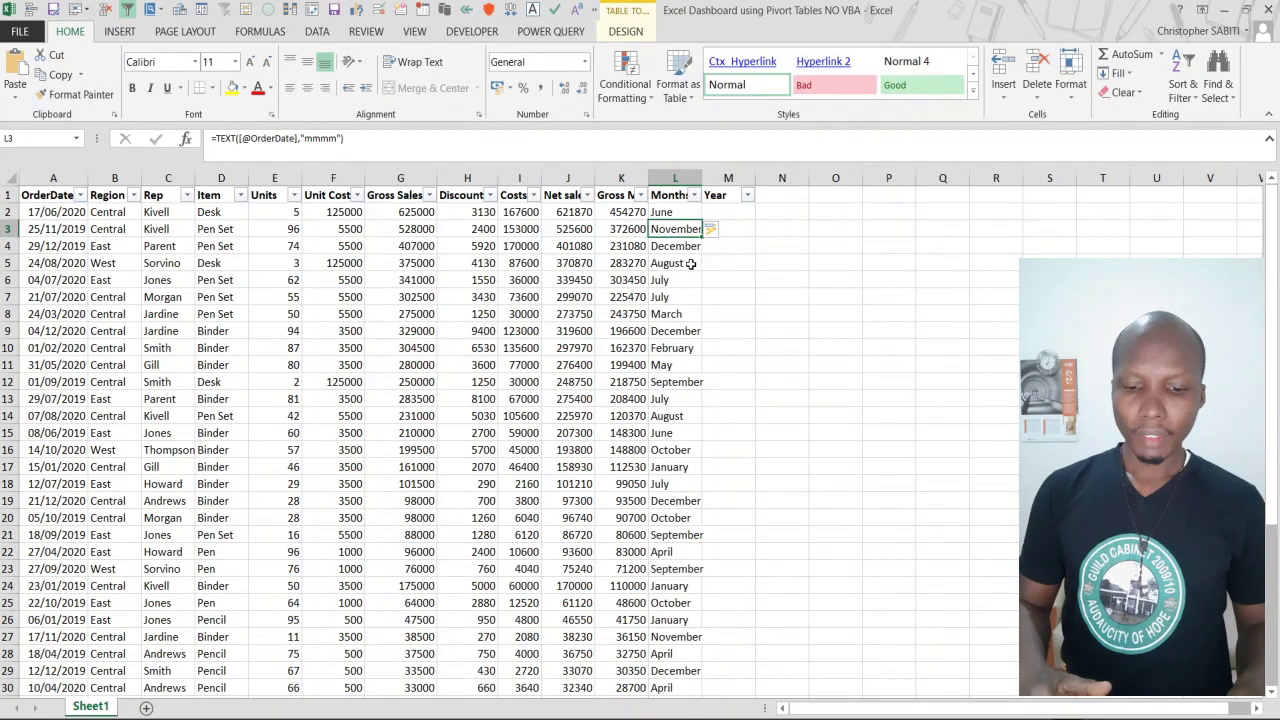
click(679, 213)
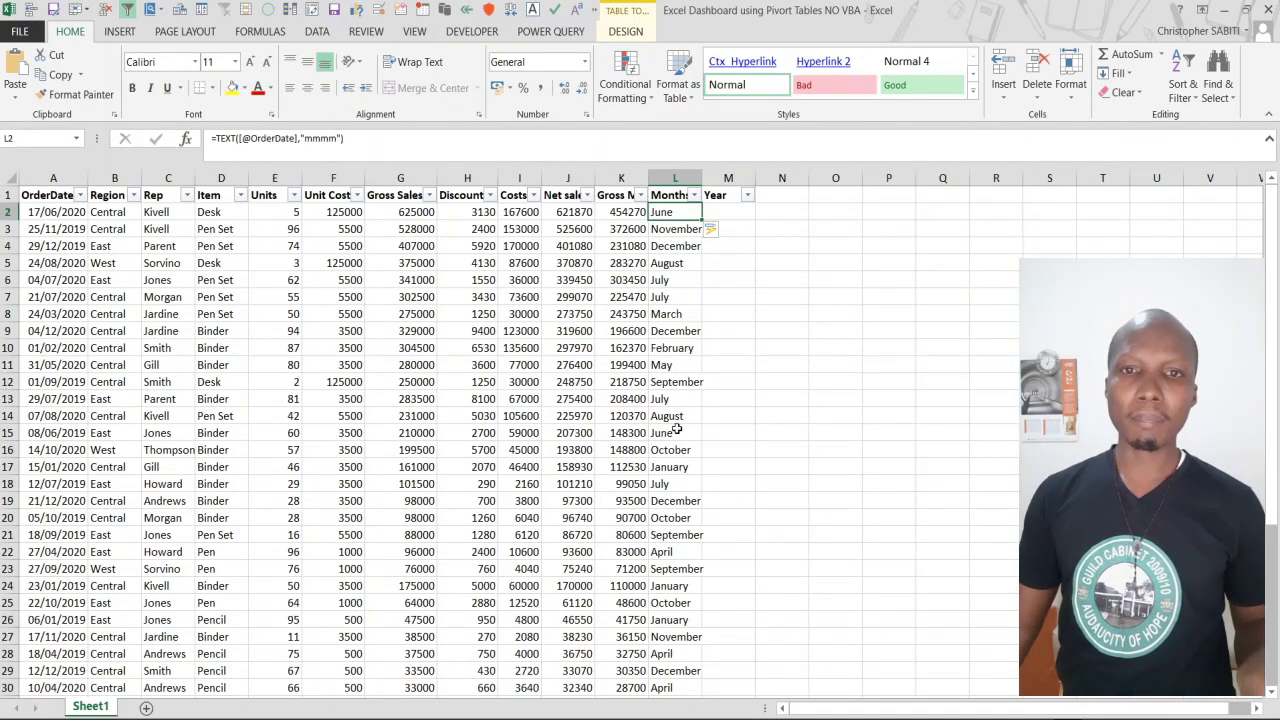
click(732, 211)
text(=)
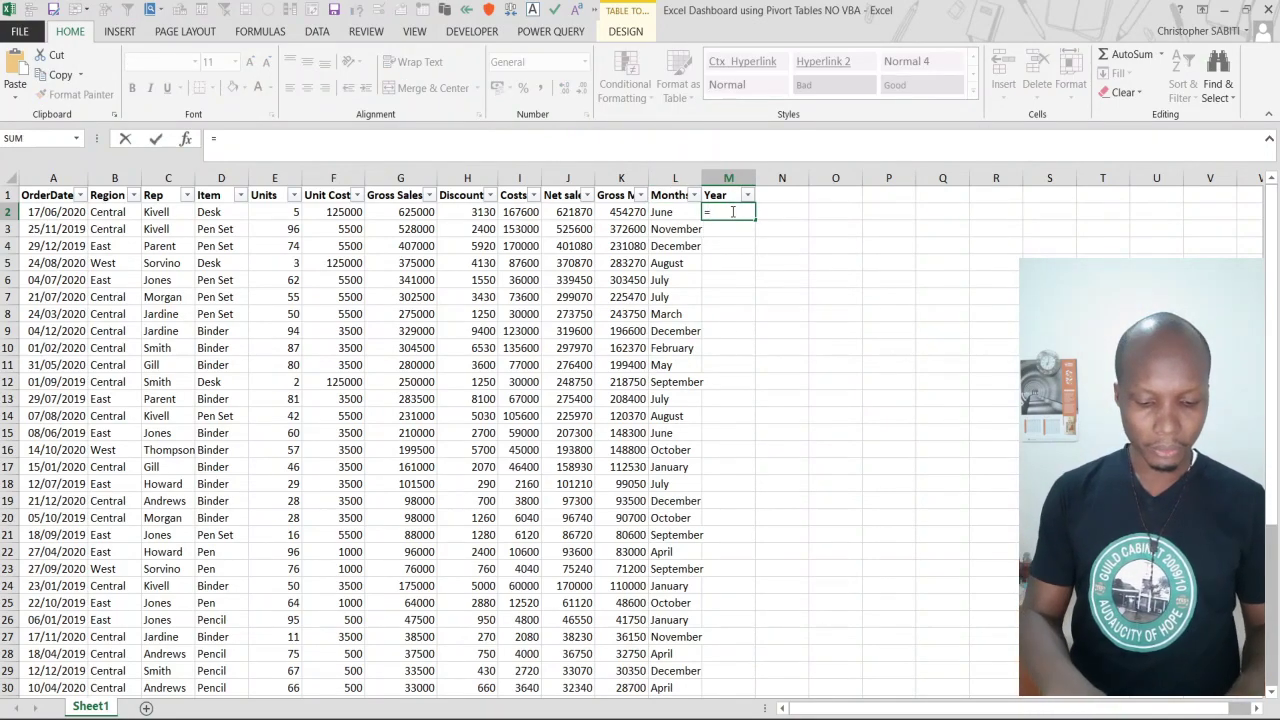
text(year)
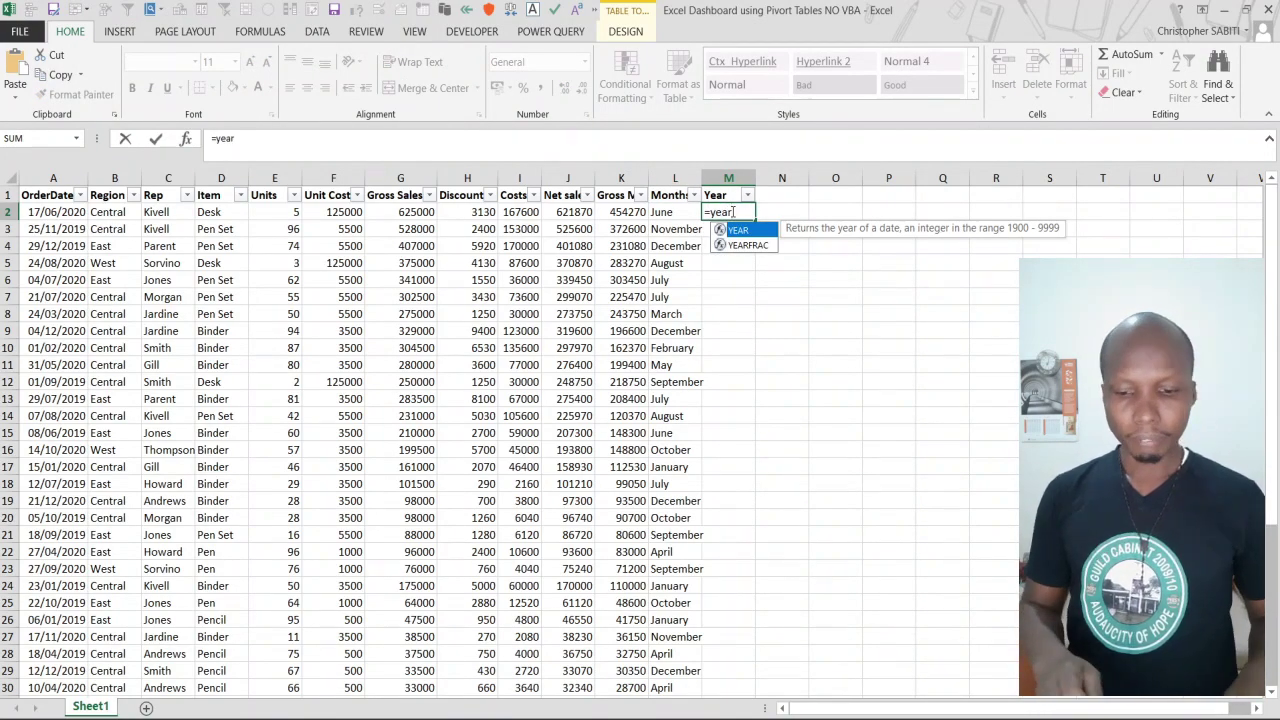
key(Tab)
click(676, 212)
key(Left)
key(Left)
key(Left)
key(Left)
key(Left)
key(Left)
key(Left)
key(Left)
key(Left)
key(Left)
key(Left)
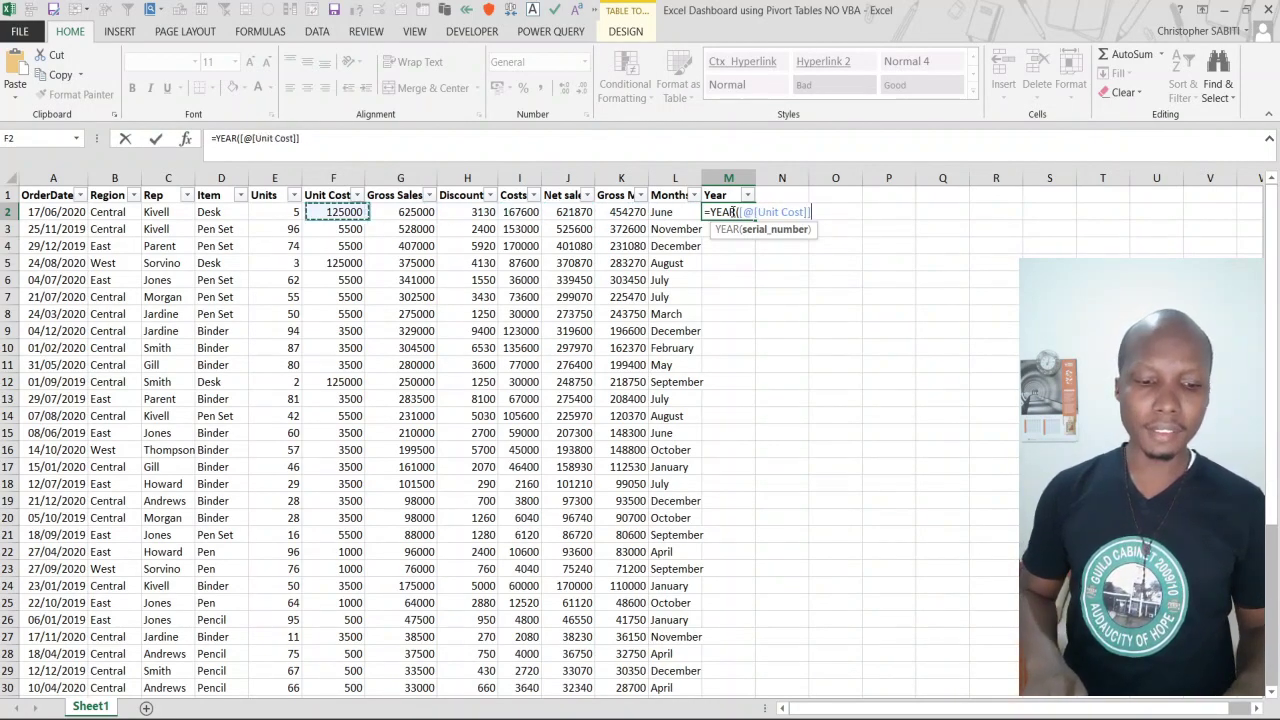
key(Return)
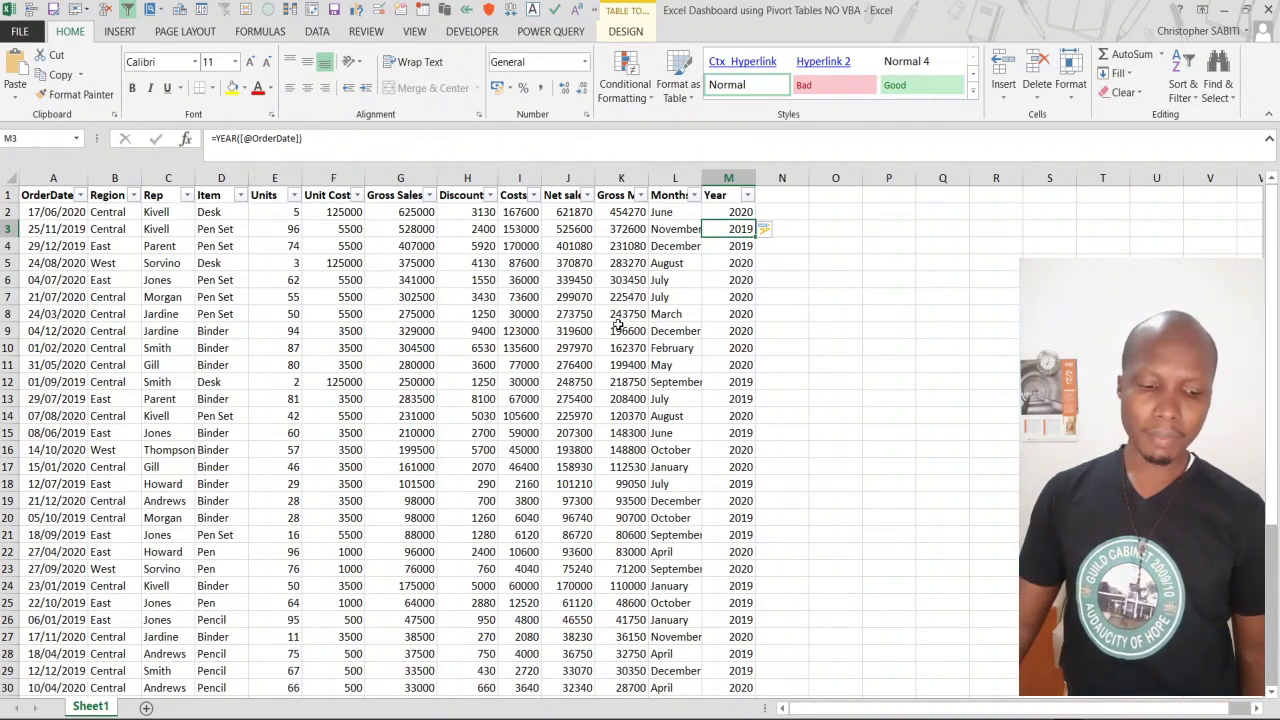
Rename the worksheet holding the sales table as "Raw Data".
click(91, 707)
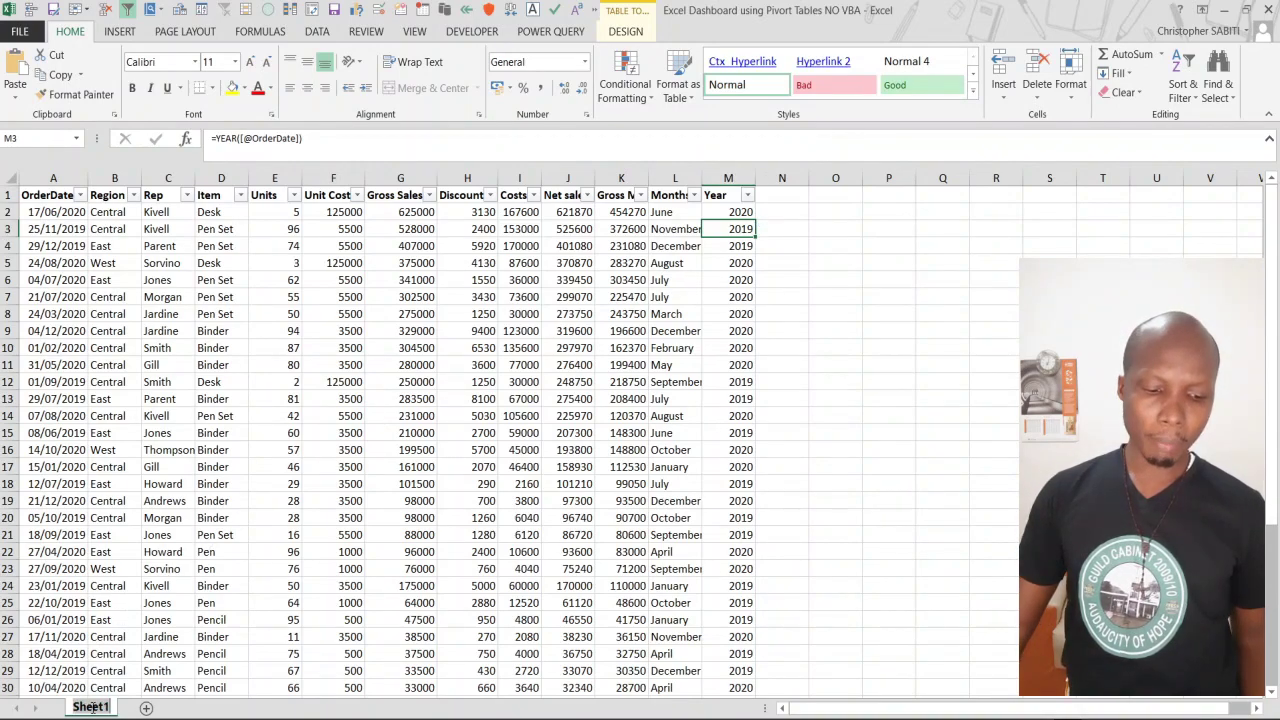
double_click(91, 707)
text(Ra)
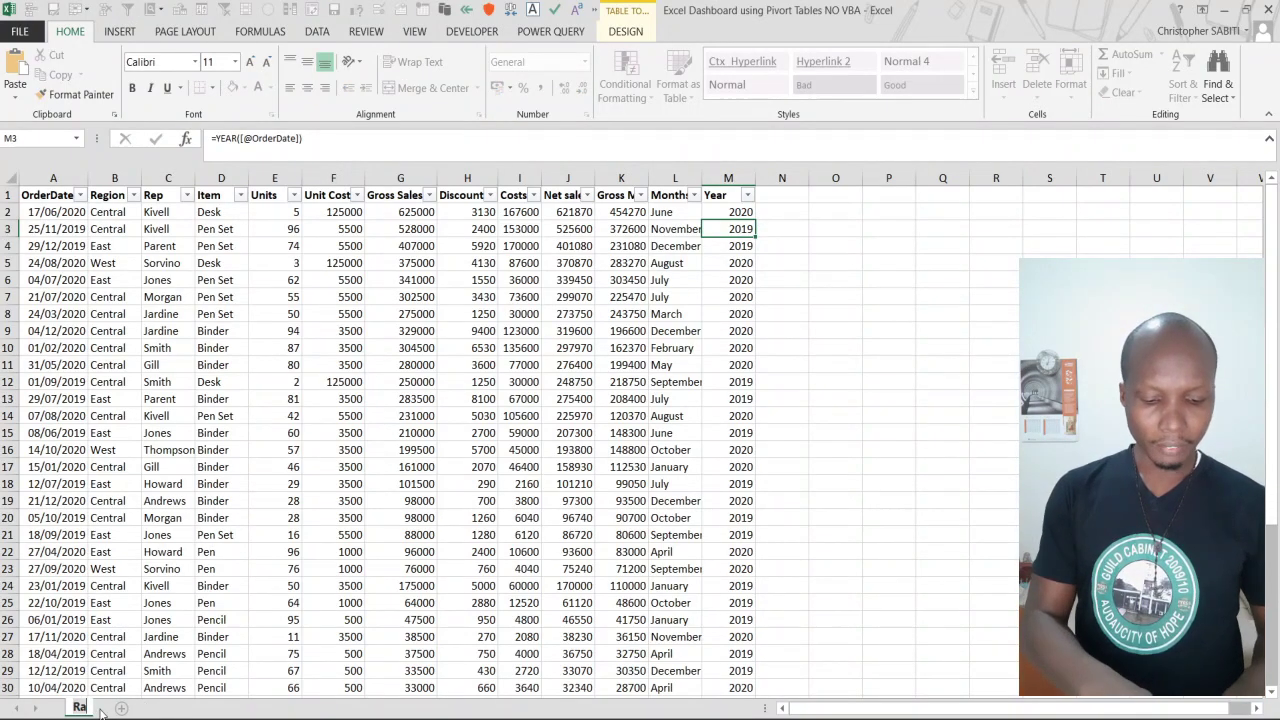
text(w Data)
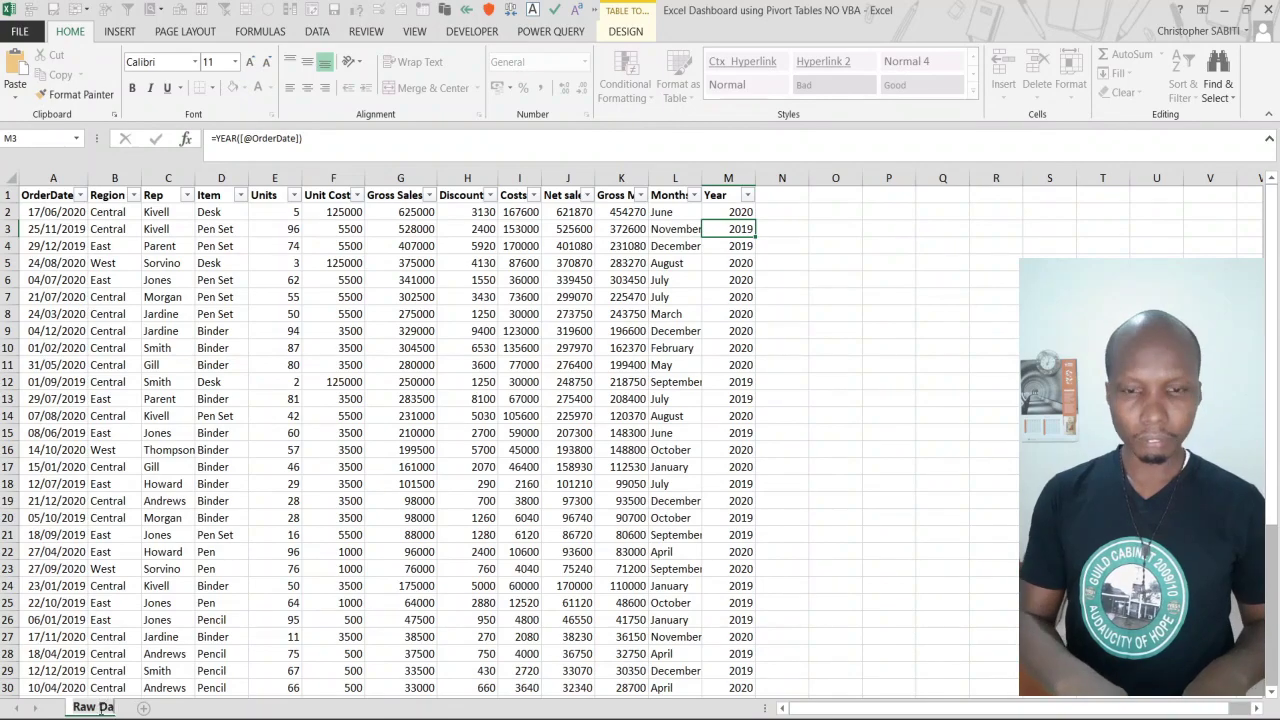
Add a new worksheet after Raw Data and name it "Calculations".
click(160, 708)
double_click(160, 707)
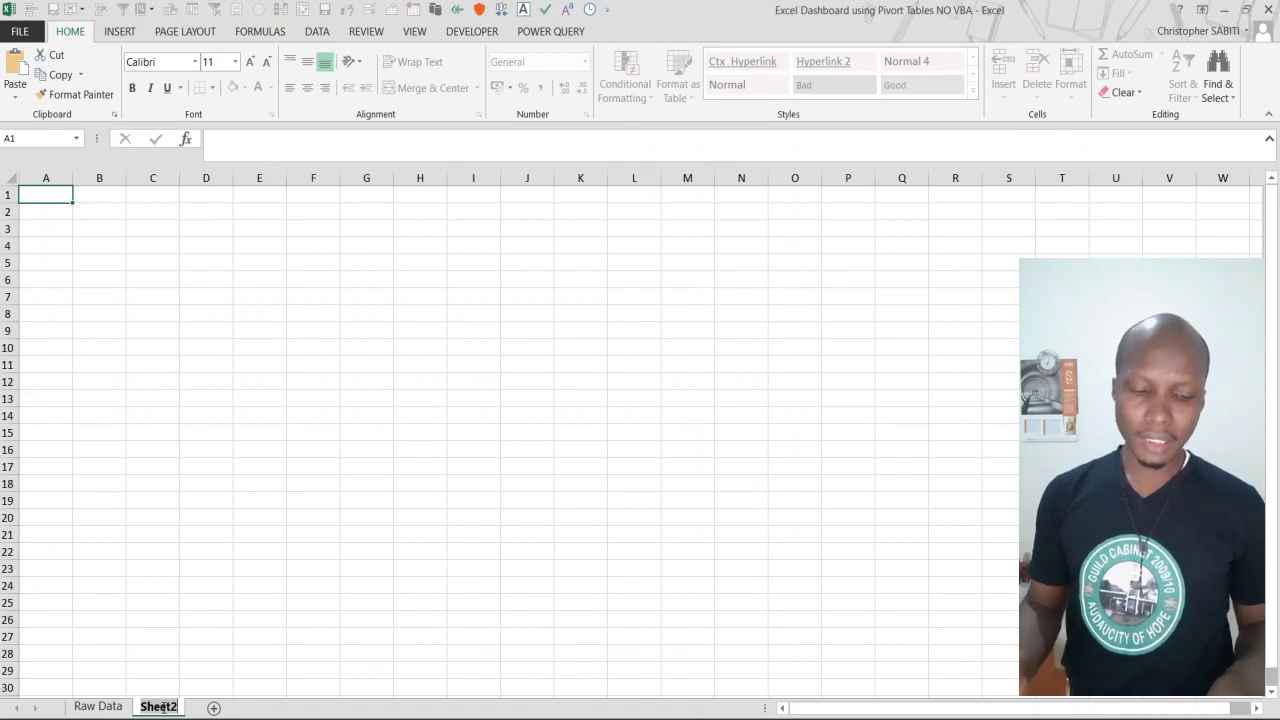
text(Calc)
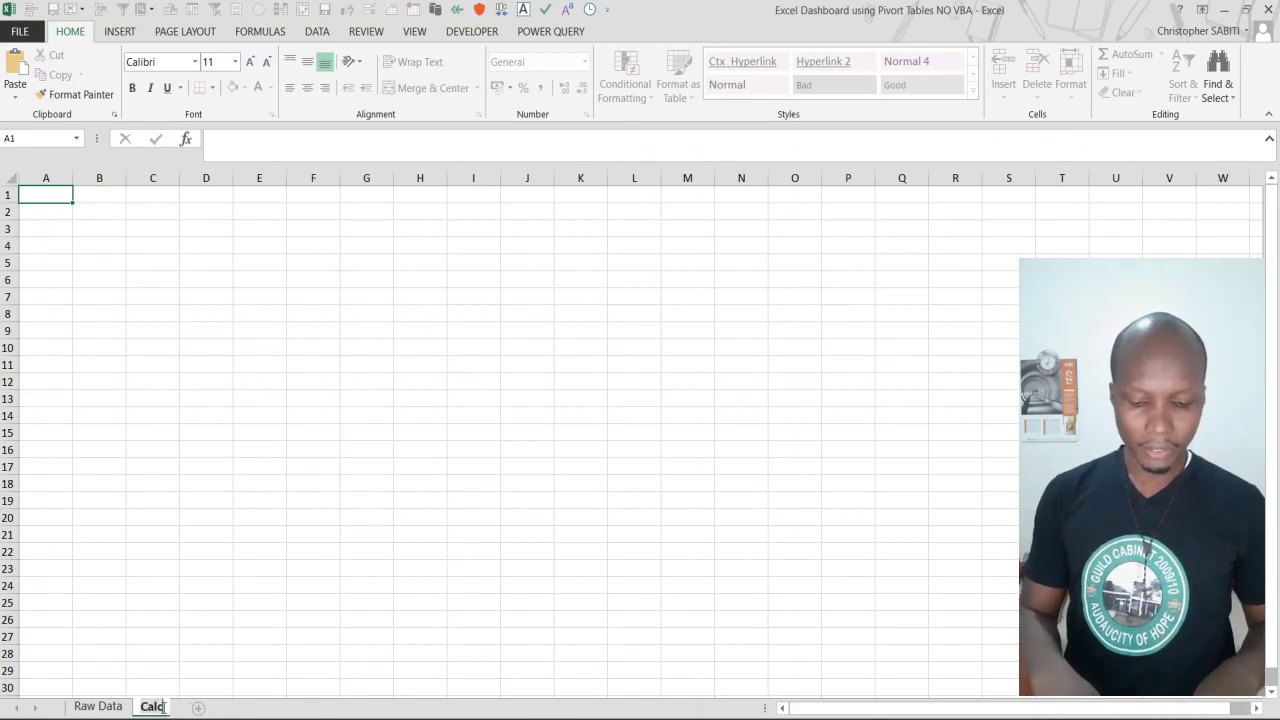
text(u)
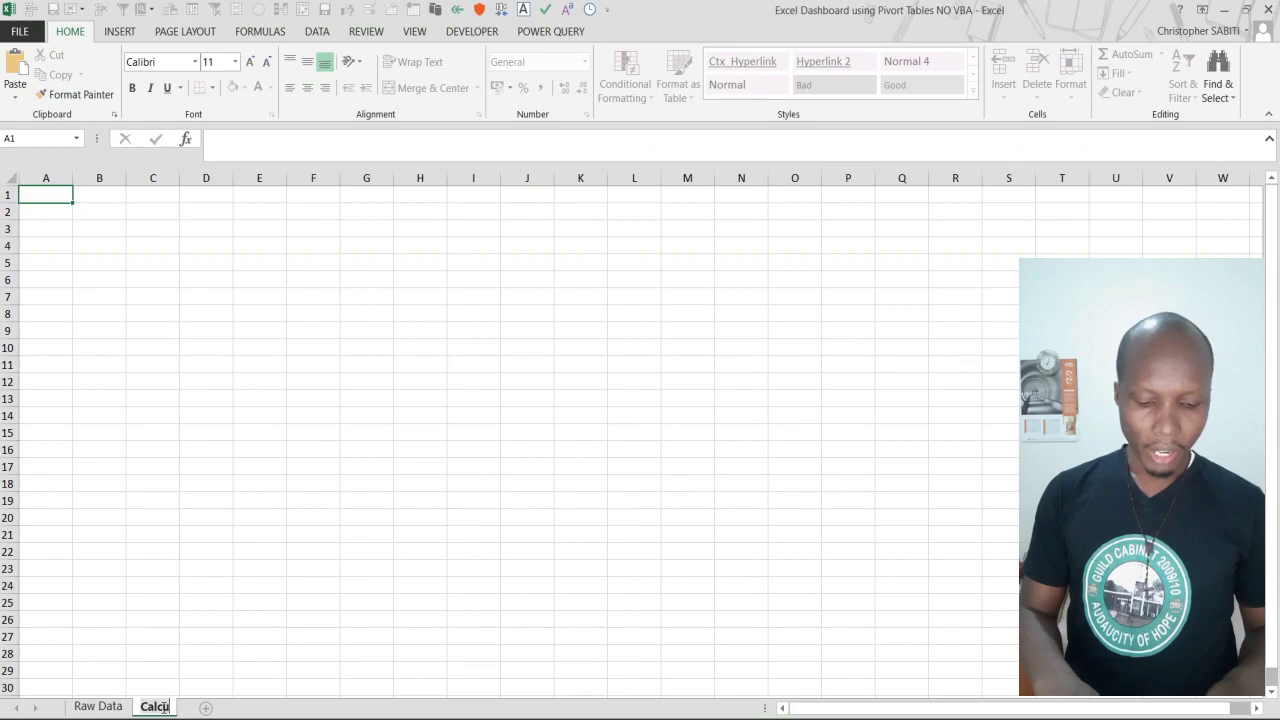
text(lations)
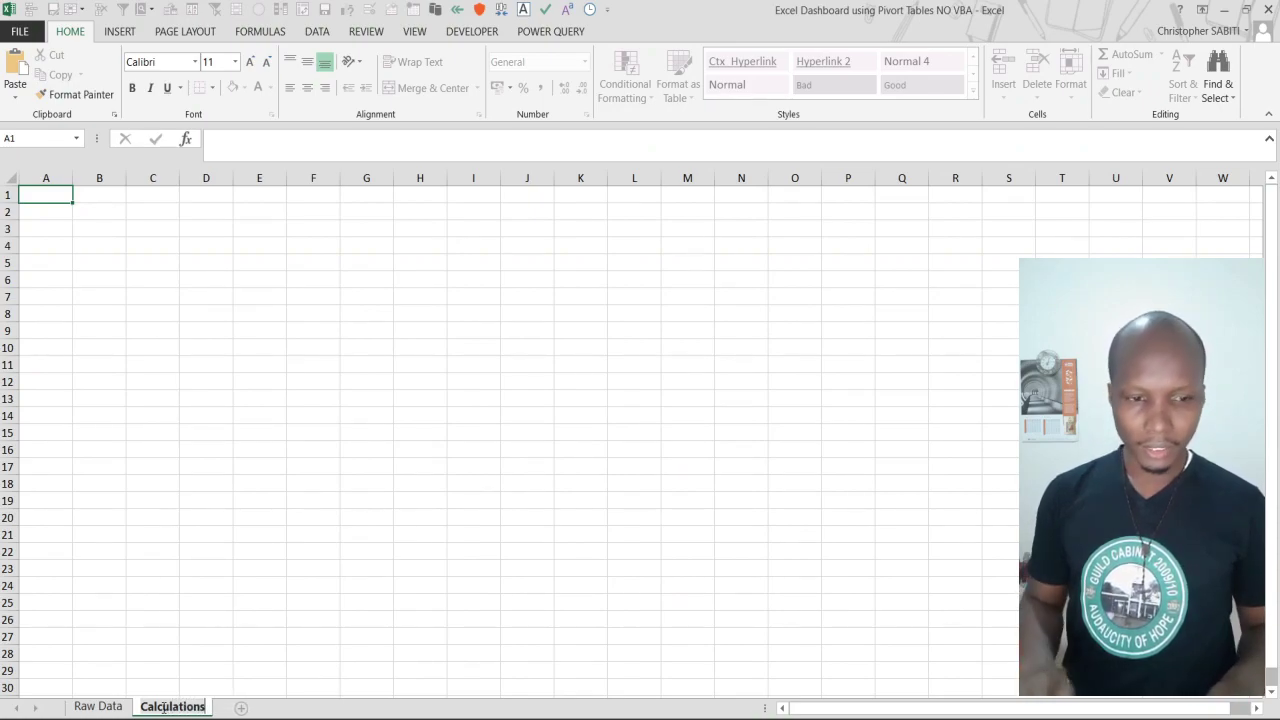
key(Return)
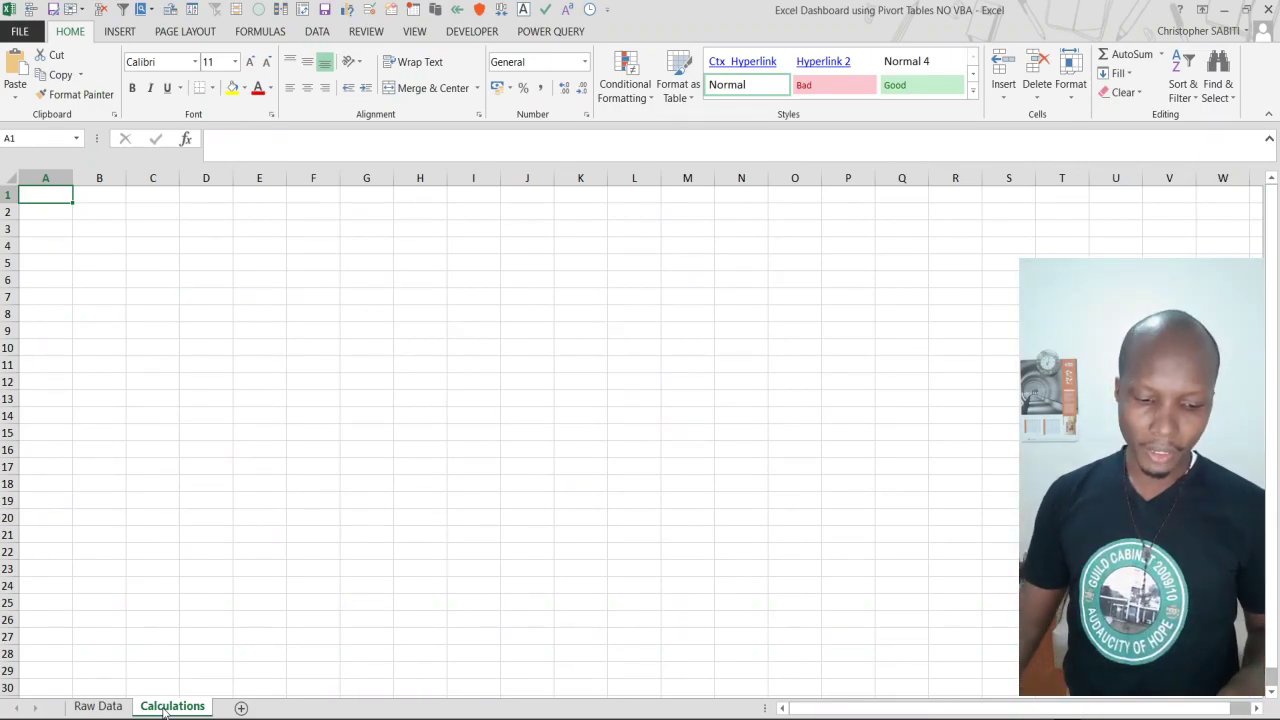
Add a new worksheet after Calculations and name it "Dashboard".
click(241, 707)
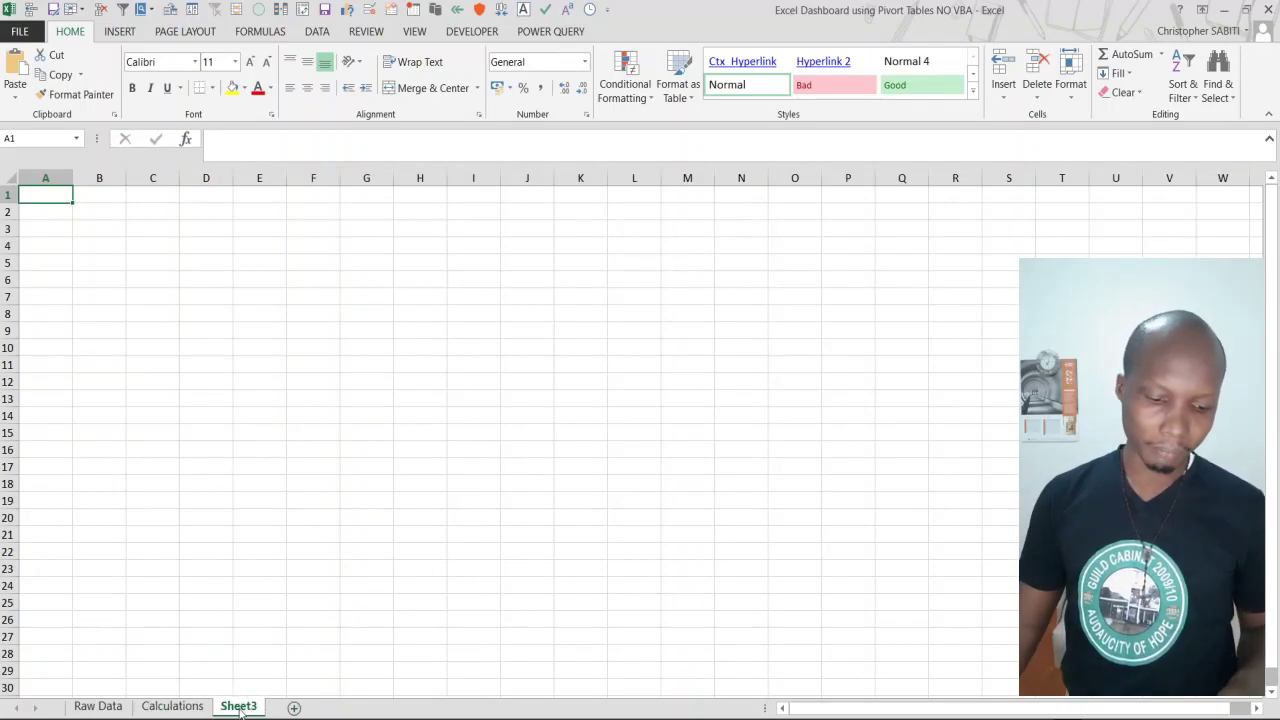
double_click(239, 707)
text(da)
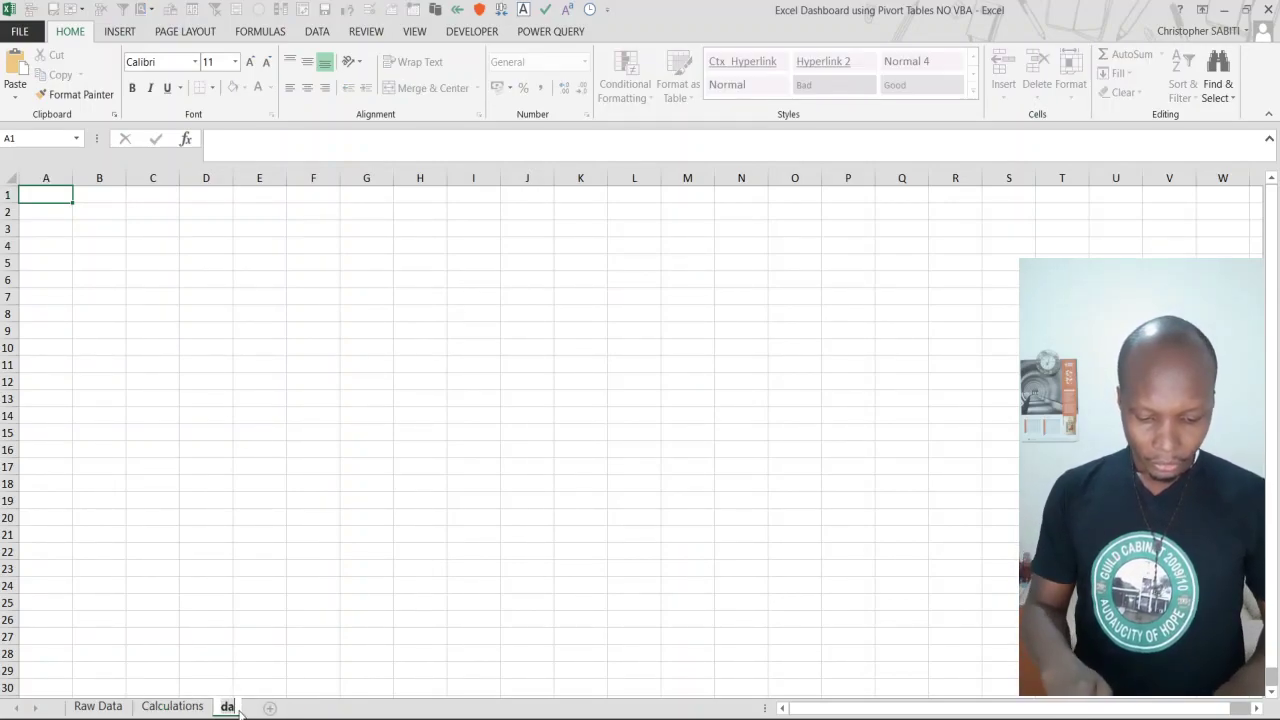
text(shboard)
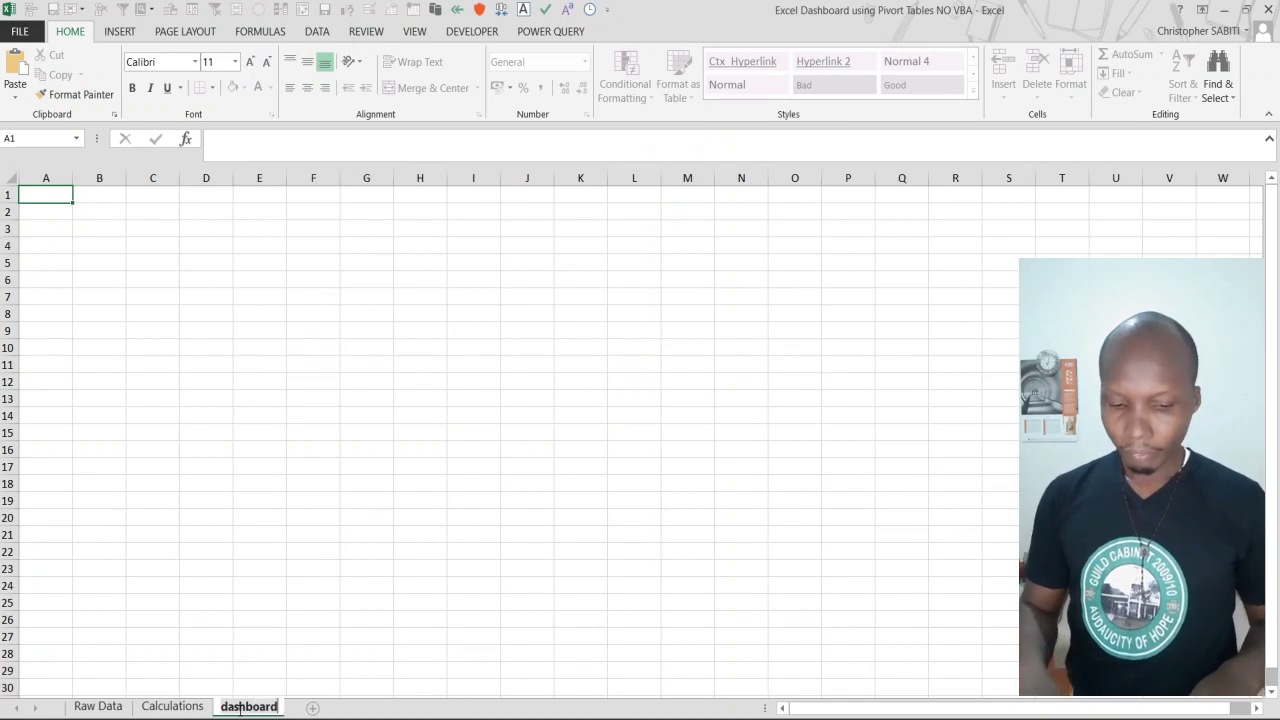
key(Return)
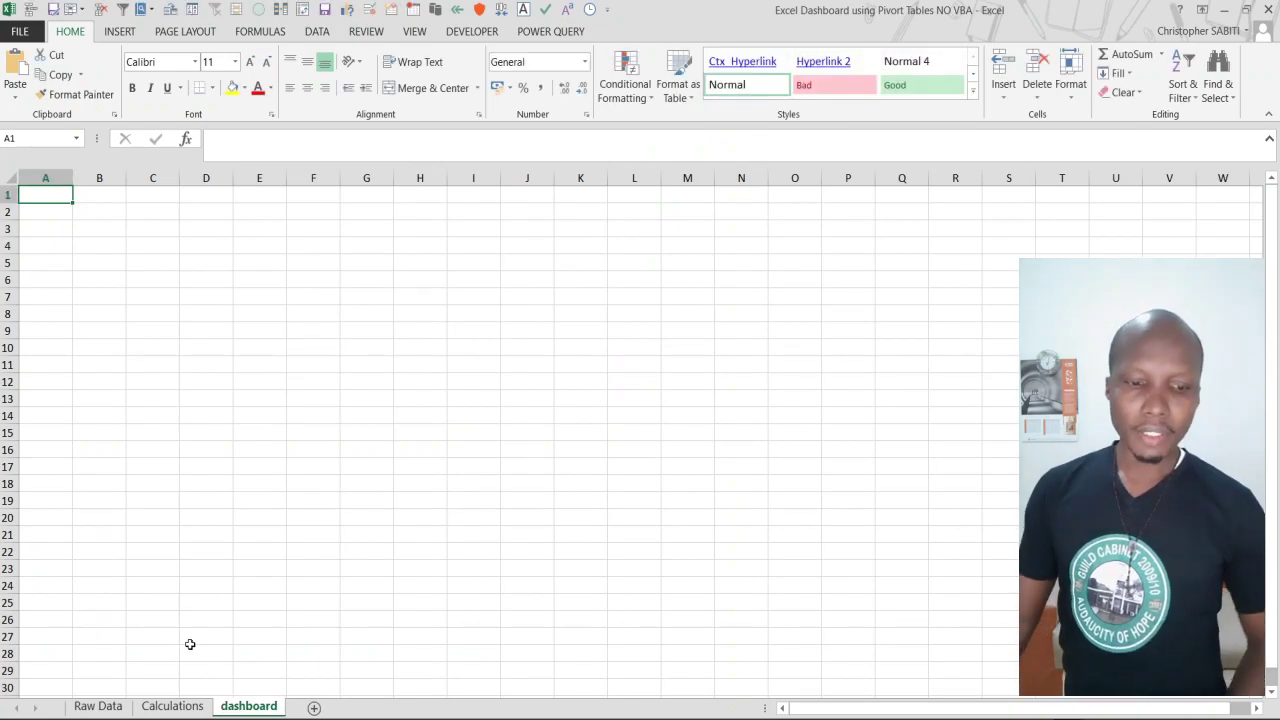
click(226, 708)
drag(226, 708, 263, 684)
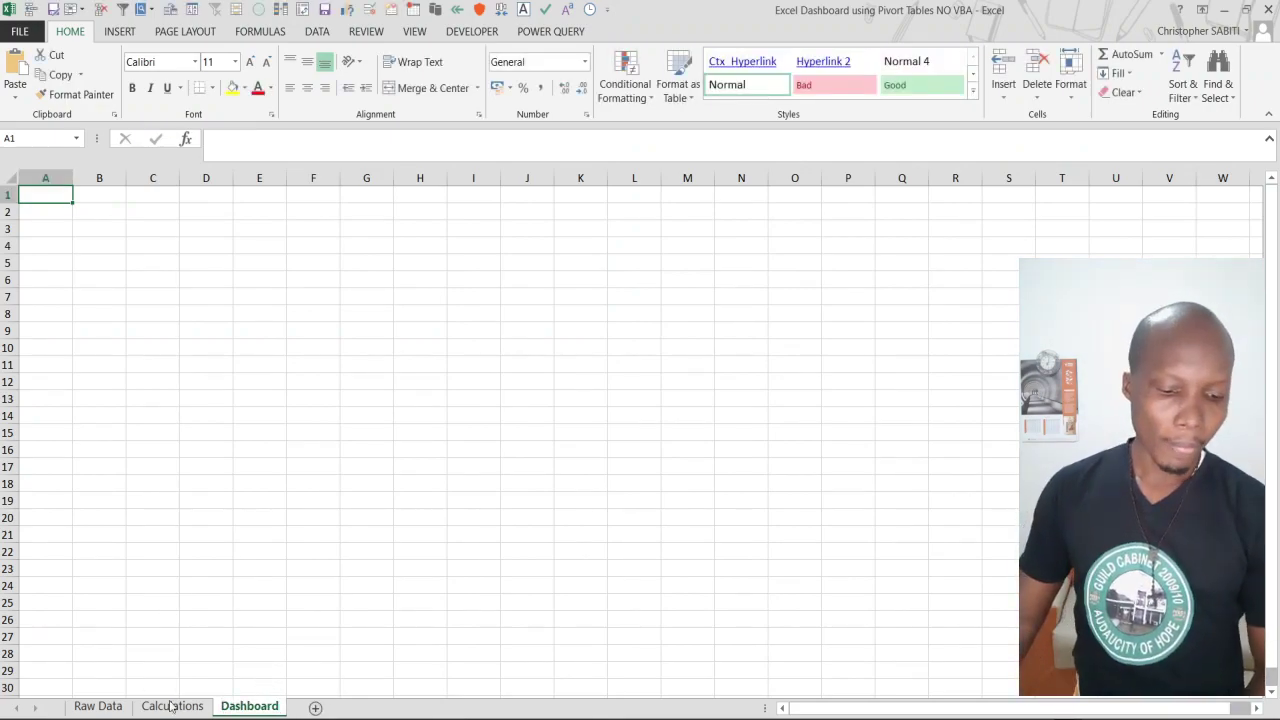
Create a PivotTable from Table1 on the Raw Data sheet, placed in the existing worksheet at Calculations!$B$2.
click(120, 706)
click(256, 491)
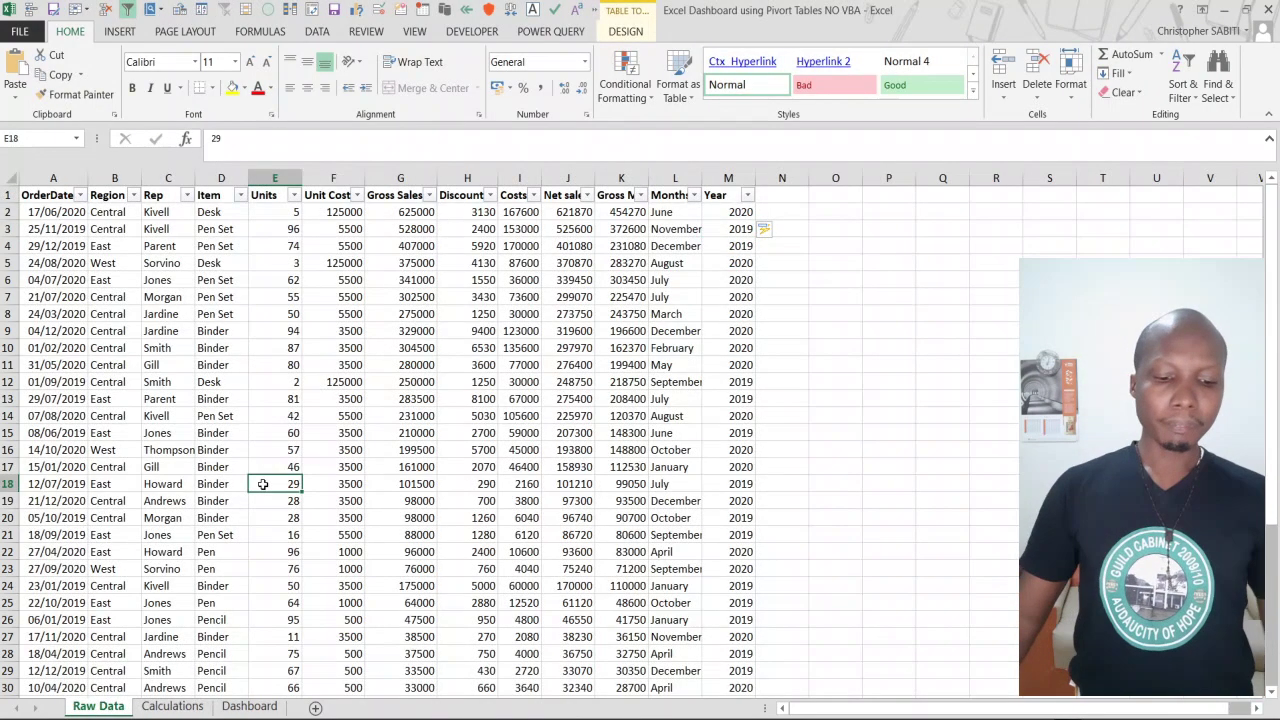
click(400, 362)
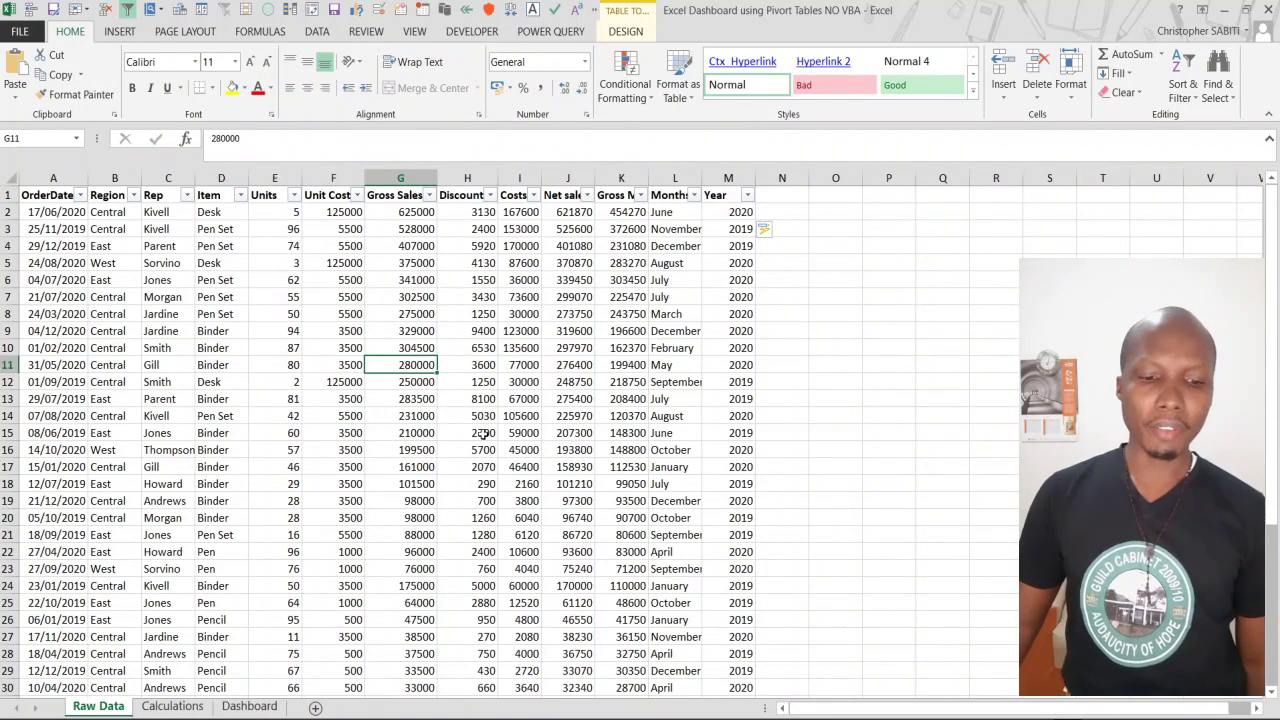
click(119, 31)
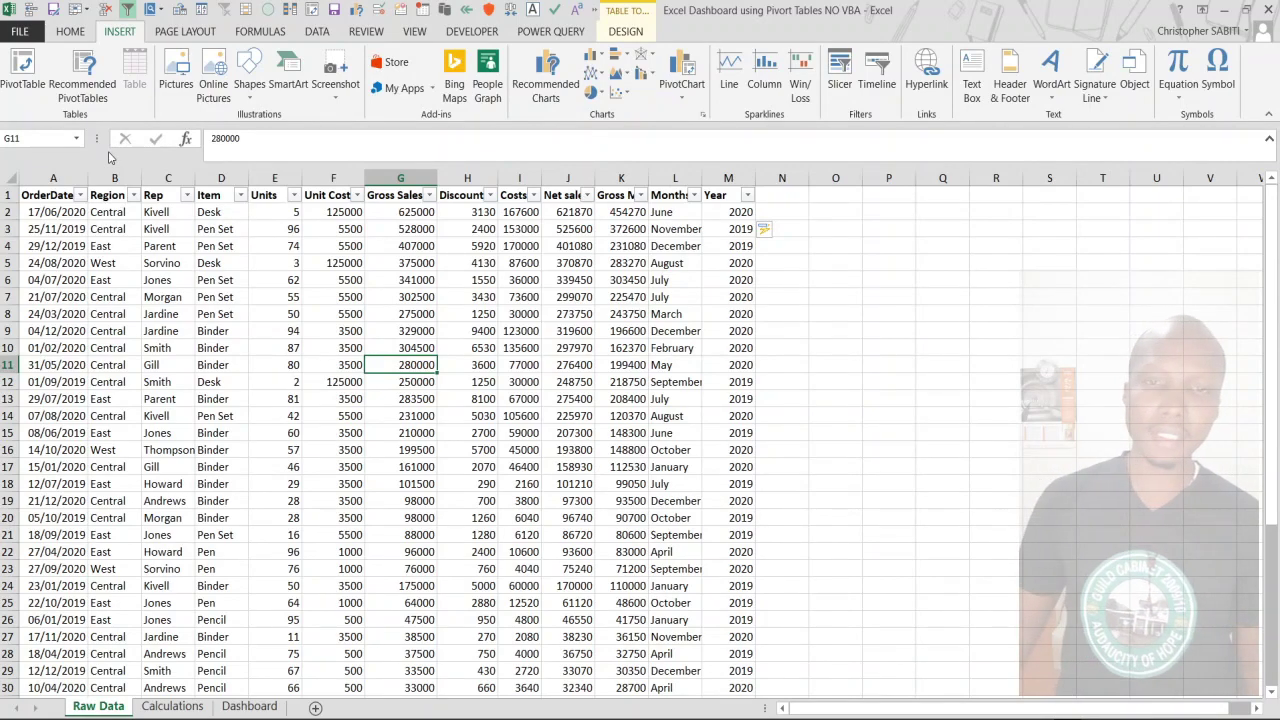
click(24, 72)
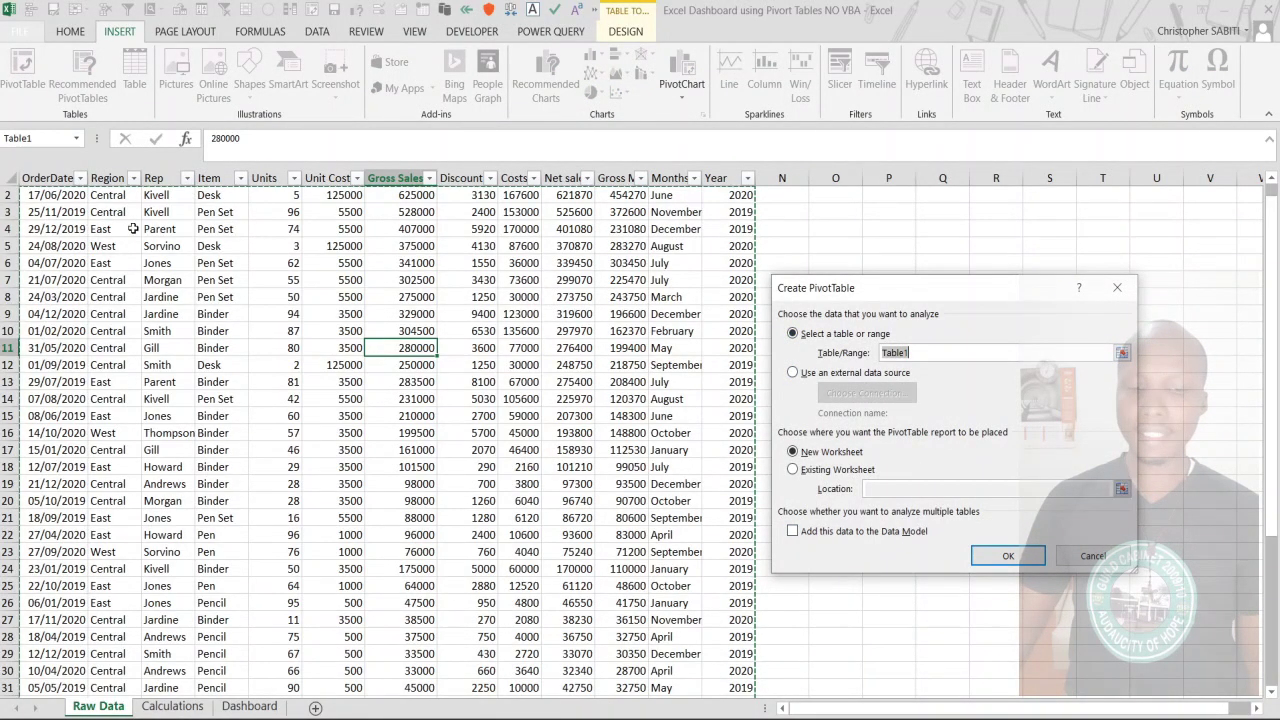
click(818, 469)
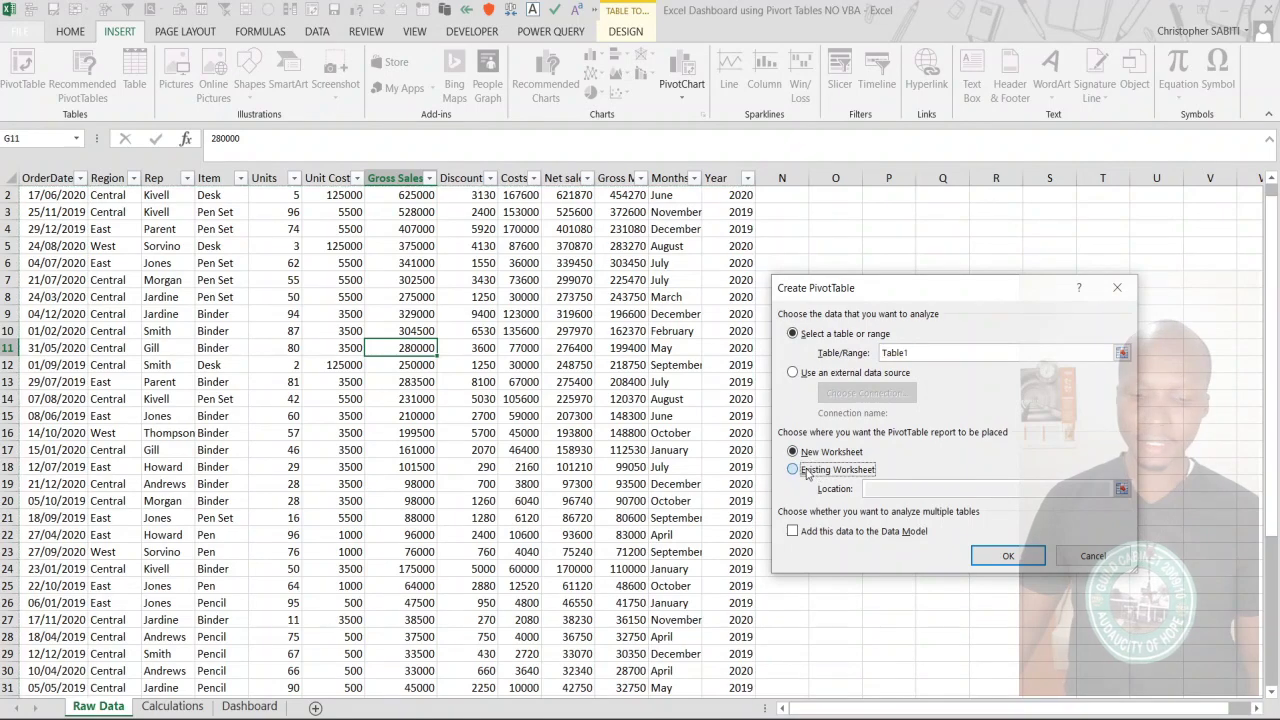
click(911, 491)
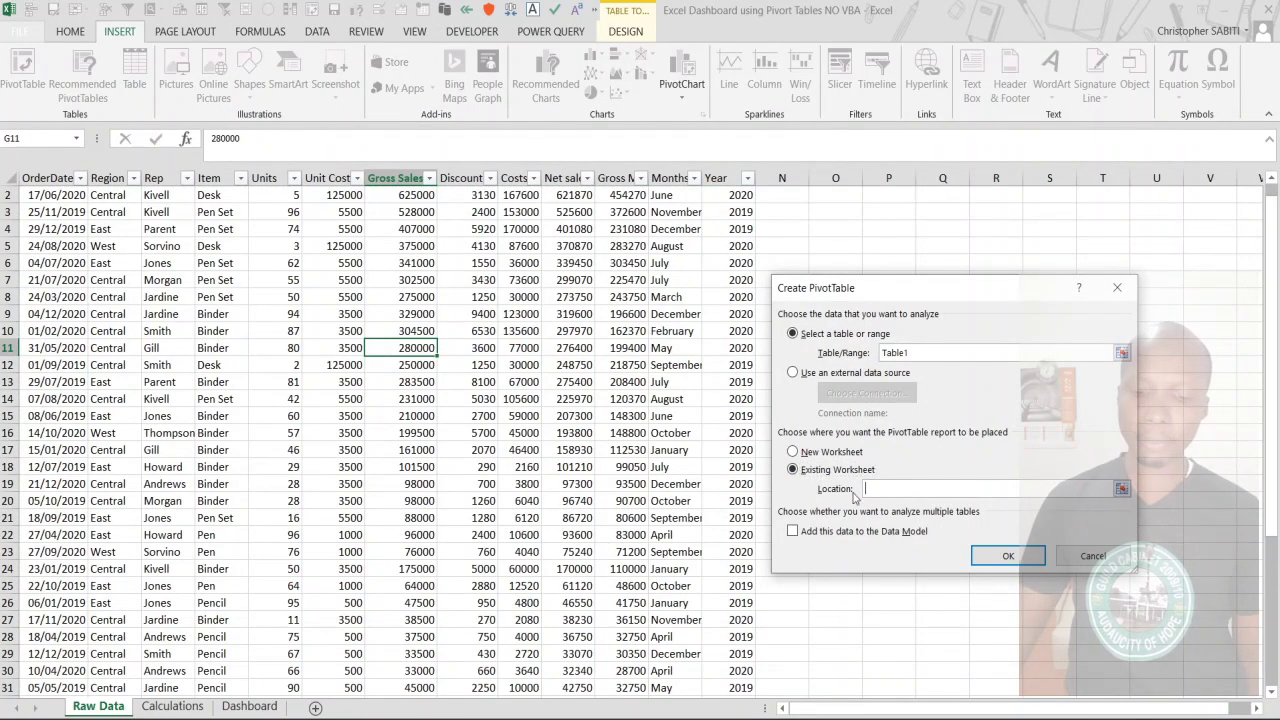
click(165, 708)
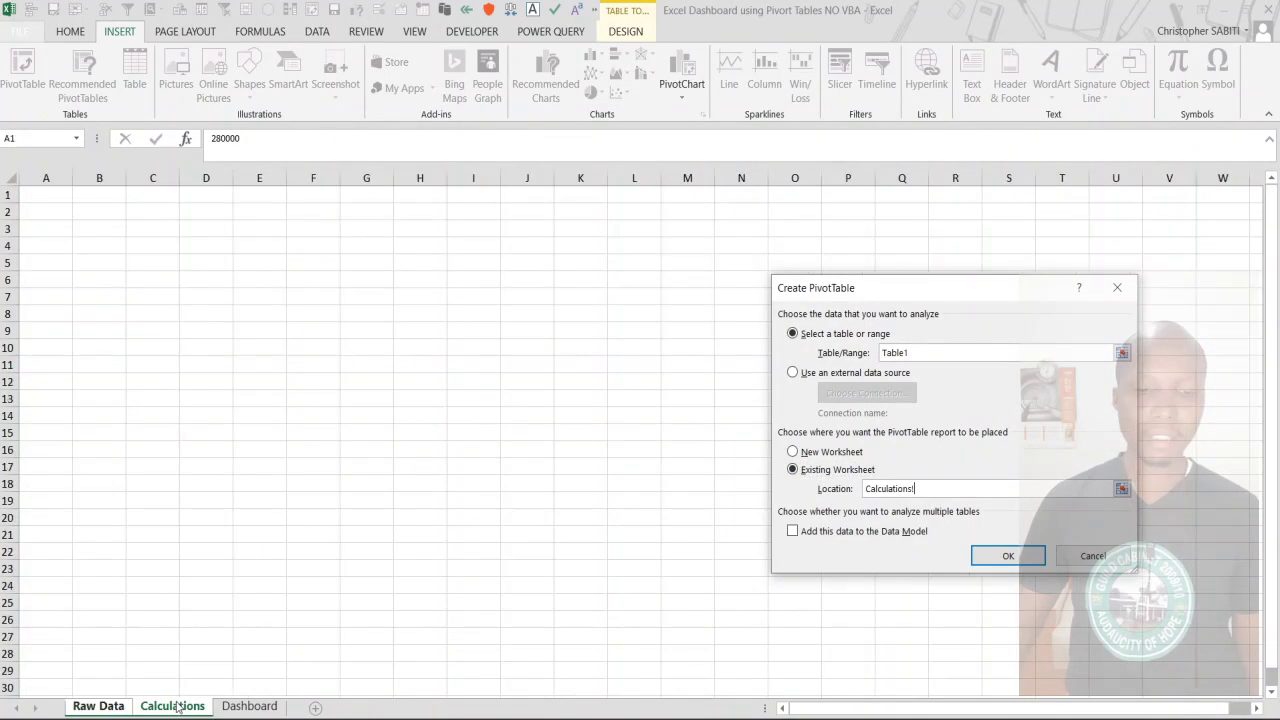
click(103, 213)
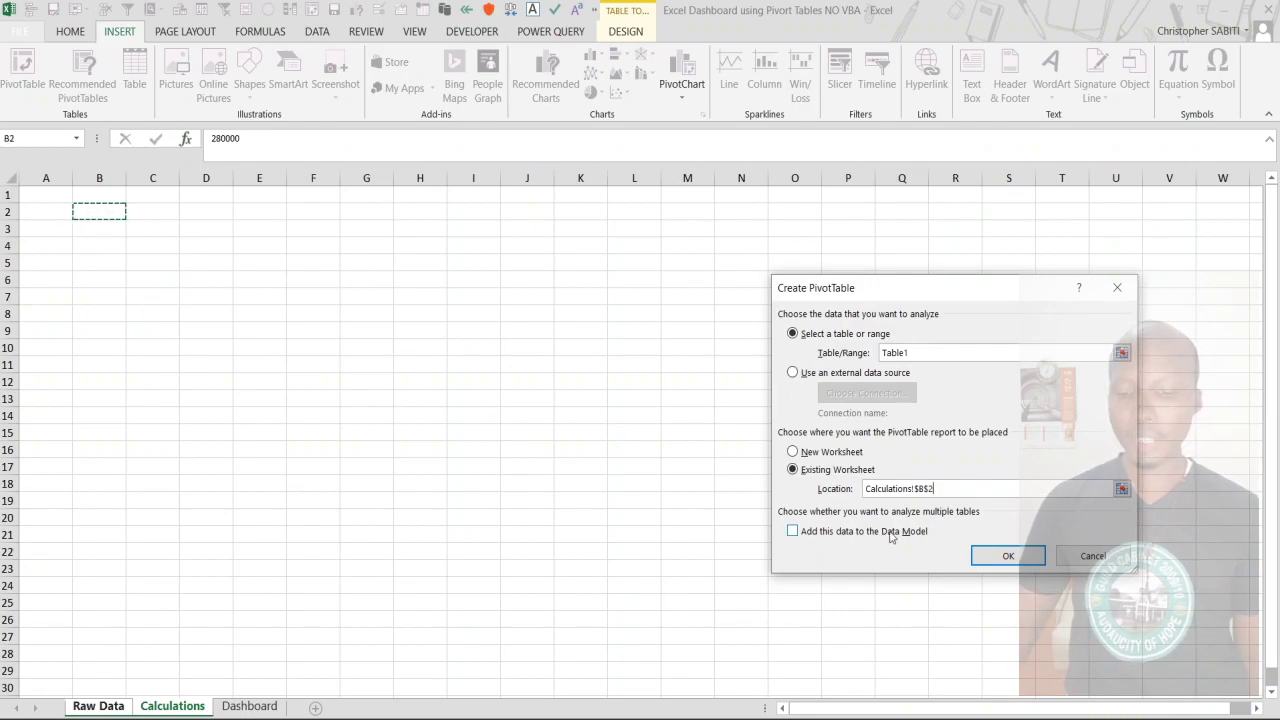
click(993, 550)
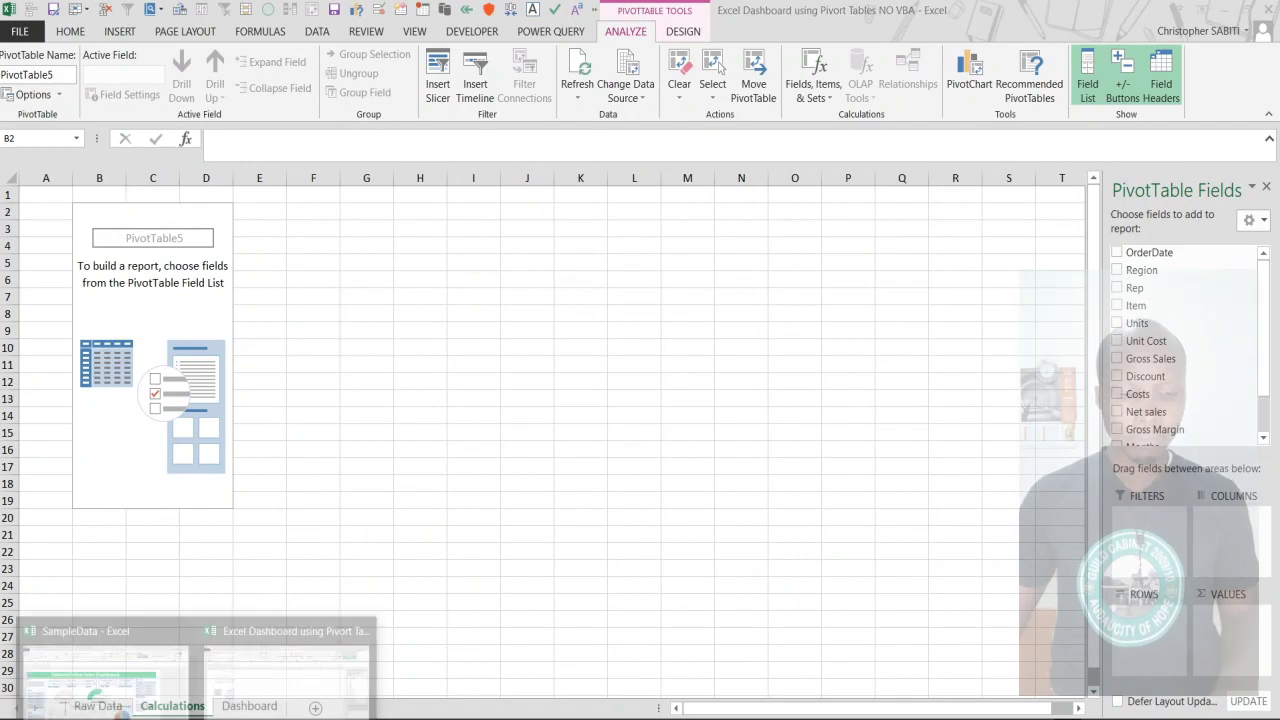
Examine the pivot table headings on the calculations sheet of the SampleData workbook, and return to the dashboard workbook.
click(172, 692)
click(155, 706)
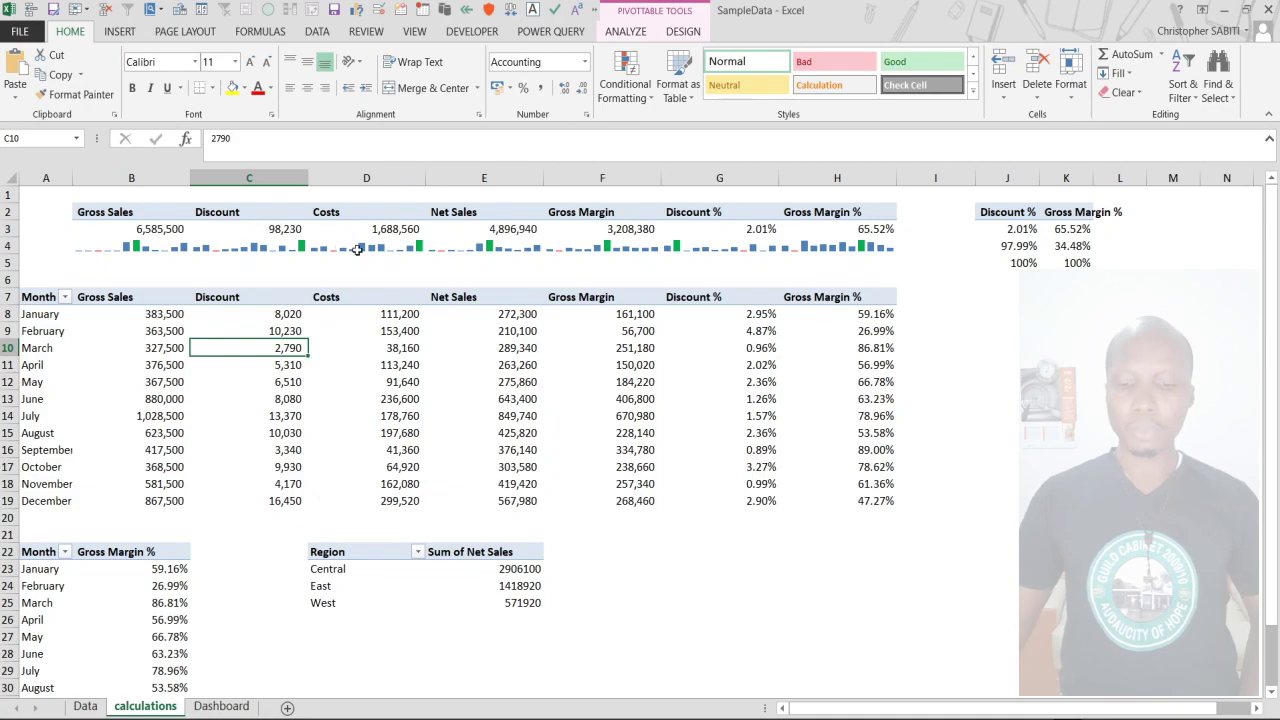
mouse_move(826, 229)
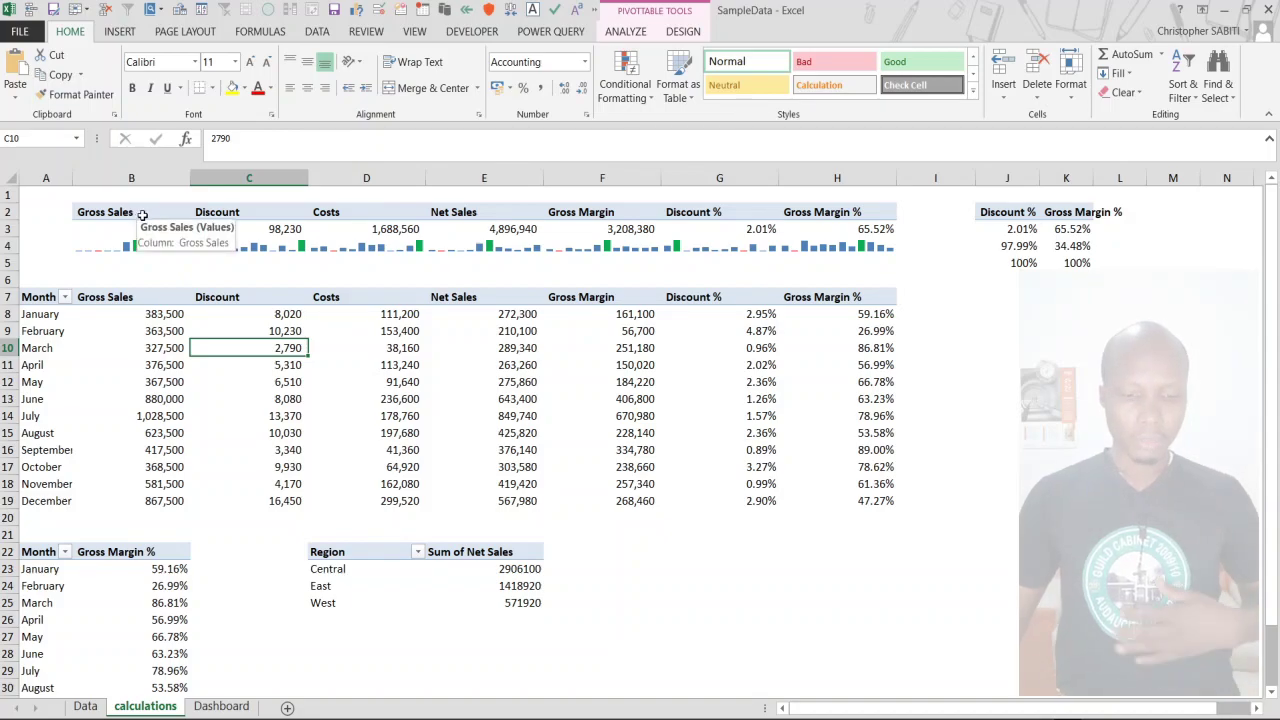
key(alt+Tab)
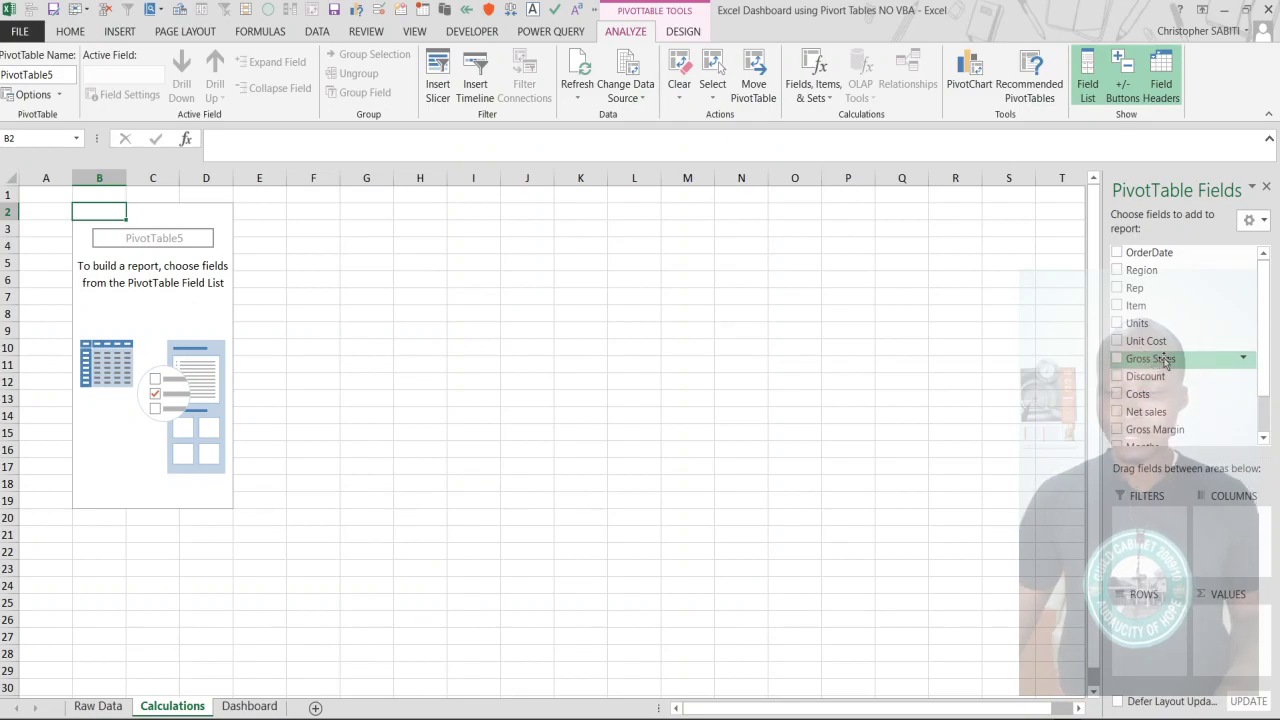
Add Gross Sales, Discount, Costs, Net sales and Gross Margin as summed values in the pivot table.
click(1132, 360)
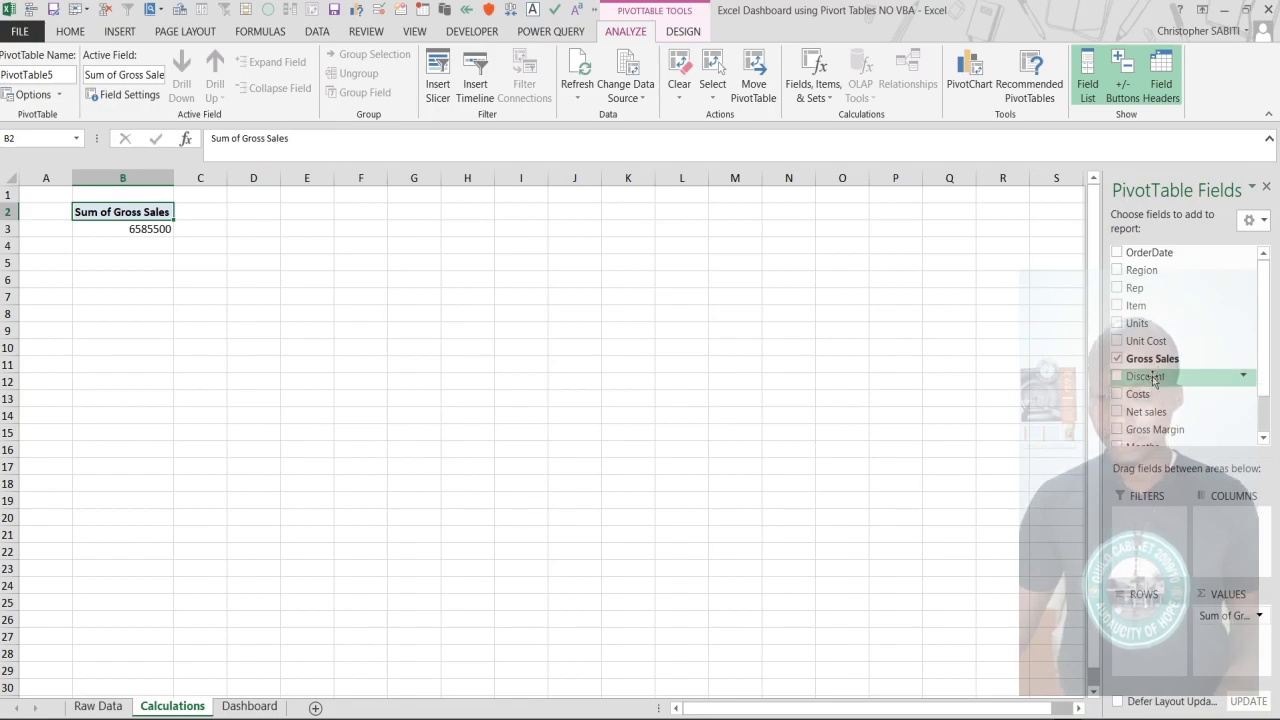
drag(1150, 382, 1229, 651)
drag(1140, 380, 1232, 662)
drag(1220, 398, 1222, 655)
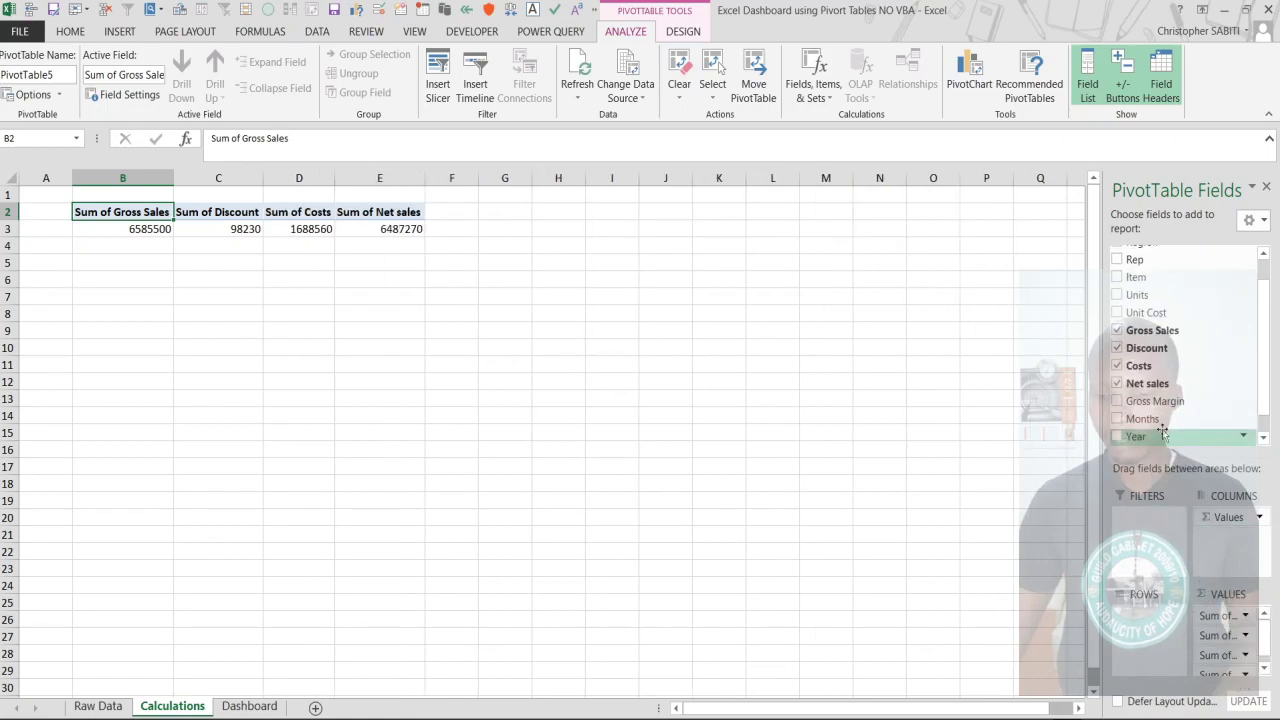
click(1118, 403)
scroll(1155, 405, down, 1)
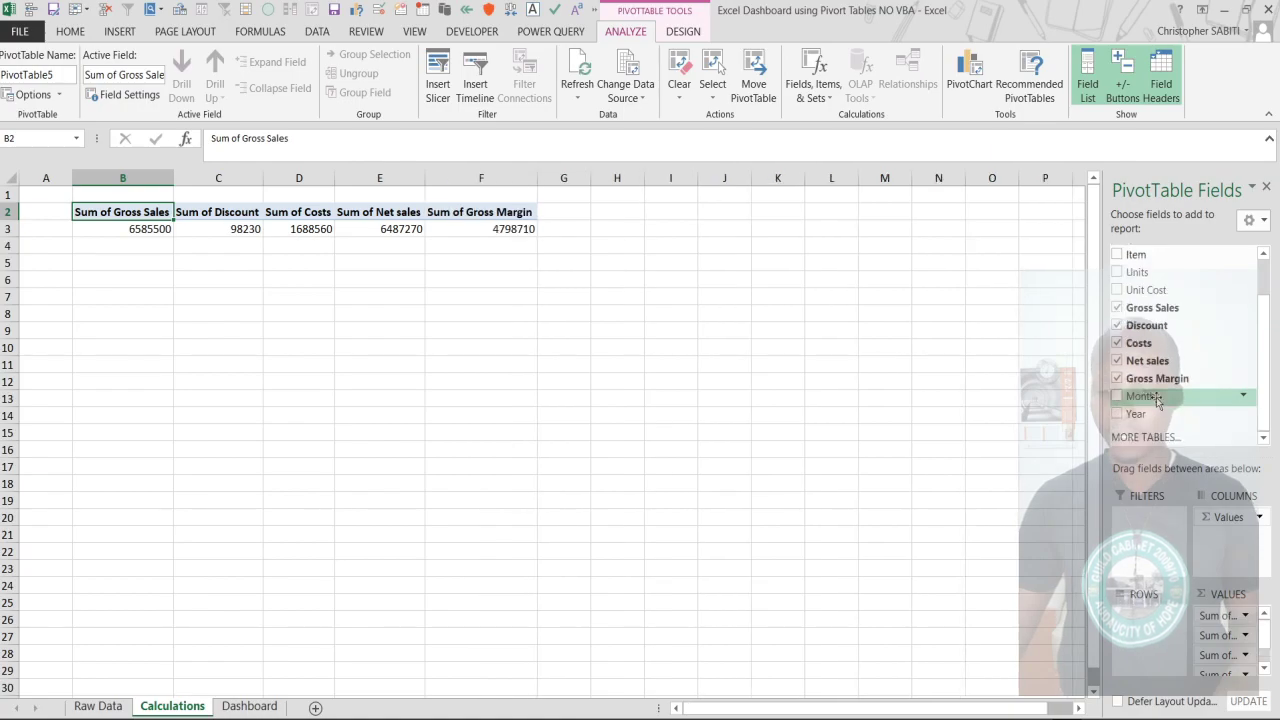
scroll(1177, 360, up, 1)
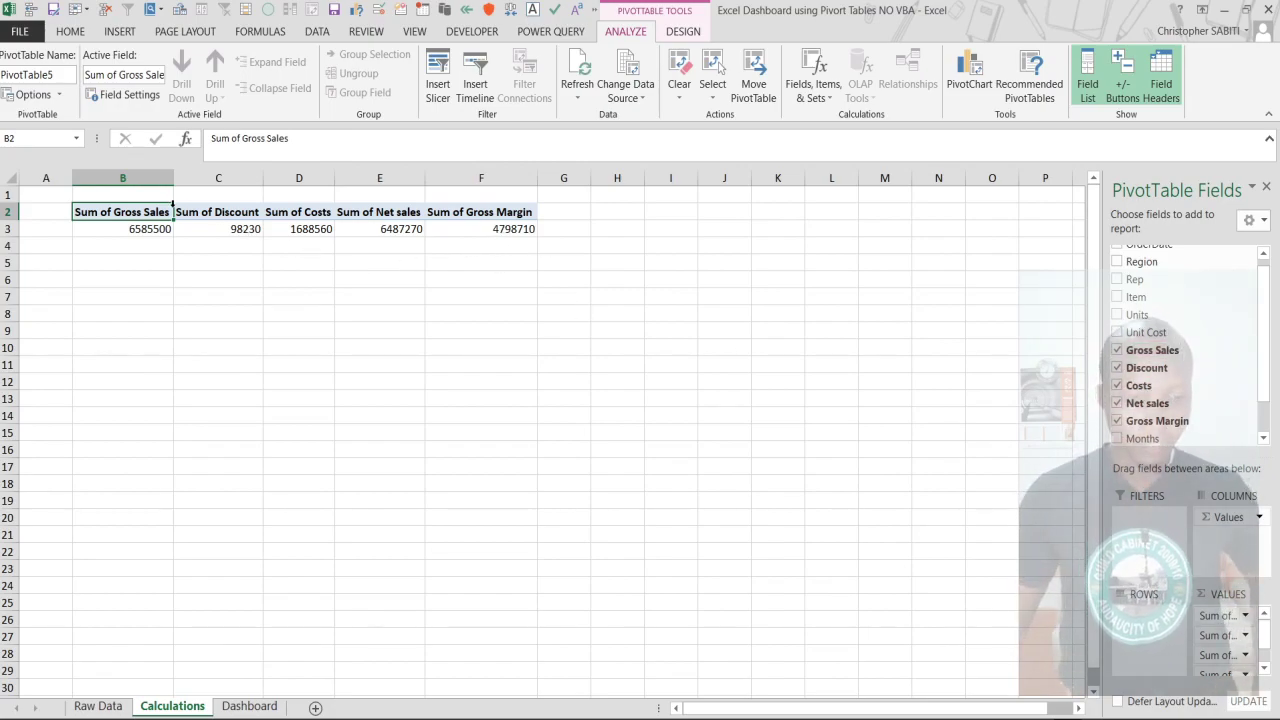
click(560, 210)
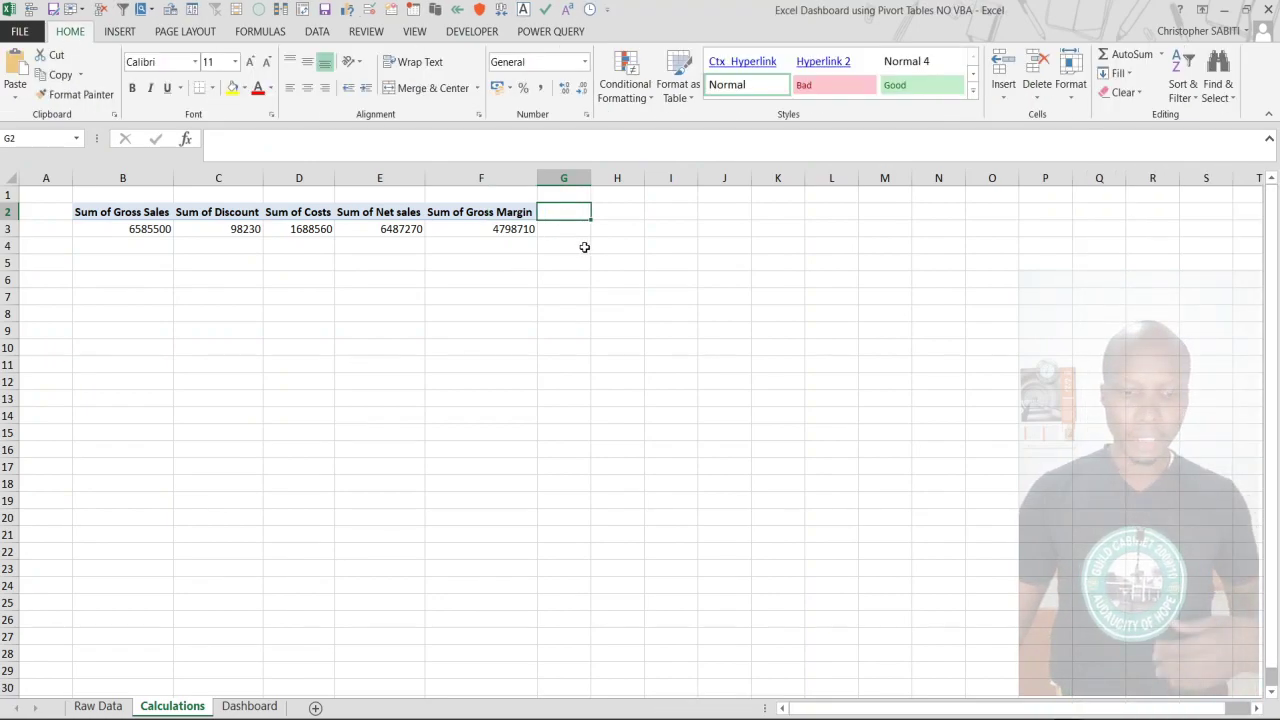
text(Discount)
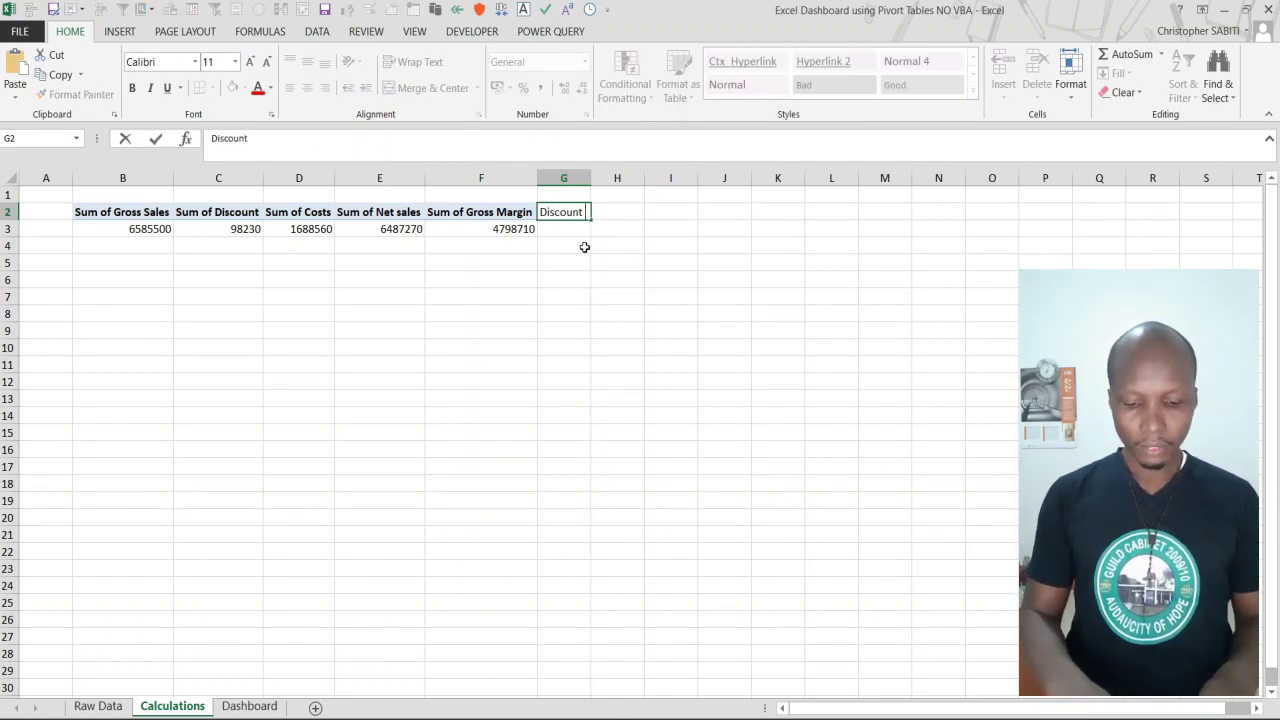
text( %)
key(Tab)
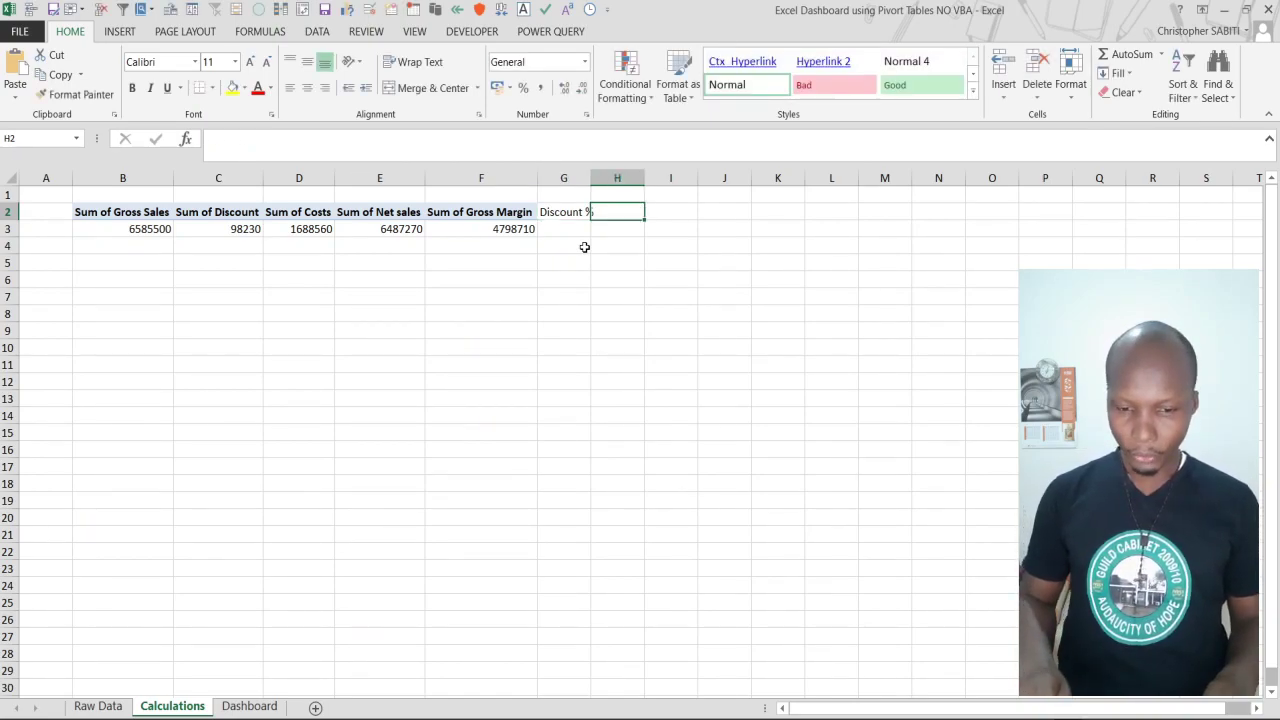
key(Left)
key(Delete)
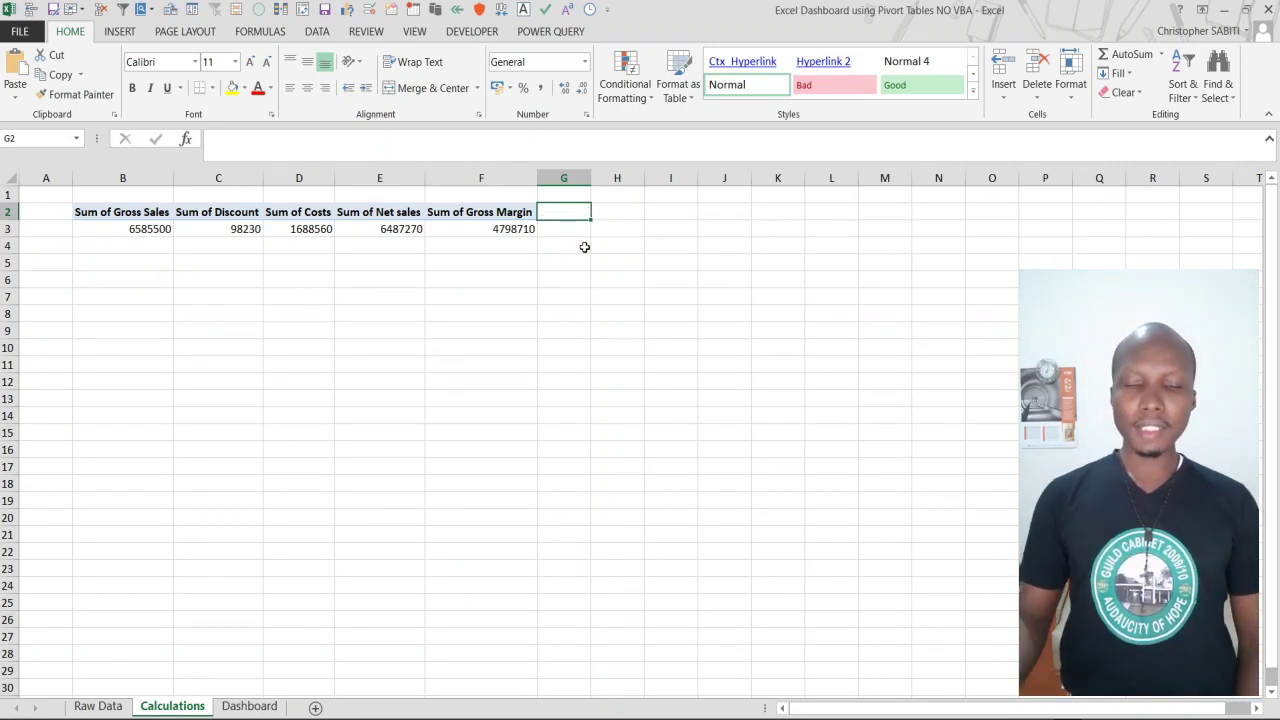
Start a new calculated field for the pivot table and name it "Discount %".
click(507, 215)
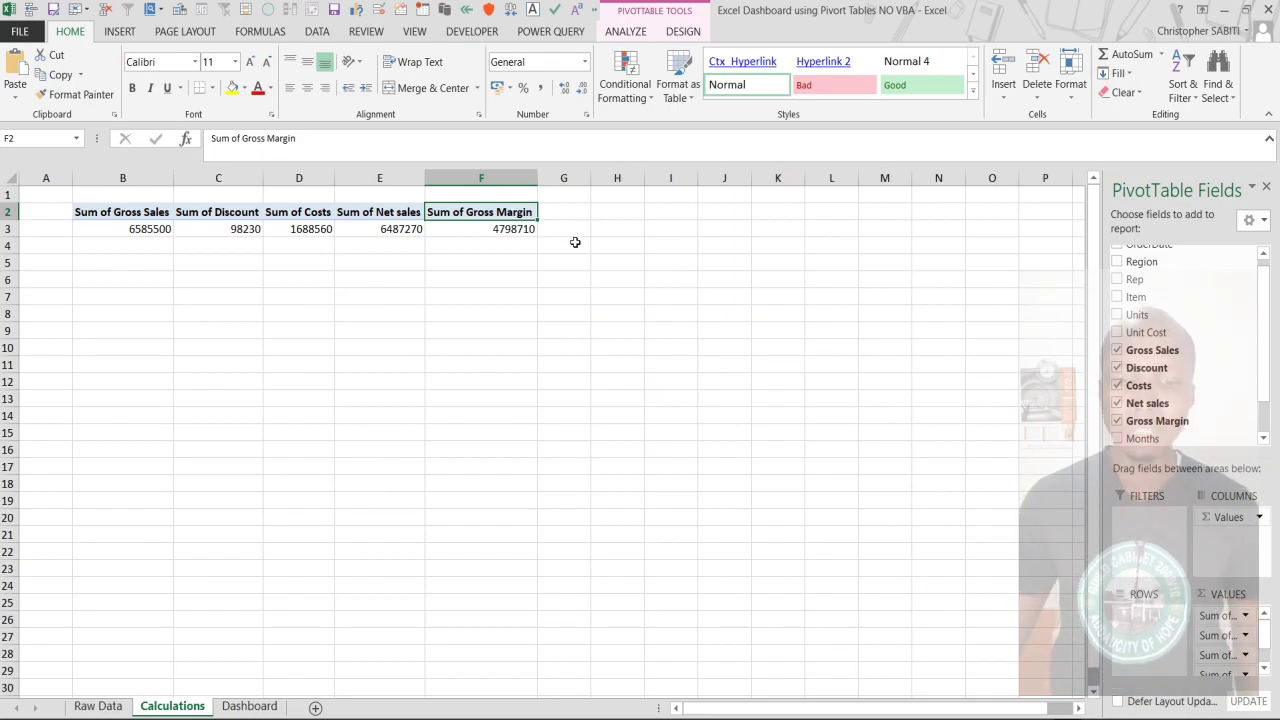
click(626, 31)
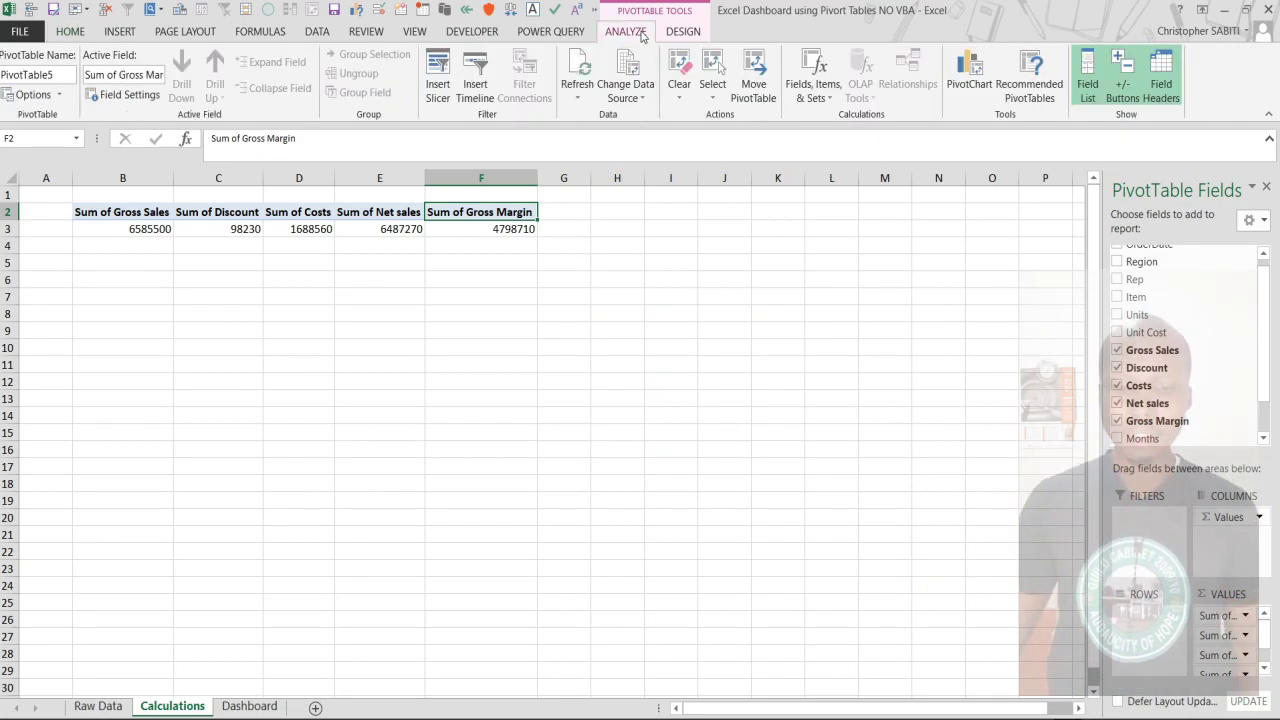
click(831, 104)
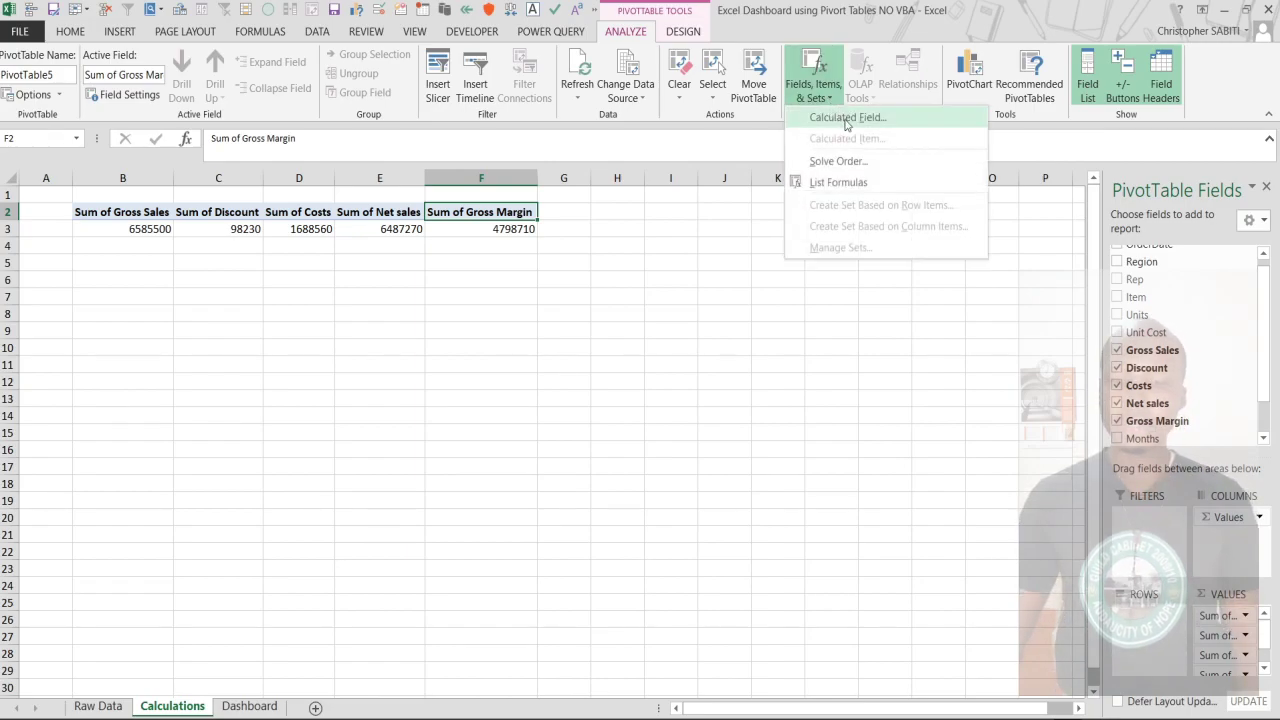
click(853, 119)
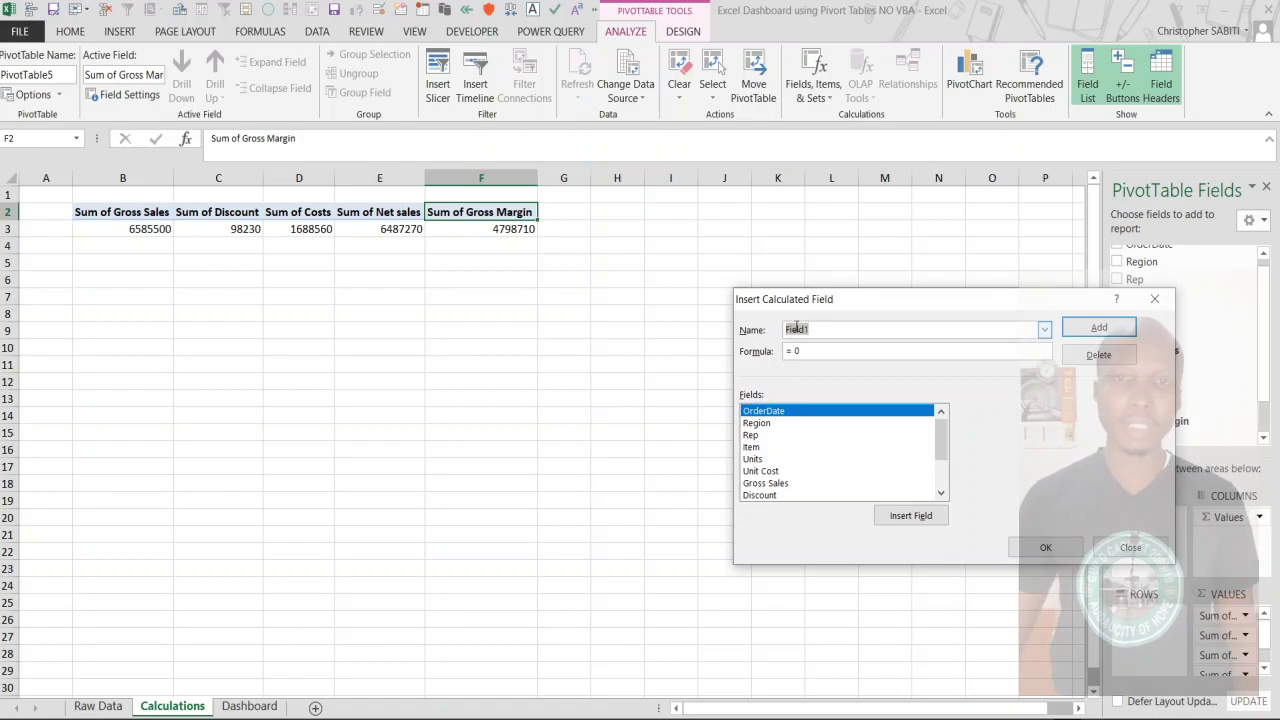
text(D)
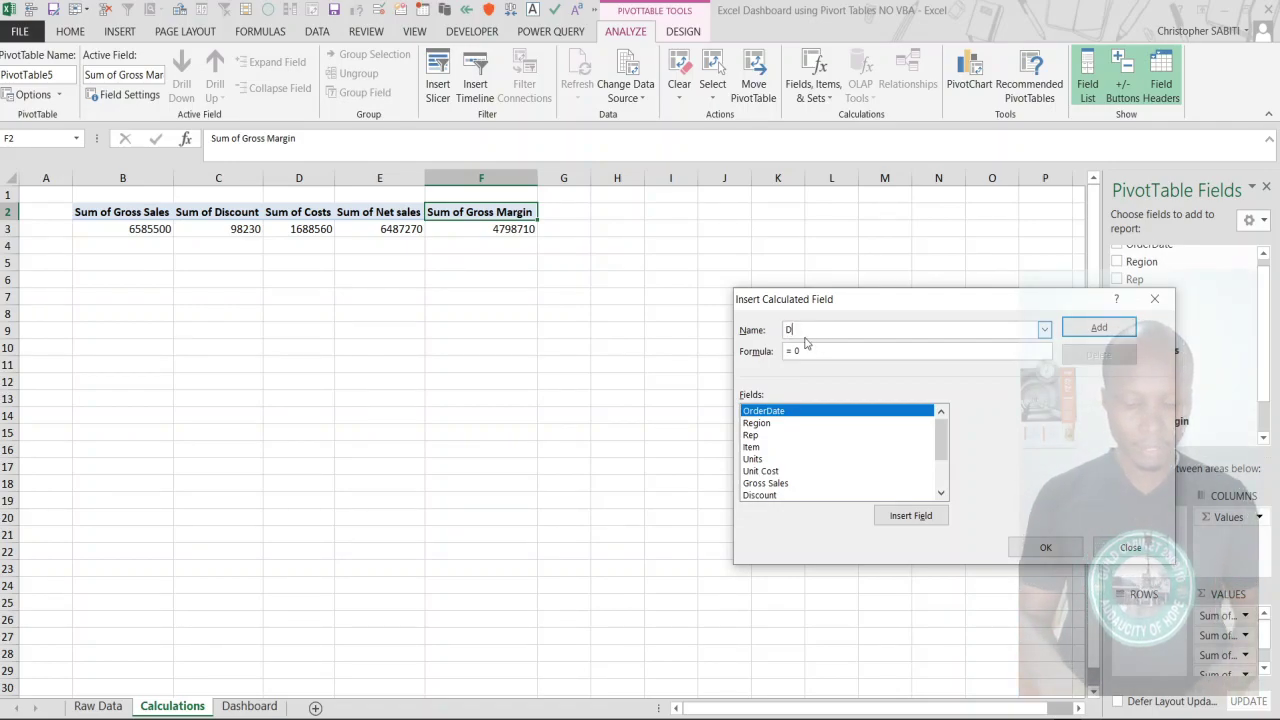
text(iscou)
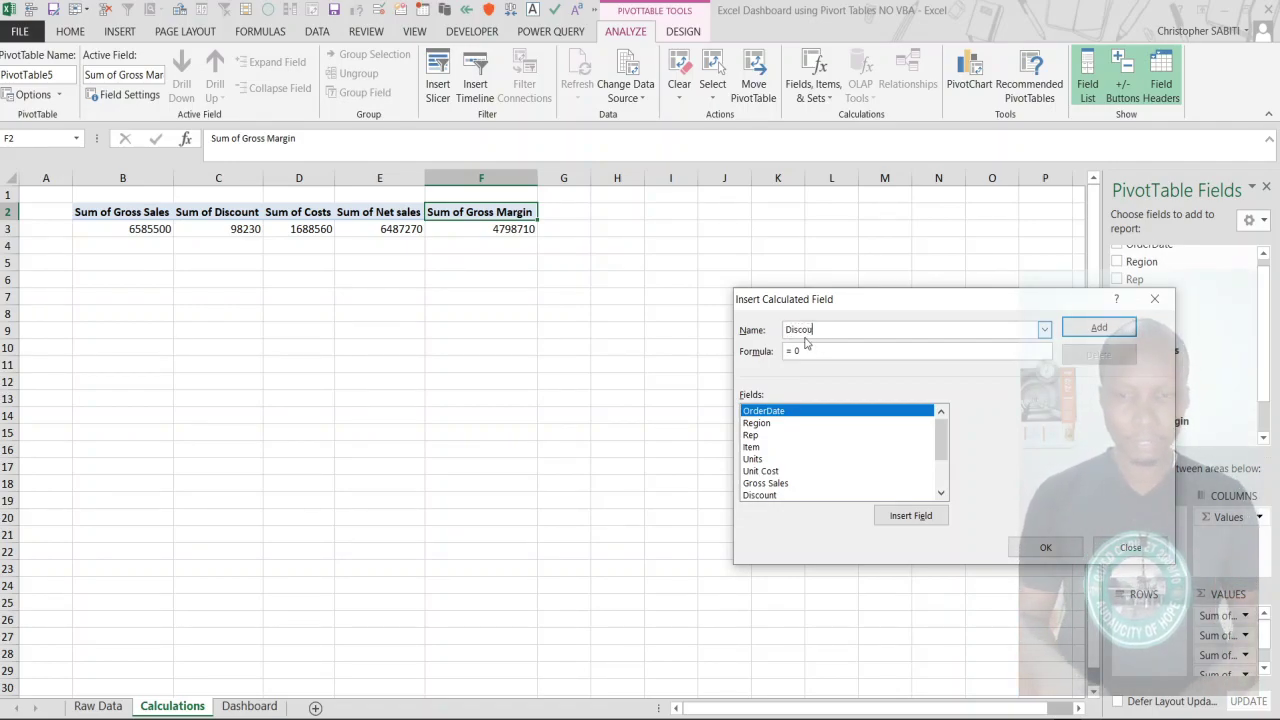
text(nt %)
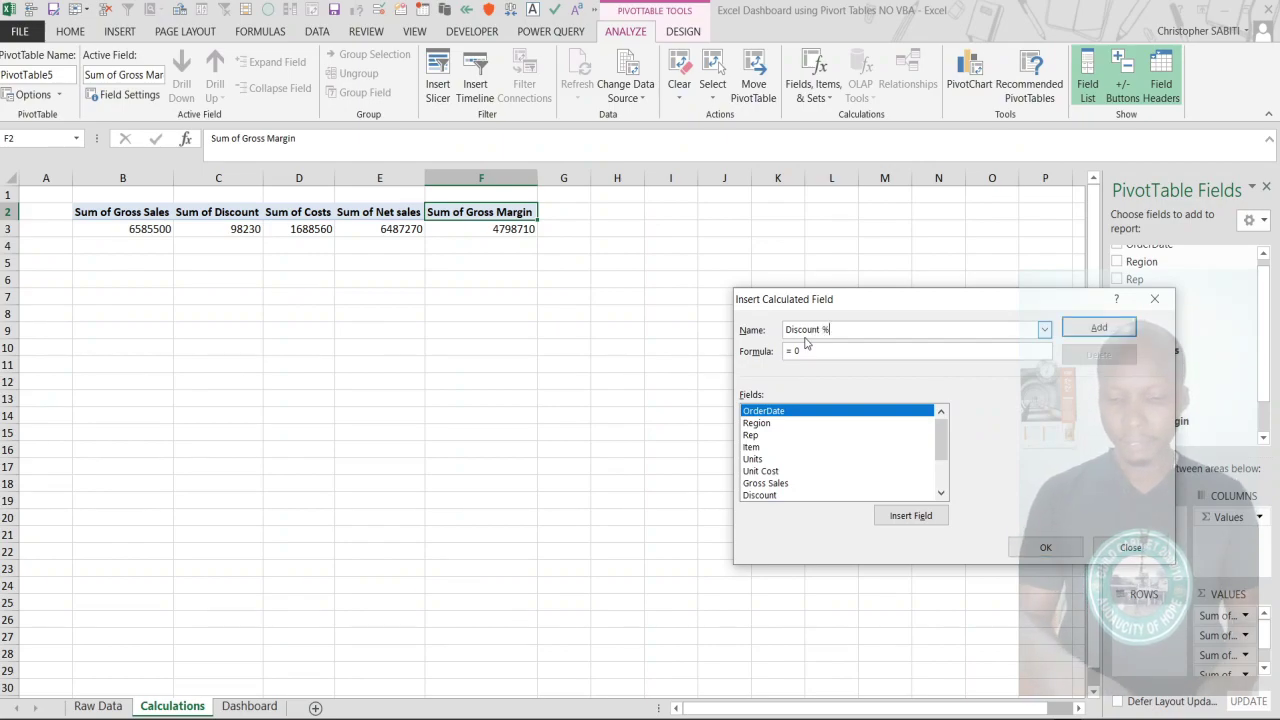
Define the Discount % calculated field as Discount divided by Net sales and add it to the pivot table.
click(820, 352)
key(BackSpace)
text(Discount/)
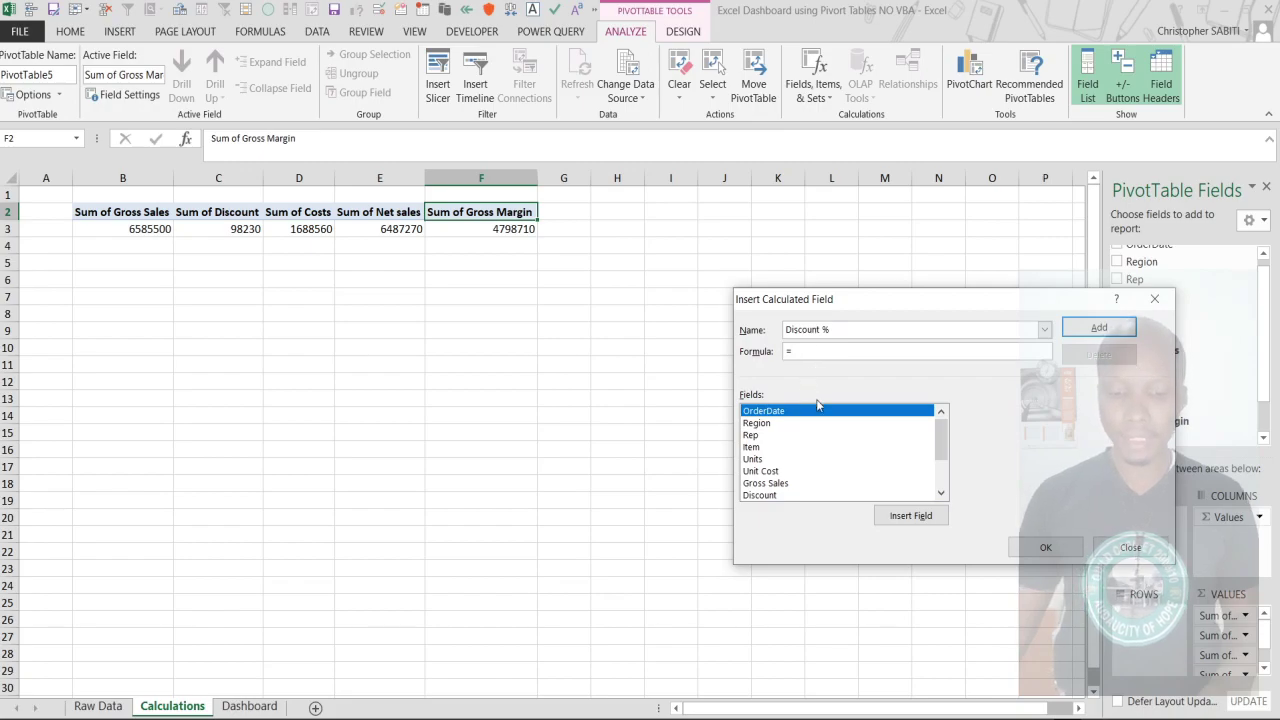
scroll(820, 440, down, 2)
click(760, 483)
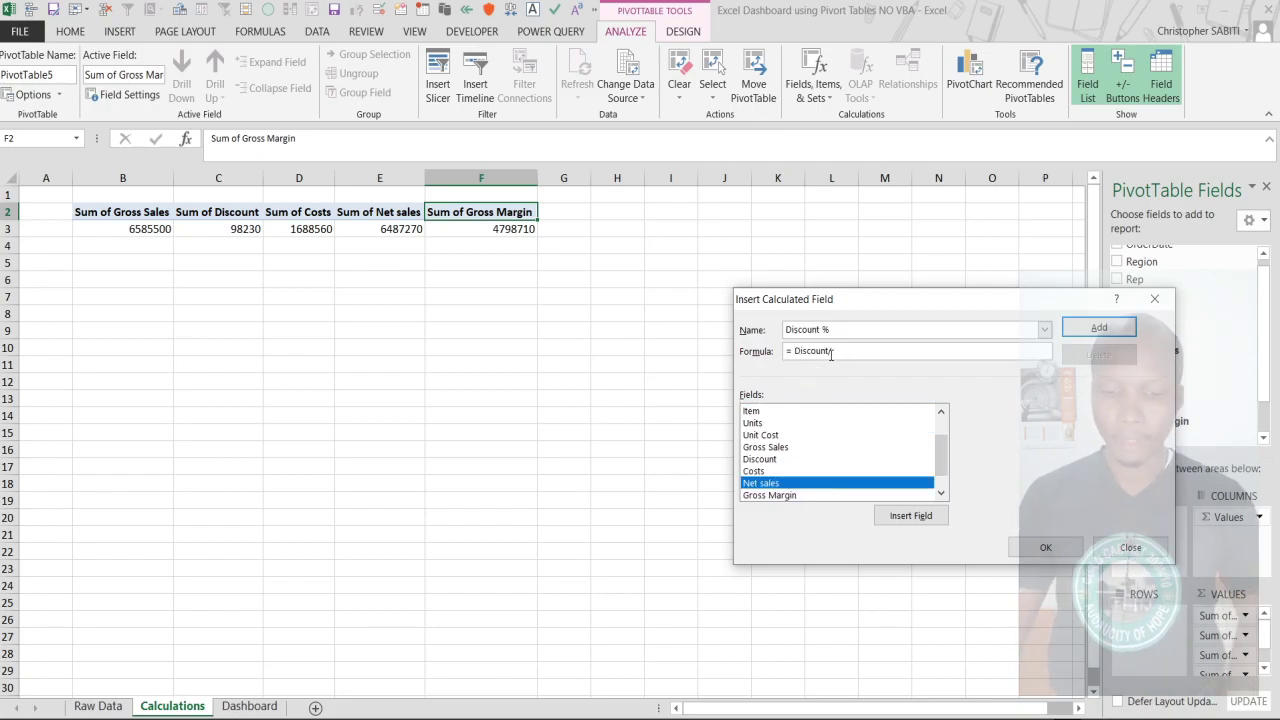
double_click(769, 484)
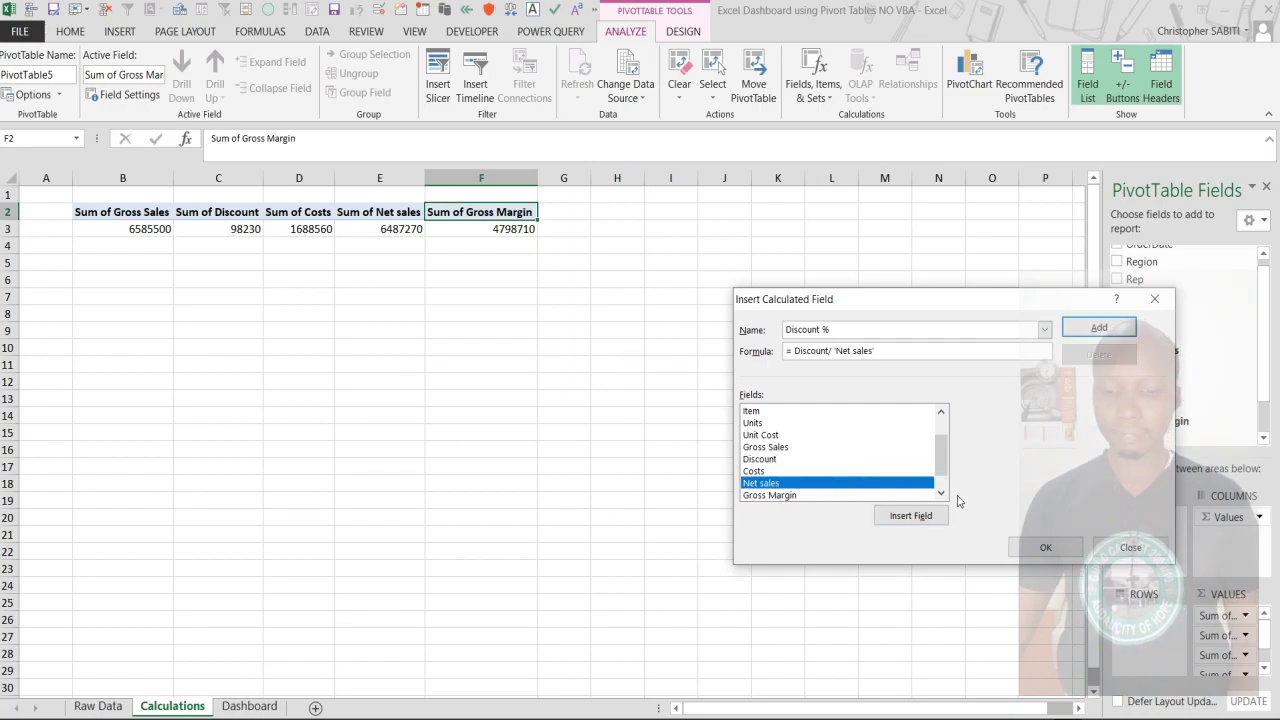
click(1112, 330)
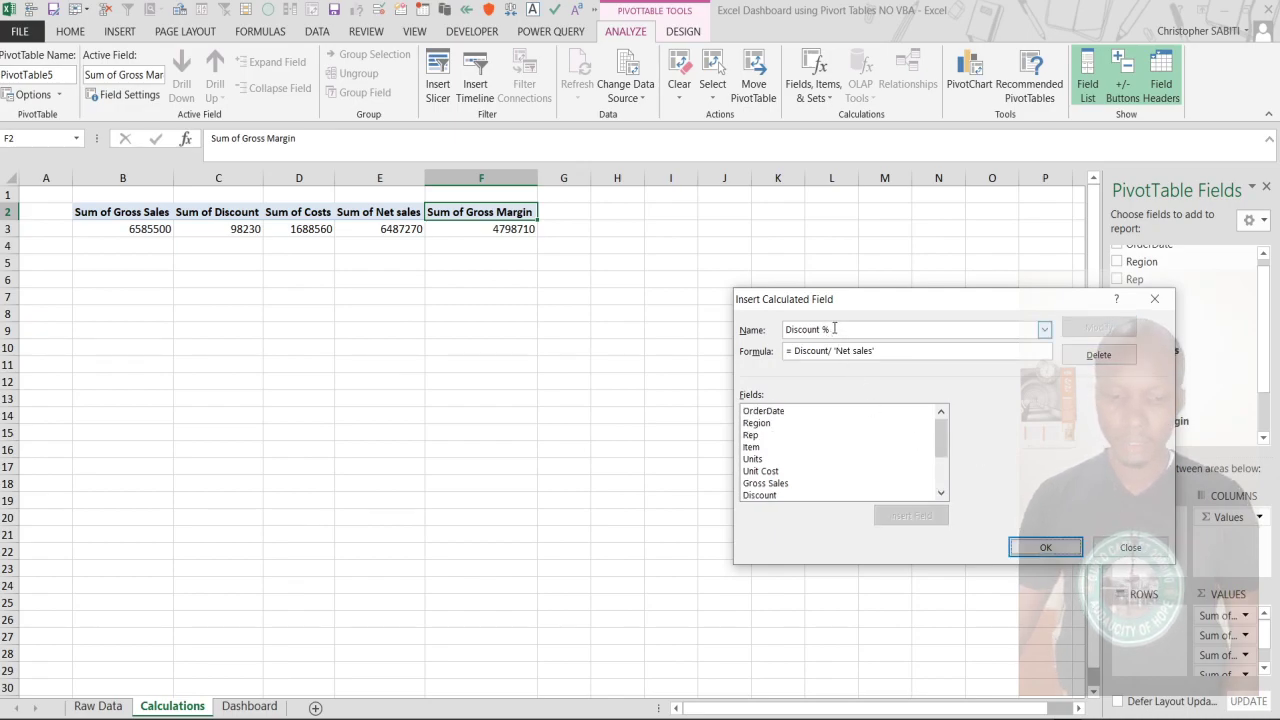
key(Return)
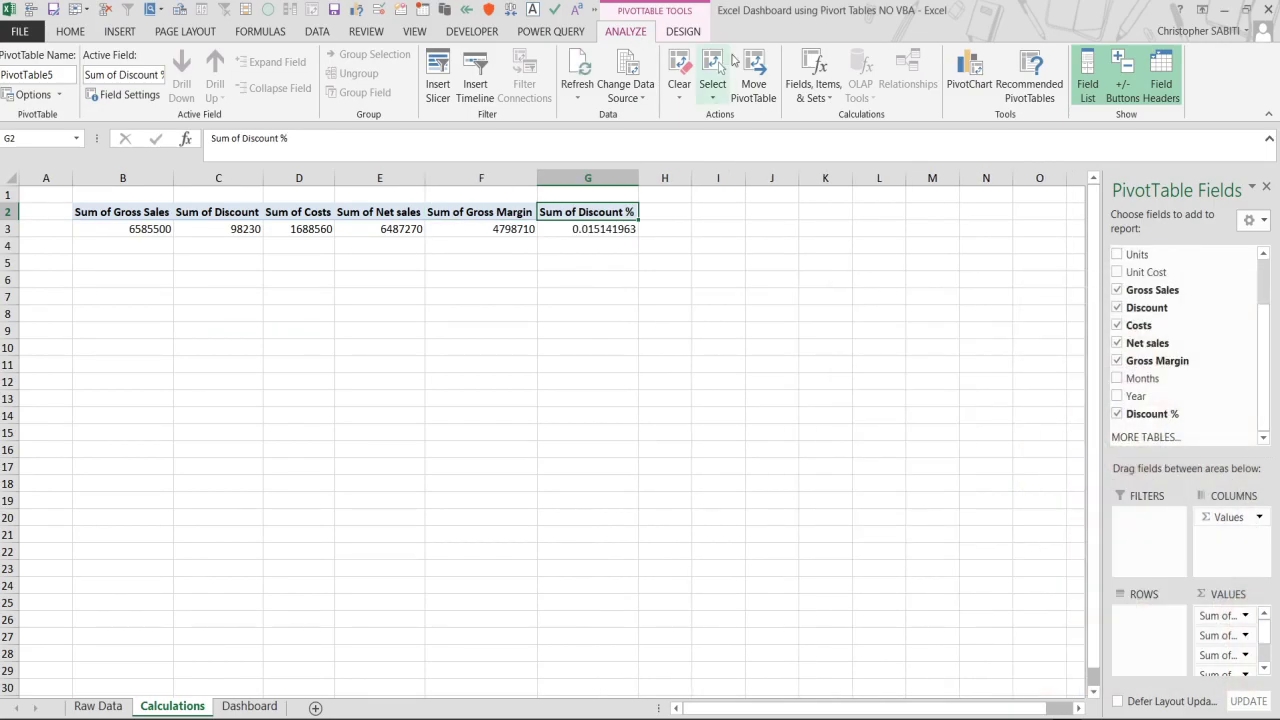
Add a calculated field named "Gross Margin %" to the pivot table, defined as Gross Margin divided by Net sales.
click(808, 88)
click(830, 117)
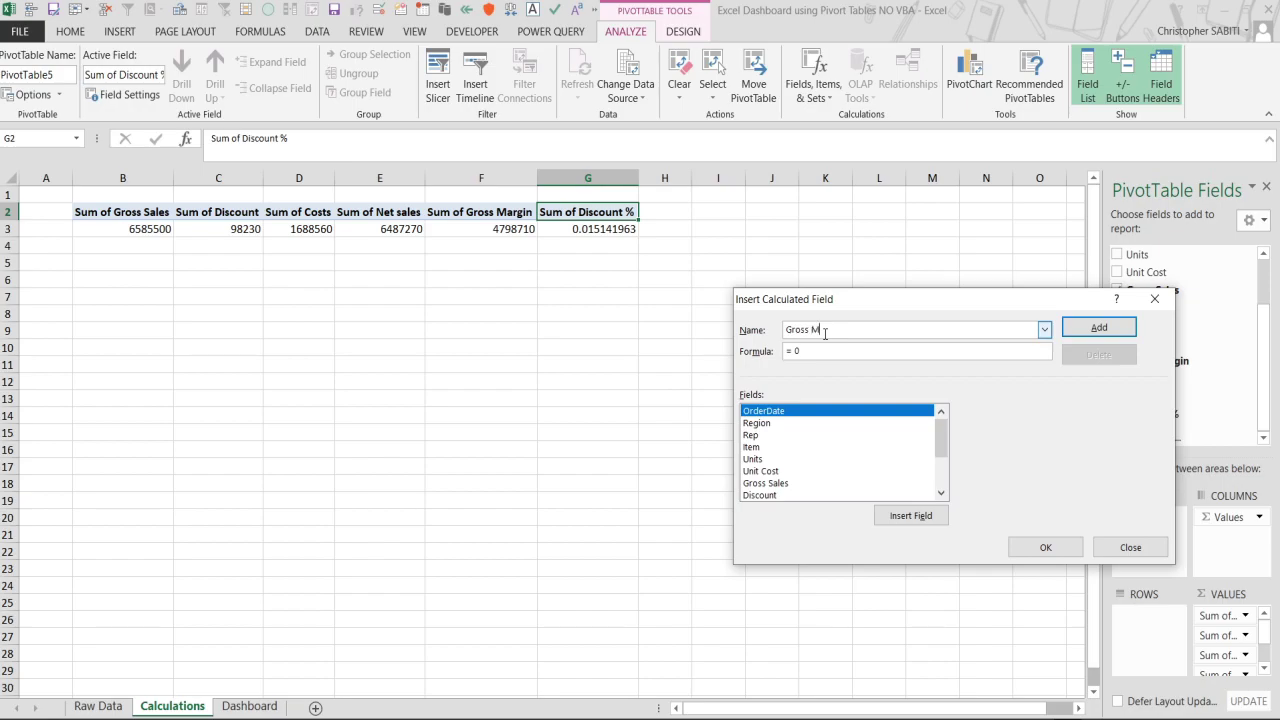
text(in %)
scroll(784, 488, down, 2)
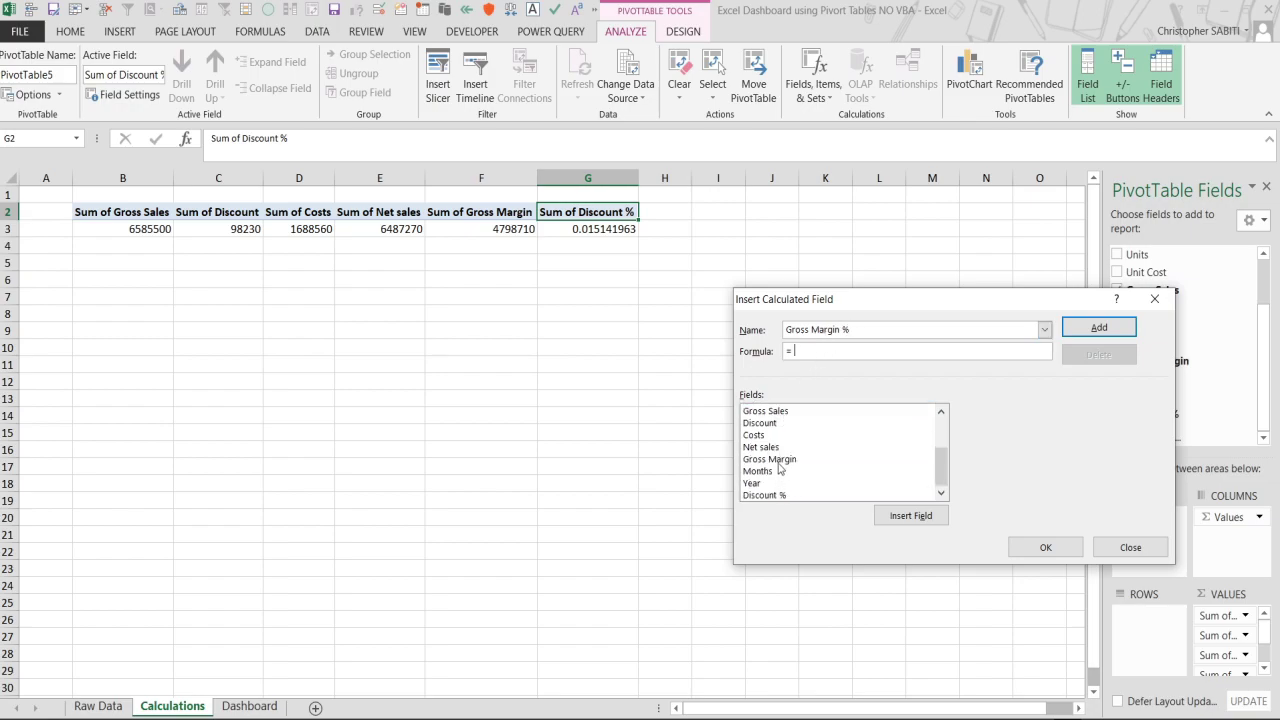
double_click(781, 462)
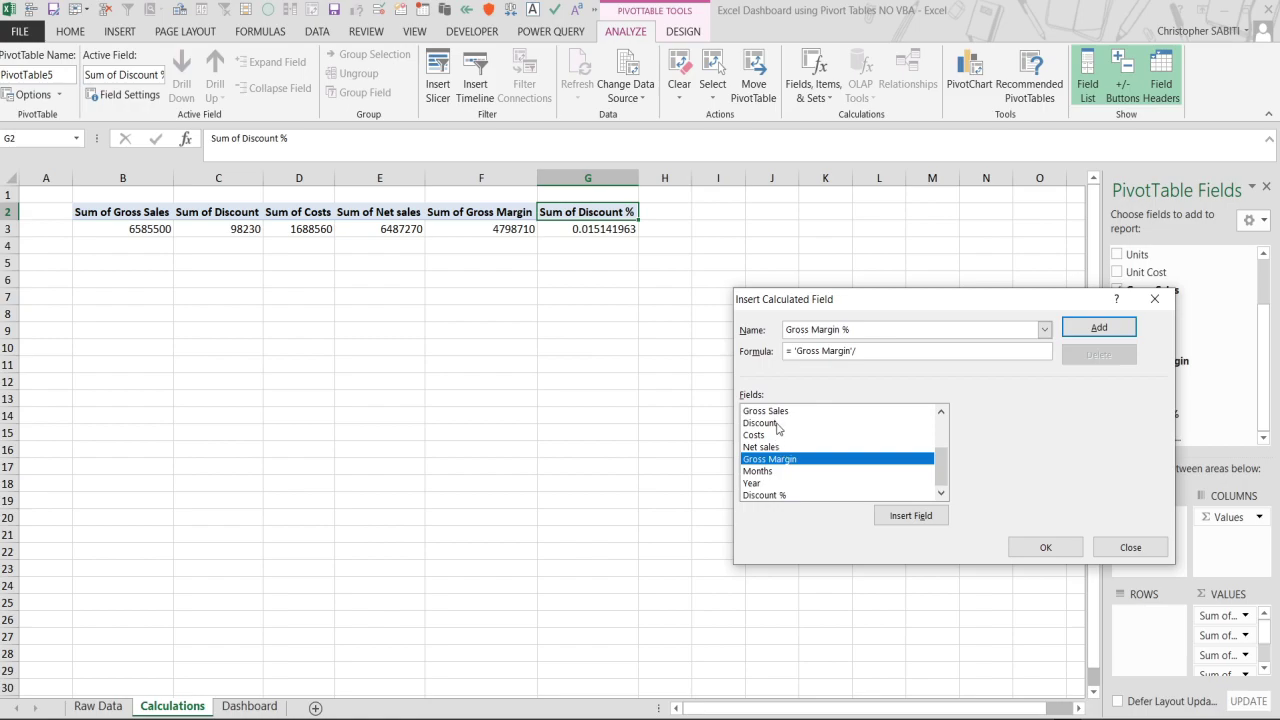
scroll(778, 432, up, 1)
scroll(782, 470, down, 1)
text(/)
double_click(776, 448)
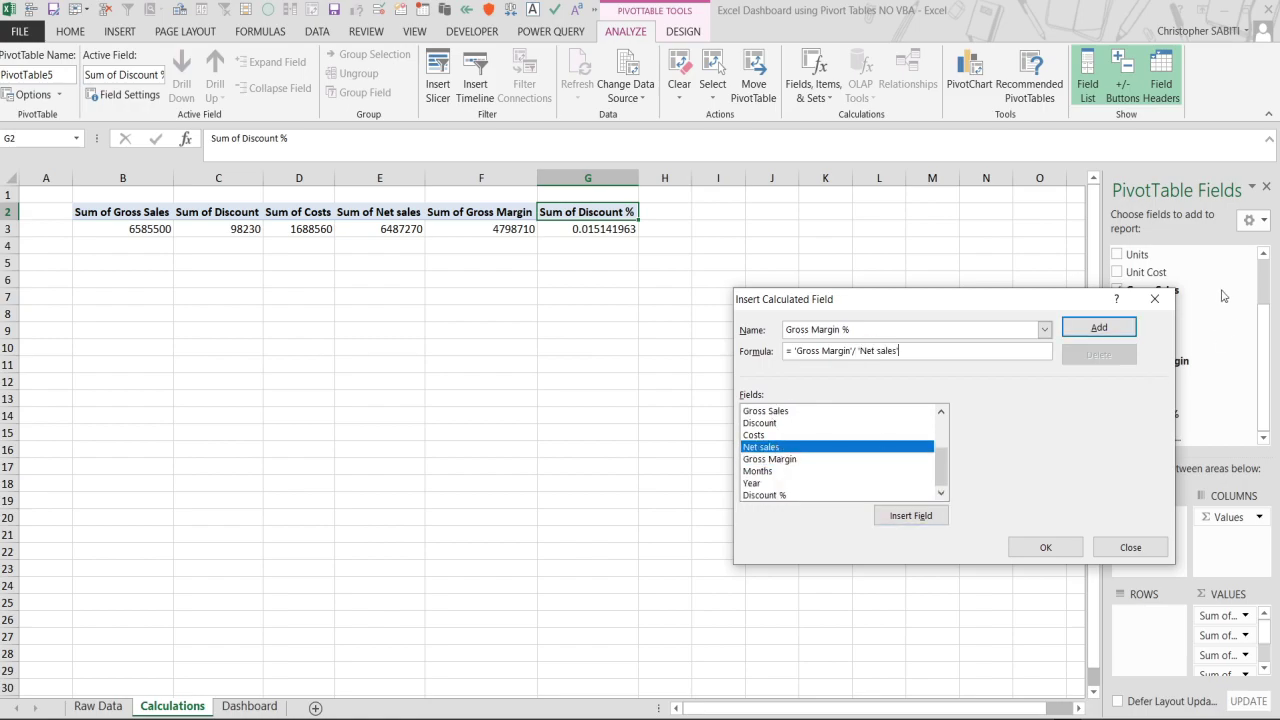
click(1099, 329)
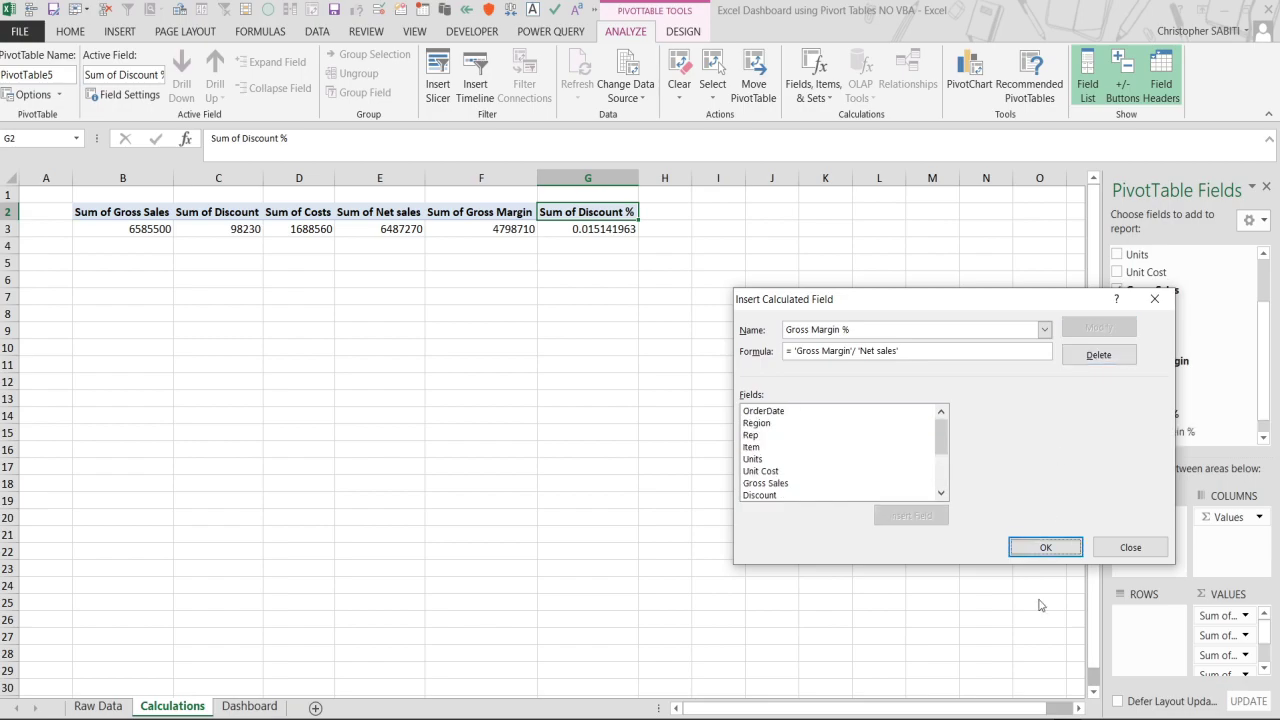
click(1045, 547)
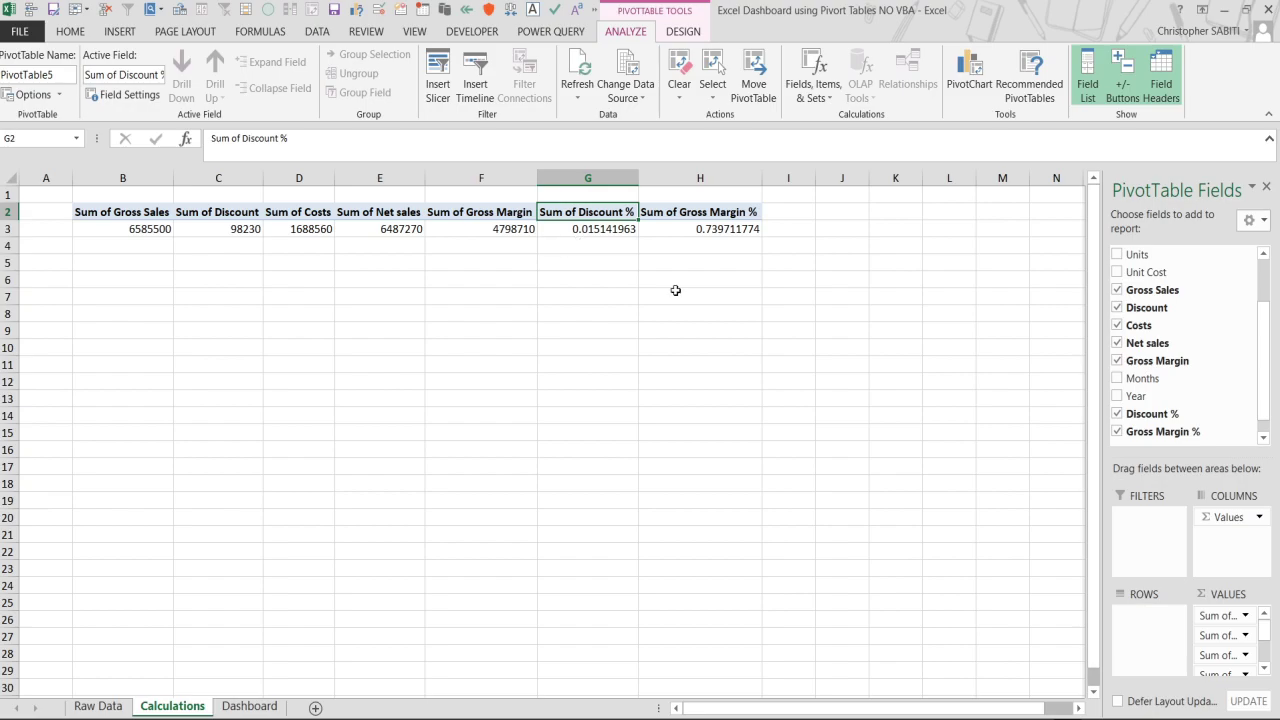
Format the Discount % and Gross Margin % values in G3:H3 as percentages with one decimal place.
click(618, 230)
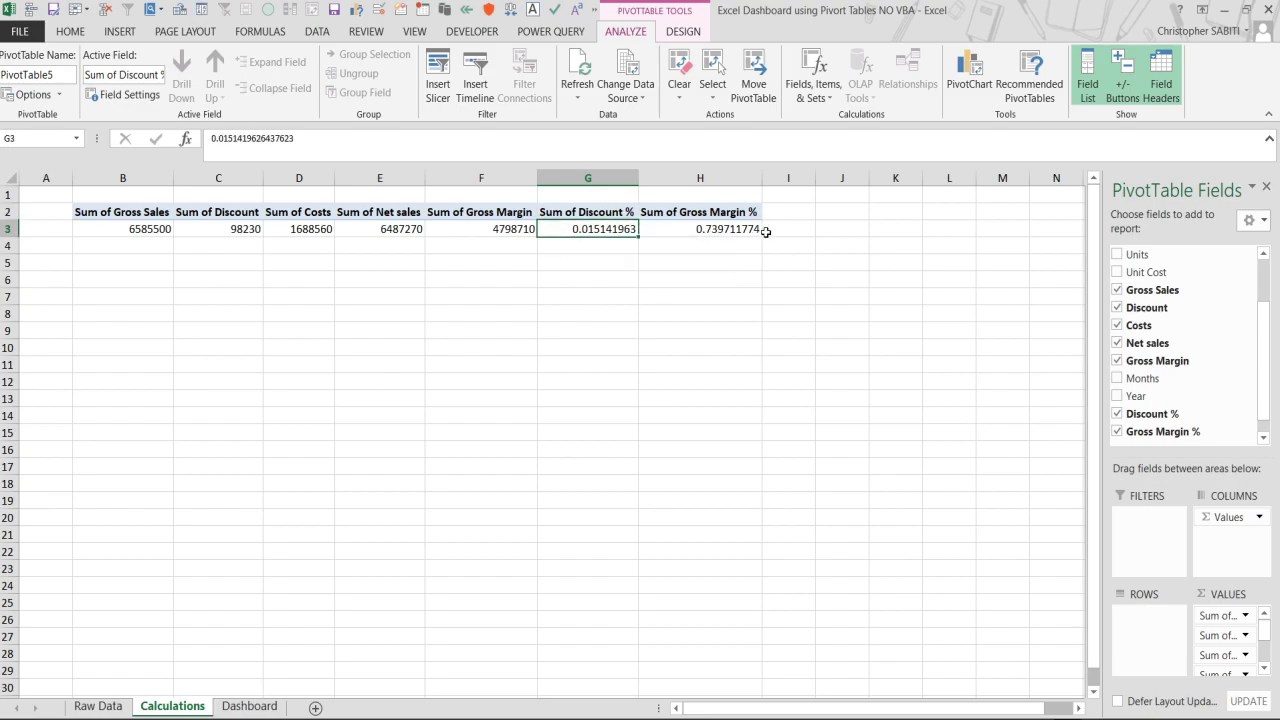
ctrl+click(730, 230)
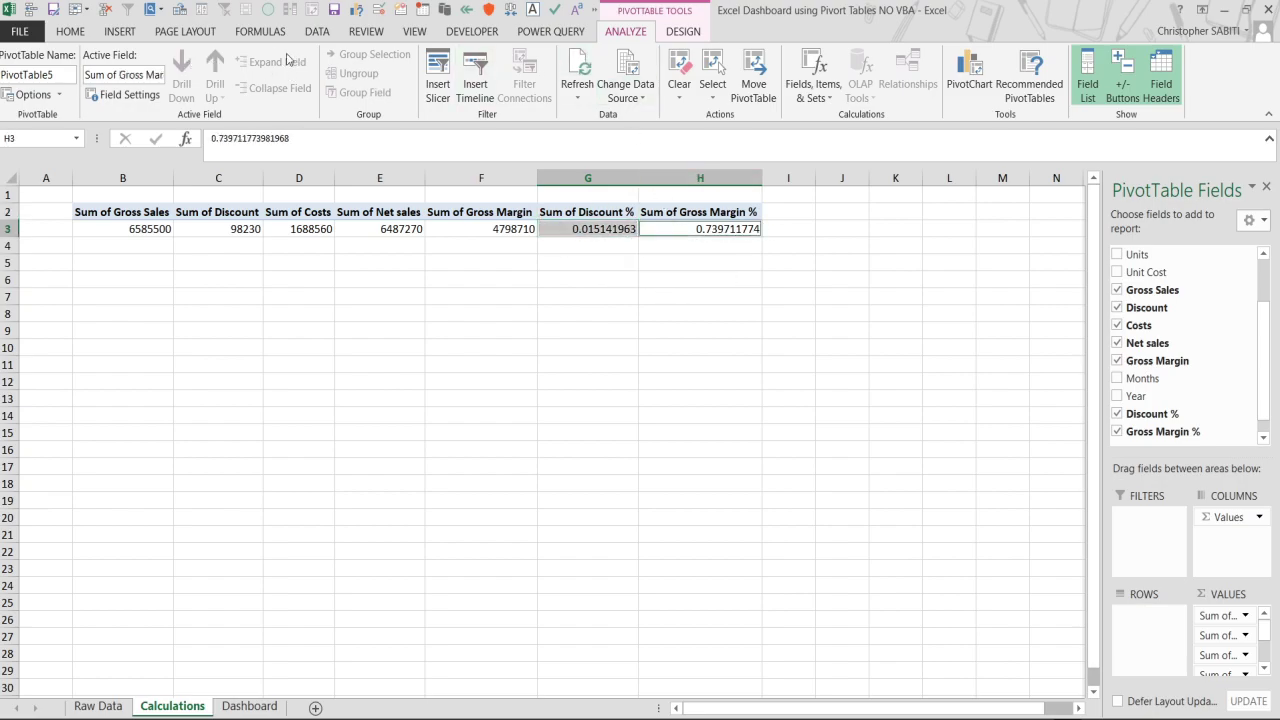
click(70, 31)
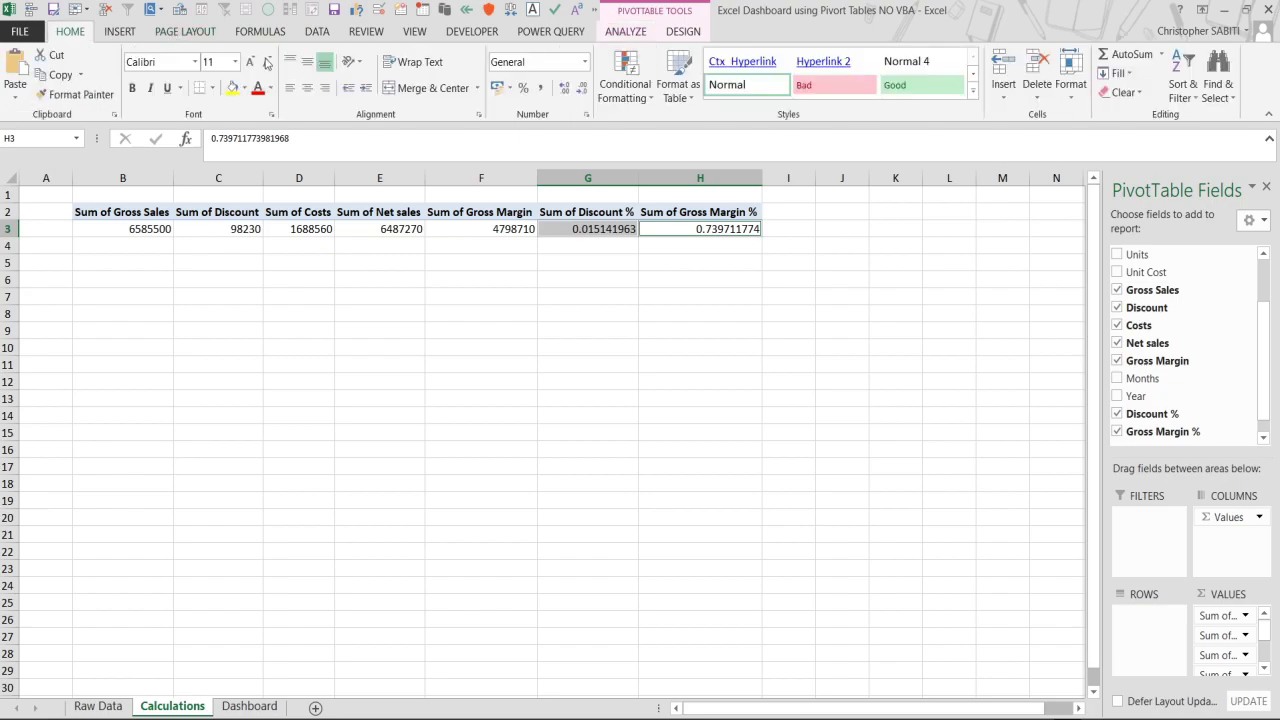
click(523, 88)
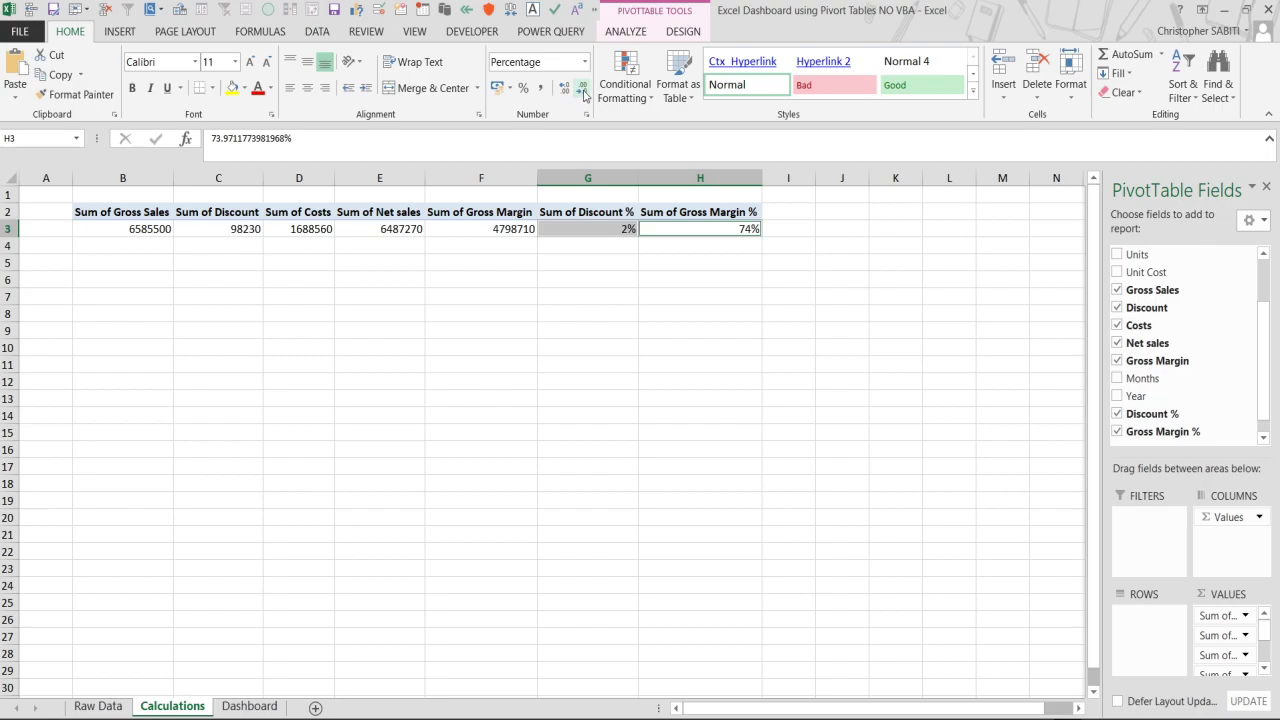
click(565, 89)
Center the contents of row 3 both horizontally and vertically.
click(8, 229)
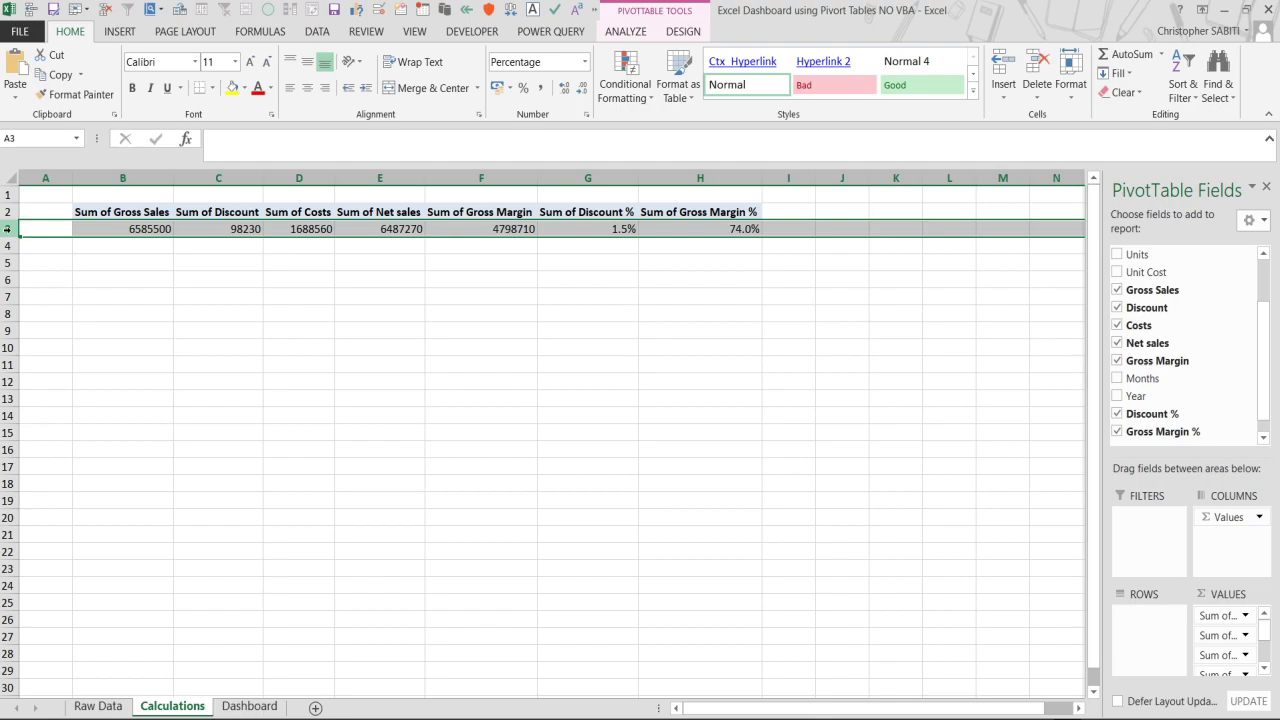
click(307, 88)
click(308, 64)
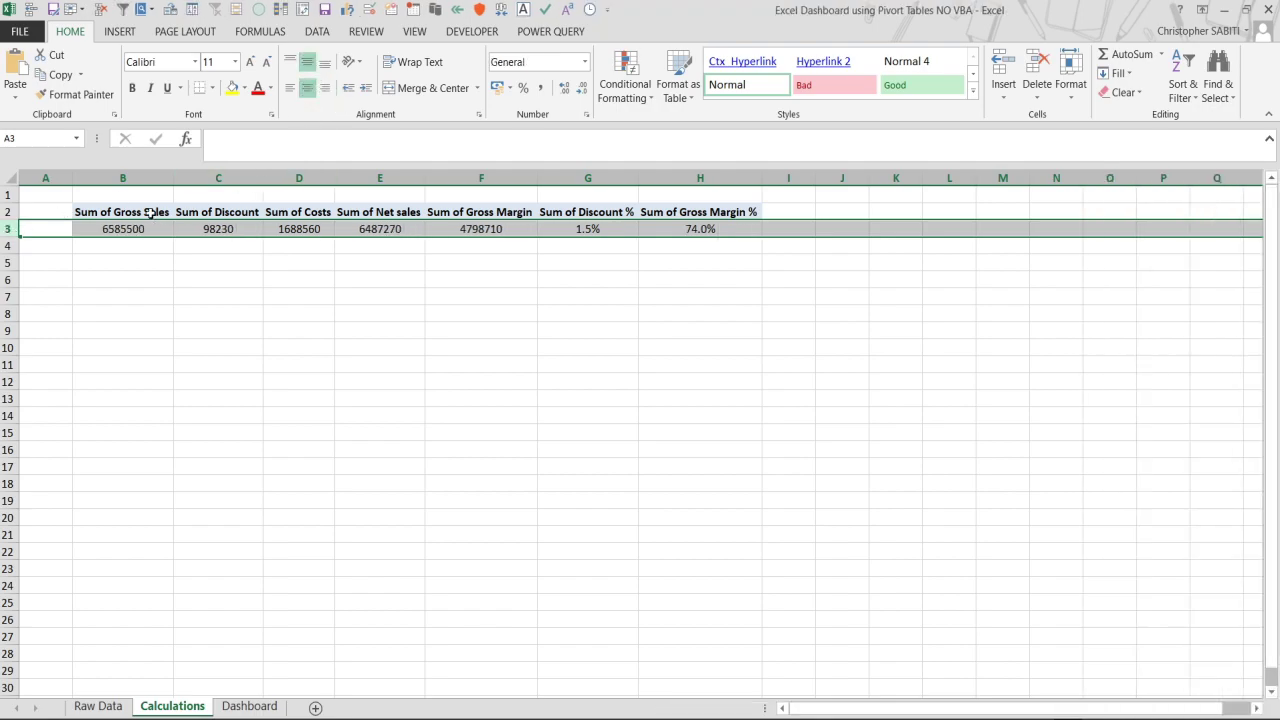
Apply the comma style without decimals to the pivot table values in B3:F3.
click(489, 245)
drag(491, 229, 133, 229)
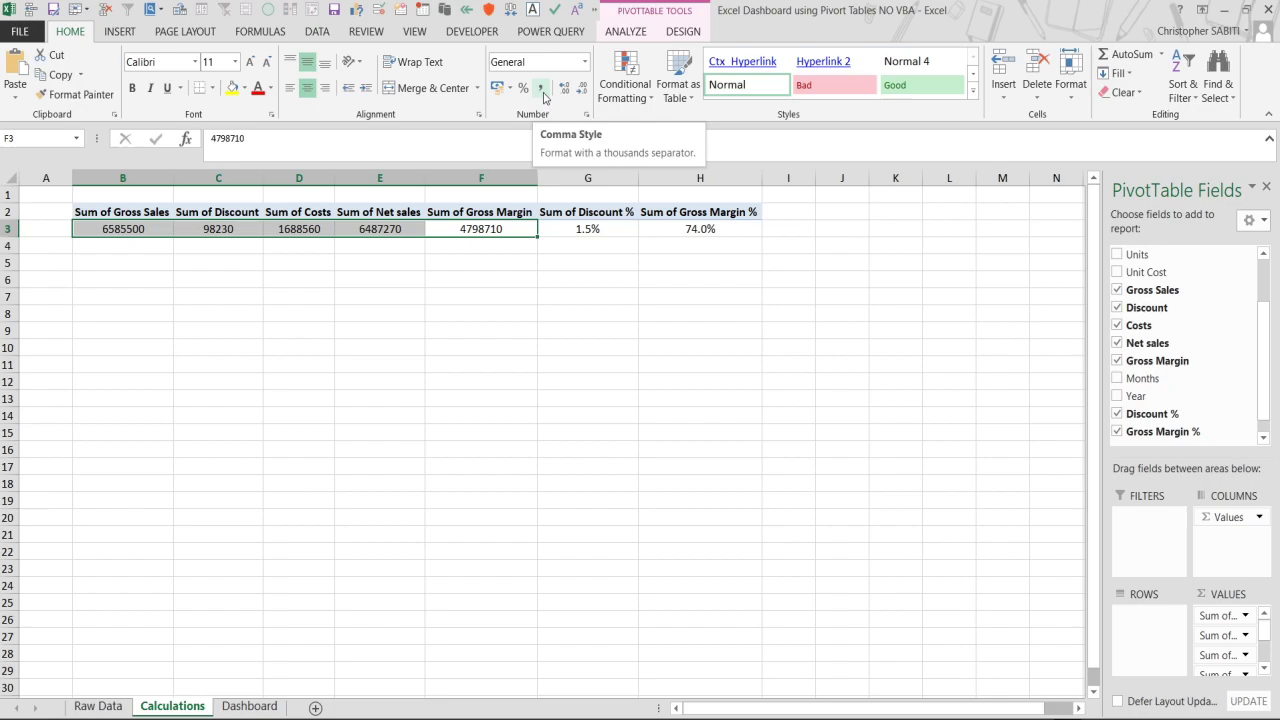
click(540, 92)
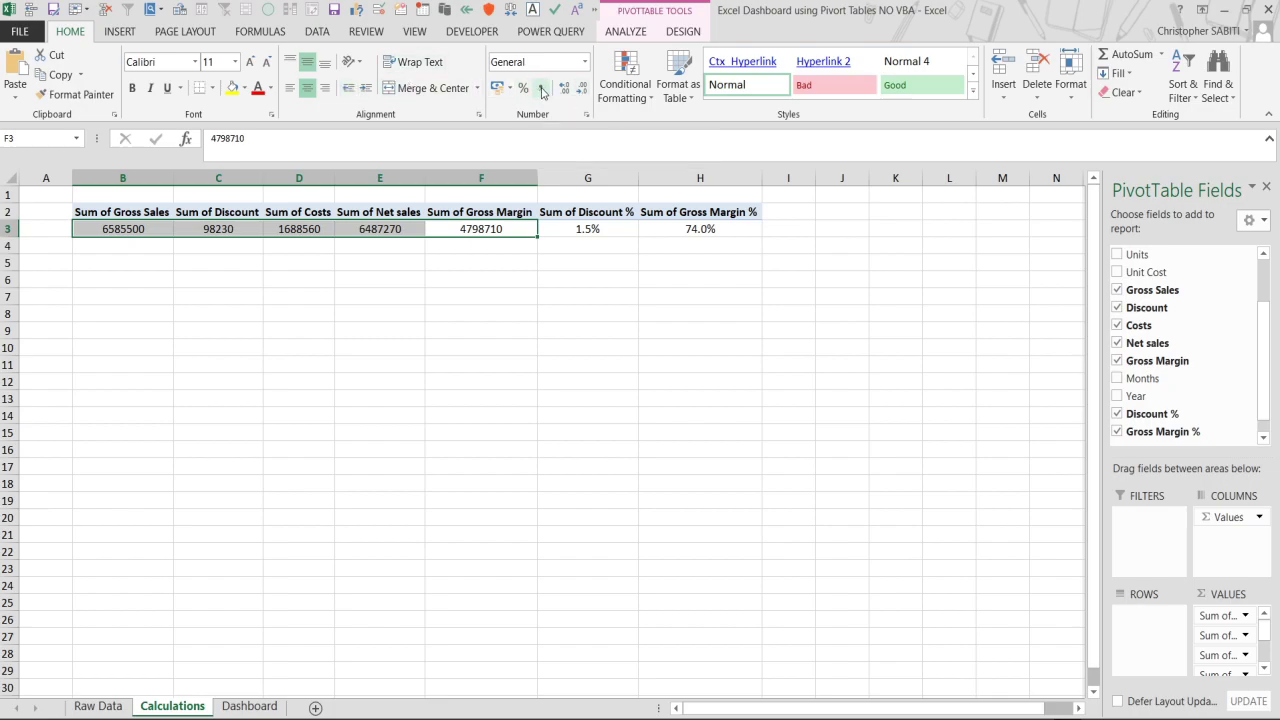
click(483, 295)
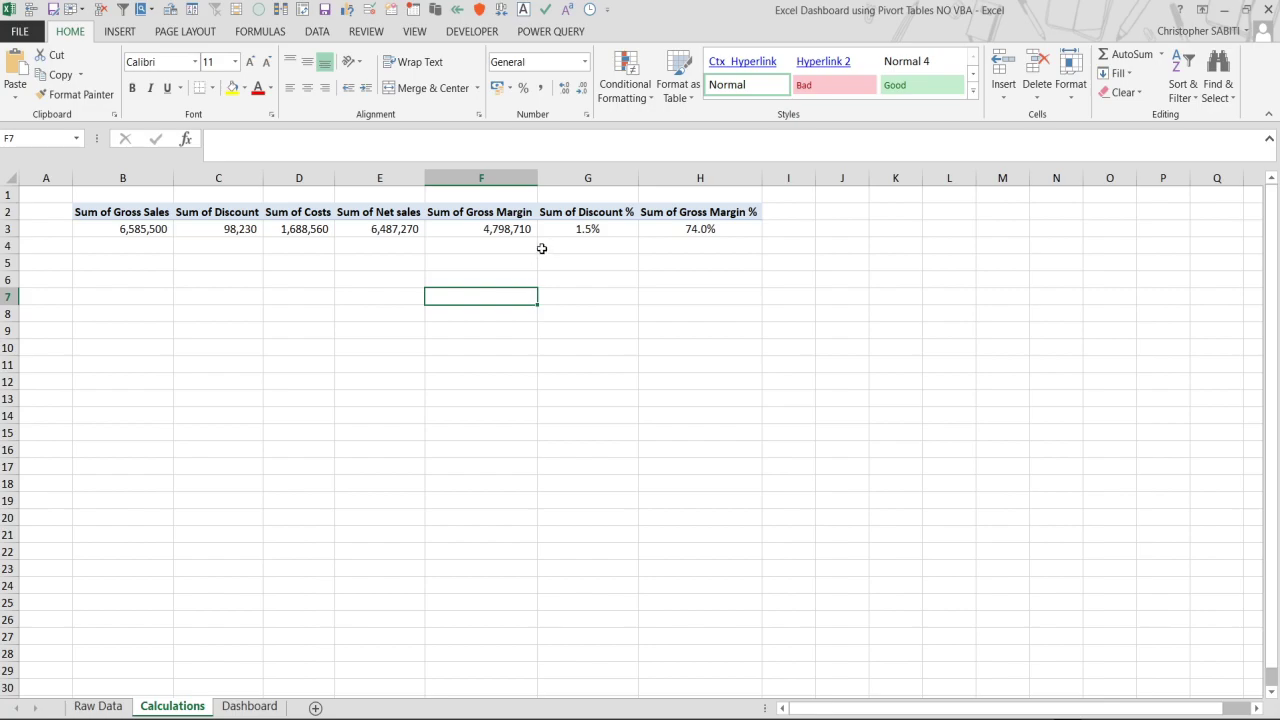
click(509, 231)
click(514, 264)
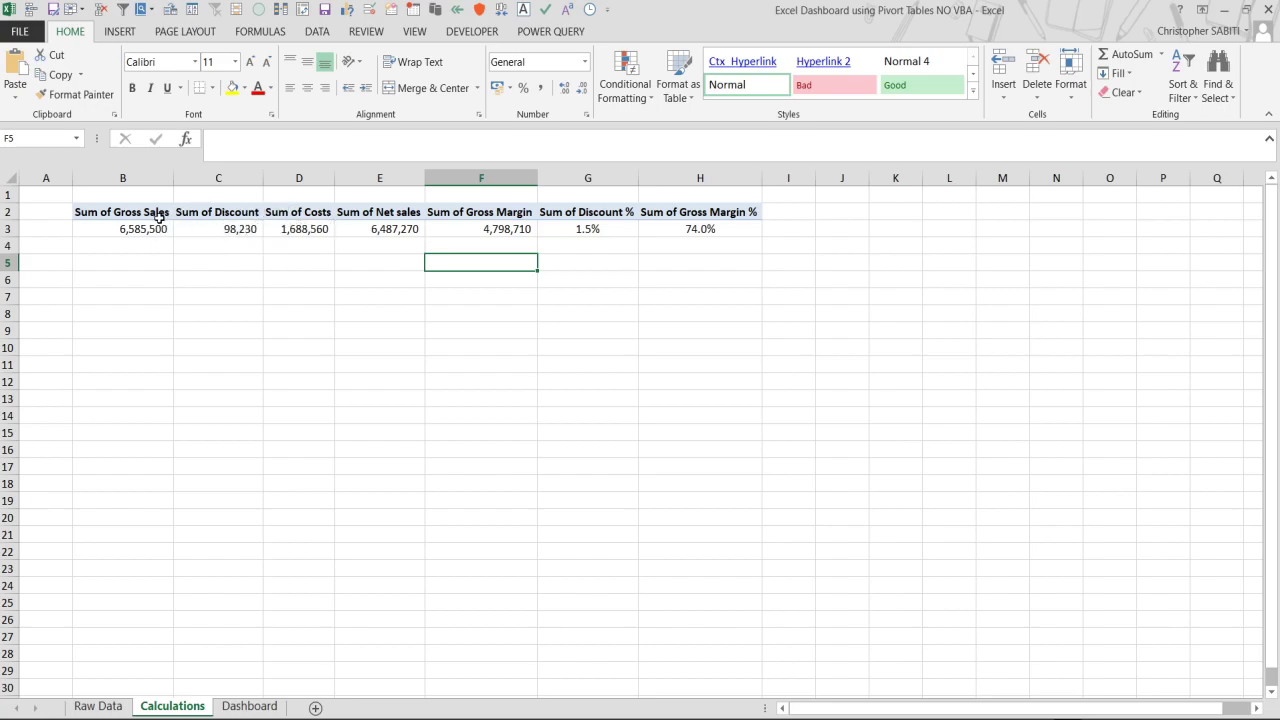
Copy the words "Sum of" from the Gross Sales heading in cell B2.
click(110, 216)
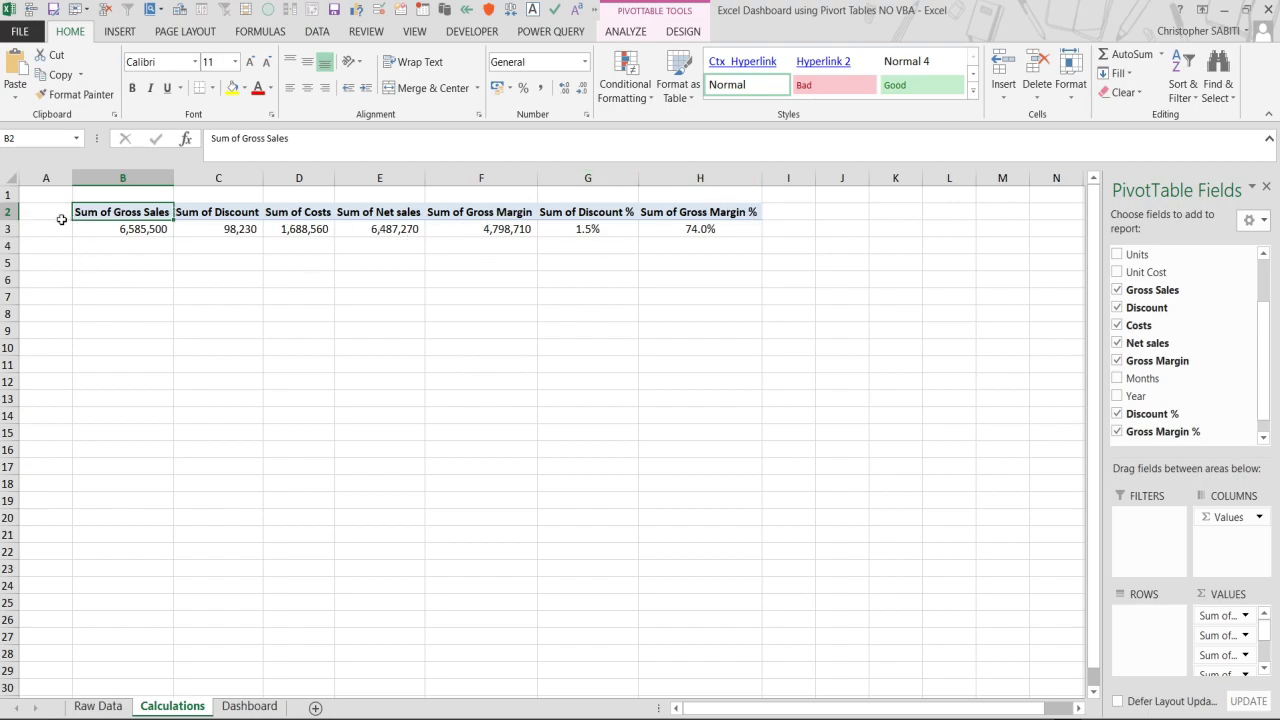
click(241, 140)
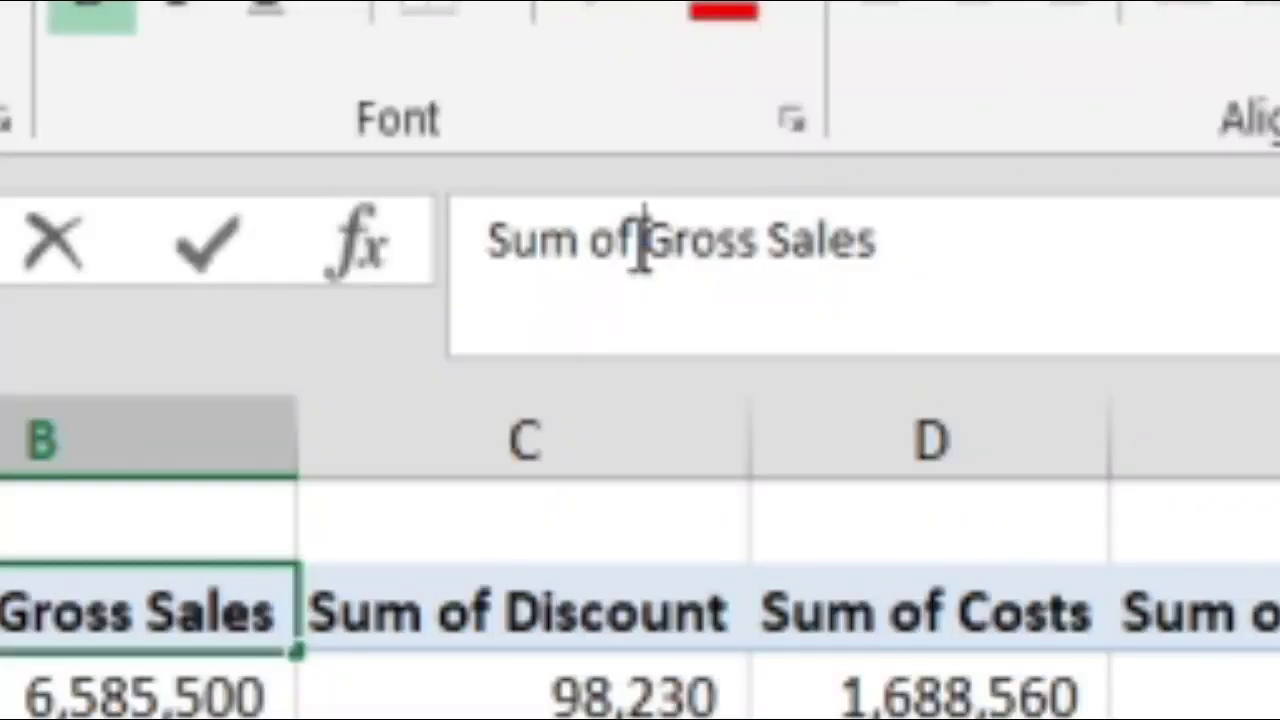
drag(636, 245, 390, 330)
click(551, 212)
click(634, 240)
key(shift+End)
shift+click(484, 250)
key(ctrl+c)
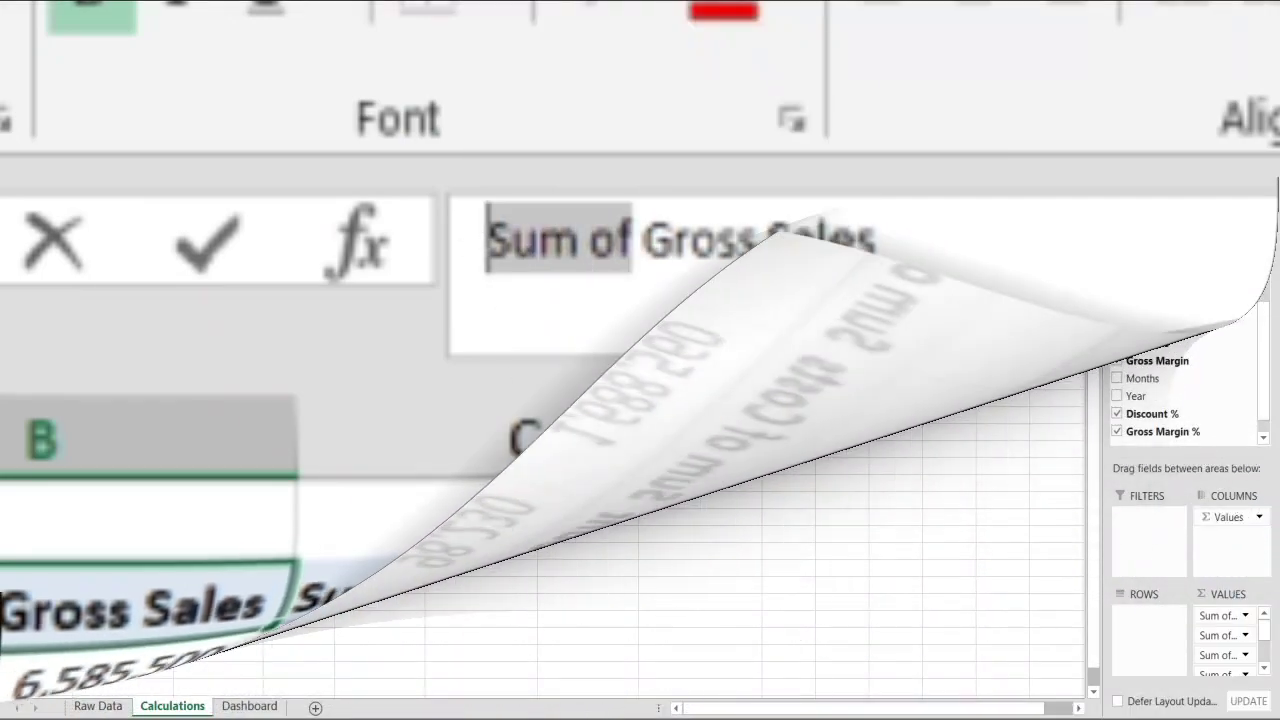
Replace every "Sum of" in the pivot table headings with nothing.
key(ctrl+f)
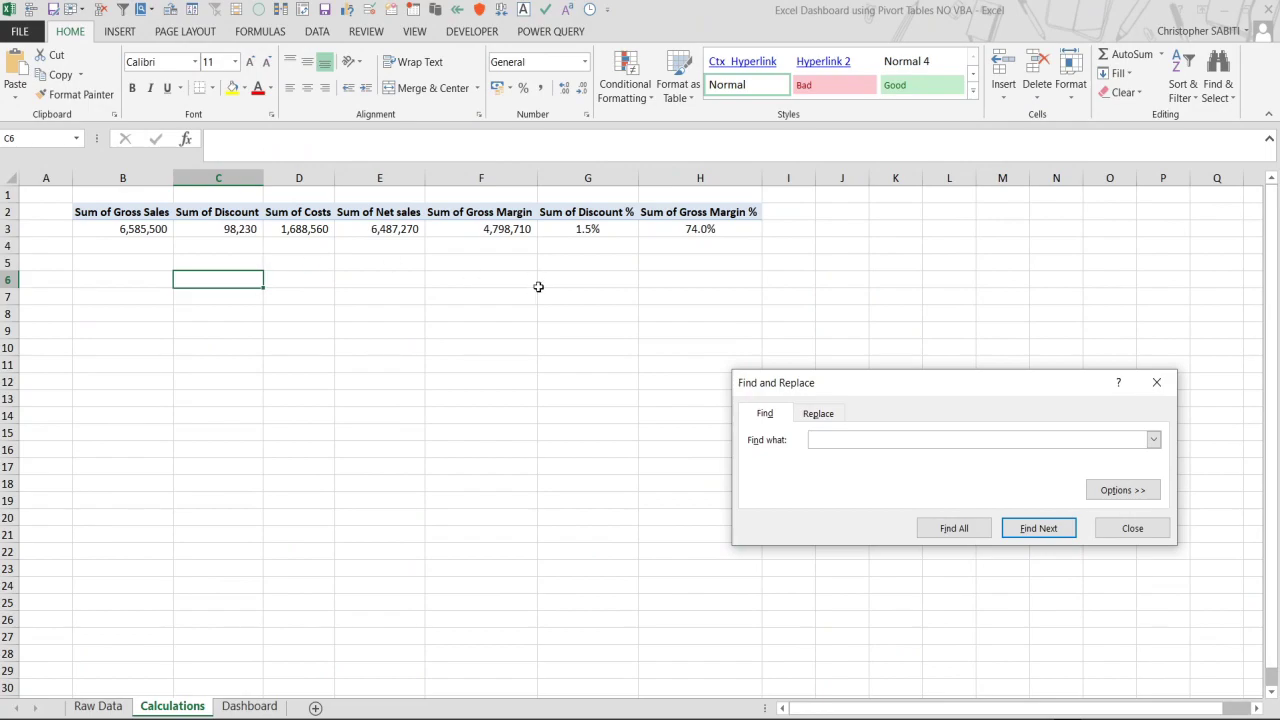
key(ctrl+v)
click(818, 413)
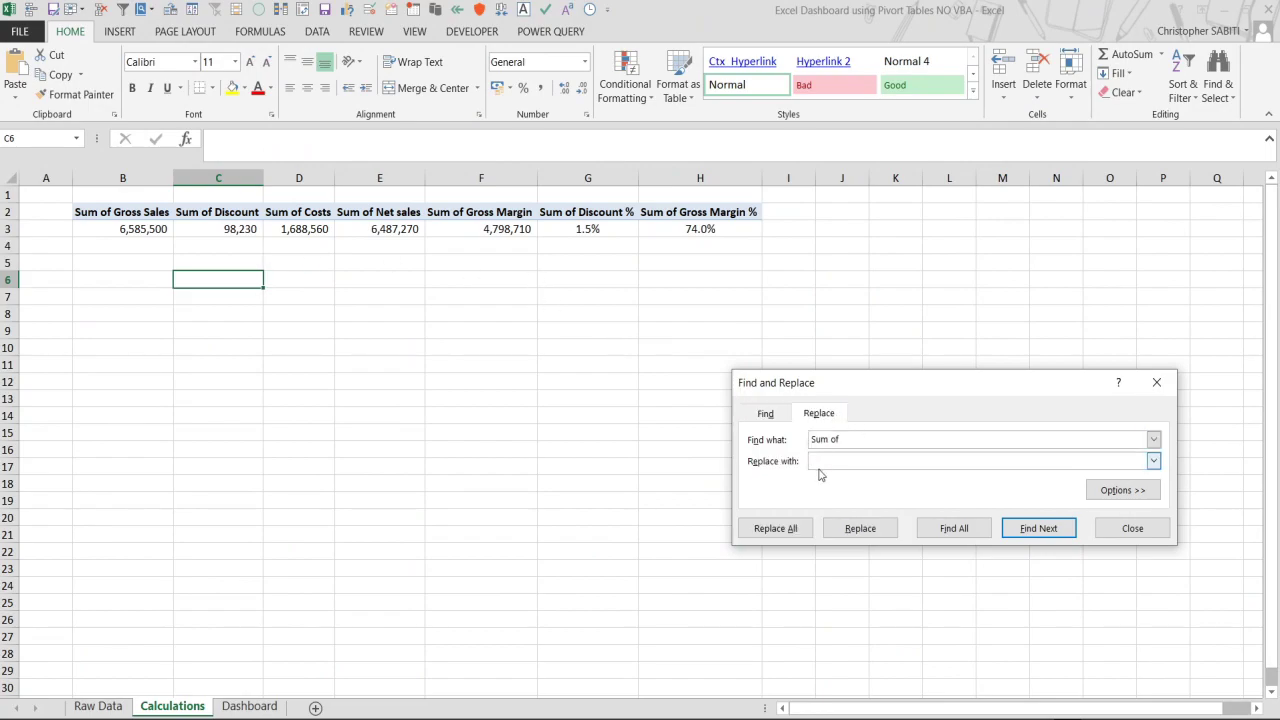
click(792, 530)
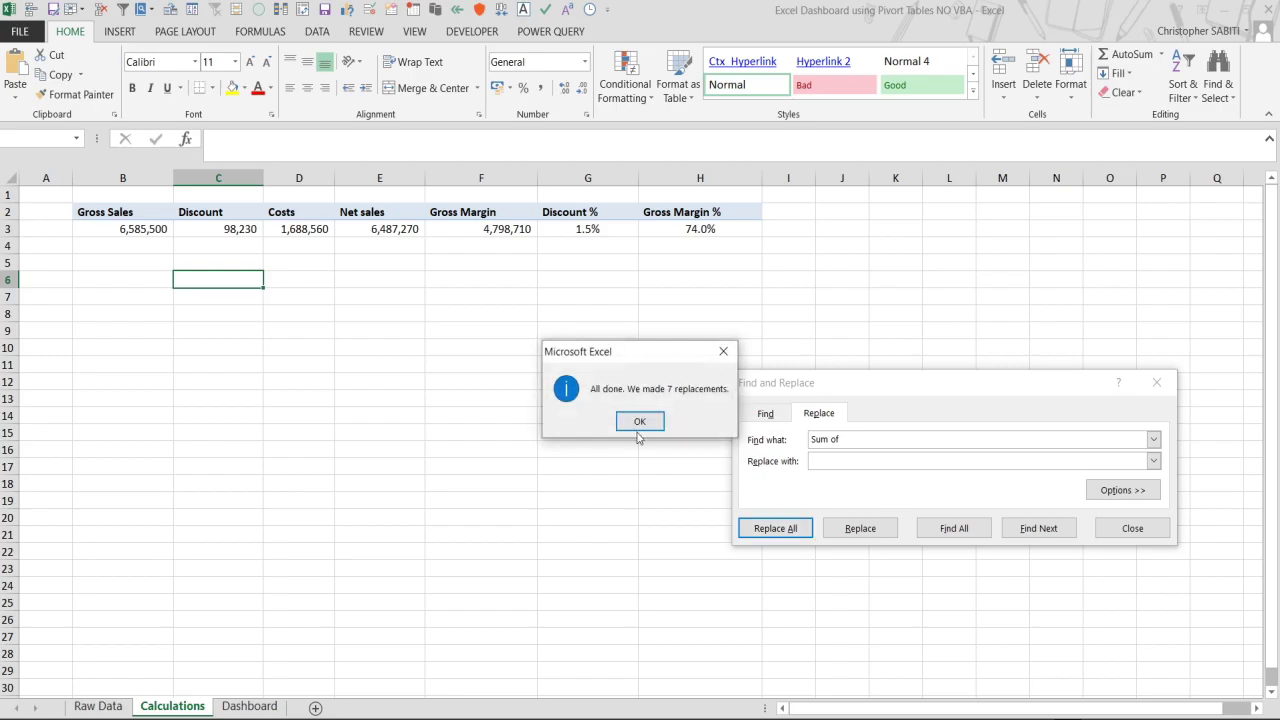
click(640, 420)
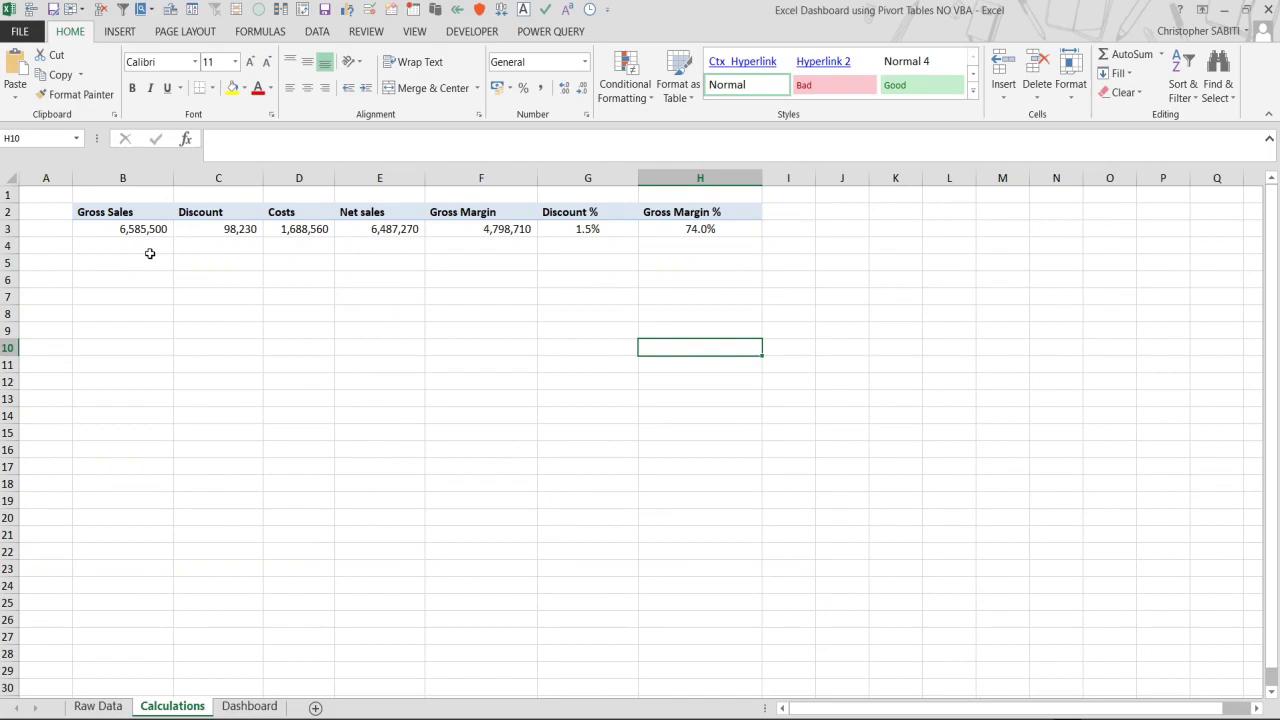
Duplicate the pivot table in B2:H3 on the same sheet, starting at cell B8.
click(149, 252)
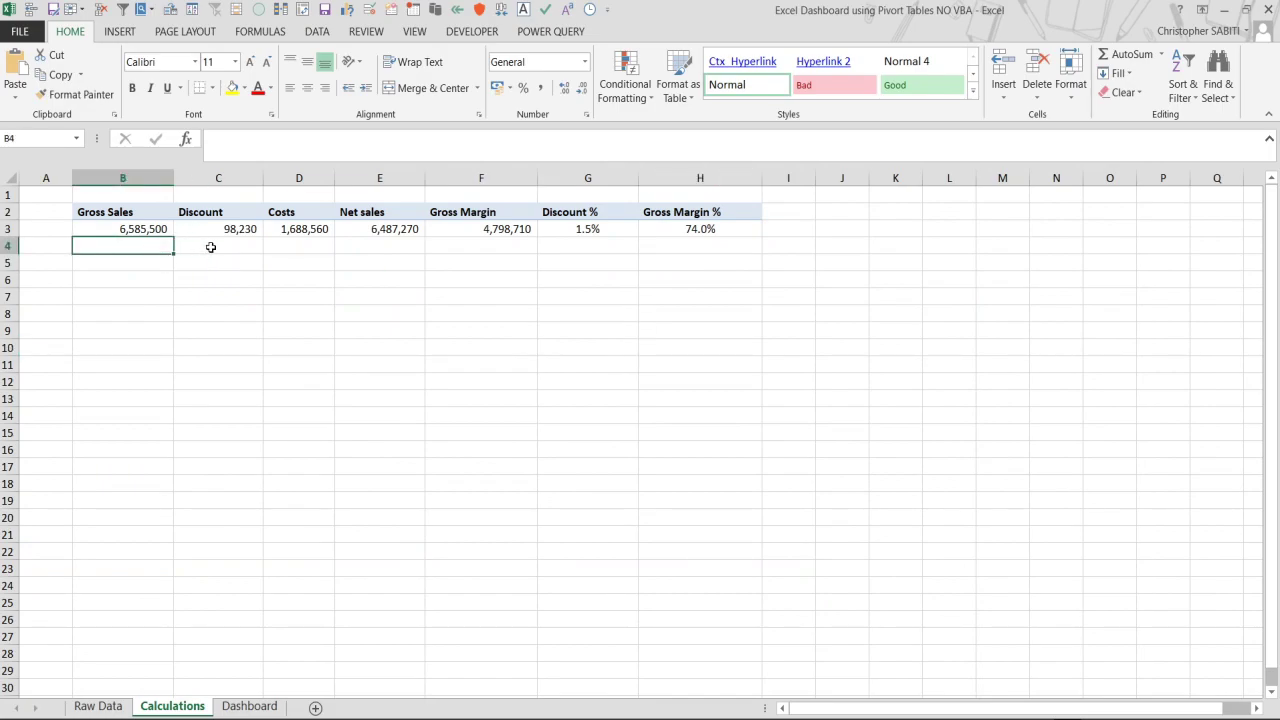
drag(140, 212, 707, 229)
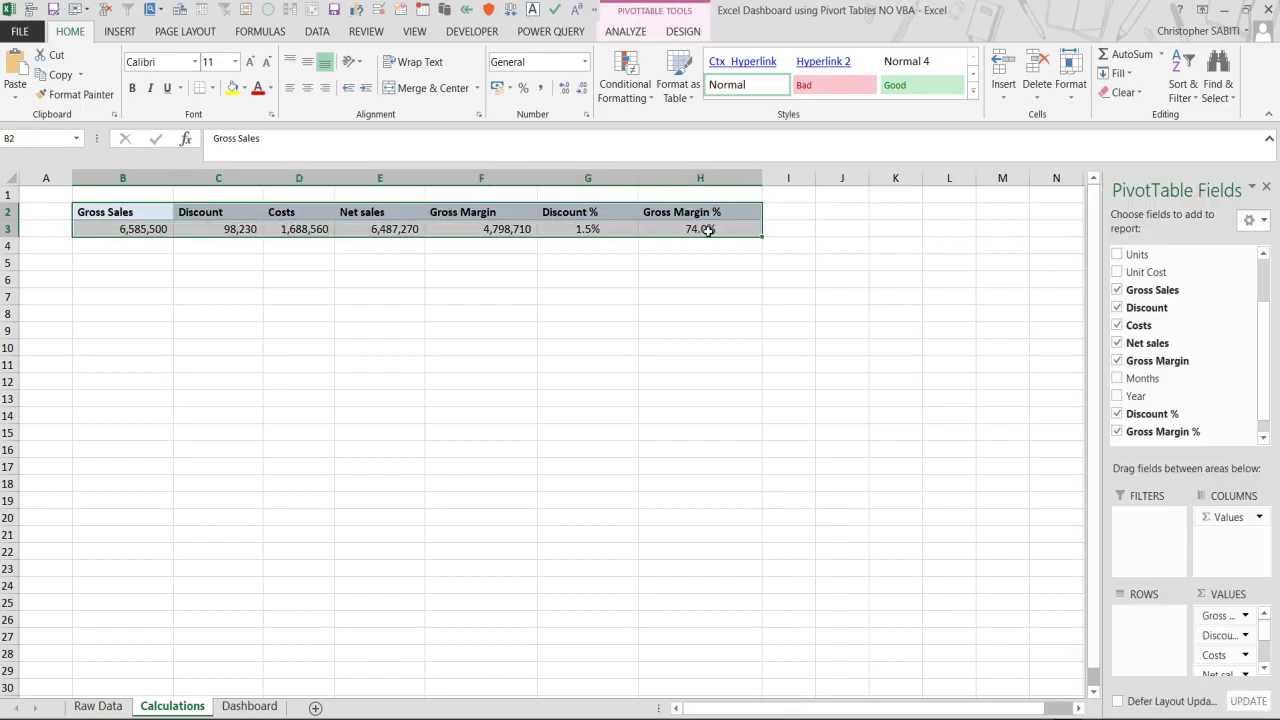
key(ctrl+c)
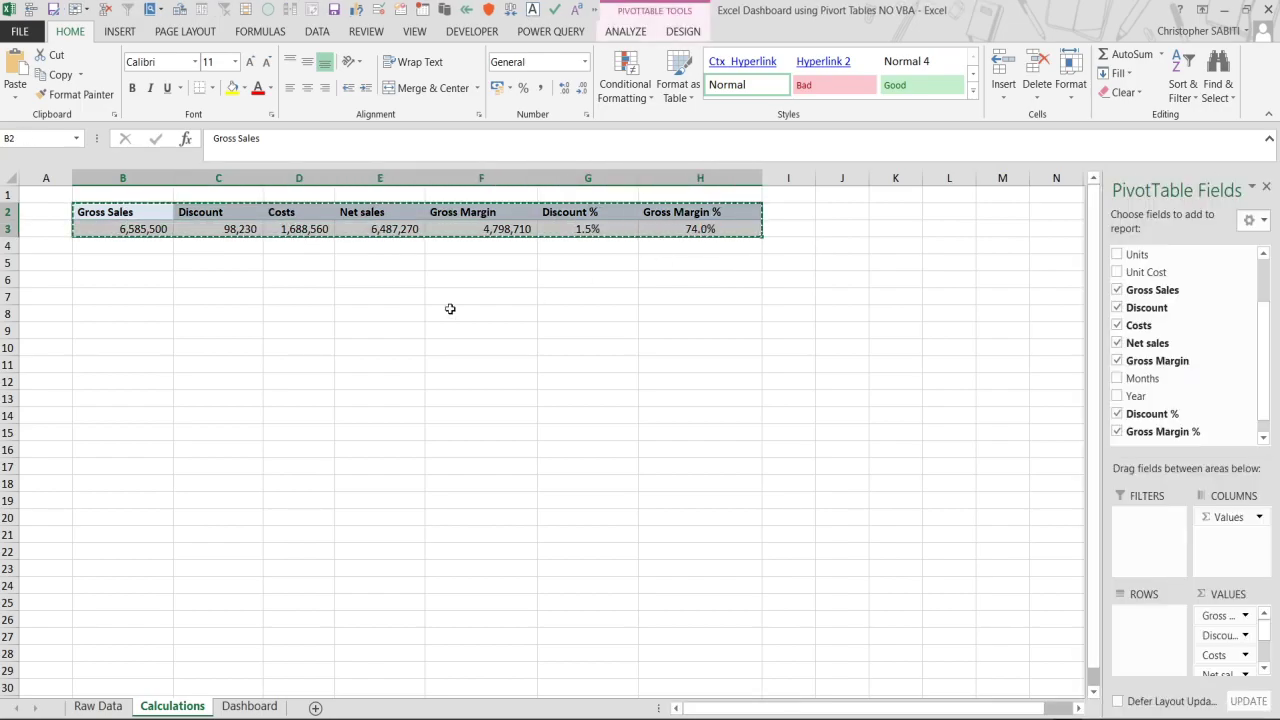
click(99, 318)
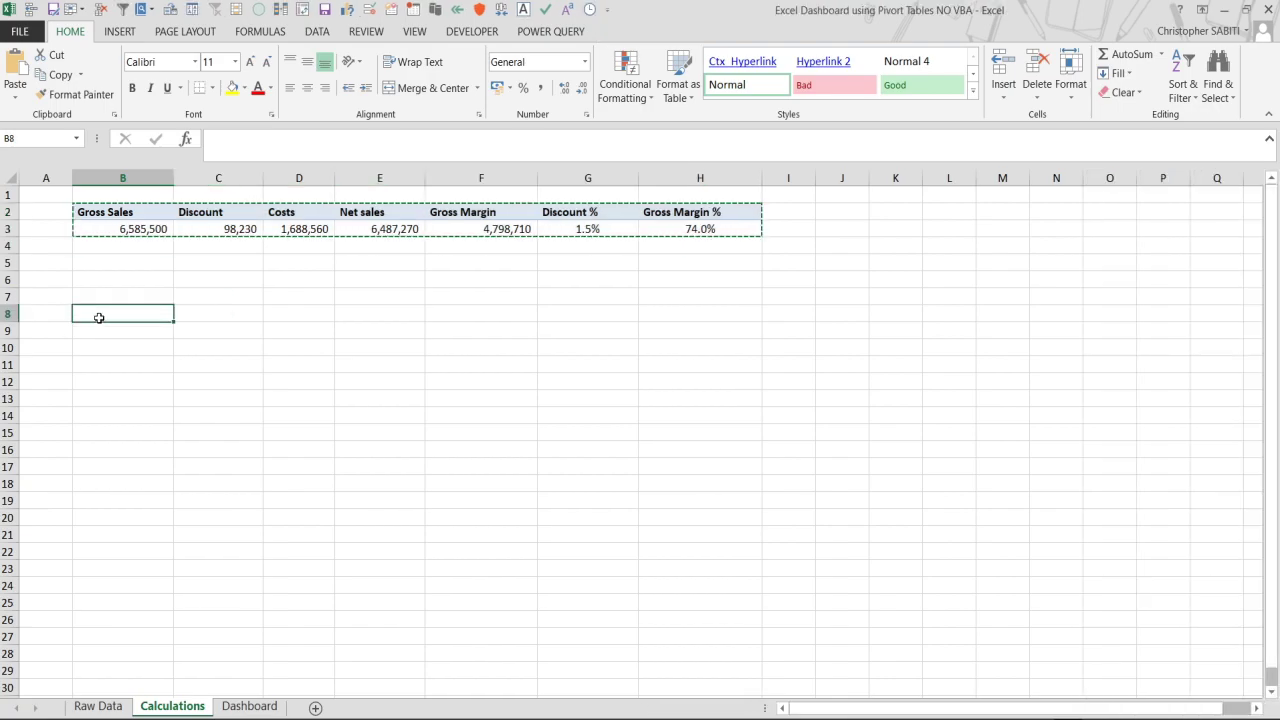
key(ctrl+v)
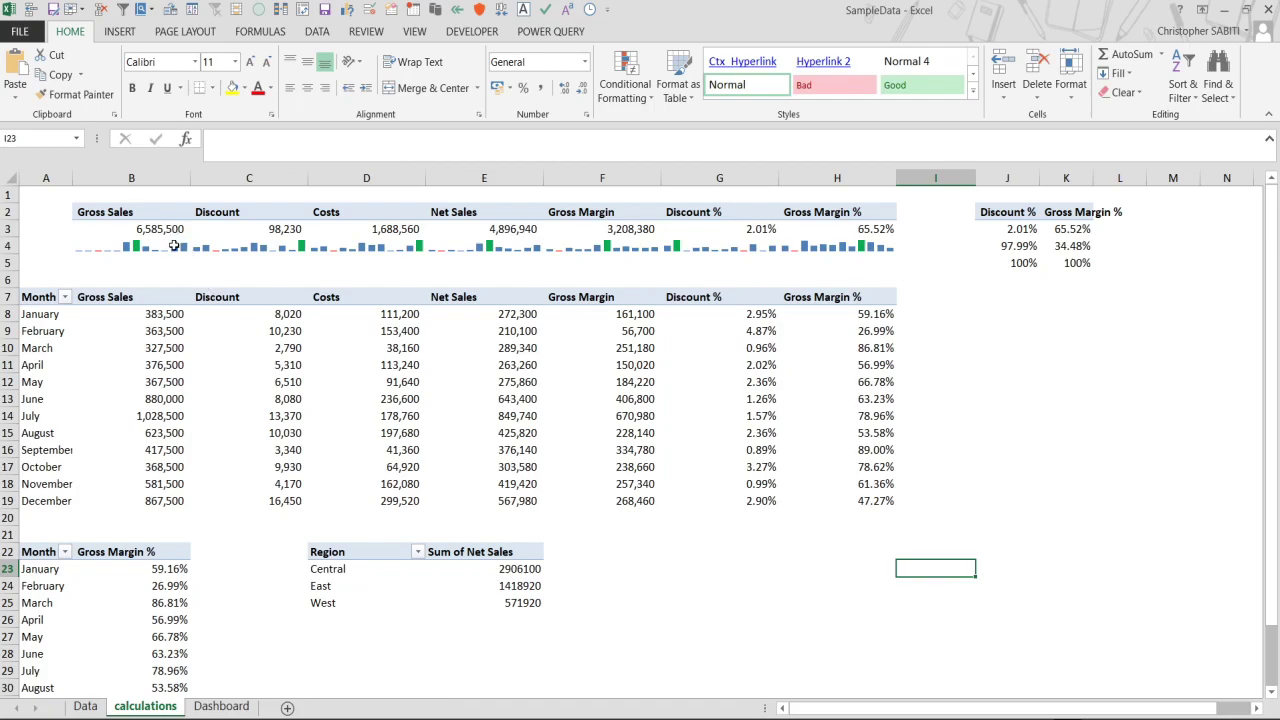
Return to the workbook "Excel Dashboard using Pivot Tables NO VBA" and add the Months field to the rows of the pivot table at B8.
key(alt+Tab)
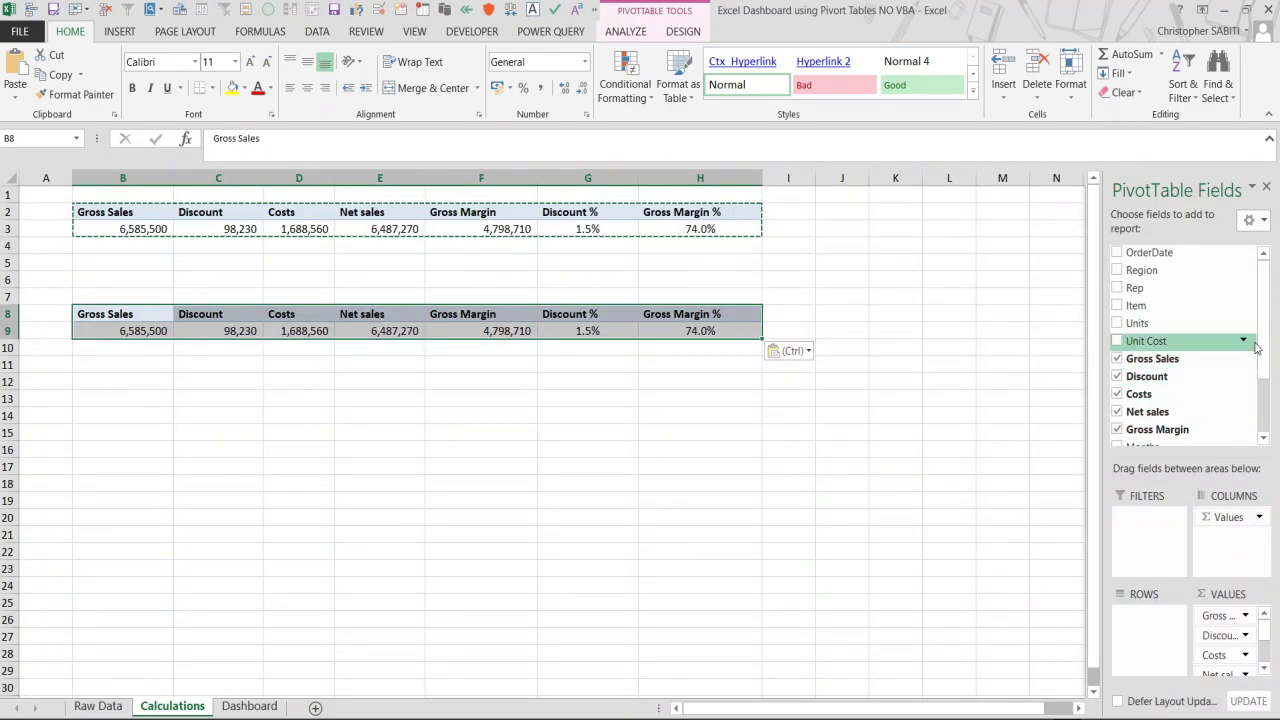
drag(1264, 343, 1271, 383)
scroll(1271, 383, down, 1)
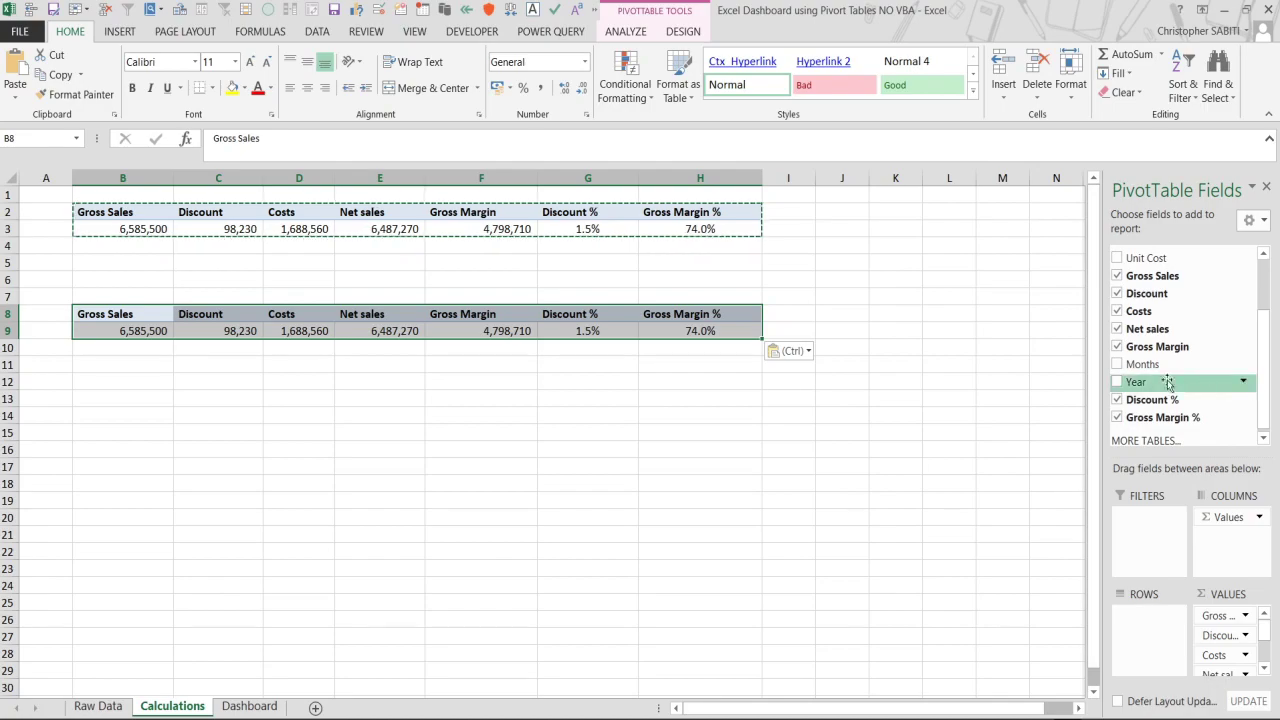
click(1118, 366)
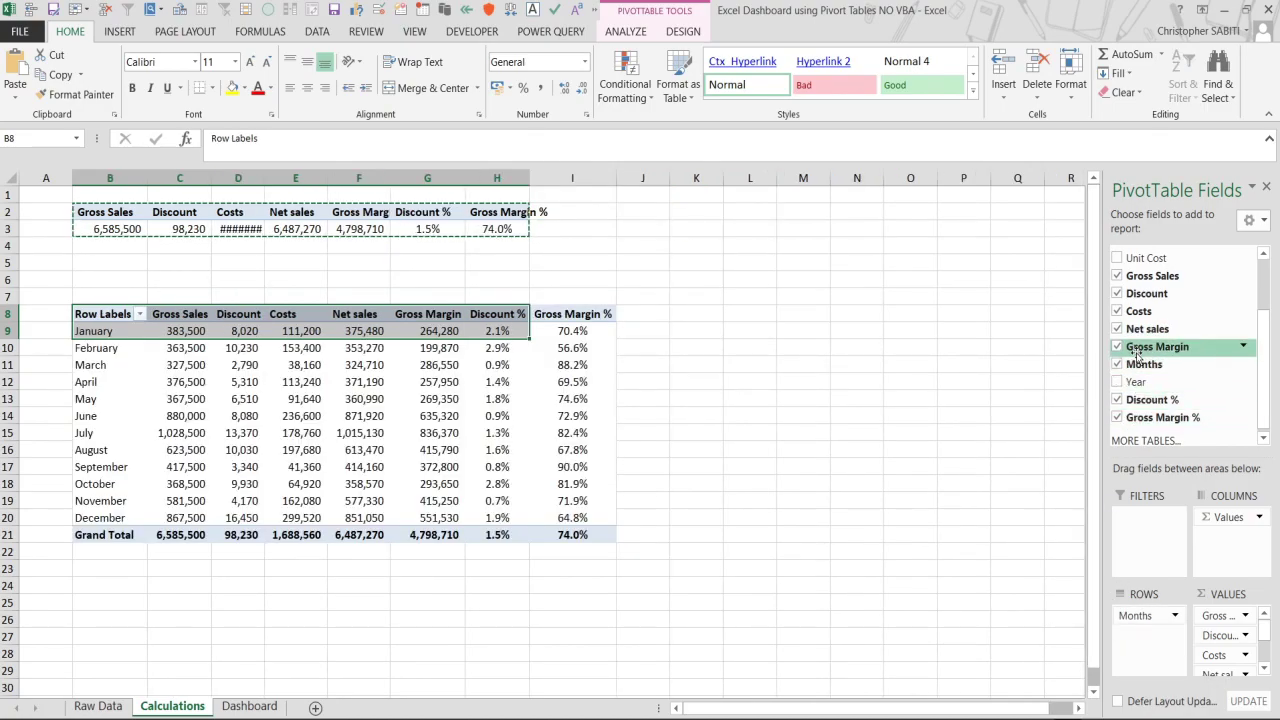
Move the whole monthly pivot table one column over so it starts in cell A8.
click(120, 382)
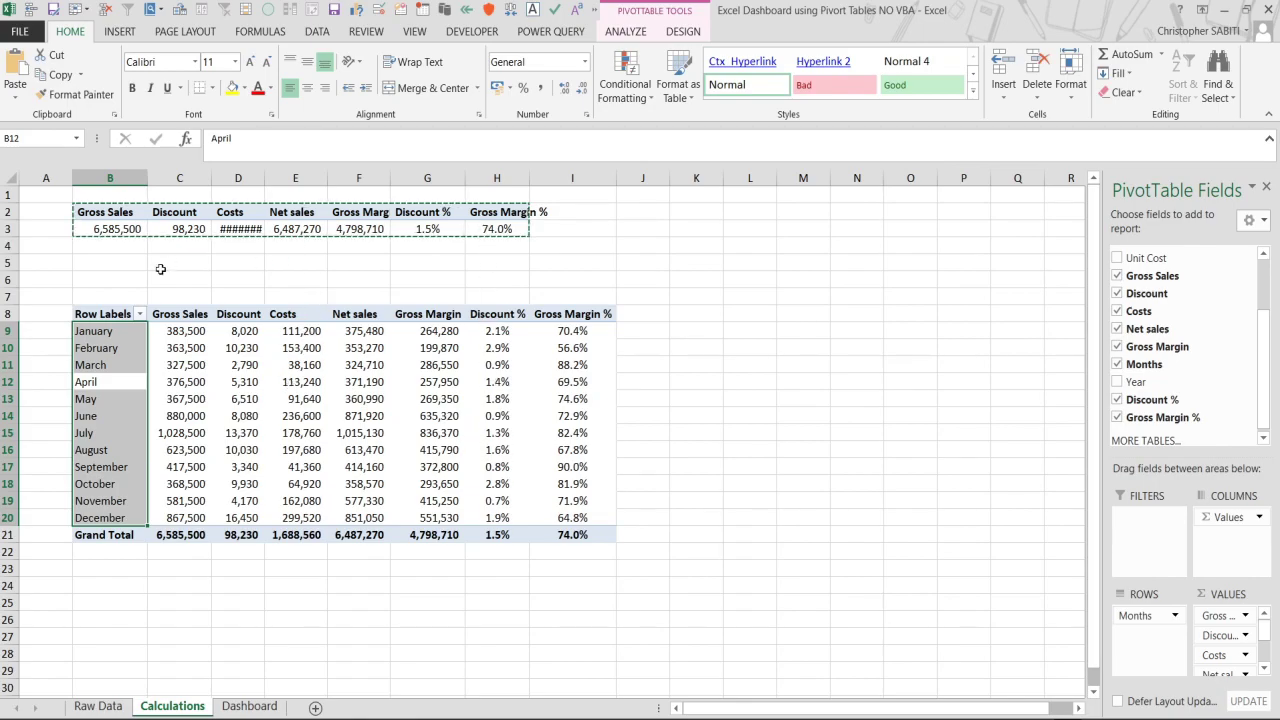
drag(95, 314, 572, 532)
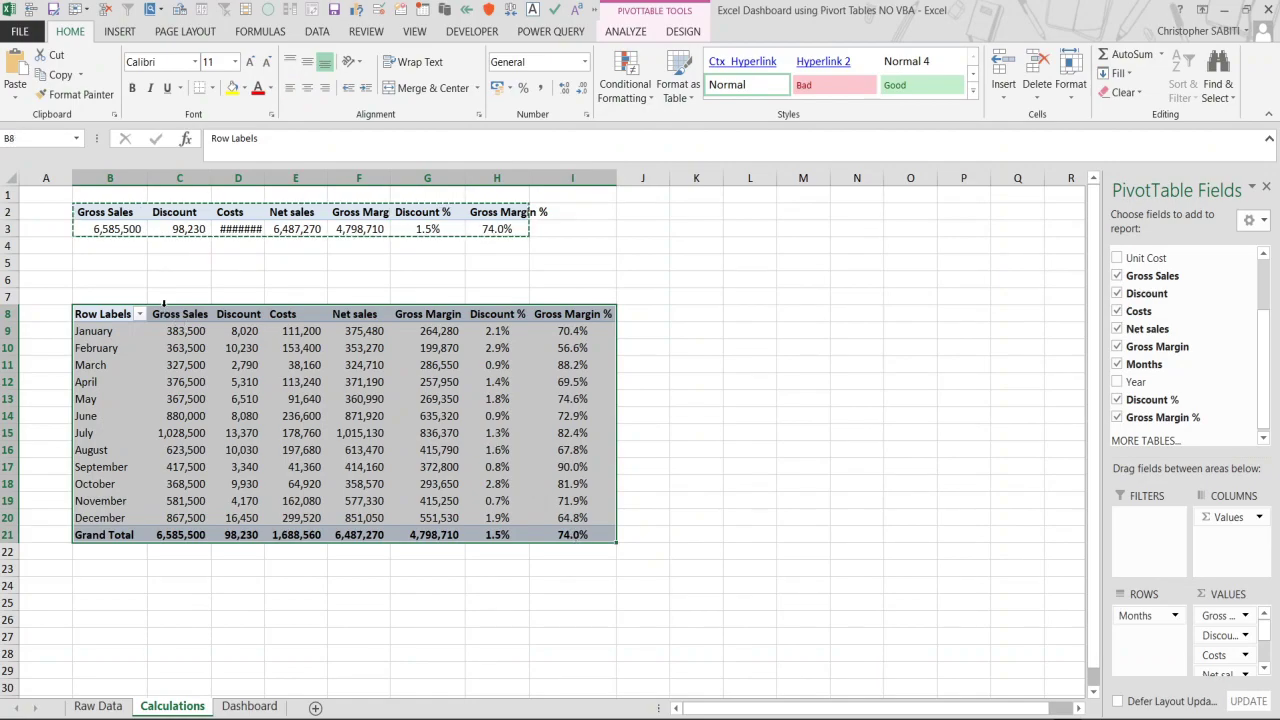
drag(112, 306, 55, 318)
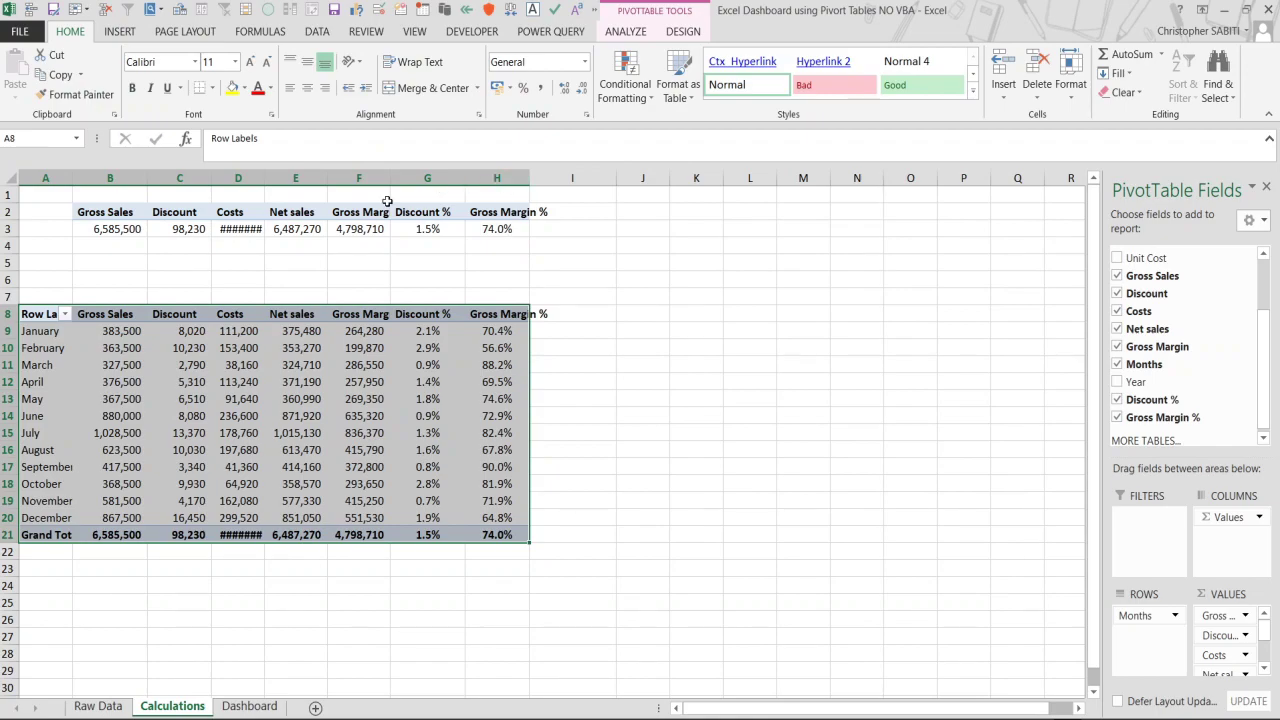
click(180, 178)
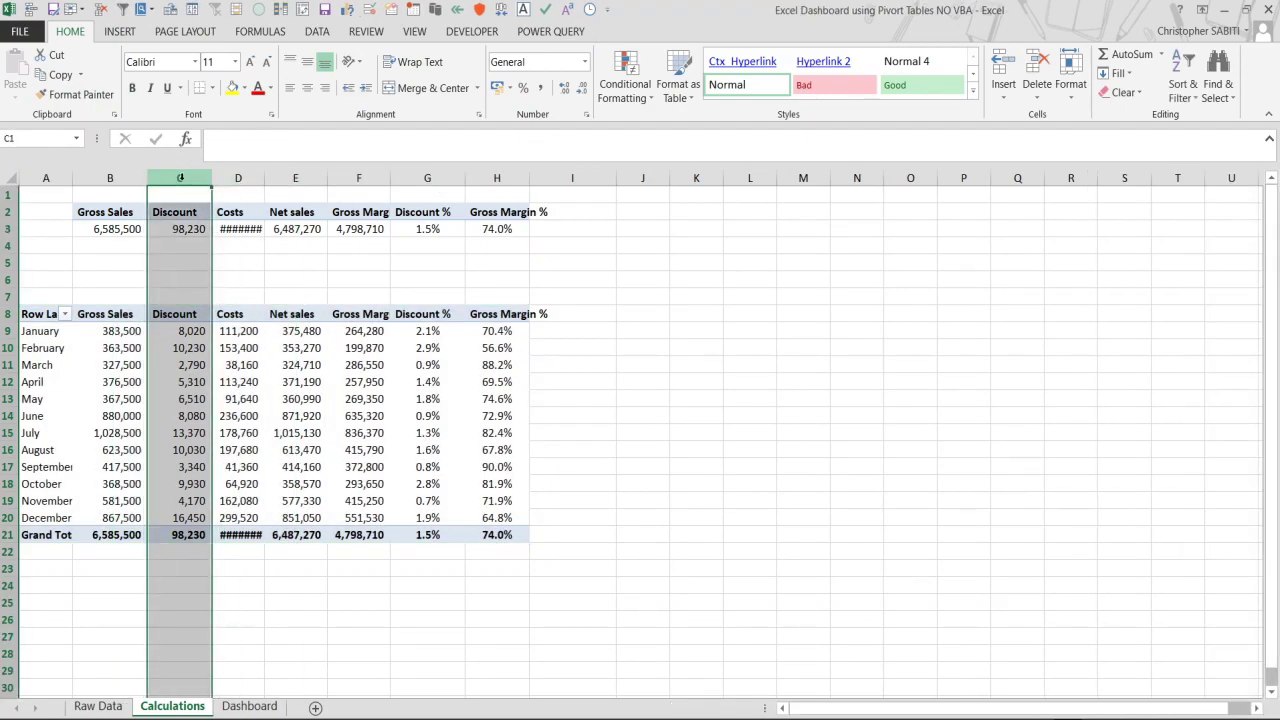
click(273, 243)
click(181, 330)
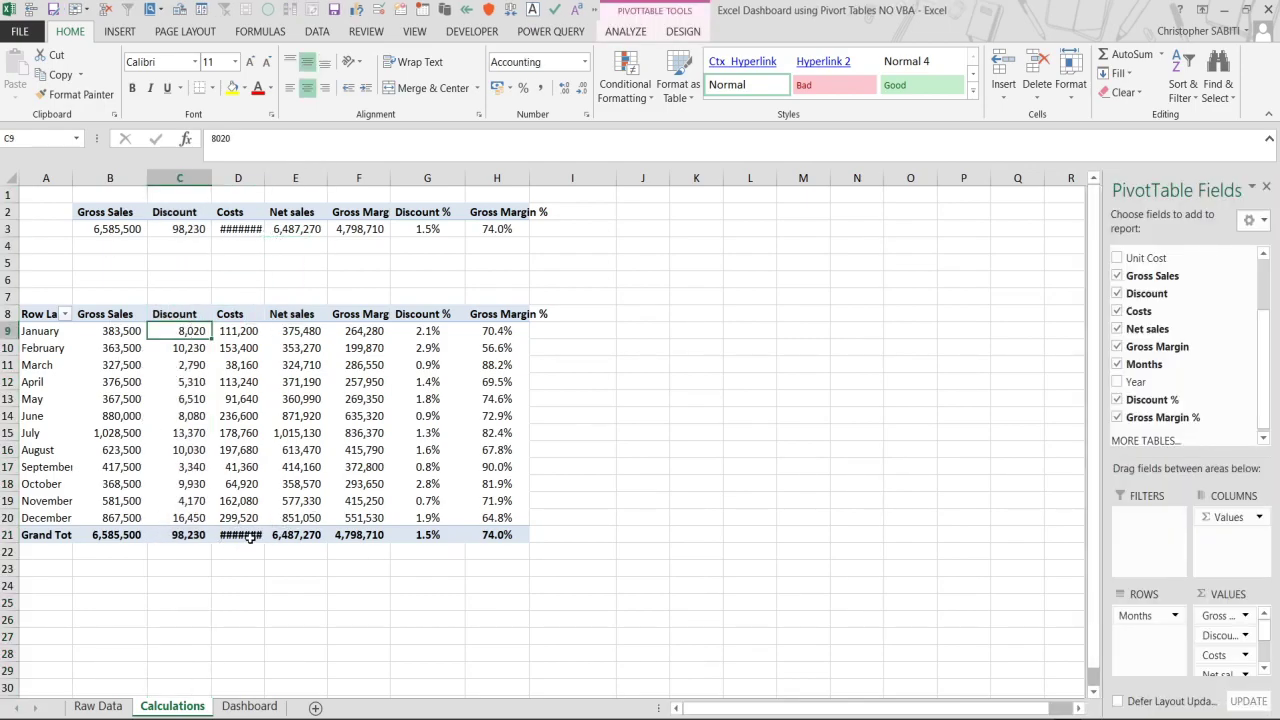
Disable autofitting column widths and preserving cell formatting on update in the monthly pivot table's options.
click(293, 347)
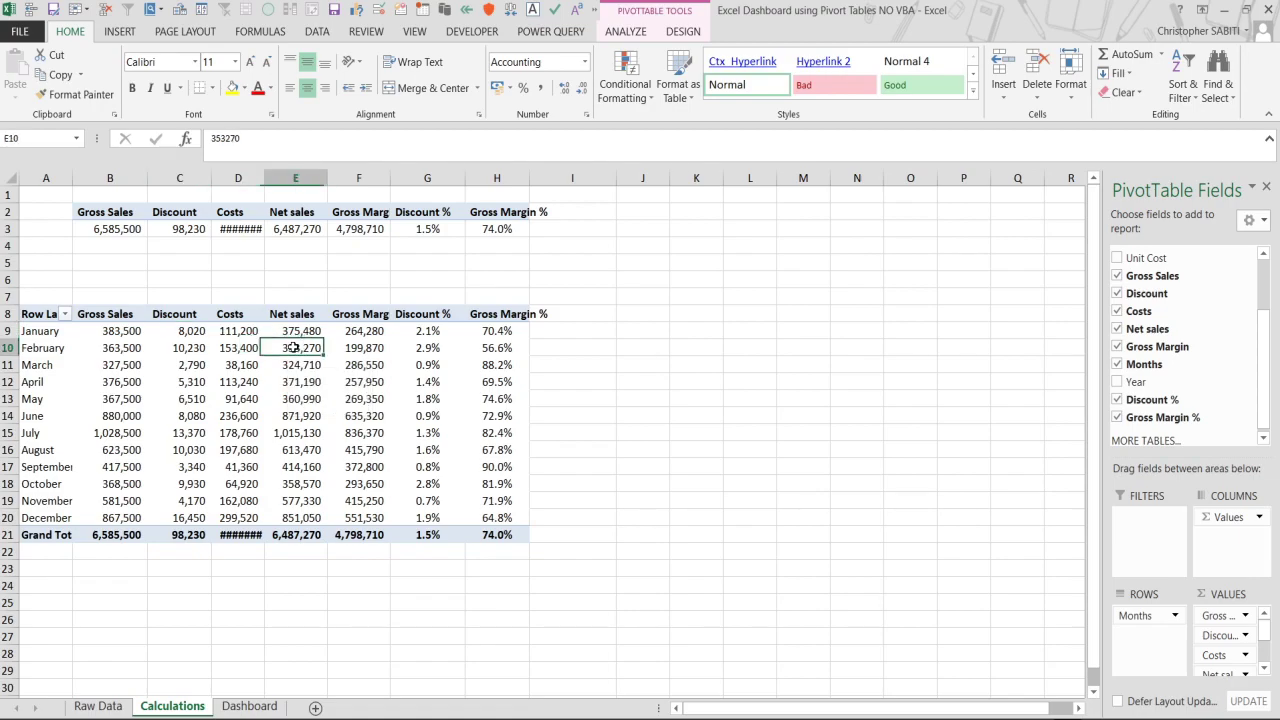
right_click(293, 347)
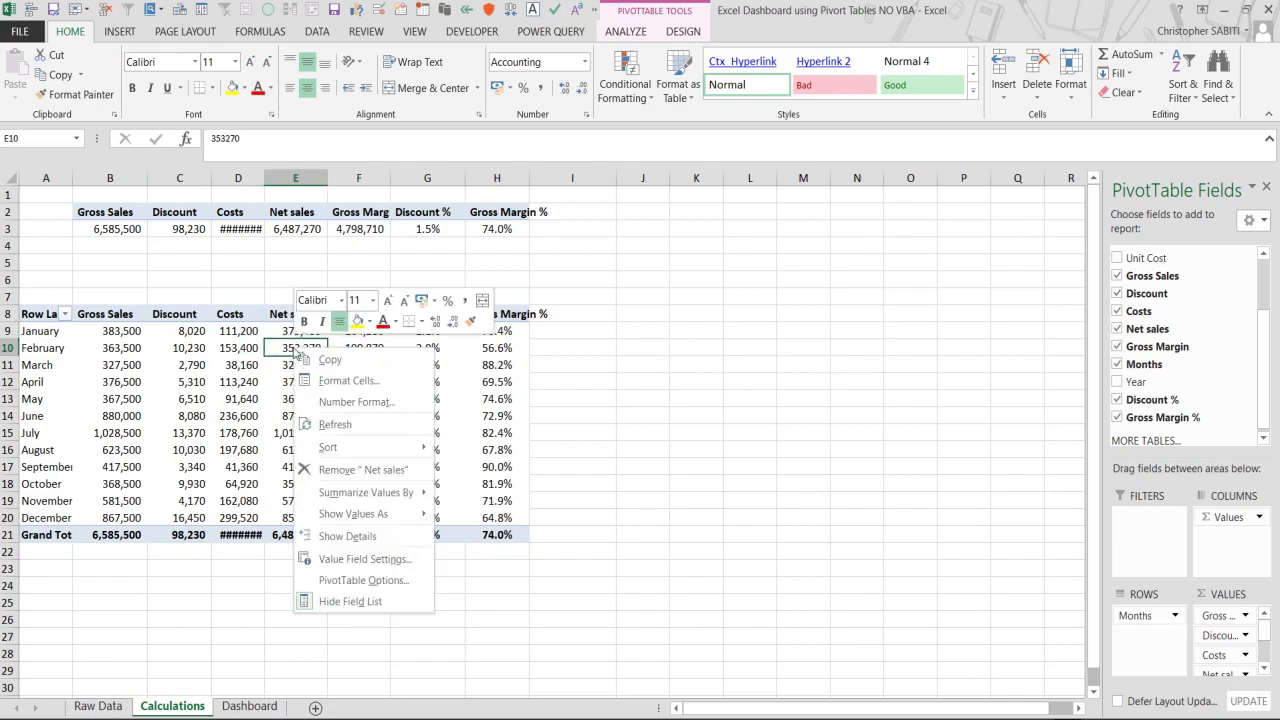
click(366, 581)
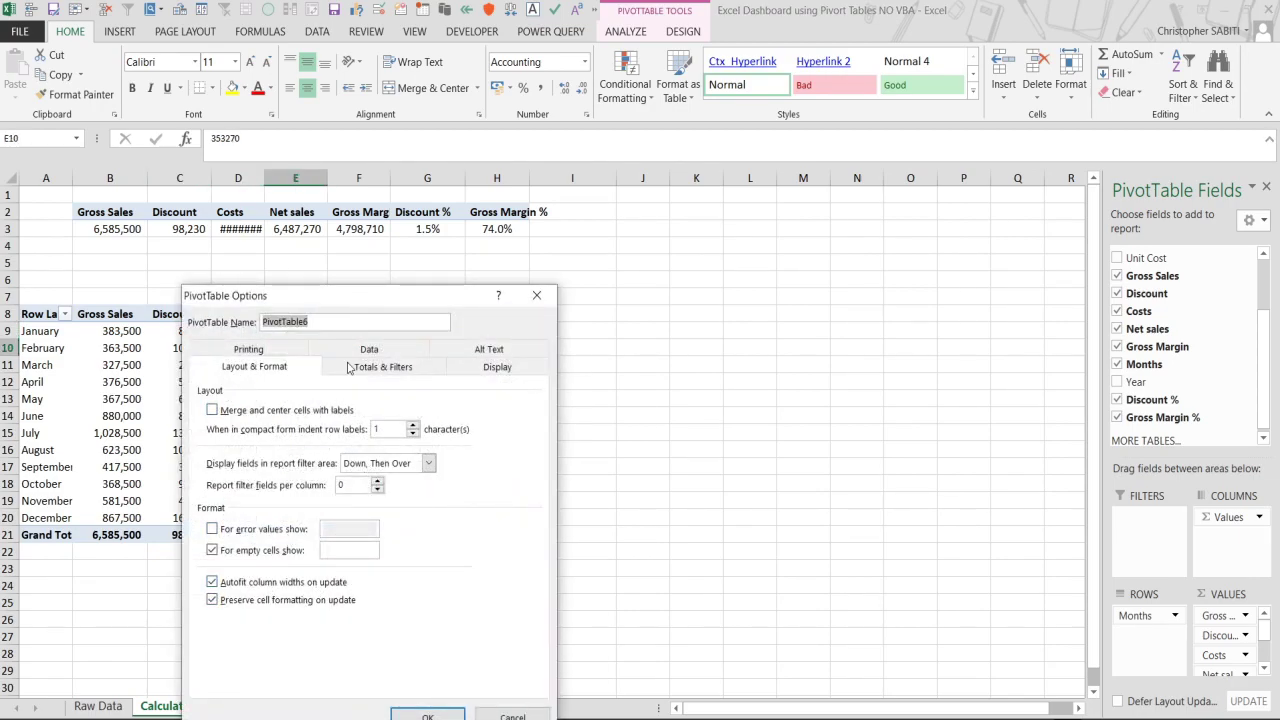
click(281, 585)
click(274, 600)
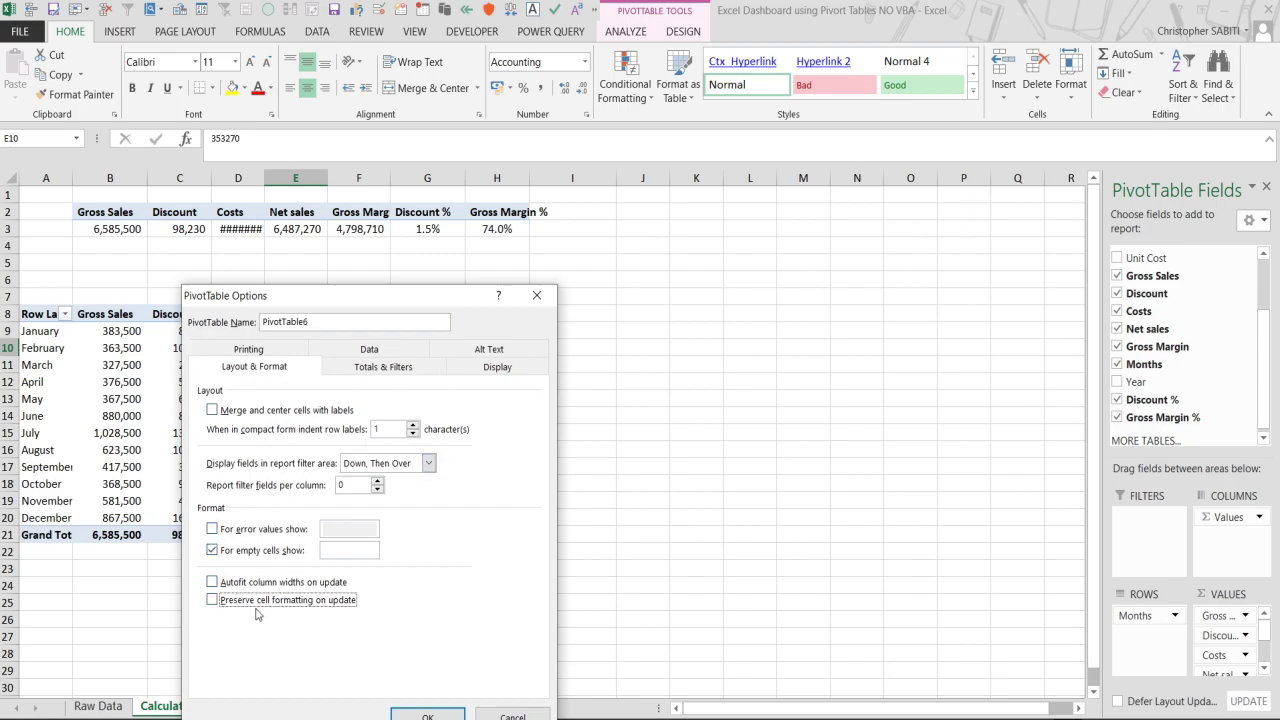
Hide the grand totals for rows and columns in the monthly pivot table and apply the options.
click(369, 349)
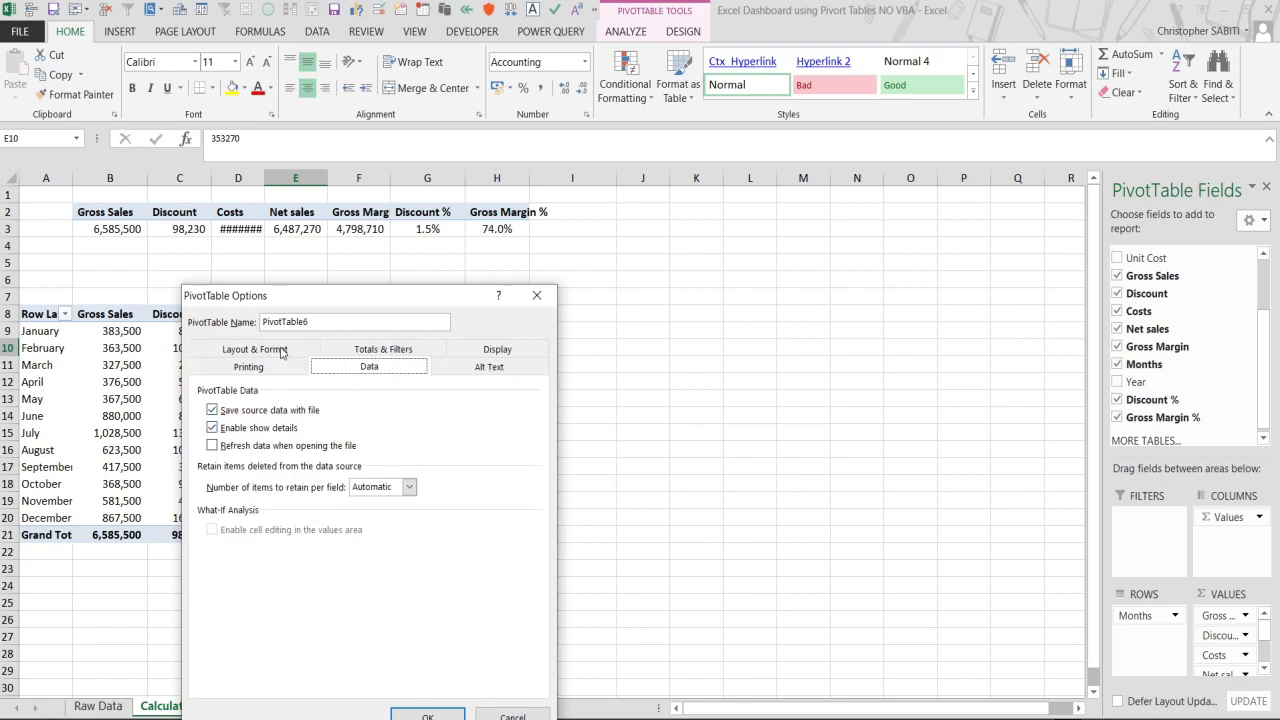
click(494, 352)
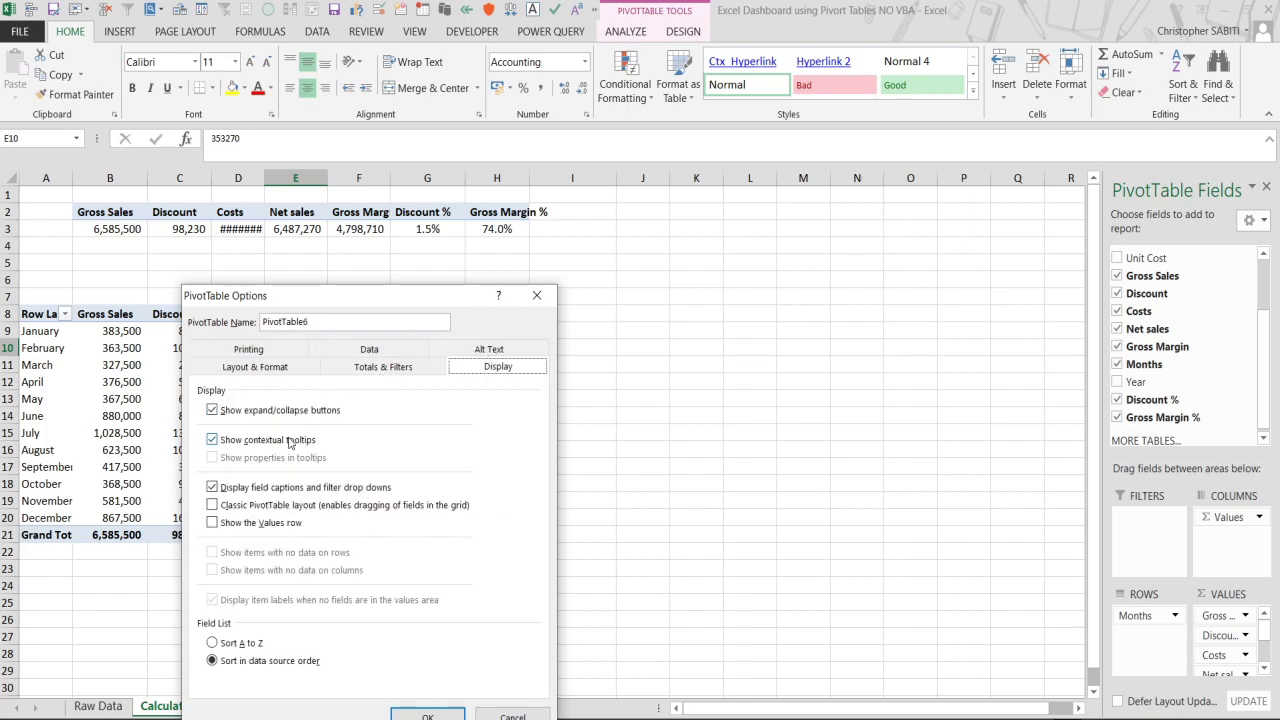
click(264, 368)
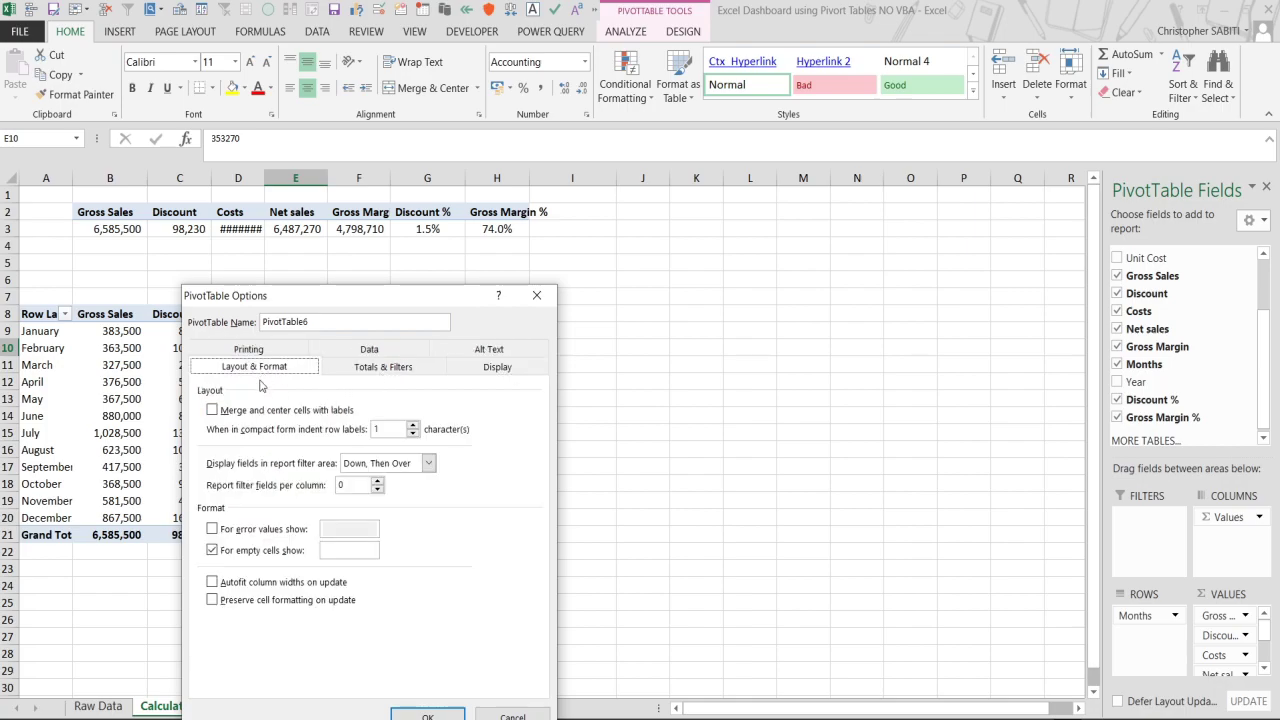
click(364, 372)
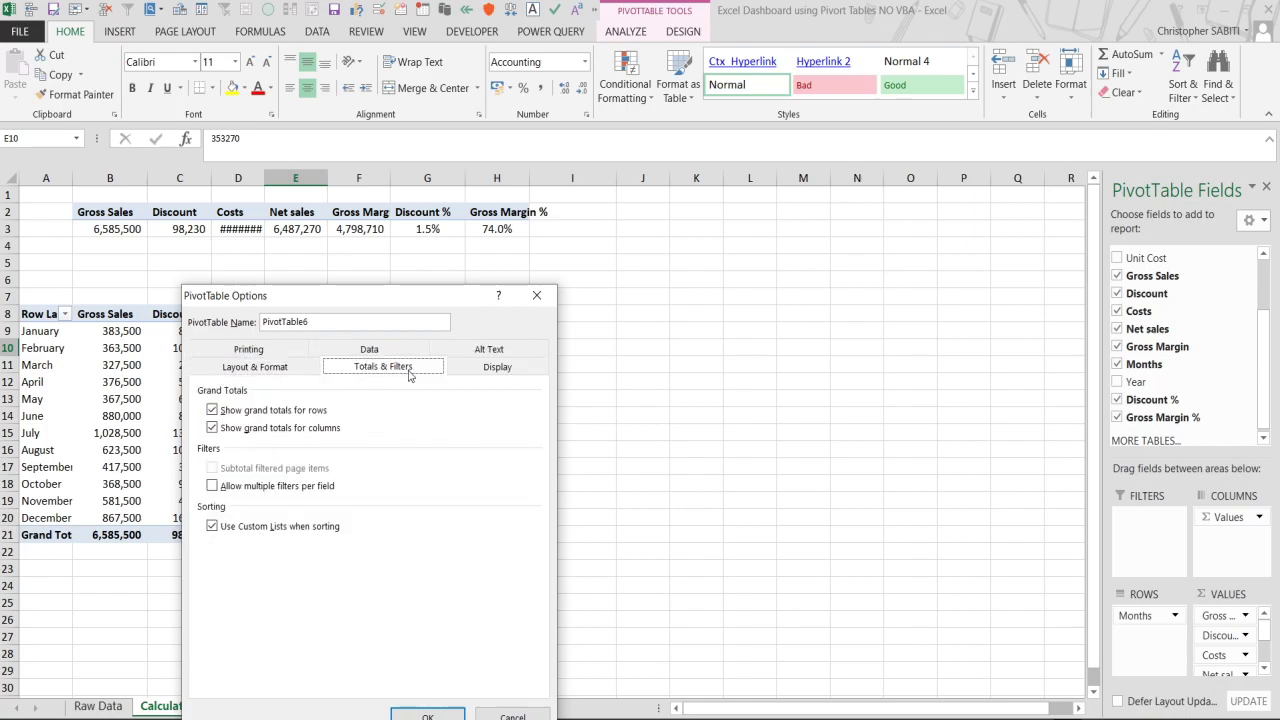
click(239, 414)
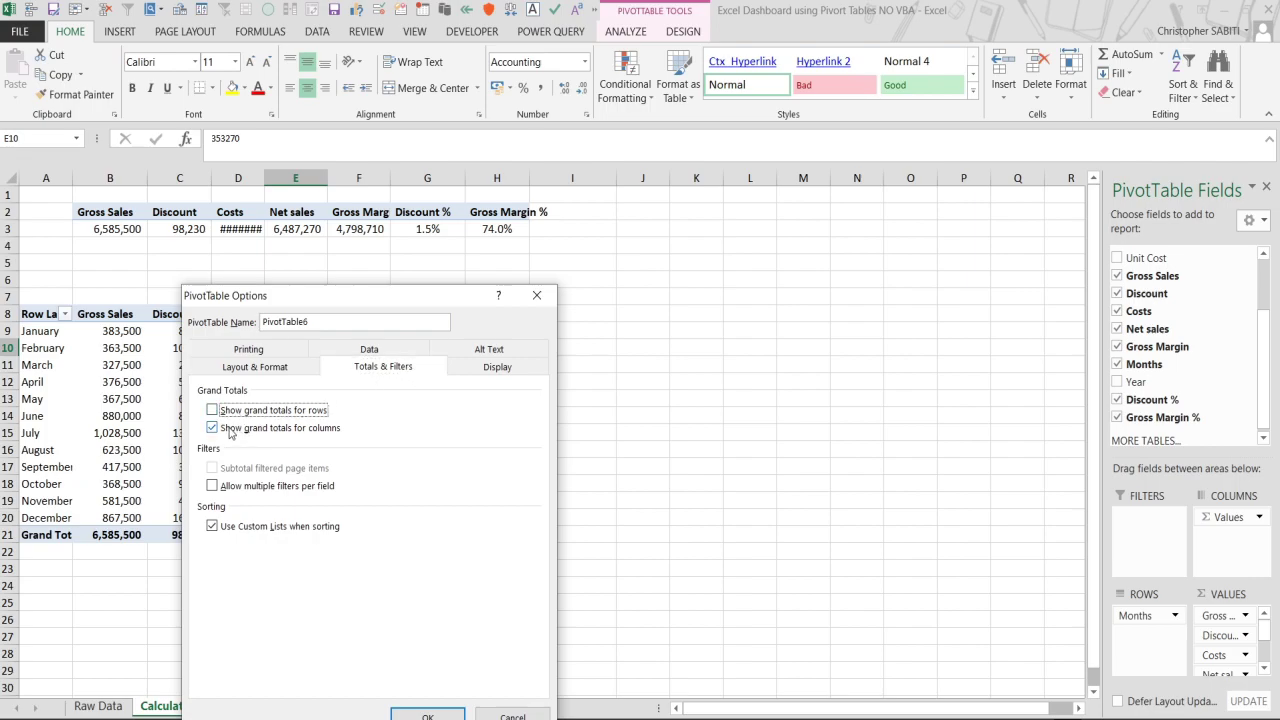
click(232, 429)
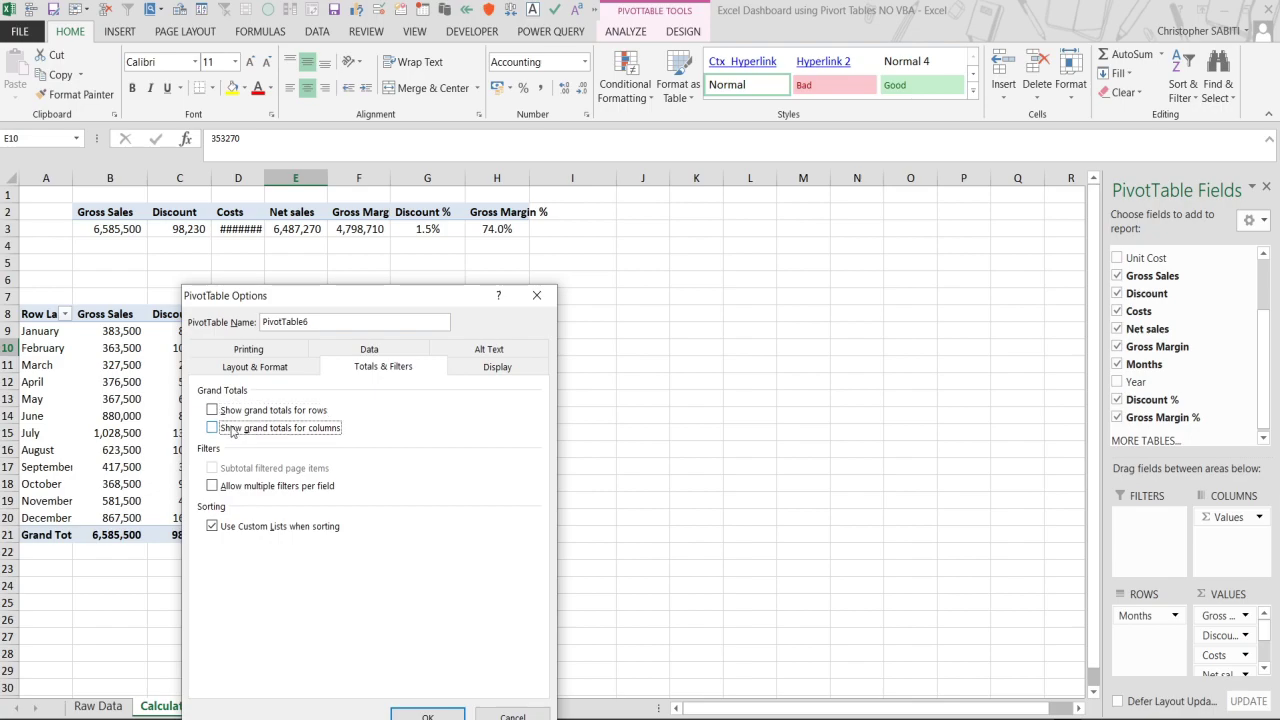
click(406, 716)
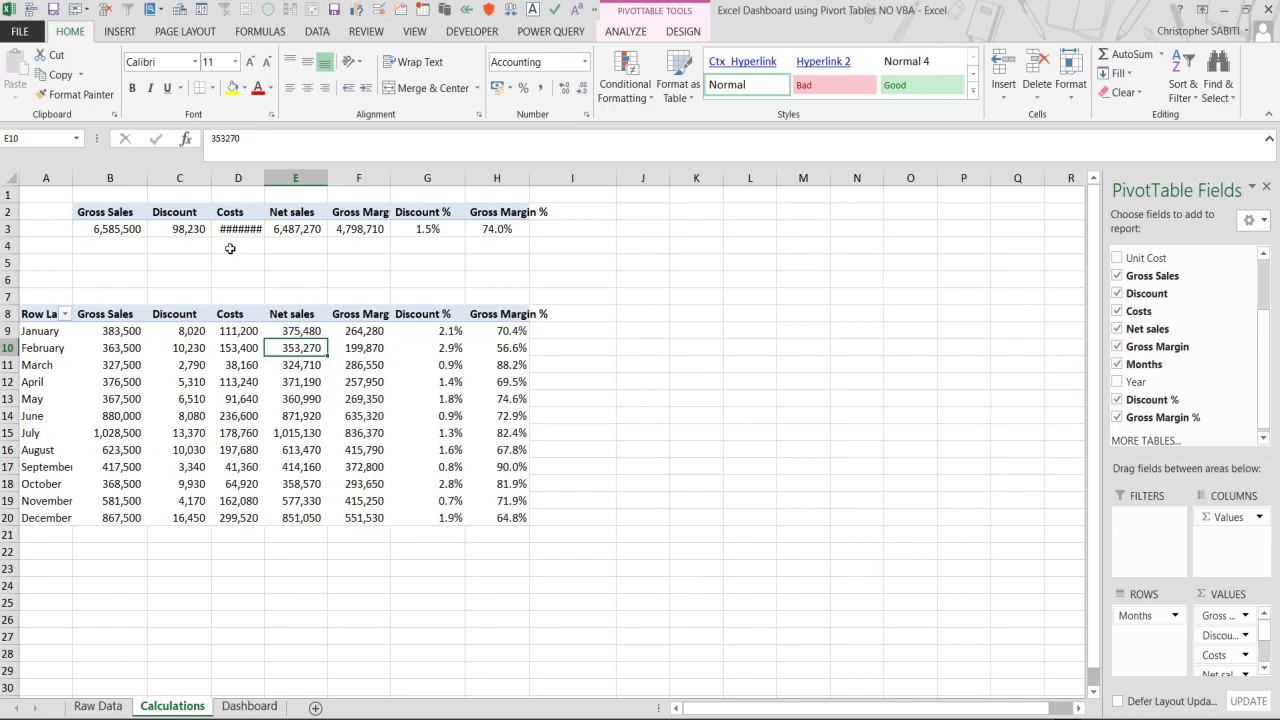
Disable autofitting column widths and preserving cell formatting on update in the options of the summary pivot table in B2:H3.
click(121, 227)
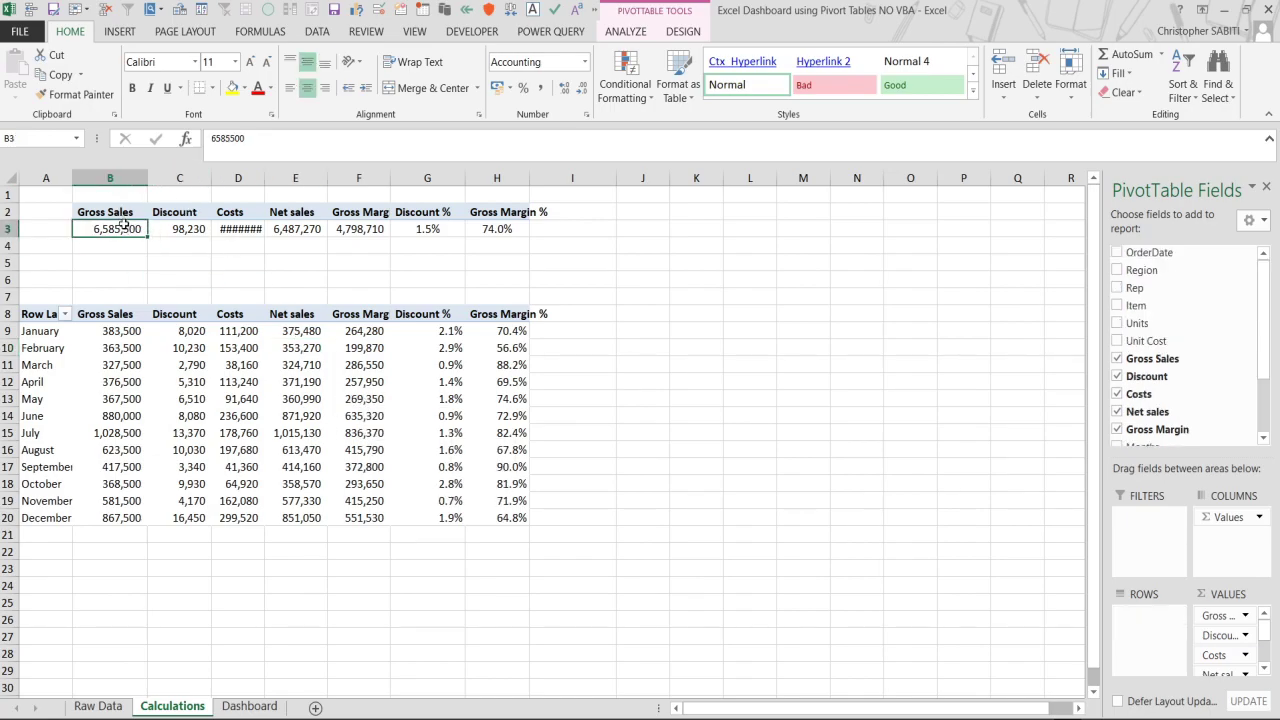
right_click(121, 227)
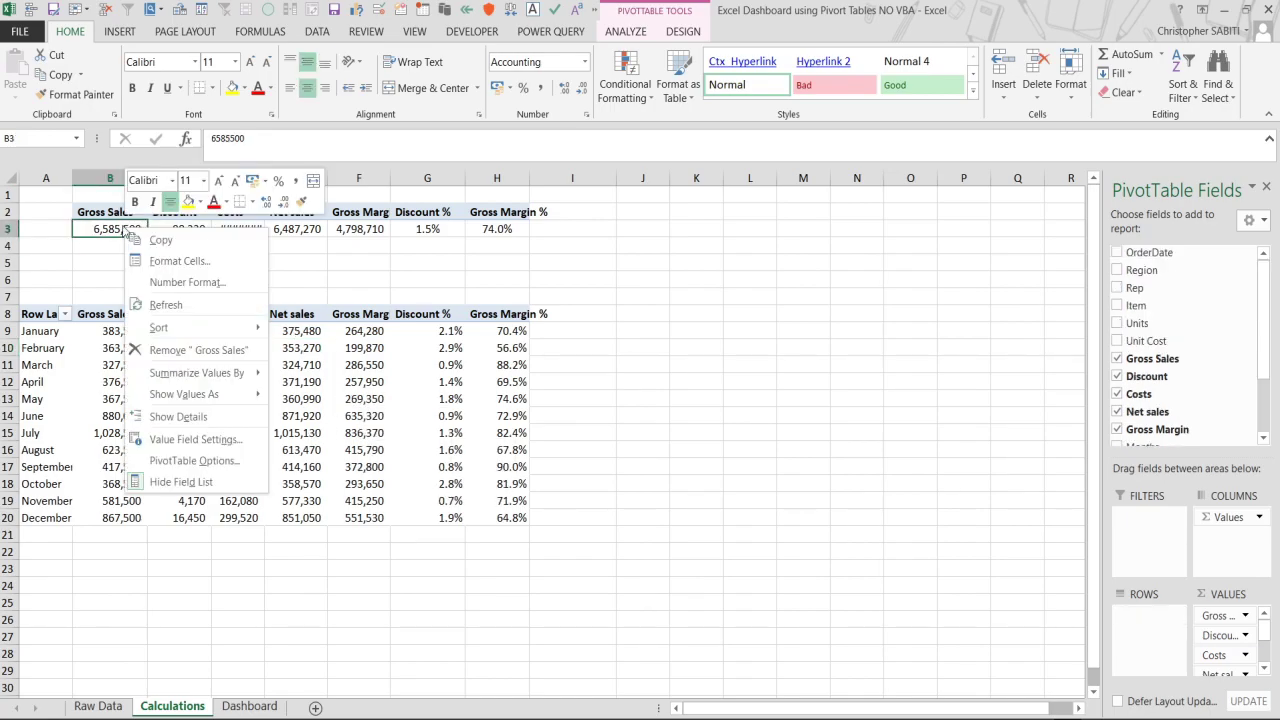
click(176, 462)
click(75, 519)
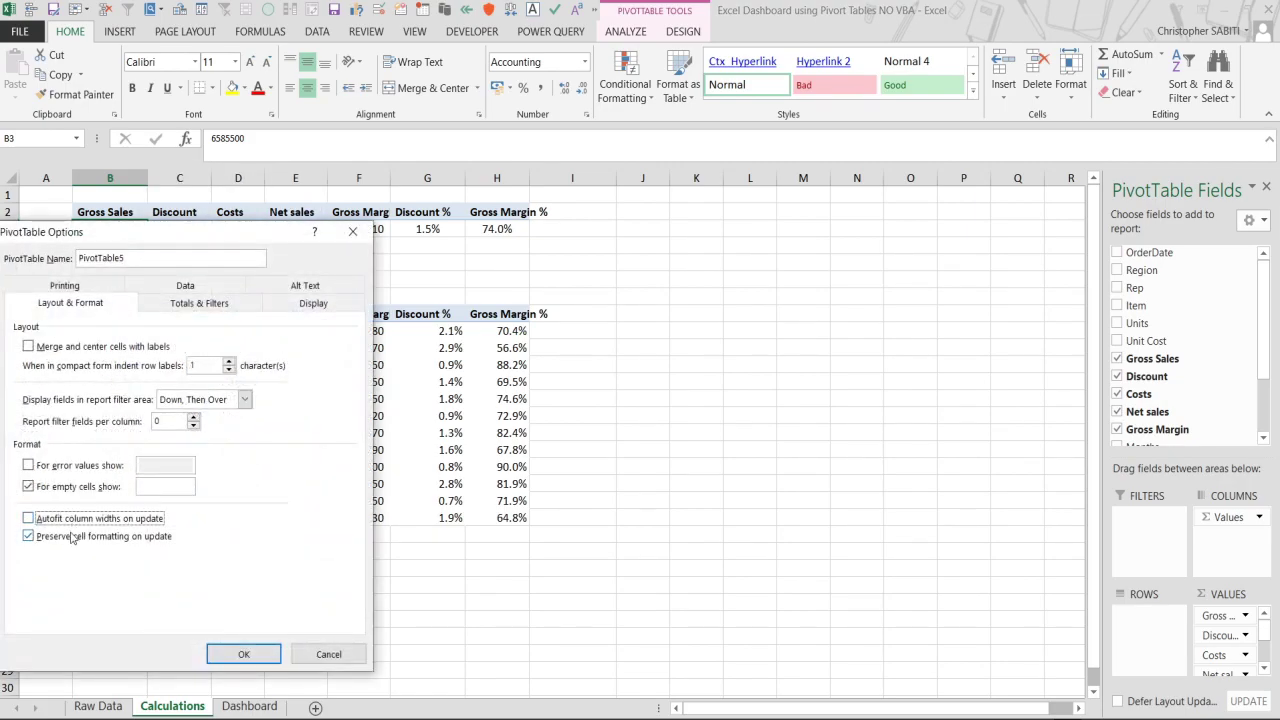
click(71, 540)
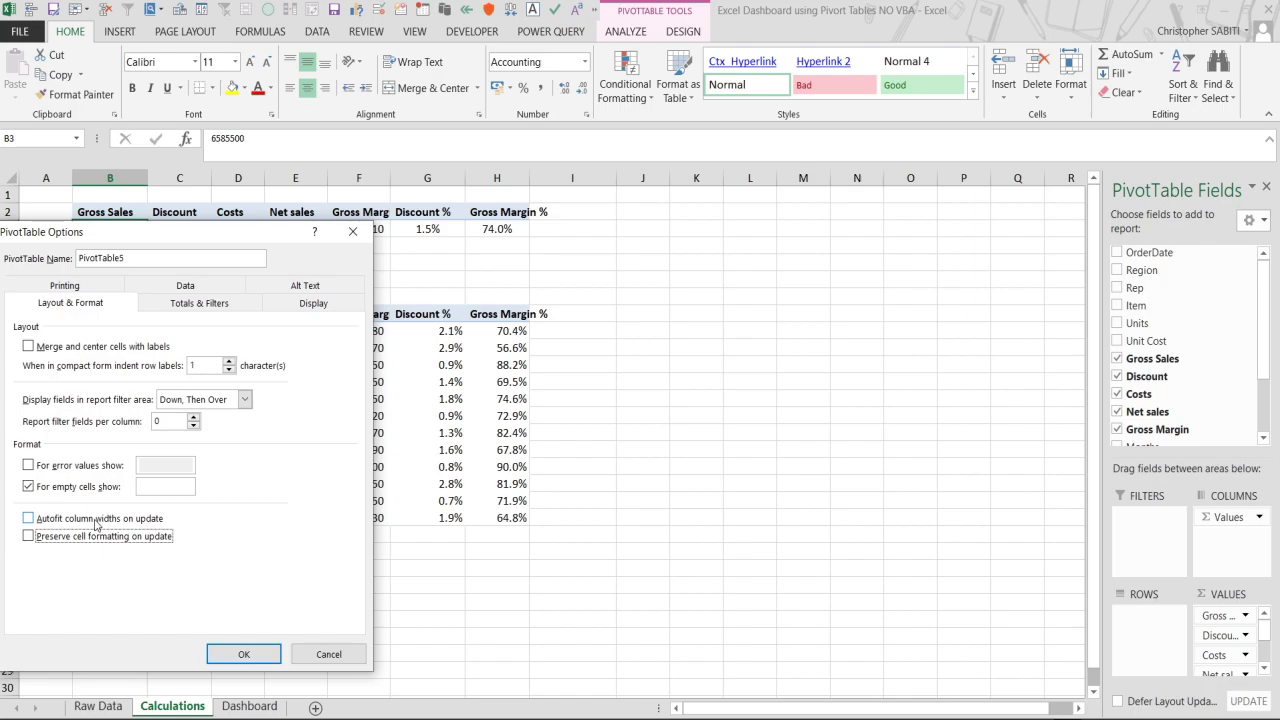
Switch off the row and column grand totals for the summary pivot table and apply its options.
click(215, 305)
click(66, 348)
click(62, 365)
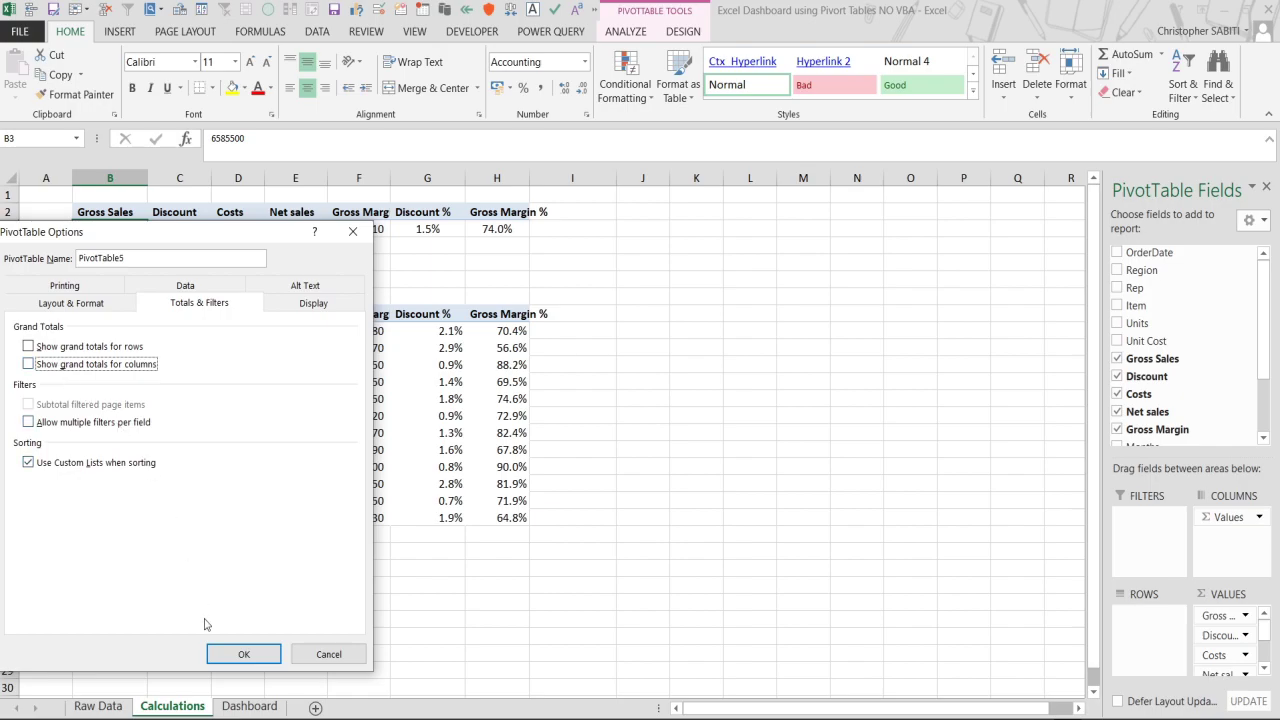
click(238, 654)
Widen columns B through H to one equal width so all headings and values fit.
drag(102, 177, 577, 178)
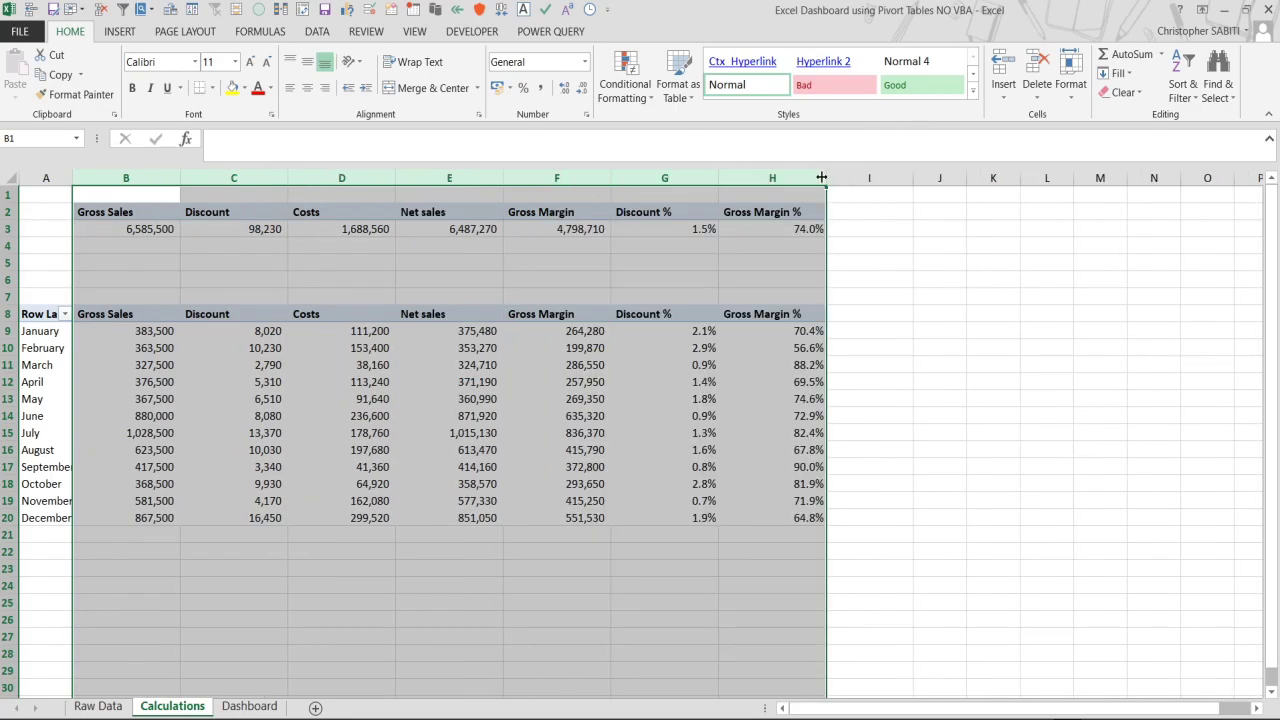
click(487, 382)
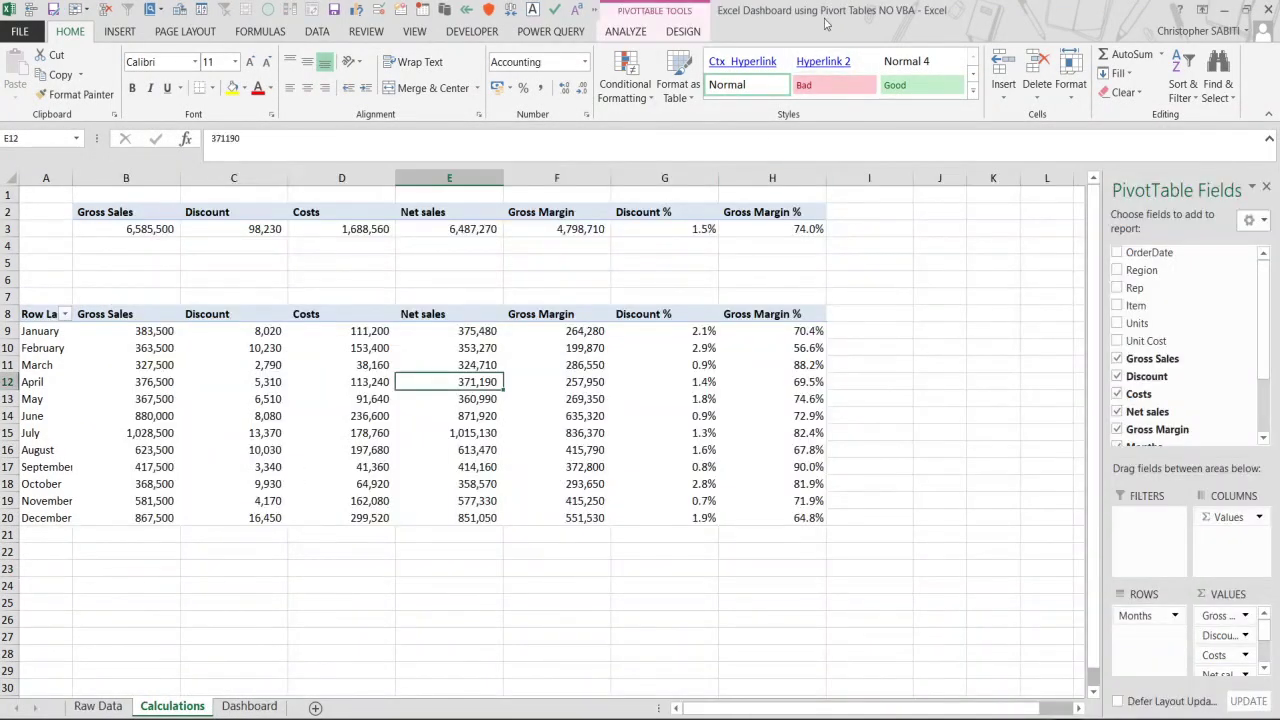
Insert a column sparkline in cell B4 using the monthly Gross Sales data in B9:B20.
click(138, 245)
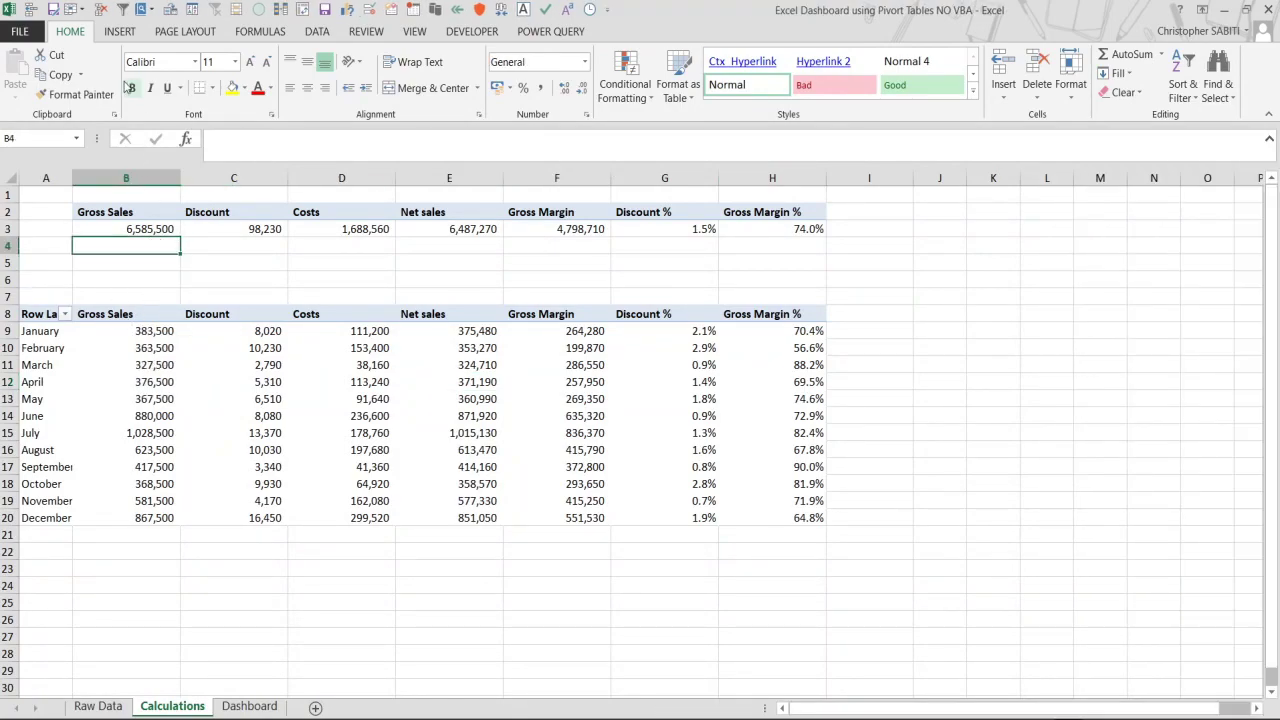
click(120, 31)
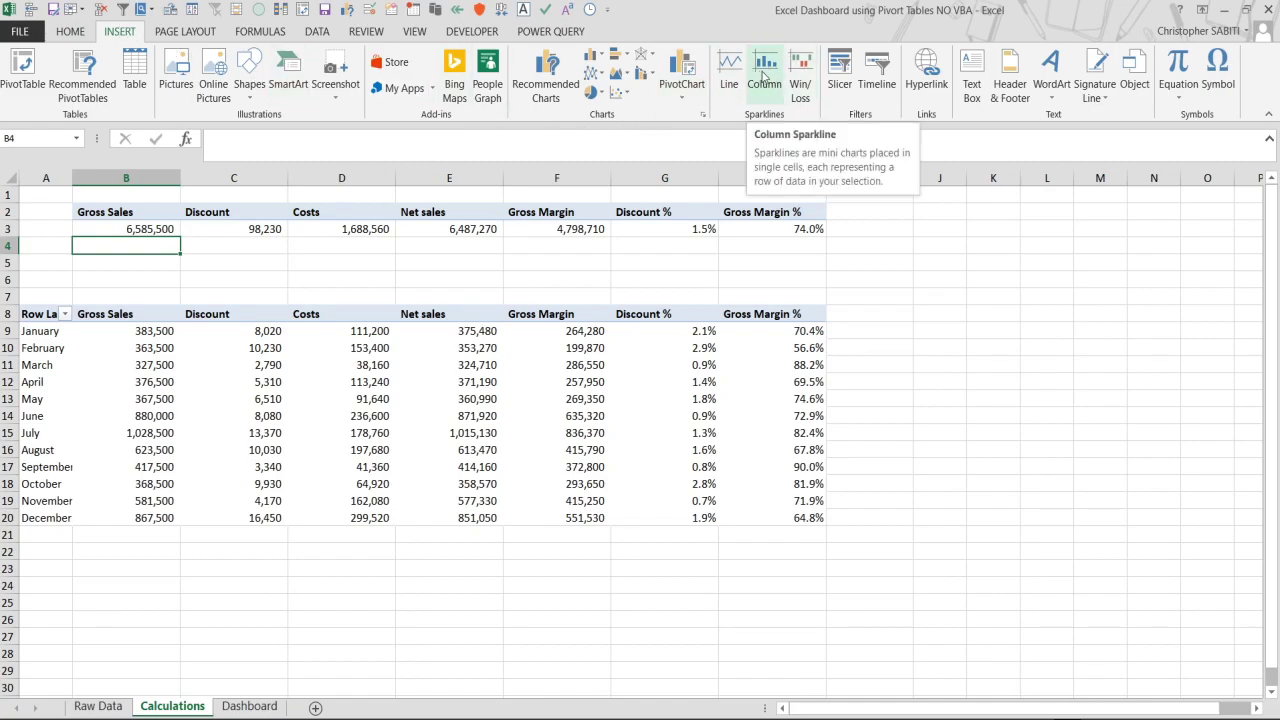
click(765, 77)
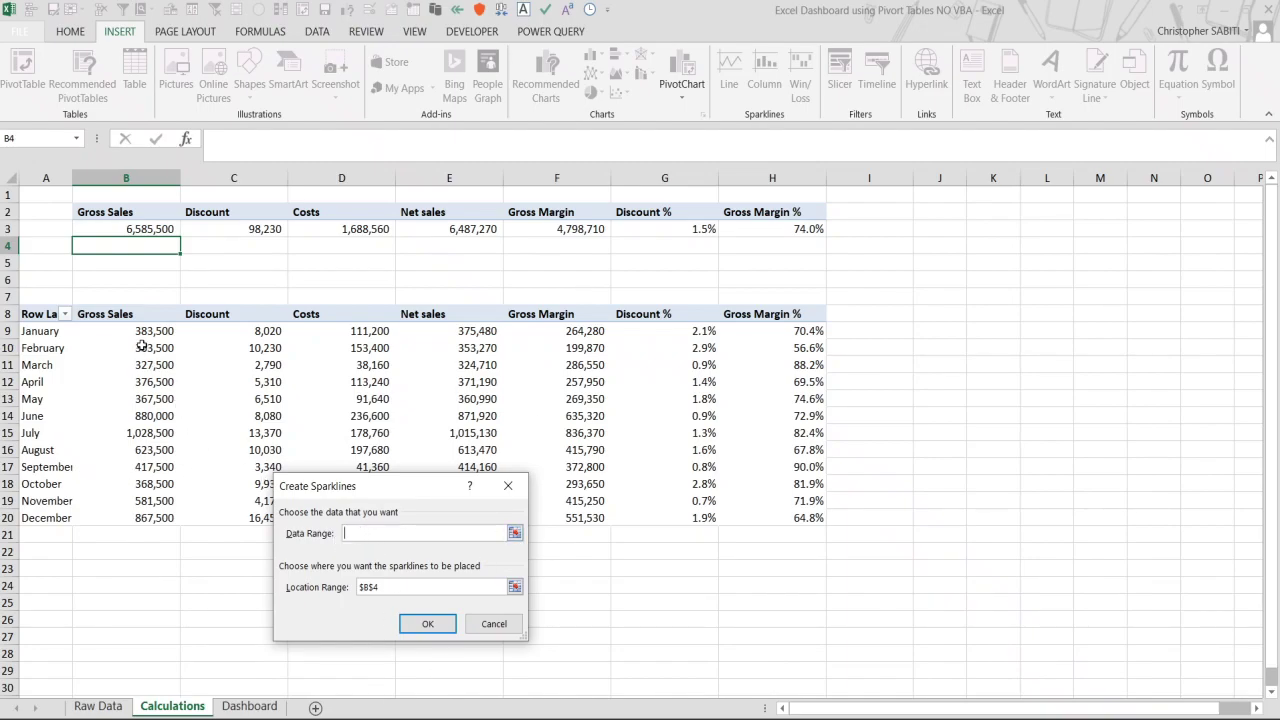
drag(141, 331, 155, 517)
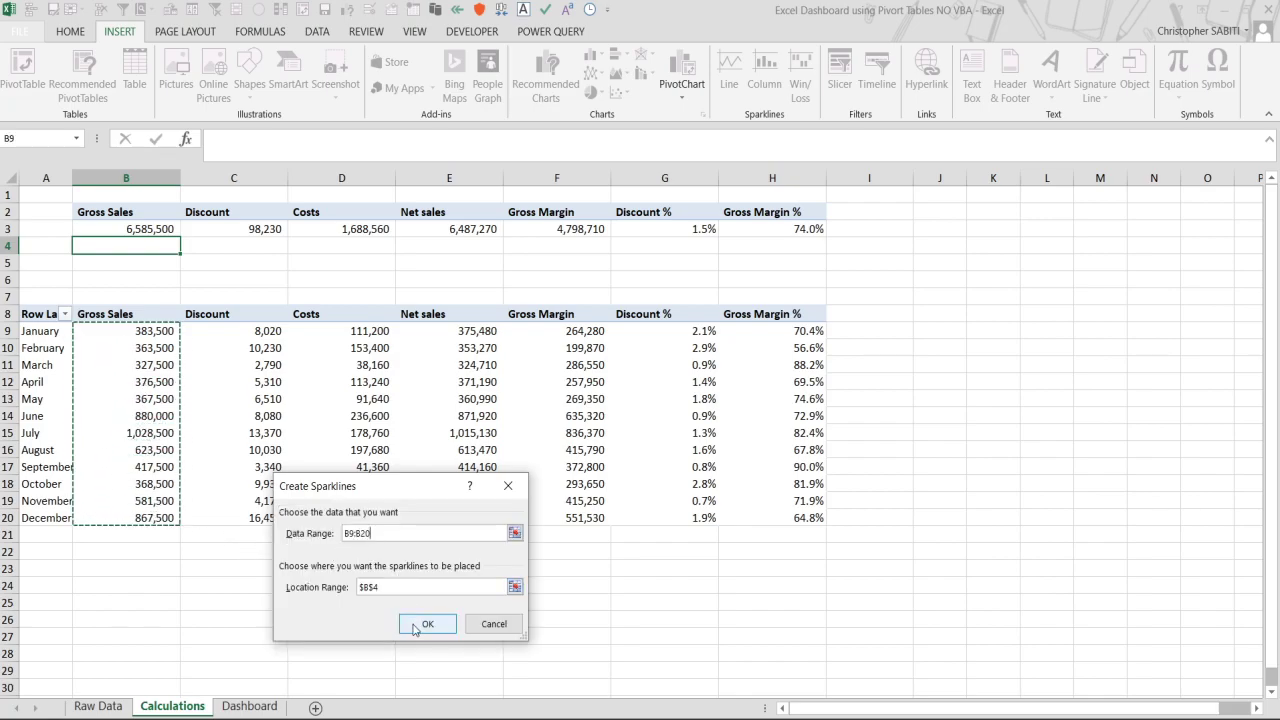
key(F4)
click(413, 627)
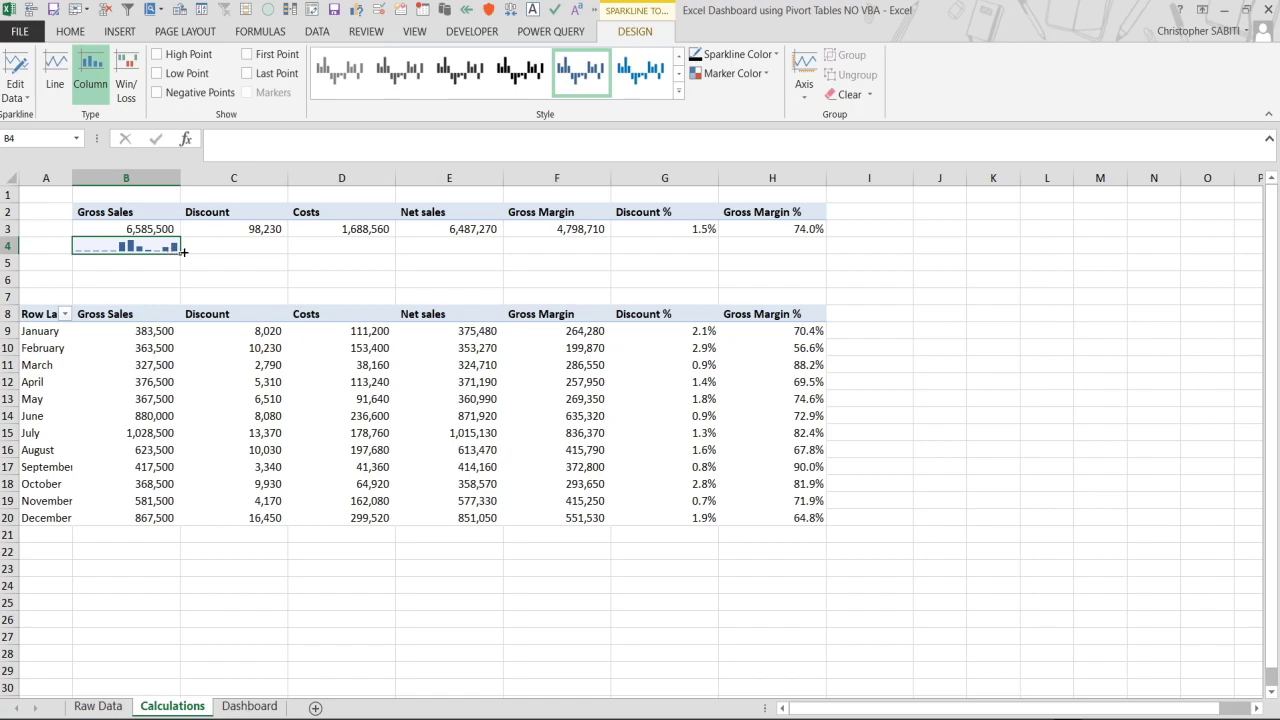
Show the high and low points on the B4 sparkline, coloring the high point green and the low point red.
click(165, 57)
click(167, 74)
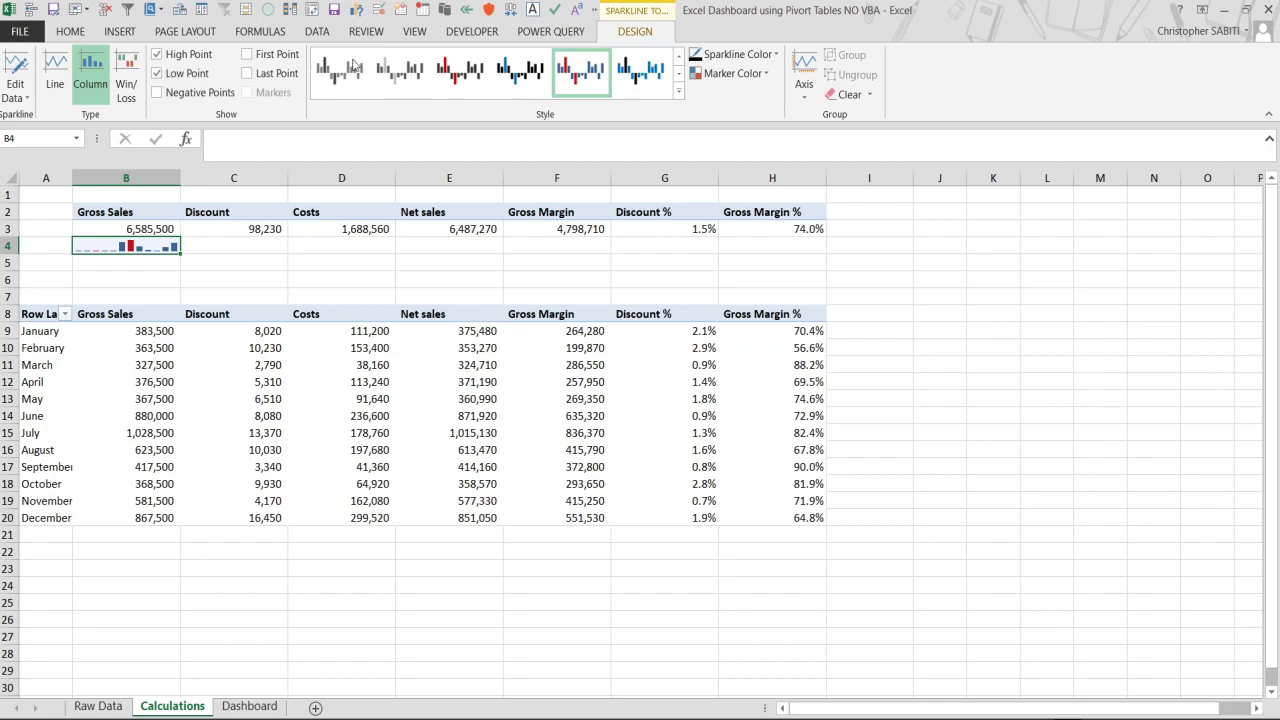
click(735, 73)
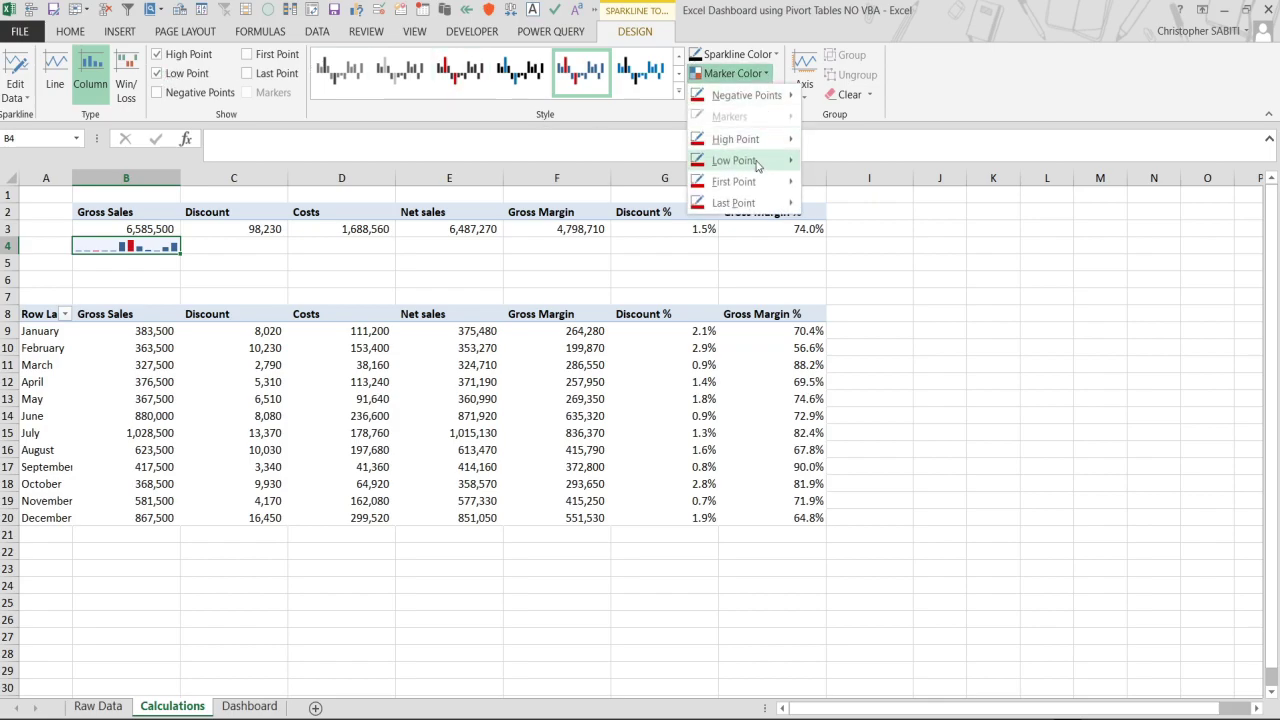
mouse_move(766, 144)
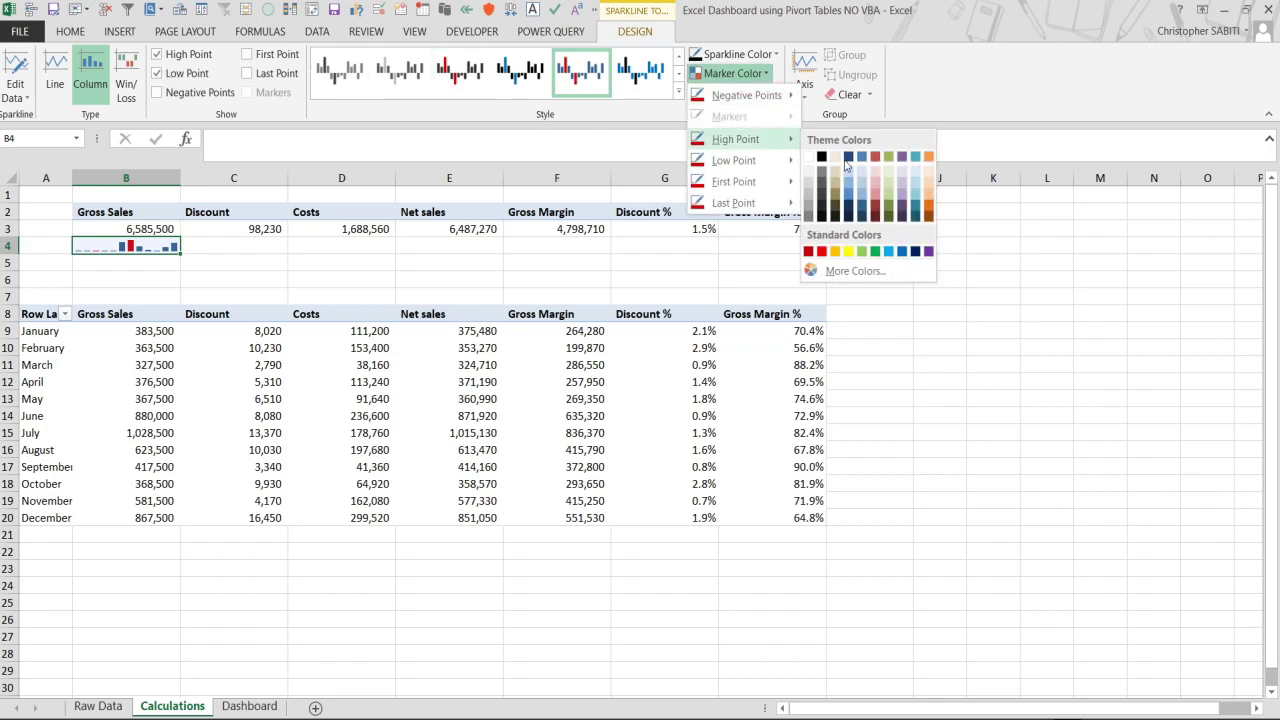
click(875, 253)
click(735, 73)
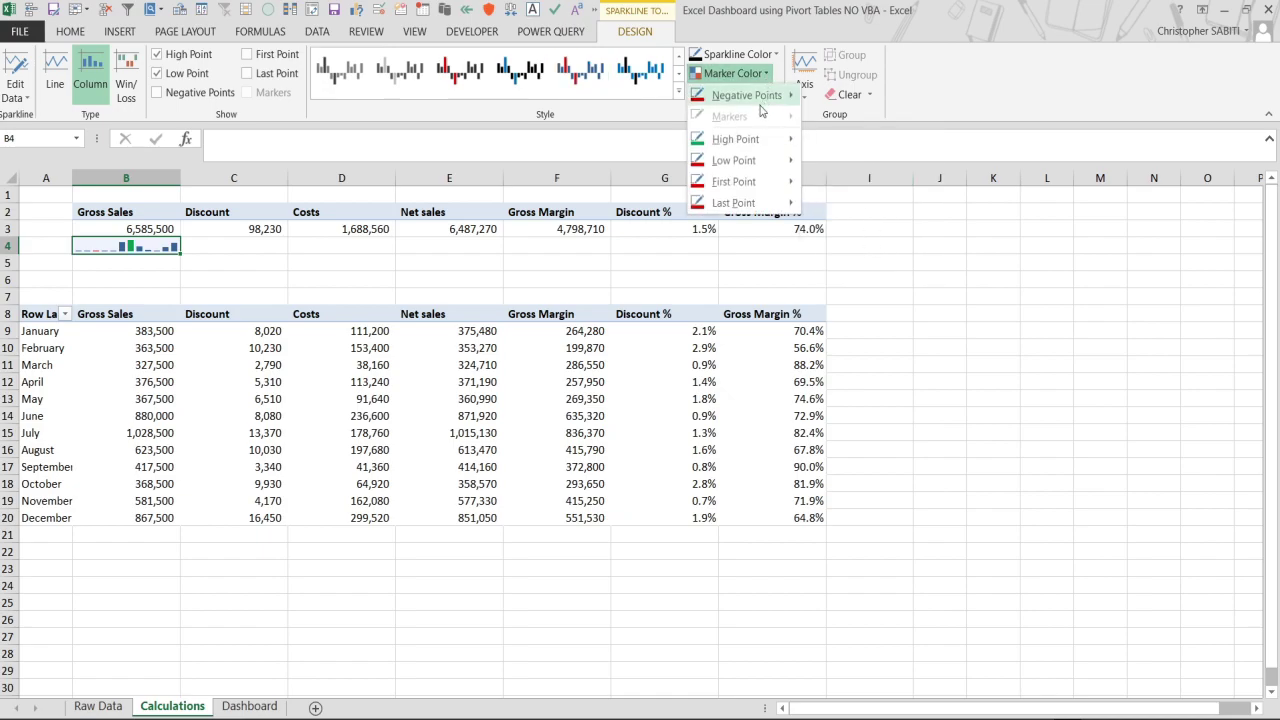
mouse_move(752, 162)
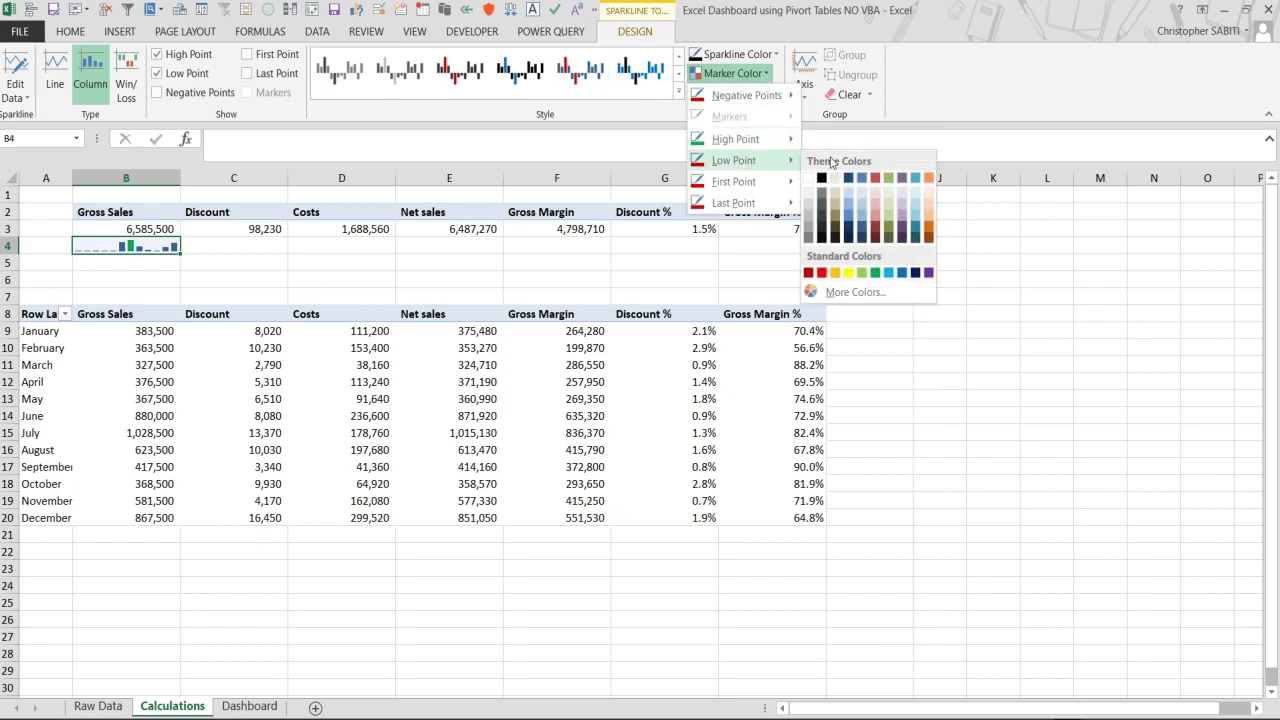
click(822, 272)
click(179, 281)
Fill the B4 sparkline across row 4 through H4 so every summary column has one.
click(155, 243)
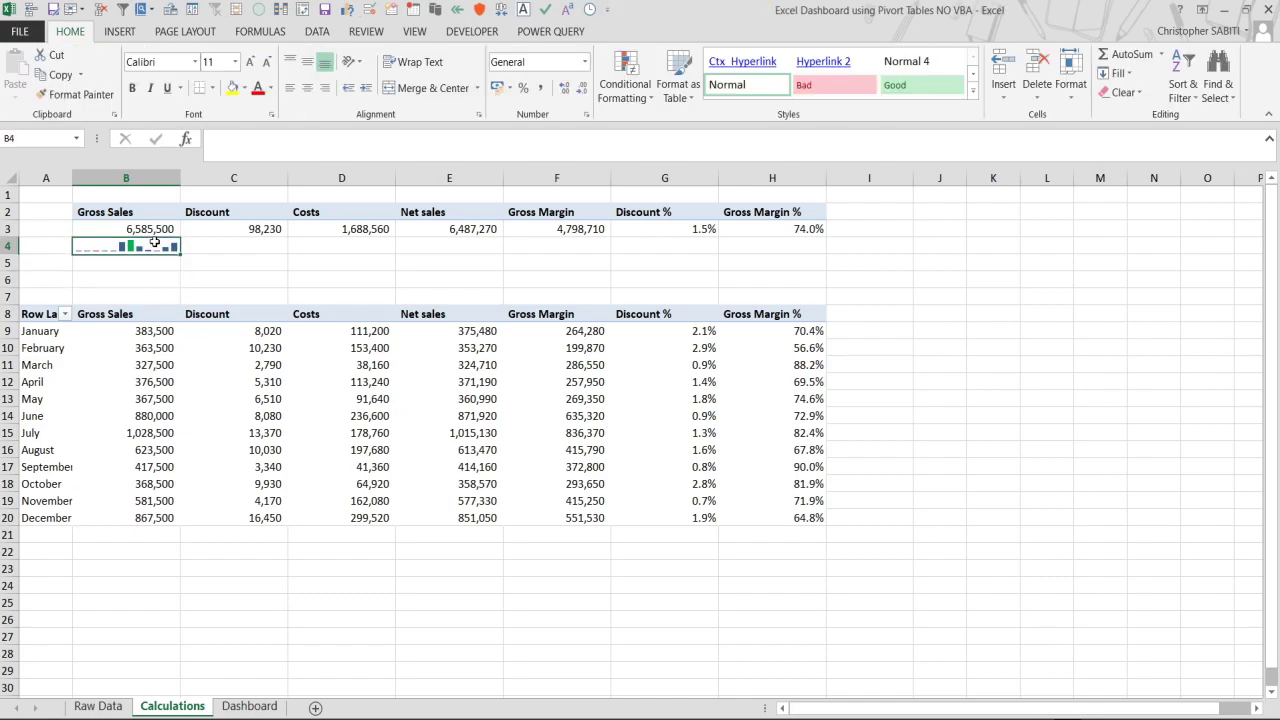
drag(182, 252, 809, 214)
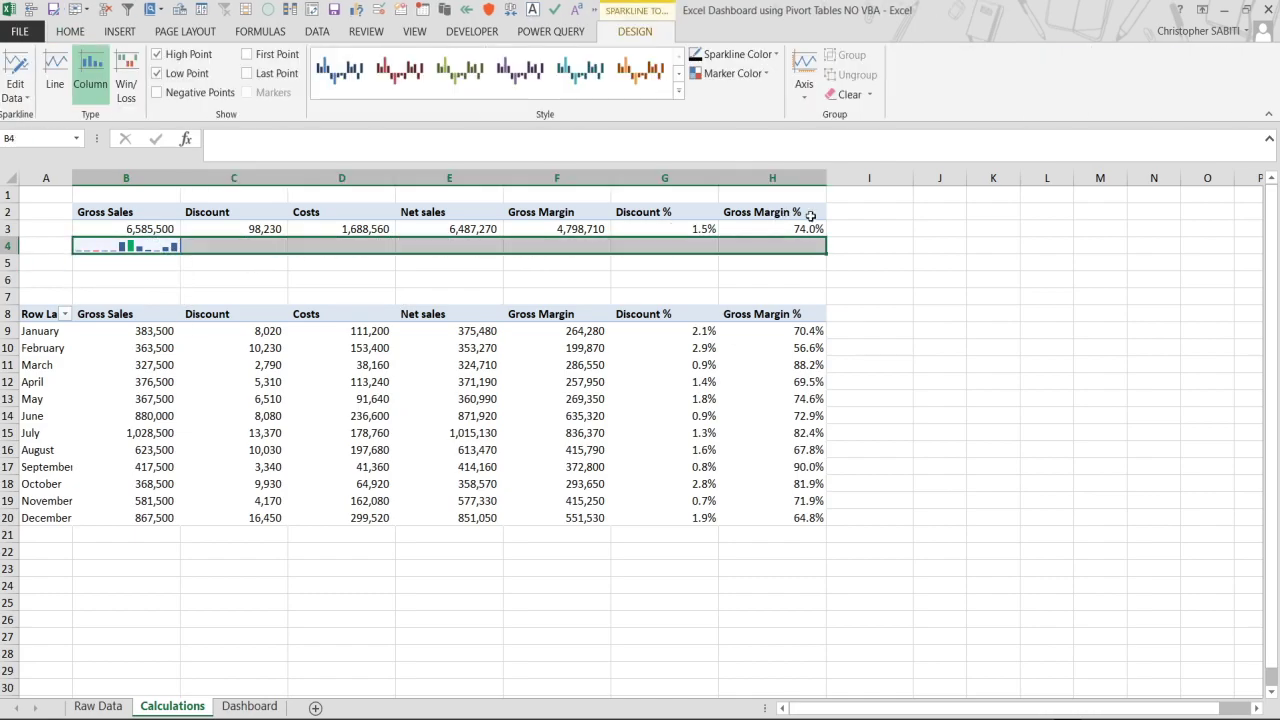
click(752, 281)
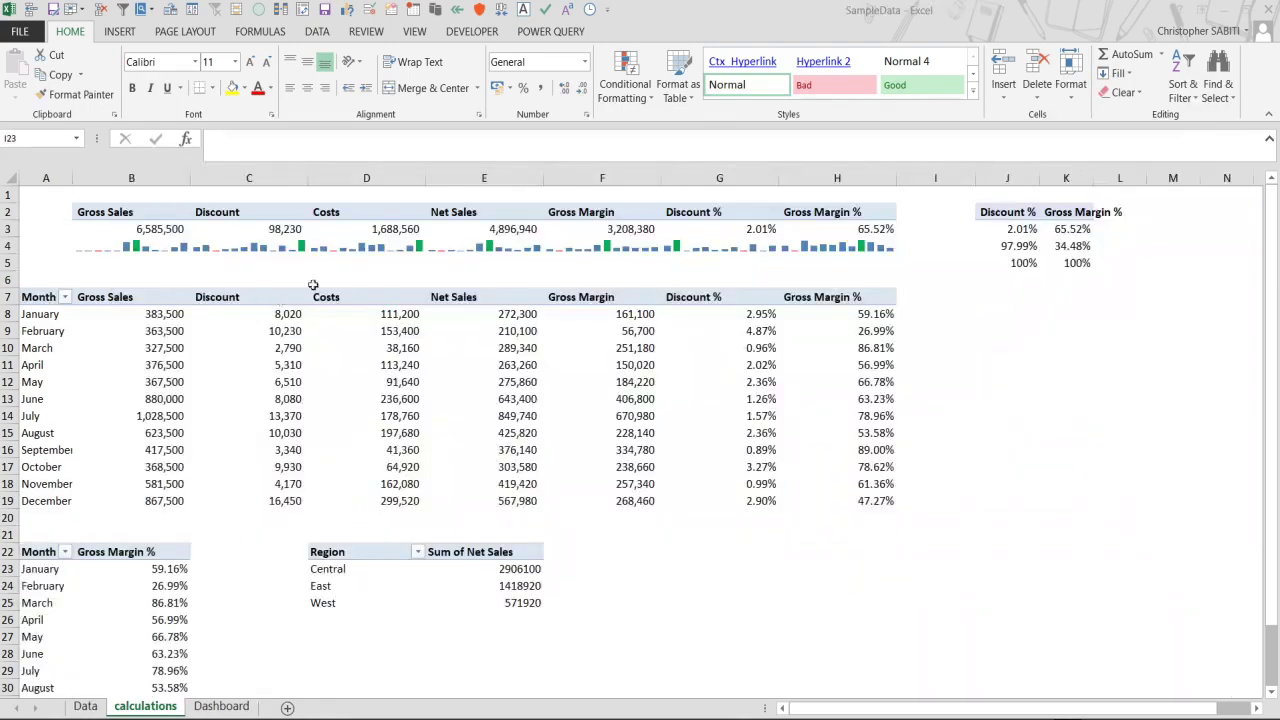
Review the Dashboard sheet of the SampleData workbook, then return to the sparklines on the Calculations sheet.
click(222, 705)
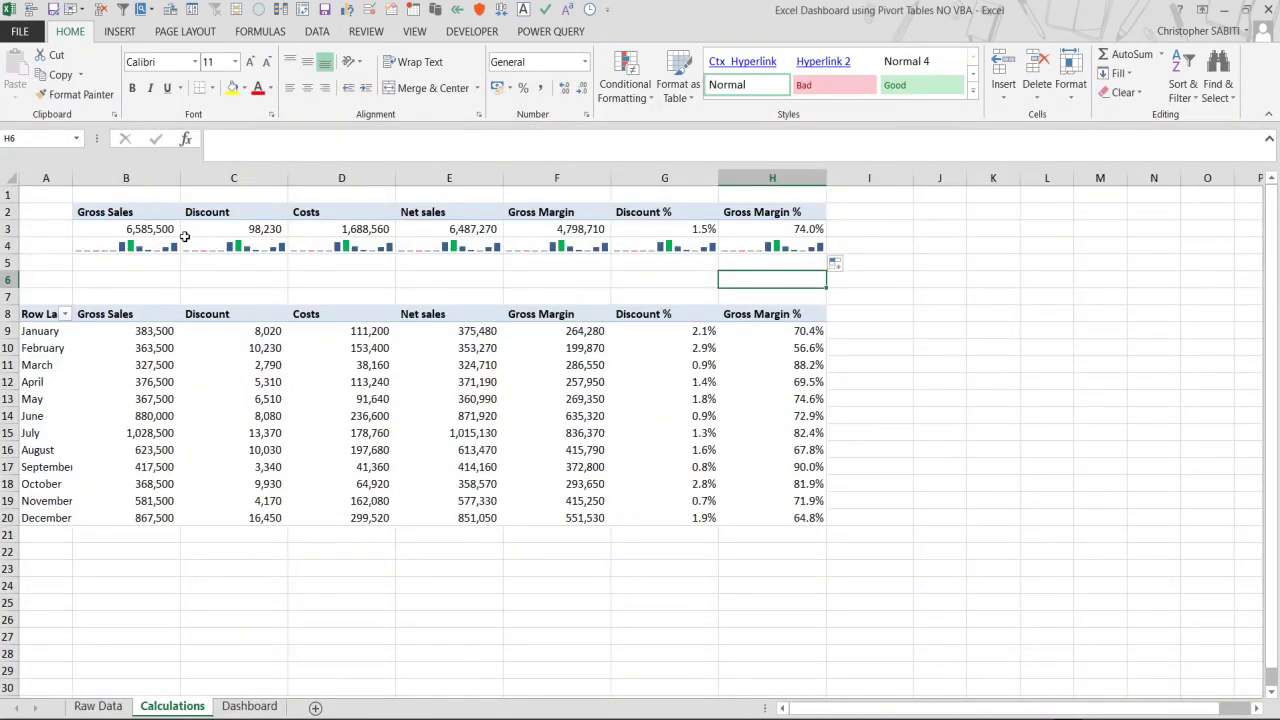
click(146, 250)
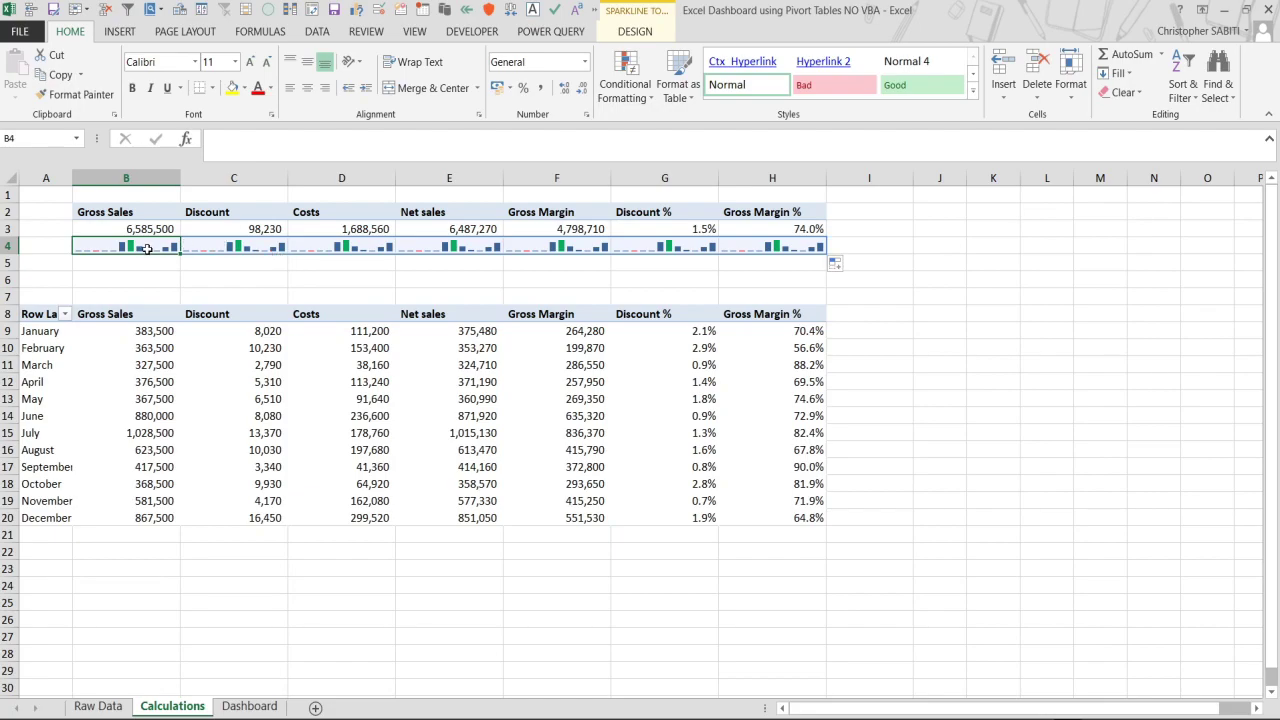
Hide the gridlines on both the Dashboard sheet and the Calculations sheet.
click(240, 707)
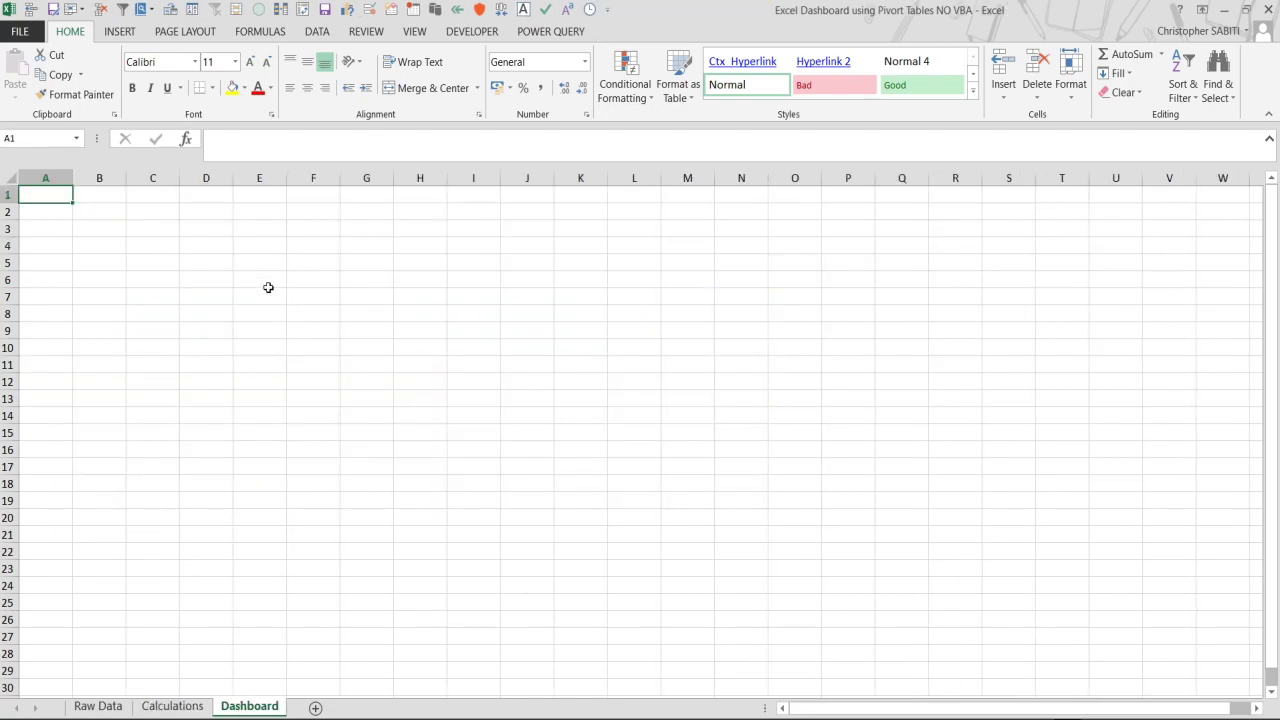
click(255, 259)
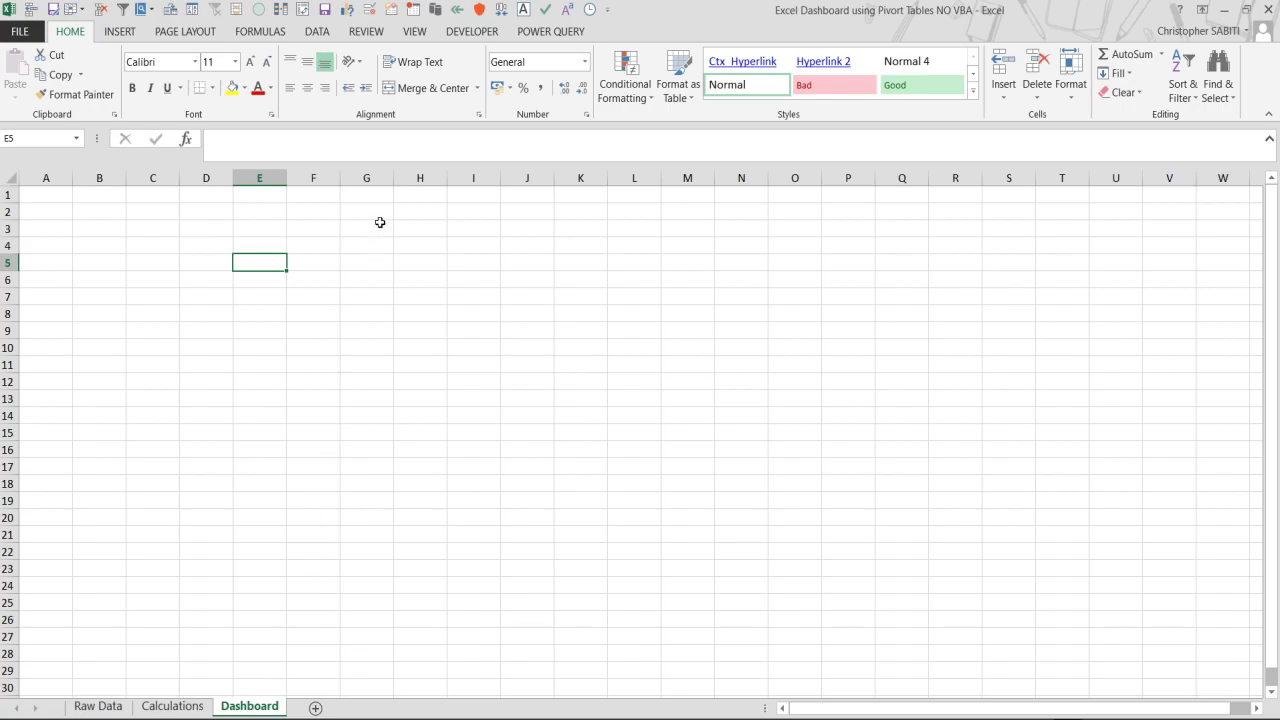
drag(380, 223, 375, 212)
click(356, 308)
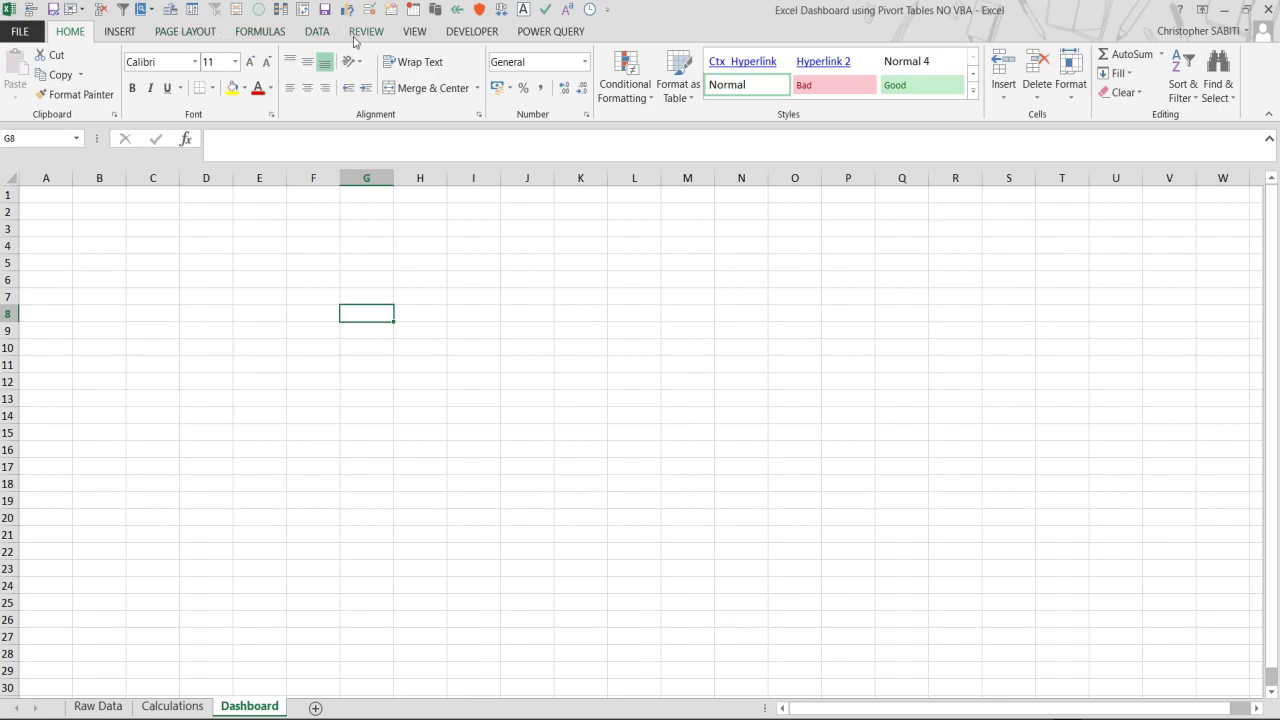
click(414, 31)
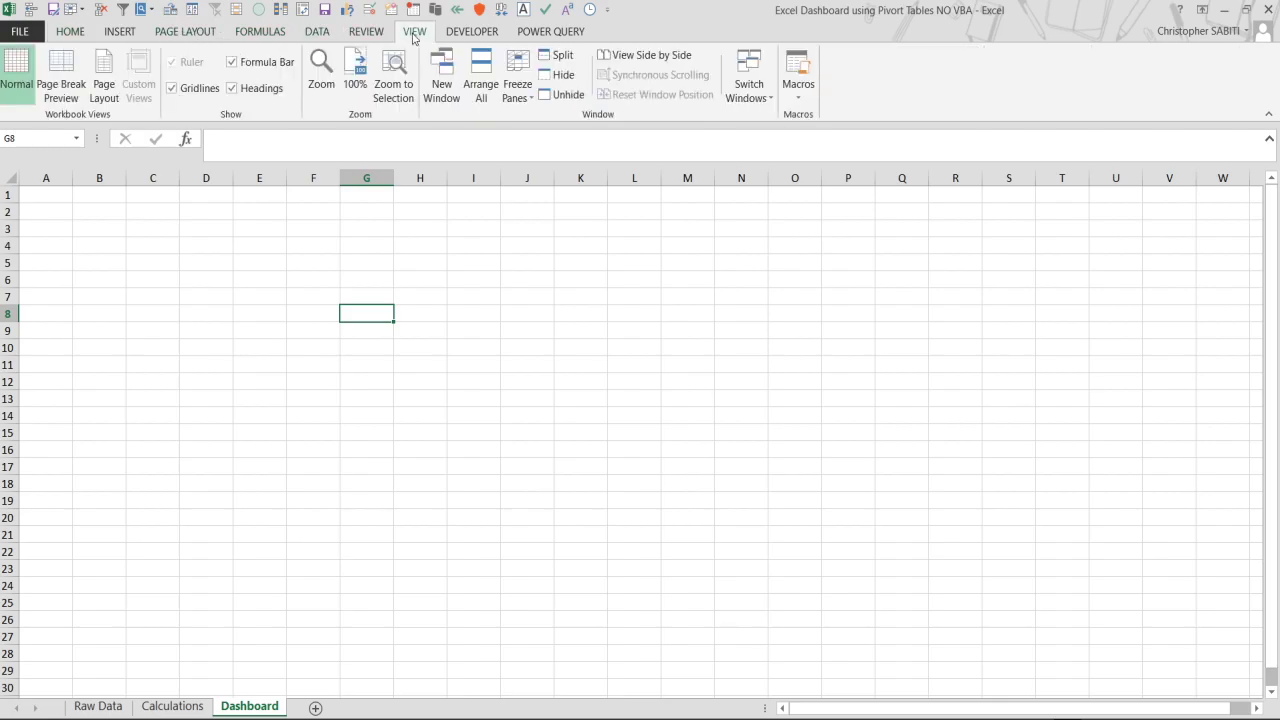
click(199, 89)
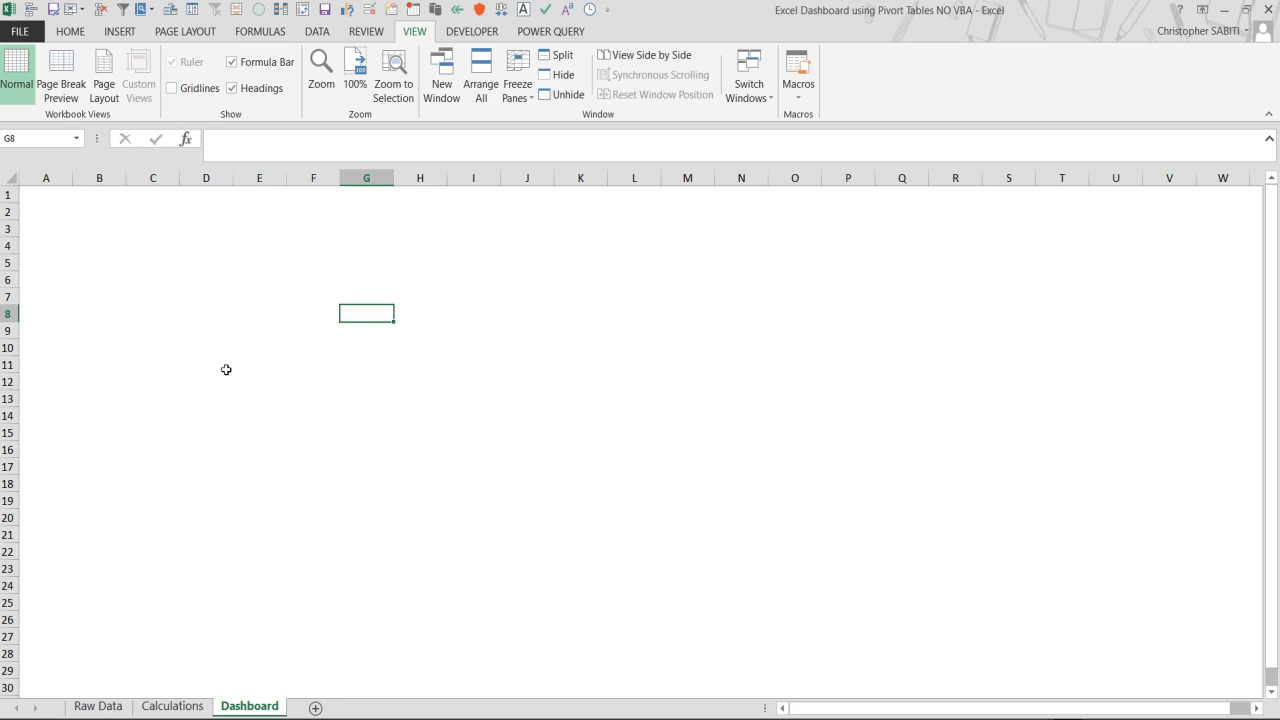
click(190, 707)
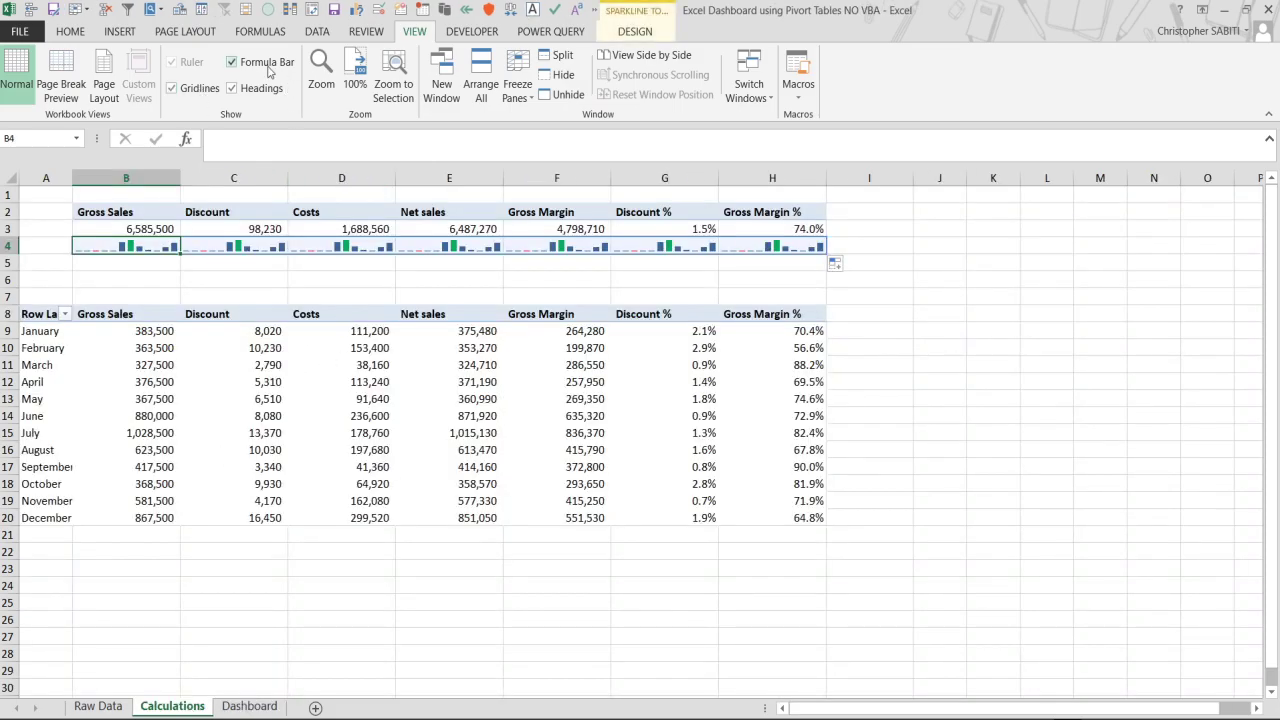
click(199, 89)
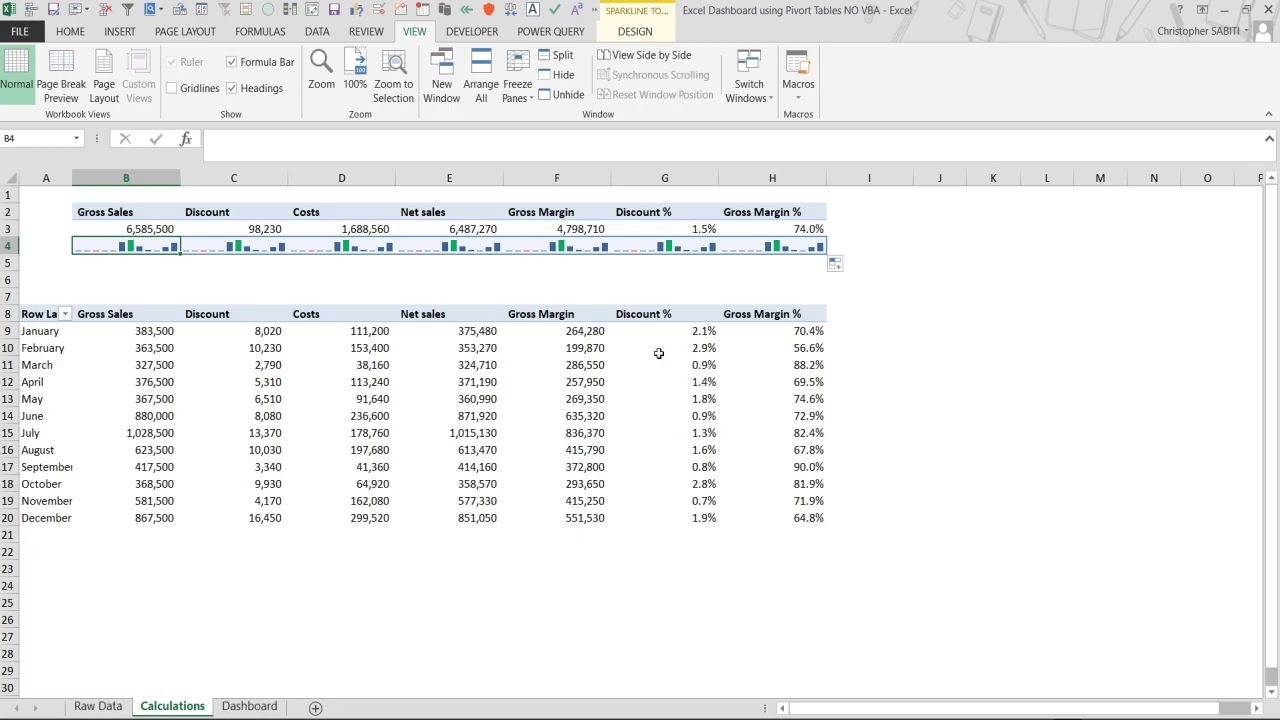
Draw a rounded rectangle banner about 34 cm wide and 2.1 cm high across A1:T5 on the Dashboard sheet.
click(245, 708)
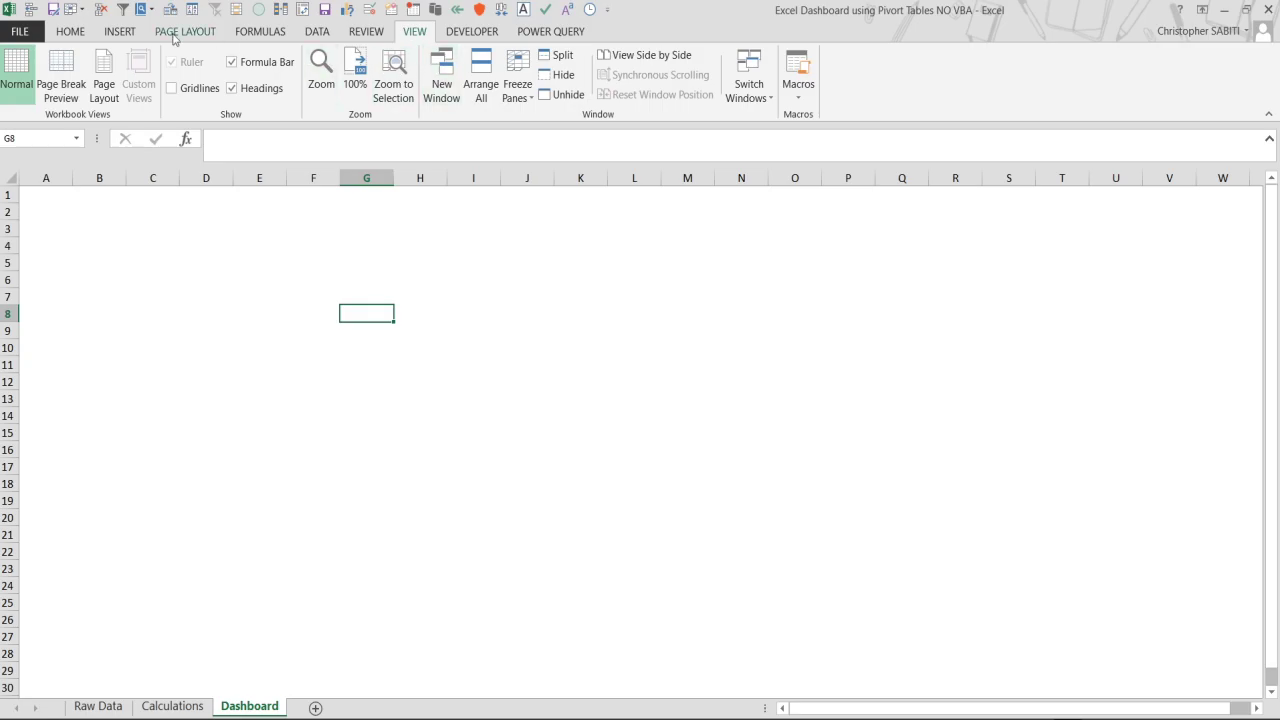
click(72, 33)
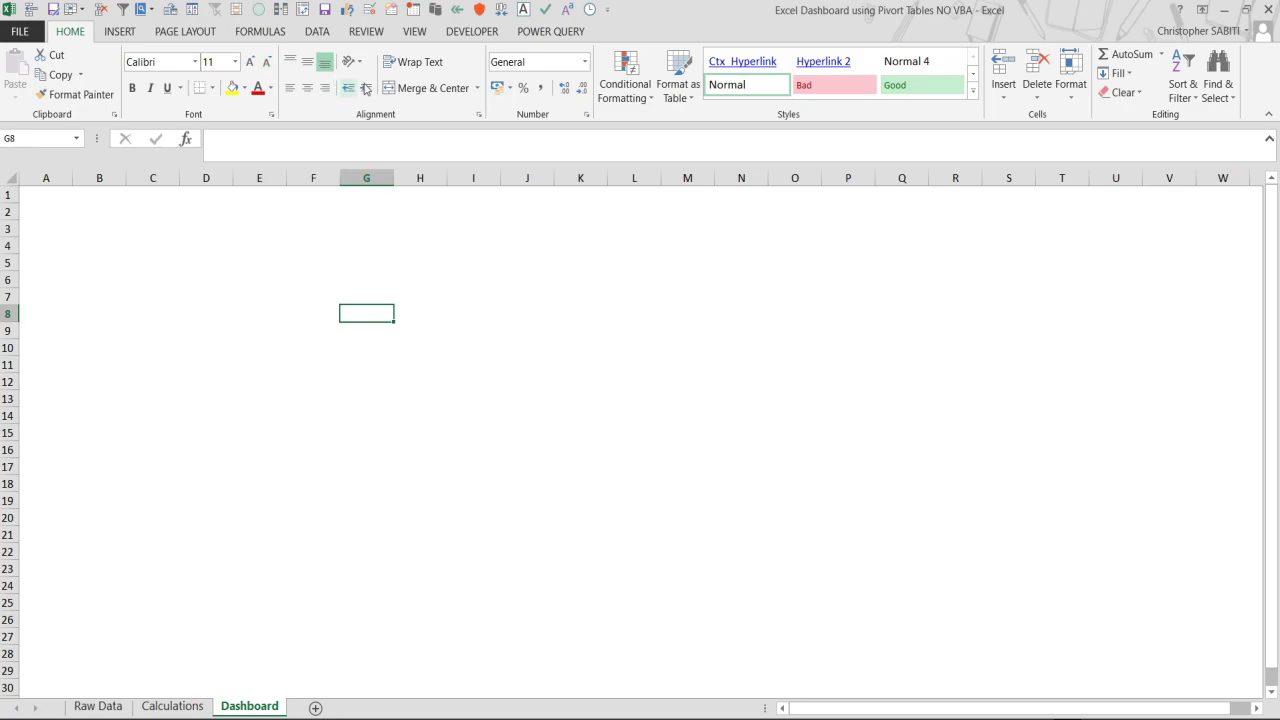
click(122, 33)
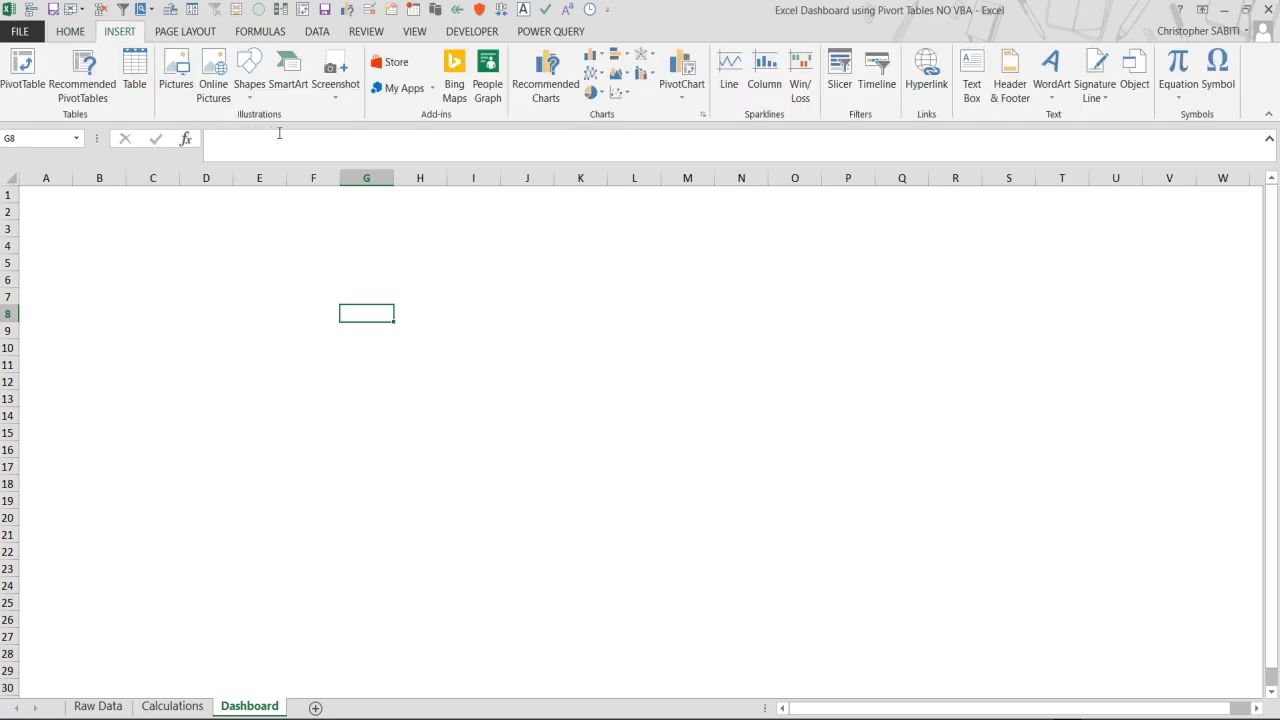
click(256, 100)
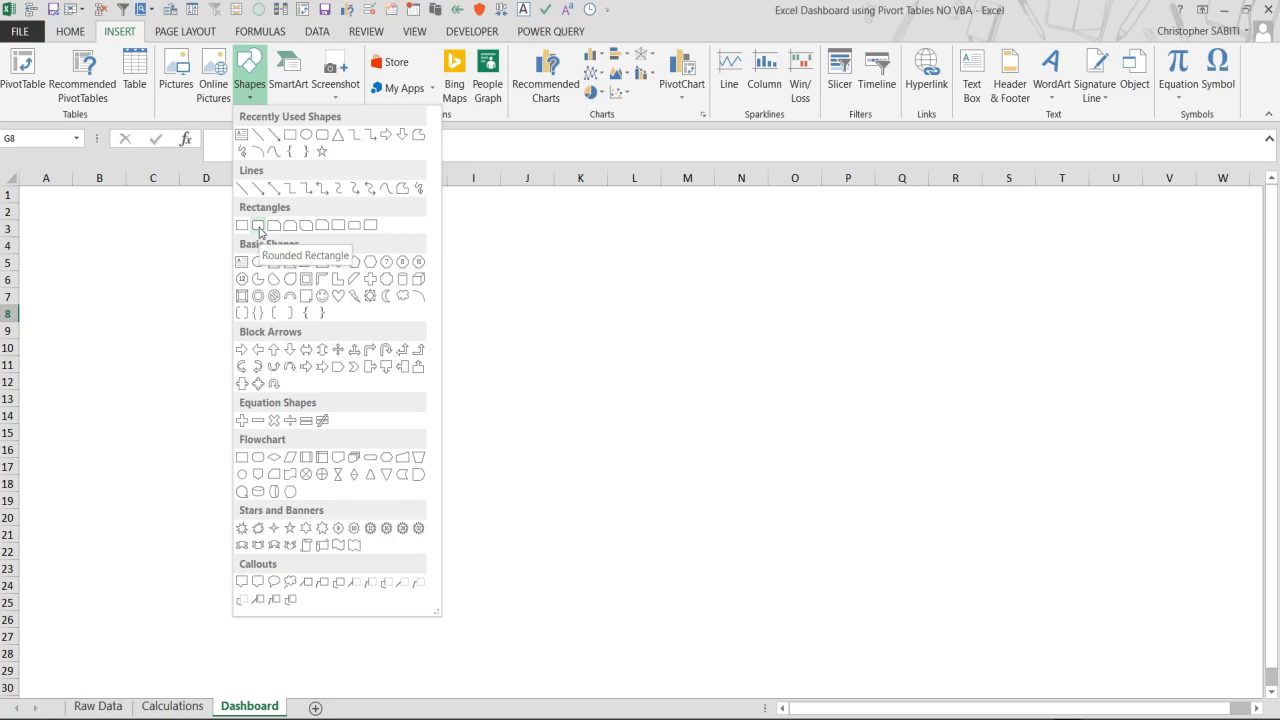
click(259, 228)
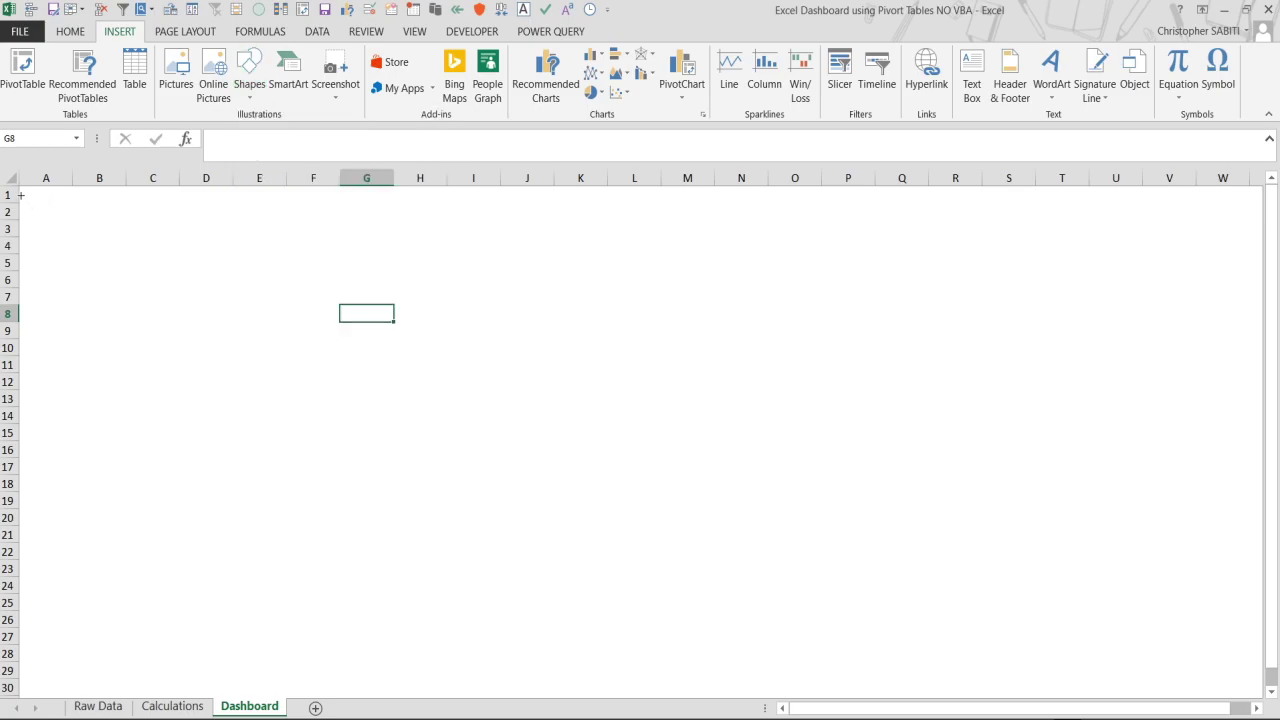
drag(21, 195, 1097, 266)
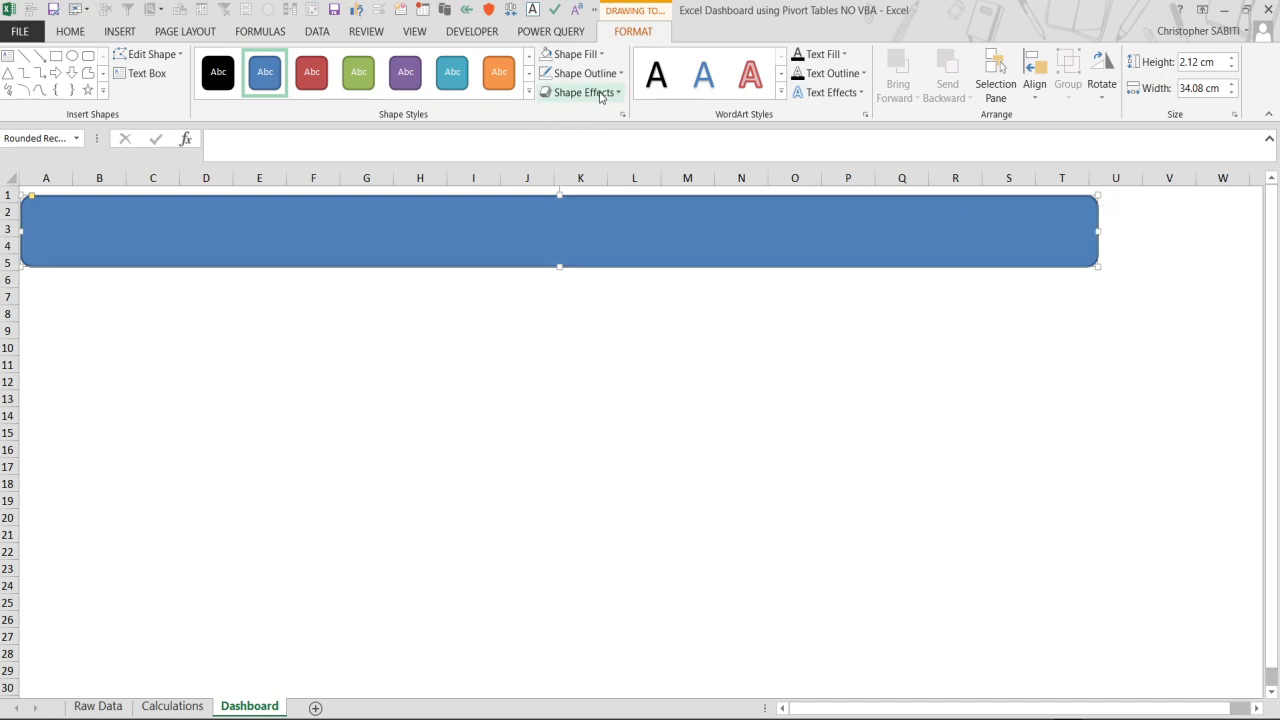
Remove the banner's outline and fill the rounded rectangle with green.
click(620, 74)
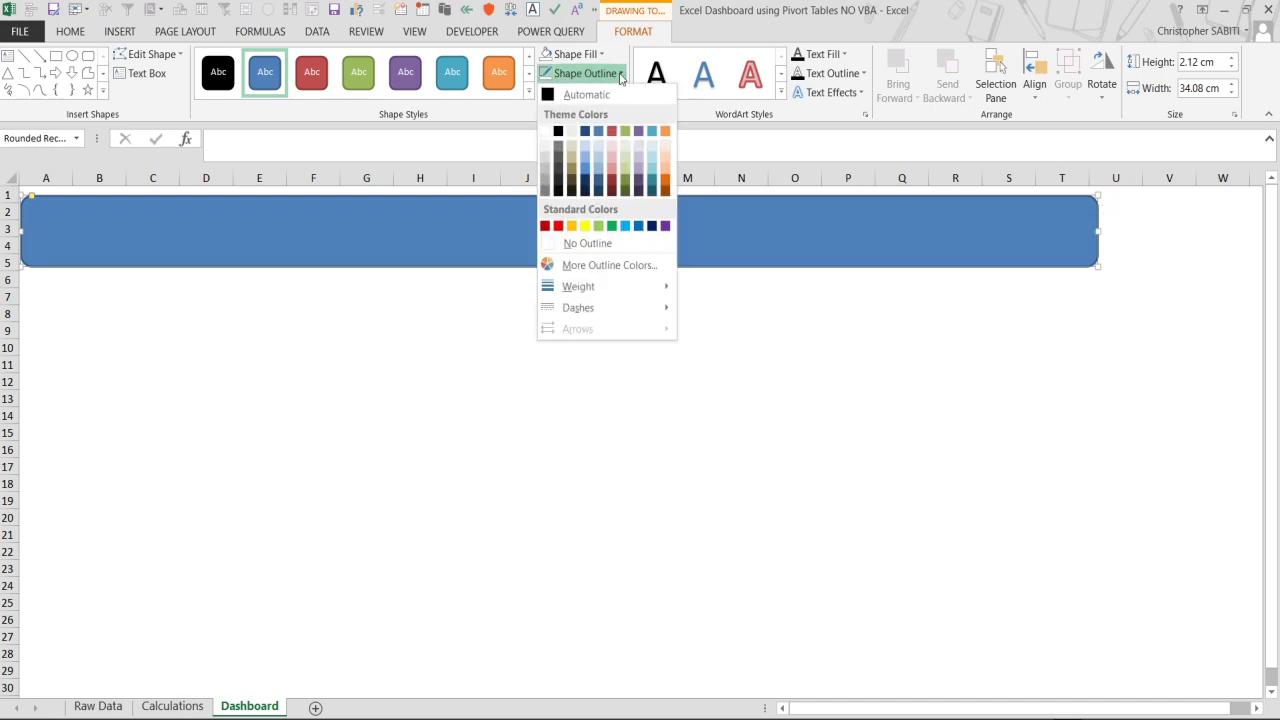
click(601, 244)
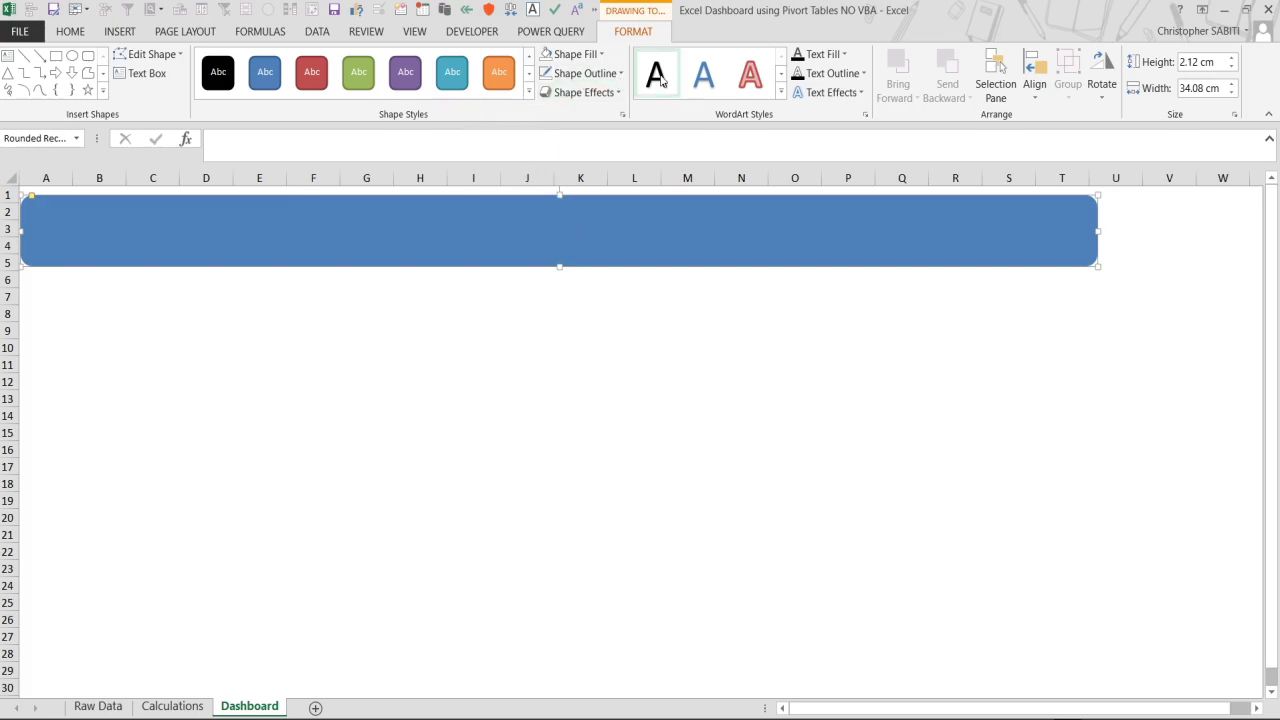
click(72, 31)
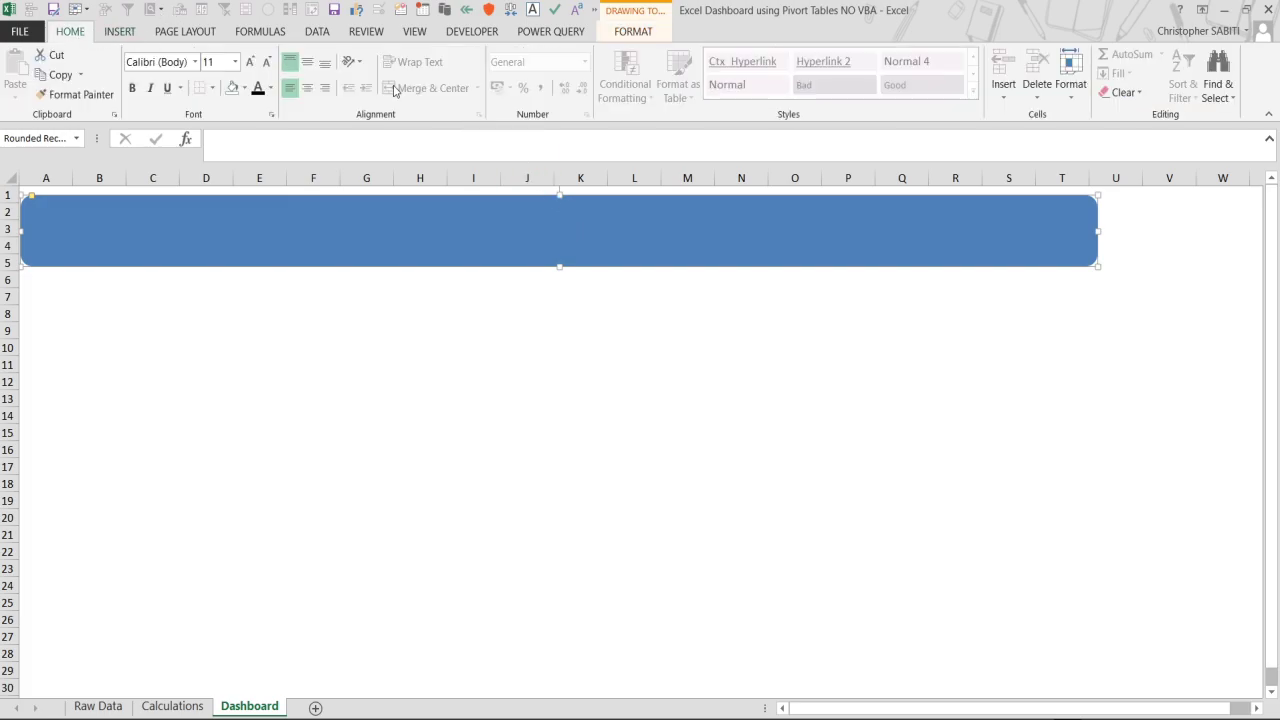
click(625, 33)
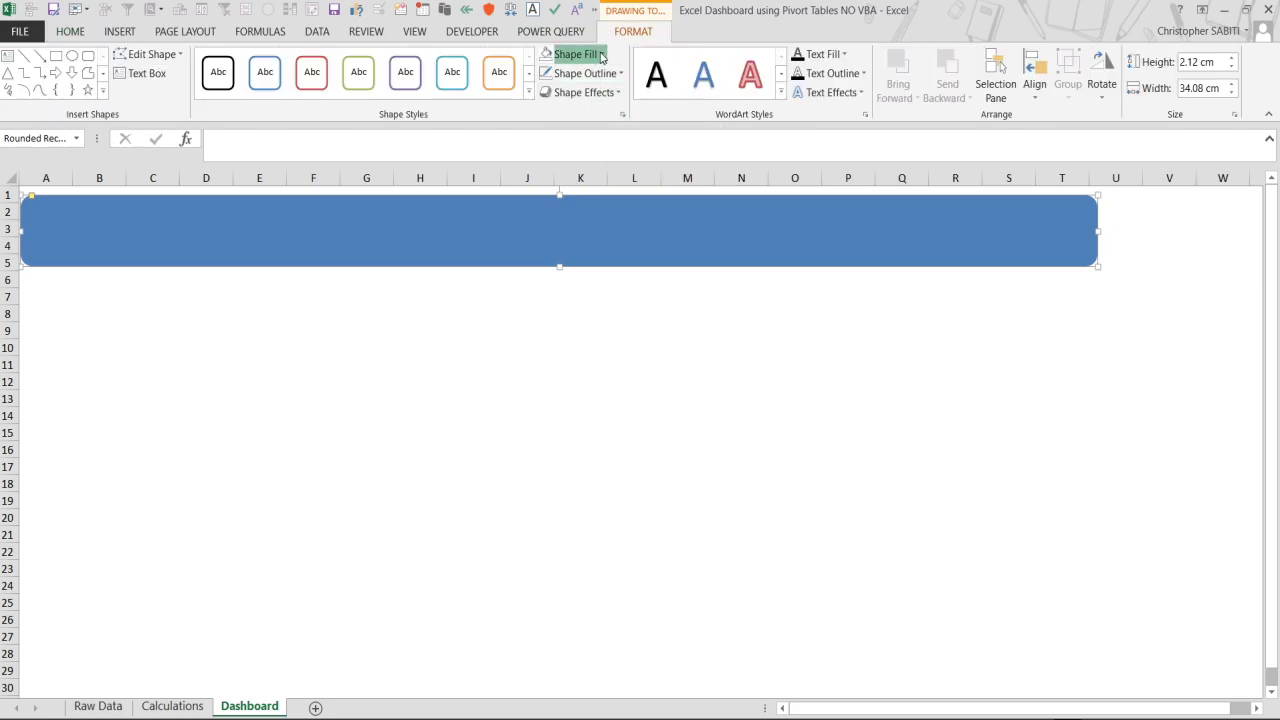
click(600, 55)
click(611, 207)
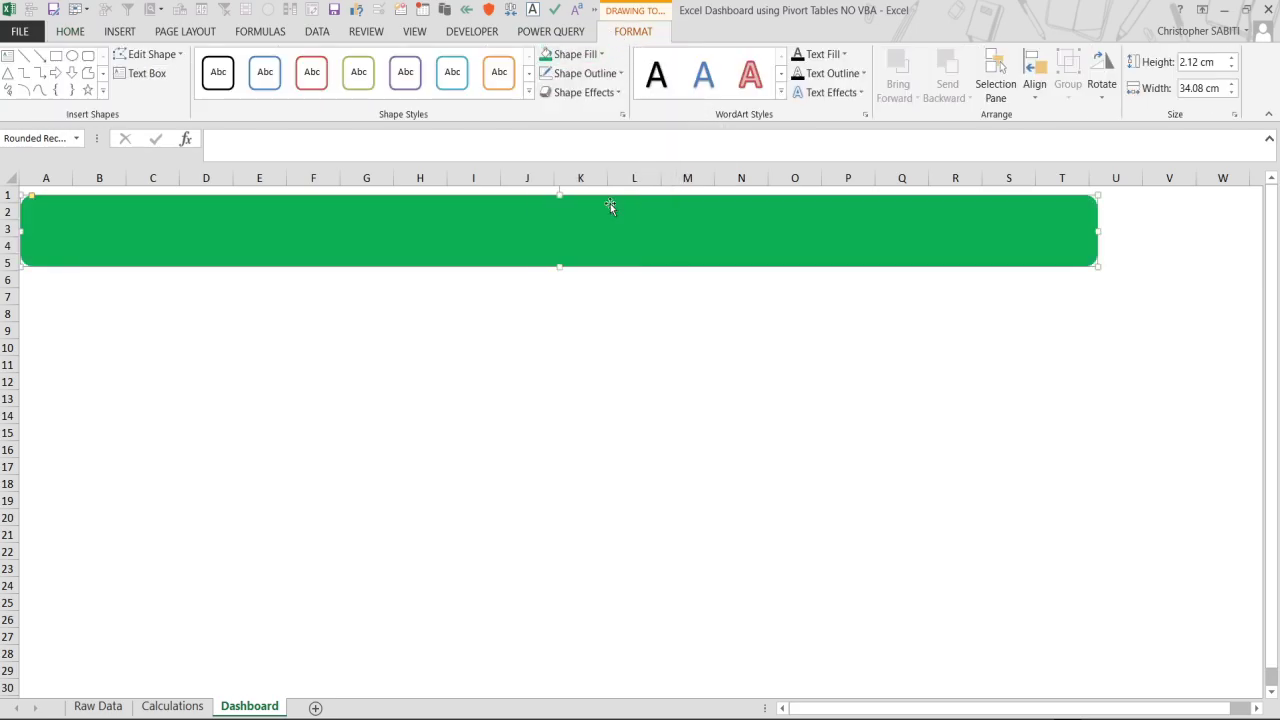
click(645, 328)
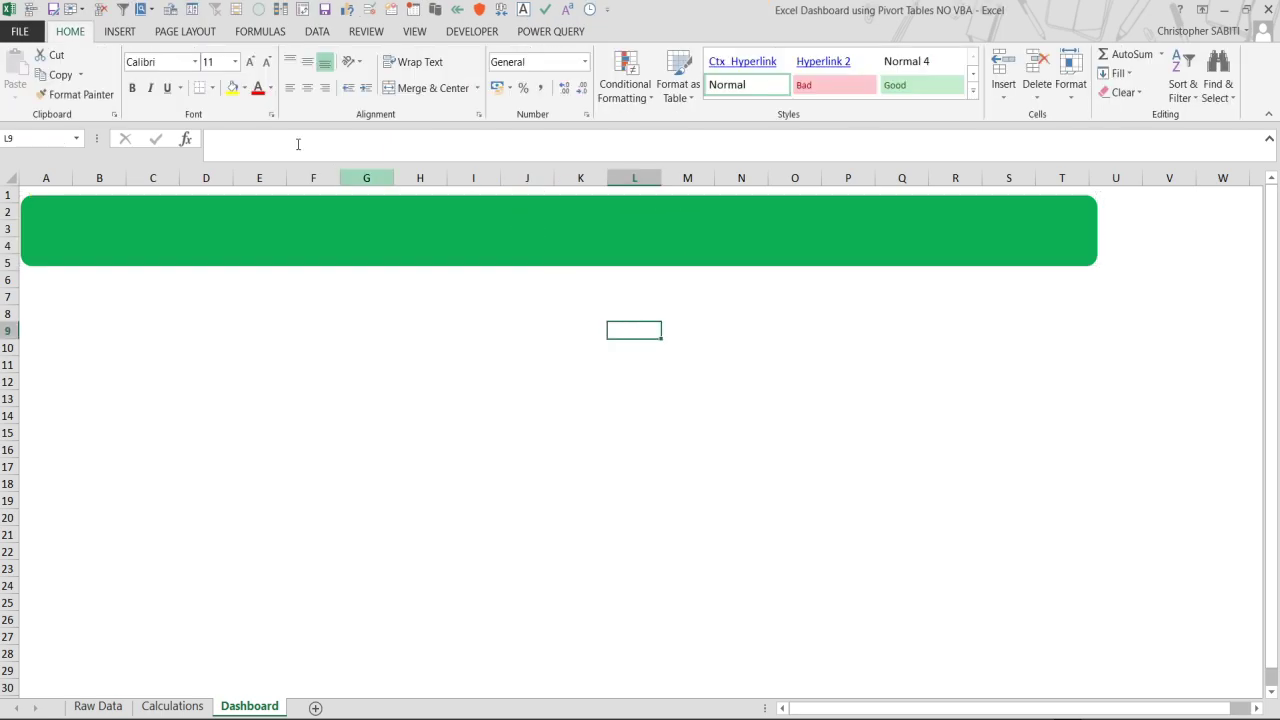
Insert WordArt in the plain black fill style on the Dashboard sheet with the text "Excel Dashboard Tutorial".
click(120, 33)
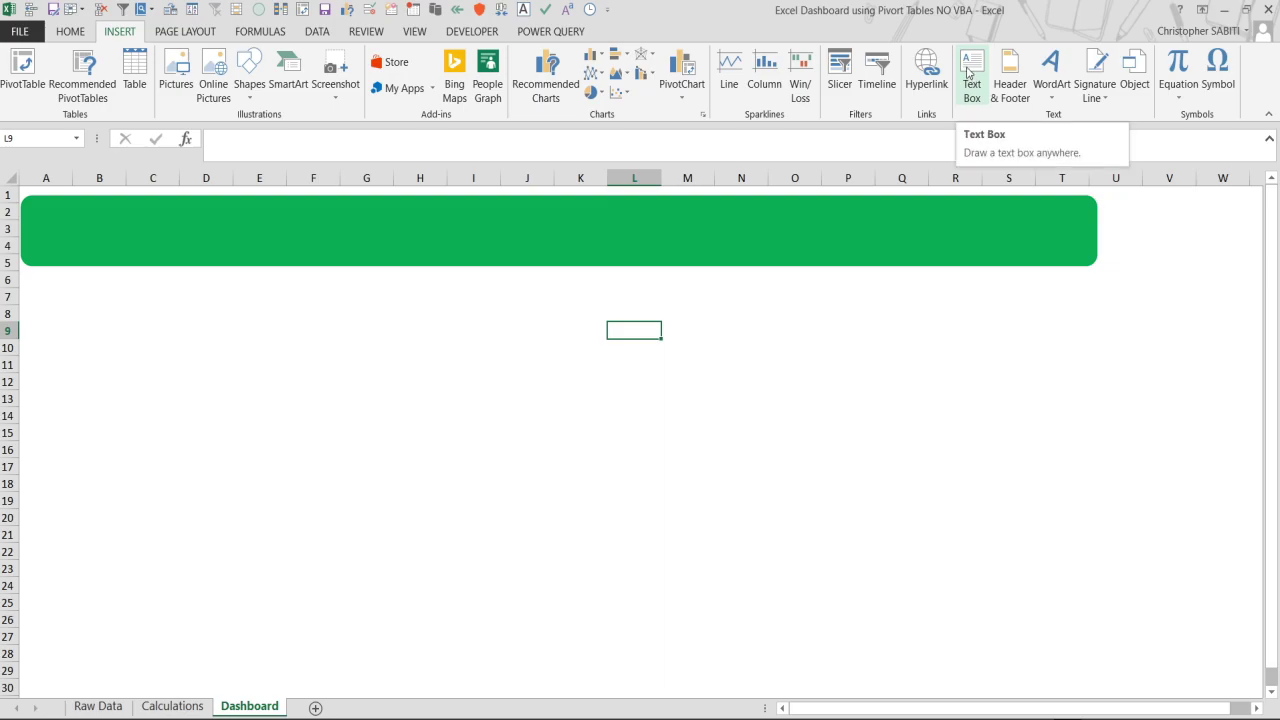
click(1051, 80)
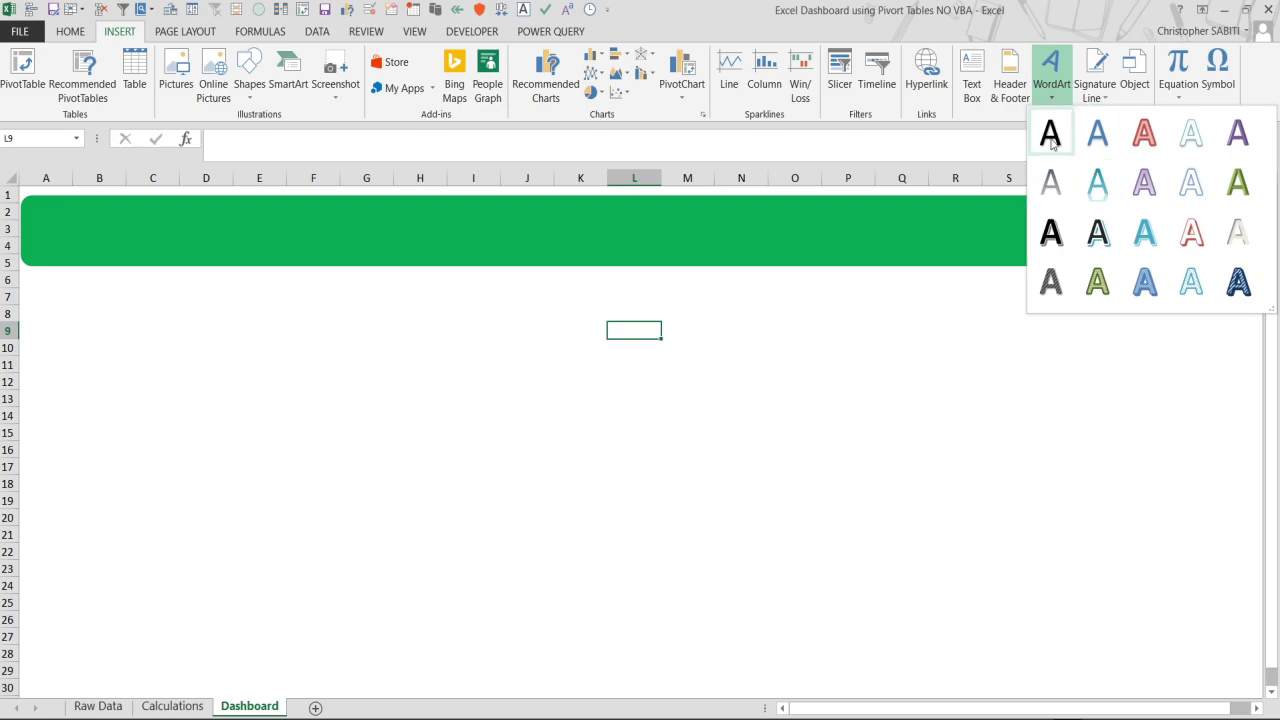
click(1051, 135)
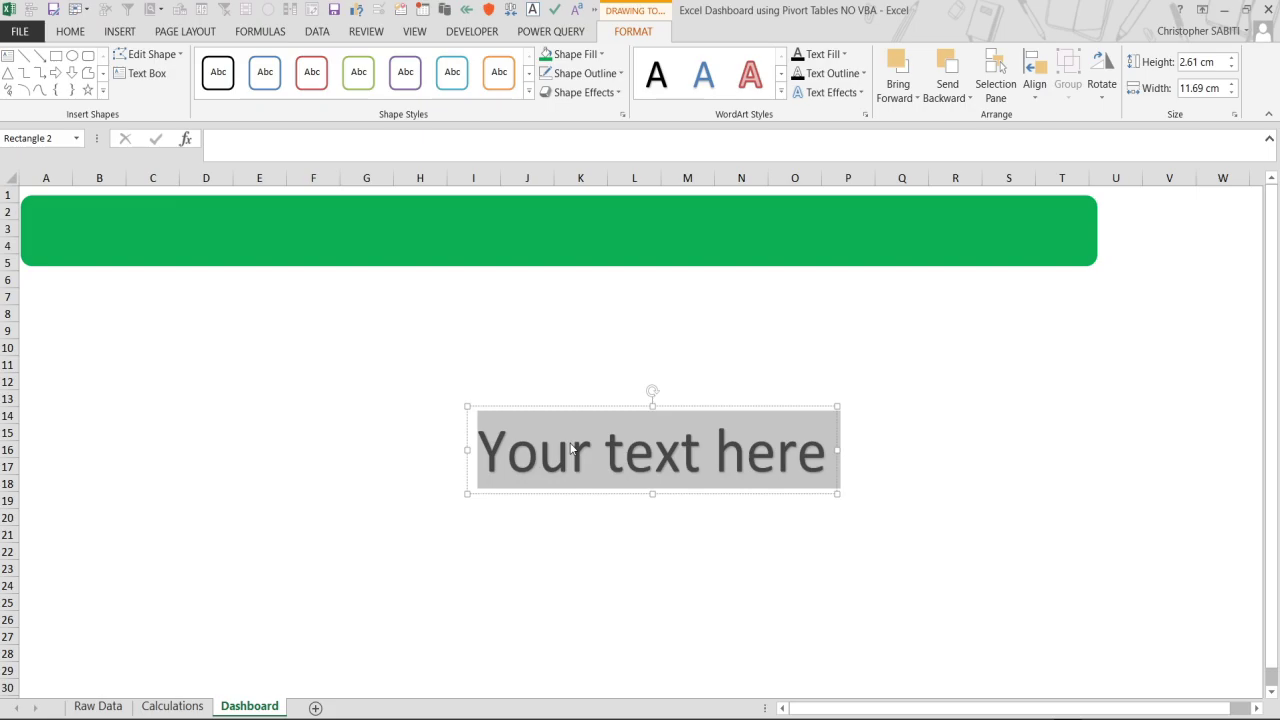
text(Exc)
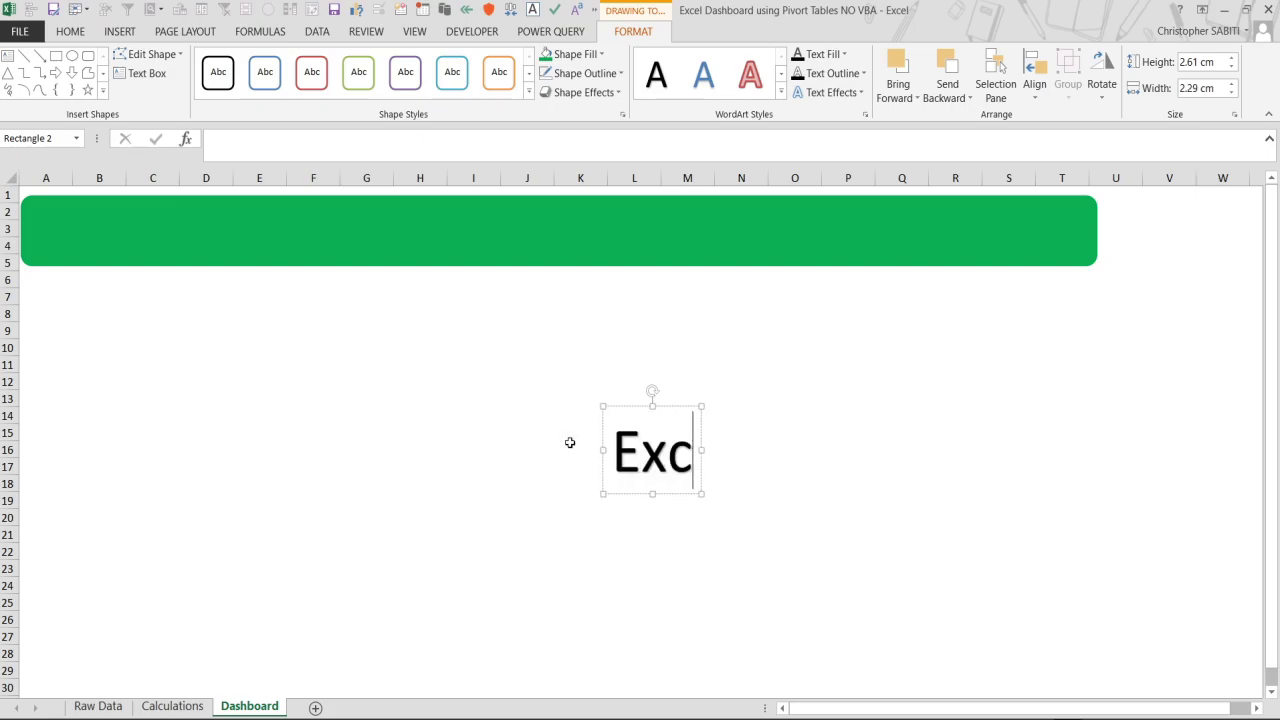
text(el )
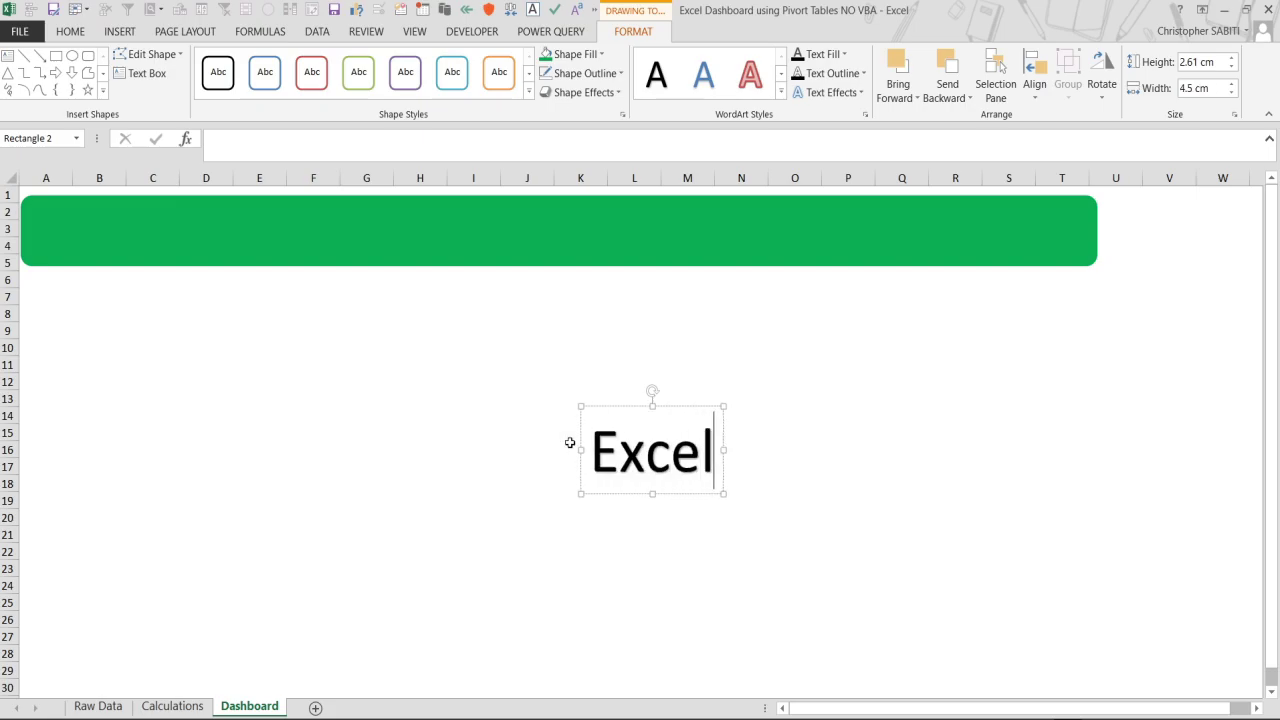
text(Das)
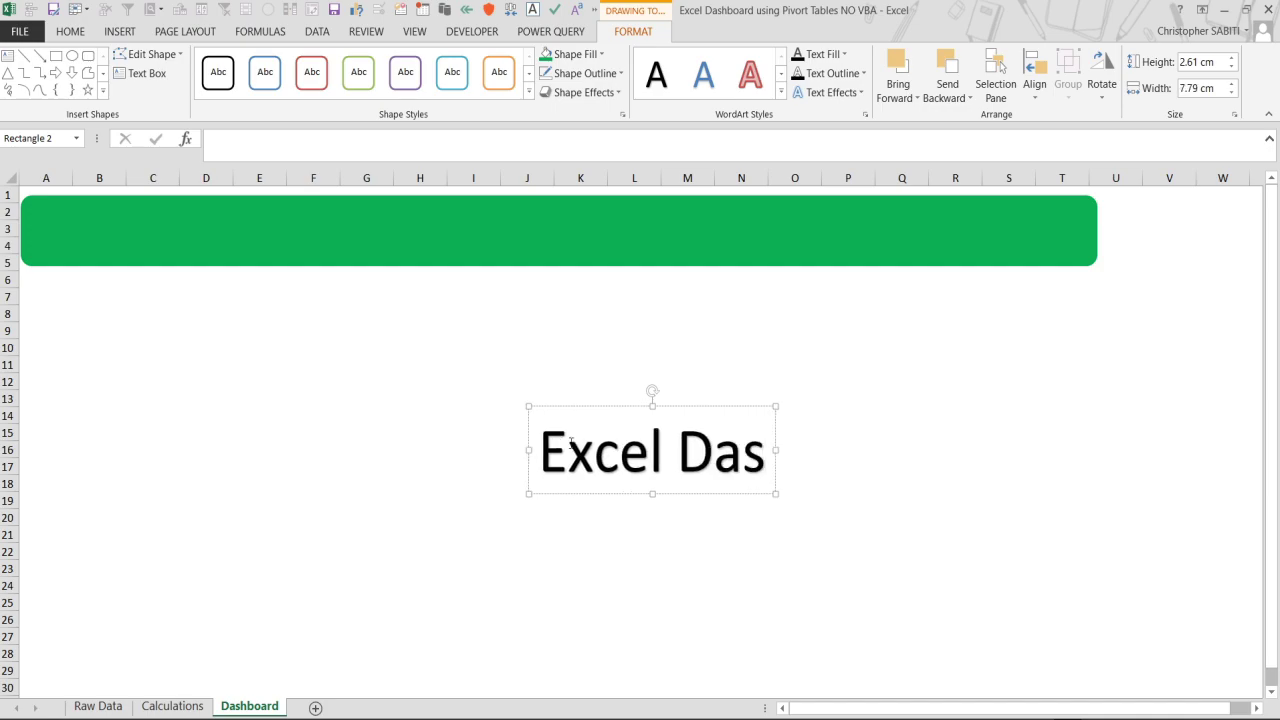
text(hb)
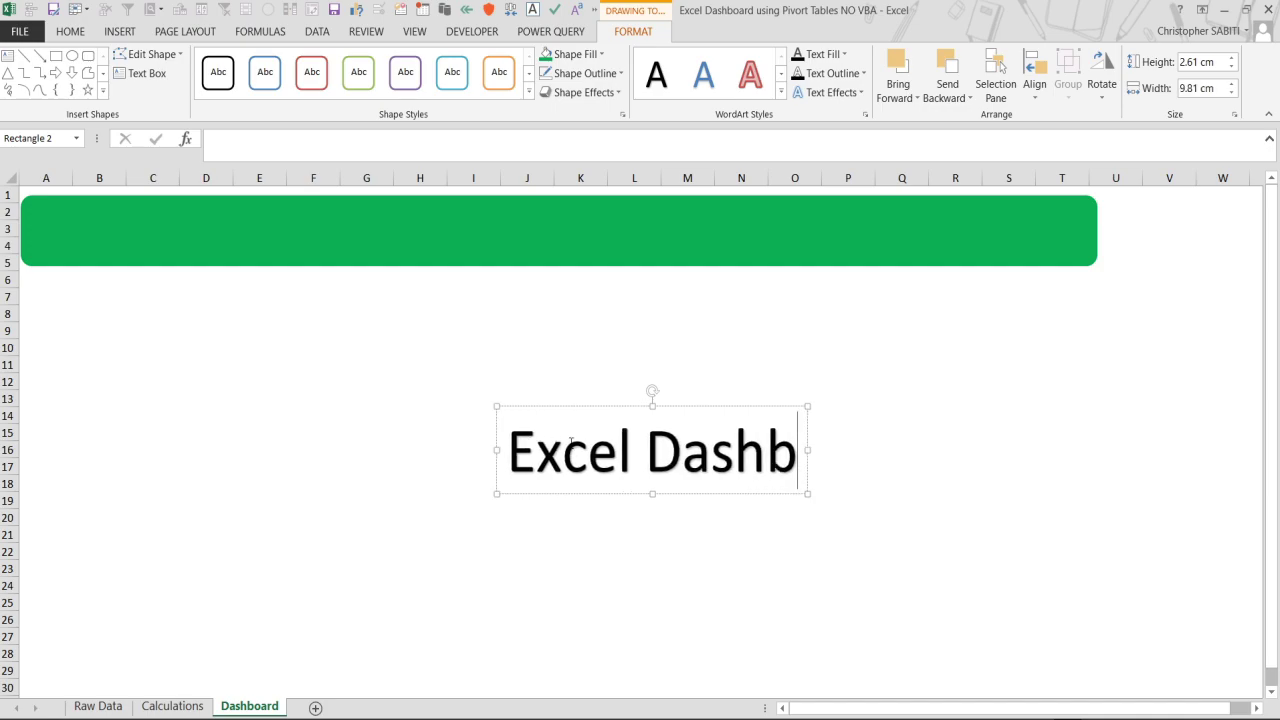
text(oa)
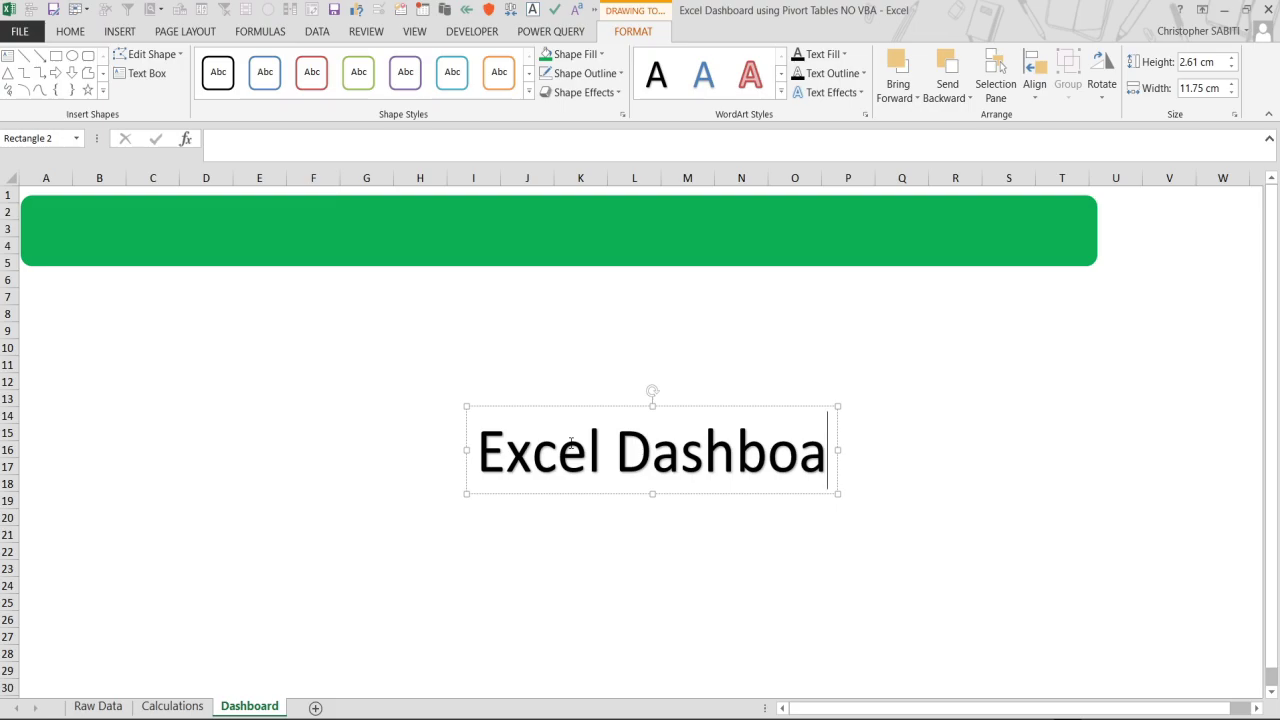
text(rd T)
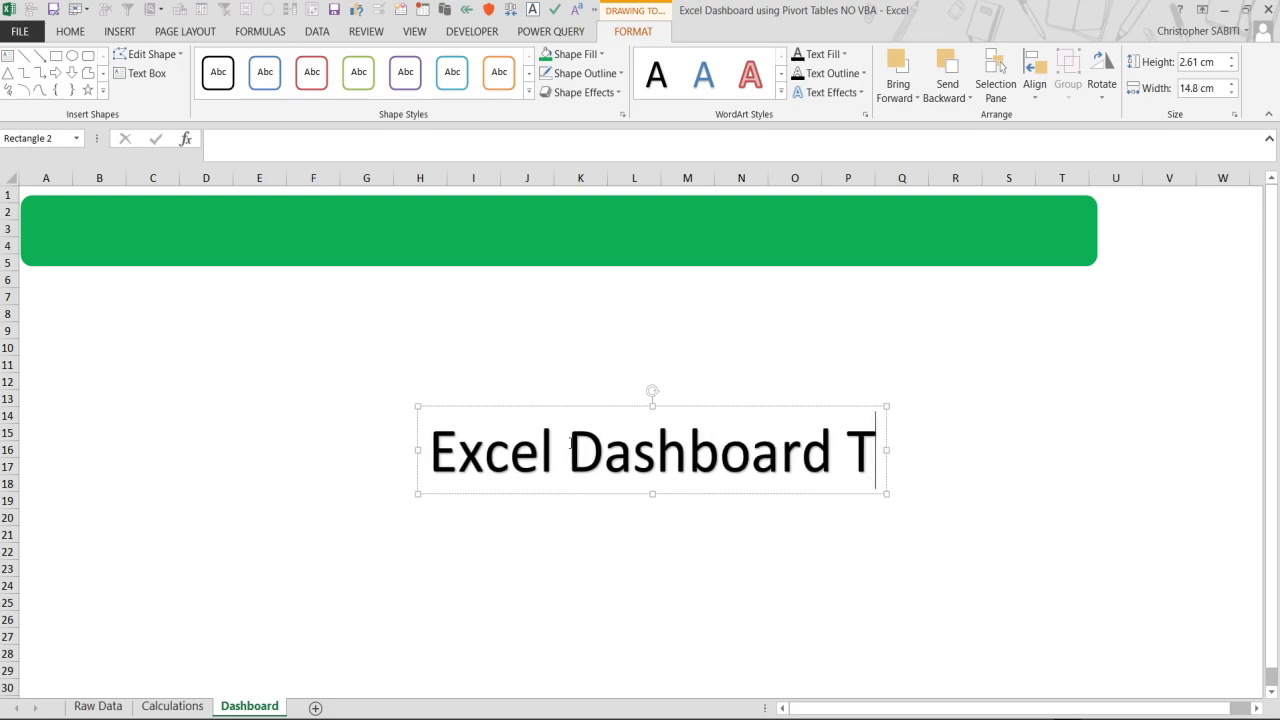
text(utor)
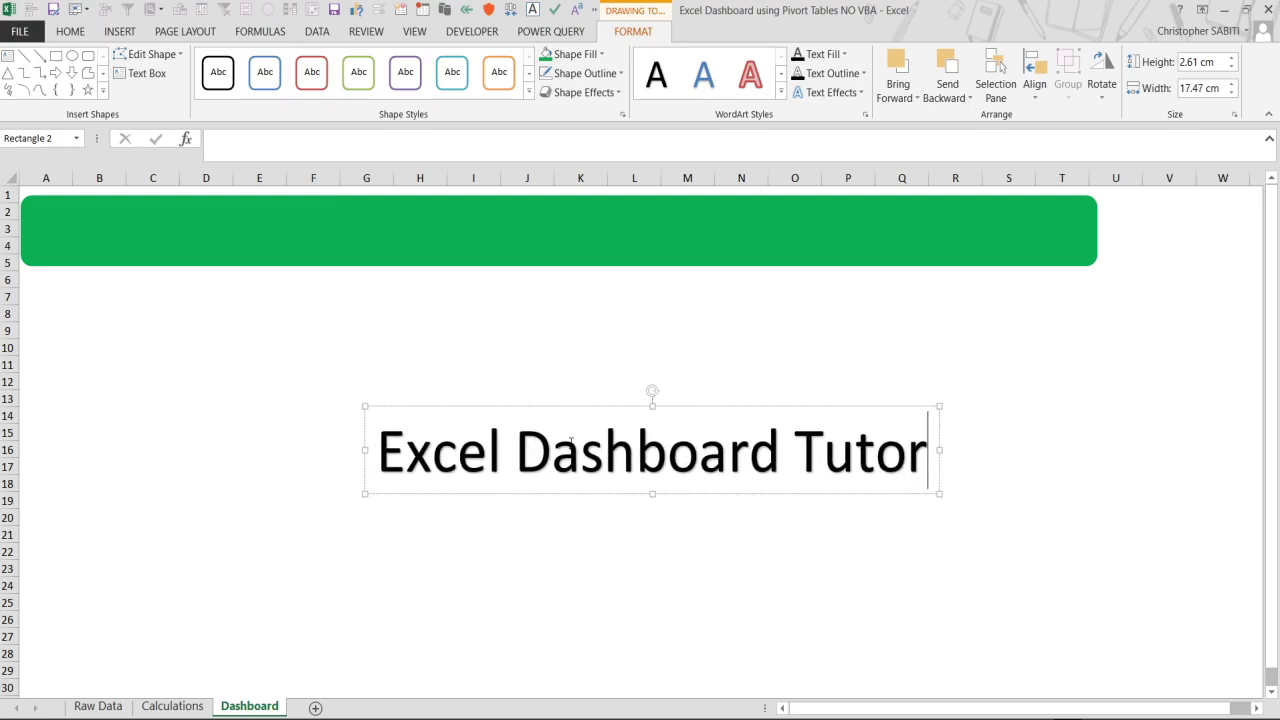
text(ial)
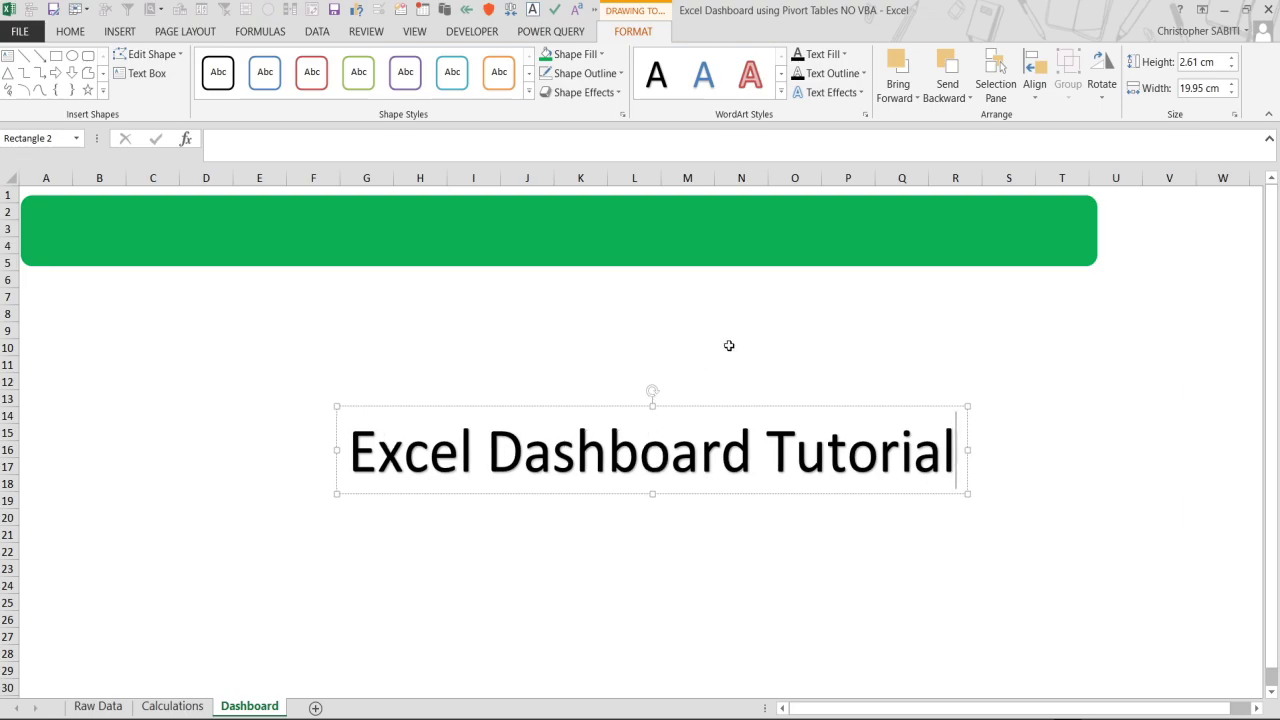
Reduce the WordArt title's font size to 48 and move it onto the green banner, spanning about columns E to O.
click(940, 446)
key(ctrl+a)
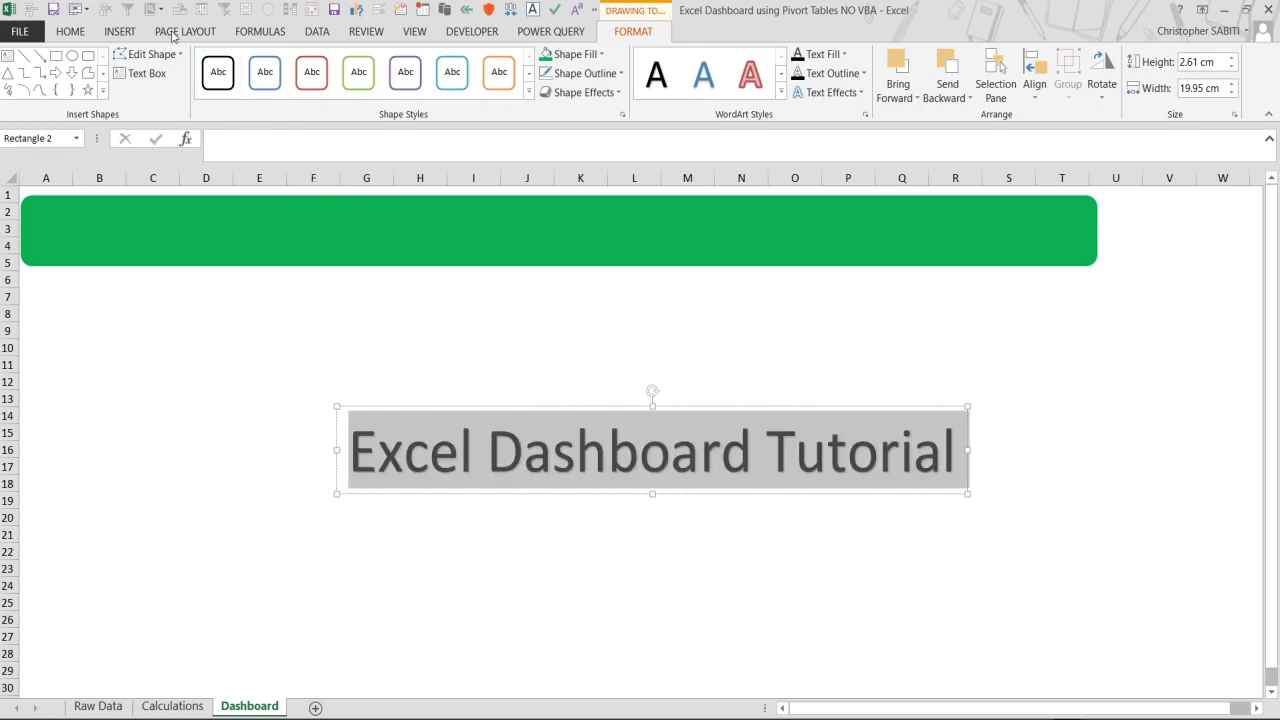
click(71, 33)
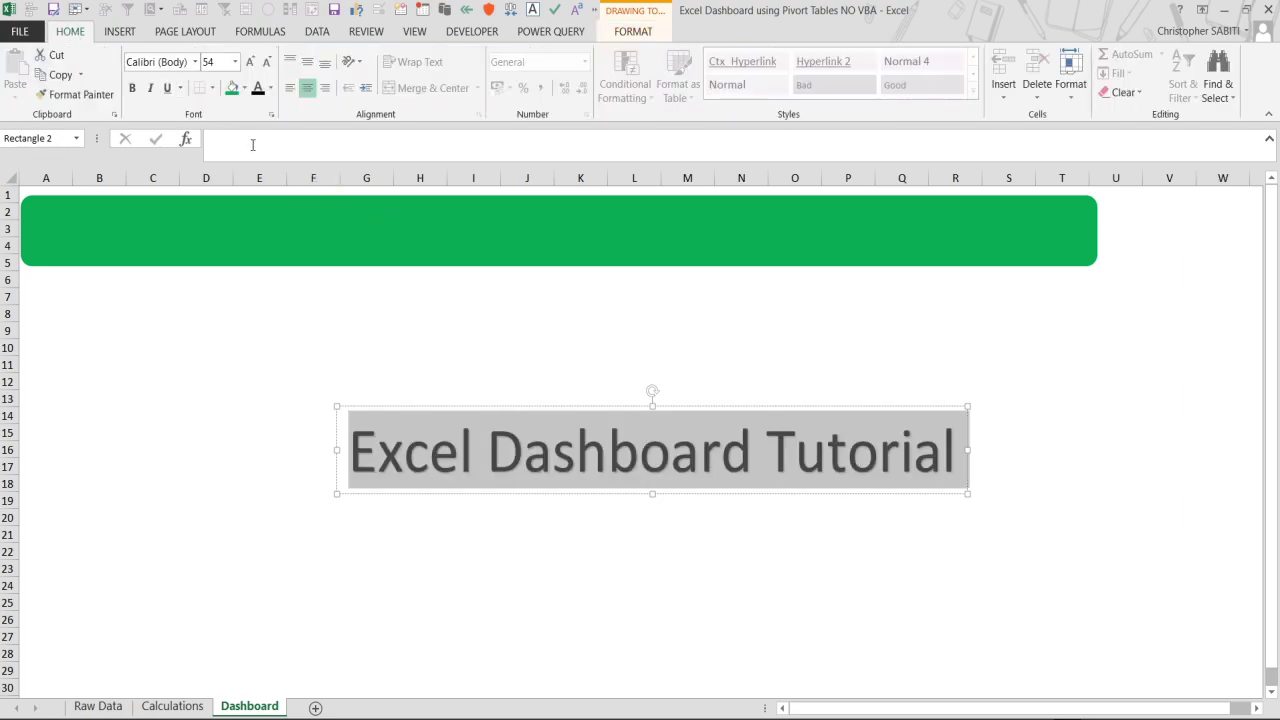
click(250, 62)
click(267, 64)
click(267, 64)
click(267, 64)
drag(526, 408, 400, 192)
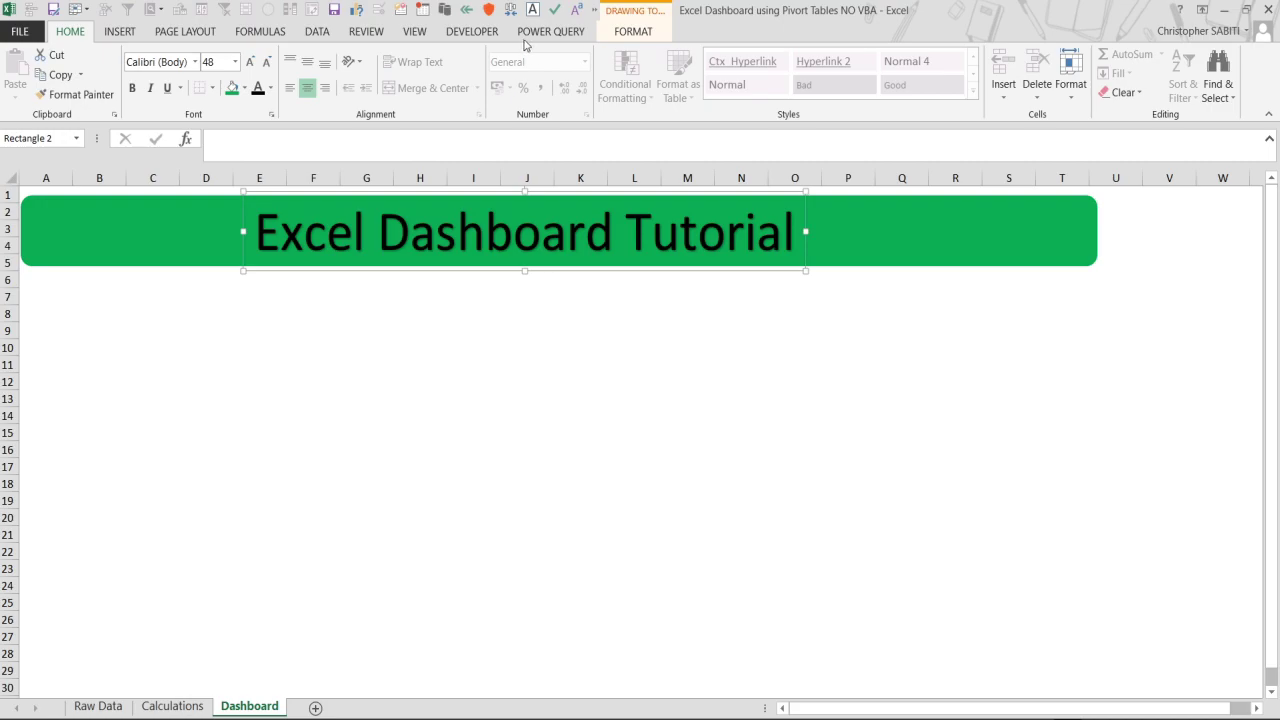
Change the font colour of the WordArt title on the banner to white.
click(270, 88)
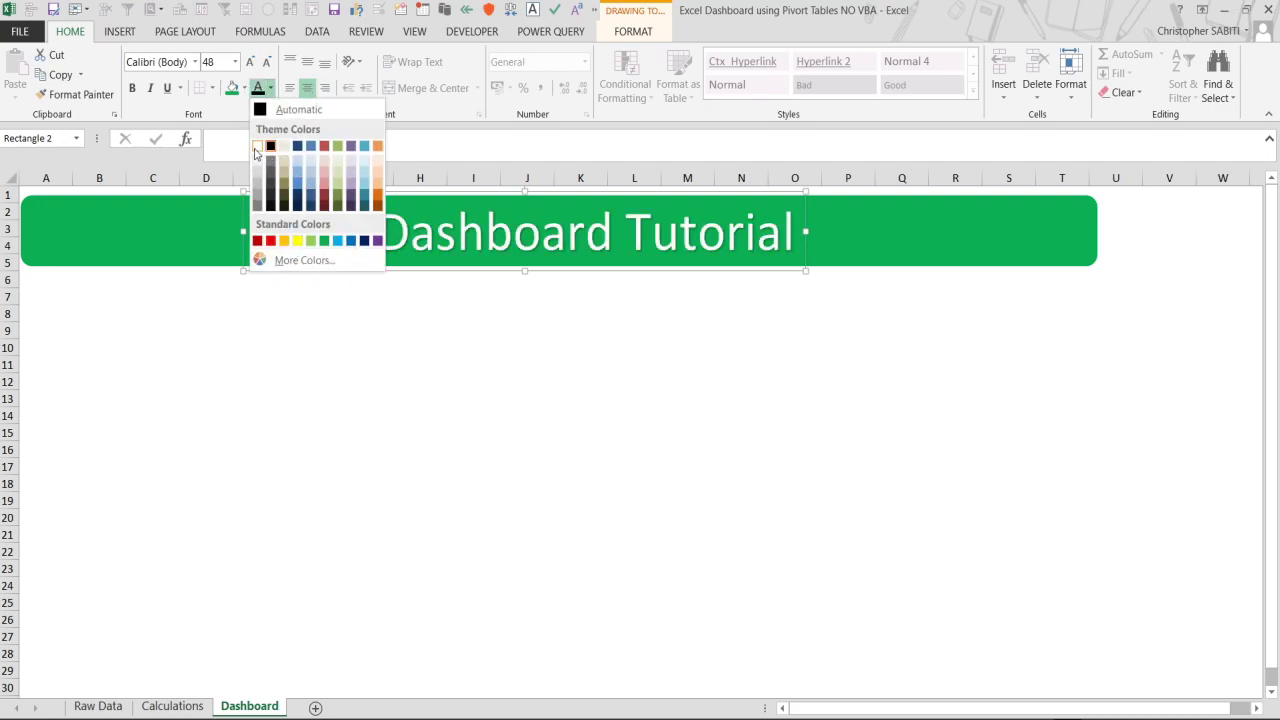
click(381, 292)
key(Escape)
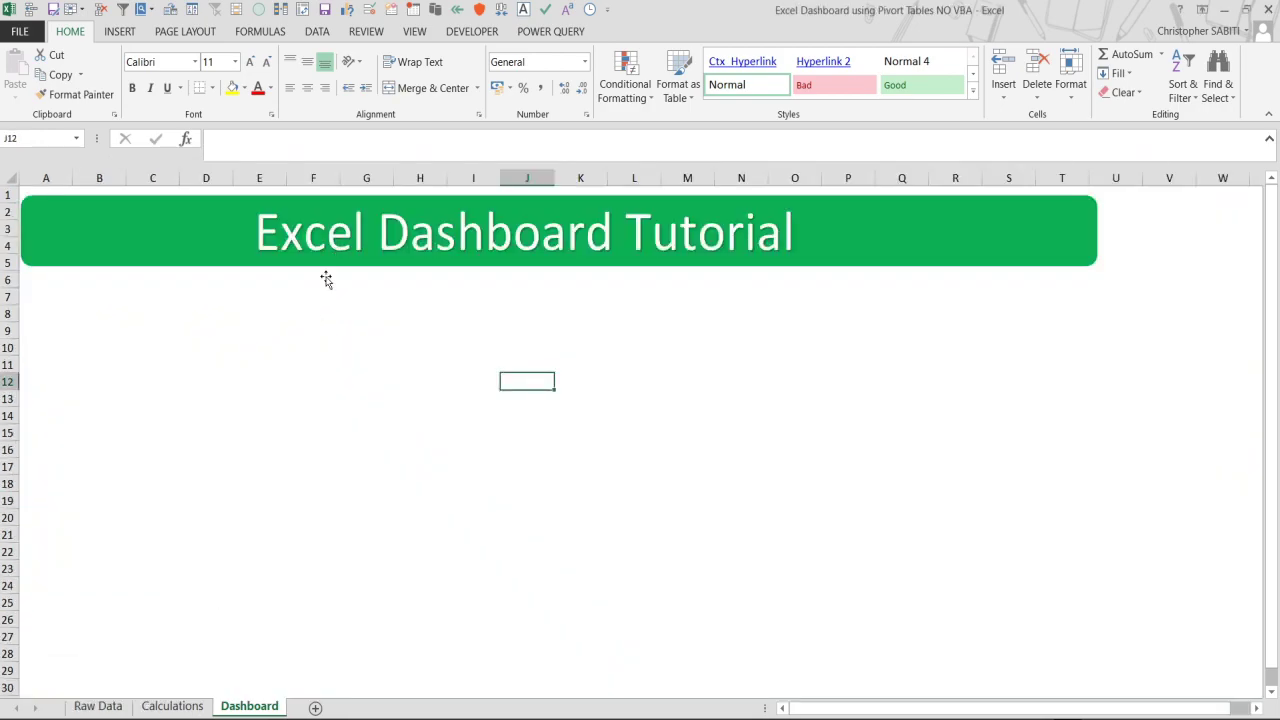
click(342, 380)
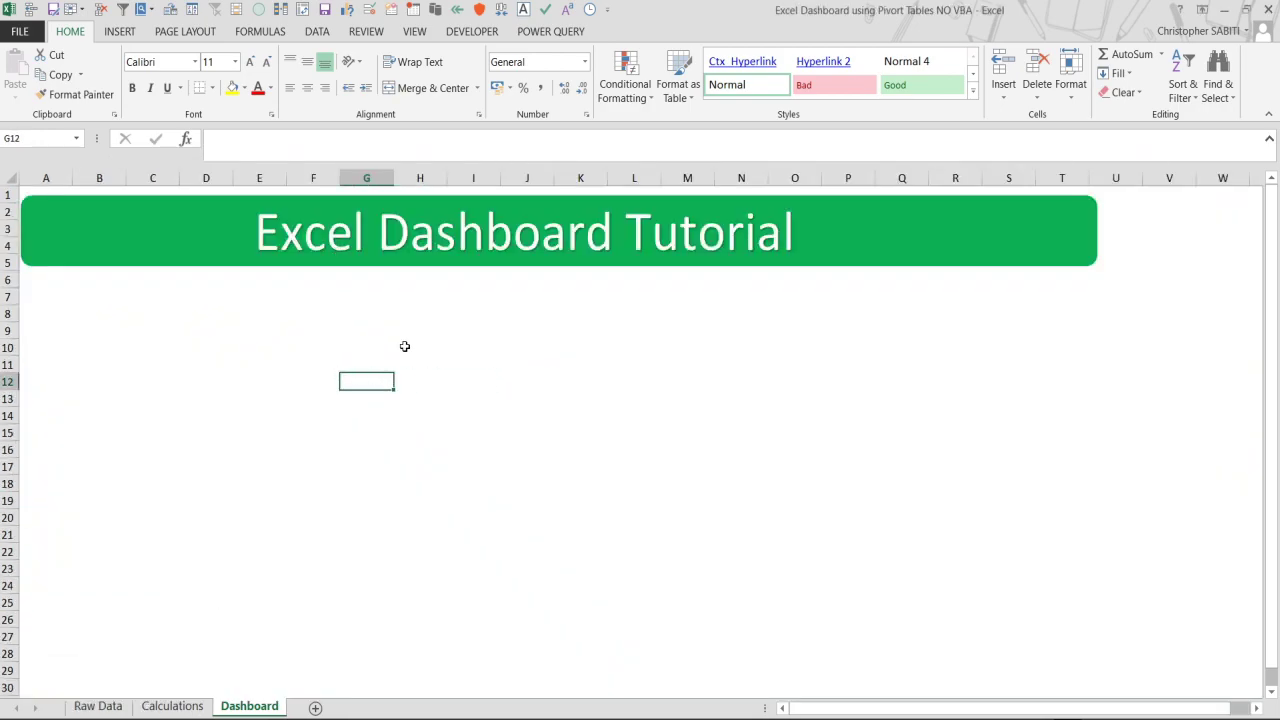
Draw a rounded rectangle about 5.4 cm wide and 2.9 cm high below the banner and give it the pale, translucent preset shape effect.
click(127, 35)
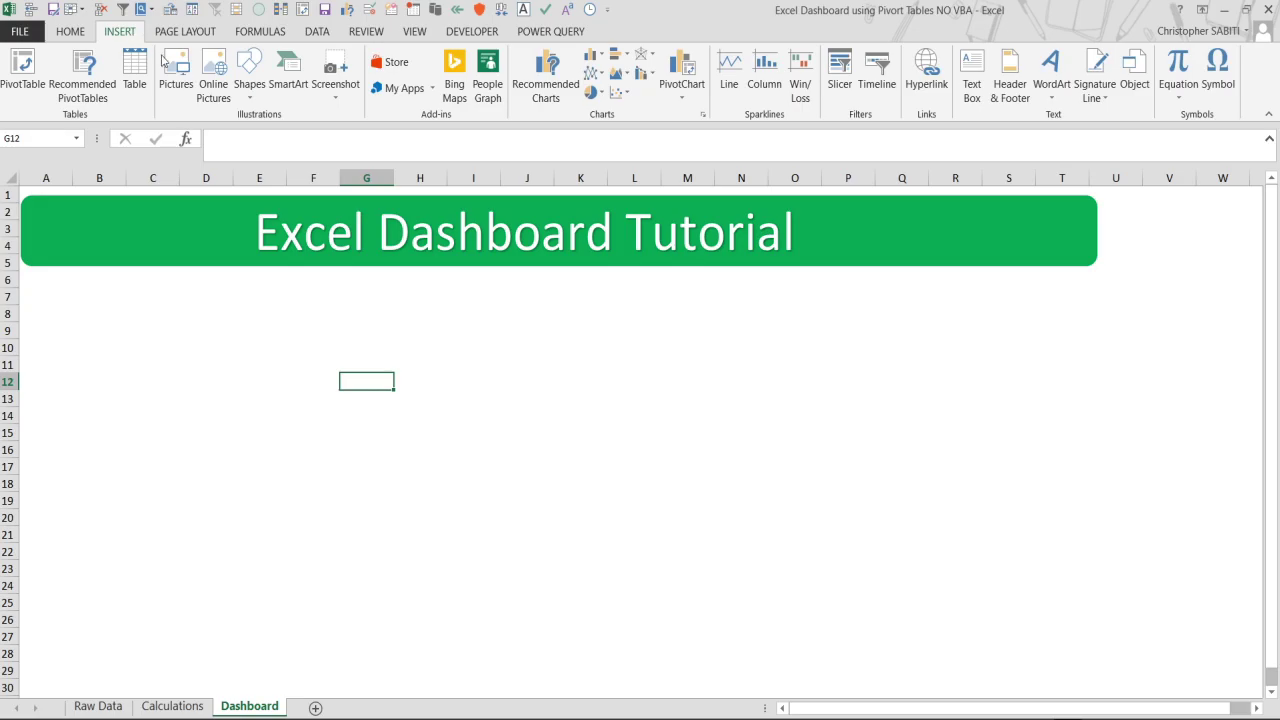
click(254, 100)
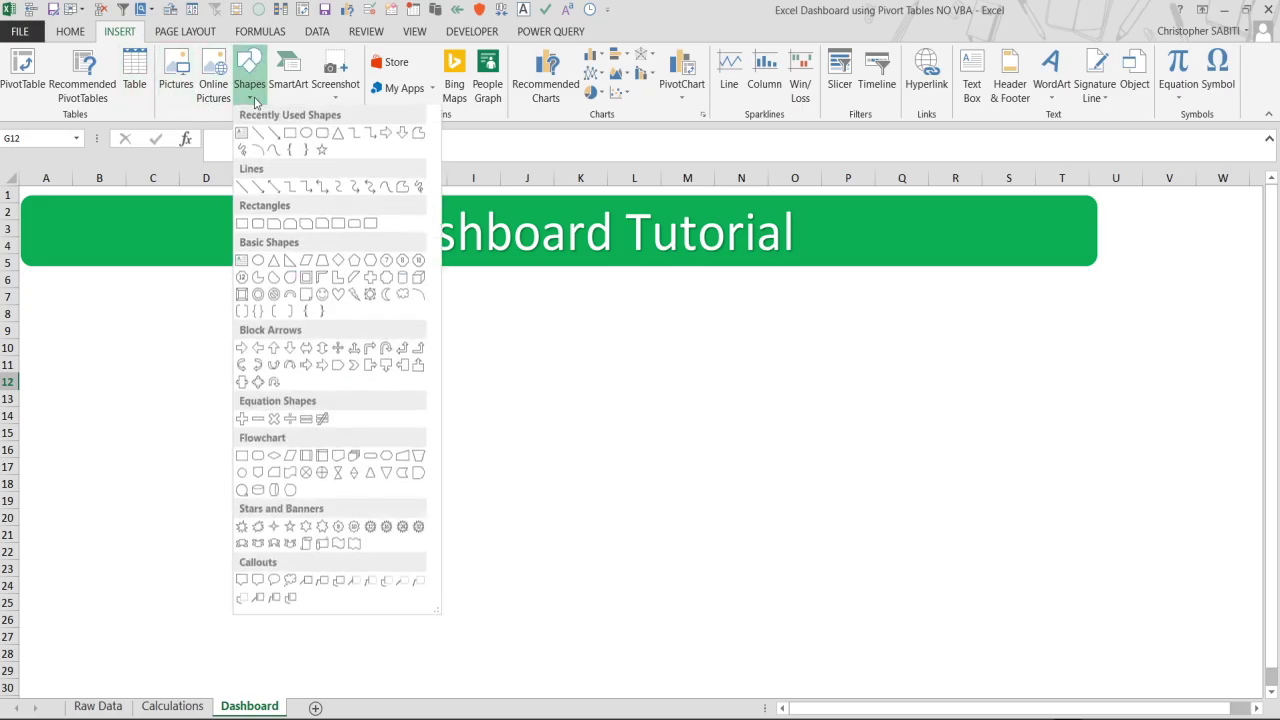
click(264, 227)
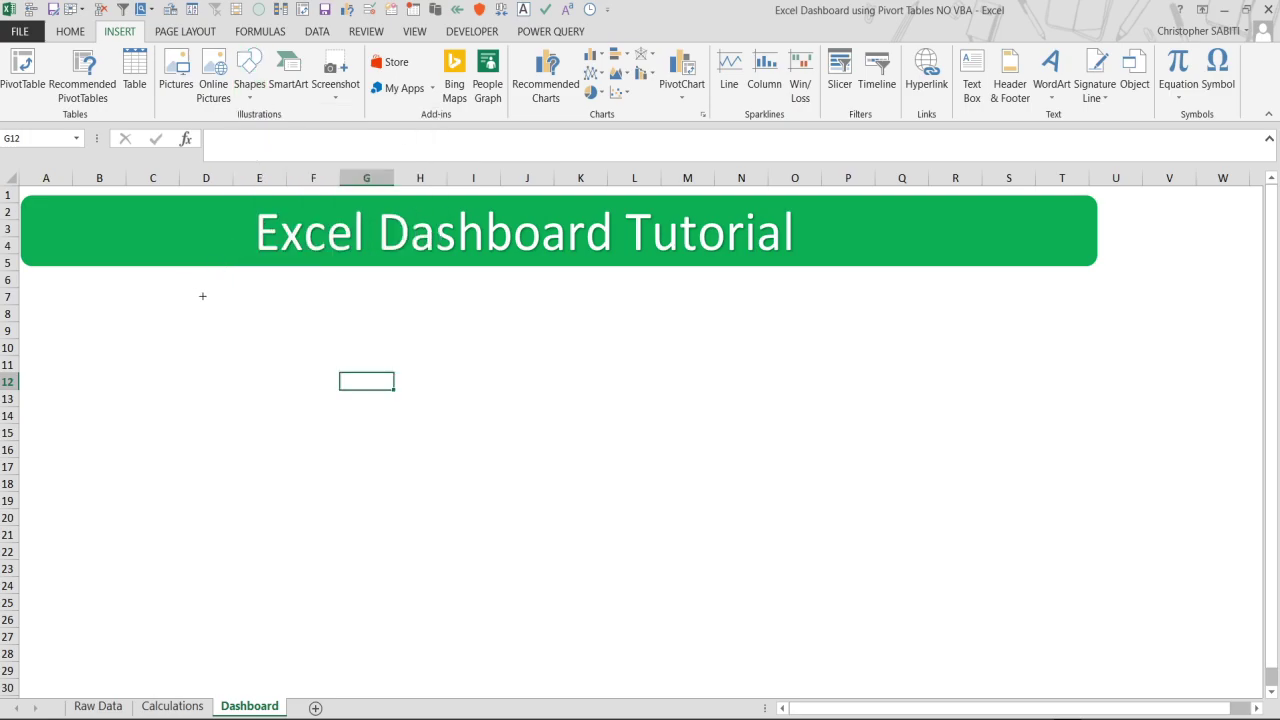
mouse_move(267, 279)
mouse_down()
mouse_move(337, 334)
mouse_move(441, 376)
mouse_up()
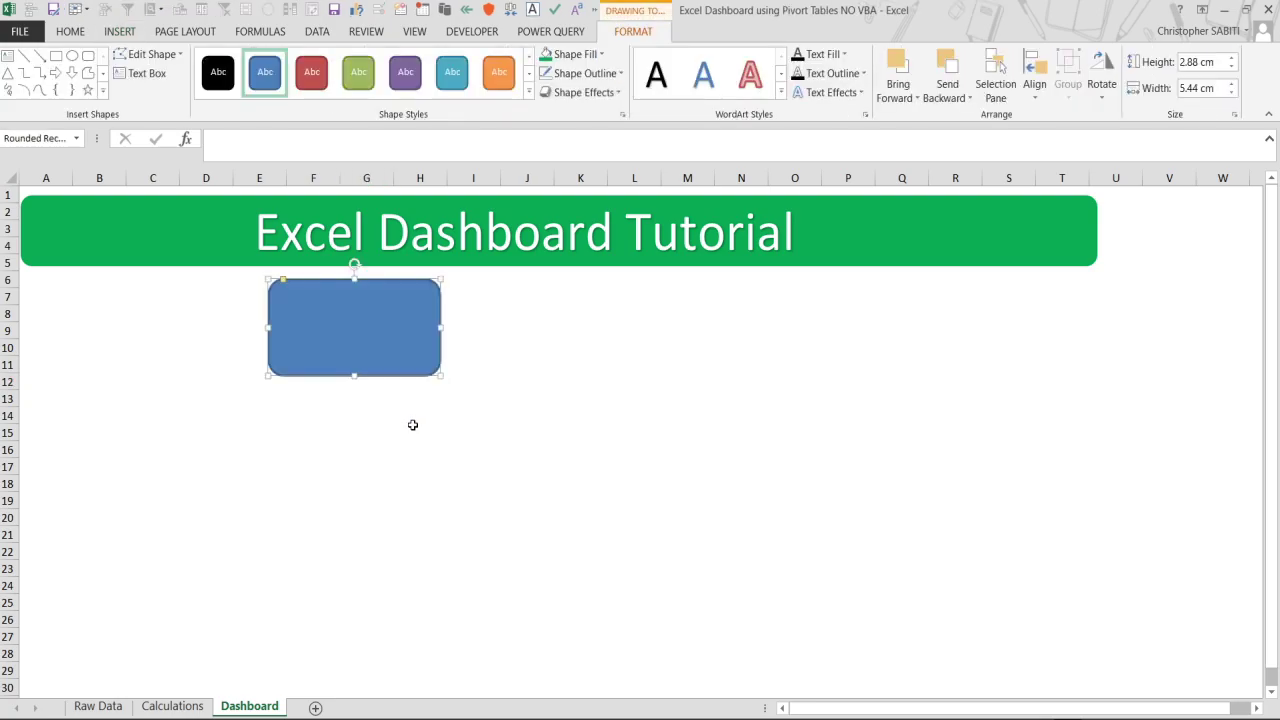
click(619, 96)
mouse_move(617, 124)
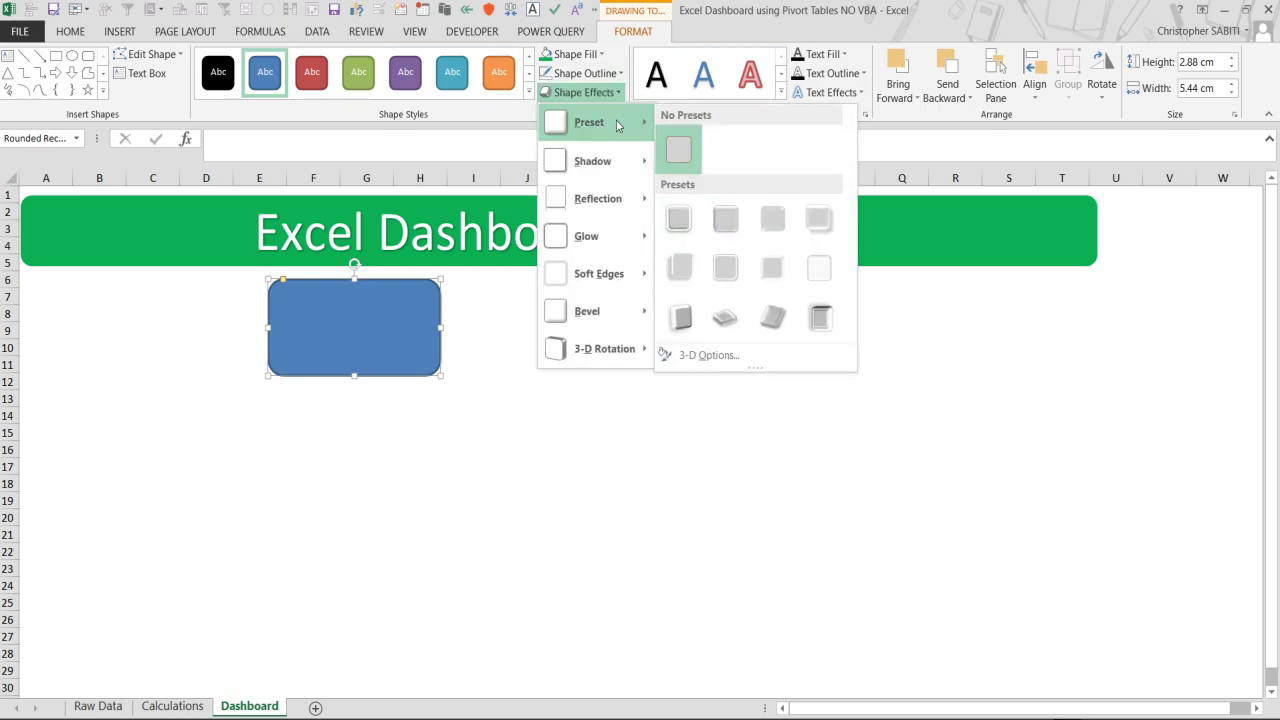
click(817, 268)
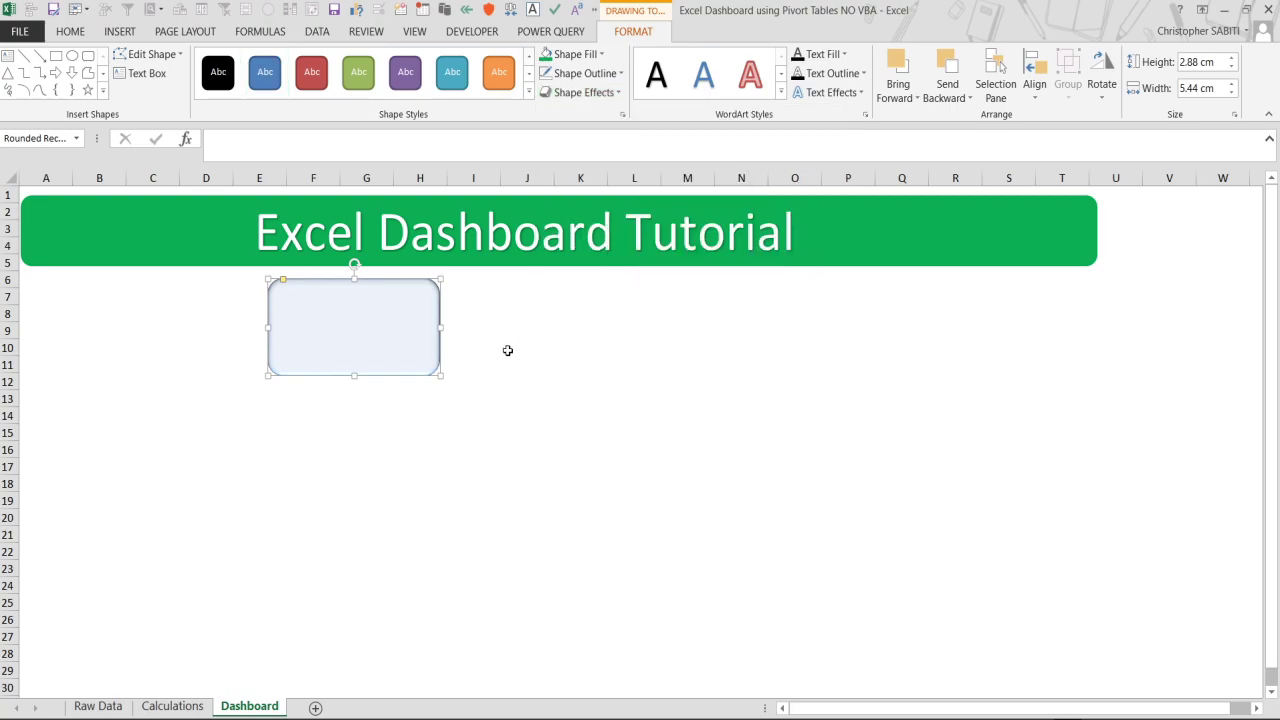
Shrink the pale rounded rectangle slightly and move it just below the banner, covering about E6:G10.
drag(441, 376, 423, 362)
drag(356, 300, 330, 294)
click(452, 327)
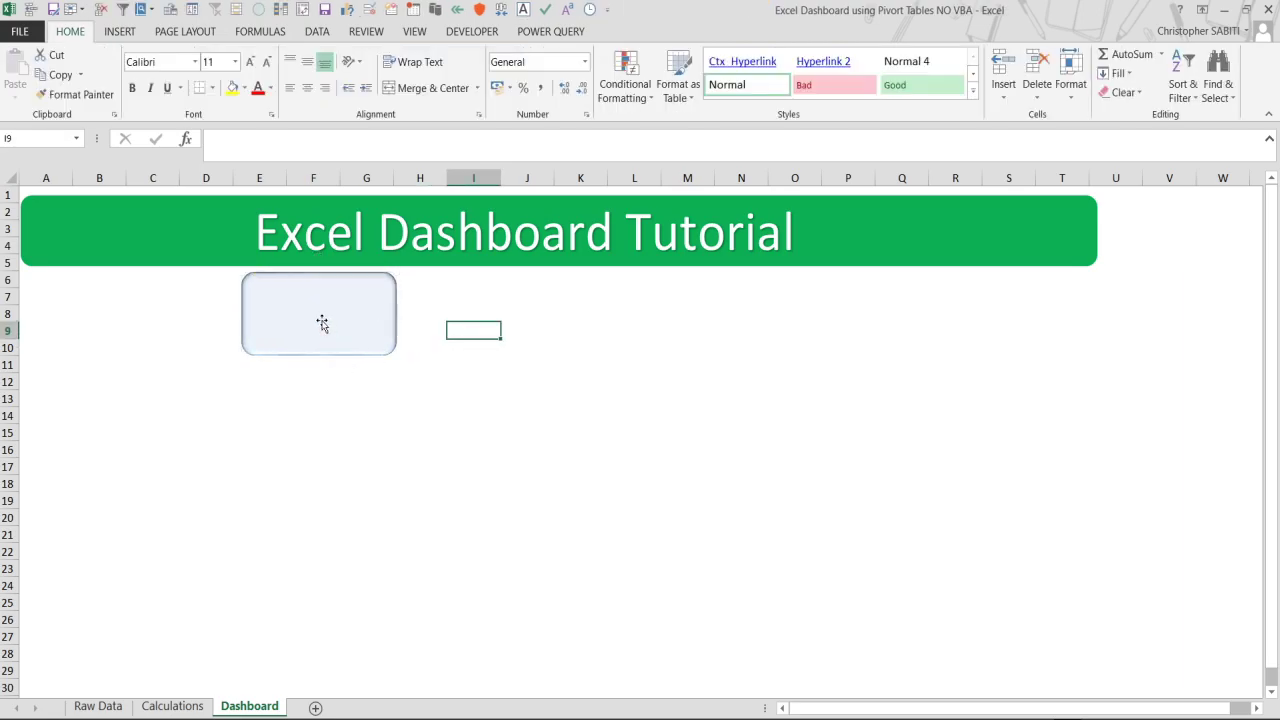
Insert slicers for Region, Rep, Item, Months and Year from the monthly pivot table on the Calculations sheet.
click(173, 707)
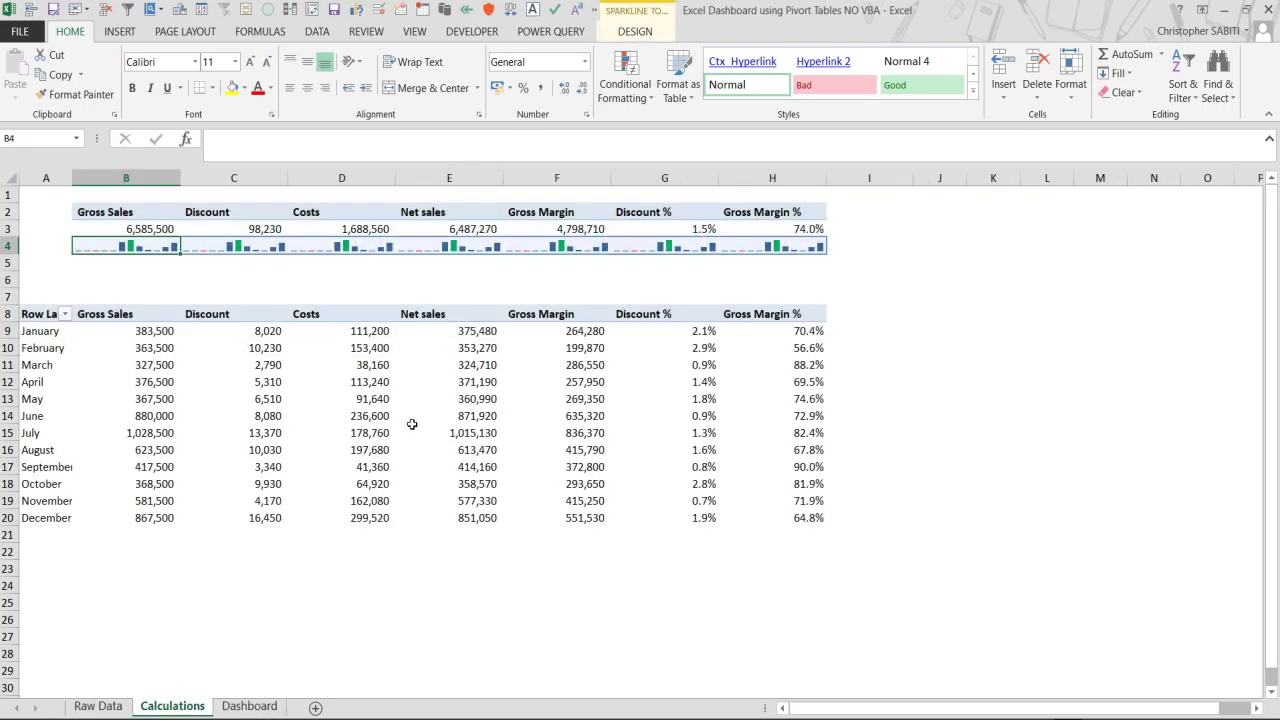
click(463, 344)
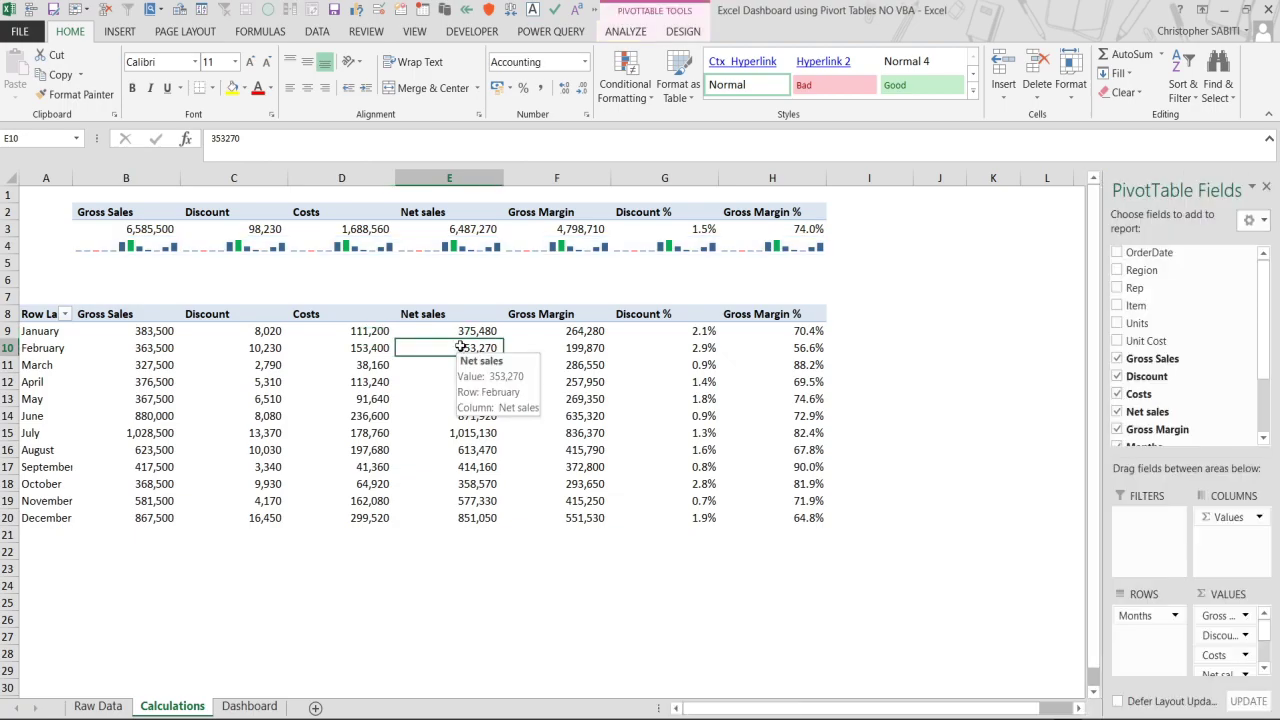
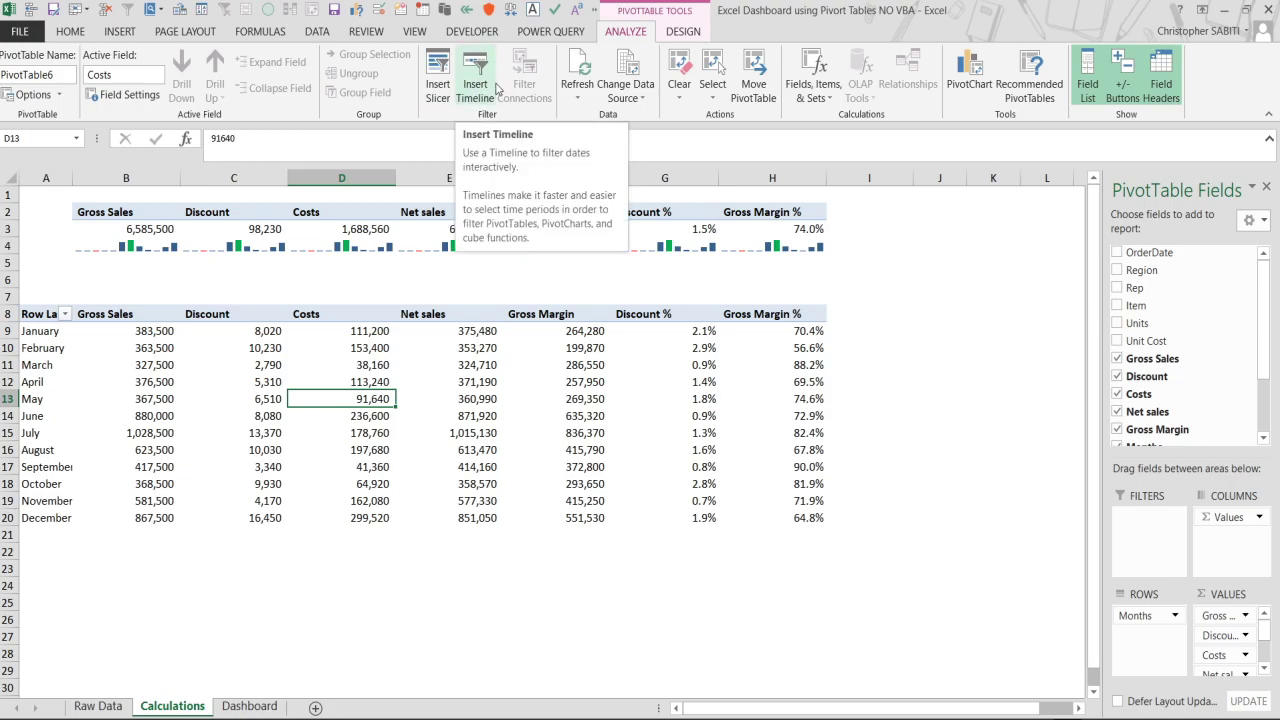
click(441, 72)
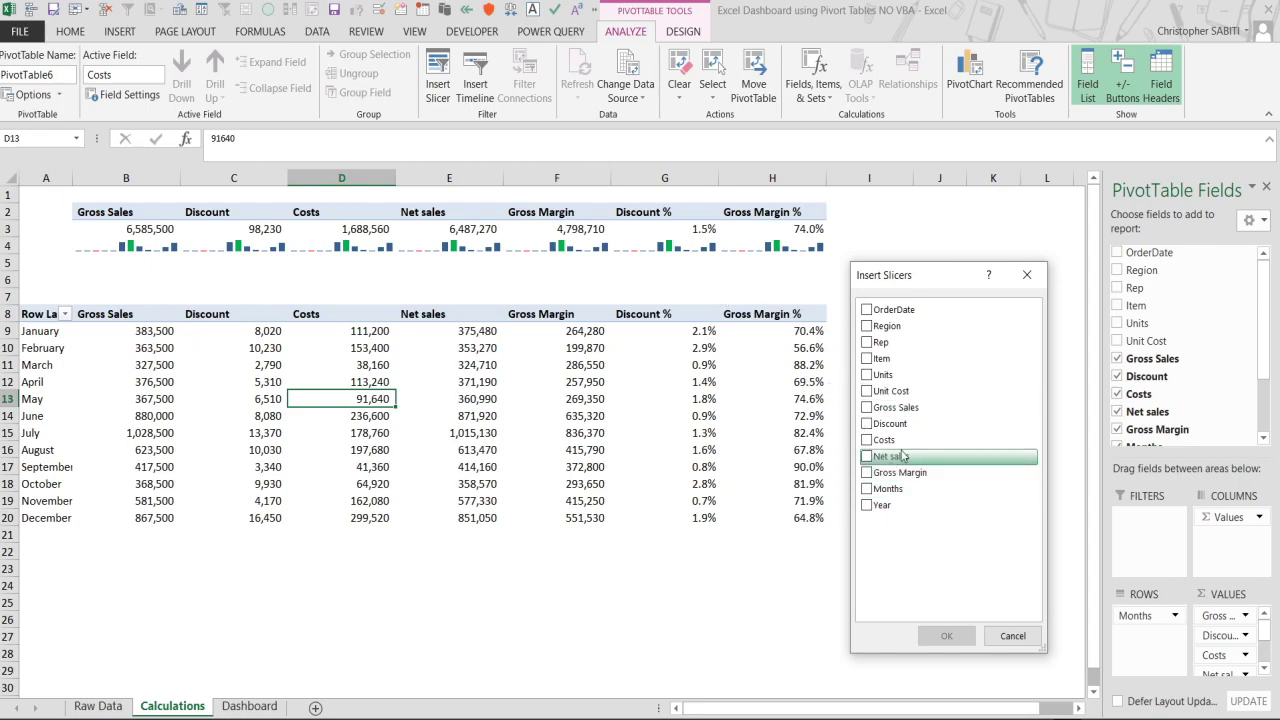
click(868, 507)
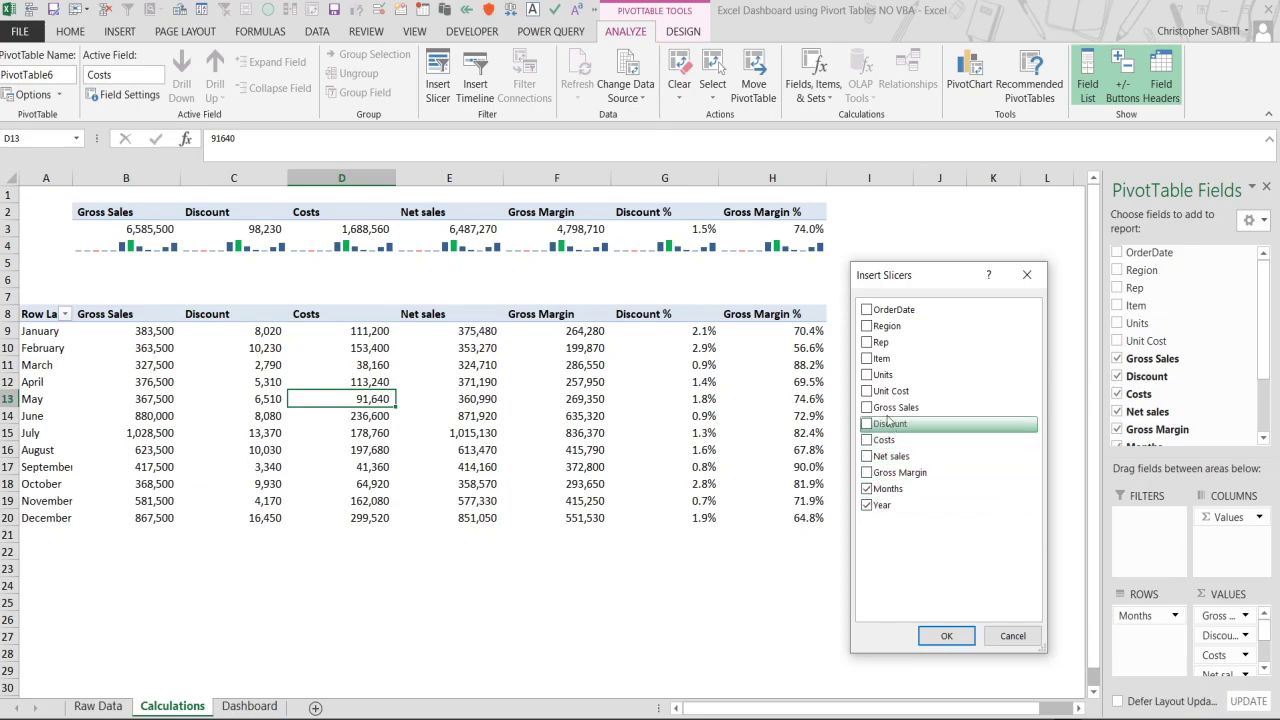
click(867, 342)
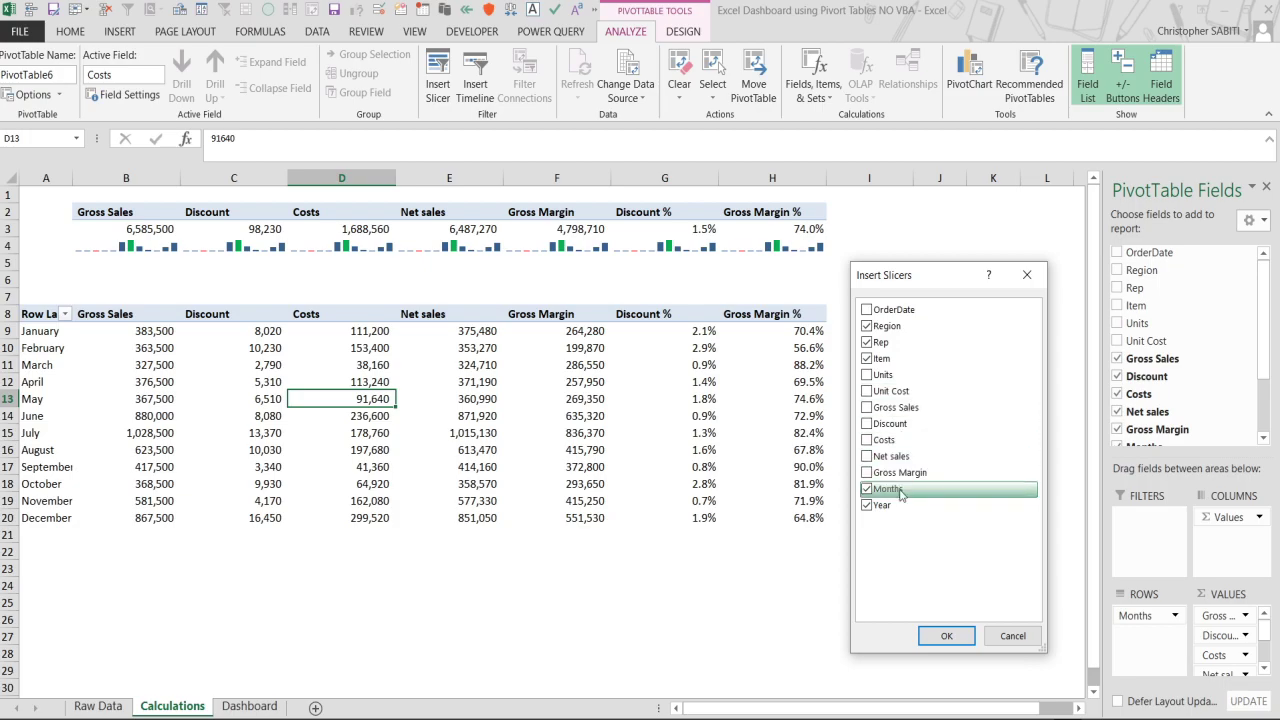
click(940, 632)
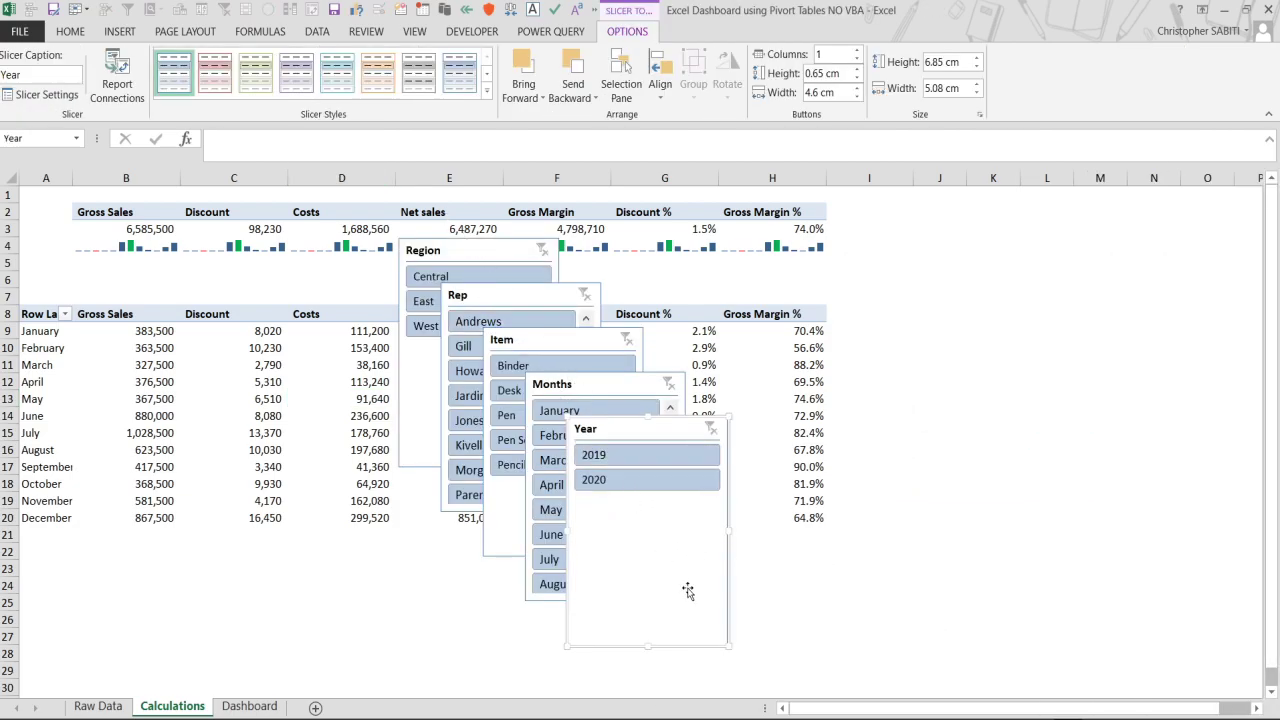
Move all five slicers (Region, Rep, Item, Months and Year) from the Calculations sheet to the Dashboard sheet.
click(485, 251)
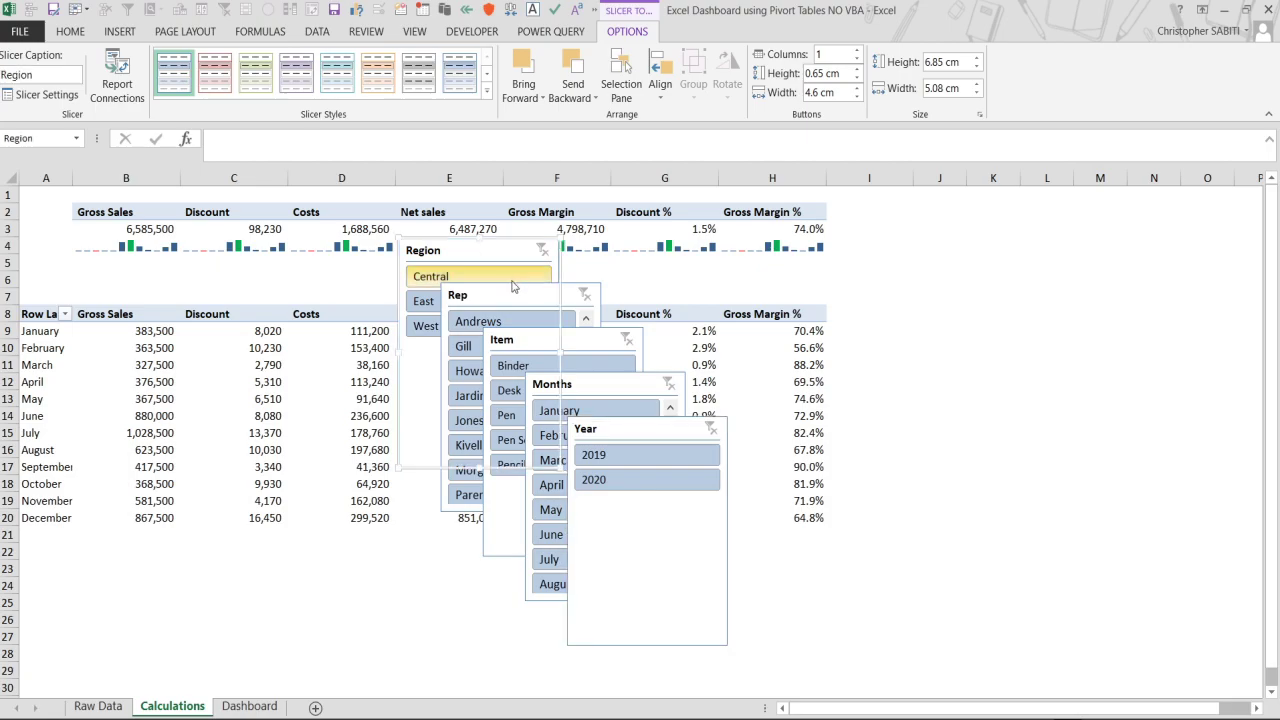
ctrl+click(514, 292)
ctrl+click(591, 346)
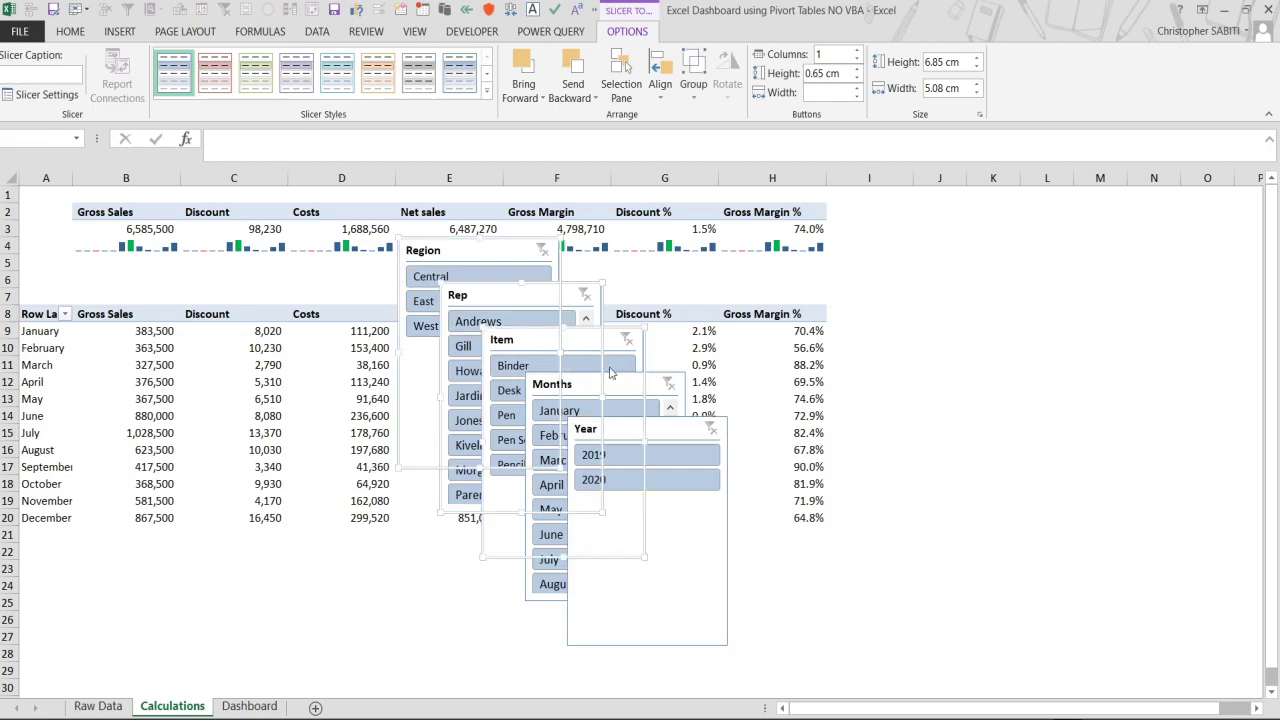
ctrl+click(656, 388)
ctrl+click(703, 532)
key(ctrl+x)
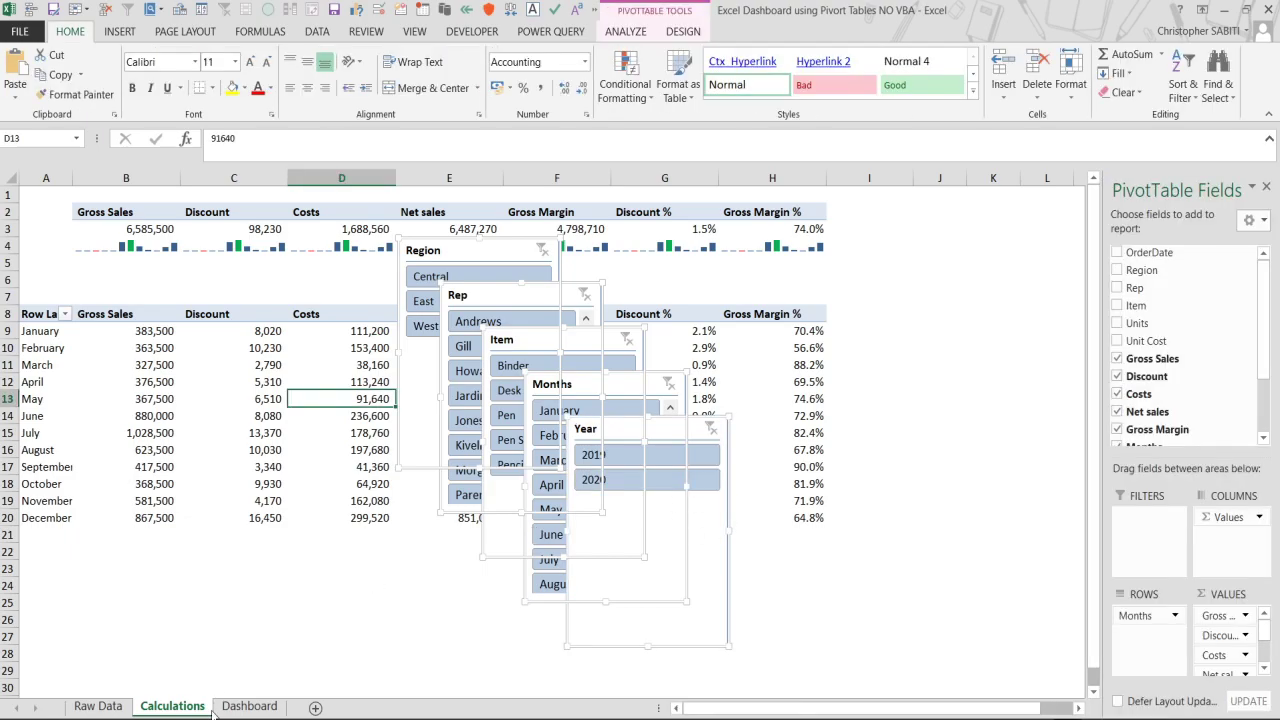
click(98, 706)
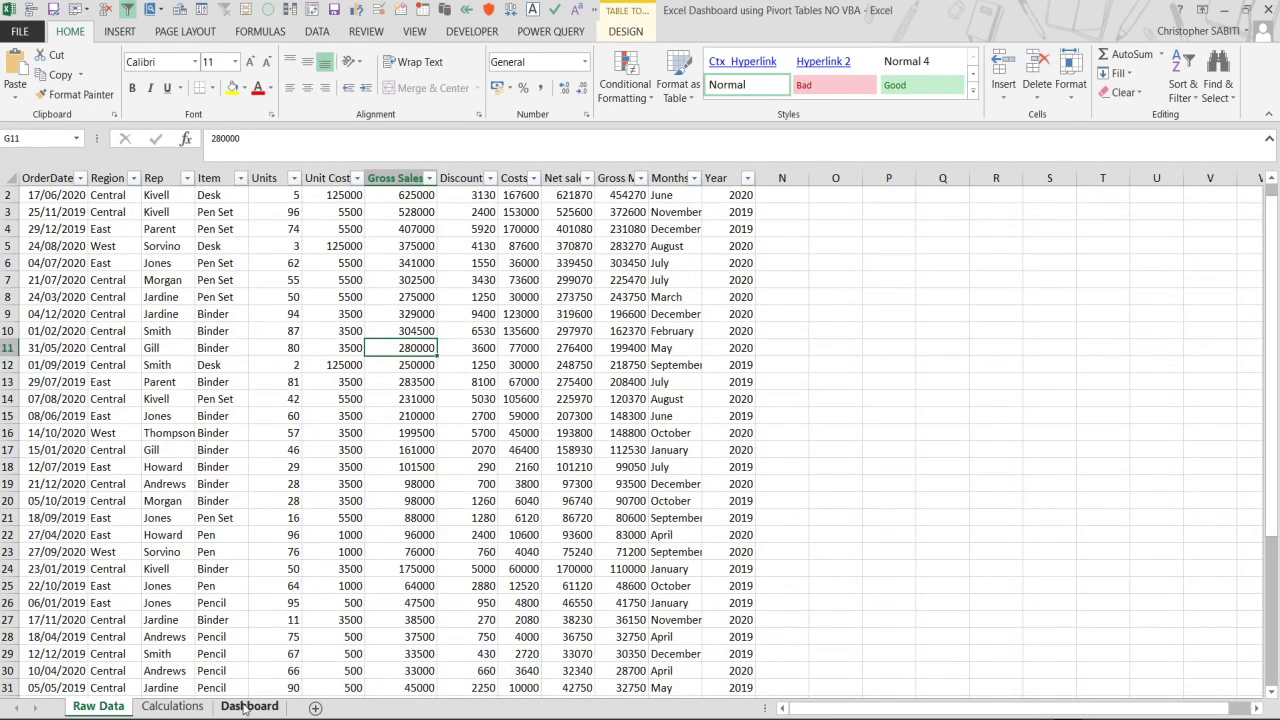
click(249, 706)
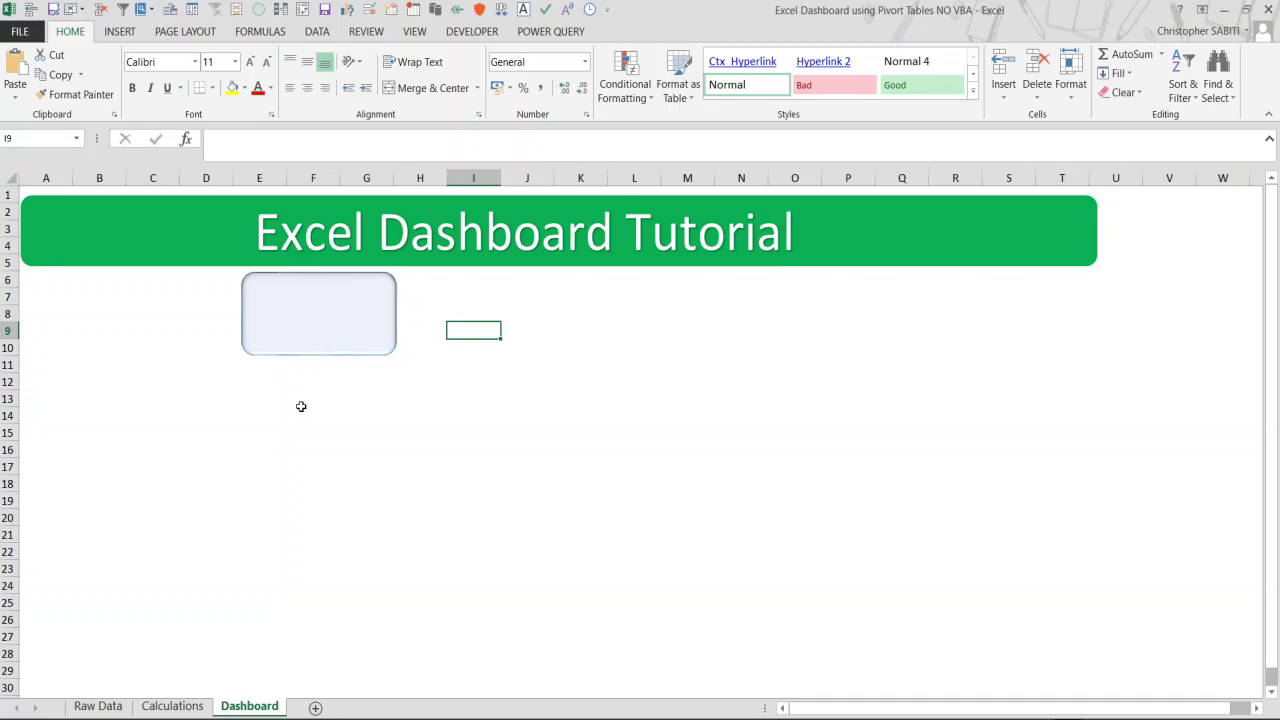
key(ctrl+v)
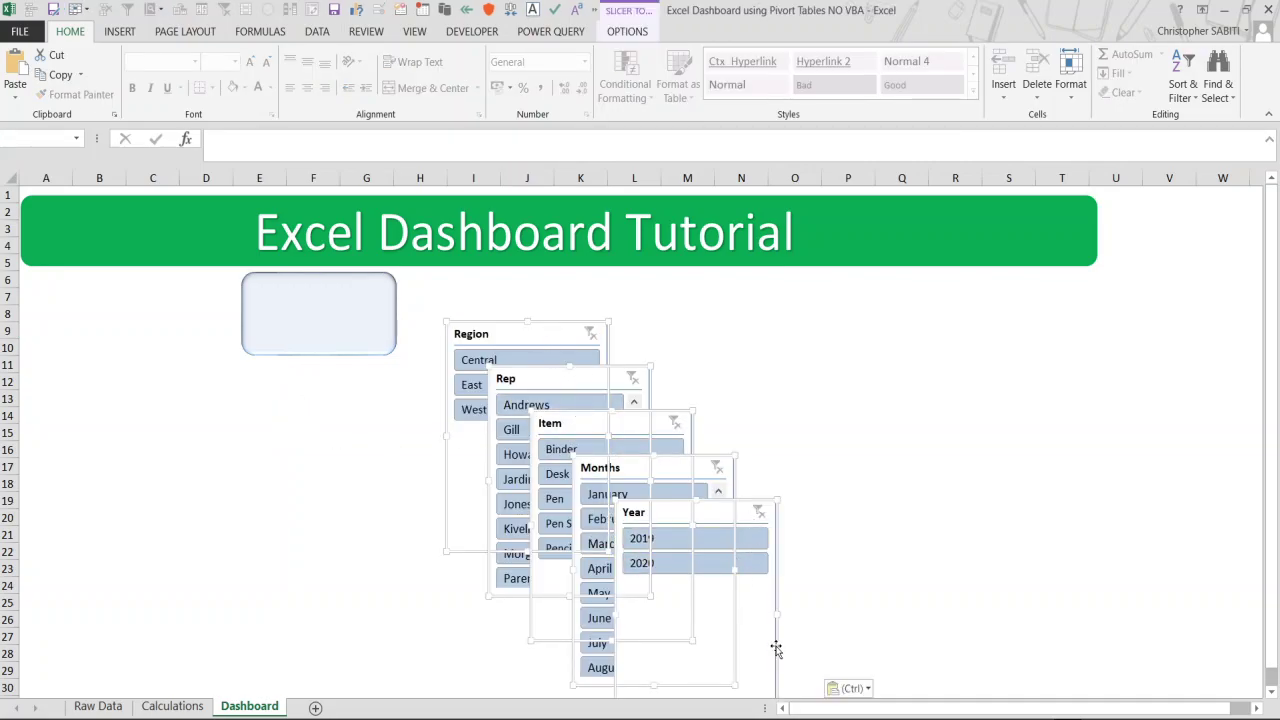
Place the Year slicer just below the banner's left end and shorten it to cover about A6:C10.
click(848, 601)
click(702, 518)
drag(702, 518, 108, 288)
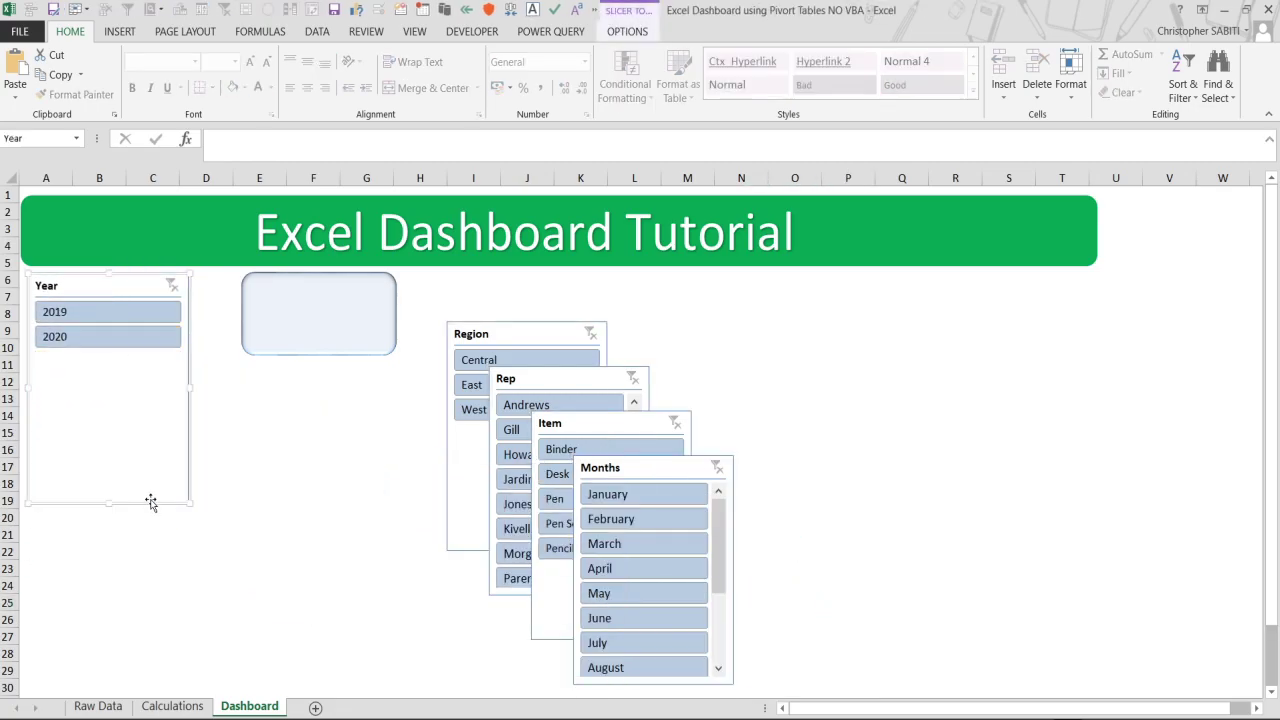
drag(107, 501, 106, 352)
Place the Months slicer directly below Year, set it to two columns and shorten it to end around row 21.
drag(667, 467, 120, 372)
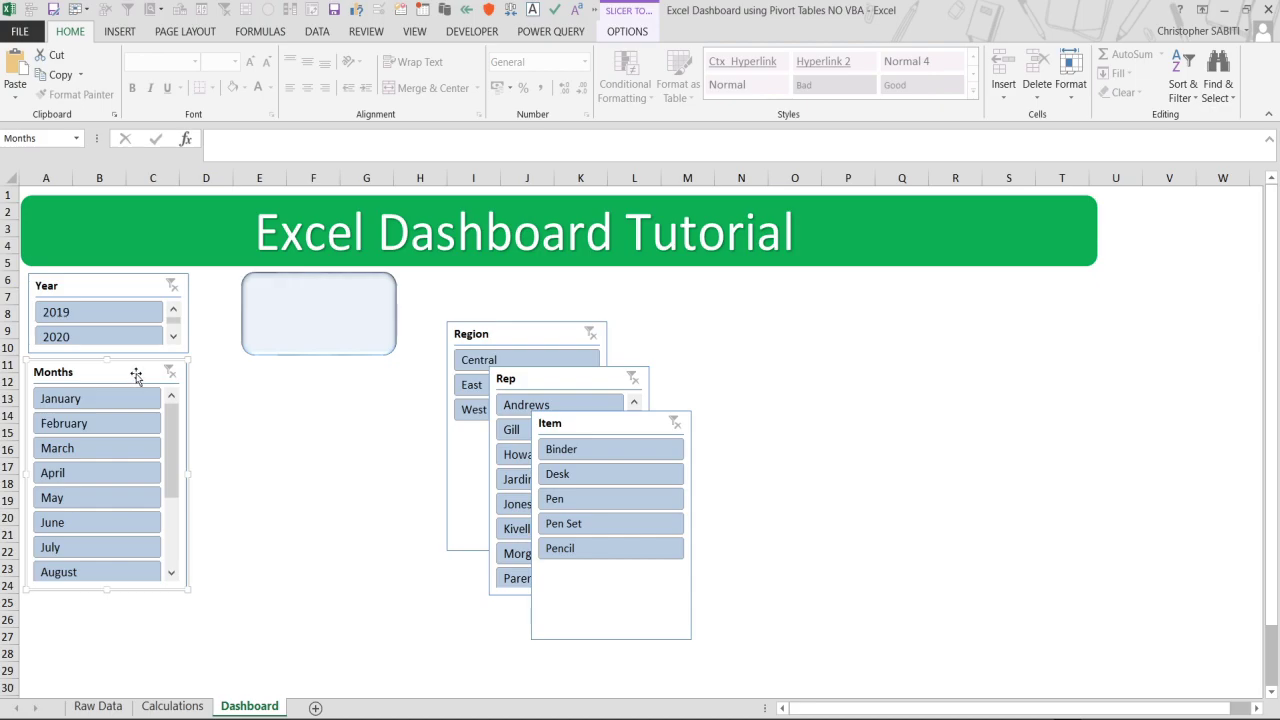
click(627, 31)
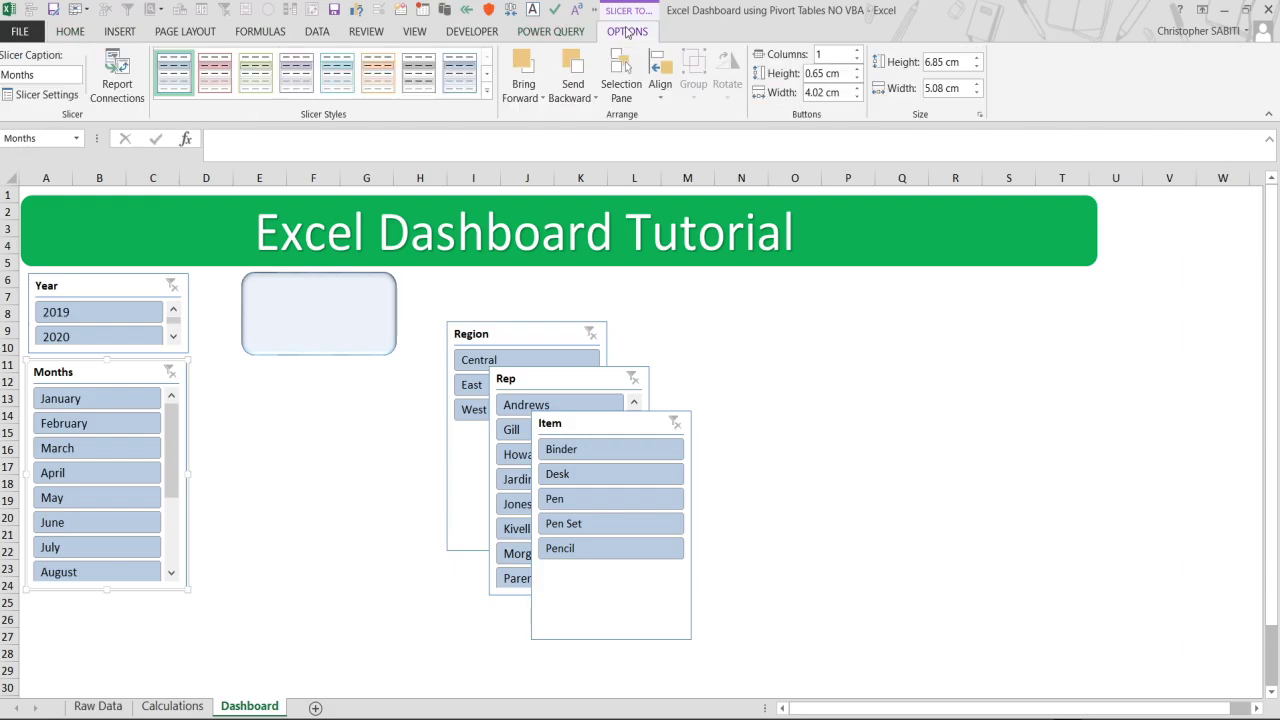
click(857, 51)
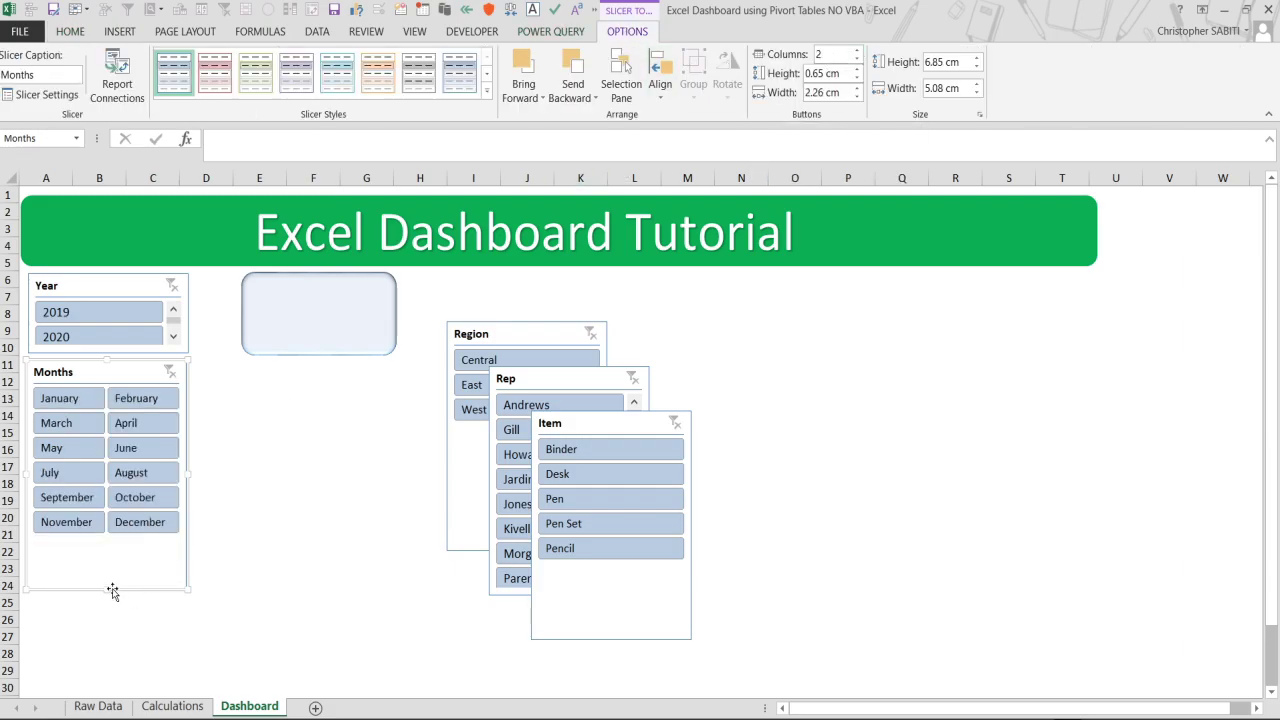
drag(103, 592, 103, 540)
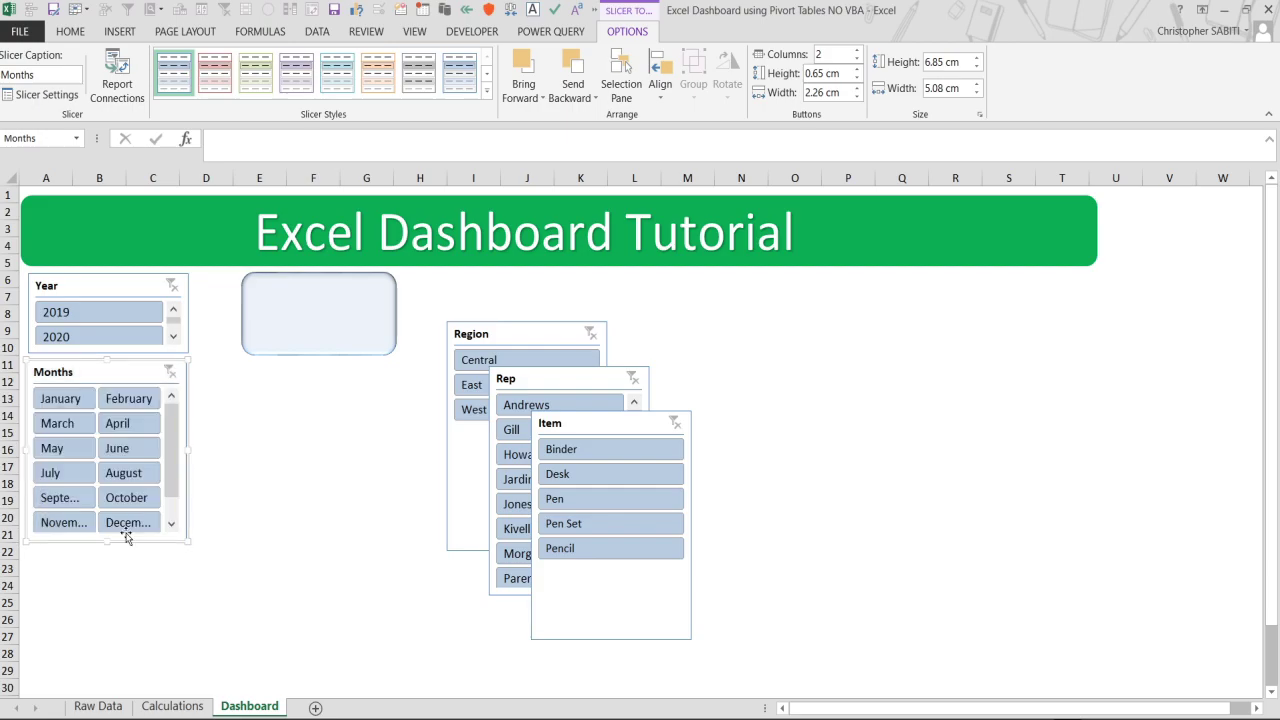
Shorten the Region slicer to about 3.32 cm high and place it directly below the Months slicer.
click(565, 378)
drag(498, 338, 270, 448)
click(297, 663)
click(298, 658)
drag(296, 659, 309, 540)
drag(294, 451, 93, 558)
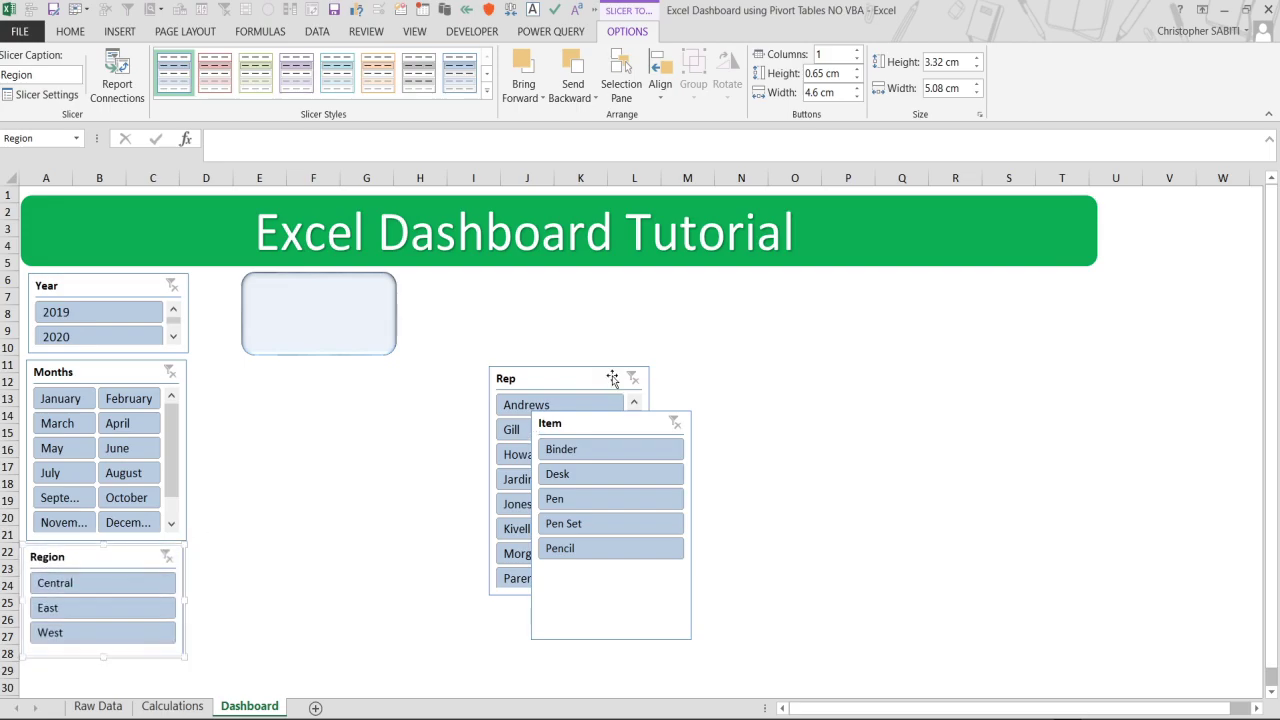
Move the Rep and Item slicers under the banner's right end, and set Rep to two columns and about 5.48 cm high.
drag(586, 377, 1025, 287)
drag(590, 422, 993, 517)
click(1008, 288)
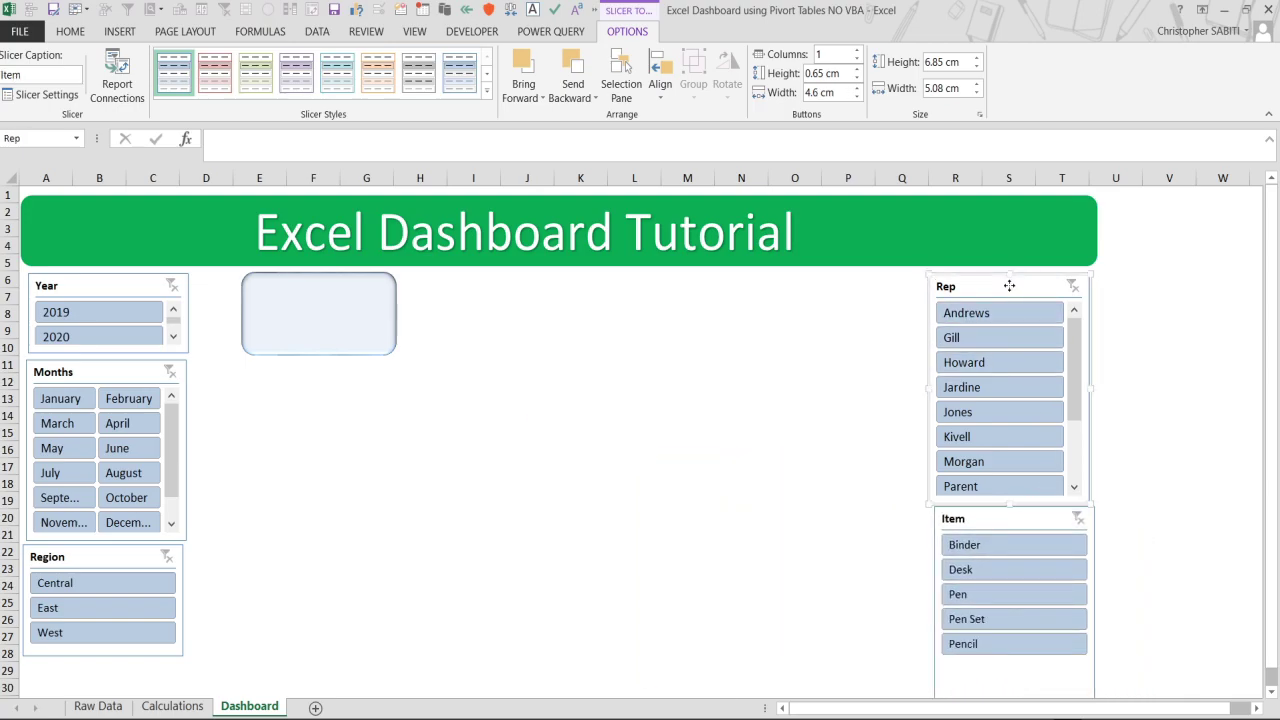
click(857, 50)
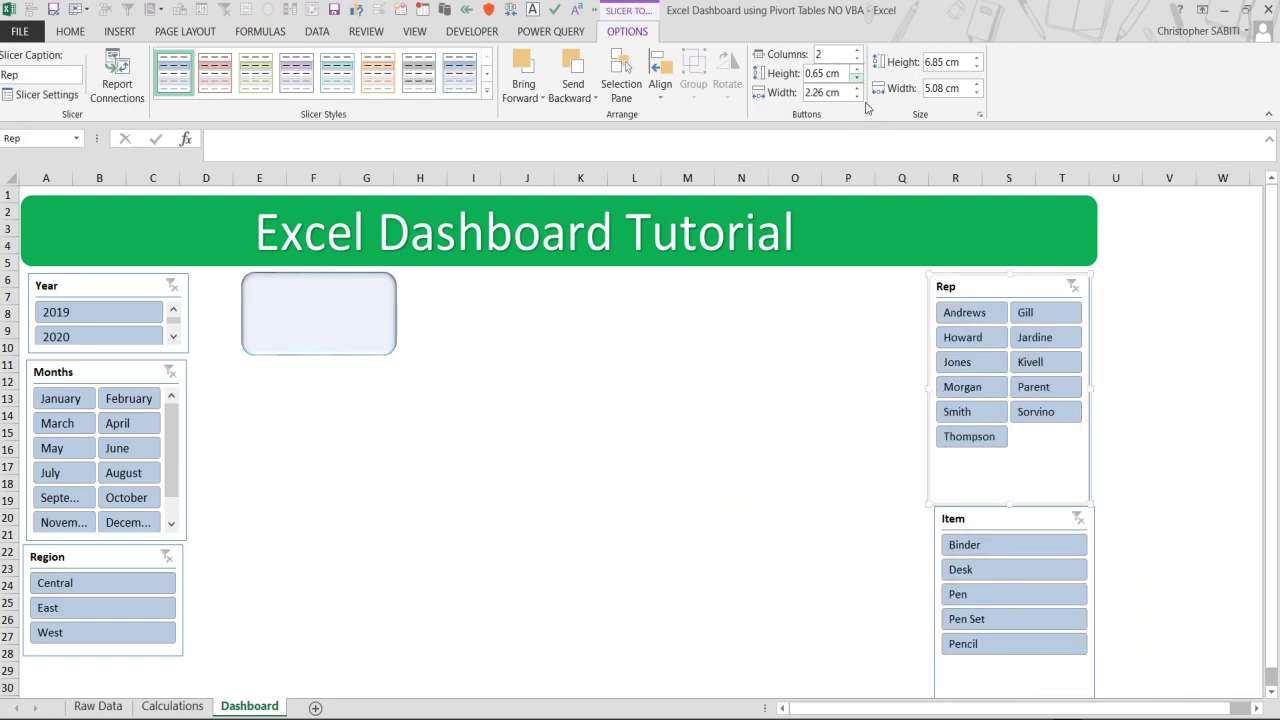
drag(1008, 503, 1006, 457)
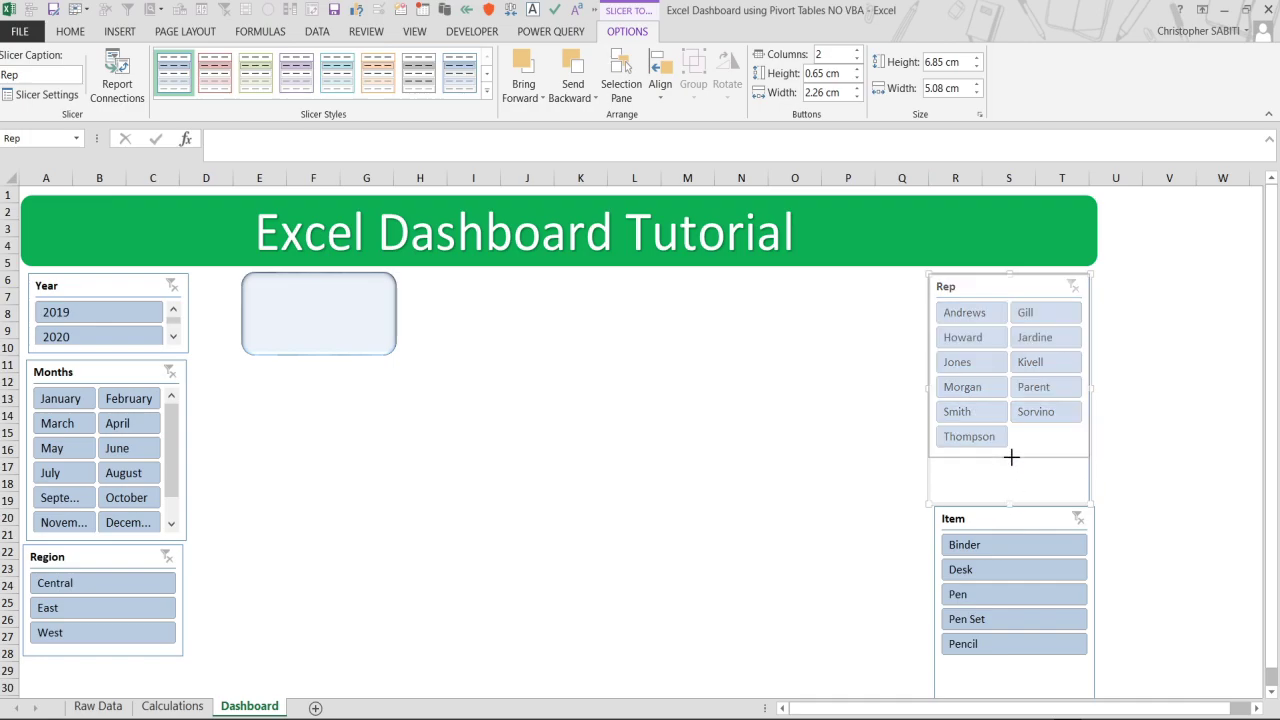
Align the Item slicer directly below Rep, with two columns and a height of about 3.41 cm.
click(1008, 518)
drag(1008, 518, 1002, 475)
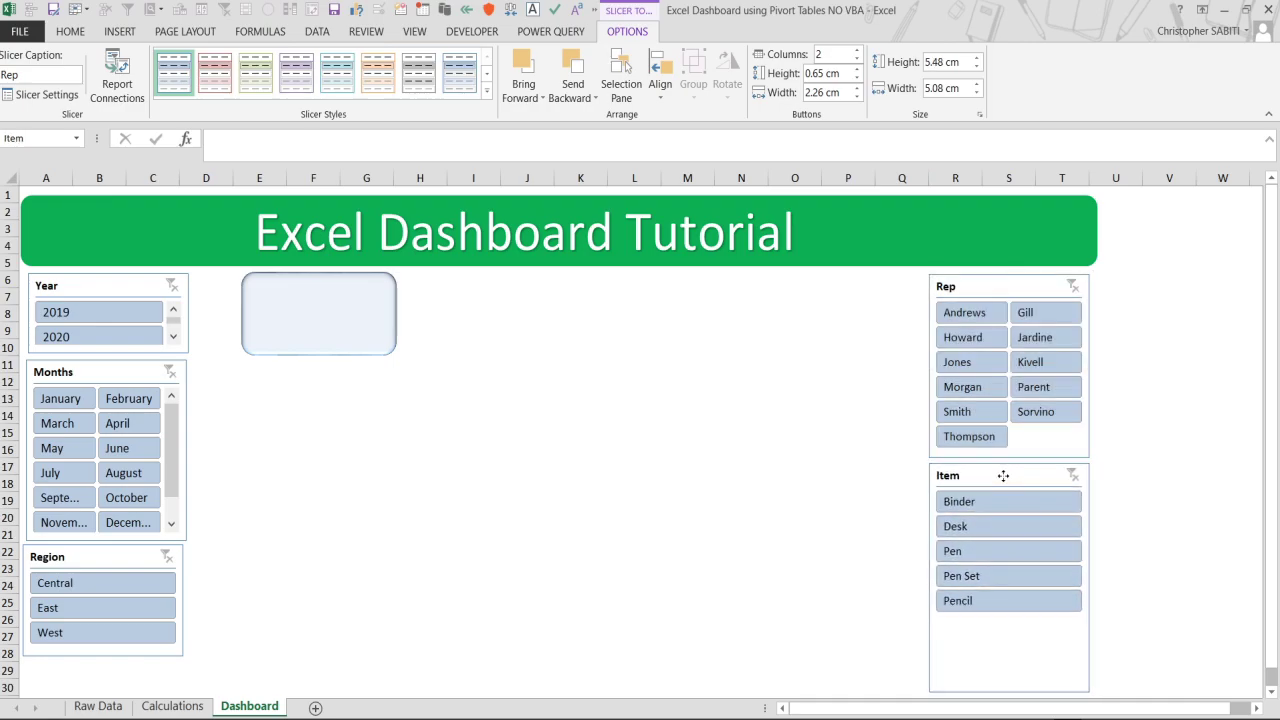
click(857, 50)
drag(1010, 693, 1008, 578)
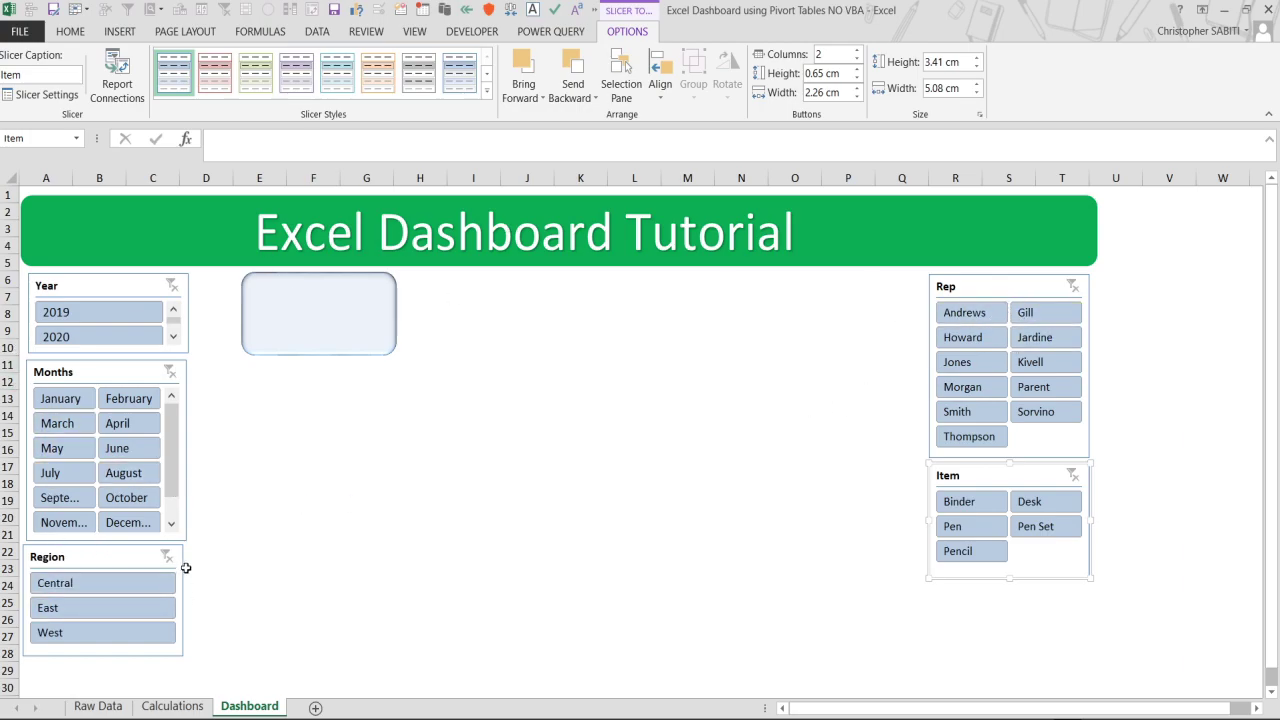
Move the pale rounded rectangle closer to the Year slicer, just below the banner at about D6:G10.
click(310, 317)
mouse_move(310, 317)
mouse_down()
mouse_move(327, 309)
mouse_move(295, 310)
mouse_up()
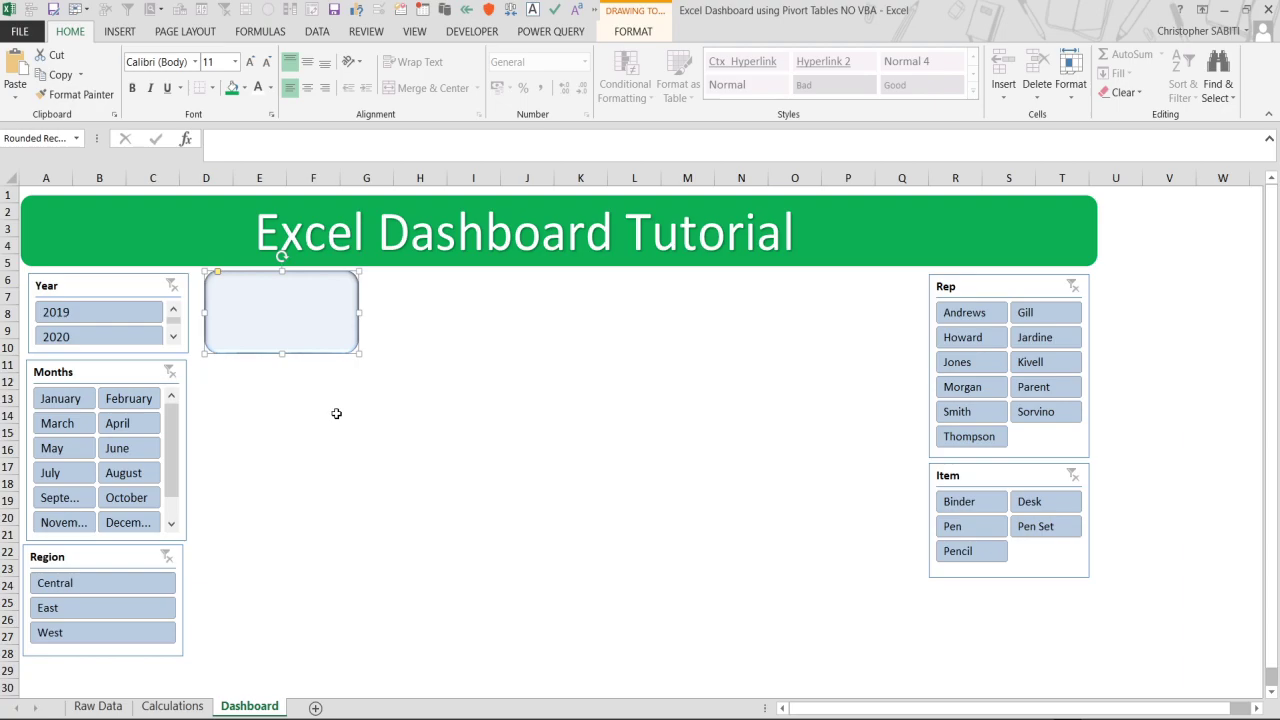
key(alt+Tab)
Draw a text box about 4.15 cm wide and 0.95 cm high around H12:J14 and remove its outline.
click(119, 32)
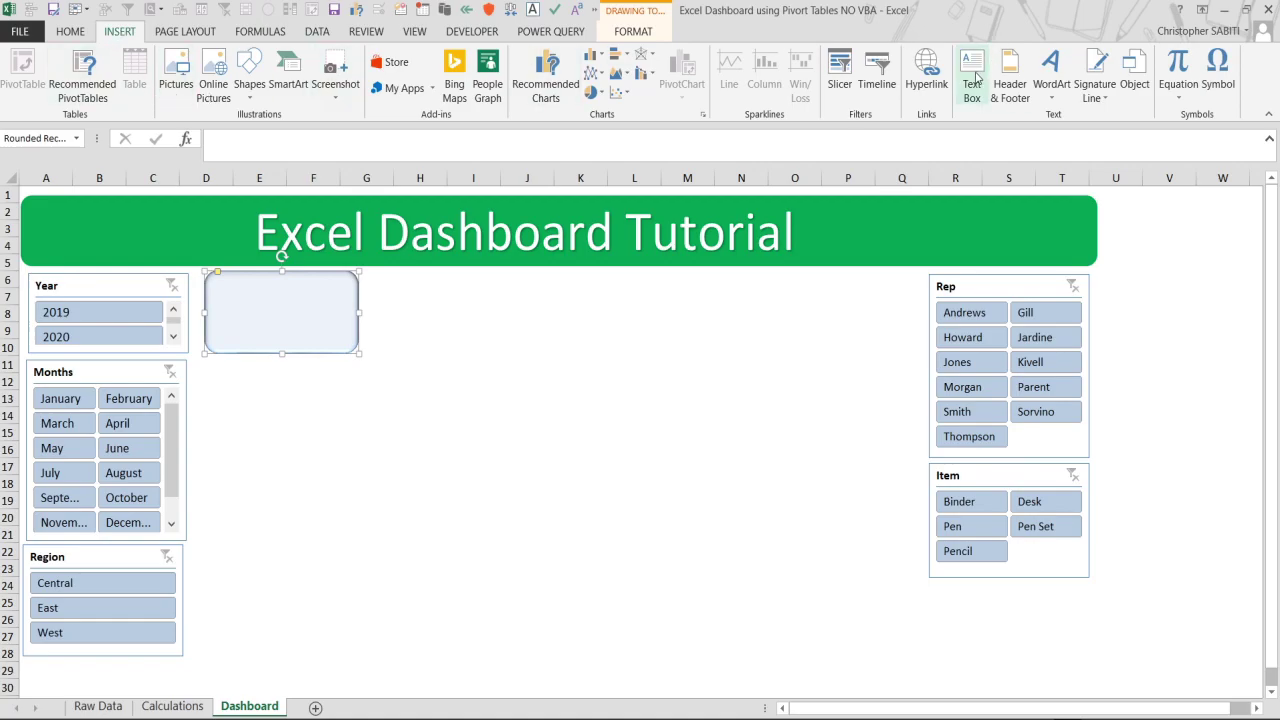
click(974, 80)
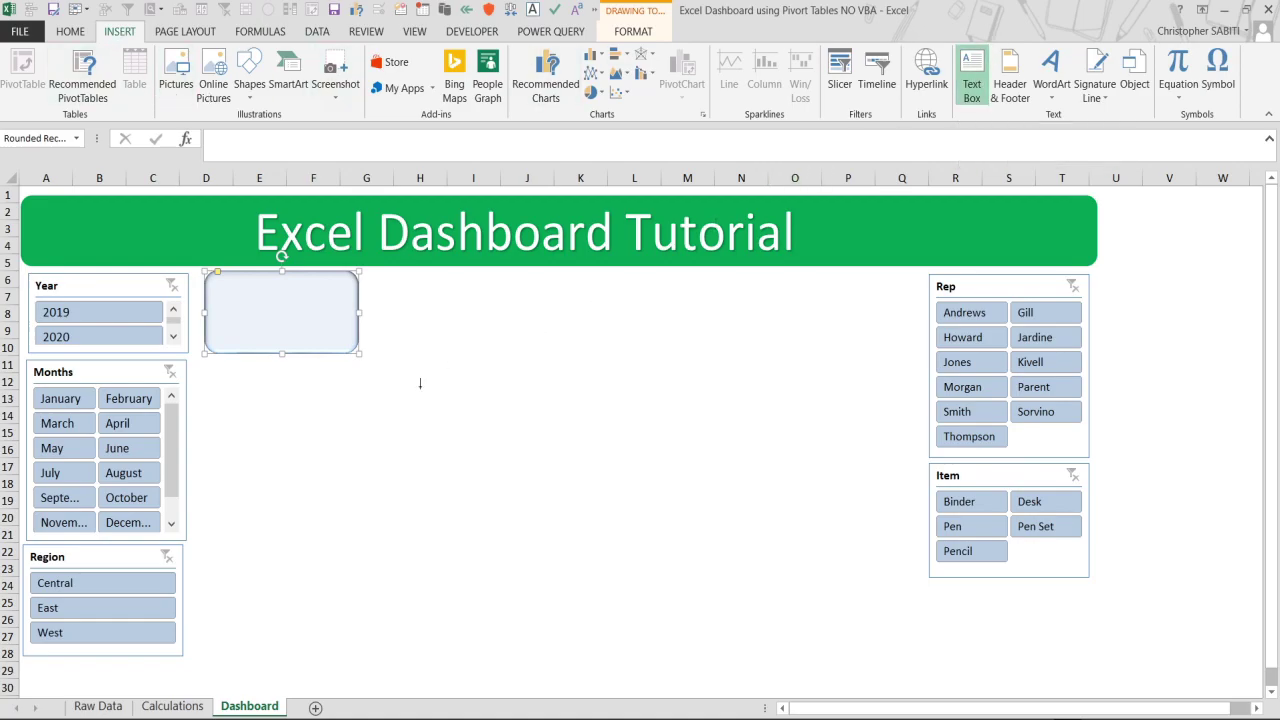
drag(441, 403, 549, 413)
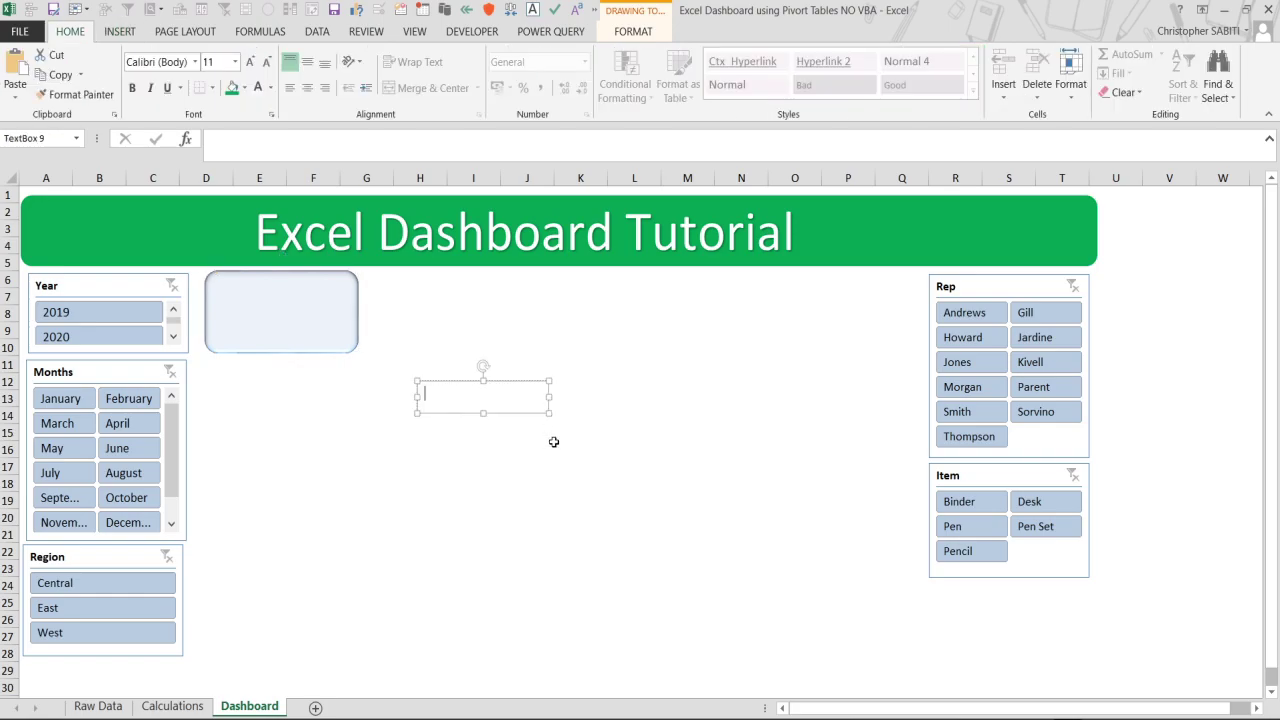
click(633, 31)
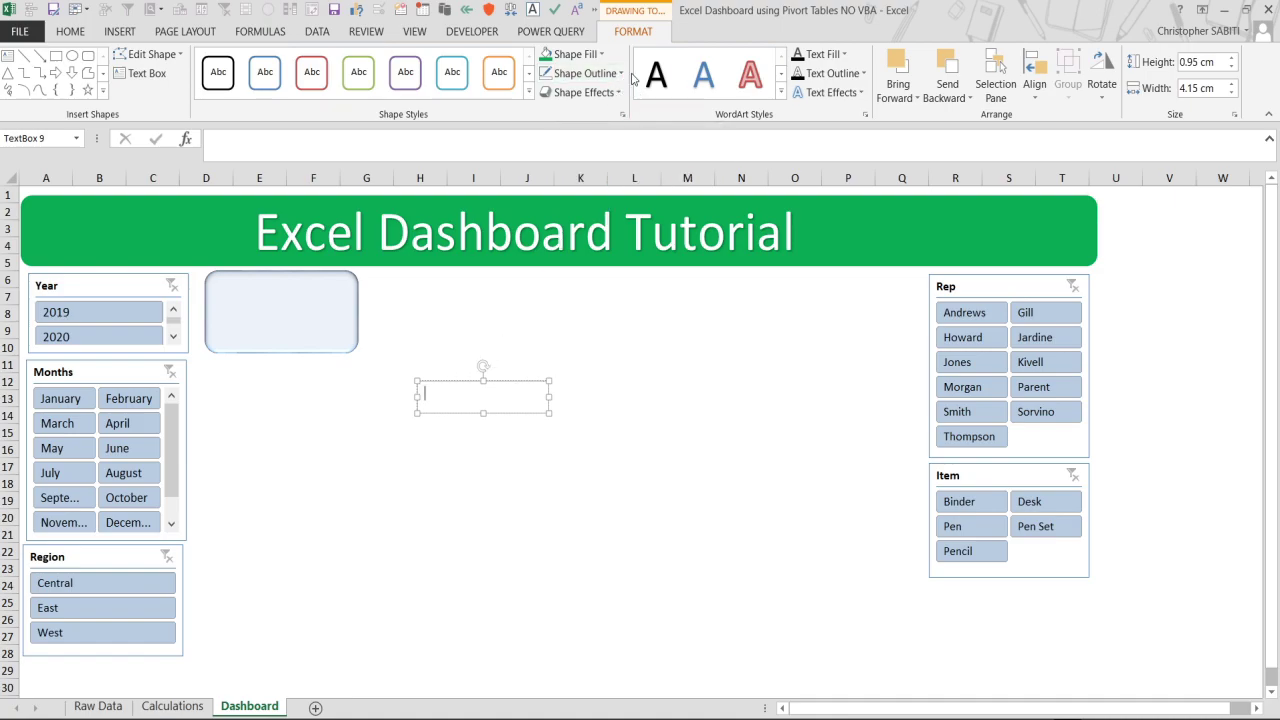
click(620, 73)
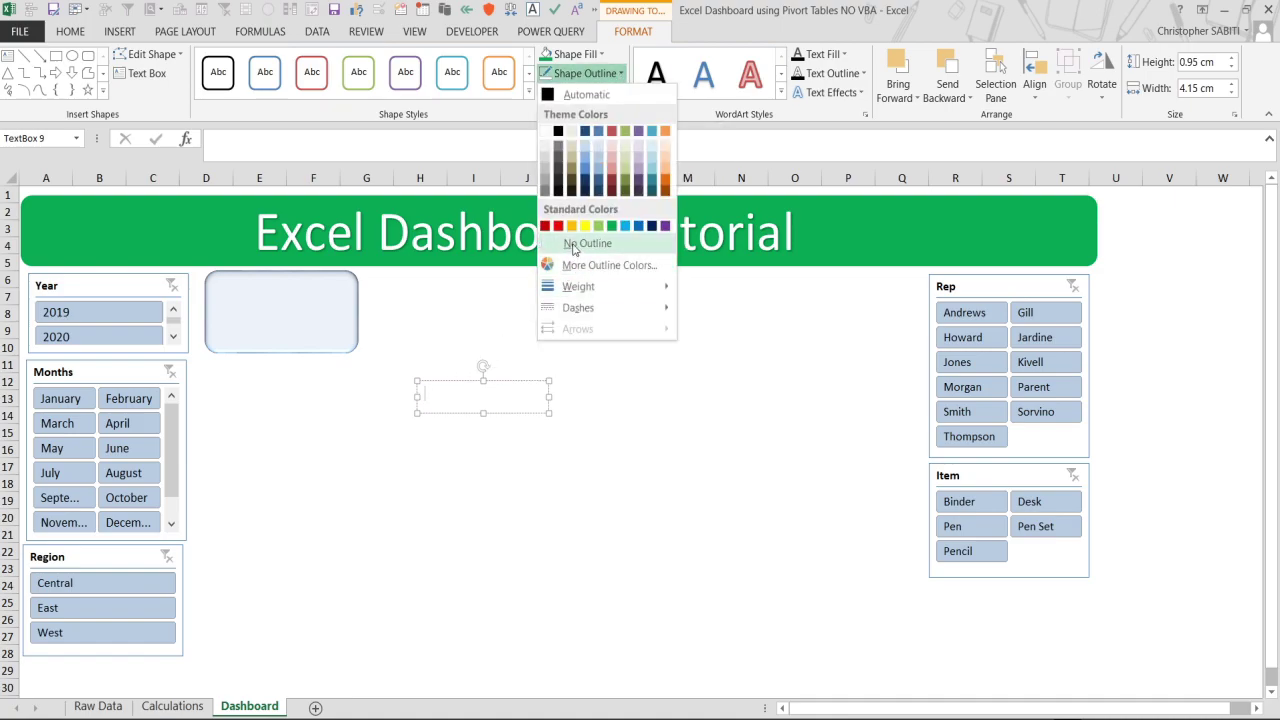
click(576, 246)
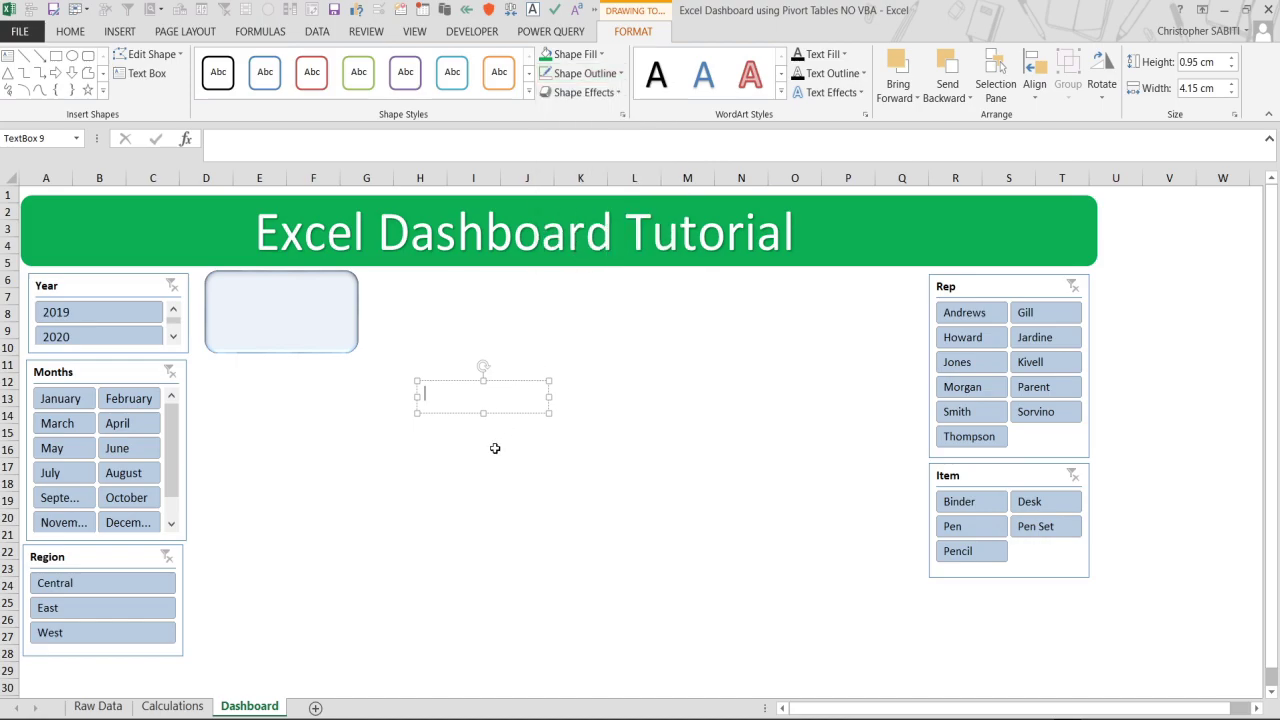
Link the new text box to the Gross Sales heading with the formula =Calculations!B2.
click(548, 412)
click(220, 141)
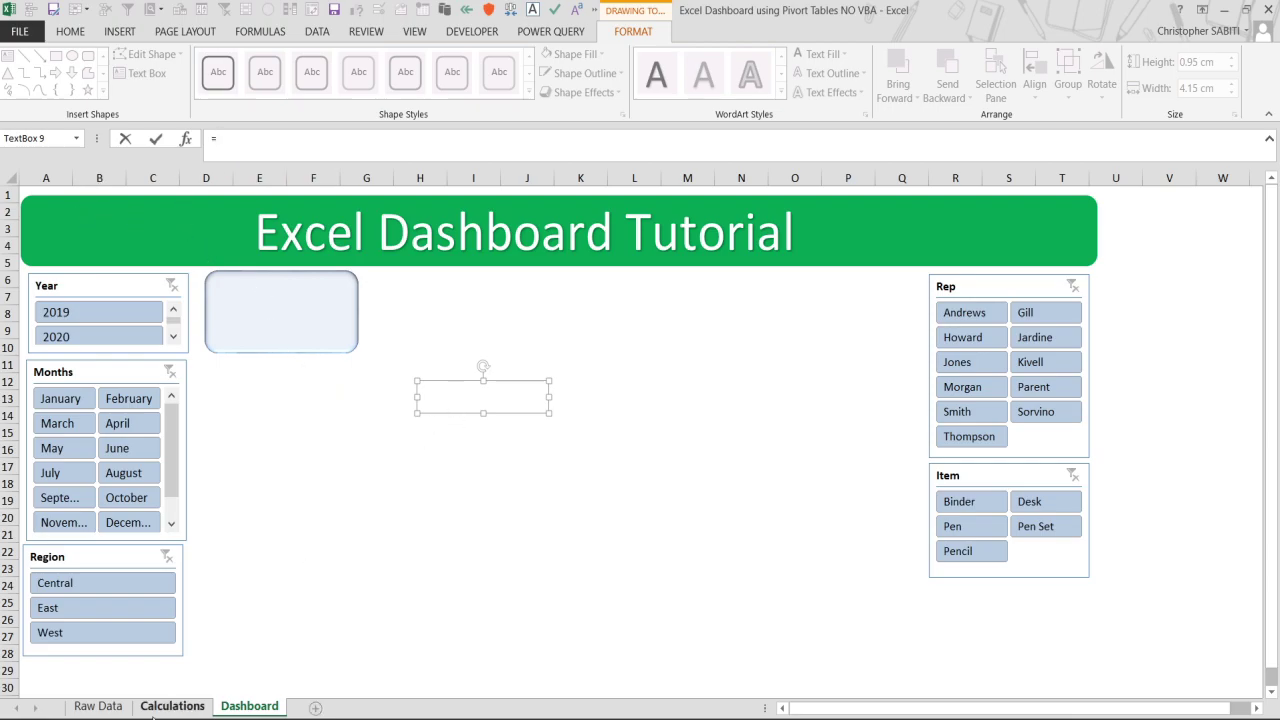
click(170, 707)
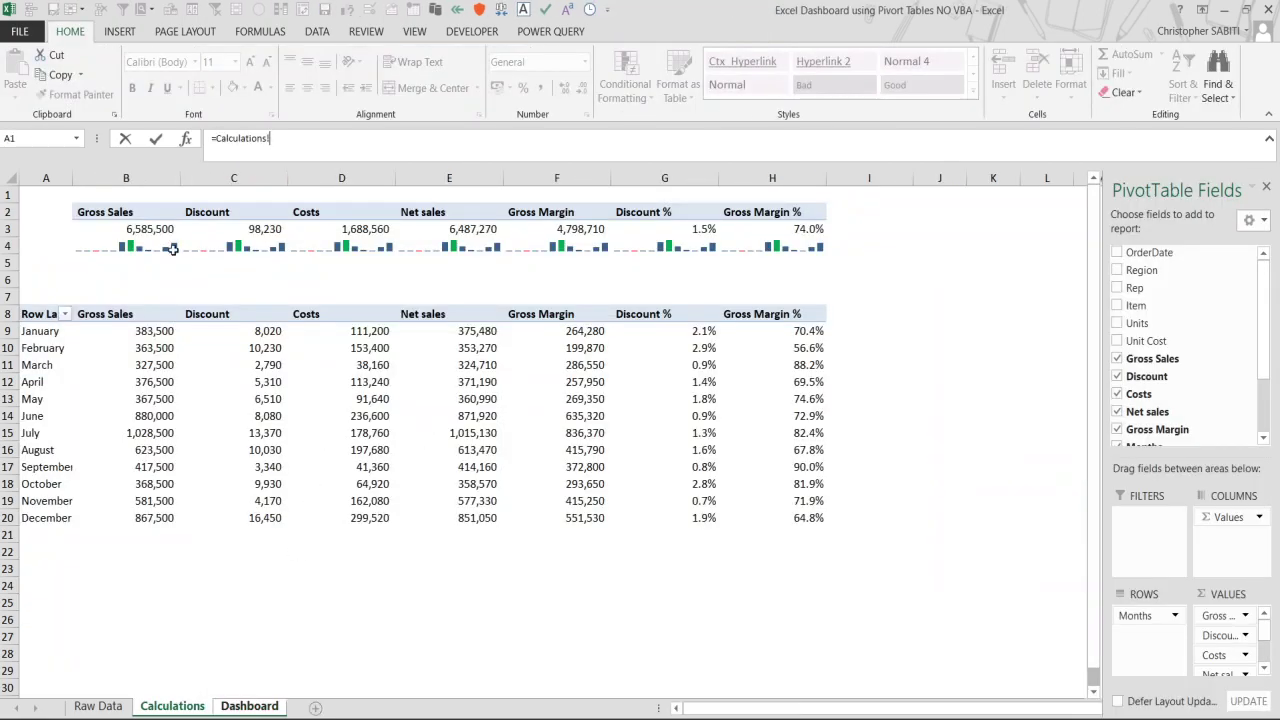
click(118, 212)
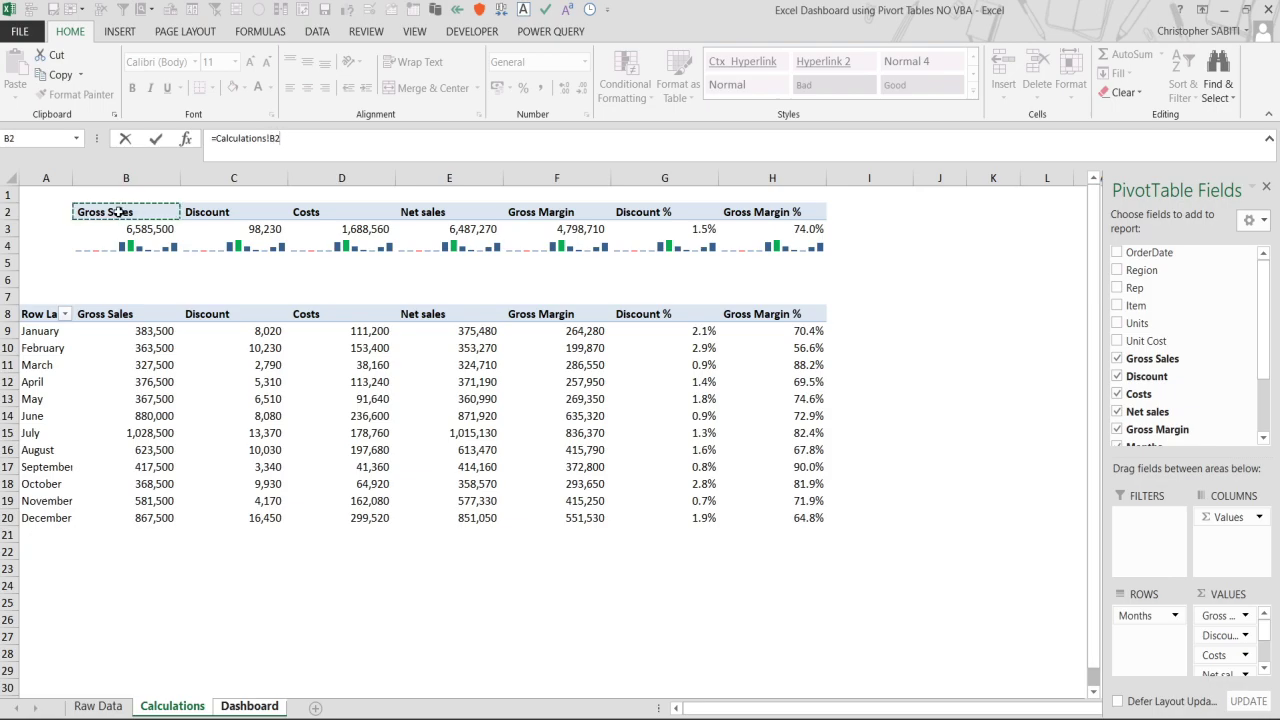
key(Return)
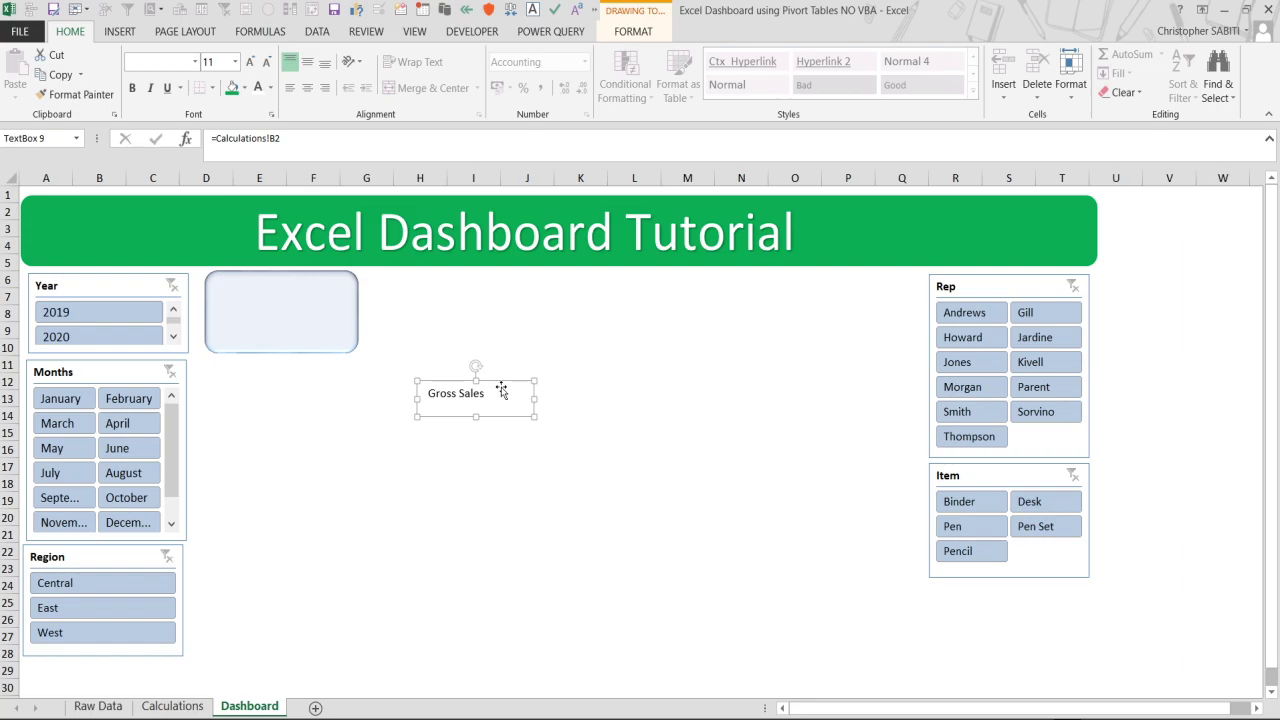
Make the Gross Sales label bold at font size 20 and enlarge its text box to fit.
drag(492, 383, 516, 382)
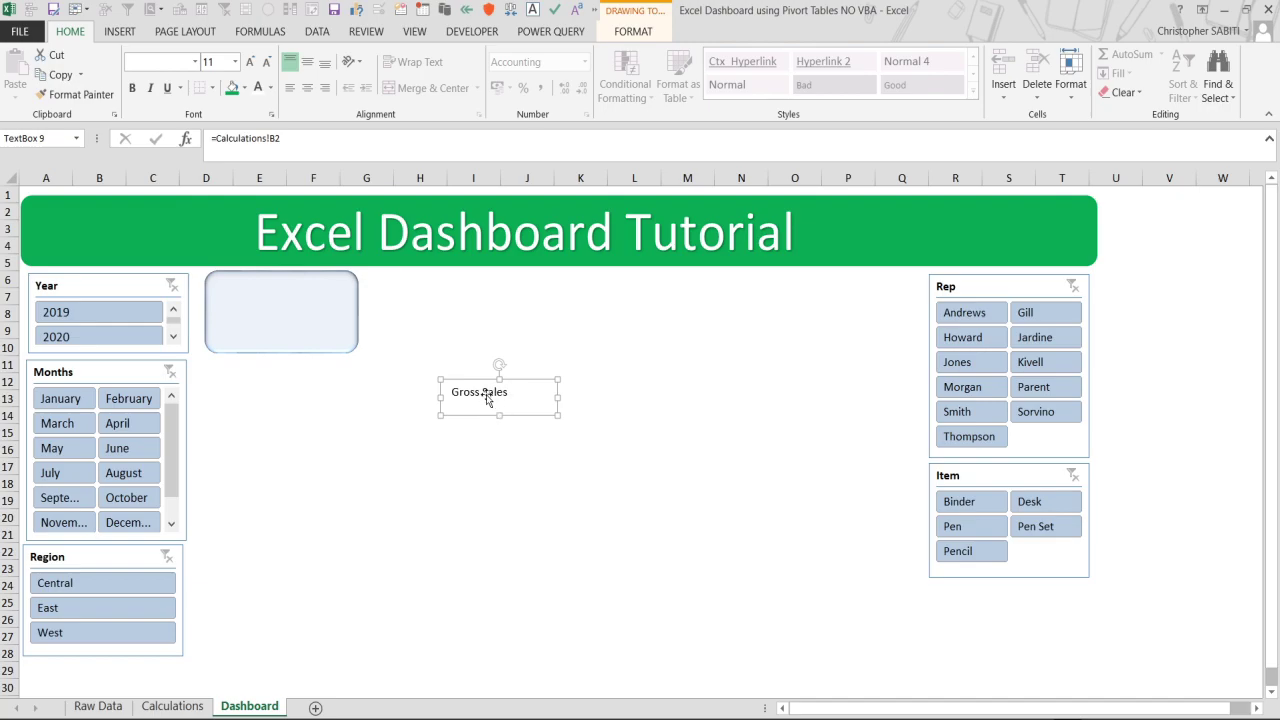
click(134, 90)
click(225, 63)
text(20)
key(Return)
drag(557, 416, 584, 425)
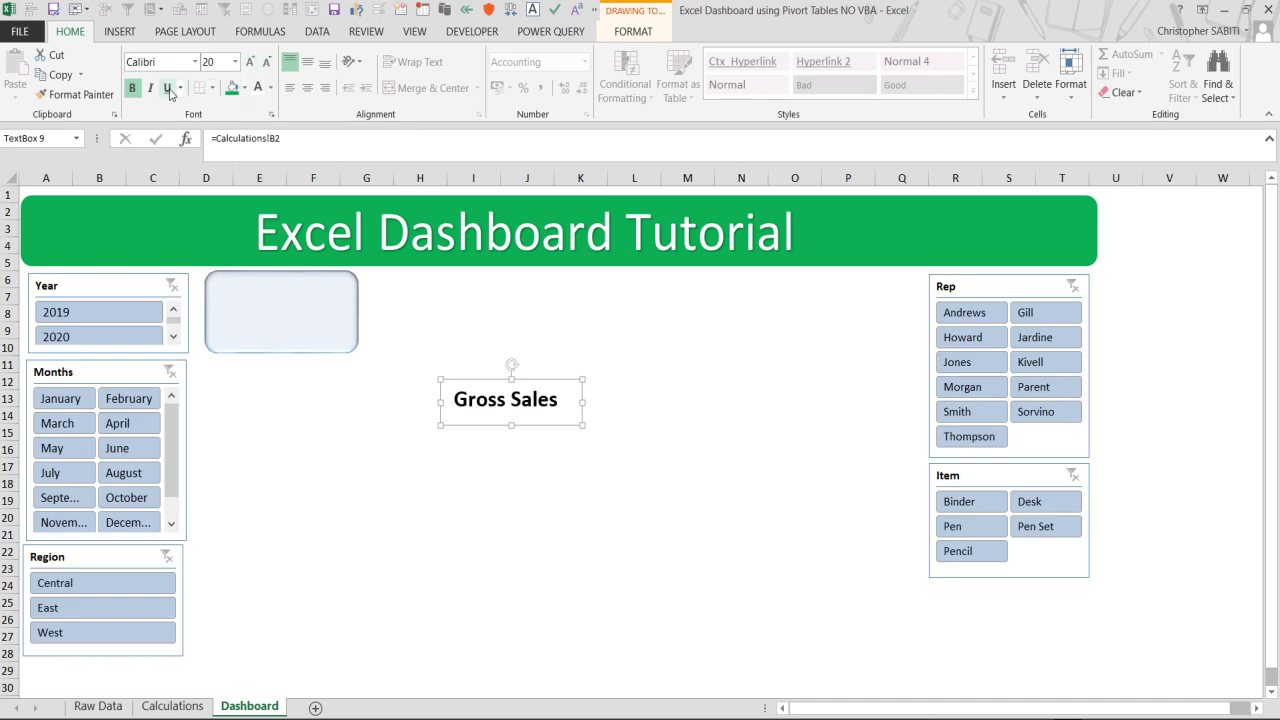
Centre the Gross Sales label horizontally and vertically, and tighten its box to about 4.11 by 0.91 cm below the pale card.
click(307, 62)
click(307, 88)
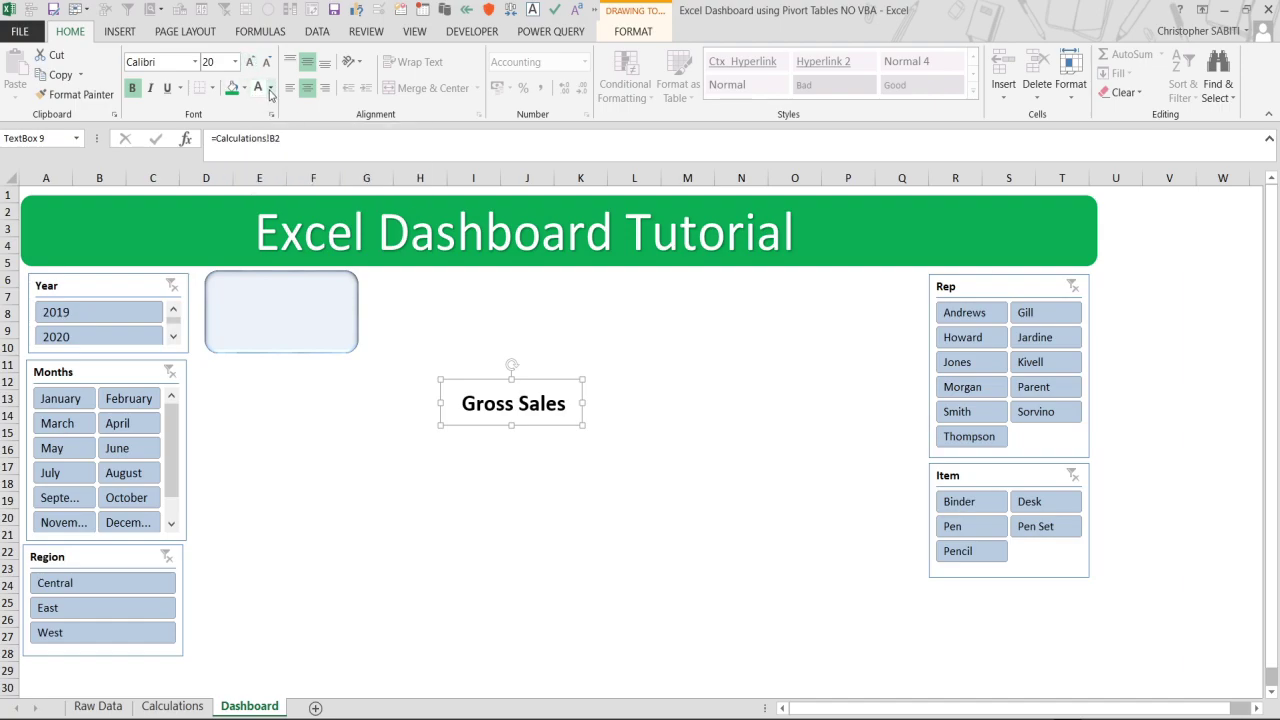
drag(581, 379, 572, 394)
drag(492, 413, 378, 423)
Remove the fill and the outline from the Gross Sales label's text box.
click(636, 34)
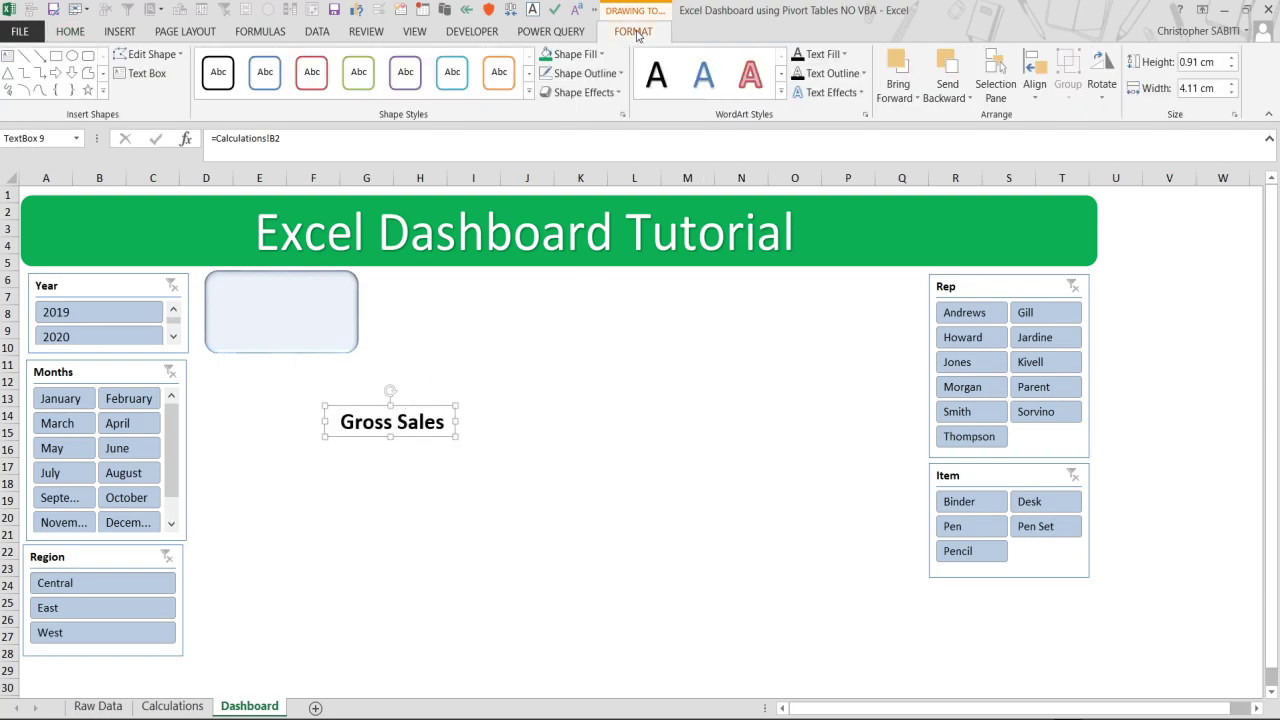
click(602, 58)
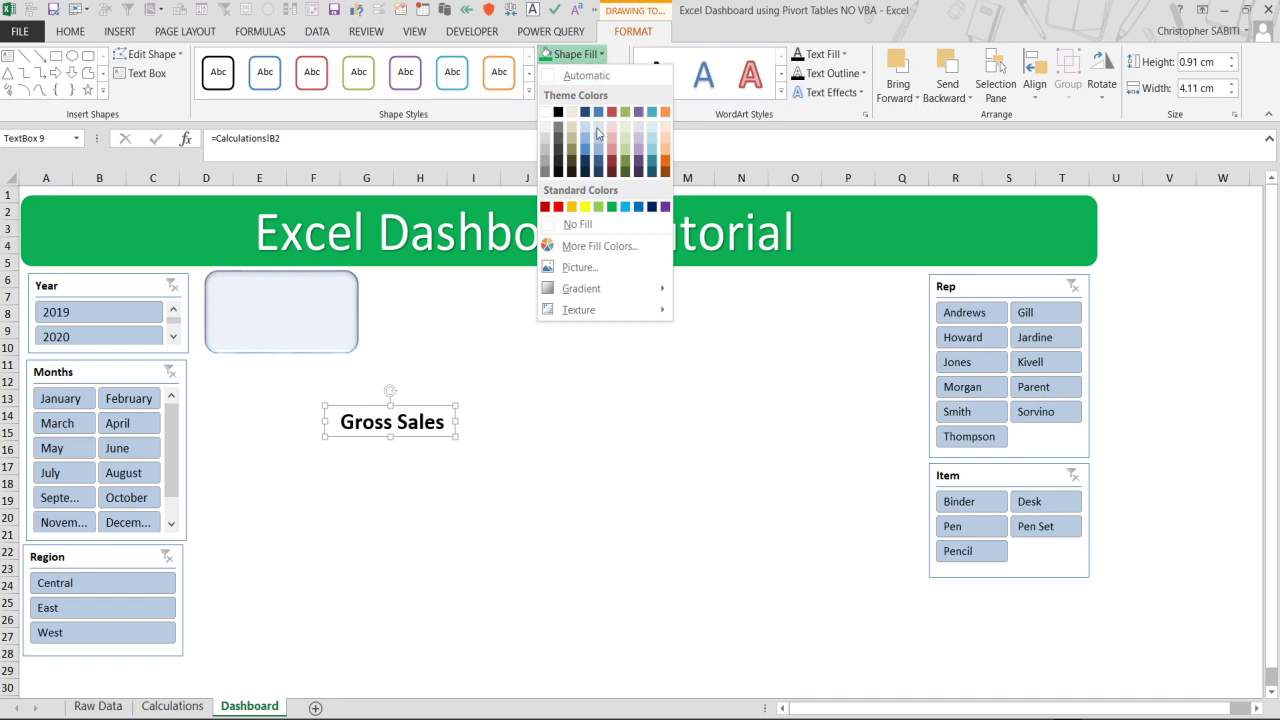
click(593, 228)
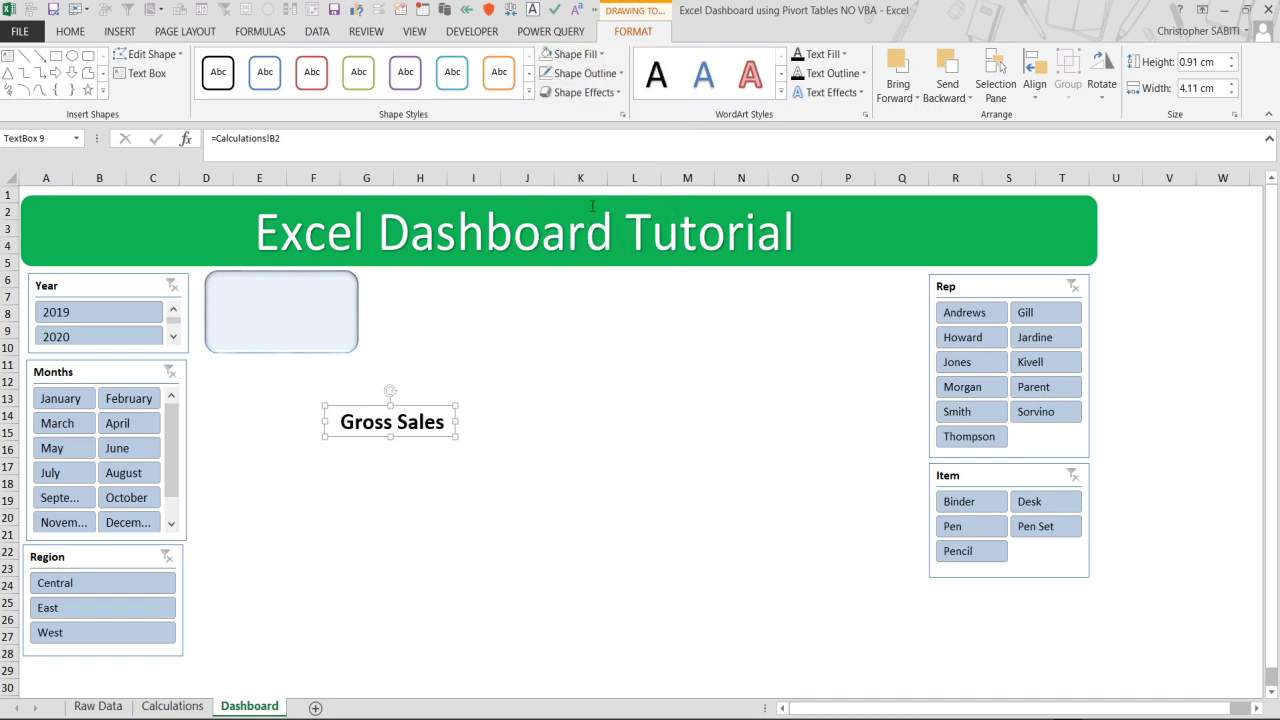
click(621, 75)
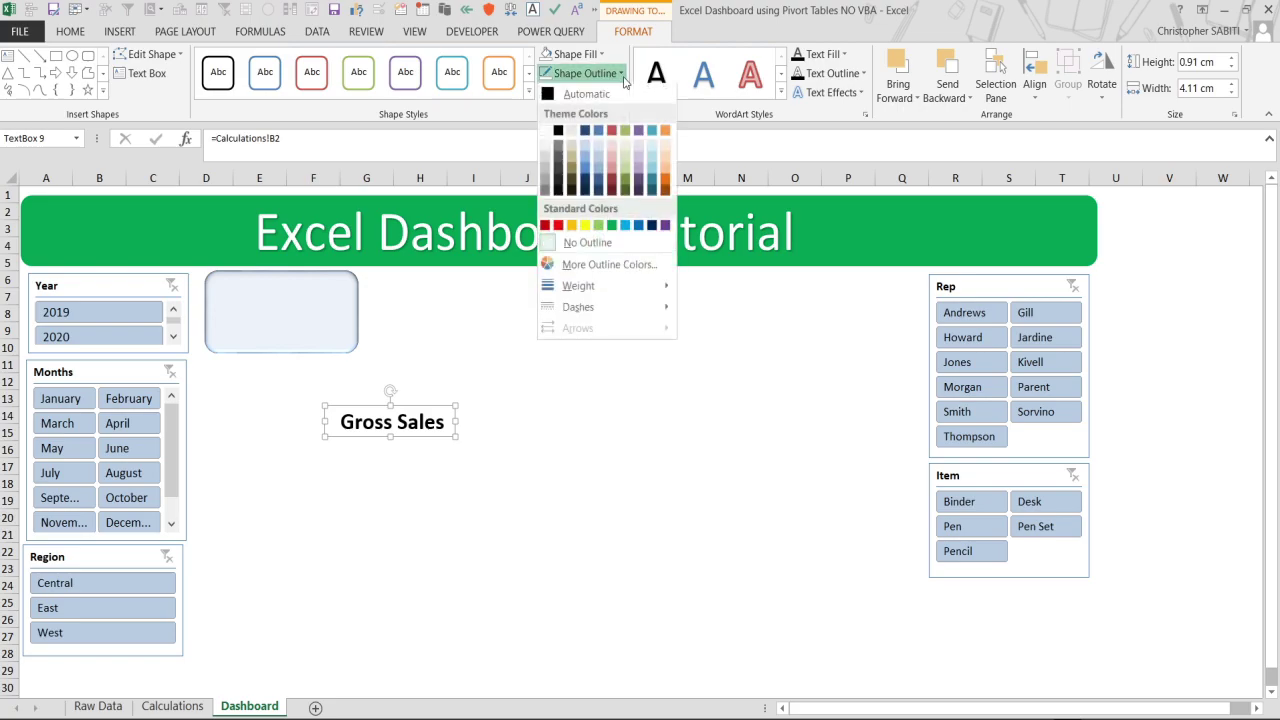
click(580, 243)
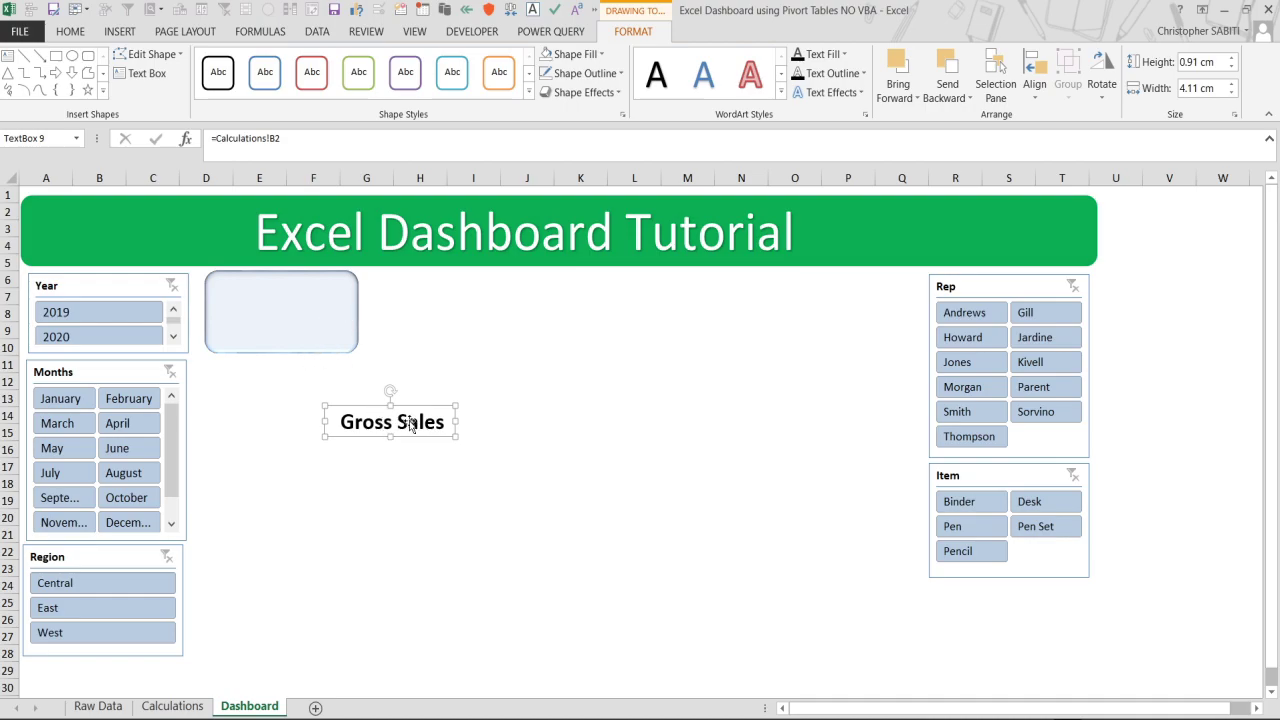
Duplicate the Gross Sales label onto the upper part of the pale card and minimise the file window covering the sheet.
drag(408, 410, 305, 290)
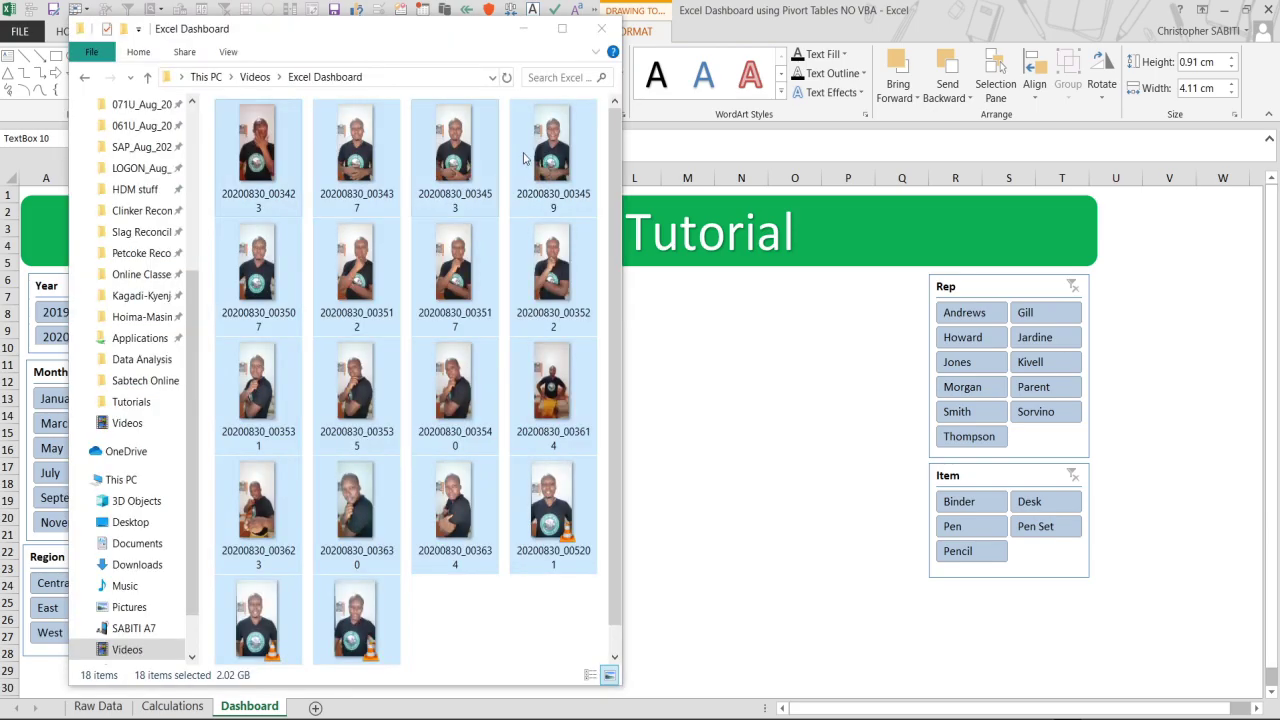
click(668, 364)
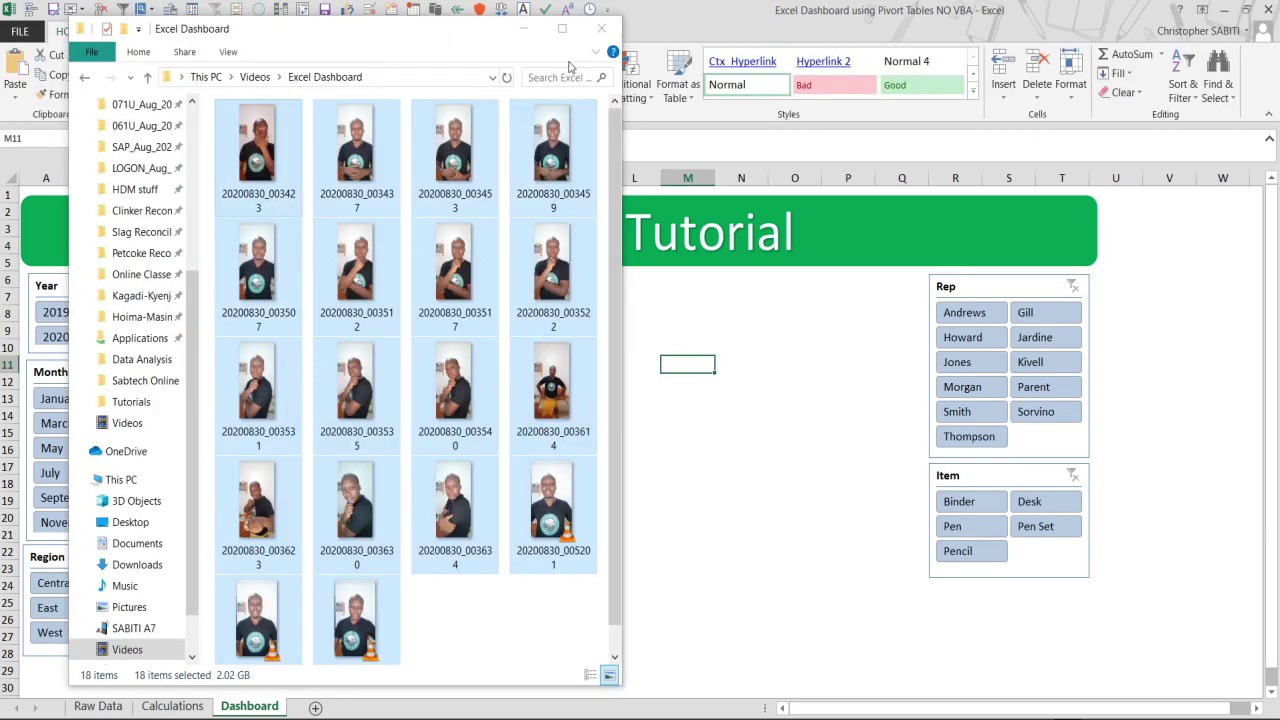
click(524, 30)
click(566, 420)
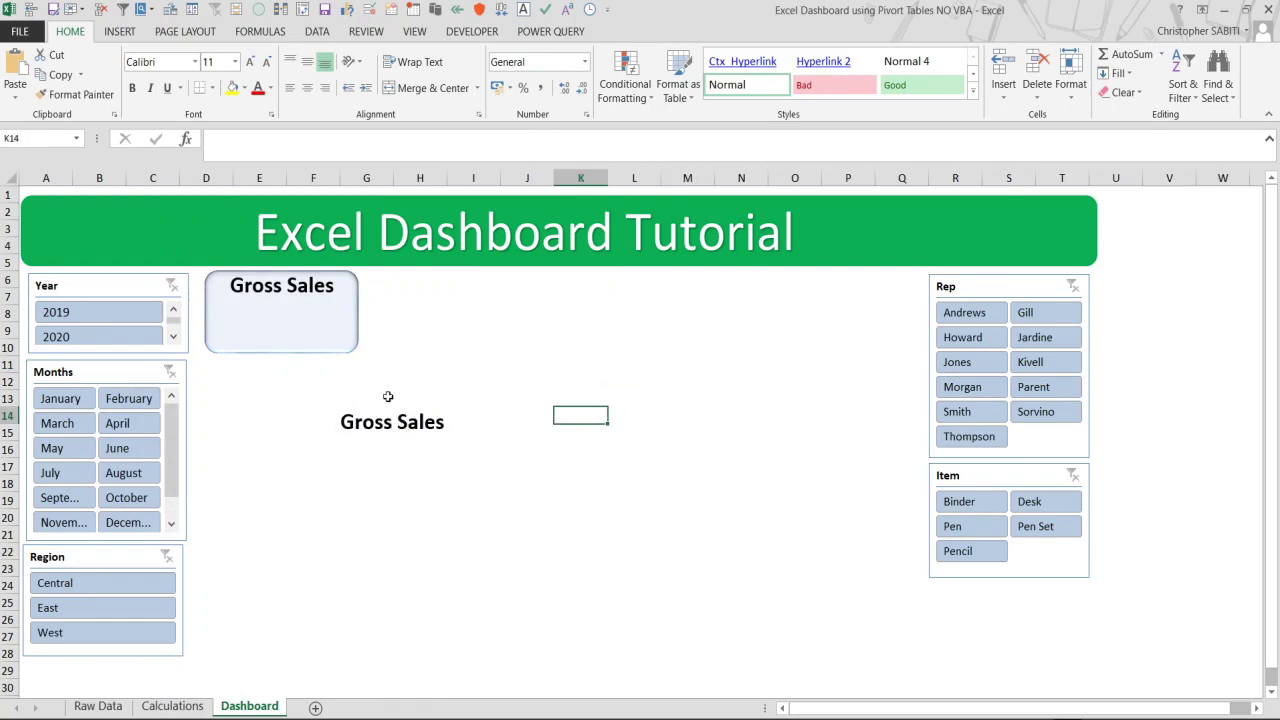
Link the duplicated label on the card to the Gross Sales total with the formula =Calculations!B3.
click(312, 290)
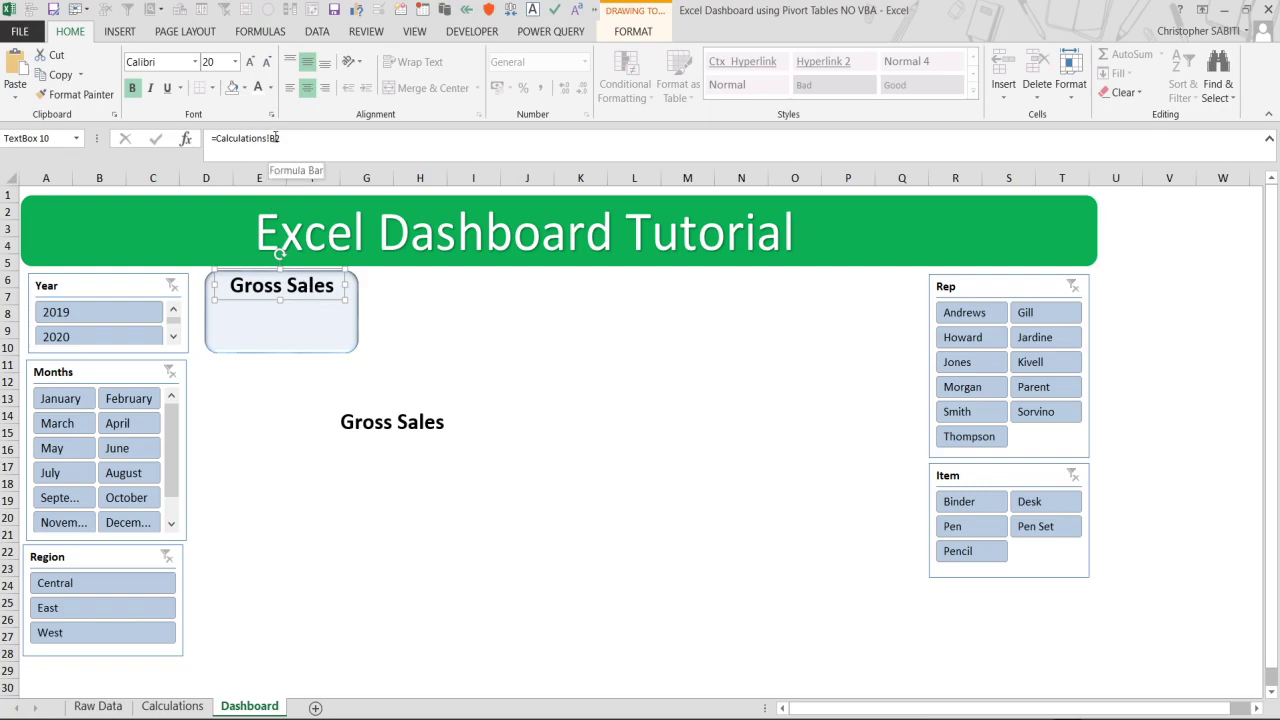
click(172, 706)
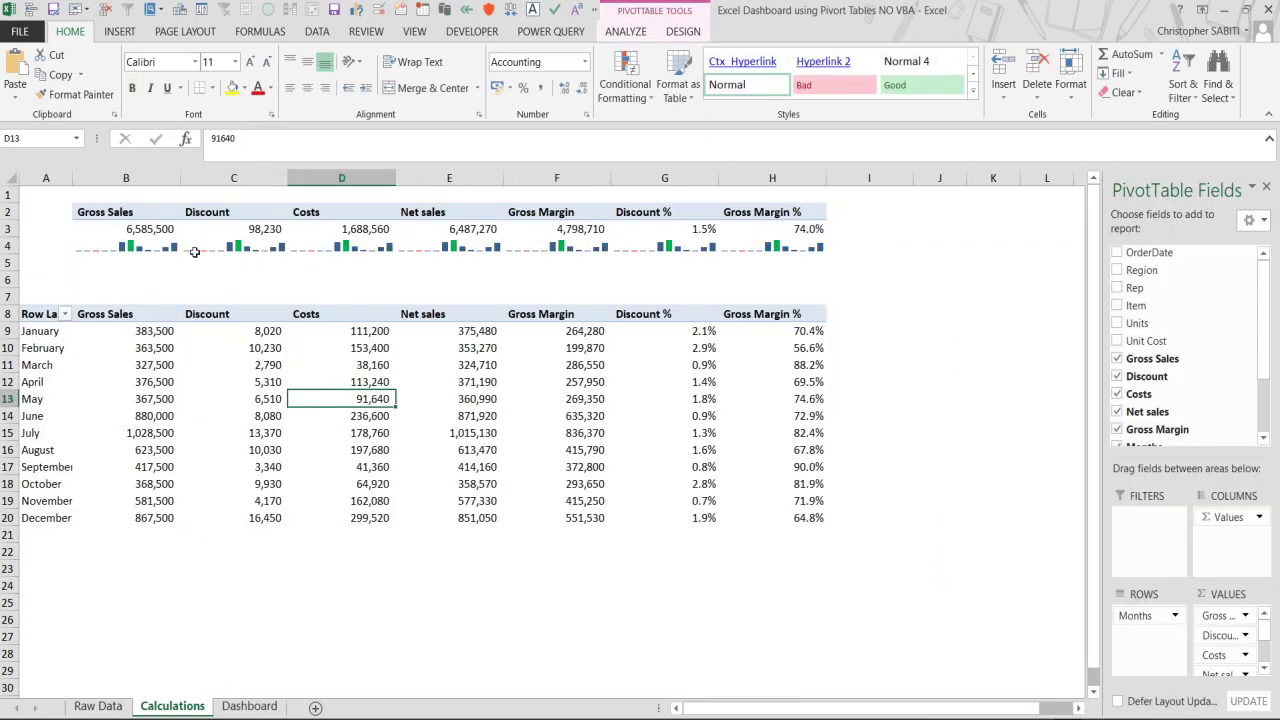
click(148, 229)
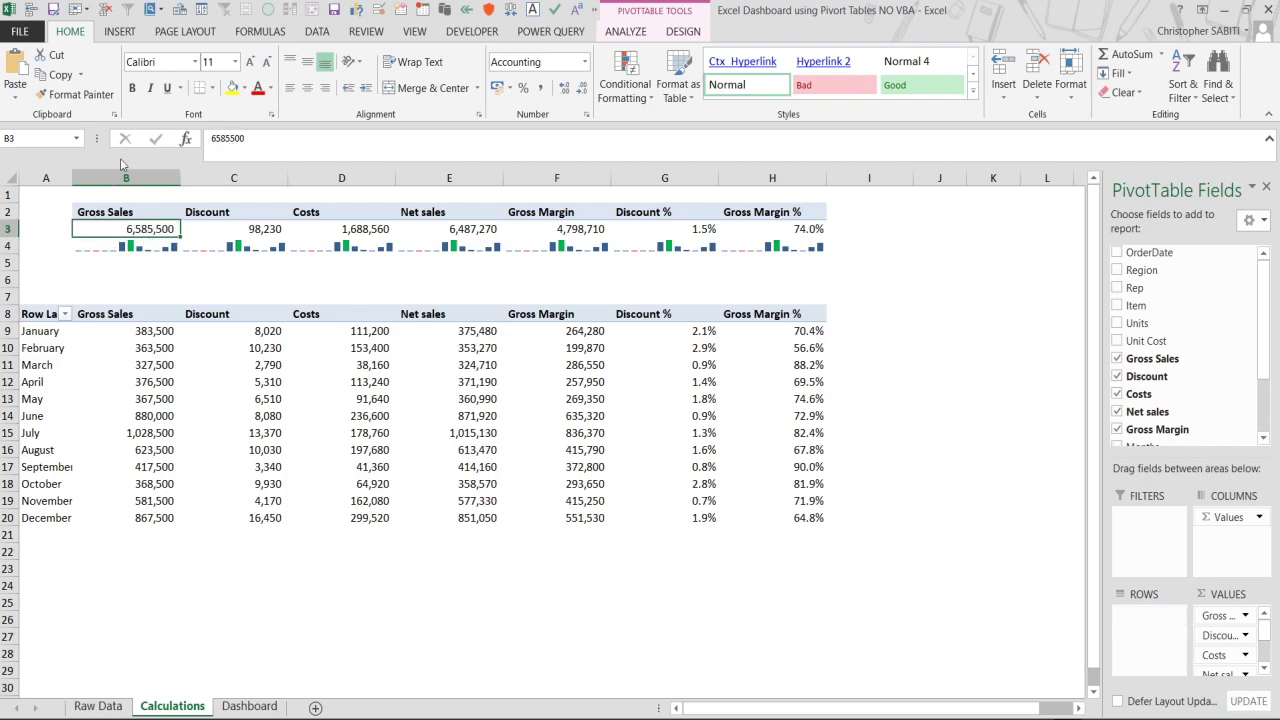
click(136, 247)
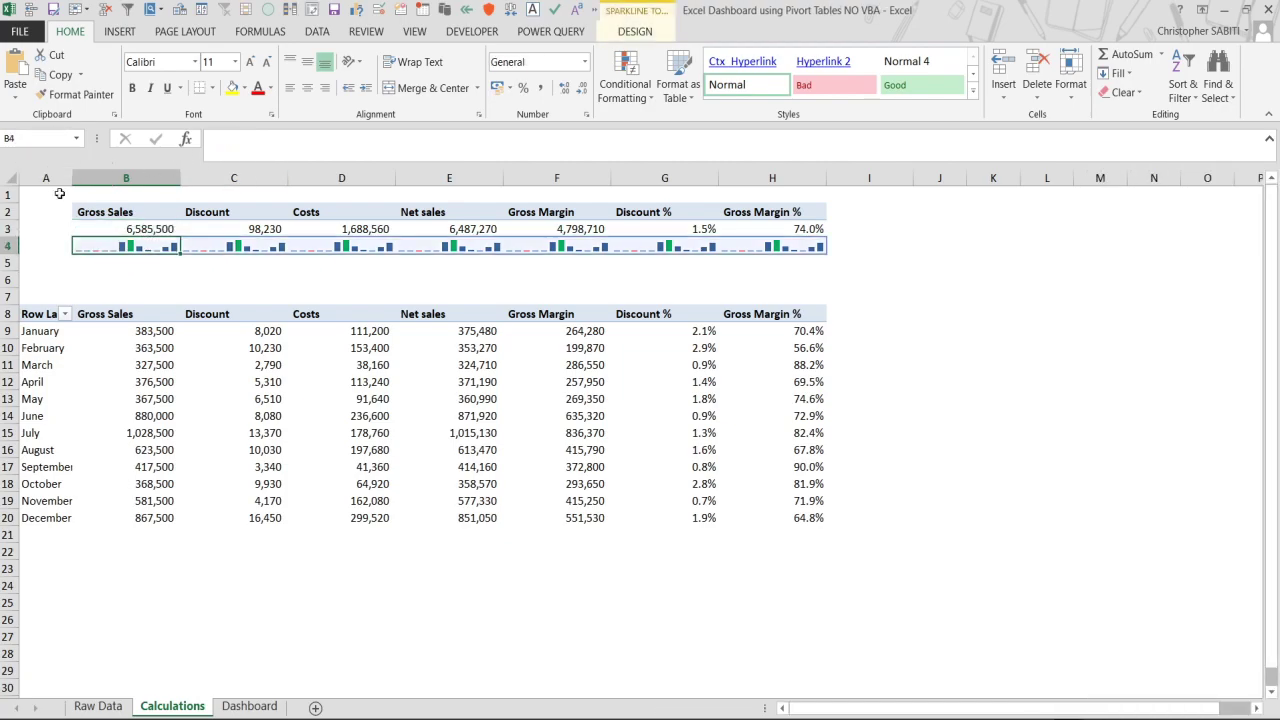
click(262, 706)
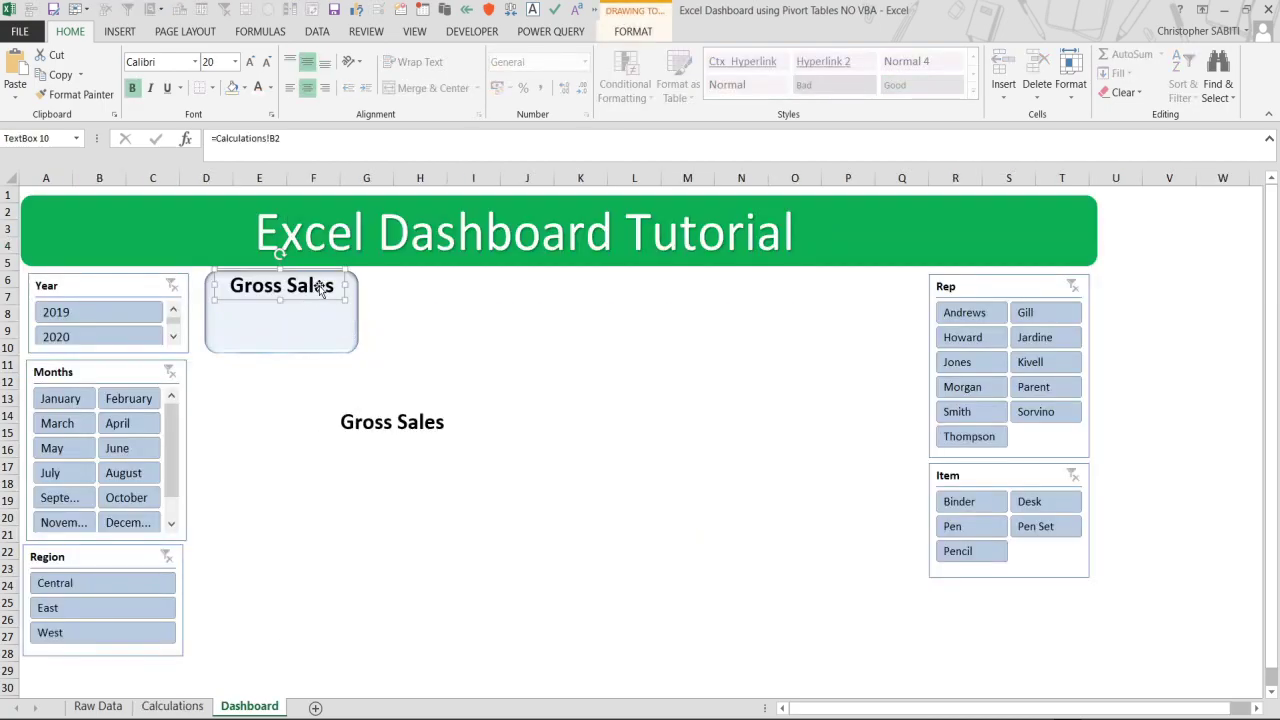
click(300, 150)
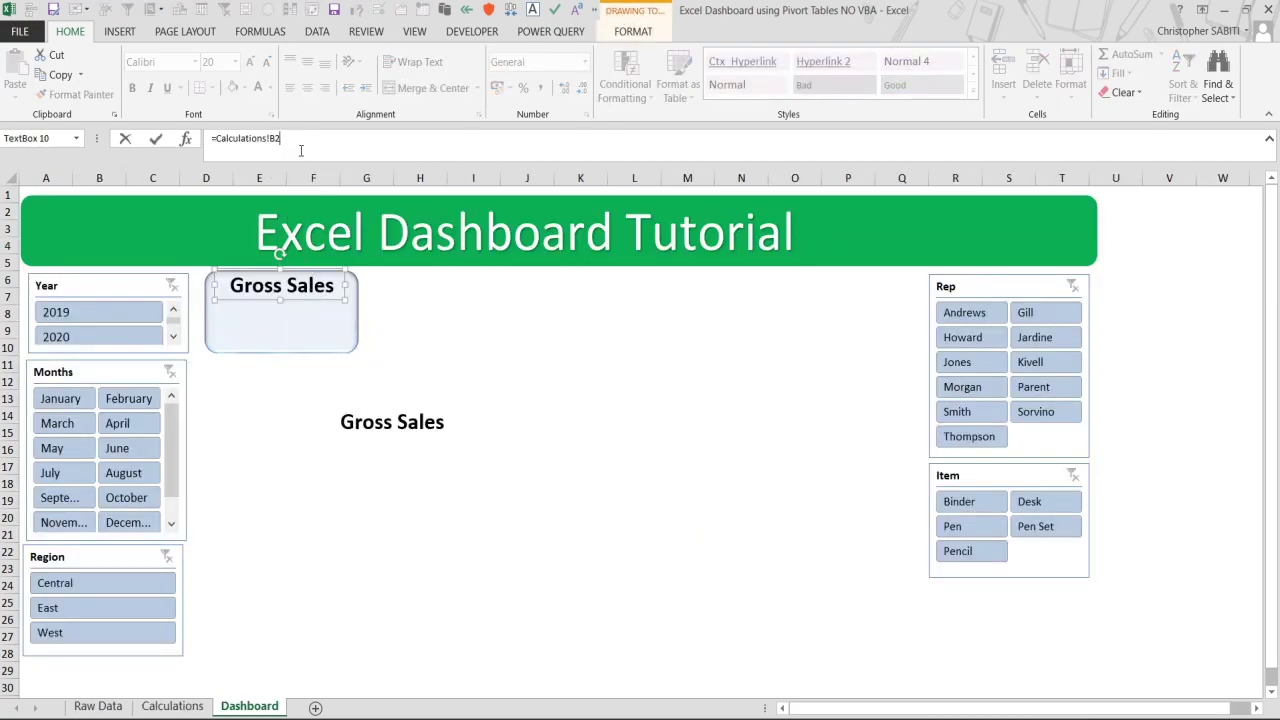
key(Return)
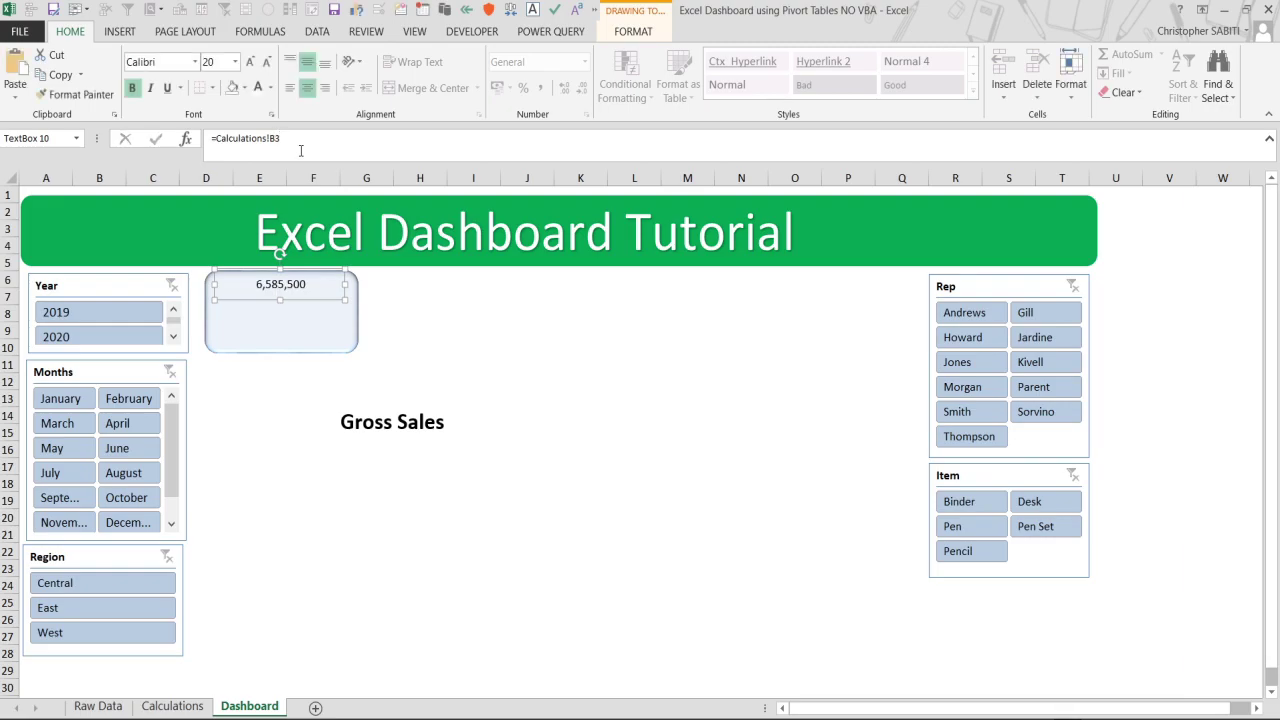
Format the Gross Sales value on the card as bold, font size 20, in blue.
click(215, 62)
click(314, 320)
click(287, 285)
click(218, 58)
text(20)
key(Return)
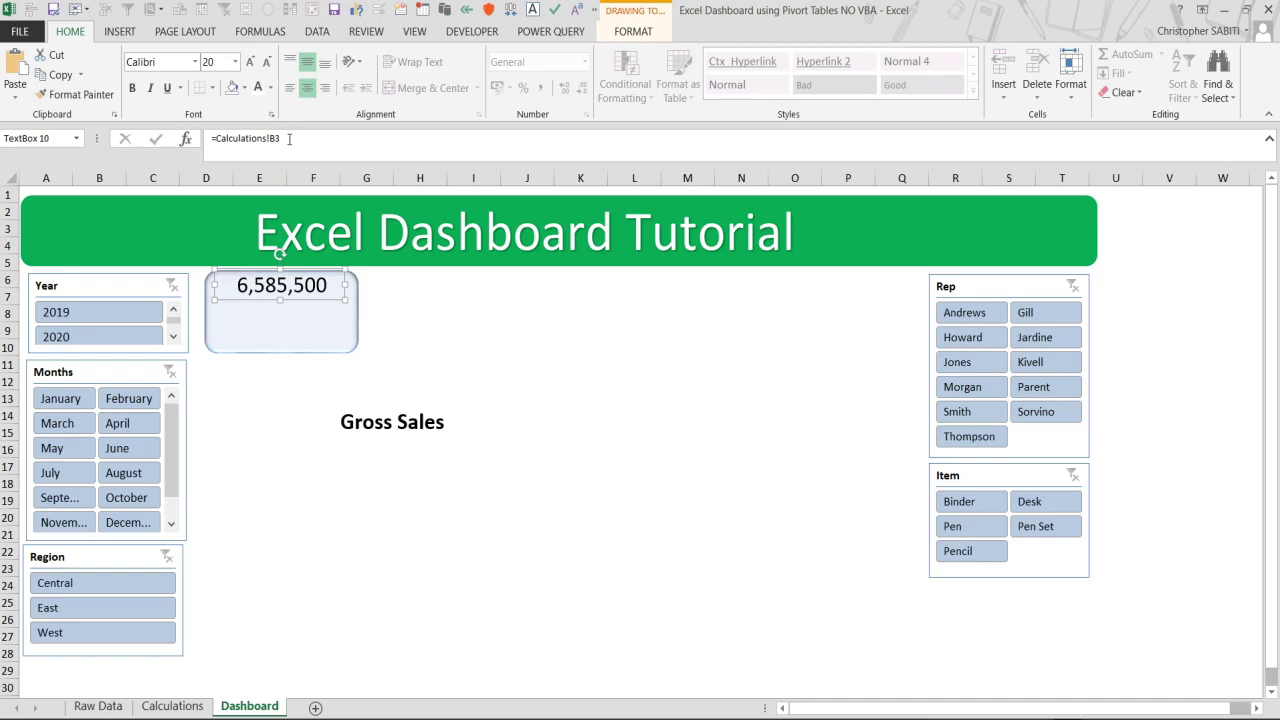
click(267, 64)
click(267, 64)
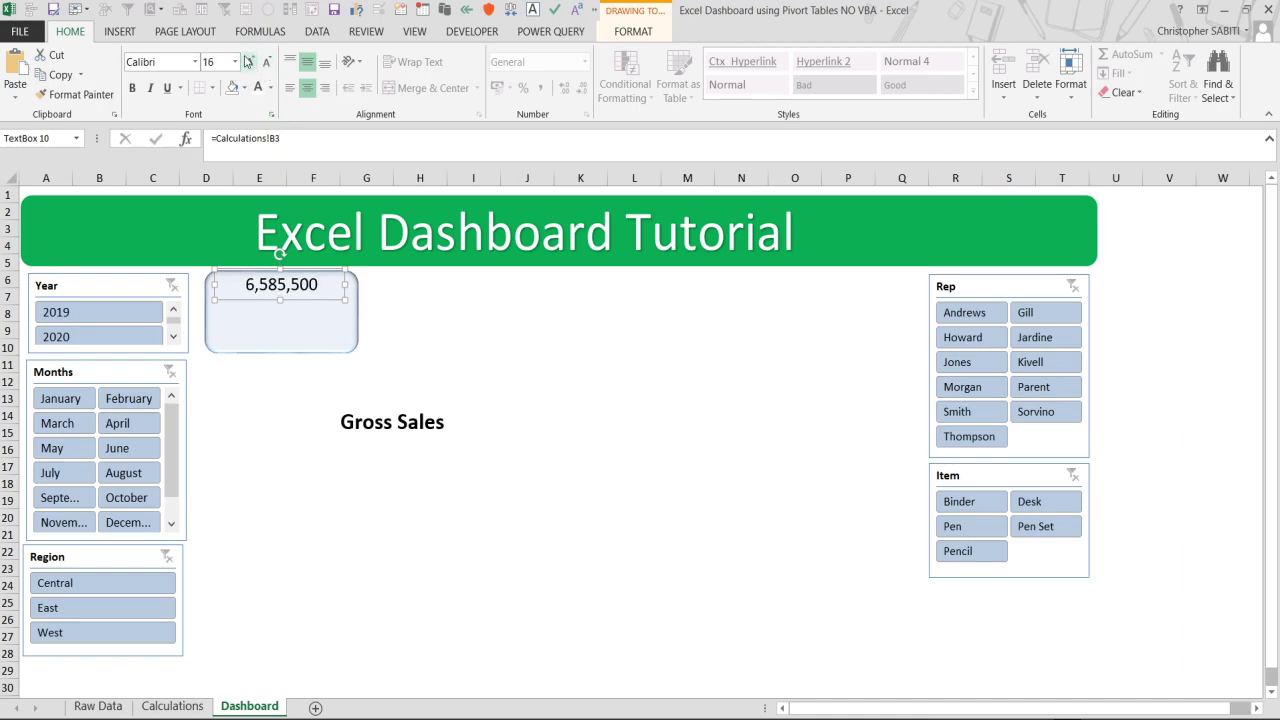
click(250, 64)
click(250, 64)
click(132, 88)
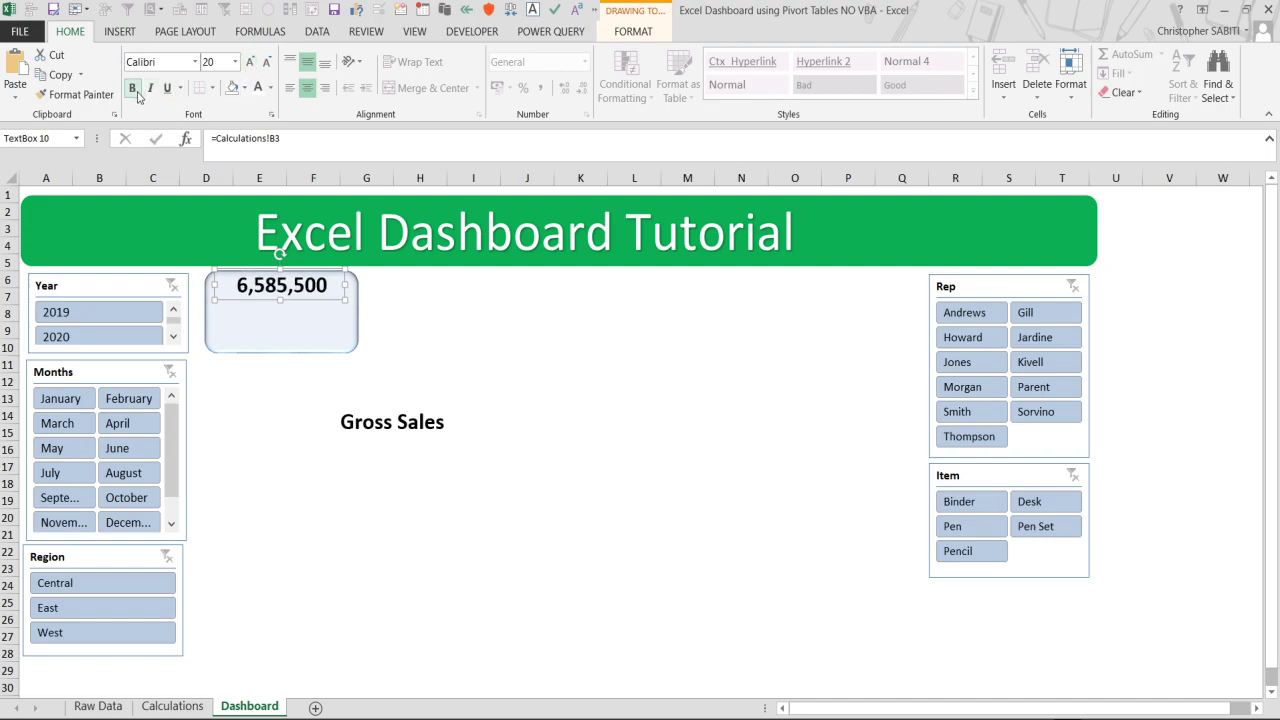
click(270, 87)
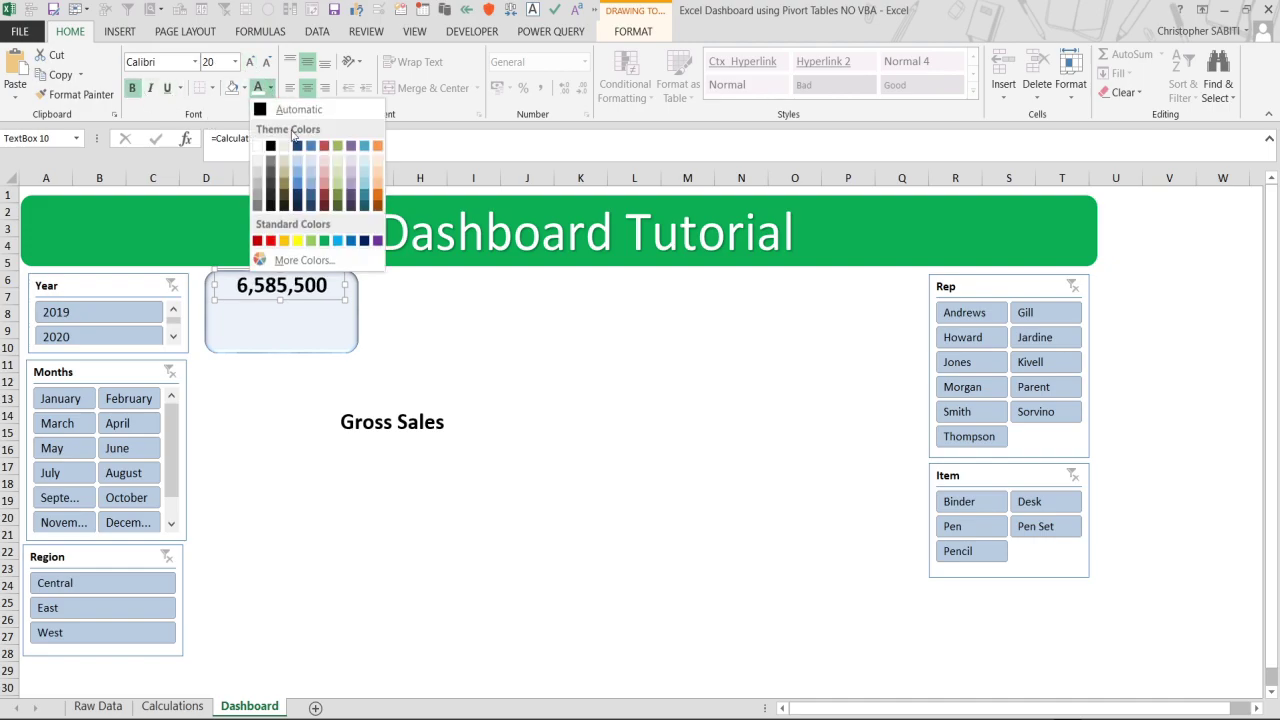
click(306, 161)
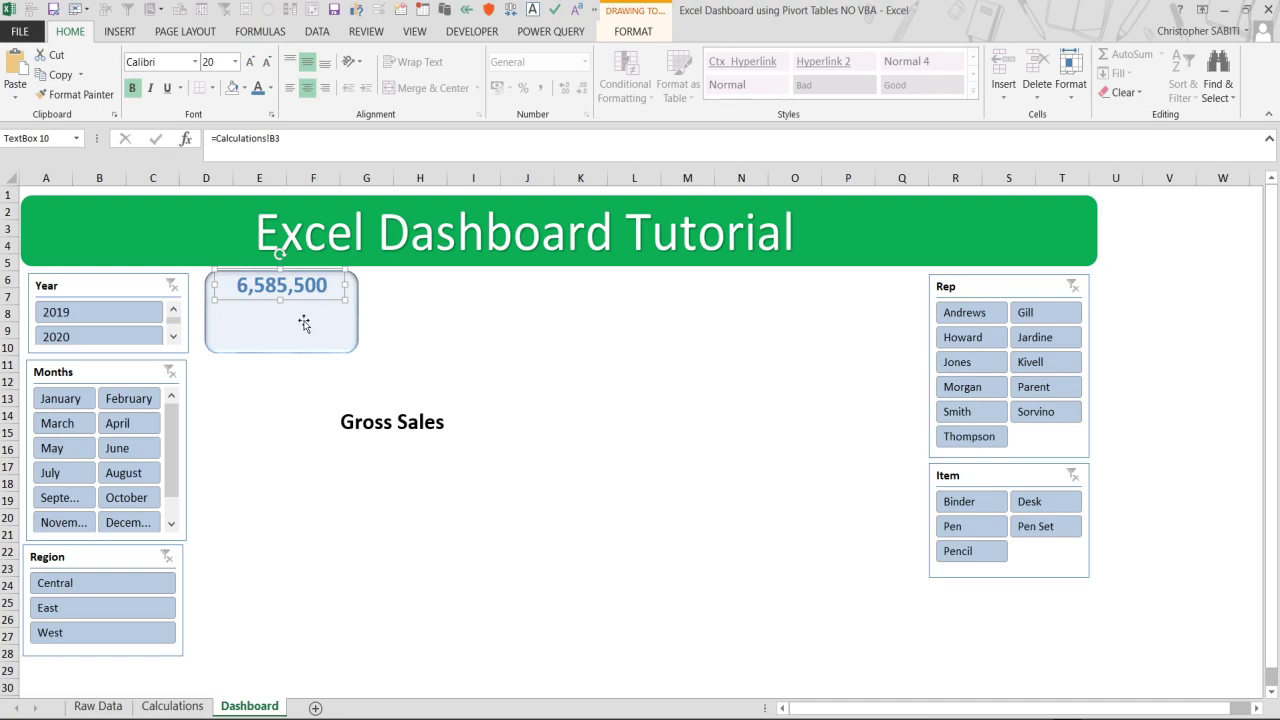
Try to show the sparkline in a duplicate of the value text box linked to =Calculations!B4, and delete that duplicate.
drag(313, 287, 281, 310)
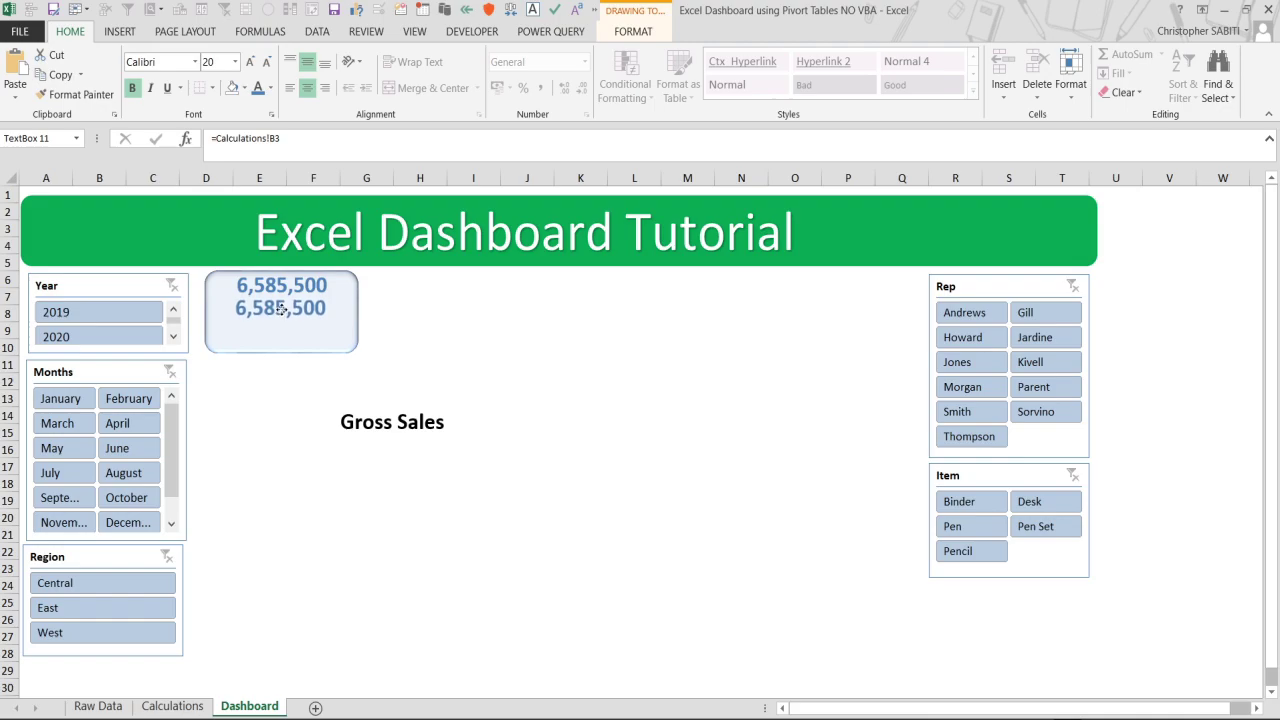
click(284, 146)
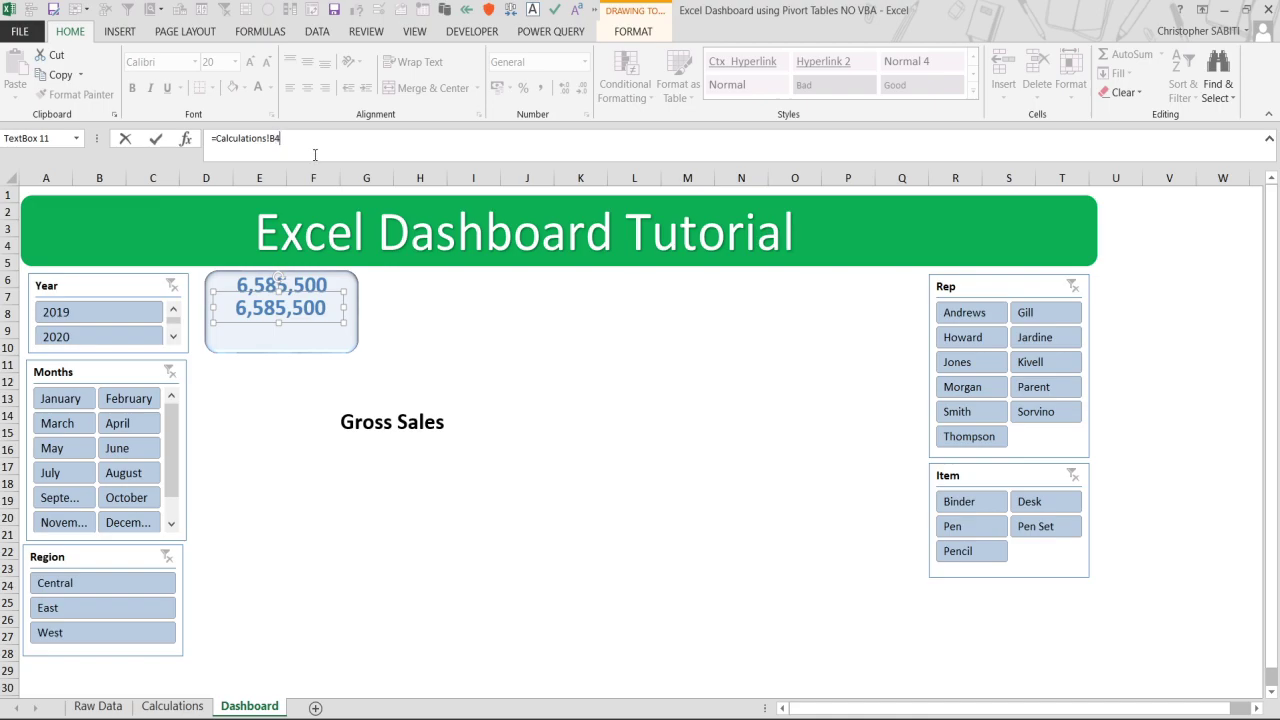
key(Return)
click(303, 317)
click(297, 318)
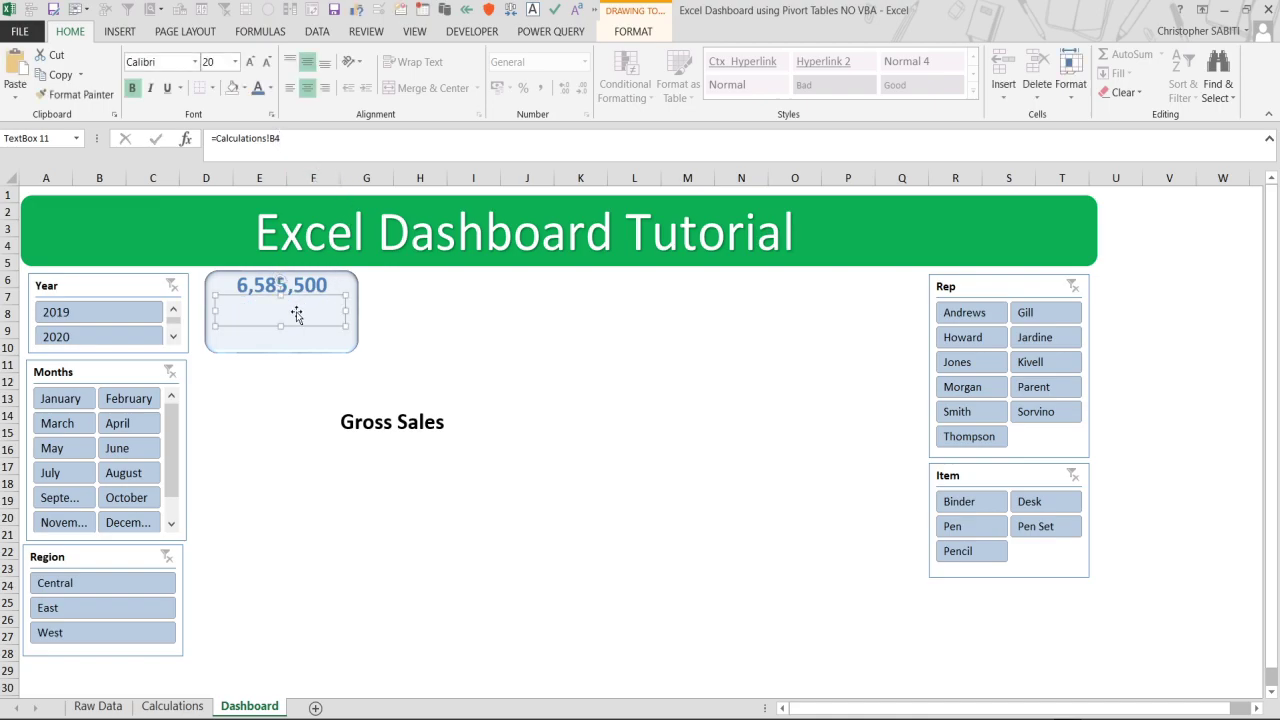
drag(298, 305, 461, 325)
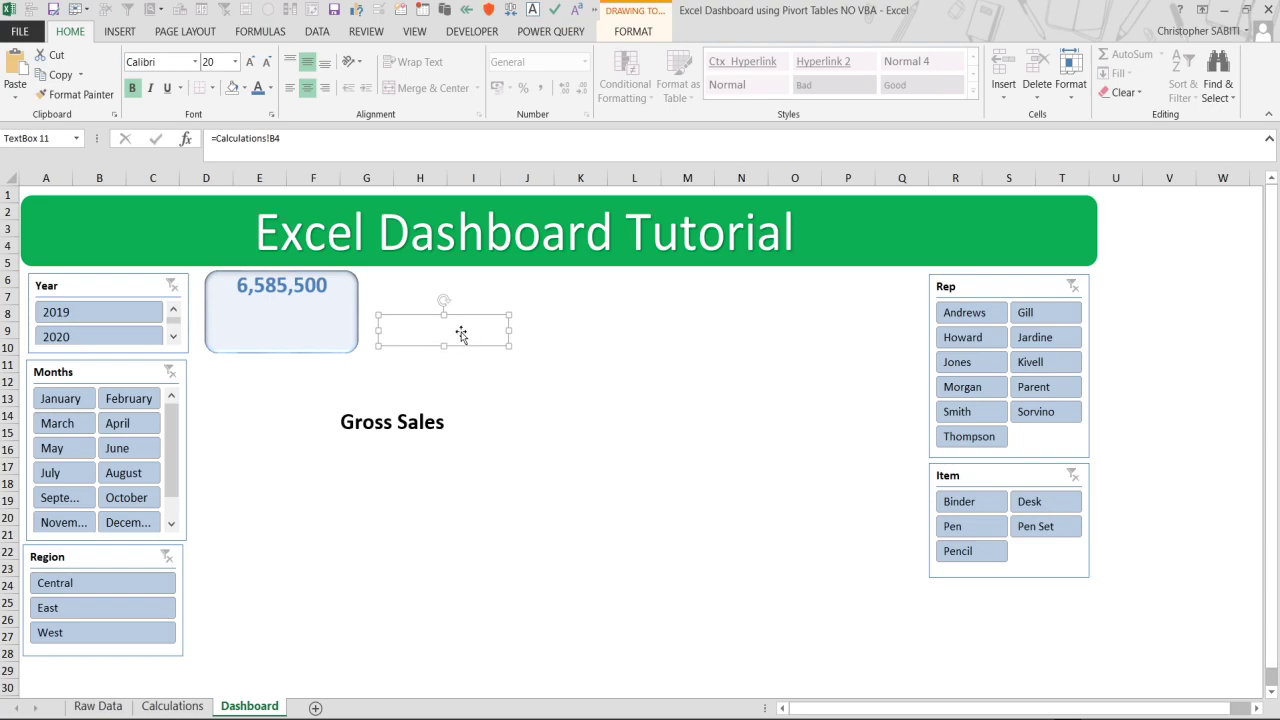
key(Escape)
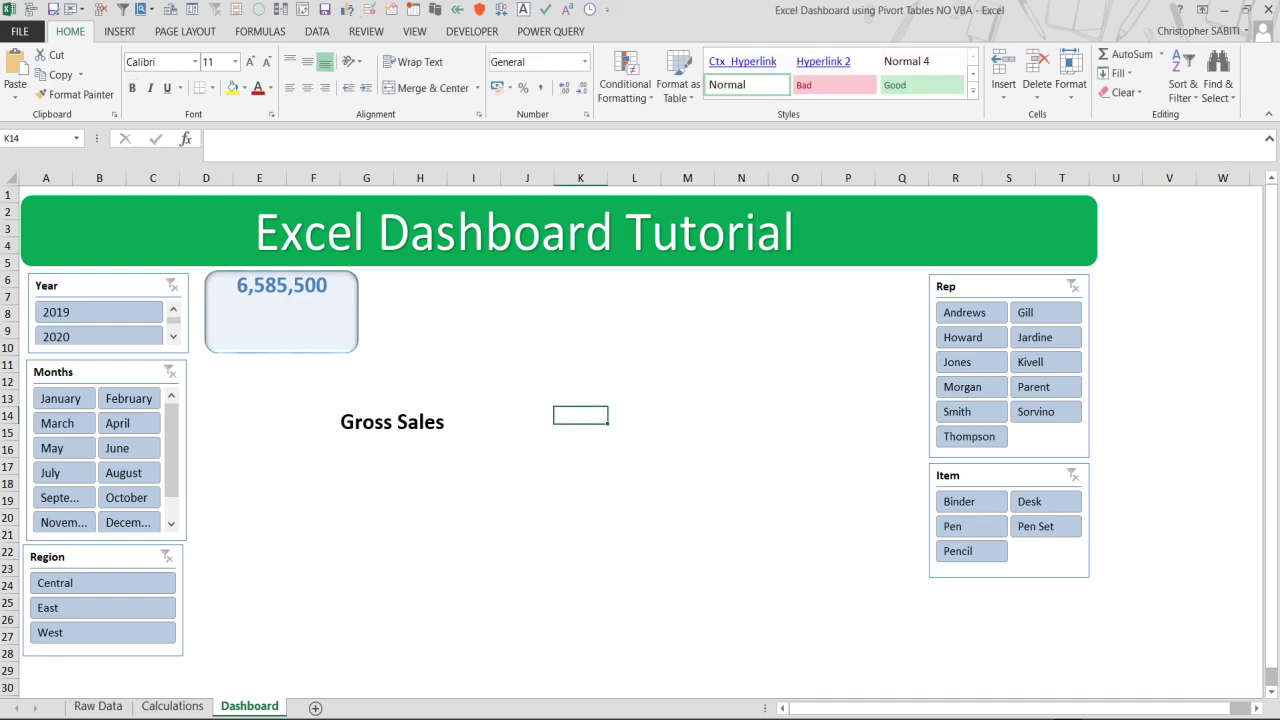
Copy the Gross Sales sparkline in Calculations cell B4 and paste it as a linked picture at H12 of the Dashboard sheet.
click(160, 707)
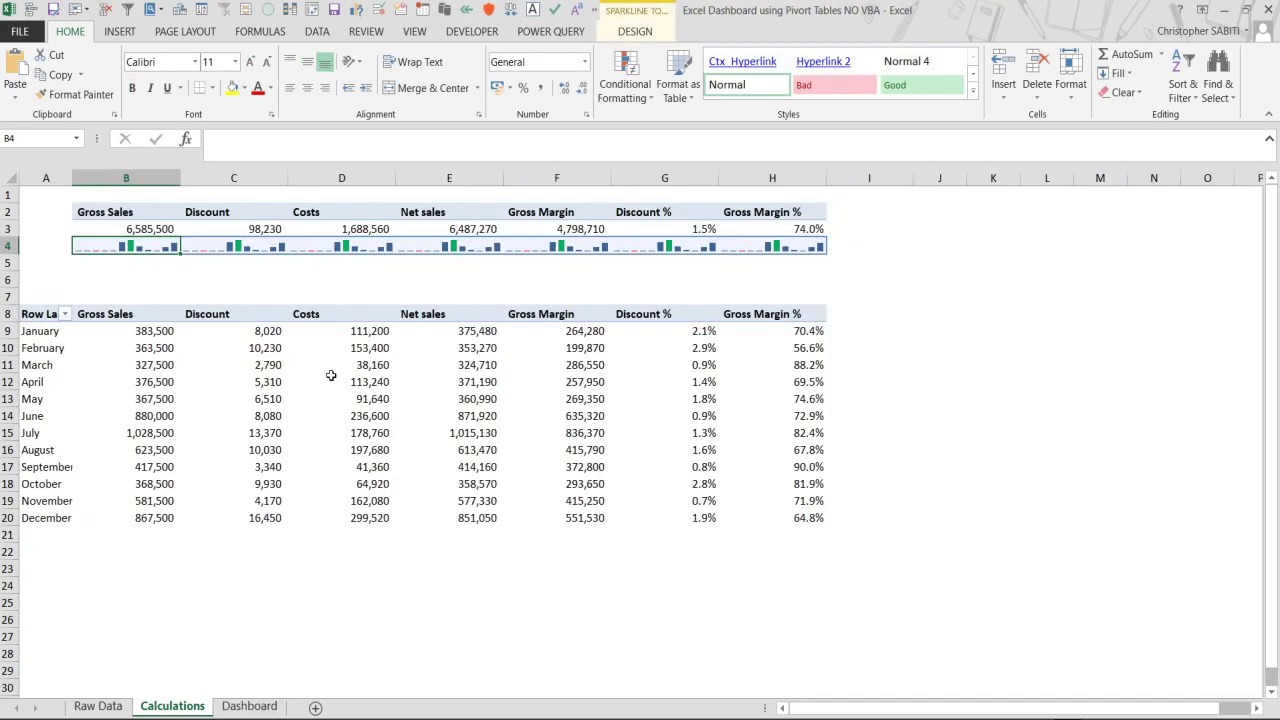
click(177, 274)
click(148, 246)
key(ctrl+c)
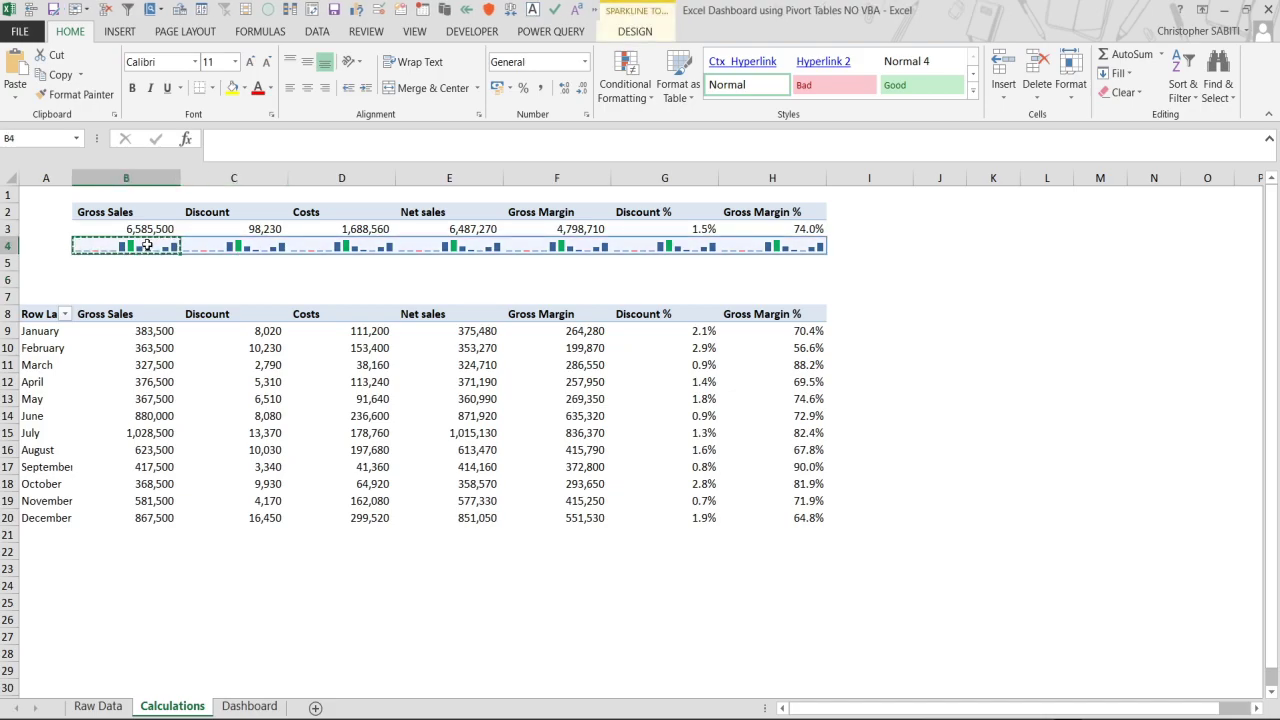
click(245, 705)
click(423, 384)
click(15, 97)
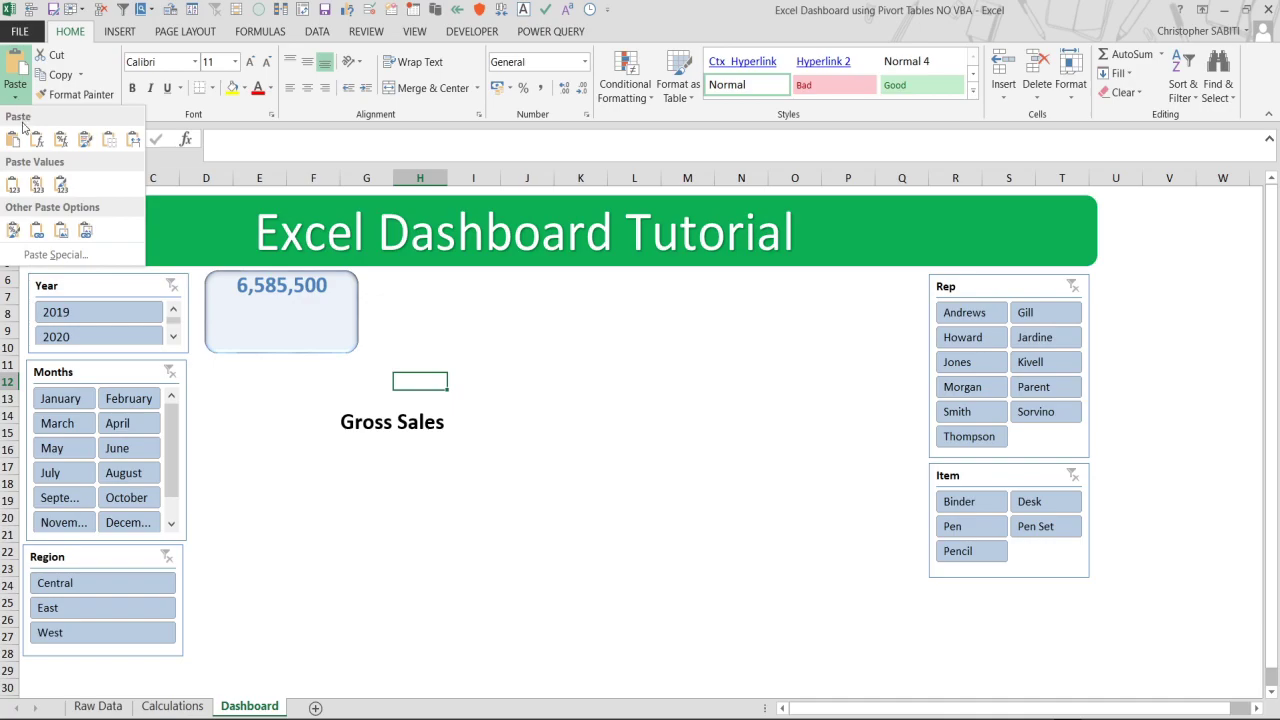
click(86, 232)
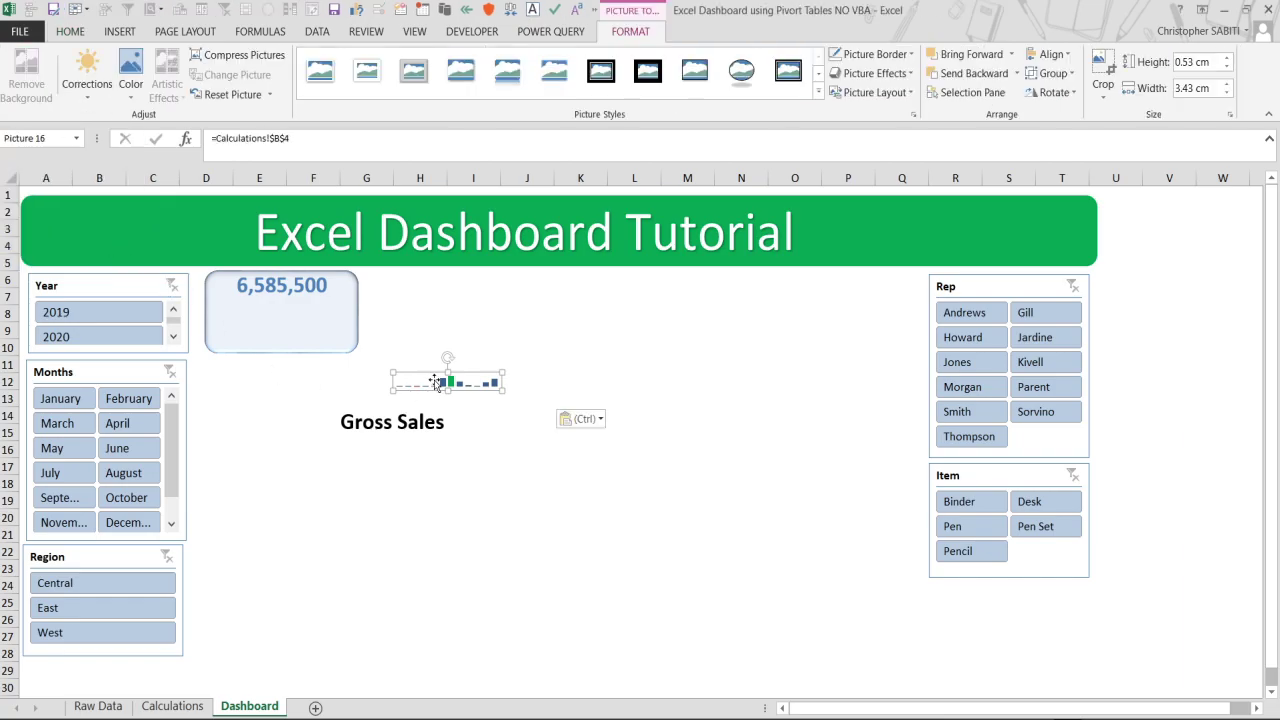
Stack the sparkline picture and the Gross Sales label beneath the value inside the card, and shrink the card to fit them.
mouse_move(463, 383)
mouse_down()
mouse_move(300, 290)
mouse_move(295, 310)
mouse_move(346, 322)
mouse_move(302, 311)
mouse_up()
drag(394, 421, 288, 335)
click(356, 316)
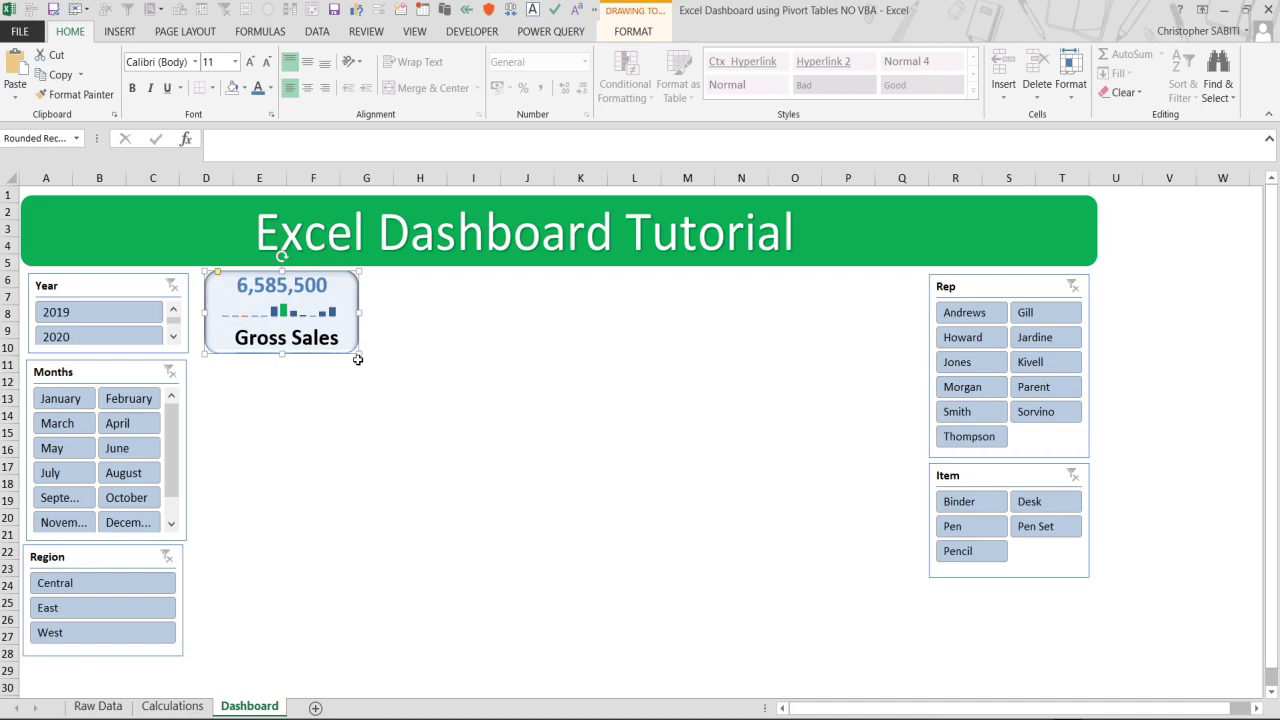
drag(357, 354, 288, 289)
click(296, 333)
click(291, 290)
click(291, 290)
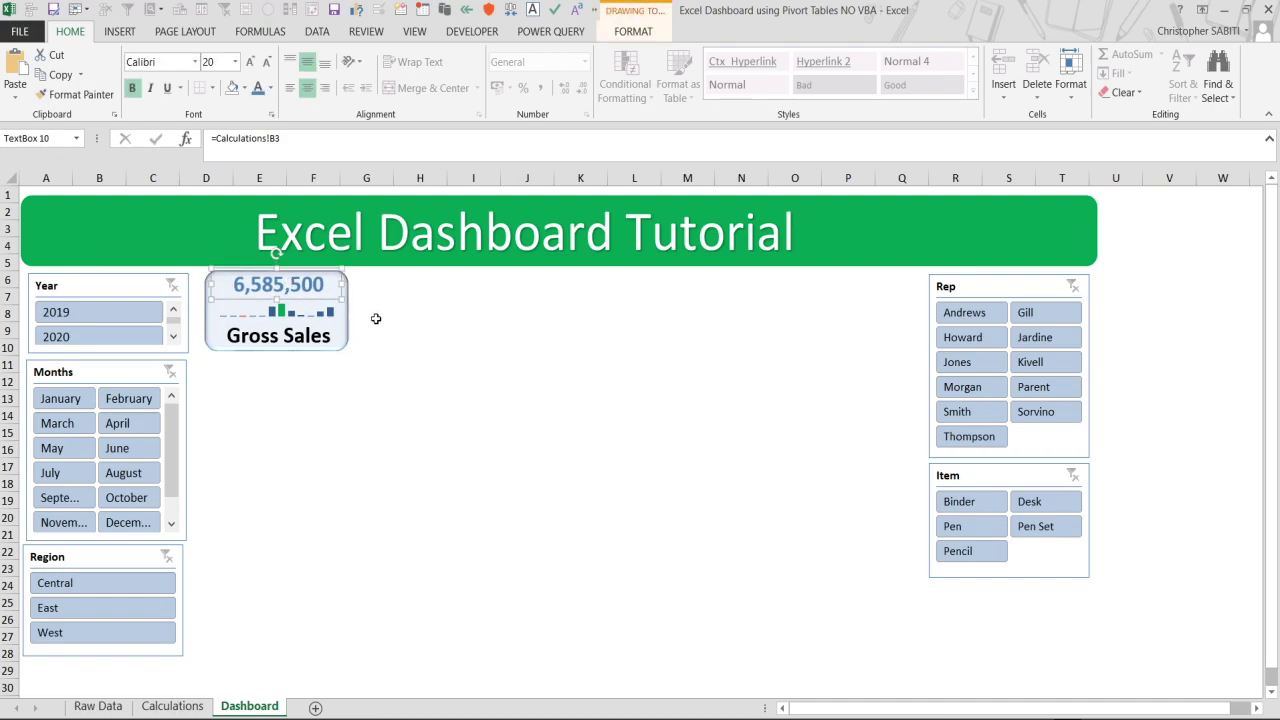
click(368, 326)
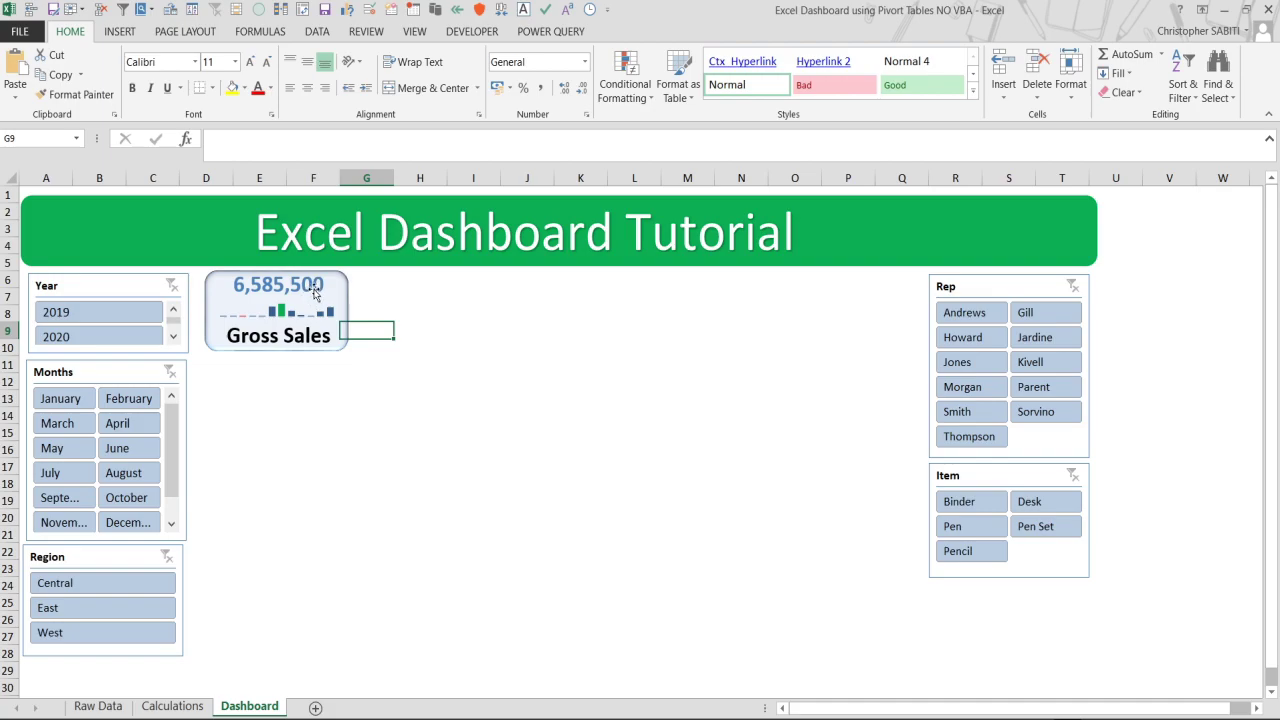
Group the Gross Sales value, sparkline picture, label and card shape into one object.
click(315, 291)
shift+click(306, 313)
shift+click(296, 336)
key(ctrl+shift+g)
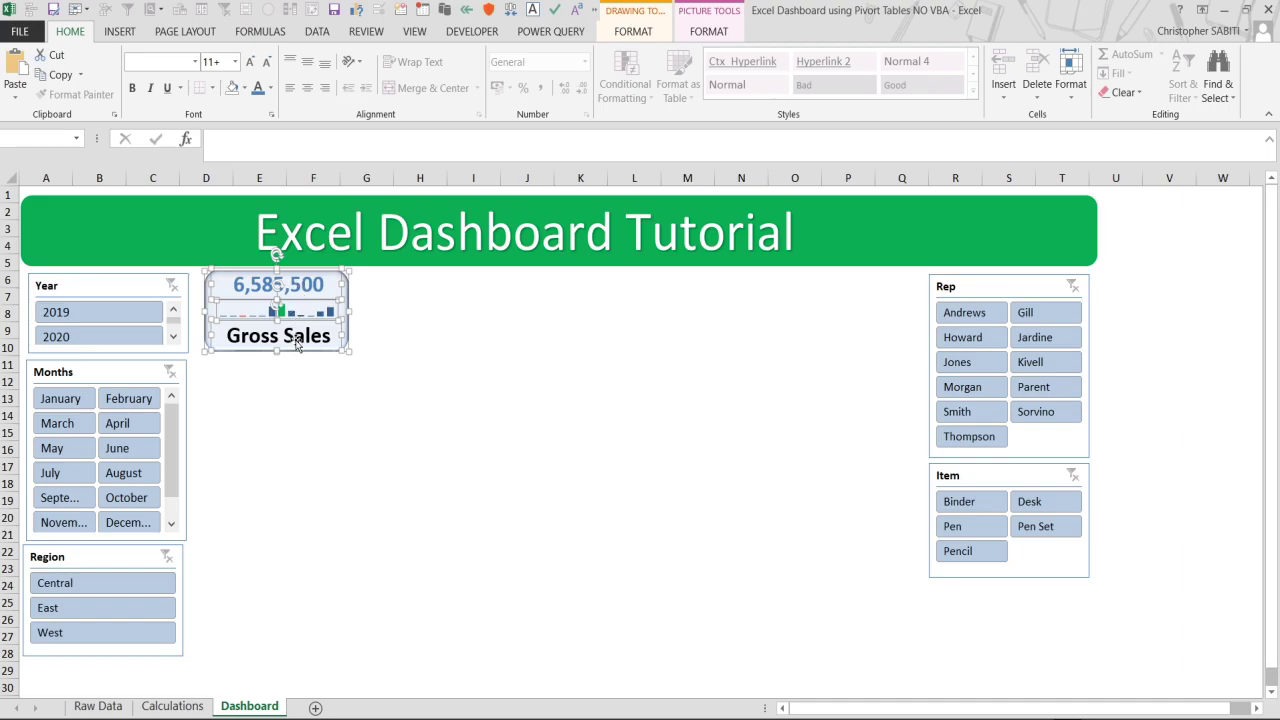
right_click(323, 335)
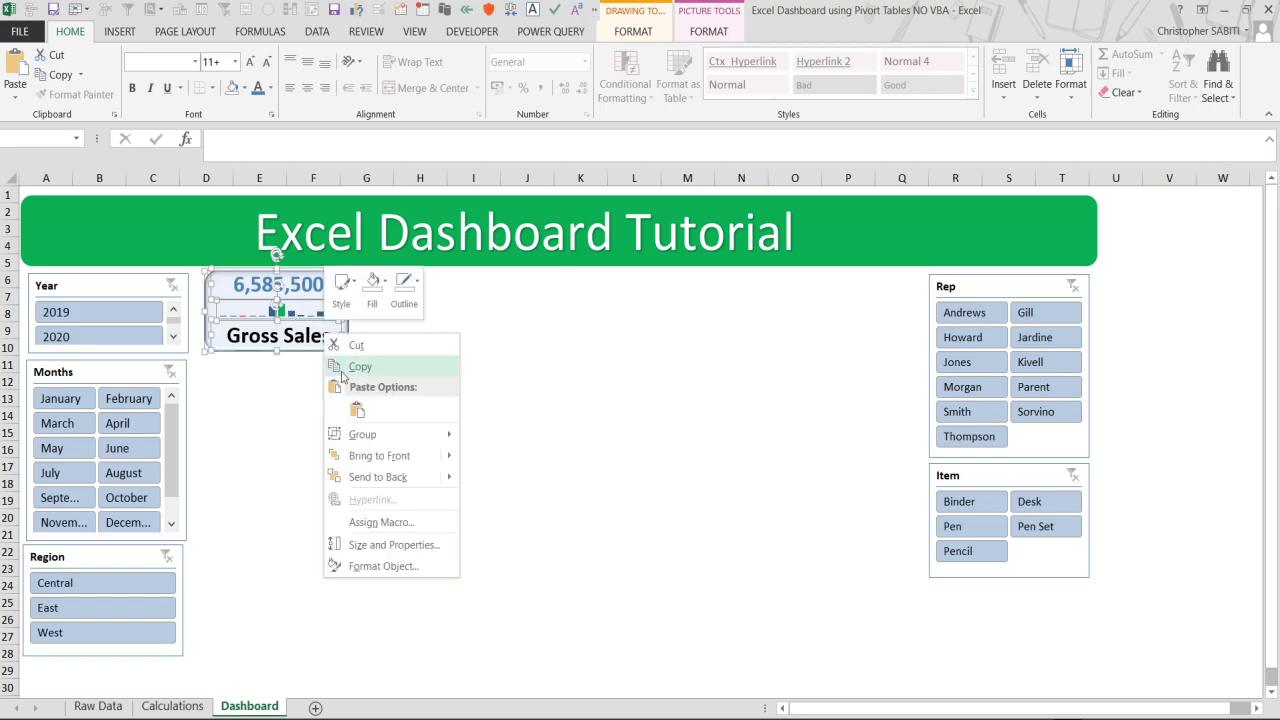
mouse_move(418, 439)
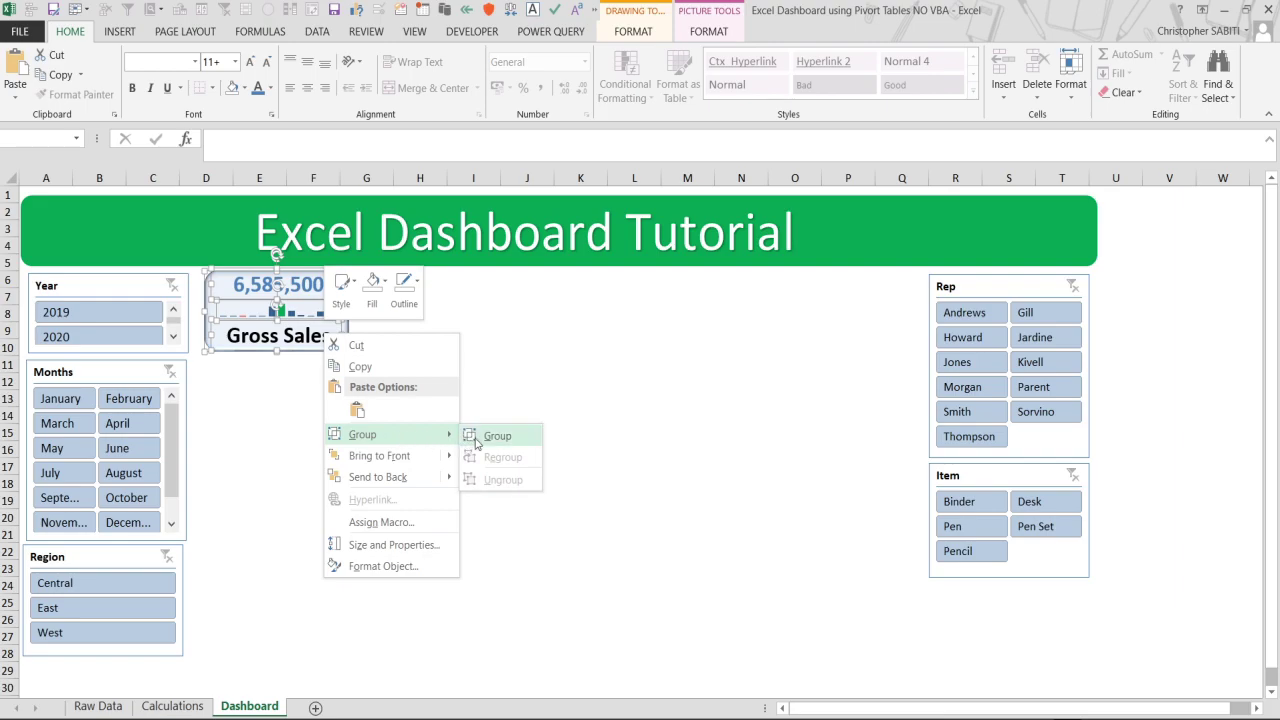
click(477, 437)
click(423, 400)
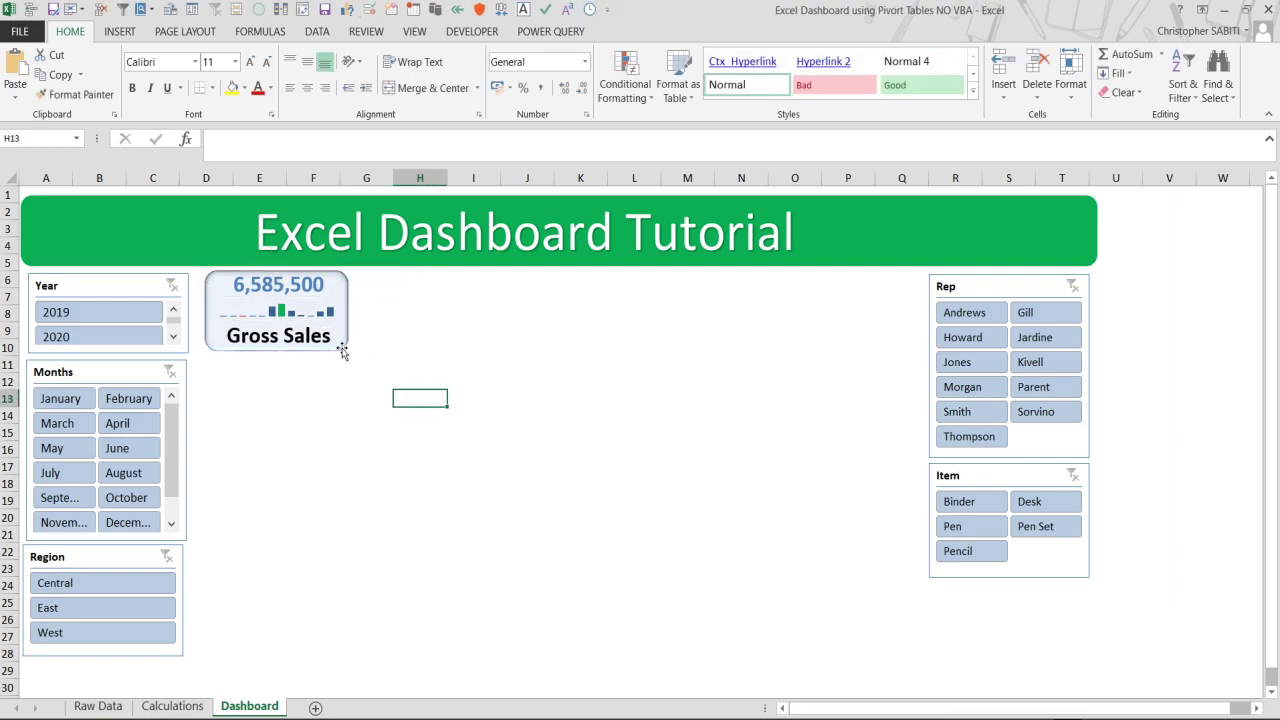
Duplicate the Gross Sales card four times and line up all five cards in a row beneath the banner.
click(347, 350)
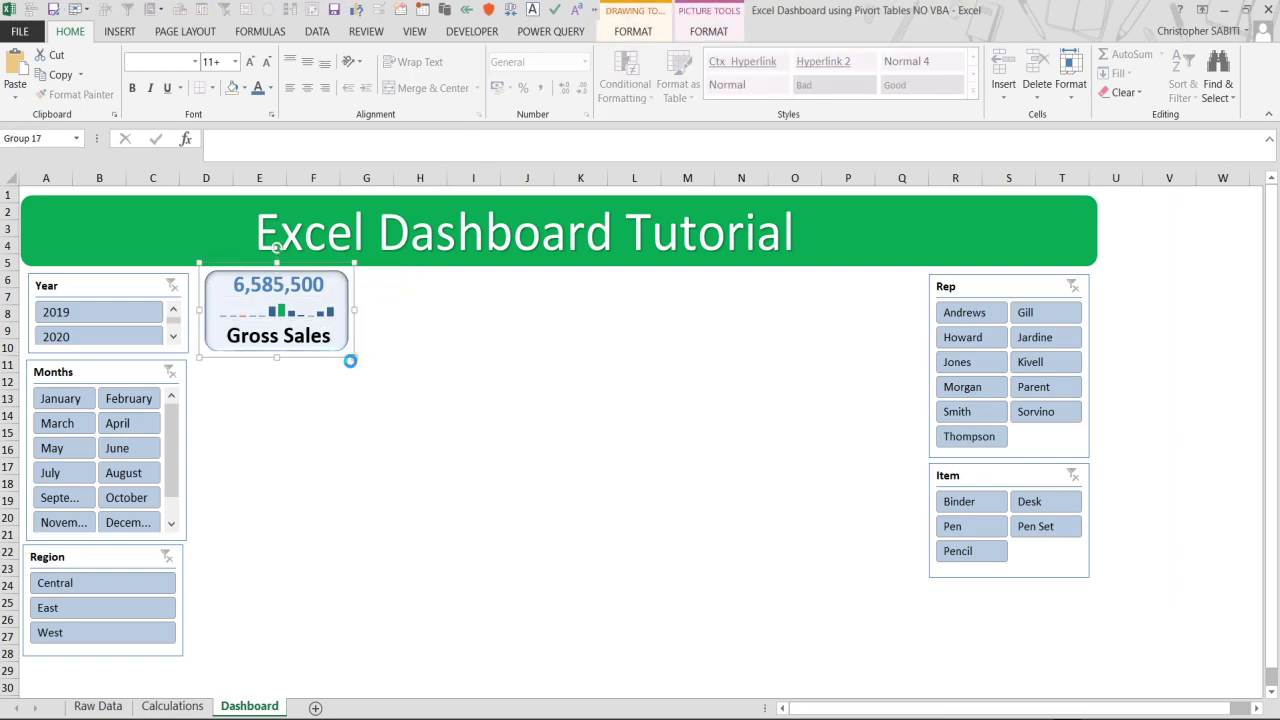
key(ctrl+d)
drag(359, 357, 647, 350)
key(ctrl+d)
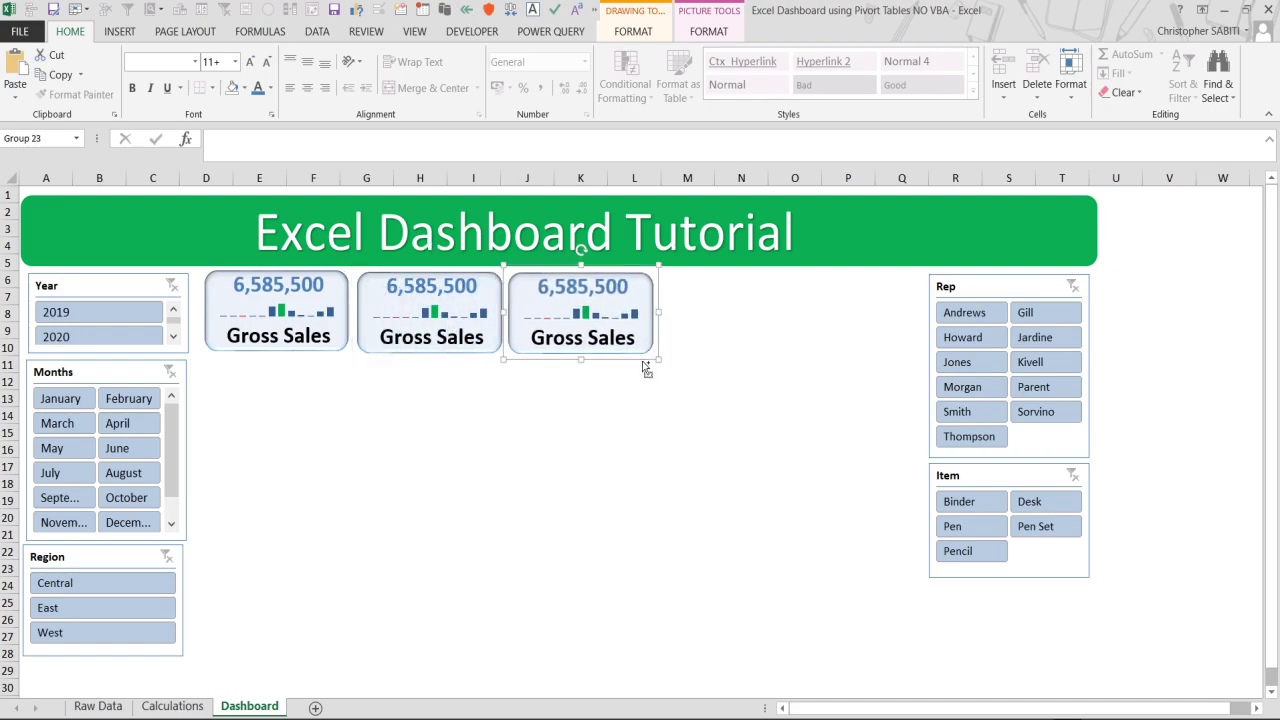
key(ctrl+d)
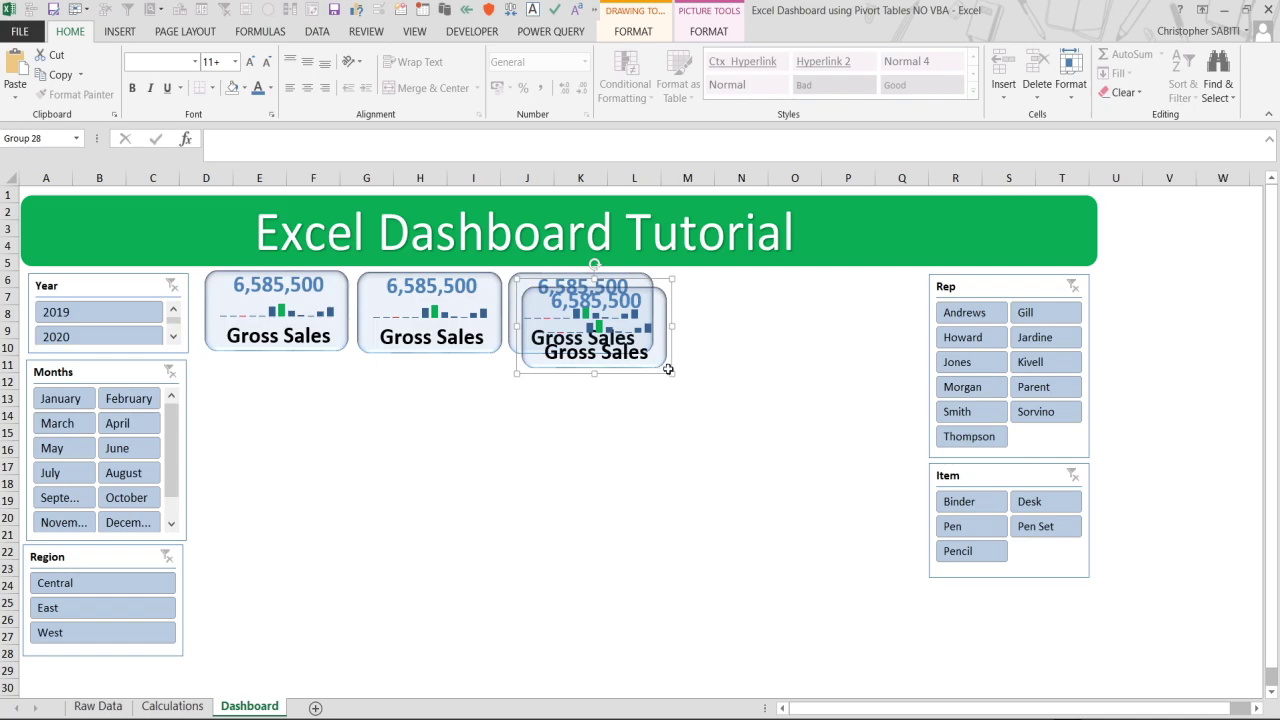
drag(662, 364, 944, 351)
key(ctrl+d)
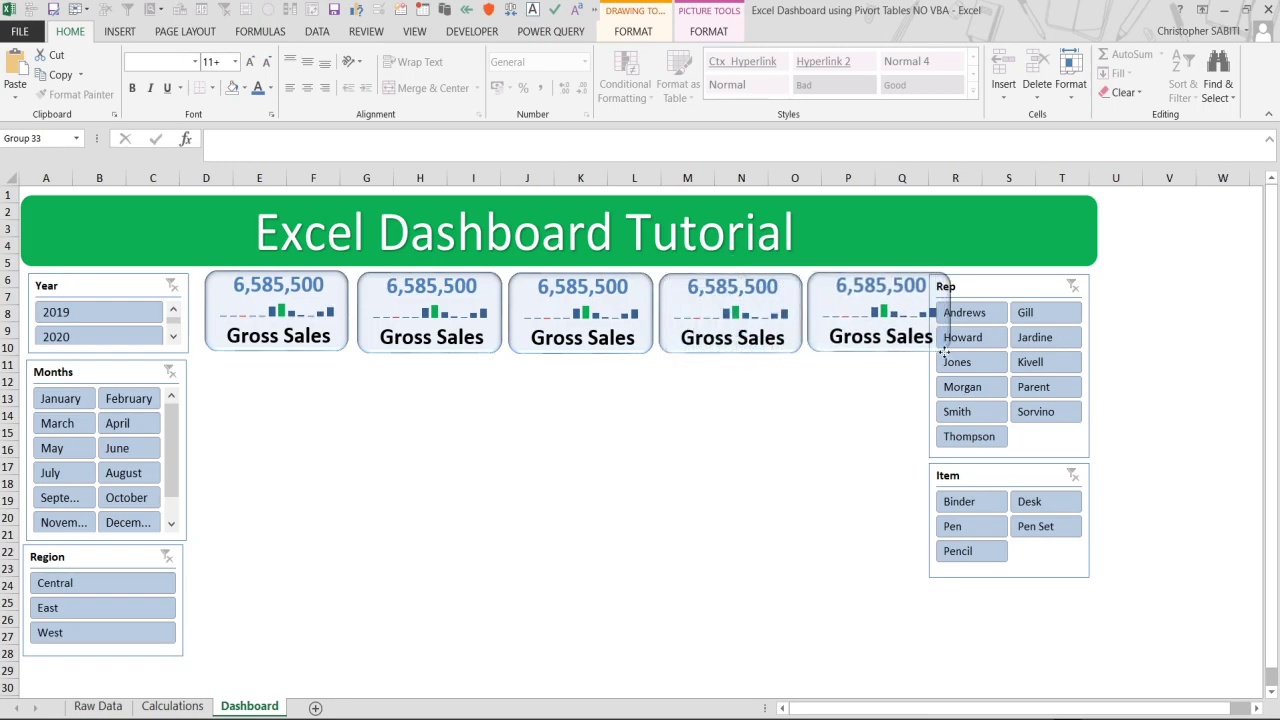
Move the Rep and Item slicers clear of the fifth card and extend the green banner to the slicers' outer edge.
drag(1031, 286, 1062, 287)
drag(1015, 477, 1047, 472)
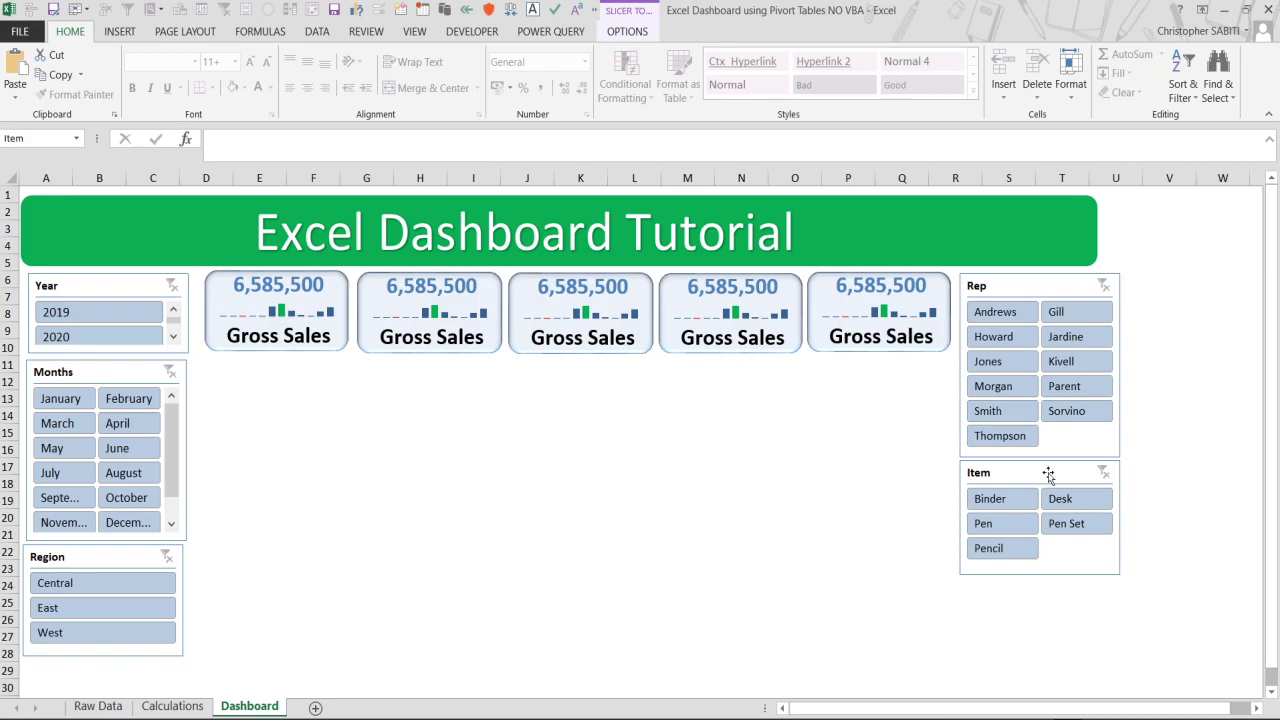
click(1091, 220)
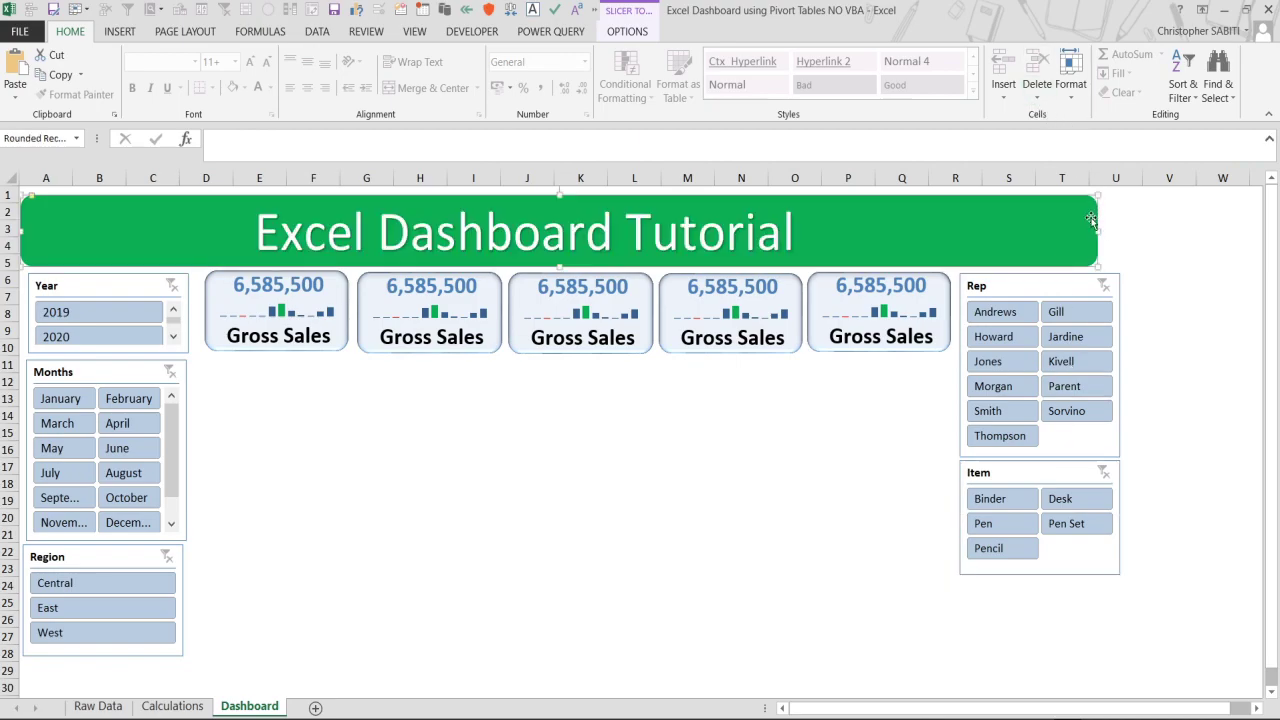
drag(1099, 231, 1122, 231)
Centre the row 2 headings on the Calculations sheet horizontally and vertically.
click(433, 298)
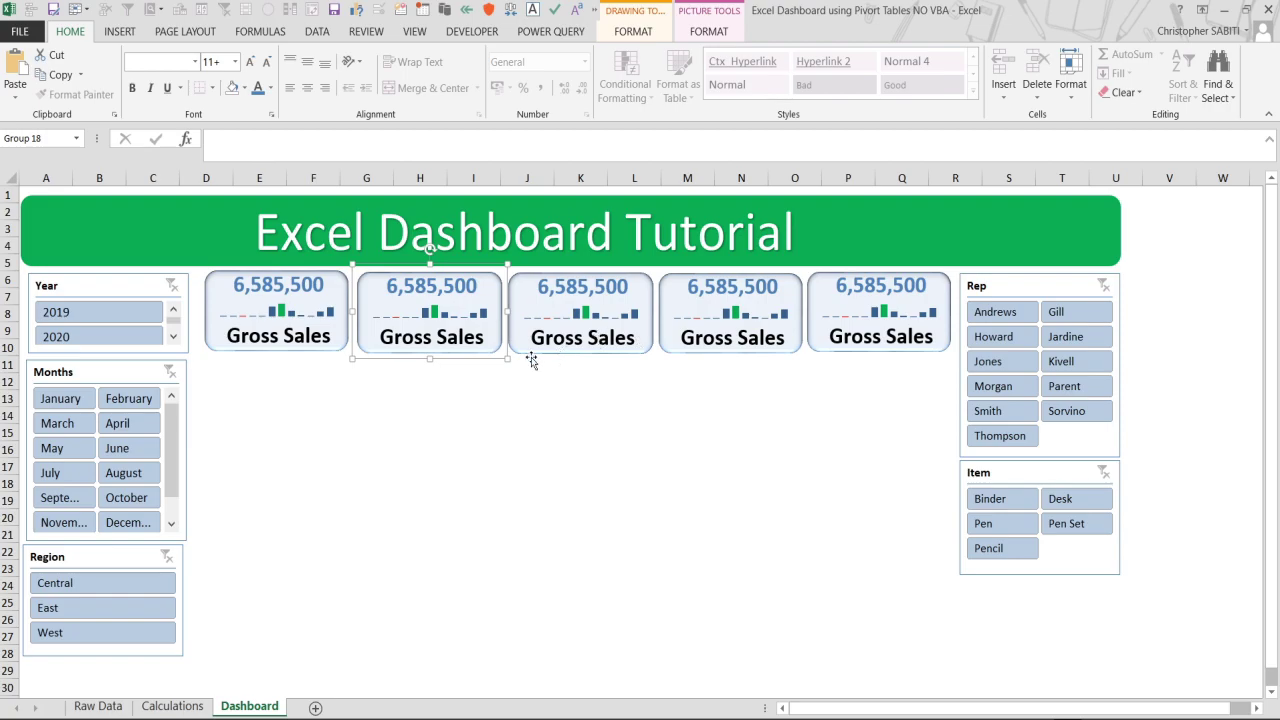
click(184, 707)
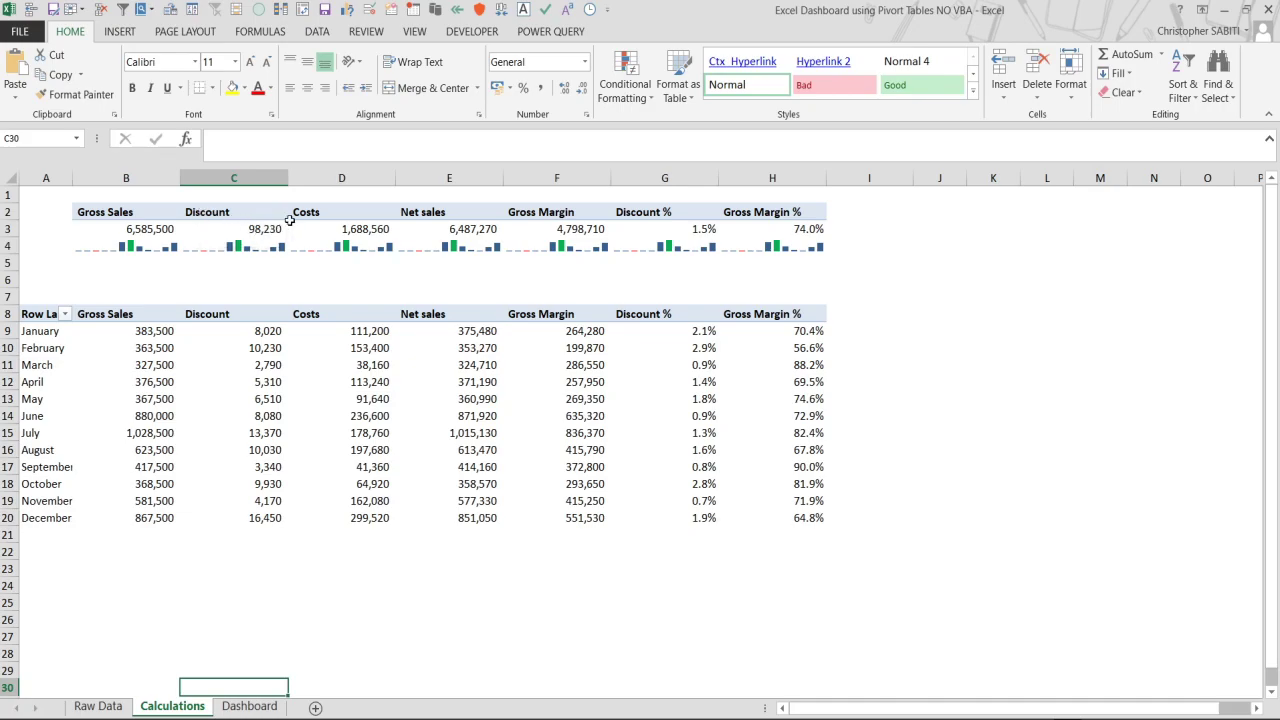
click(8, 212)
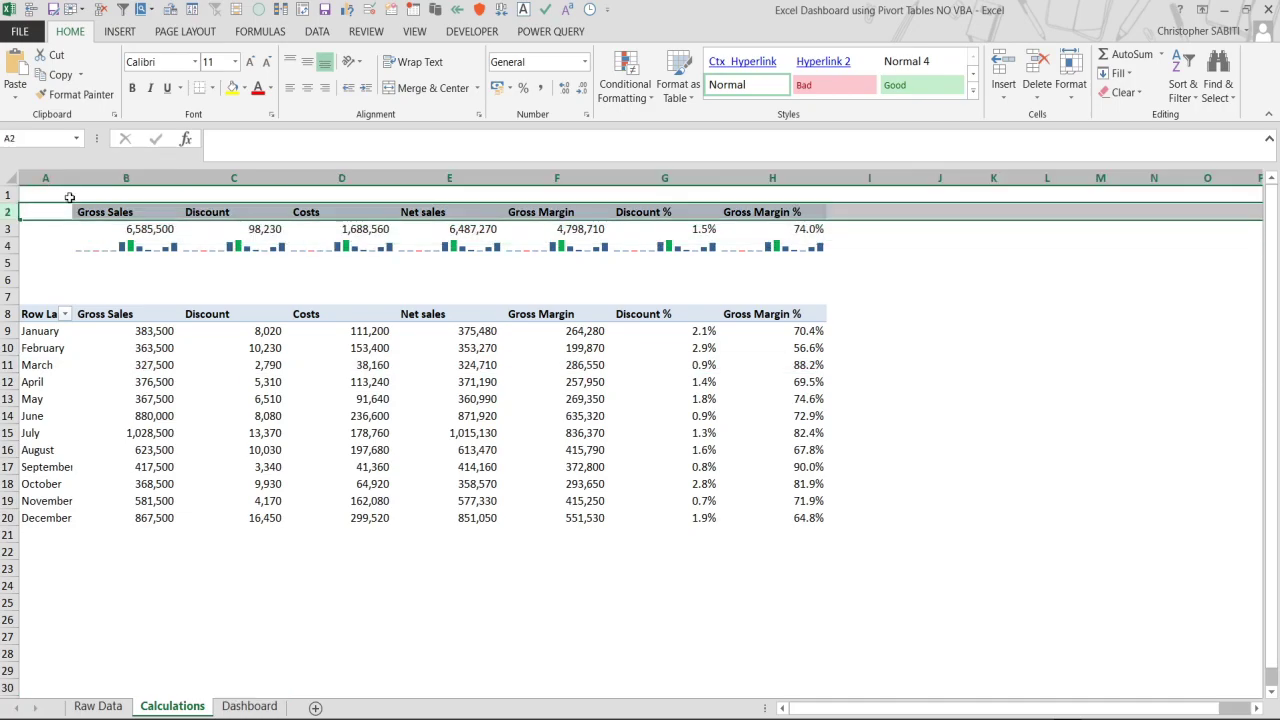
click(308, 61)
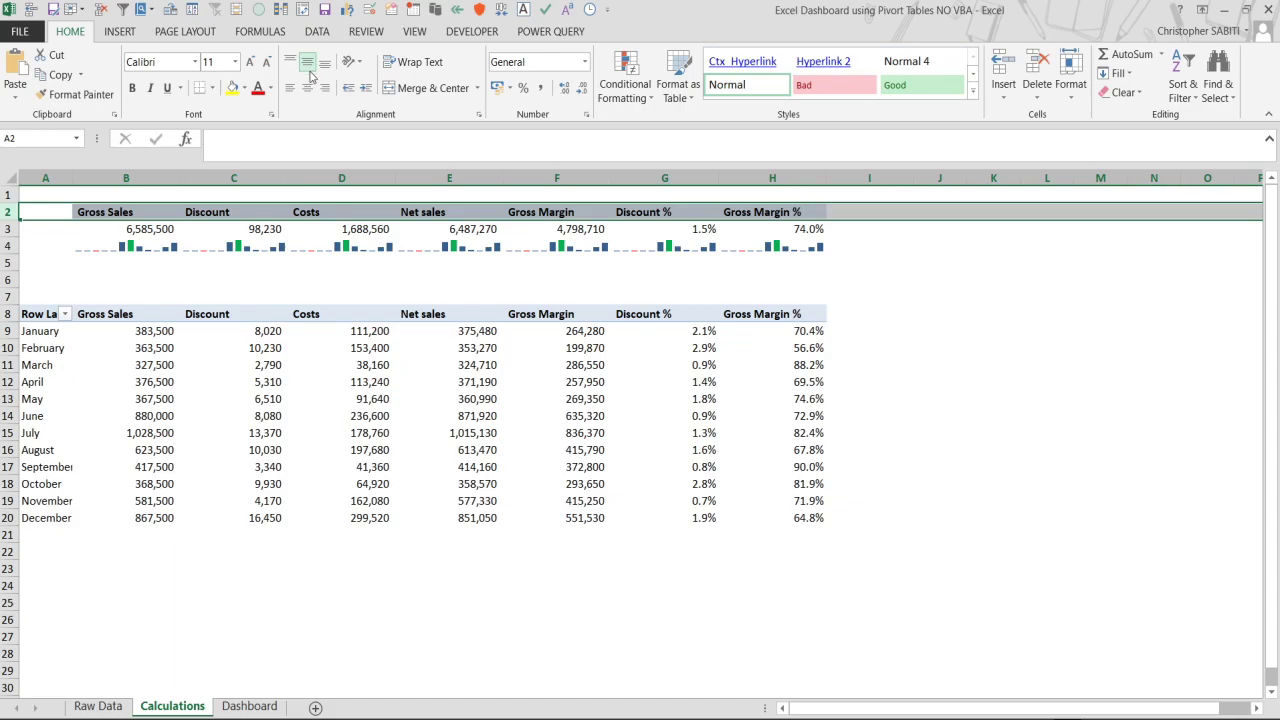
click(307, 87)
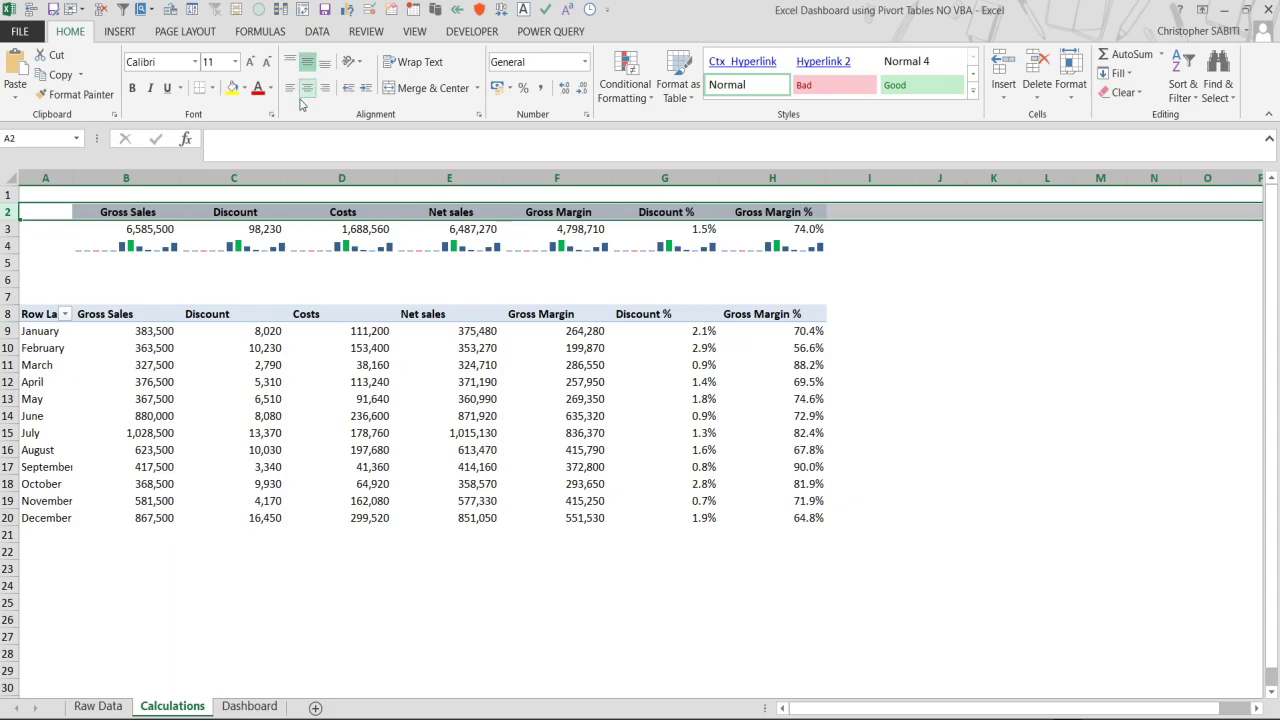
click(247, 212)
click(342, 212)
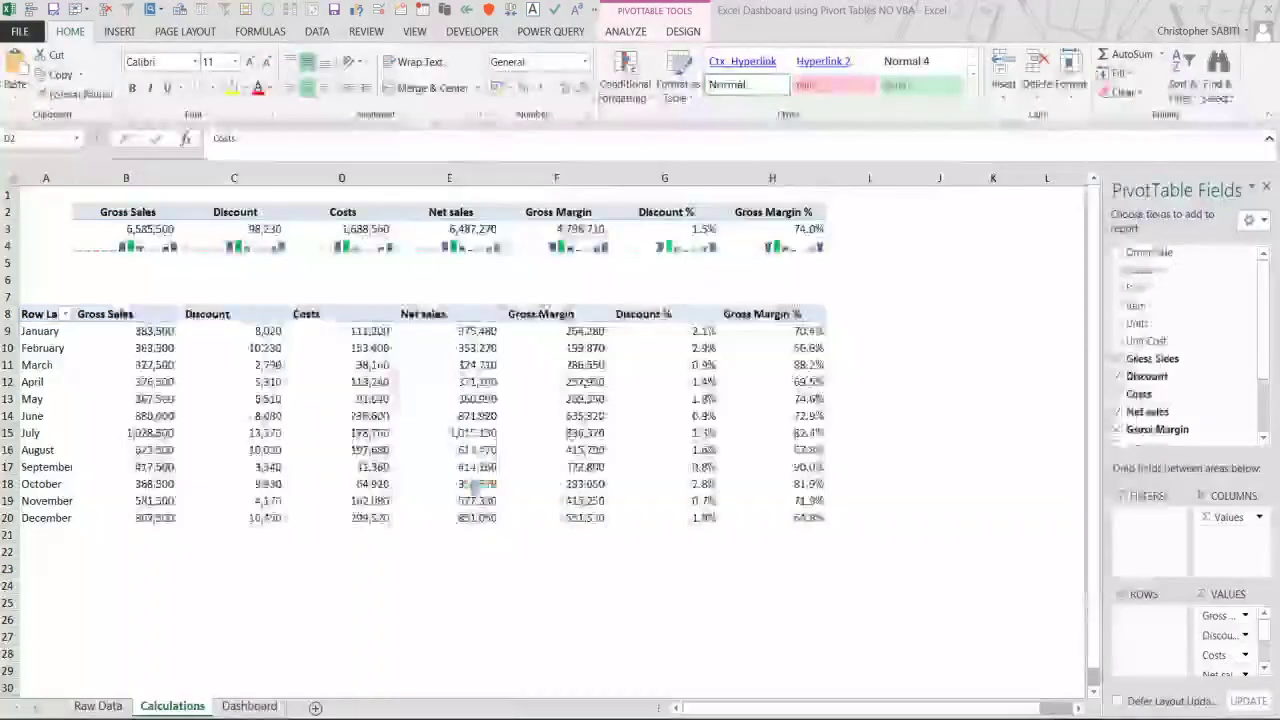
key(alt+Tab)
key(alt+Tab)
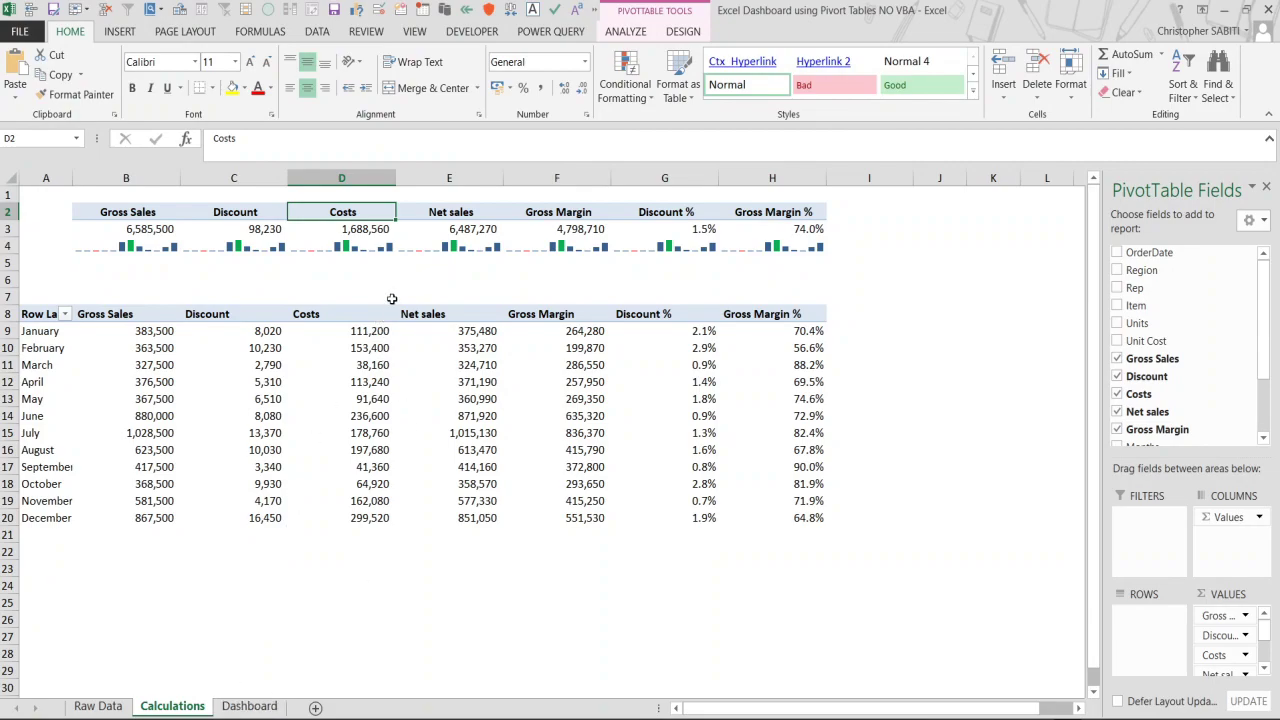
click(352, 616)
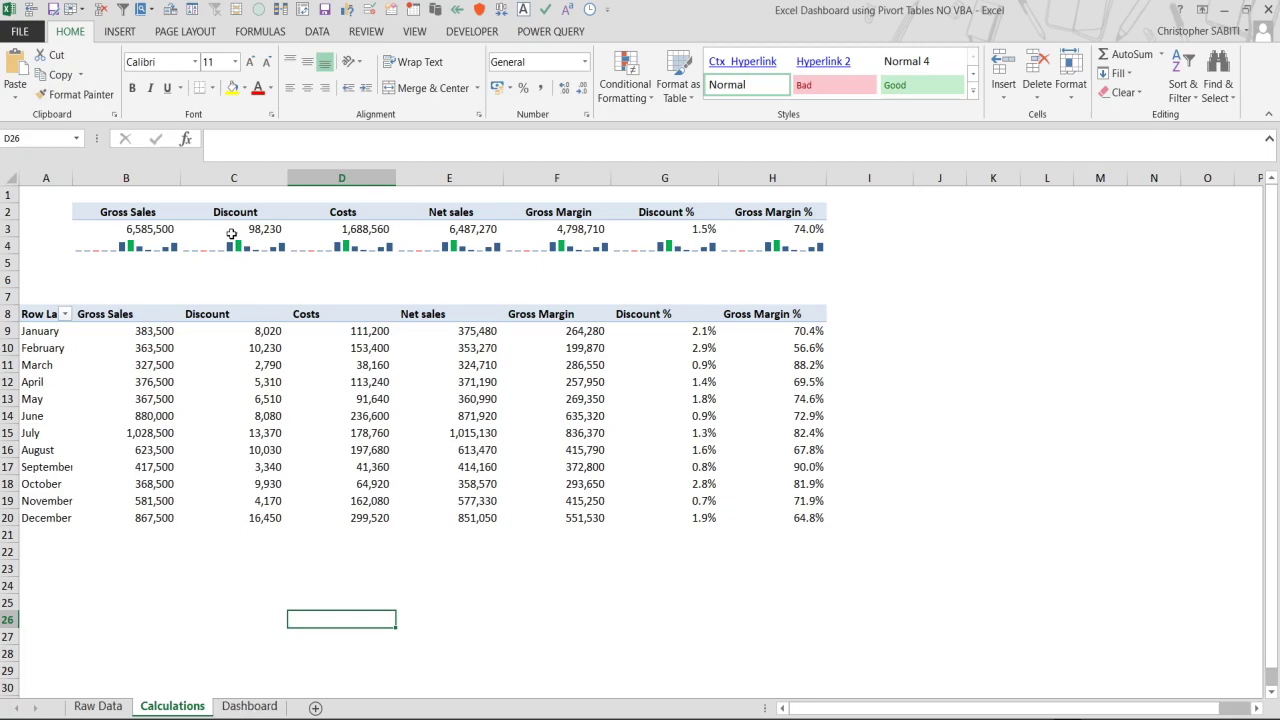
Link the value text box of the Dashboard's second card to =Calculations!C3.
click(262, 709)
click(418, 287)
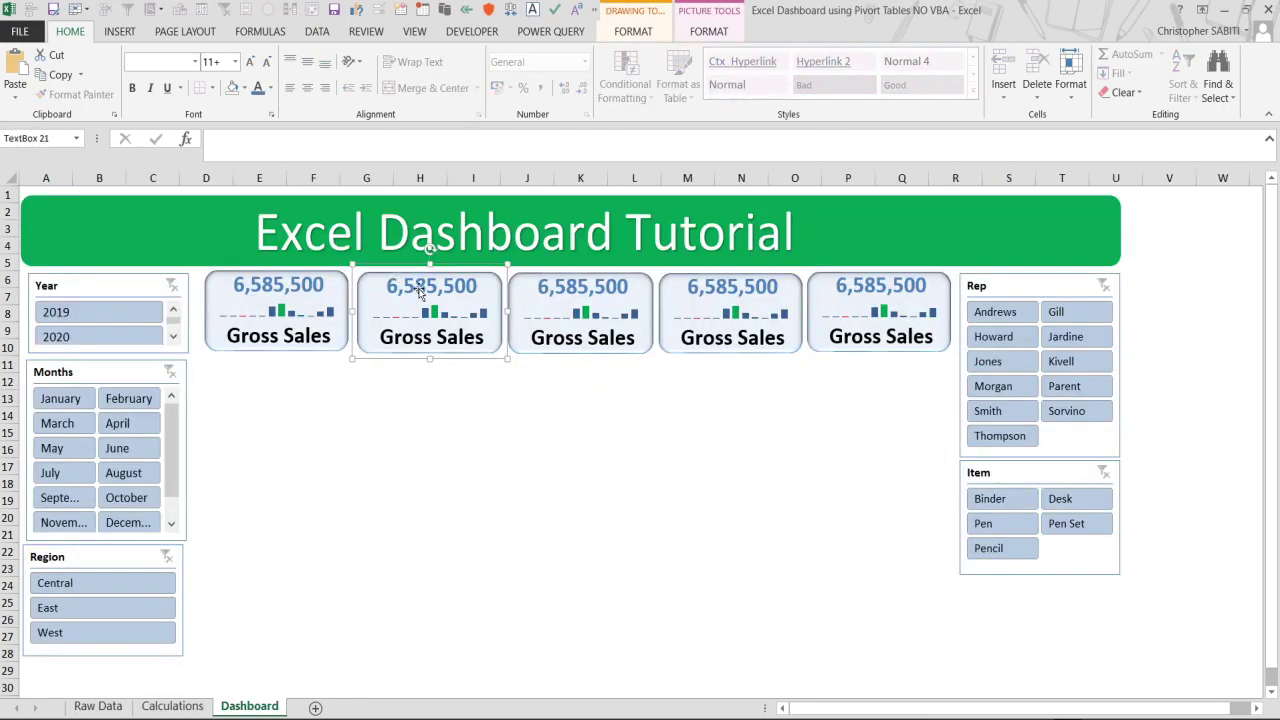
click(276, 140)
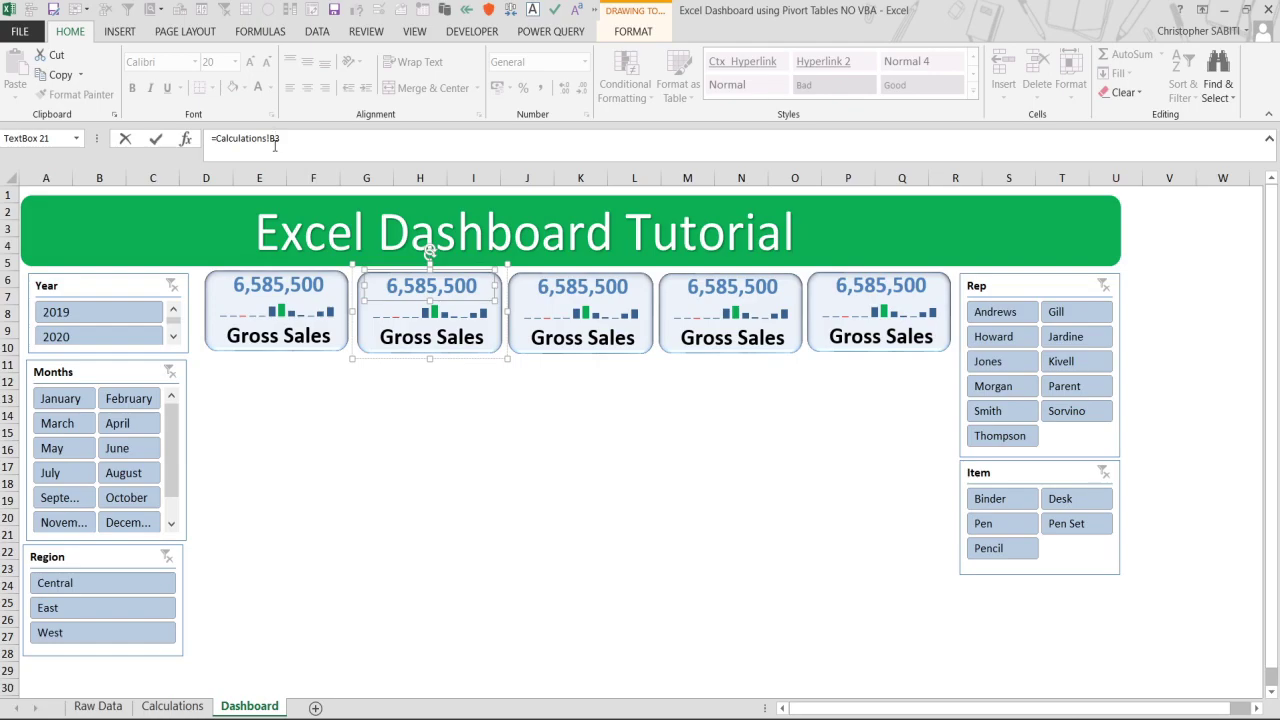
key(BackSpace)
key(BackSpace)
text(C3)
key(Return)
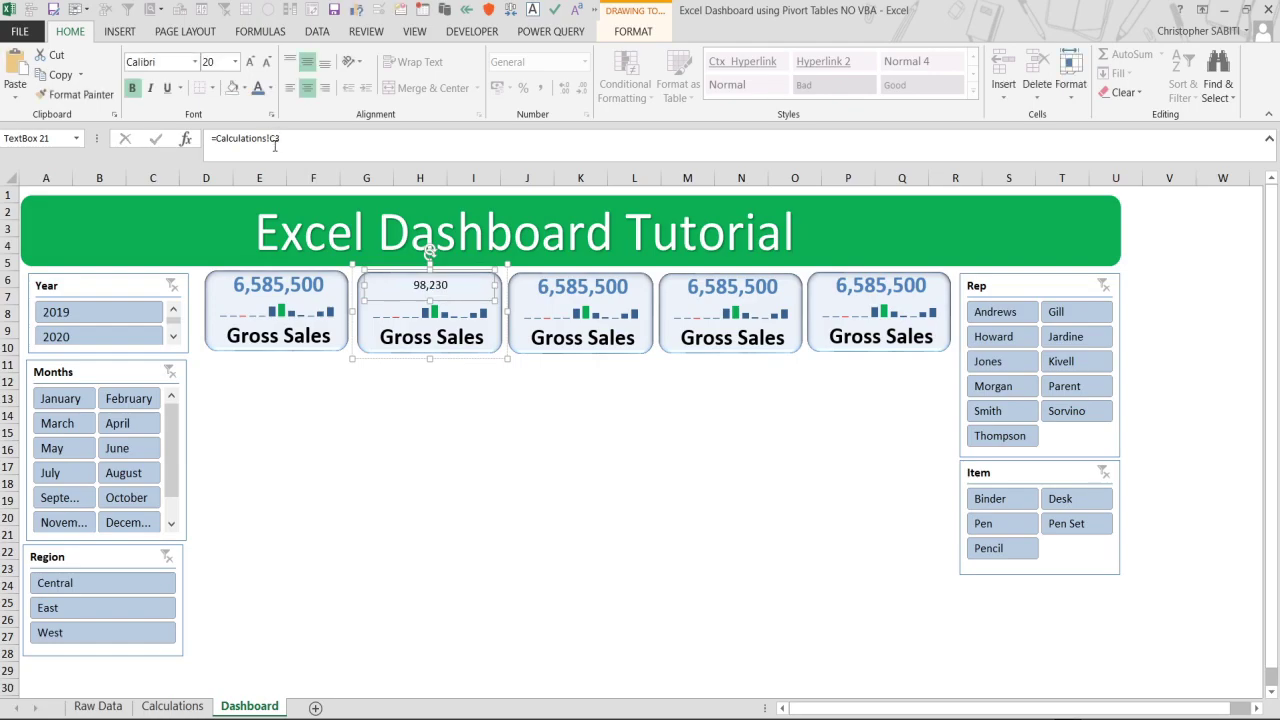
Relink the second card's sparkline picture and label to the Discount column of the Calculations sheet.
click(449, 319)
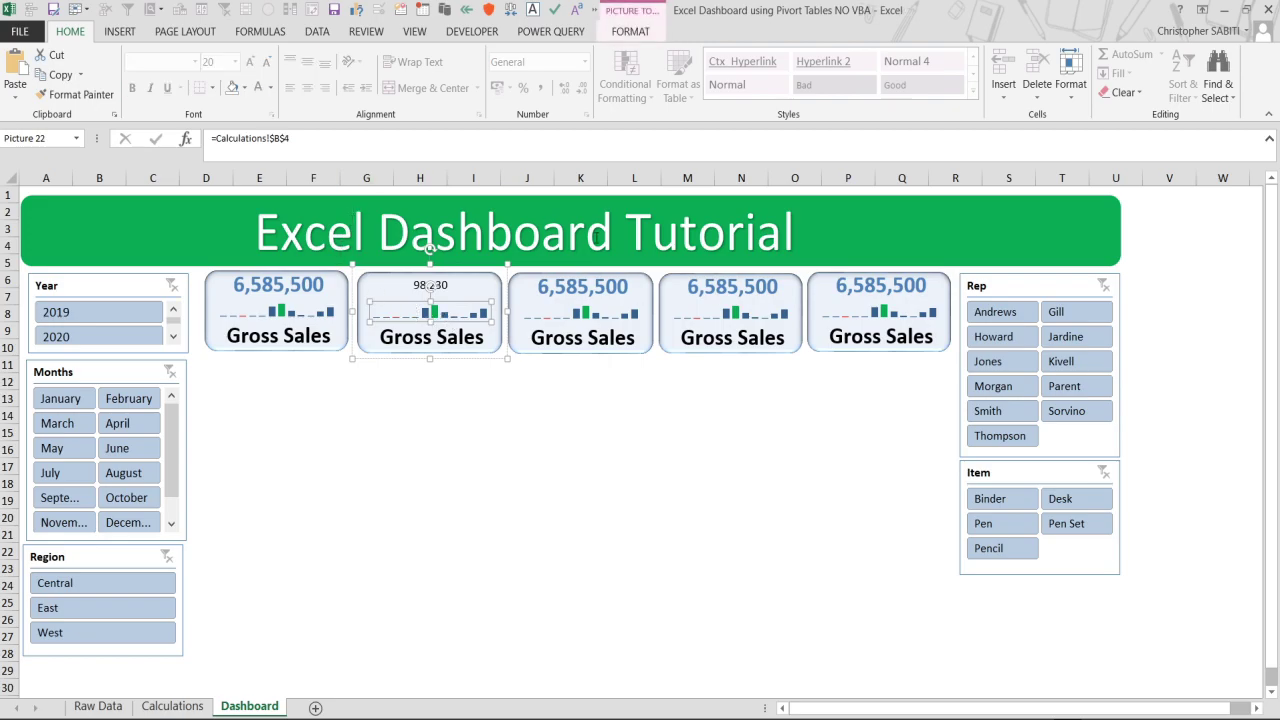
click(297, 158)
key(Tab)
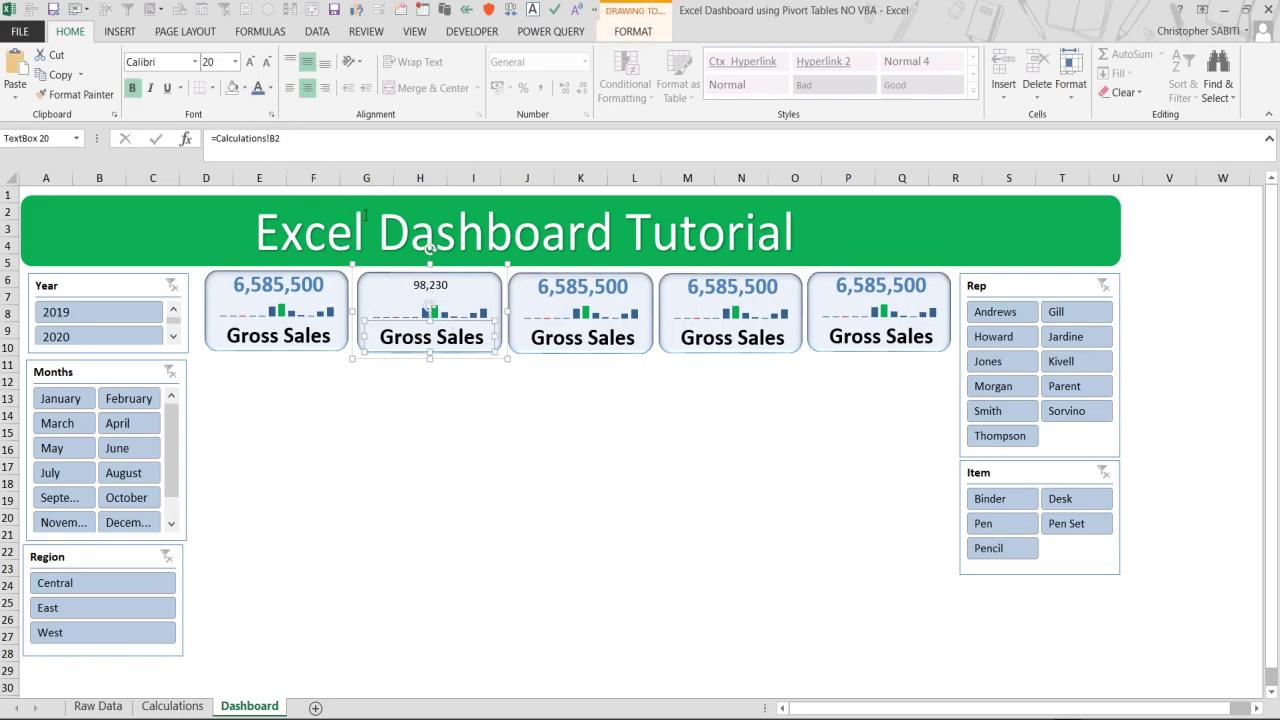
key(Tab)
Relink the third card's value, sparkline picture and label to the Costs column of the Calculations sheet.
click(279, 151)
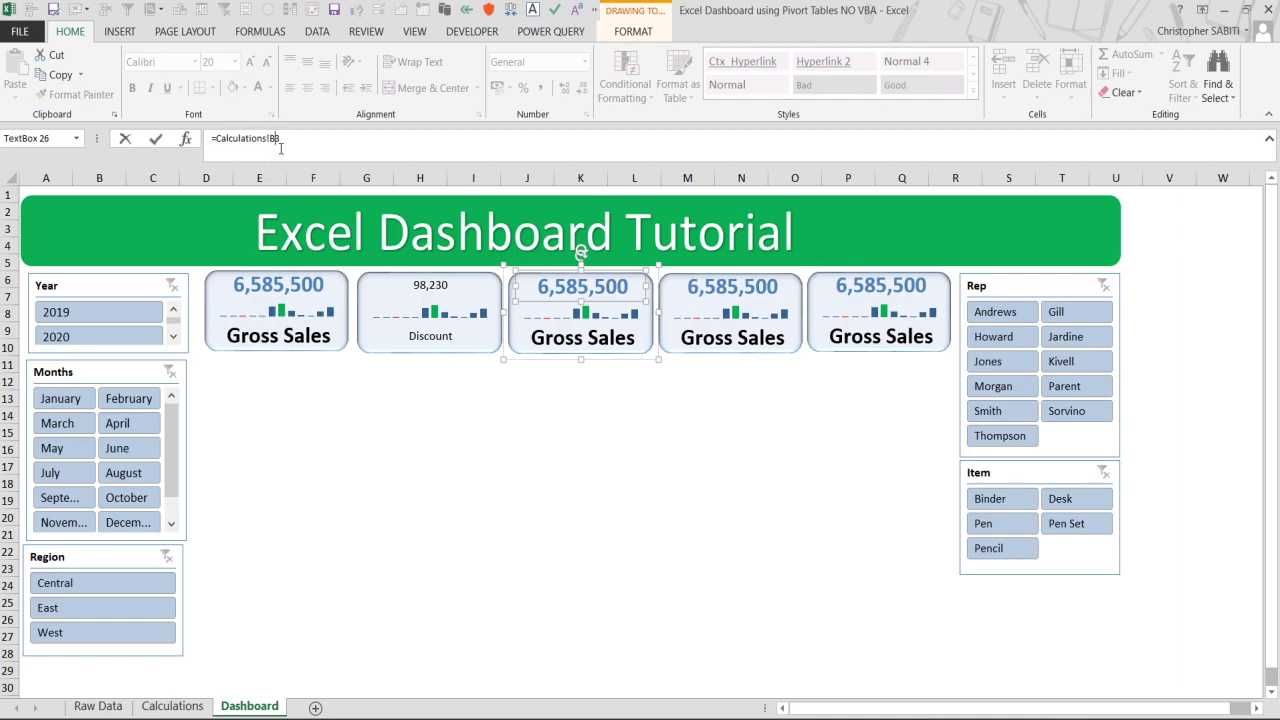
key(Return)
key(Tab)
key(Tab)
key(Tab)
key(Tab)
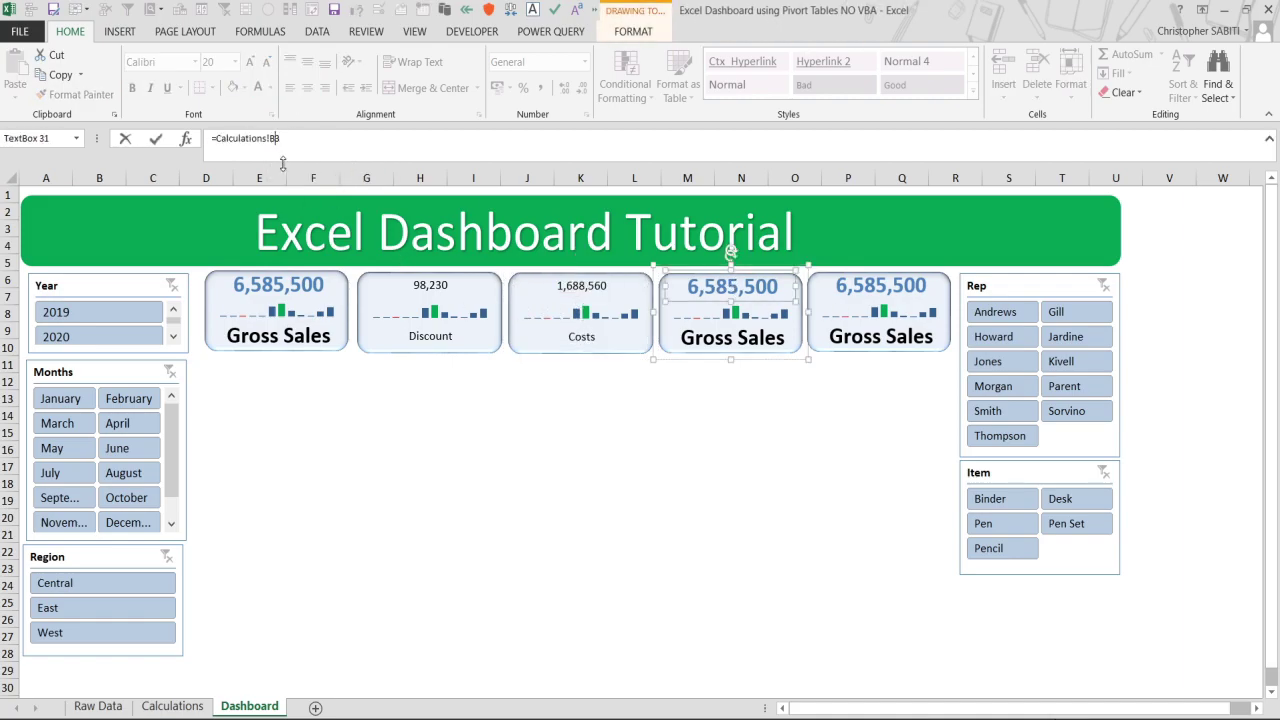
Relink the fourth card to the Net sales column of Calculations, pointing its value, sparkline picture (=Calculations!$E$4) and label to column E.
click(280, 150)
key(Return)
key(Tab)
click(276, 150)
key(BackSpace)
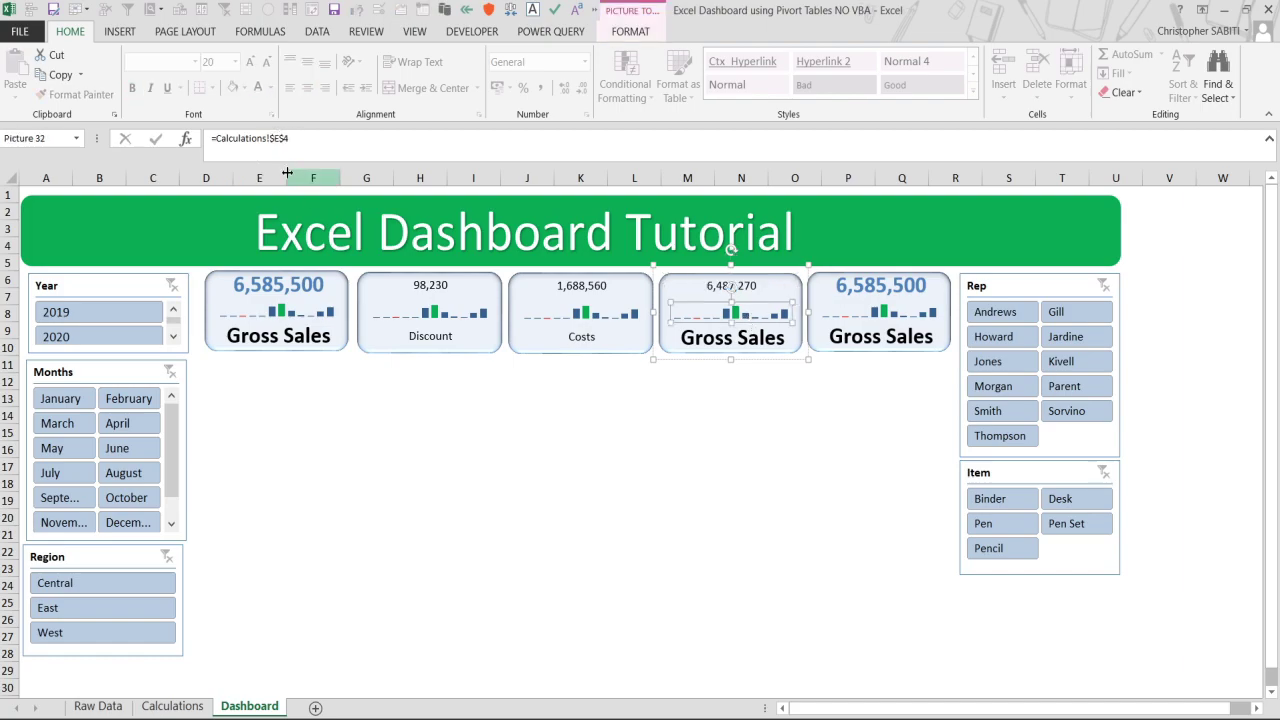
key(Return)
key(Tab)
click(286, 150)
key(BackSpace)
text(E)
key(Return)
key(Tab)
Relink the fifth card to the Gross Margin column of Calculations, pointing its value, sparkline picture and label (=Calculations!F2) to column F.
click(875, 290)
click(290, 157)
key(Return)
key(Tab)
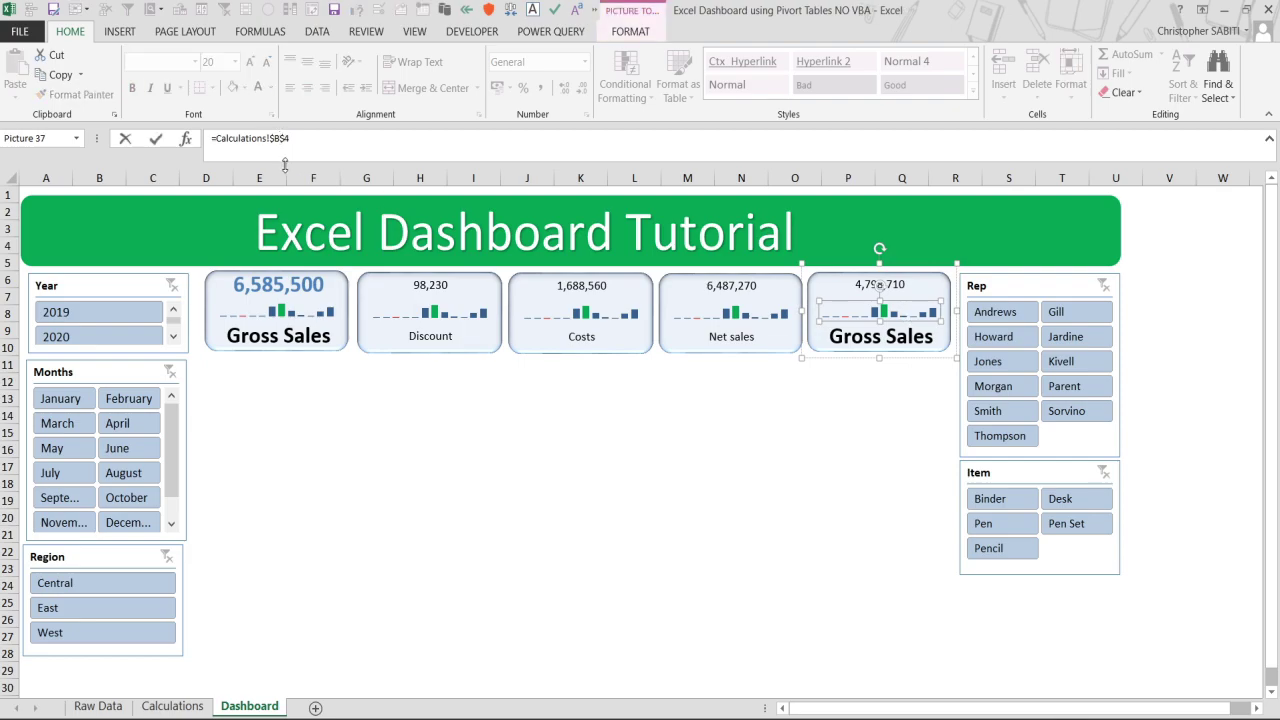
key(Return)
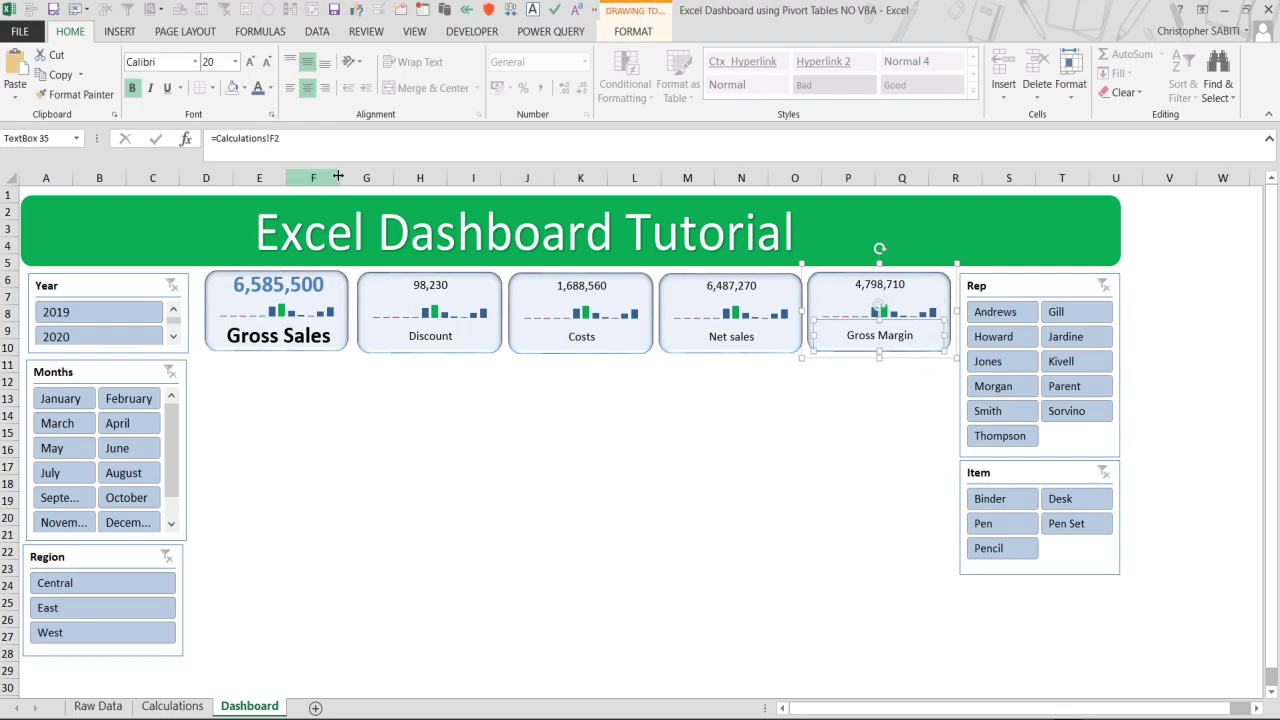
click(437, 443)
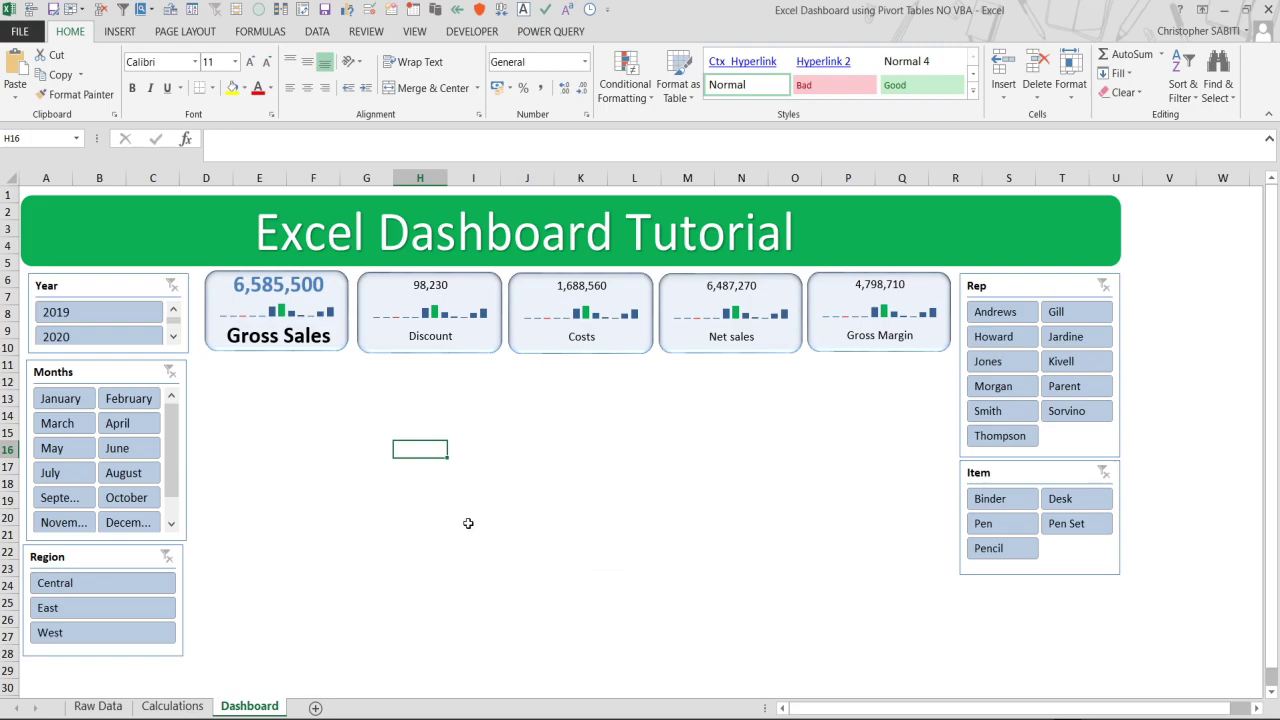
Format the Discount card's value as bold, font size 20, in blue.
click(302, 296)
click(429, 287)
shift+click(583, 288)
click(429, 286)
click(430, 285)
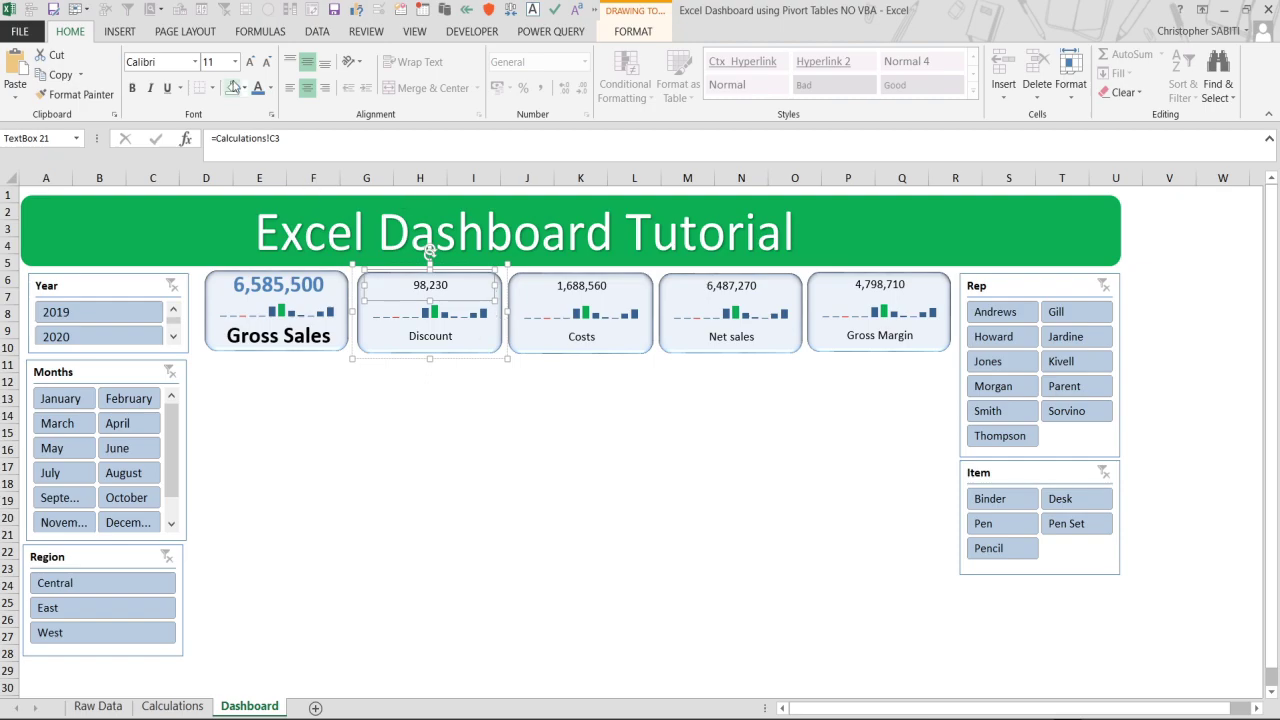
click(208, 62)
text(20)
key(Return)
click(132, 88)
click(257, 88)
Format the Costs card's value as bold, font size 20, in blue.
click(583, 290)
click(583, 288)
click(208, 62)
text(20)
key(Return)
click(132, 88)
click(257, 88)
Format the Net sales card's value as bold, font size 20, in blue.
click(733, 287)
click(733, 285)
click(132, 88)
click(208, 62)
text(20)
key(Return)
Format the Gross Margin card's value as bold, font size 20, in blue.
click(879, 287)
click(879, 285)
click(257, 88)
click(132, 88)
click(208, 62)
text(20)
key(Return)
Match the Discount label to the Gross Sales label with bold text at font size 20.
click(286, 337)
click(286, 337)
click(430, 336)
click(430, 336)
click(208, 62)
text(20)
key(Return)
click(132, 88)
Make the Costs label bold at font size 20.
click(588, 340)
click(588, 340)
click(208, 62)
text(20)
key(Return)
click(132, 88)
Make the Net sales label bold at font size 20.
click(733, 336)
click(733, 336)
click(218, 64)
text(20)
key(Return)
click(132, 88)
Make the Gross Margin label bold at font size 20.
click(880, 337)
click(880, 337)
click(216, 62)
text(20)
key(Return)
click(132, 88)
Reduce the Gross Margin label's font size to 16.
click(686, 462)
click(912, 342)
key(ctrl+shift+less)
key(ctrl+shift+less)
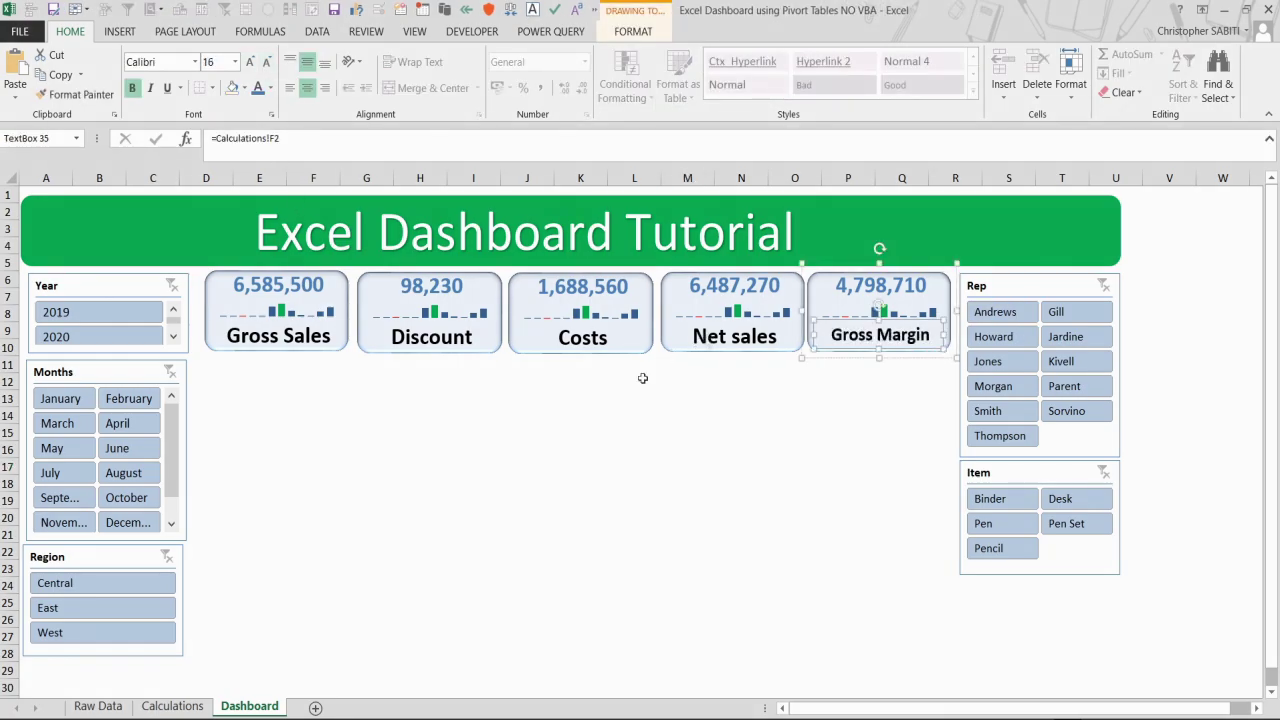
click(684, 398)
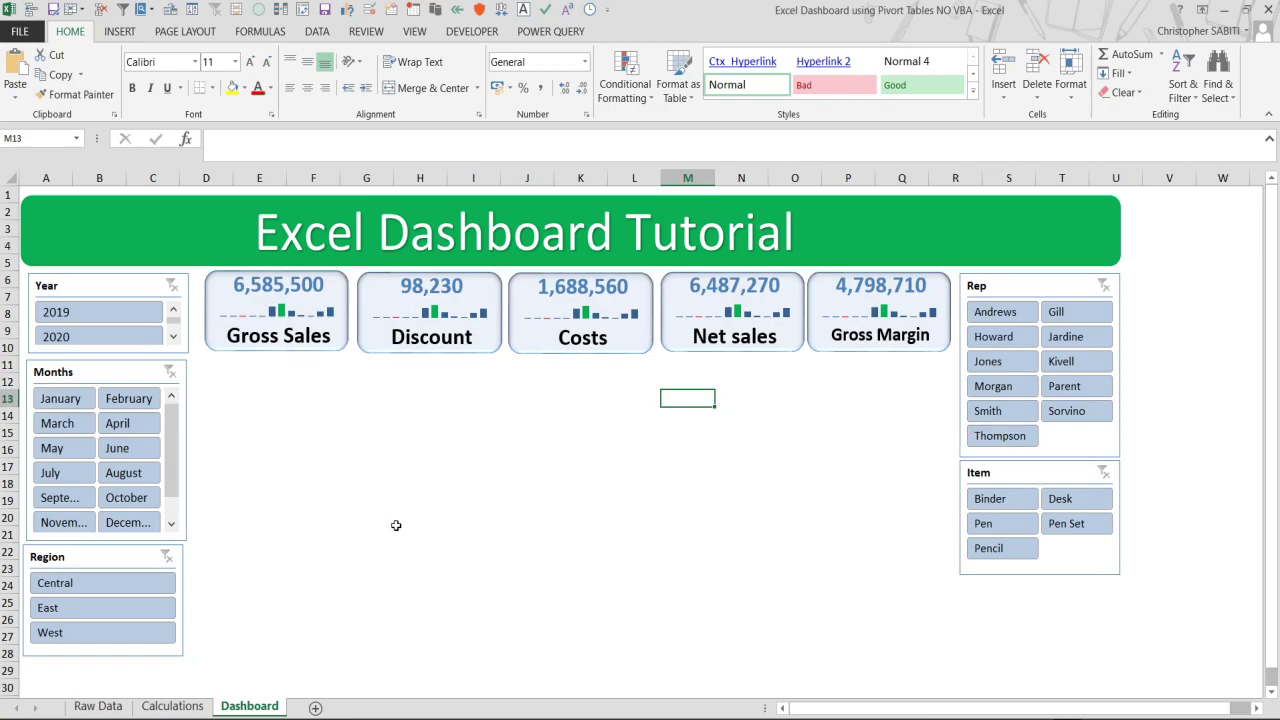
Test the Year slicer by filtering to 2019, switching to 2020 and returning to 2019.
click(74, 316)
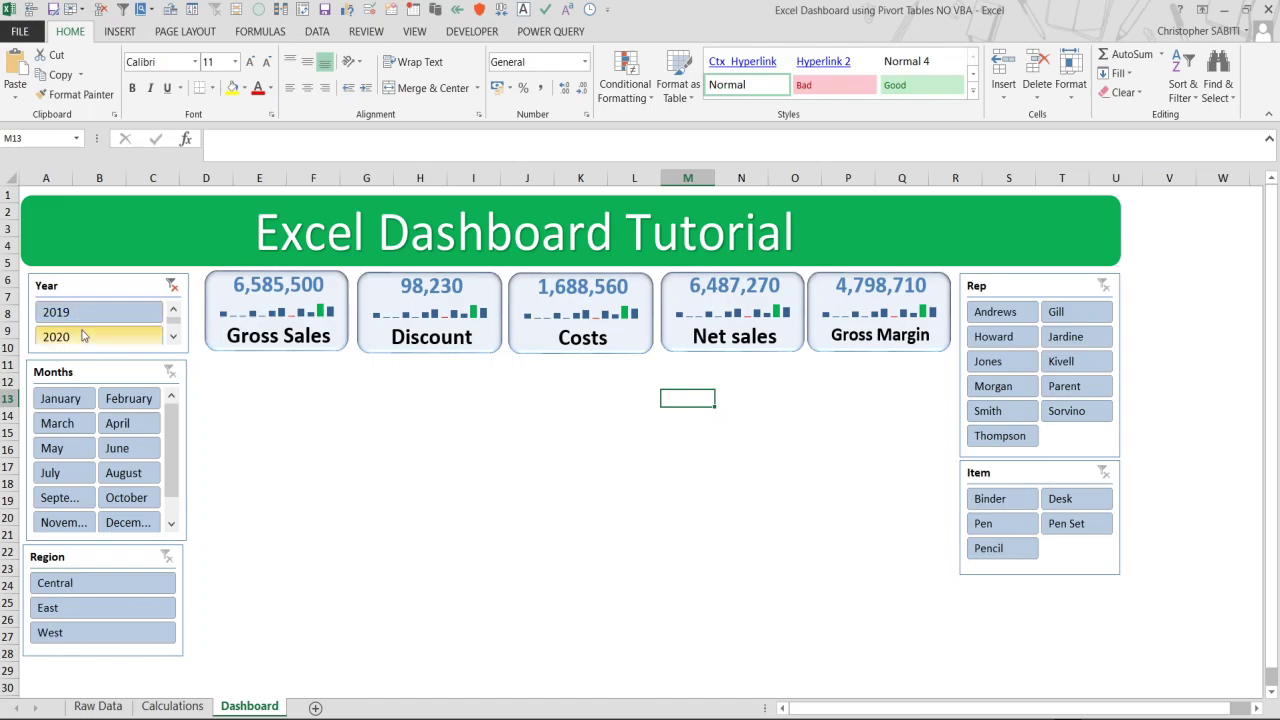
click(79, 341)
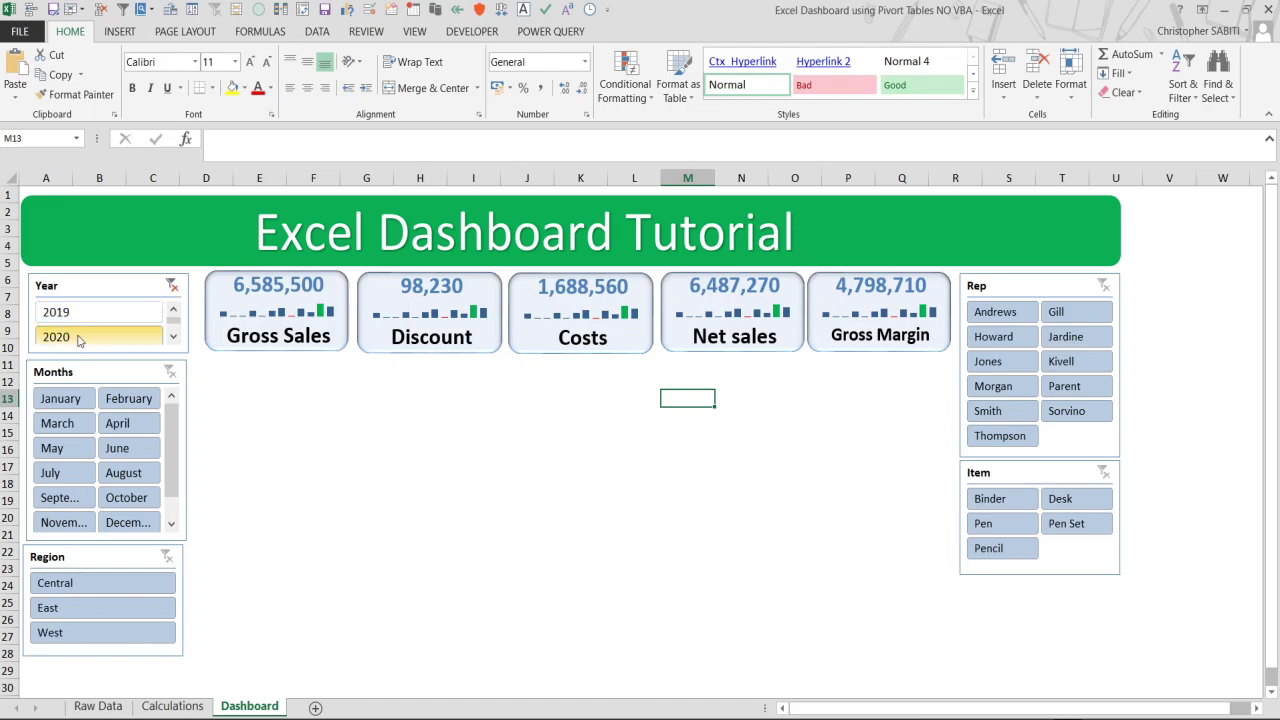
click(94, 314)
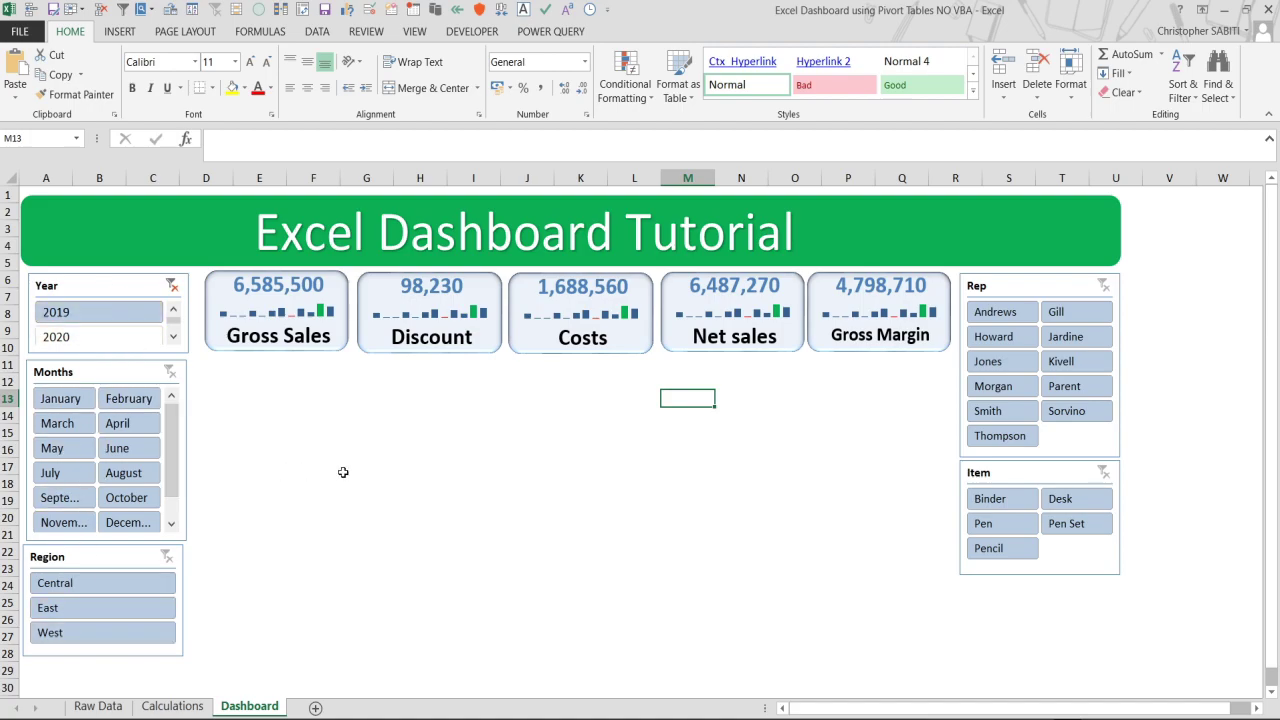
Connect the Year slicer to PivotTable5 as well and filter the dashboard to 2020.
right_click(106, 290)
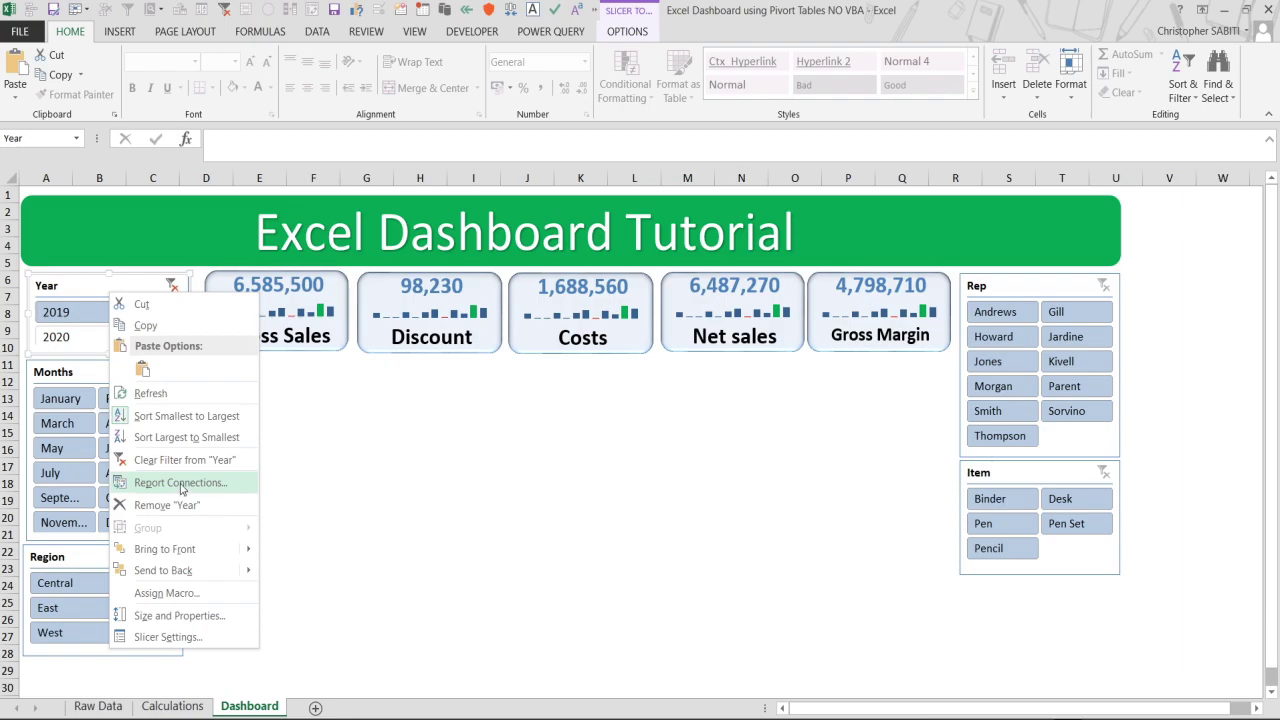
click(181, 484)
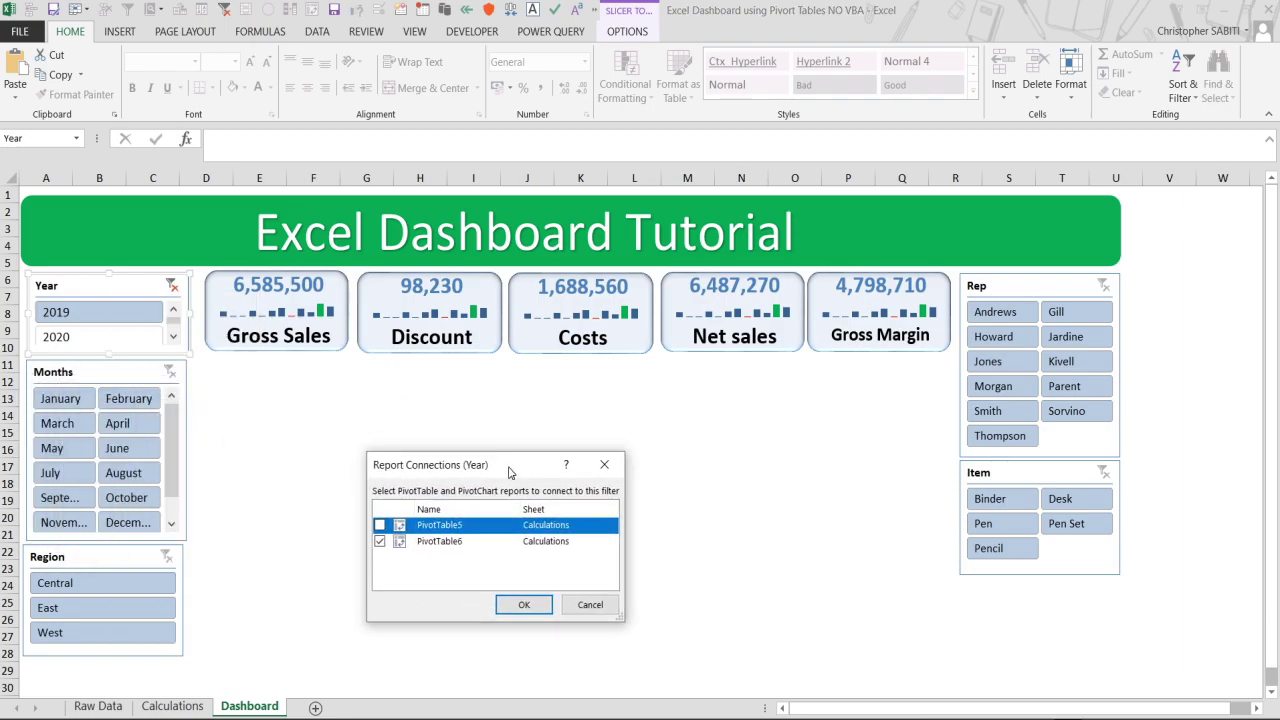
click(380, 526)
click(524, 604)
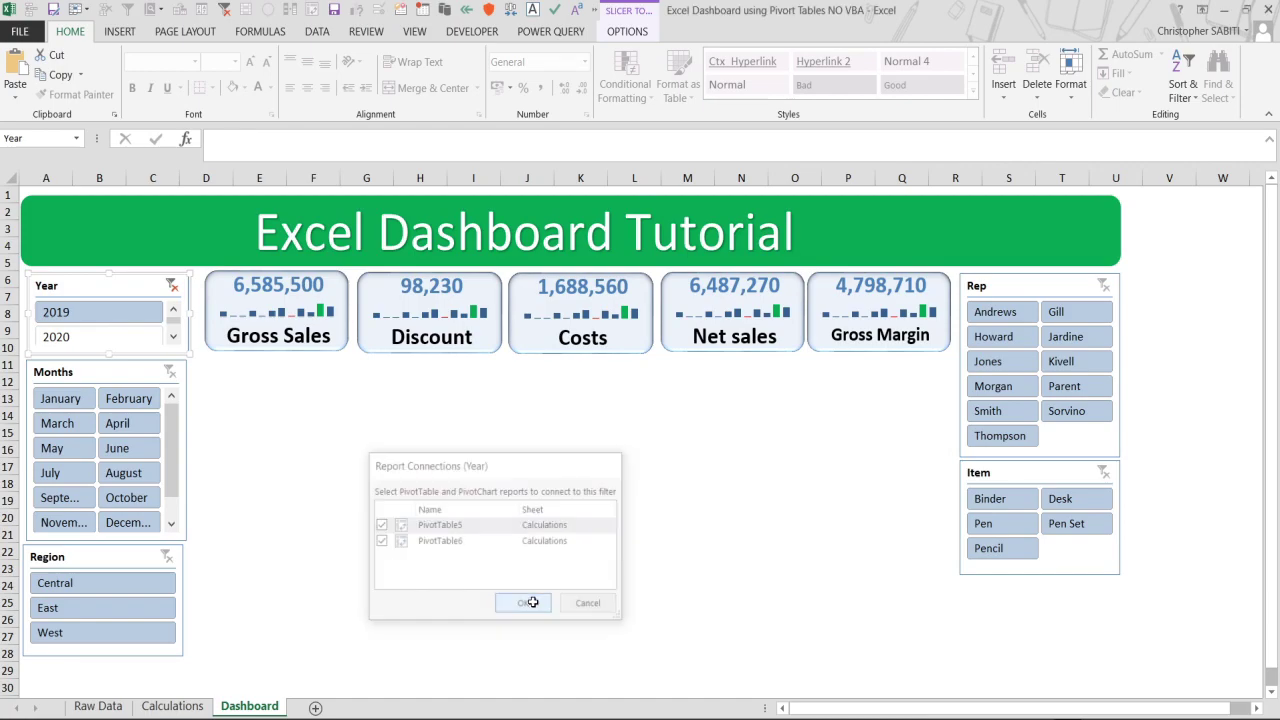
click(64, 339)
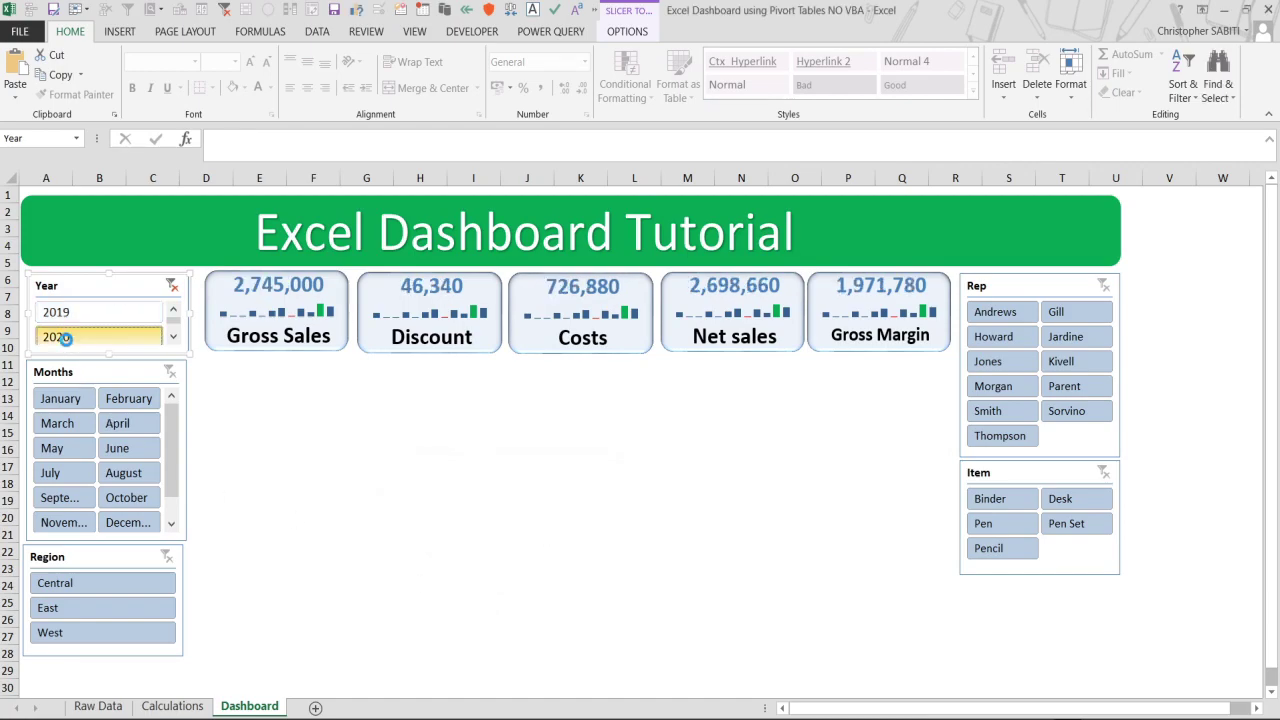
click(622, 457)
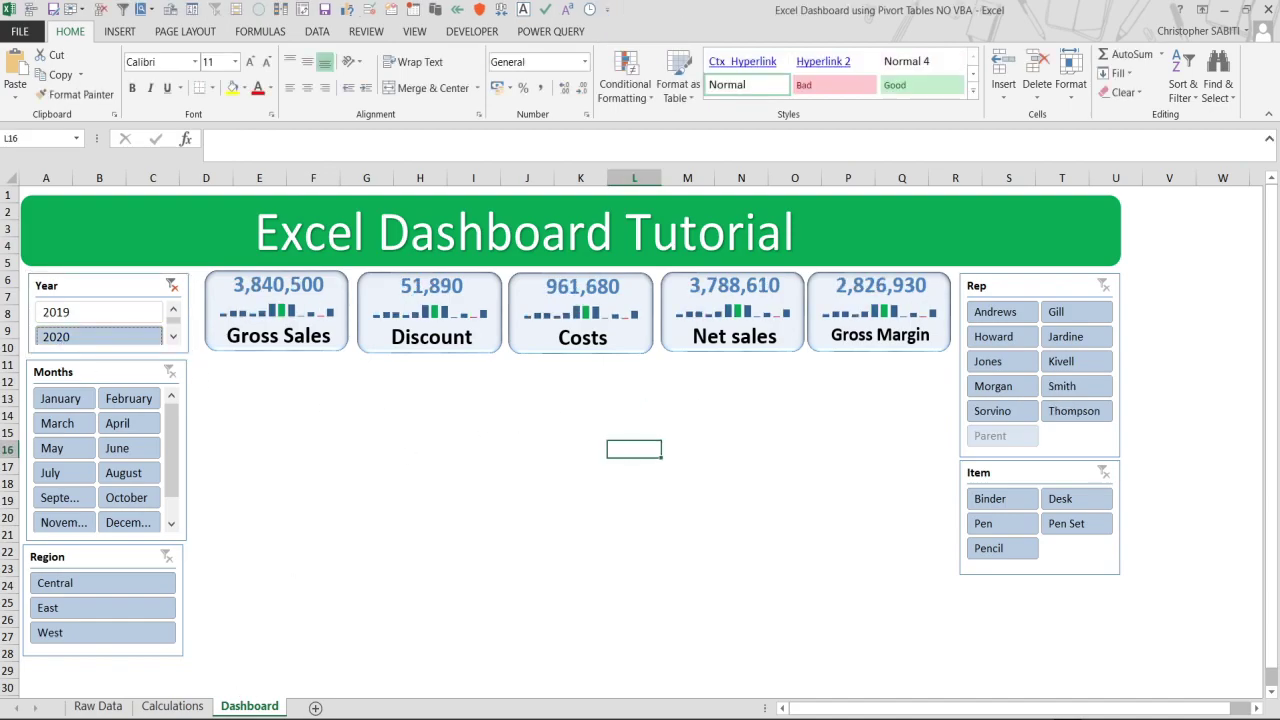
Switch to the SampleData workbook to examine its finished dashboard's gauges and charts, and return to the tutorial workbook.
key(alt+Tab)
key(ctrl+a)
key(alt+Tab)
key(alt+Tab)
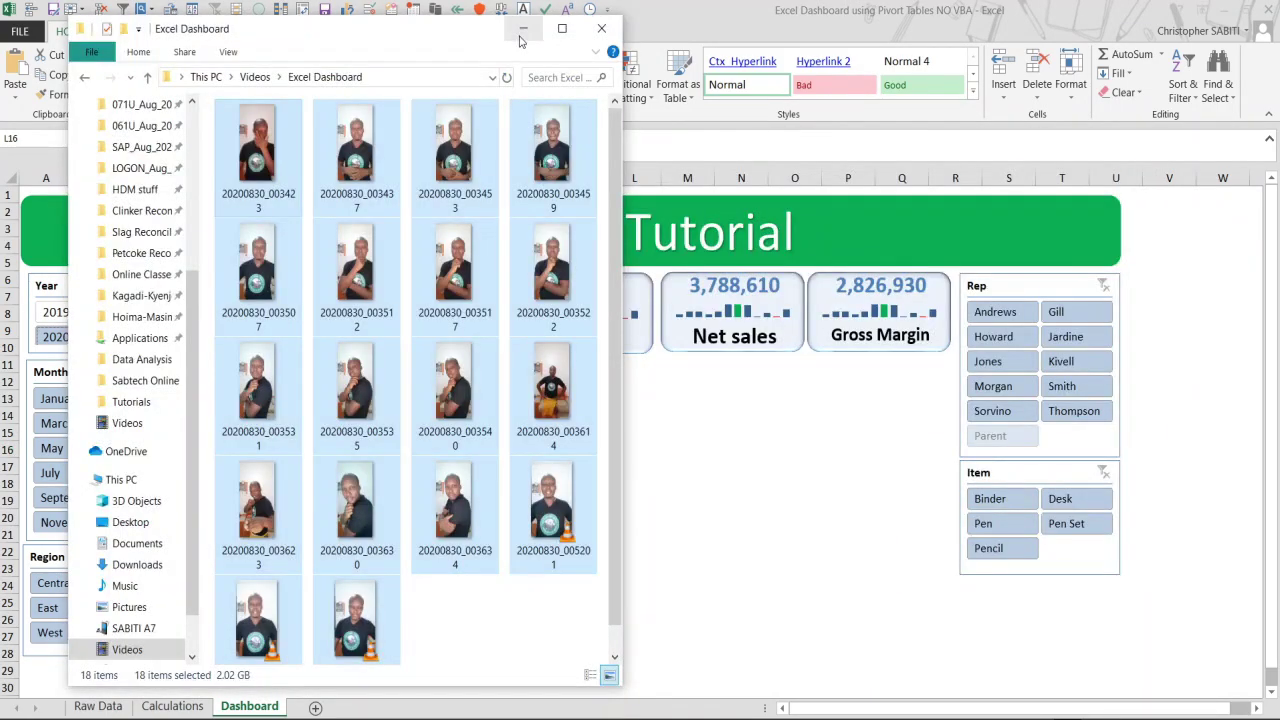
key(alt+Tab)
key(alt+Tab)
key(alt+Tab)
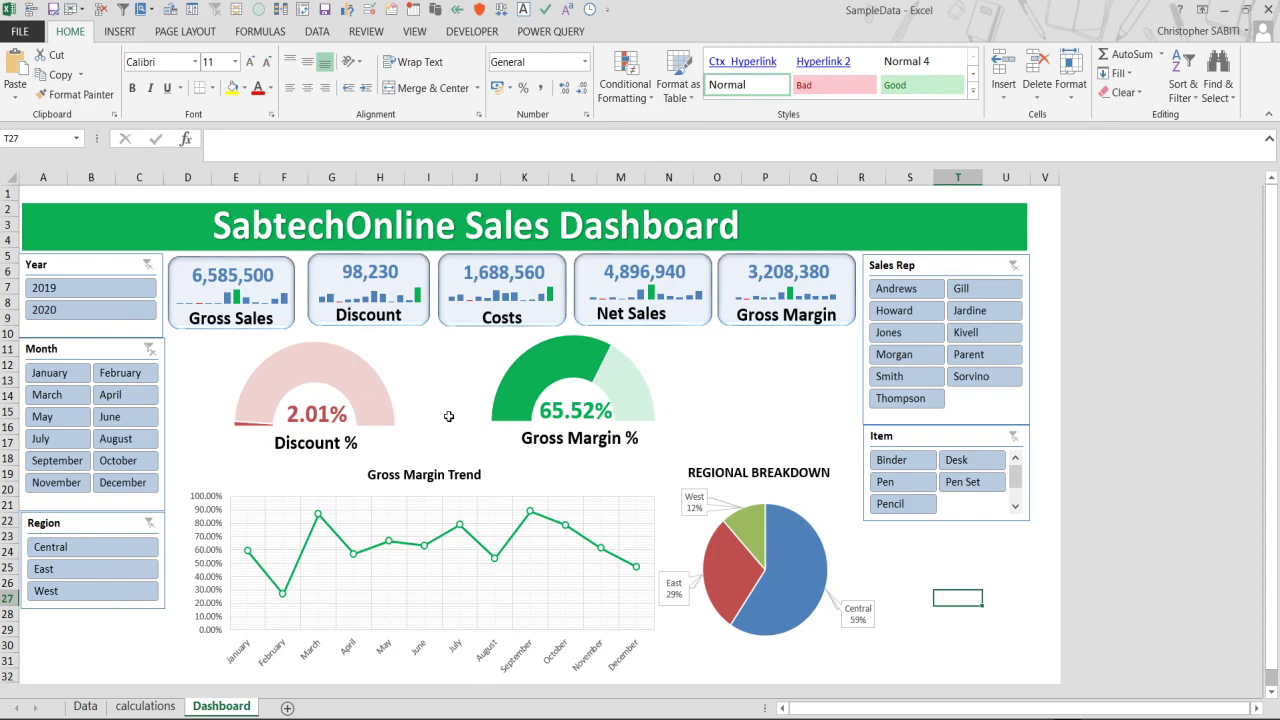
key(alt+Tab)
click(741, 405)
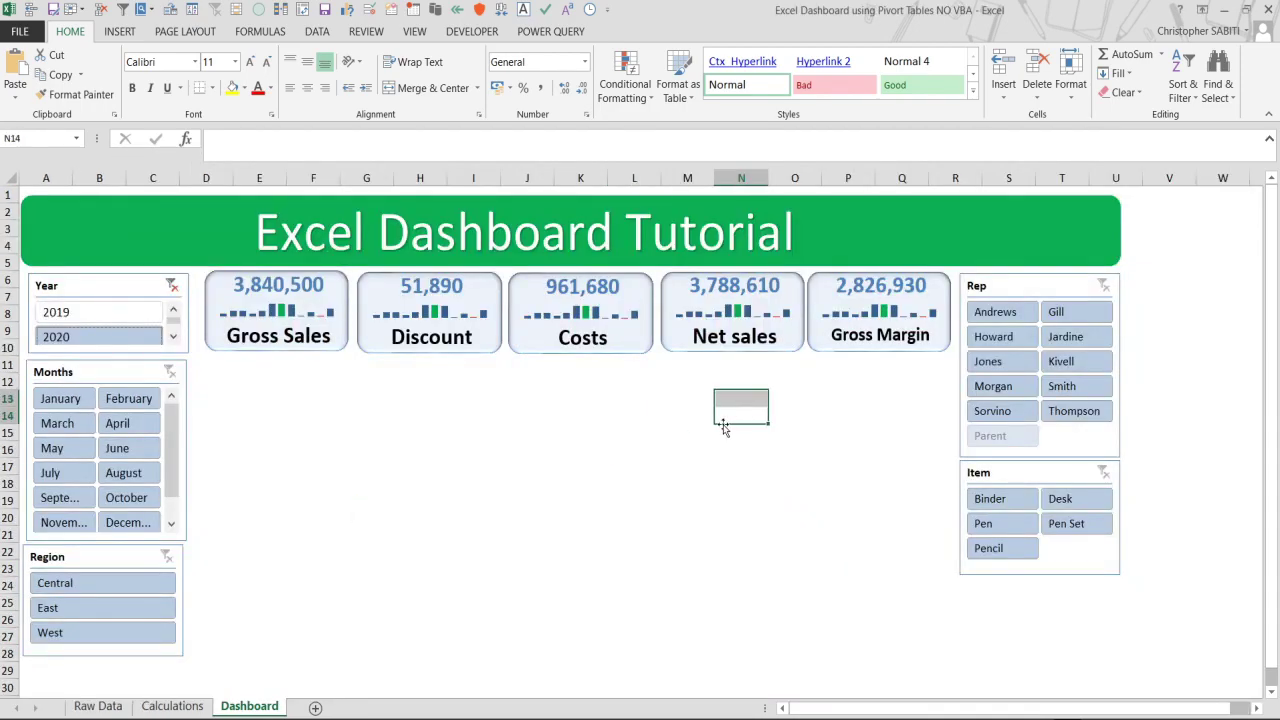
Copy the Discount % and Gross Margin % headings to J2:K2 on the Calculations sheet and widen columns J and K to fit.
click(172, 706)
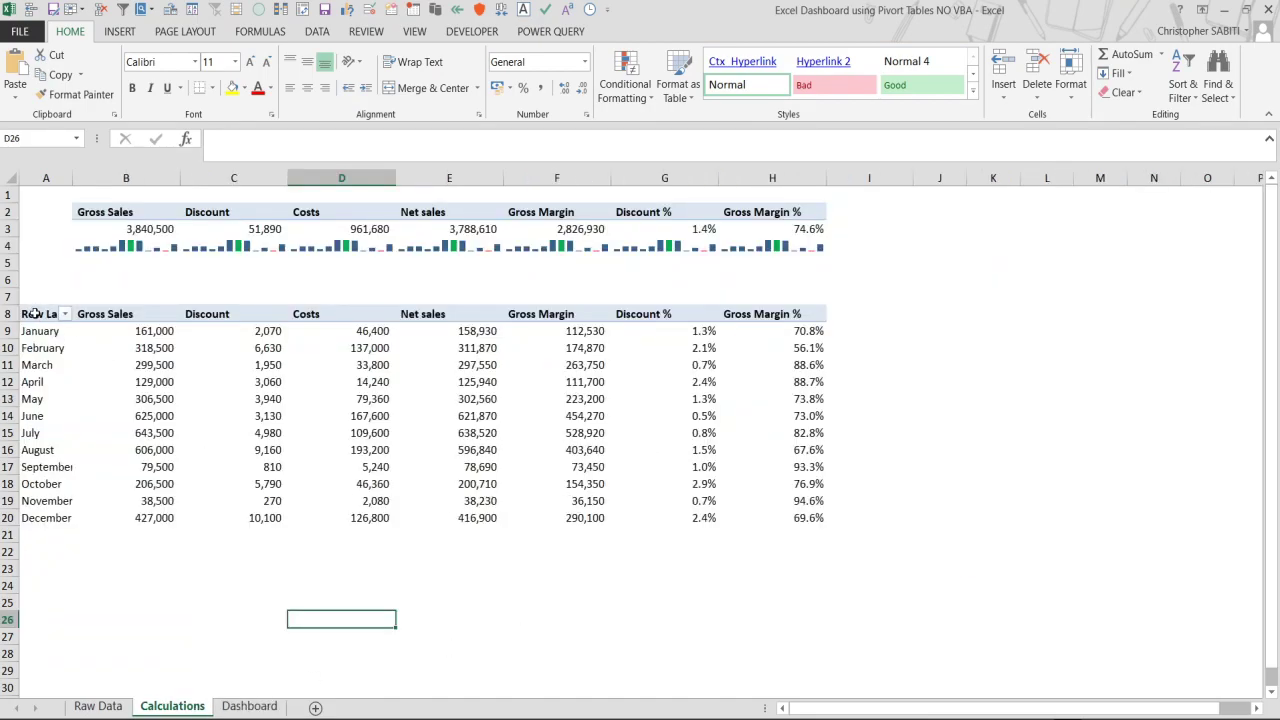
drag(35, 314, 57, 328)
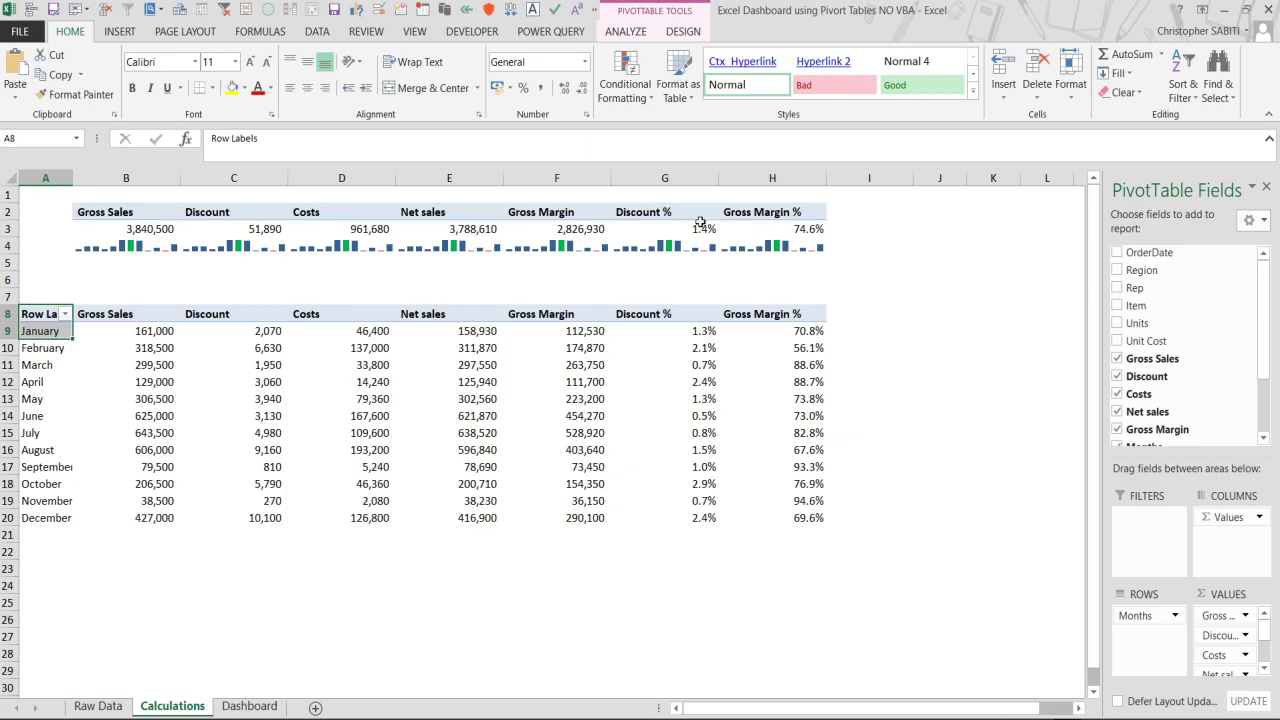
drag(662, 214, 772, 213)
key(ctrl+c)
click(930, 210)
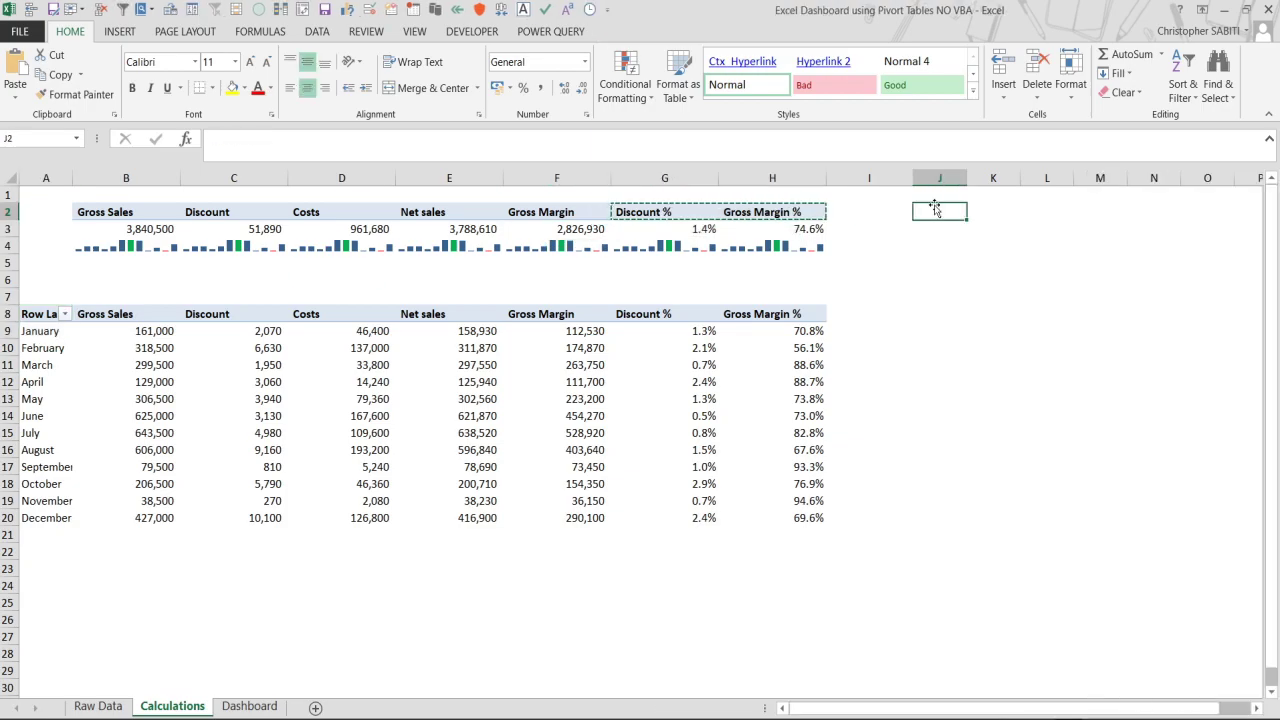
key(ctrl+v)
drag(968, 176, 977, 177)
click(985, 242)
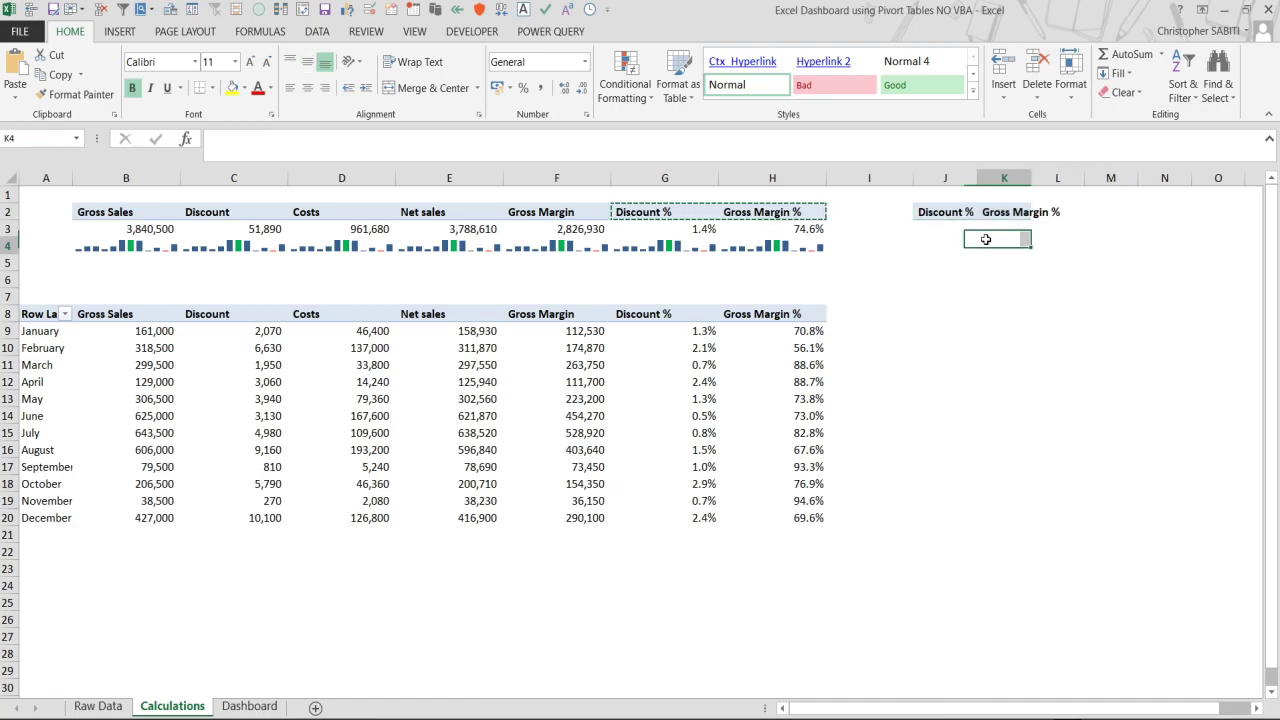
double_click(1030, 180)
Link J3 to the summary pivot table's Discount % value and K3 to its Gross Margin % value.
click(991, 230)
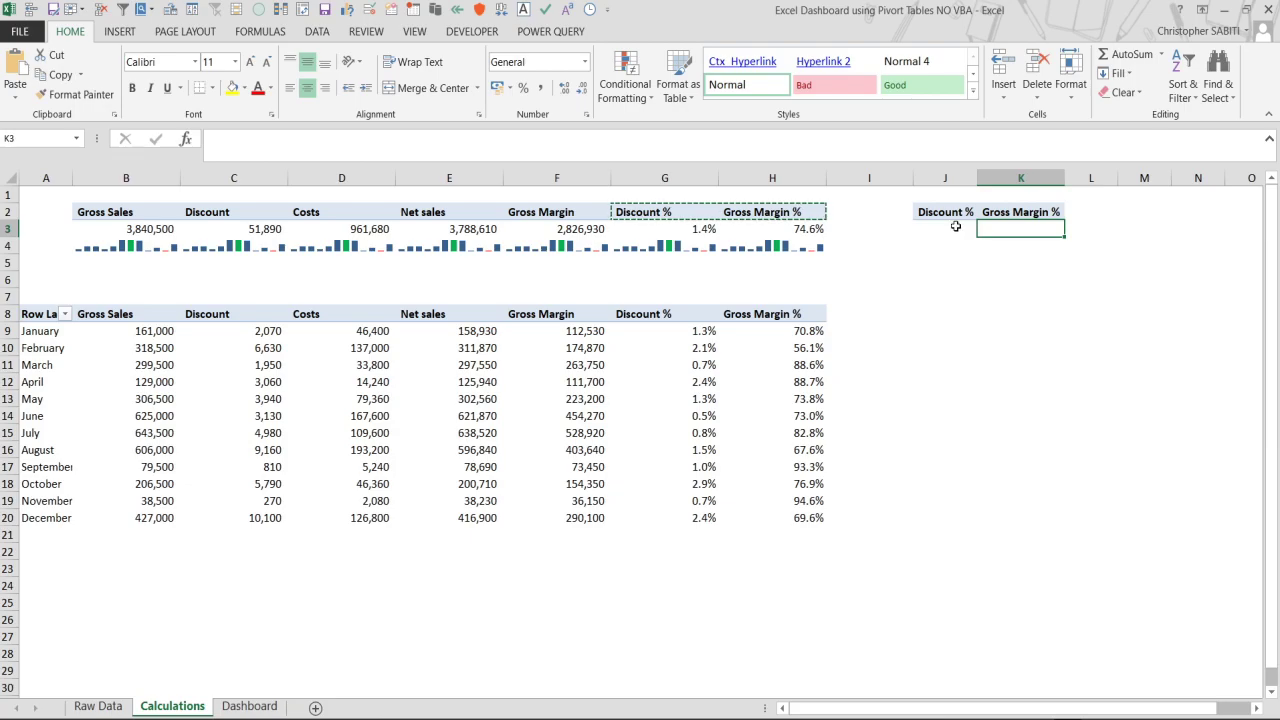
click(957, 228)
text(=)
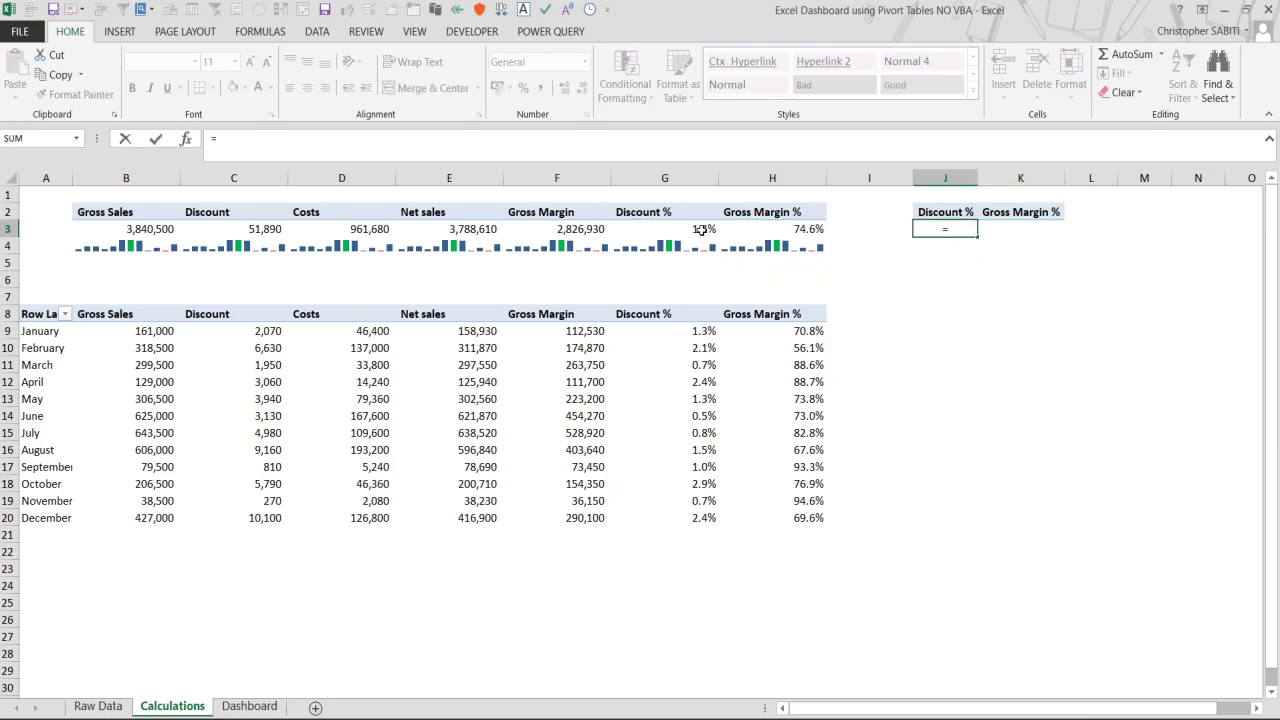
click(706, 229)
key(Return)
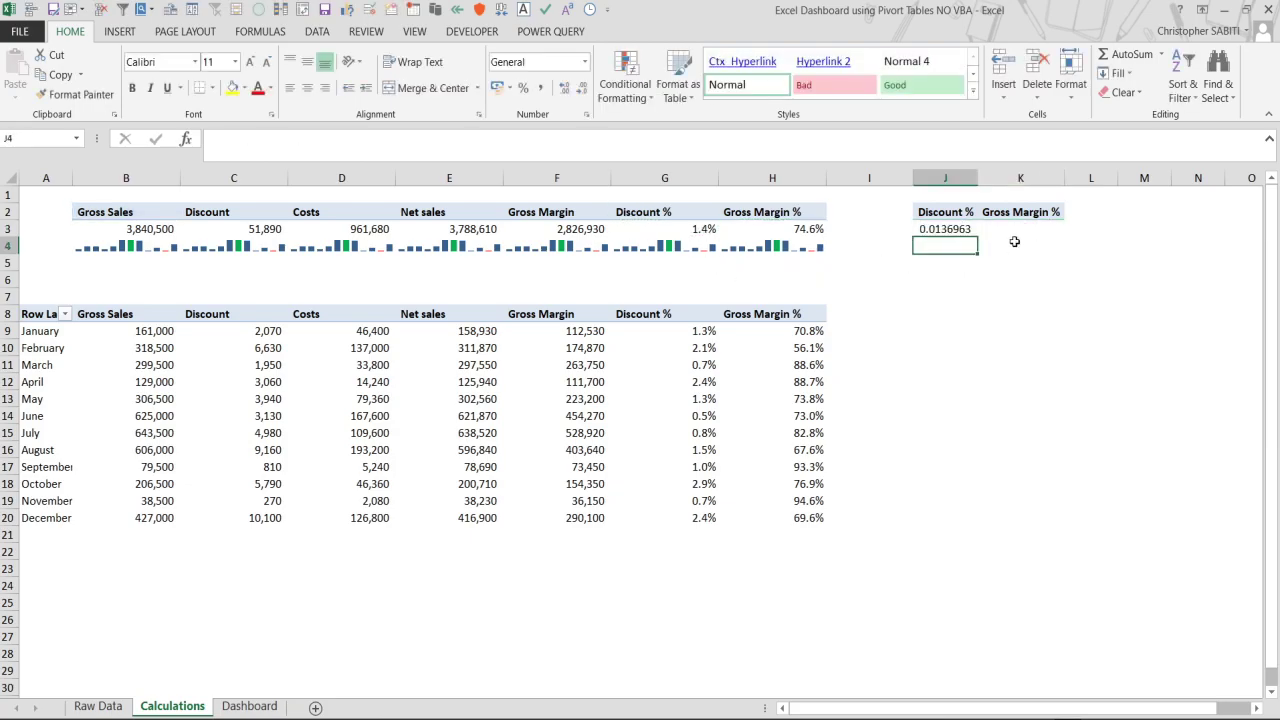
click(1009, 230)
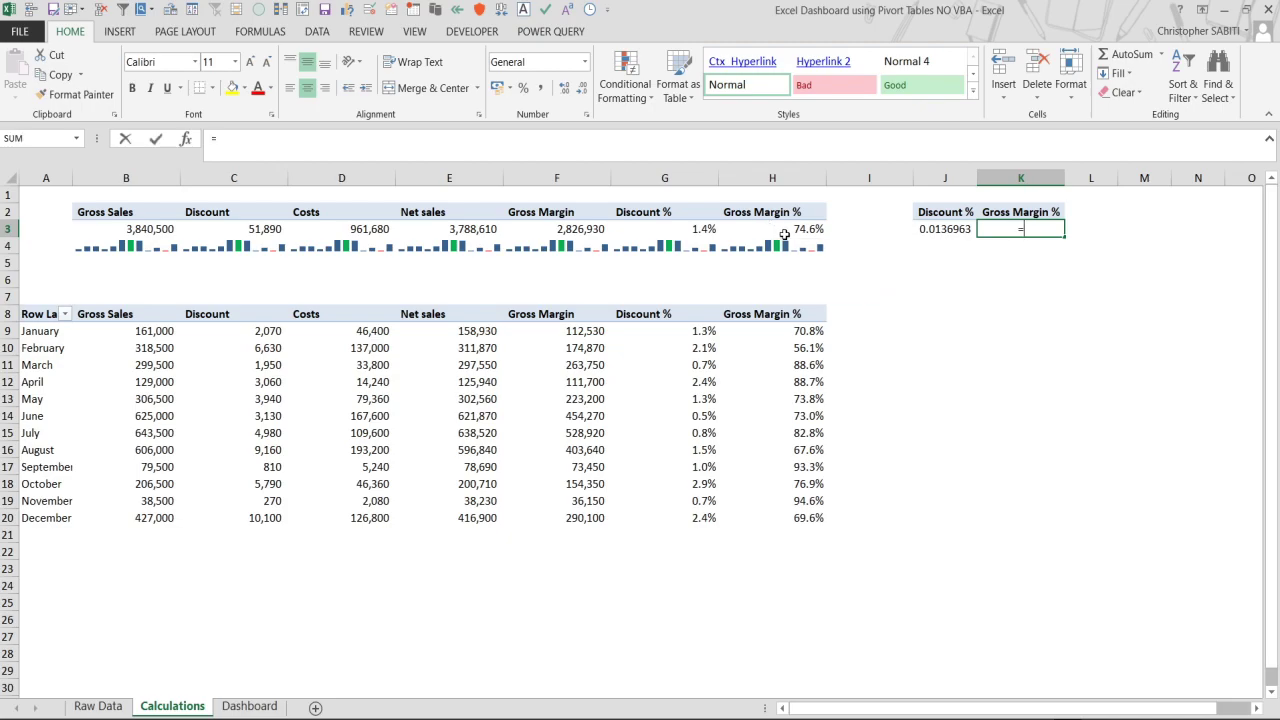
text(=)
click(788, 229)
key(Return)
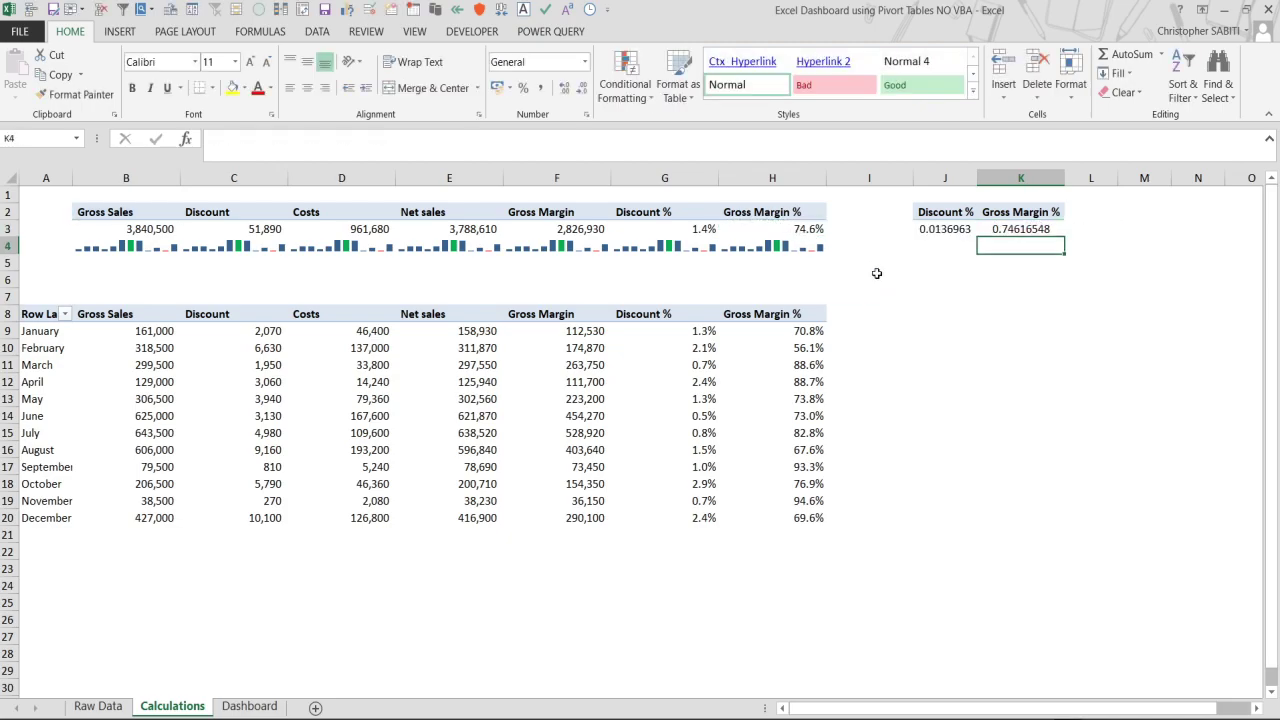
Format J3:K3 as percentages with one decimal place.
click(949, 228)
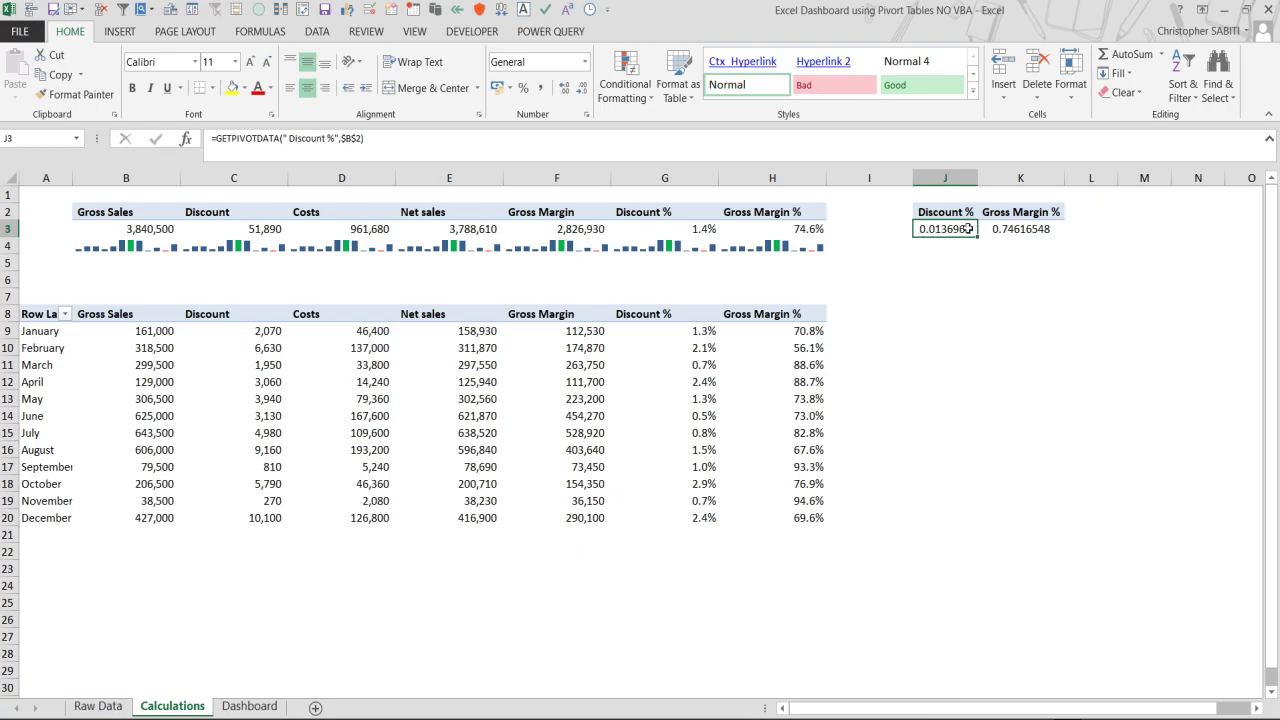
drag(987, 232, 1015, 228)
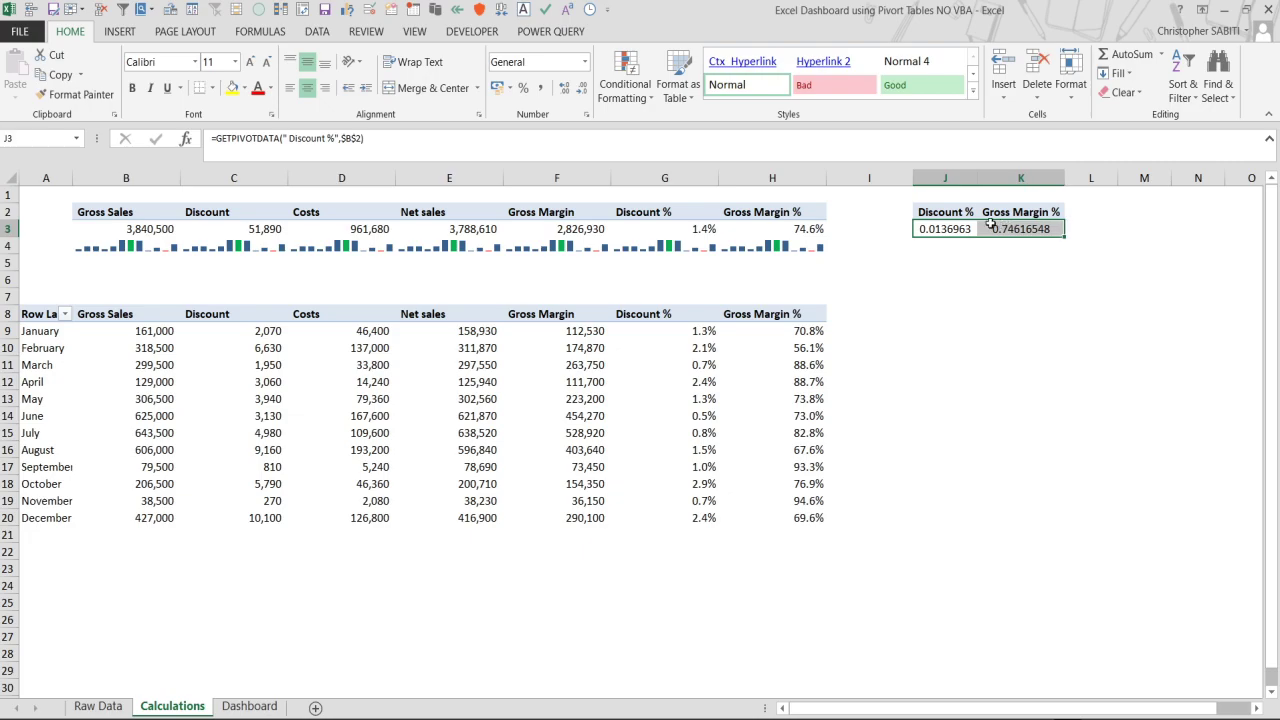
click(522, 88)
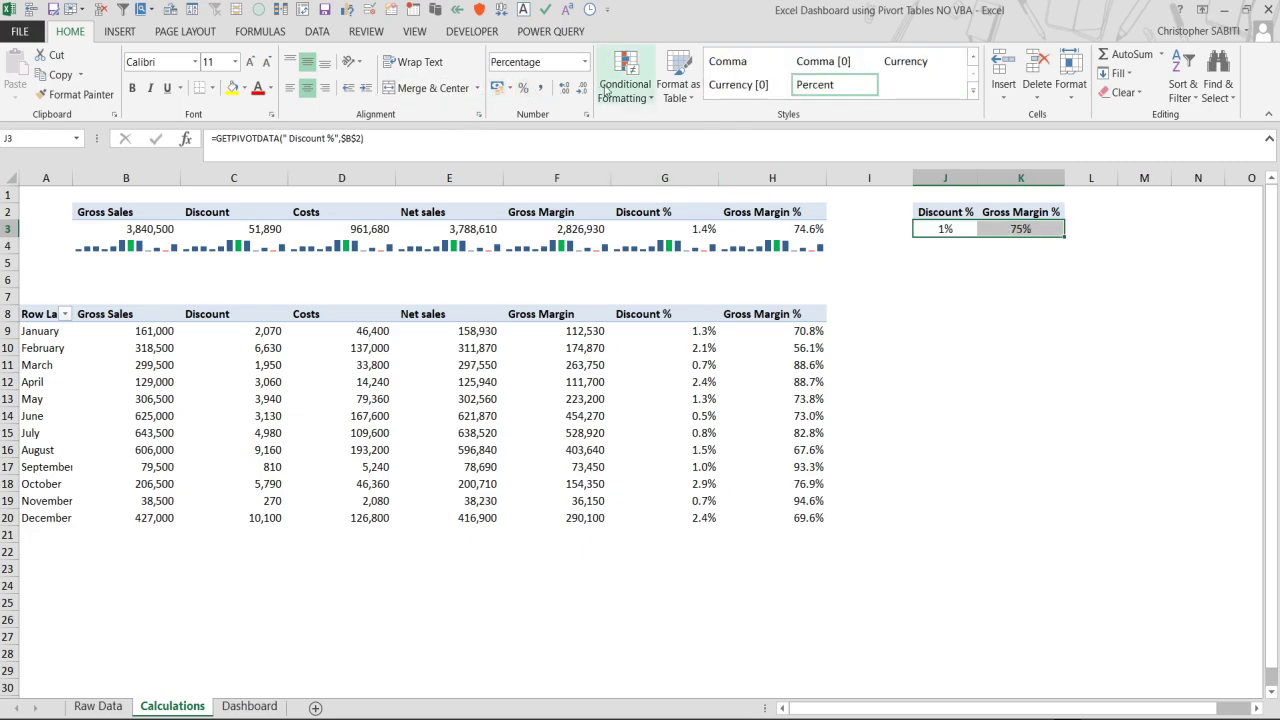
click(583, 88)
Calculate the remaining percentages below the linked values with =1-J3 in J4 and =1-K3 in K4.
drag(945, 314, 945, 297)
click(940, 249)
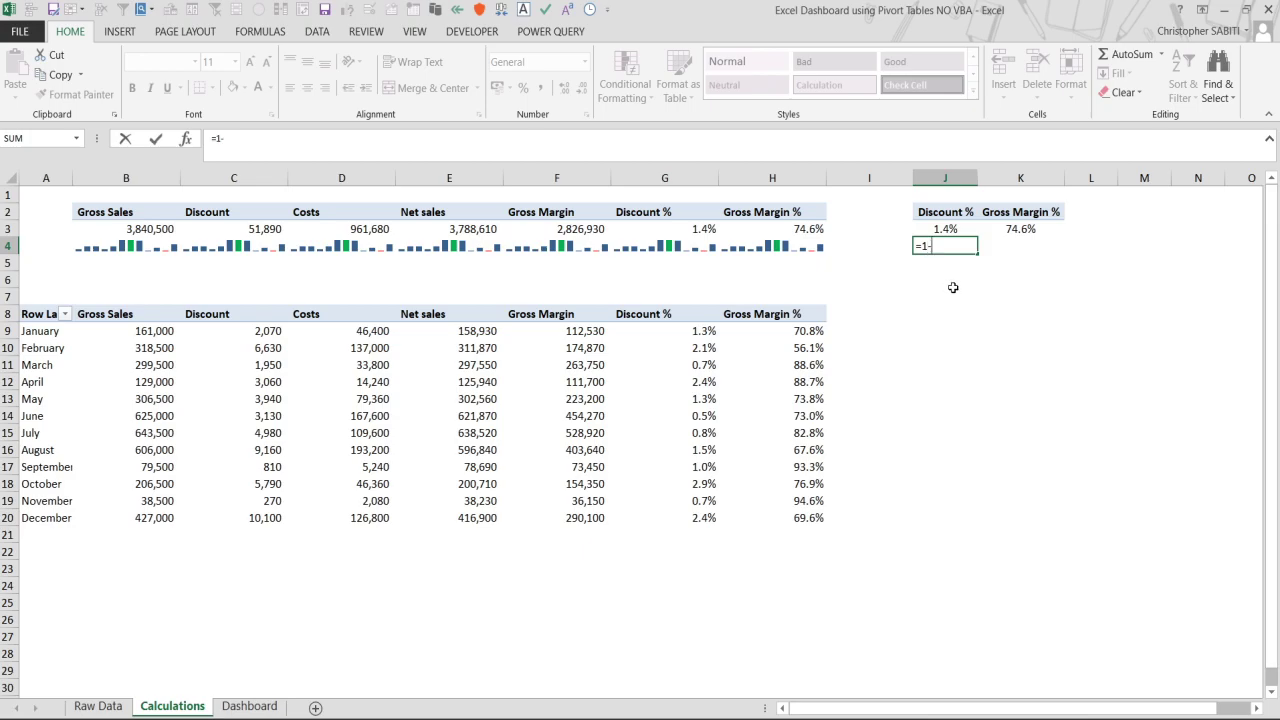
click(945, 229)
key(Return)
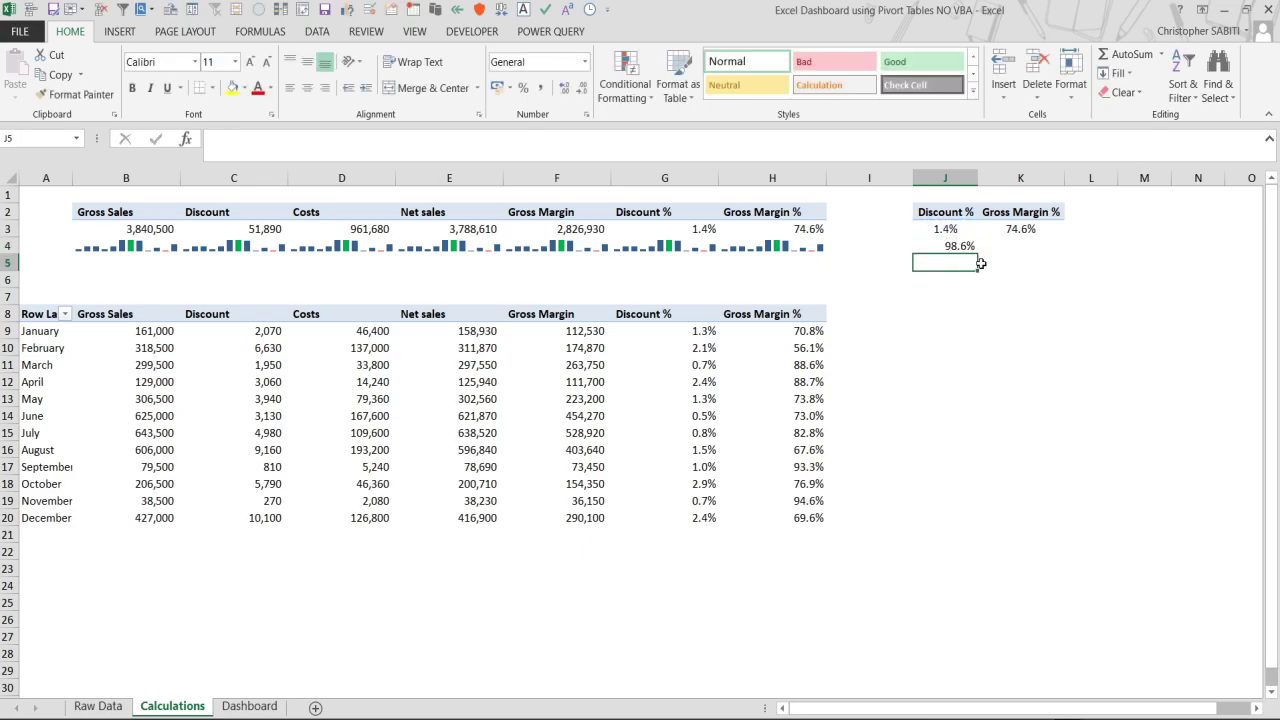
click(1021, 248)
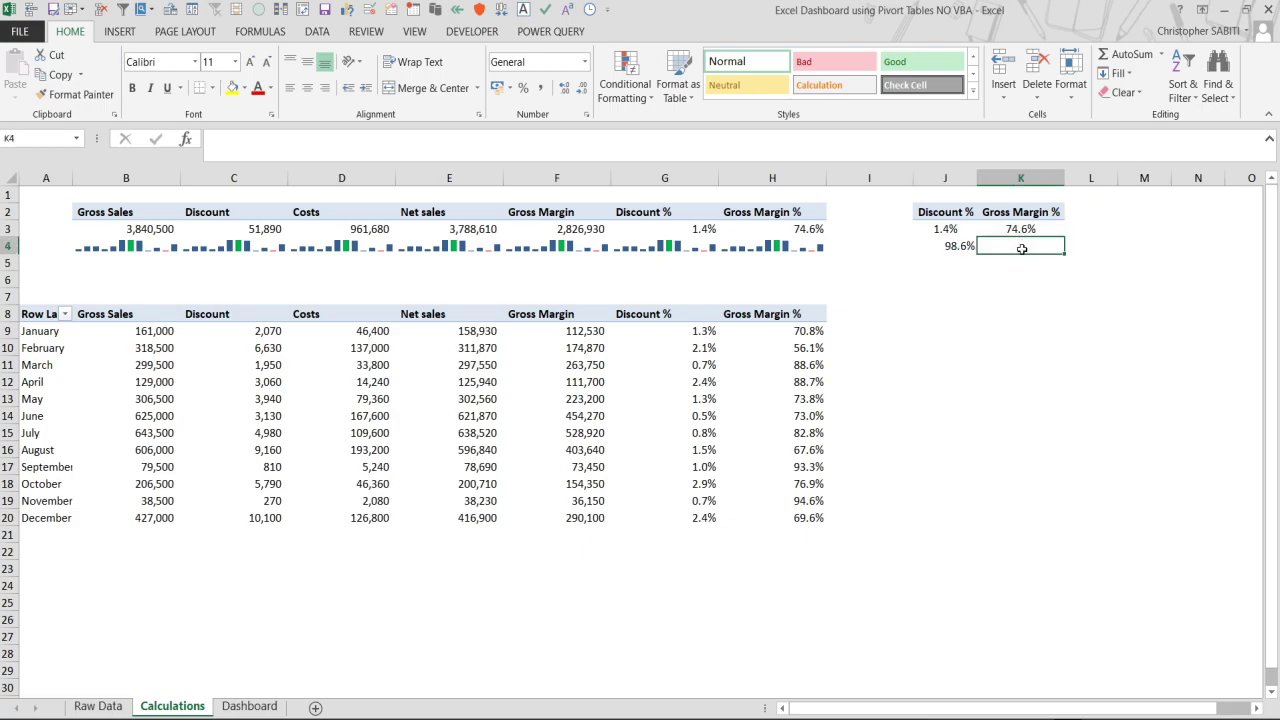
text(=1)
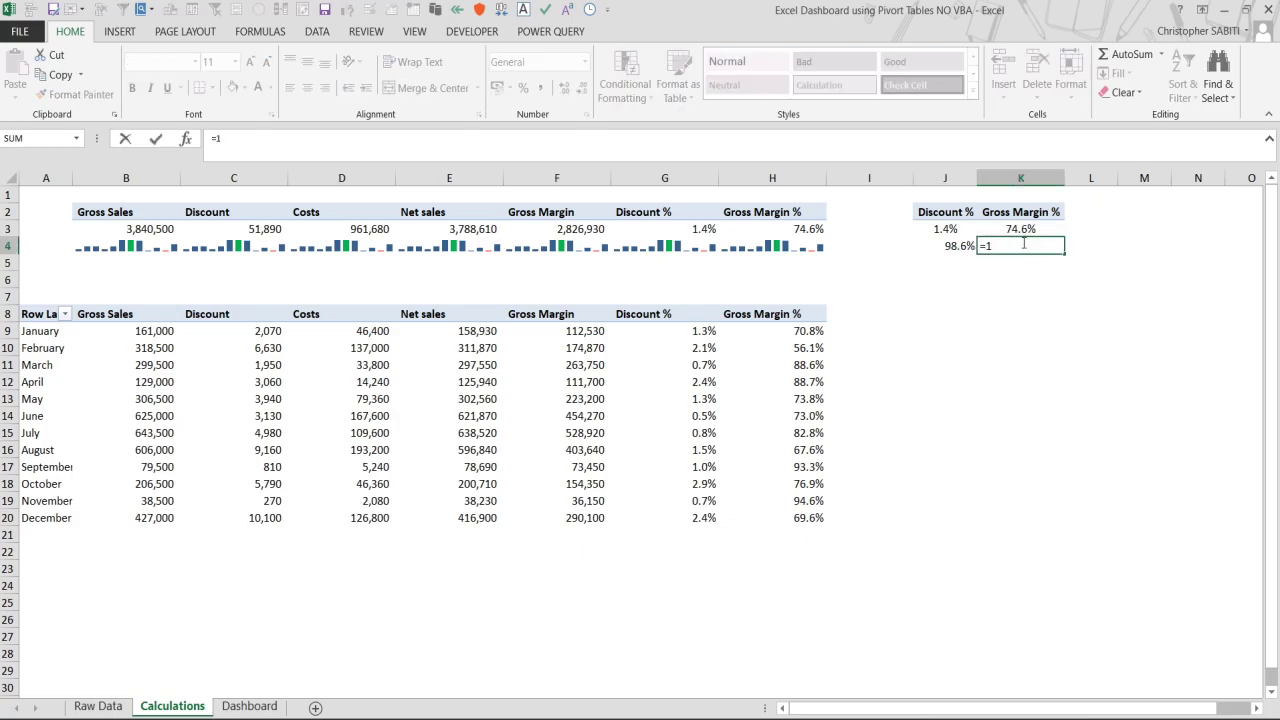
text(-)
click(1025, 233)
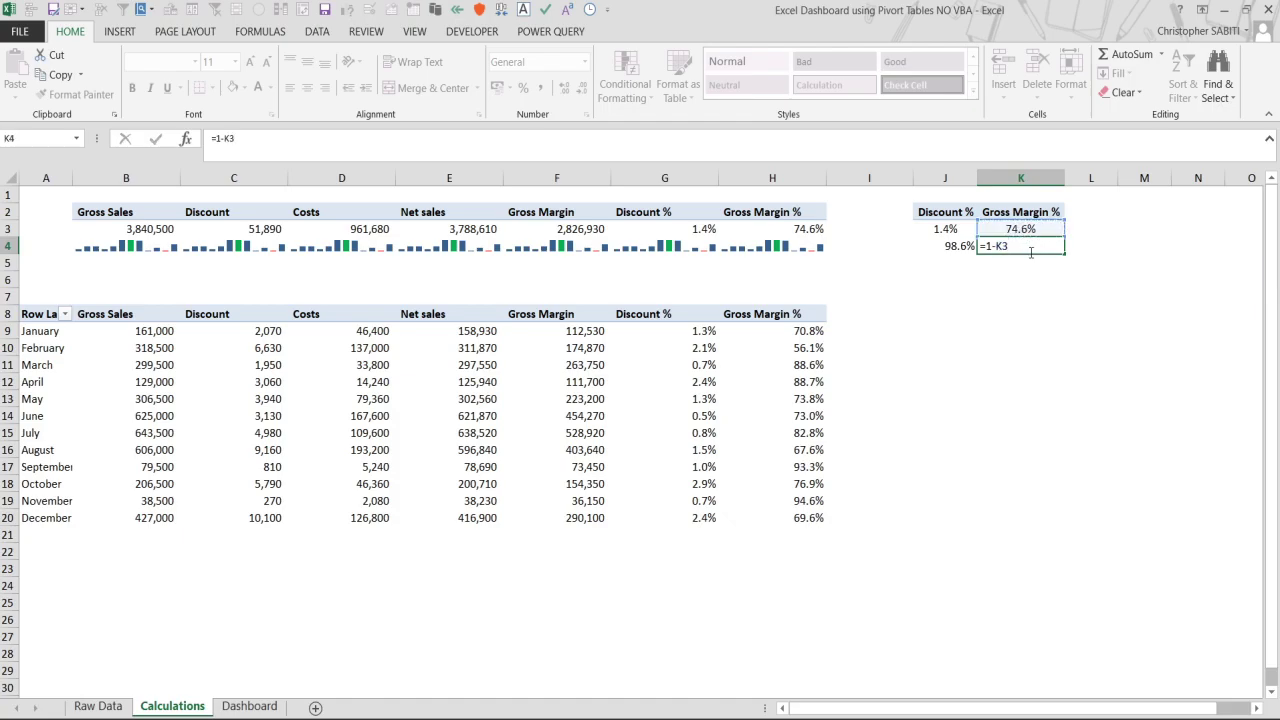
key(Return)
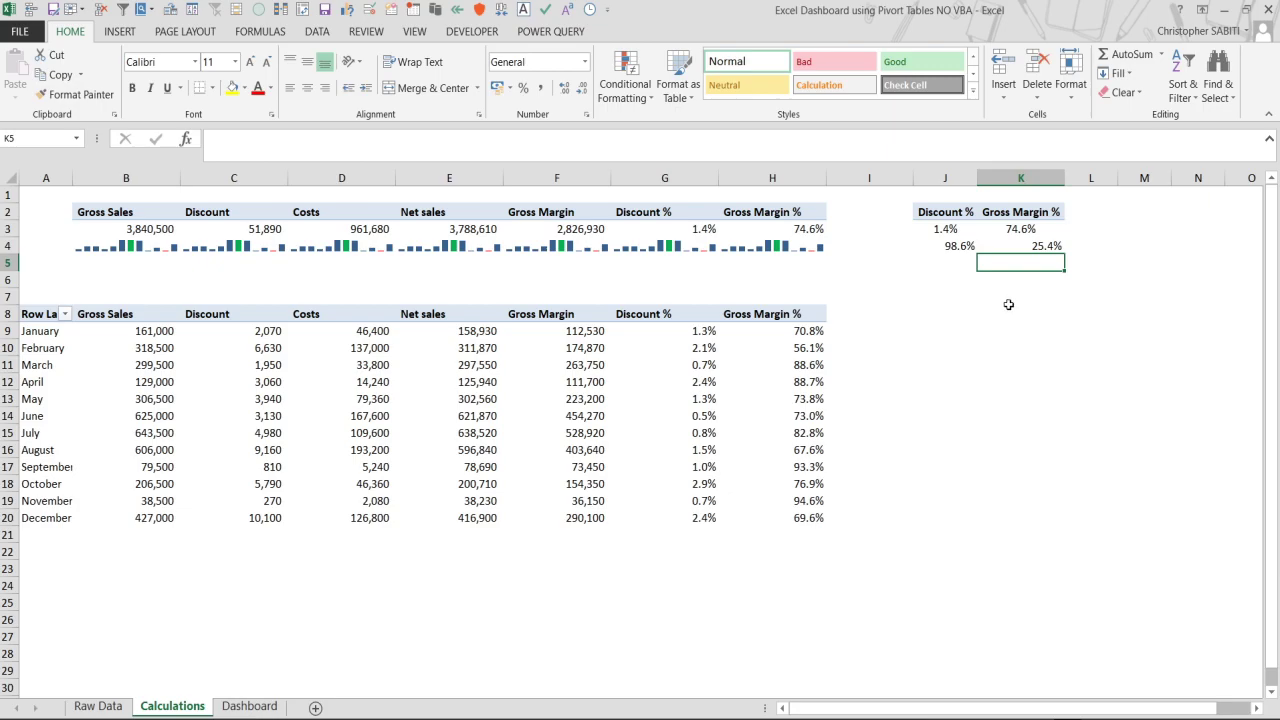
Enter 100 in J5 below the remaining discount percentage.
click(962, 268)
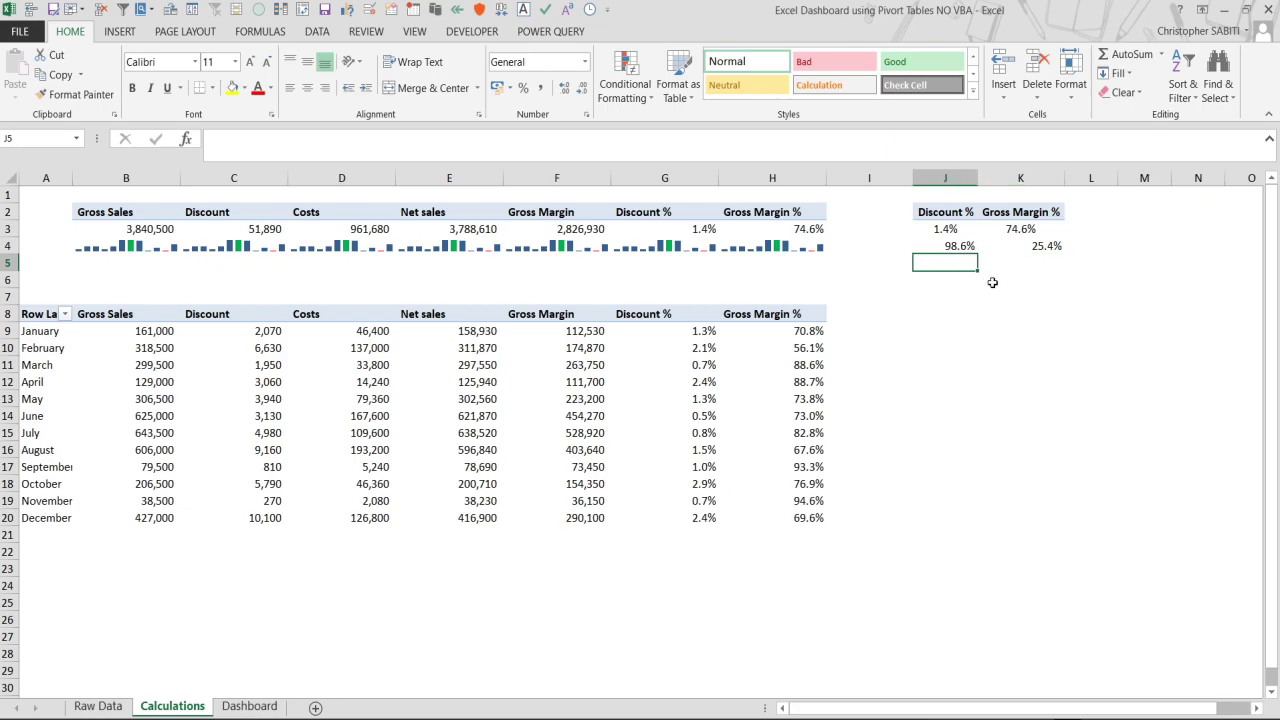
text(100)
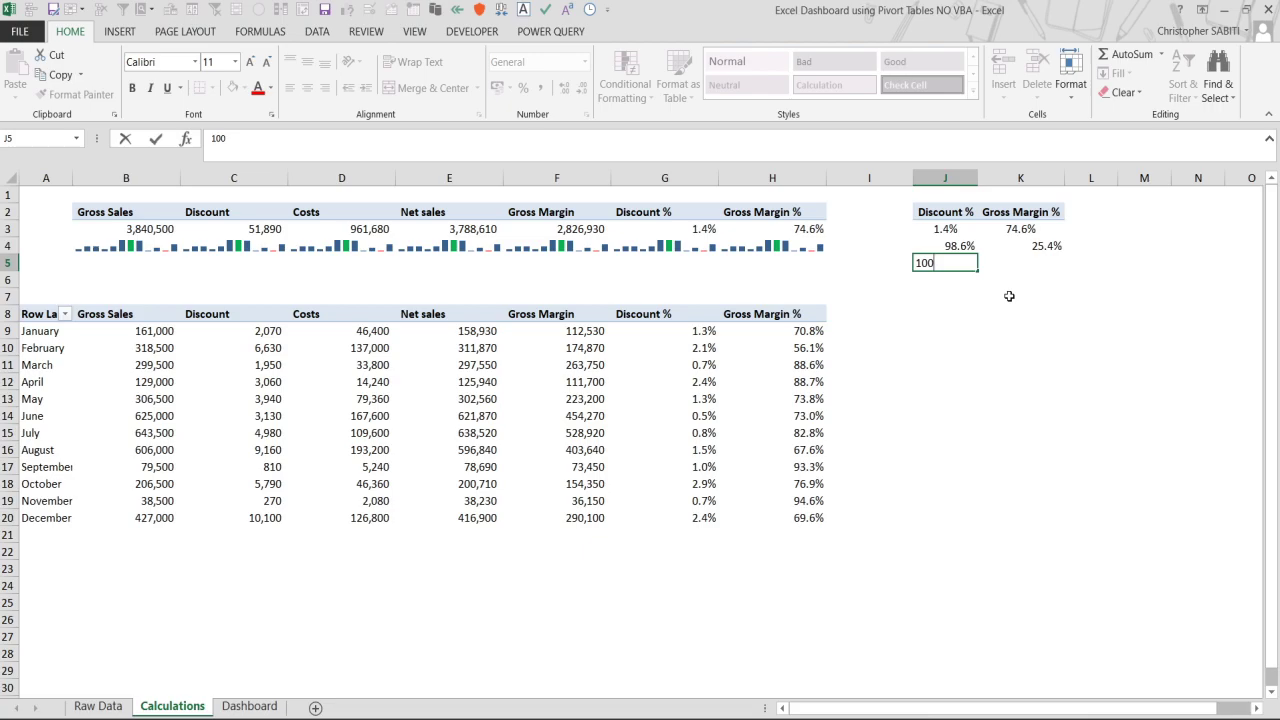
Enter 100% in J5 under Discount % and copy it across to K5.
key(Return)
click(962, 263)
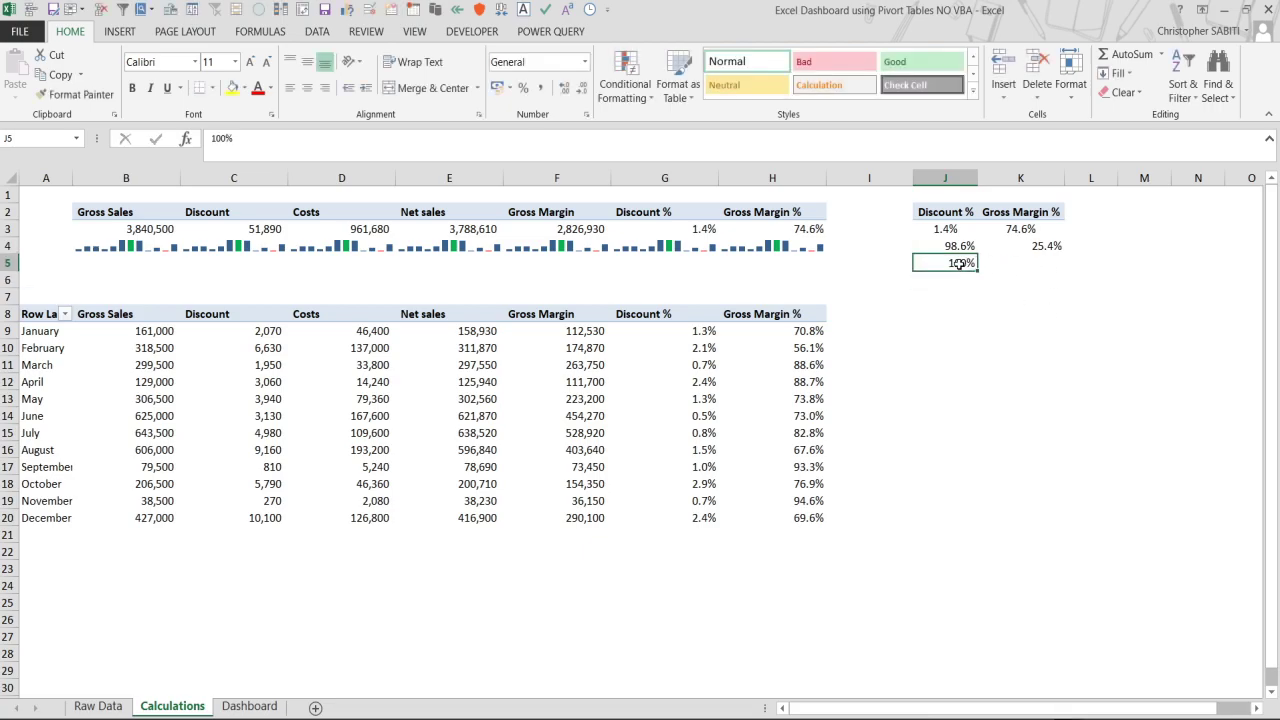
drag(962, 264, 1040, 266)
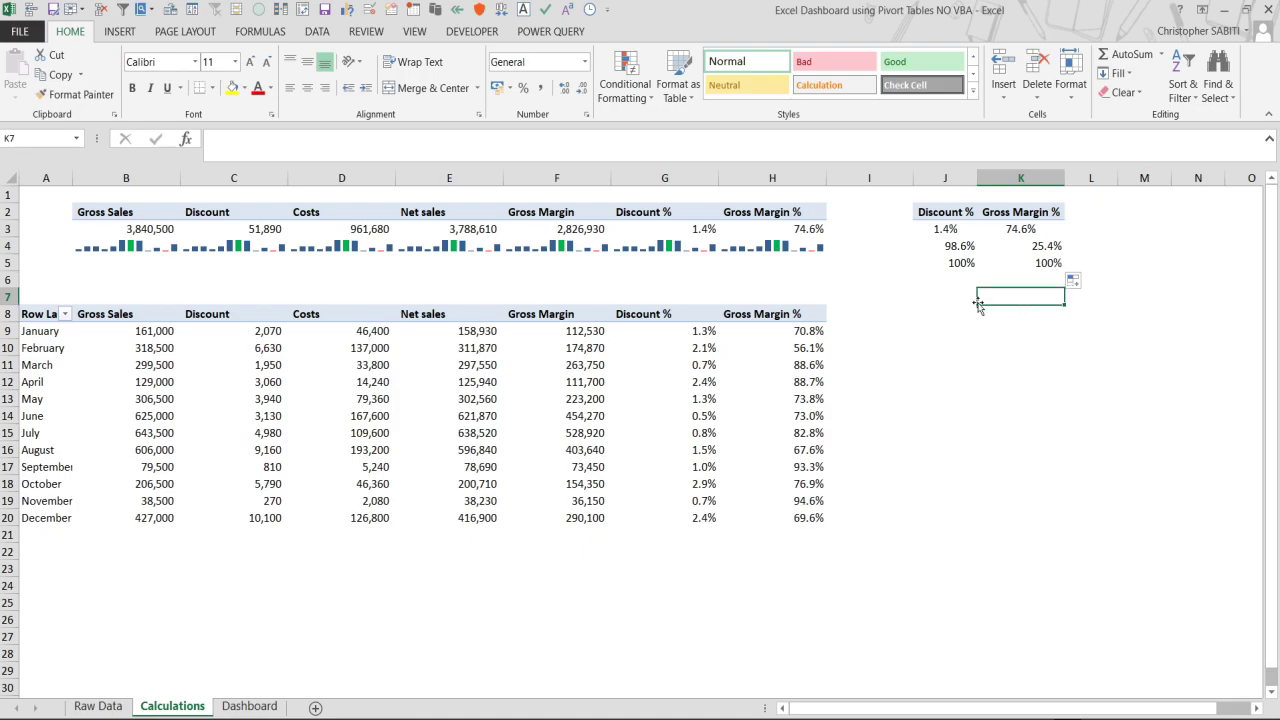
Remove the centre alignment from the percentage values in J3:K6.
click(958, 230)
drag(958, 230, 1023, 268)
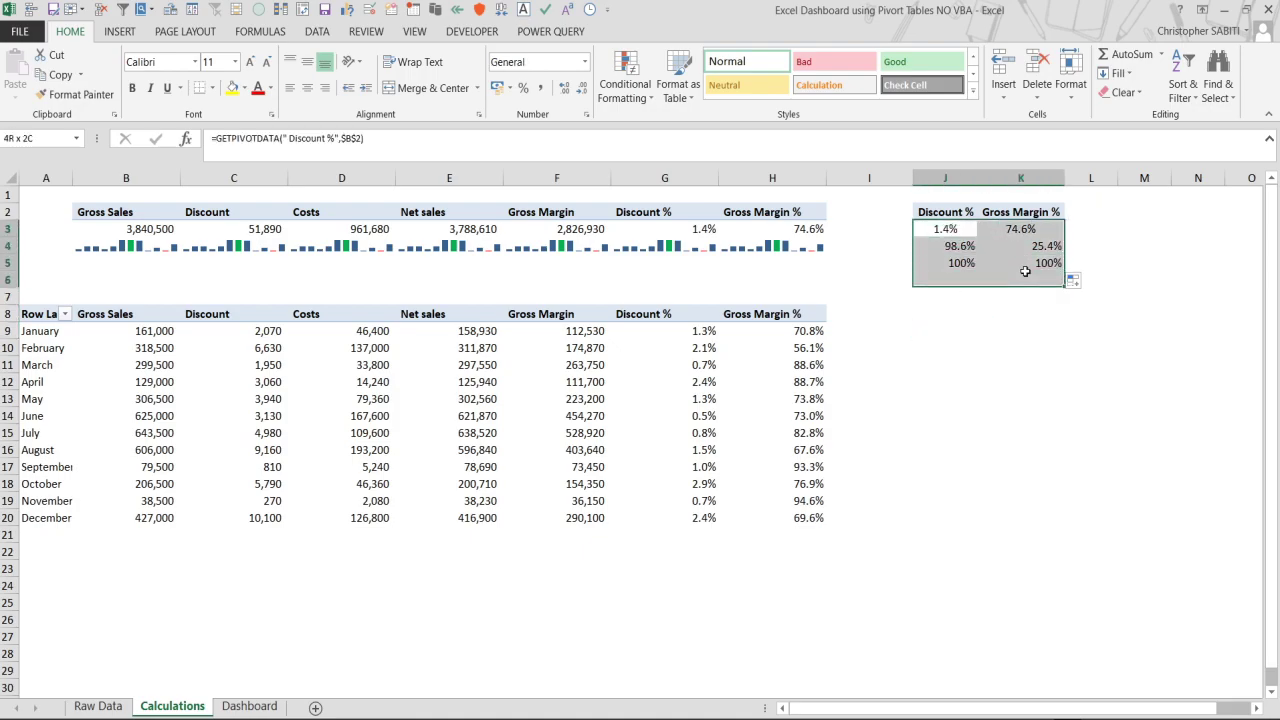
click(307, 88)
Insert a doughnut chart from the Discount % range J2:J5 and move it to start near cell G12.
drag(958, 229, 960, 260)
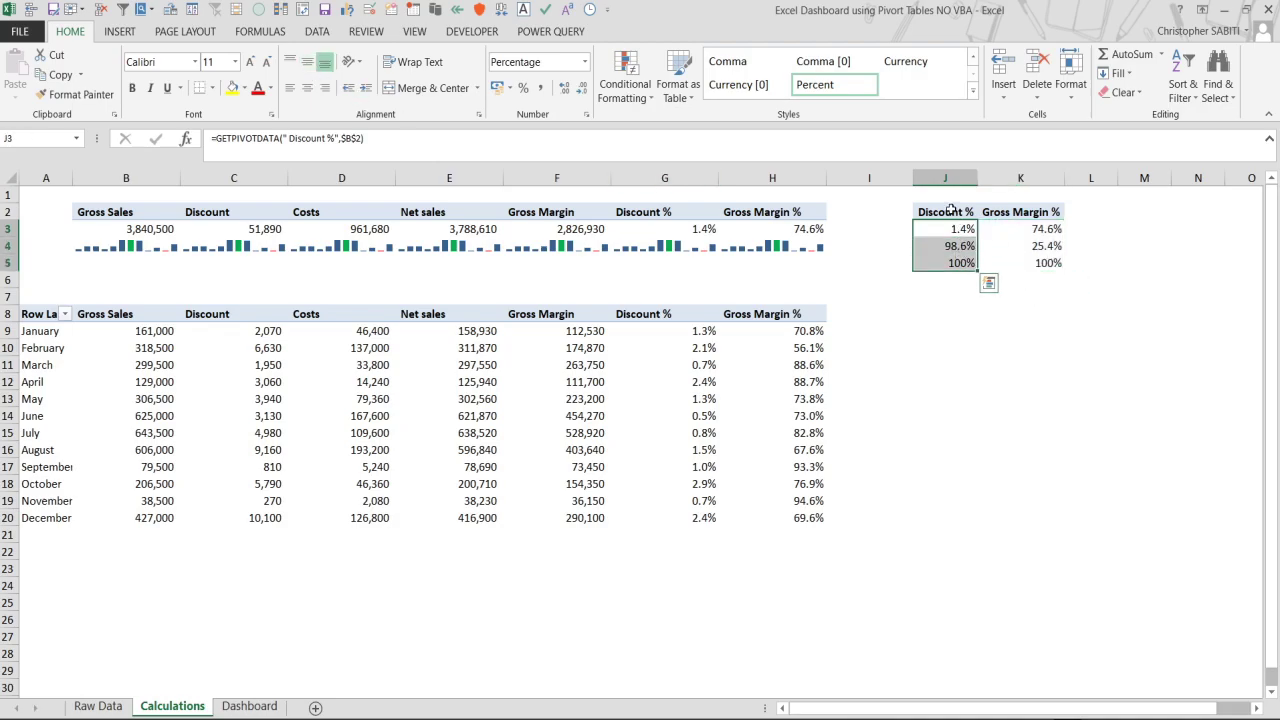
drag(950, 211, 958, 262)
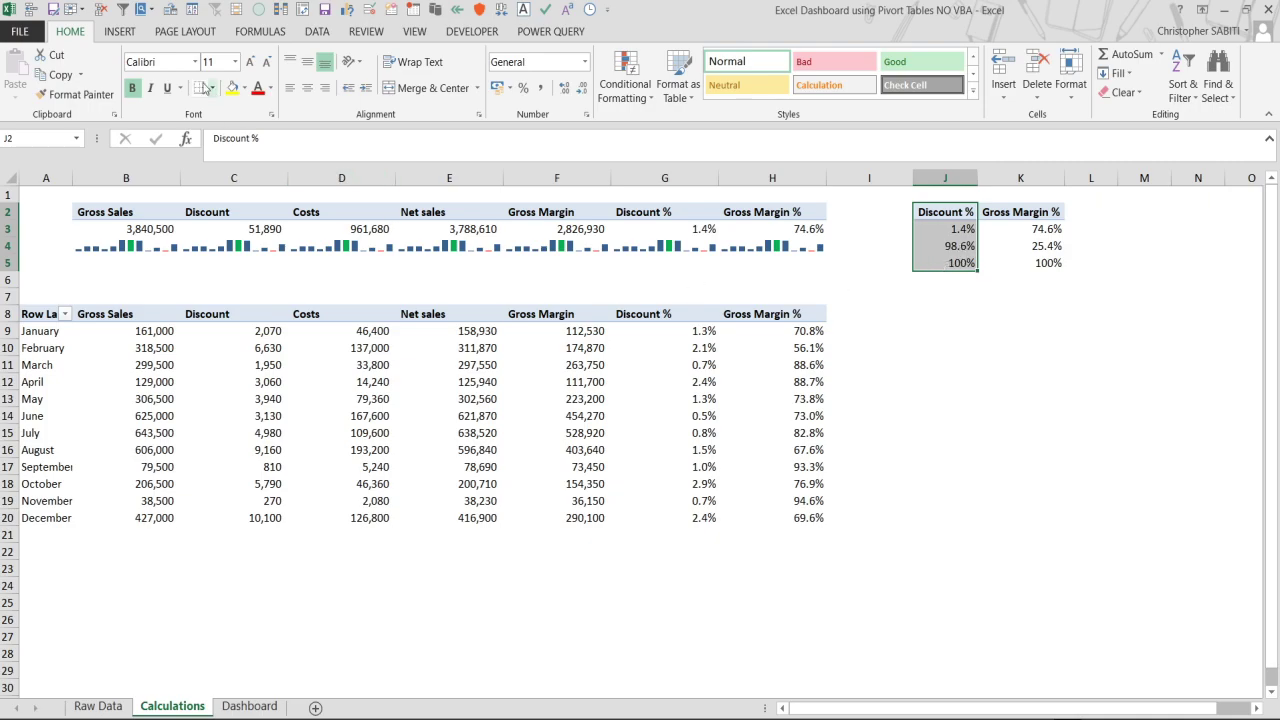
click(119, 31)
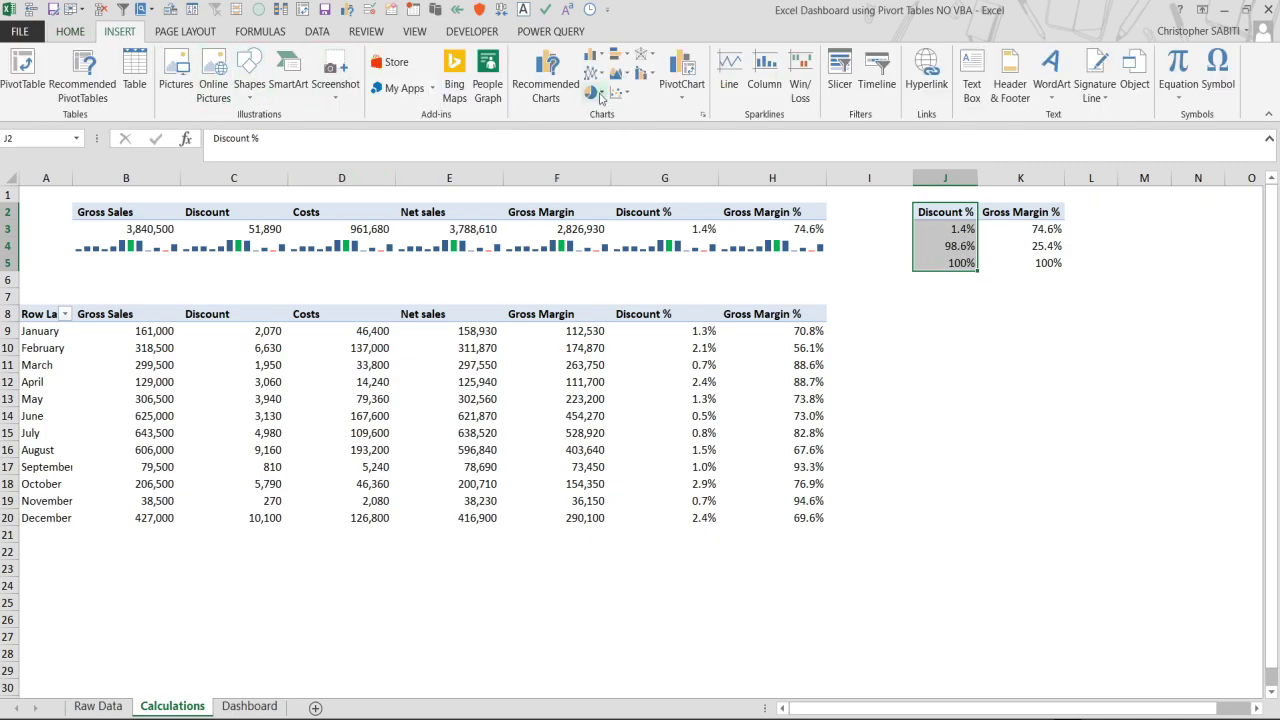
click(592, 91)
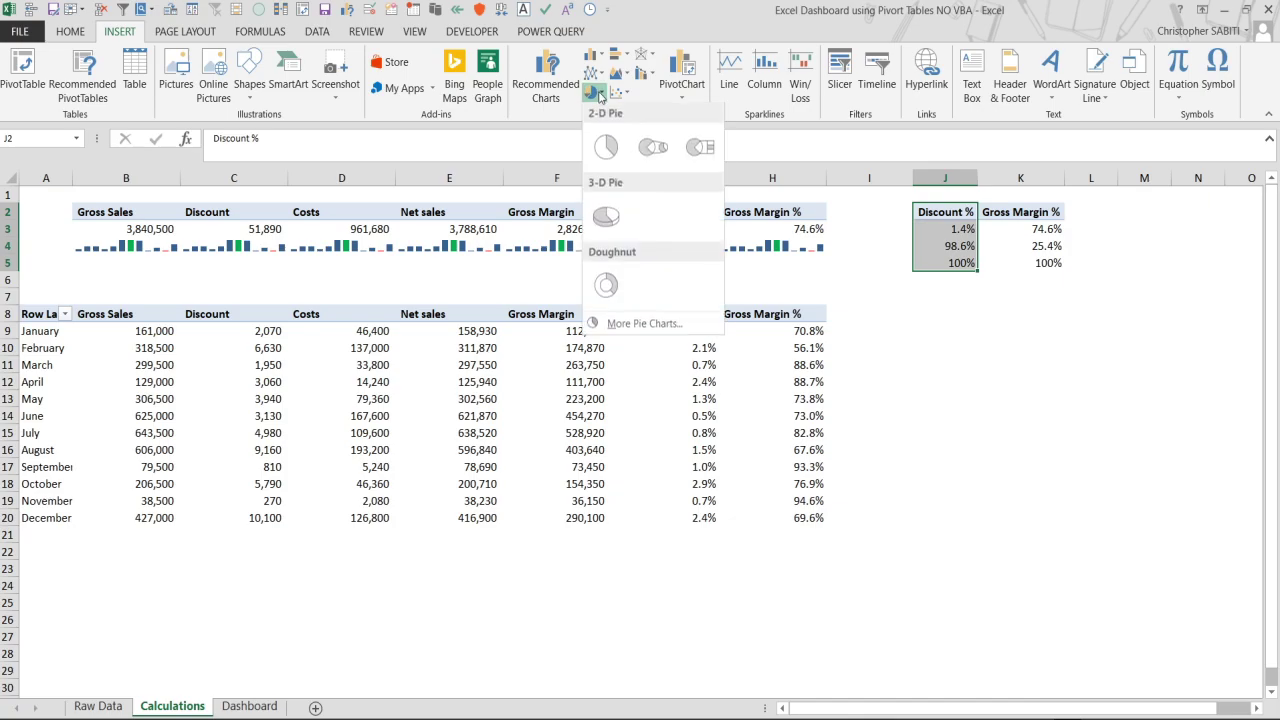
click(607, 286)
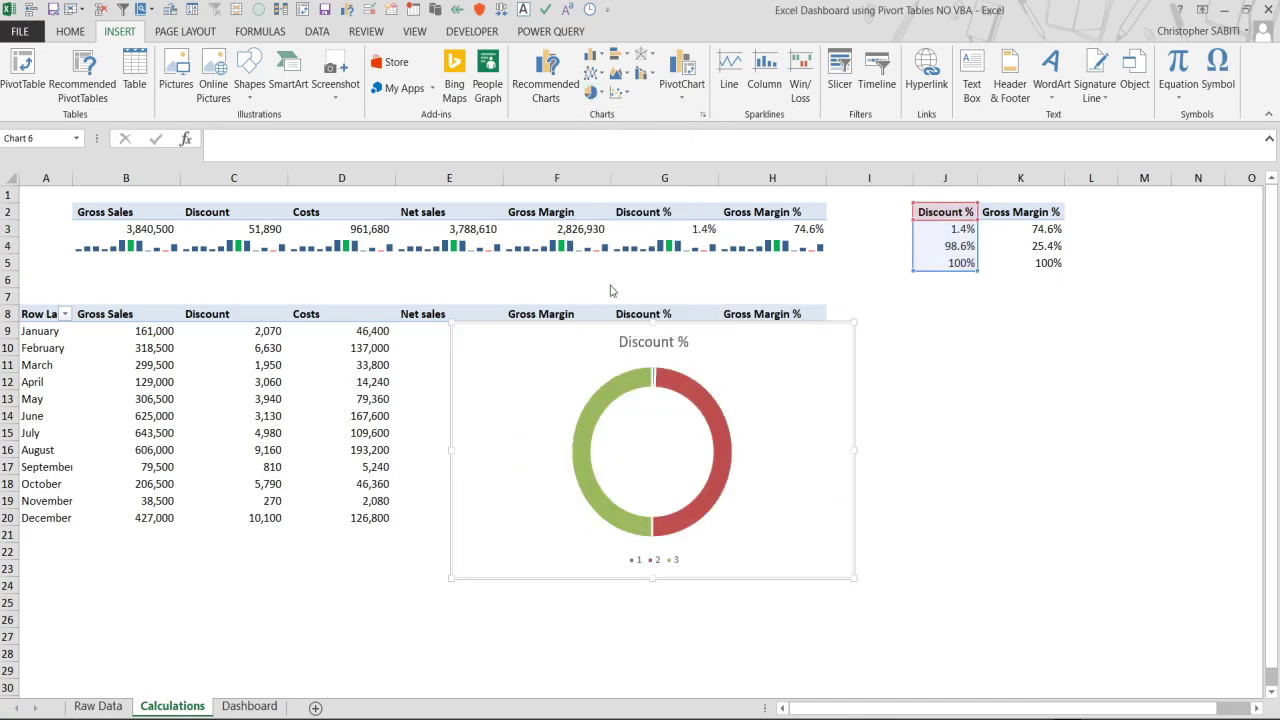
drag(775, 360, 949, 412)
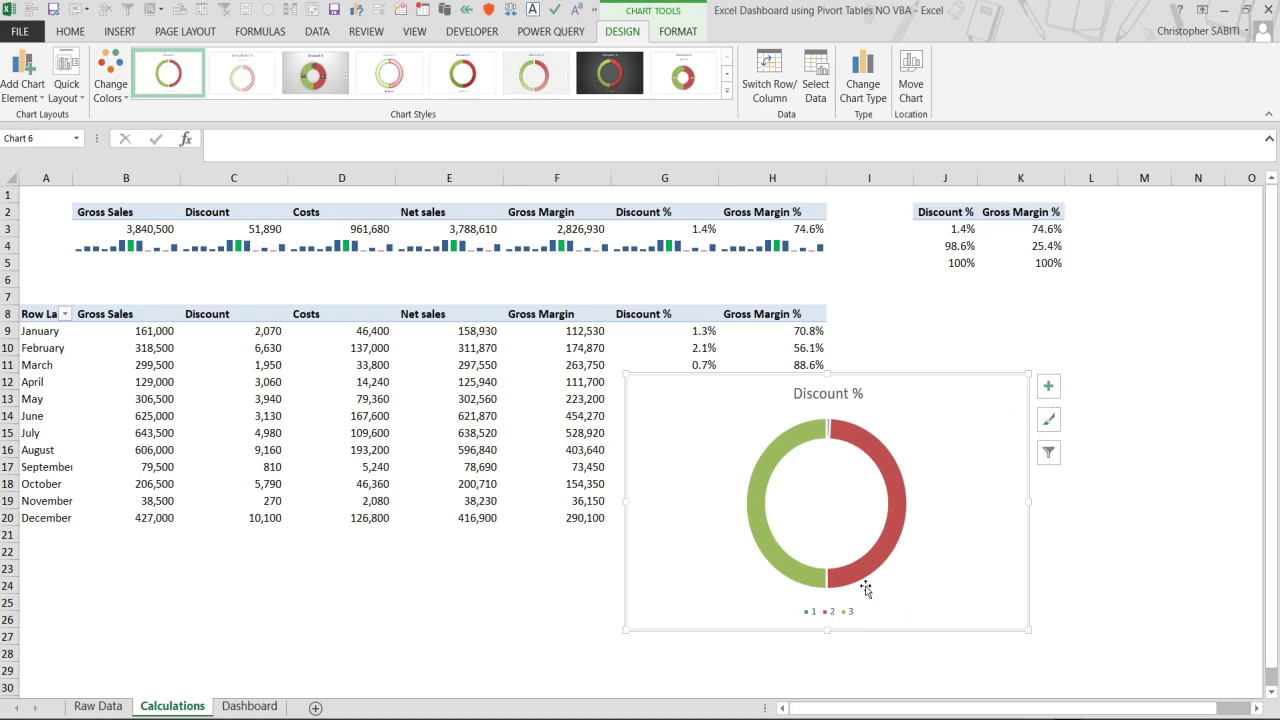
Remove the legend and the chart title from the Discount % doughnut chart.
click(1049, 388)
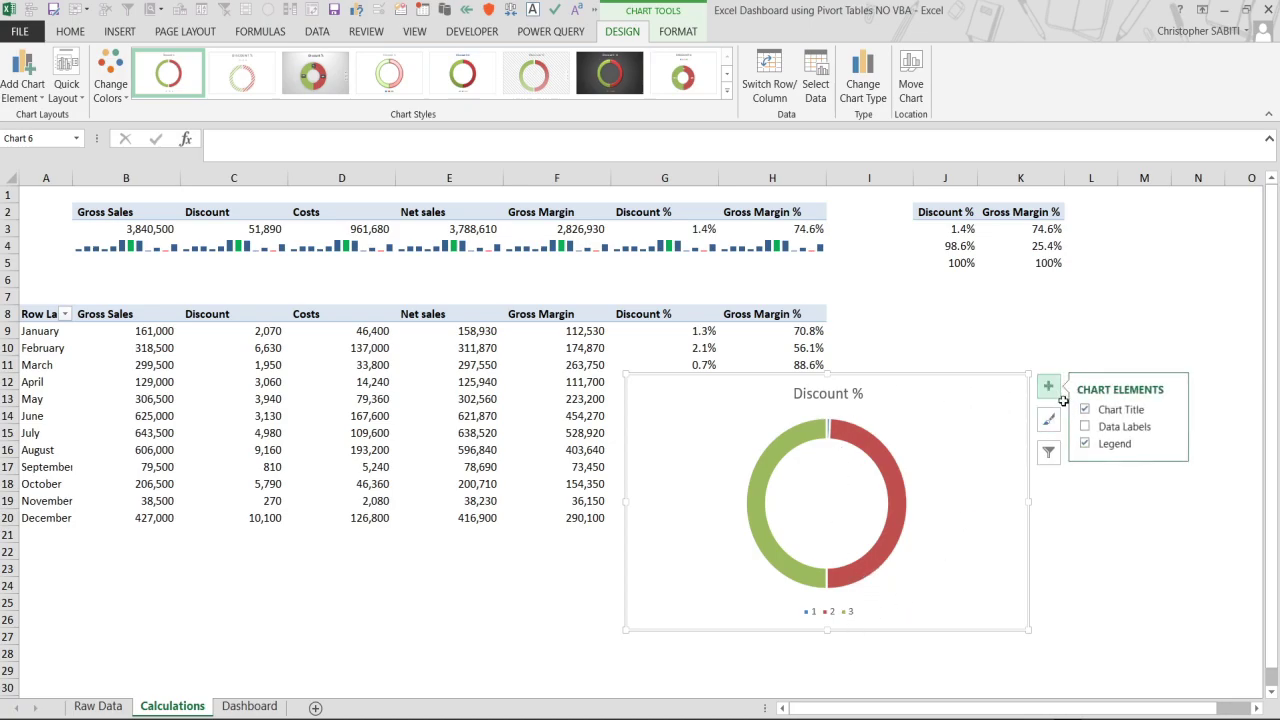
click(1086, 444)
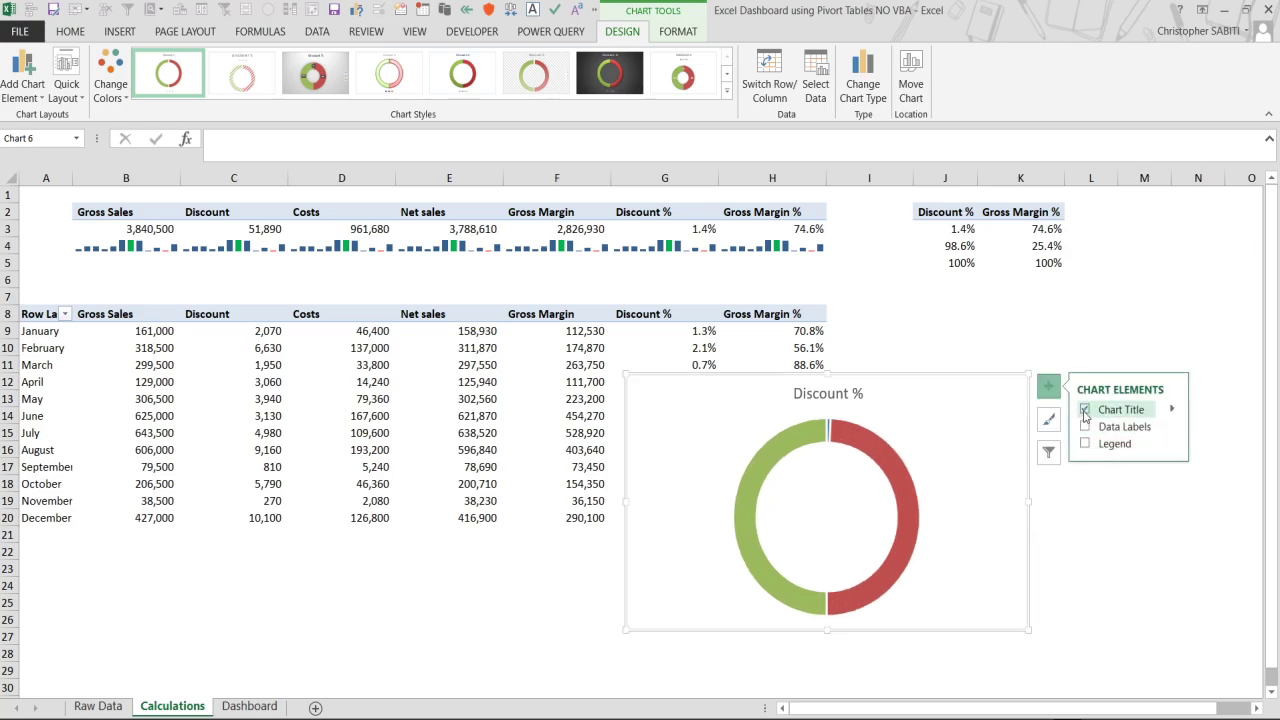
click(1086, 411)
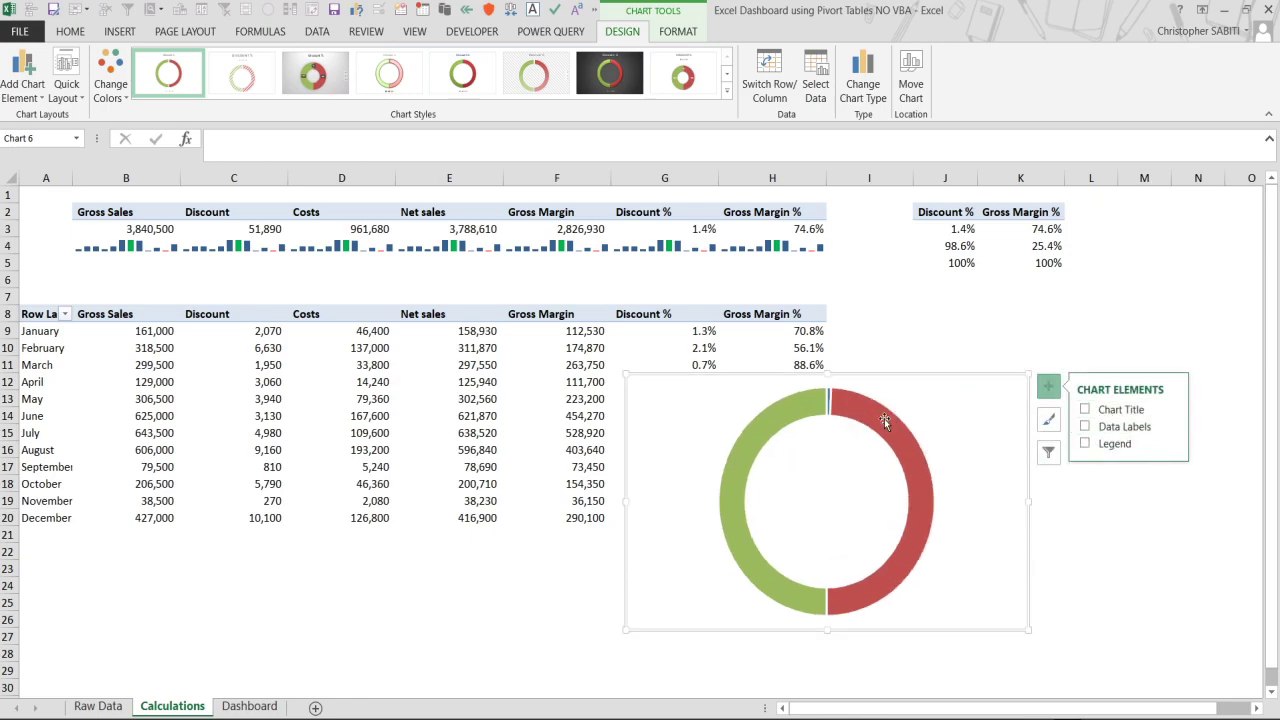
Set the doughnut chart's chart area to No fill.
right_click(910, 383)
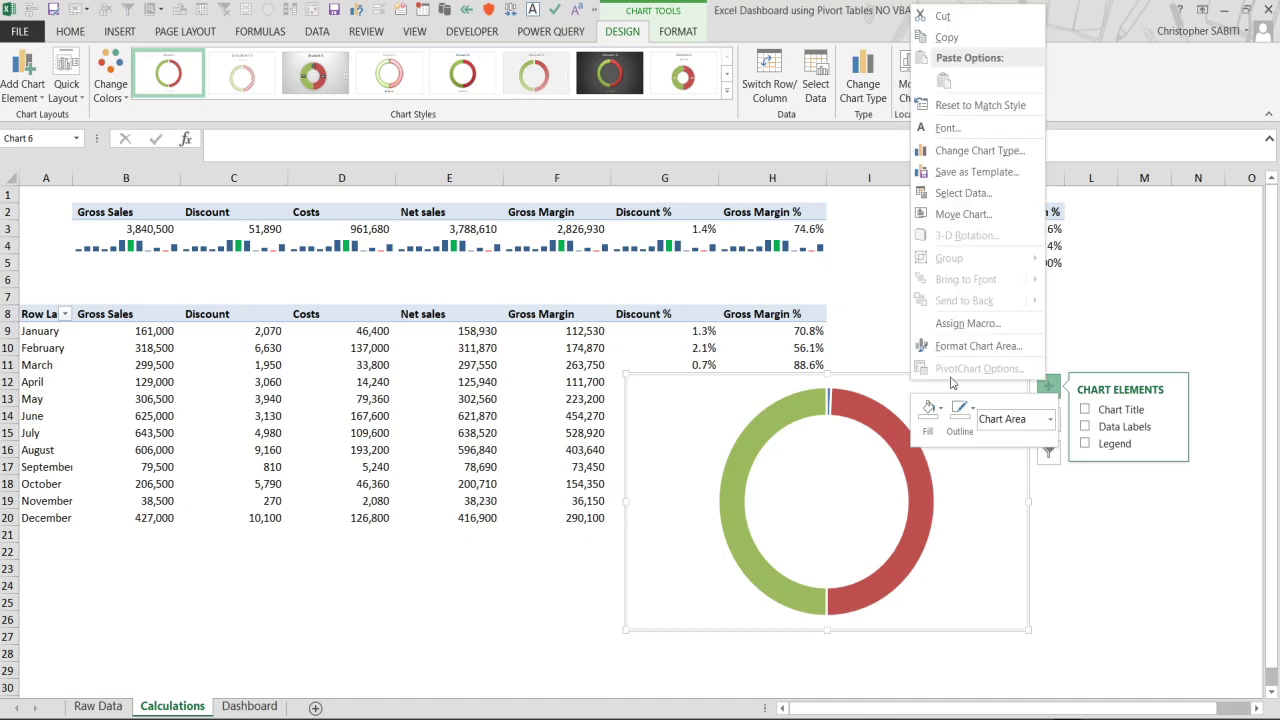
click(965, 347)
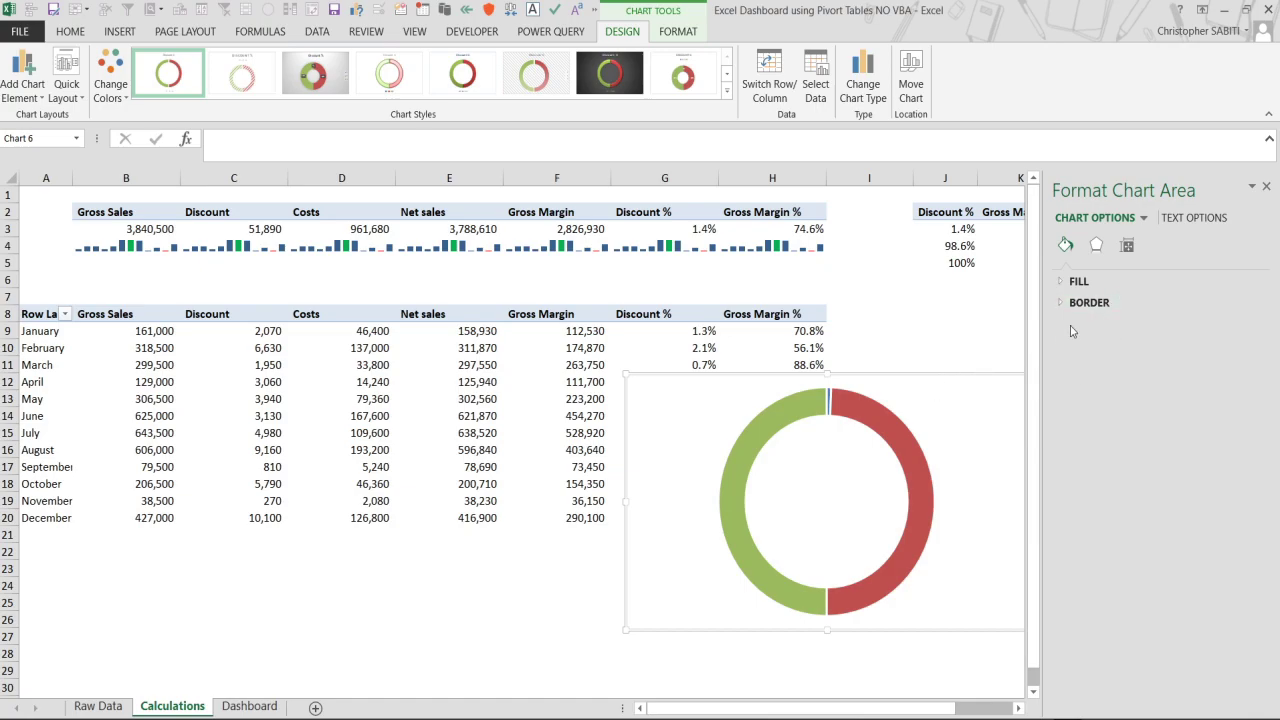
click(1064, 282)
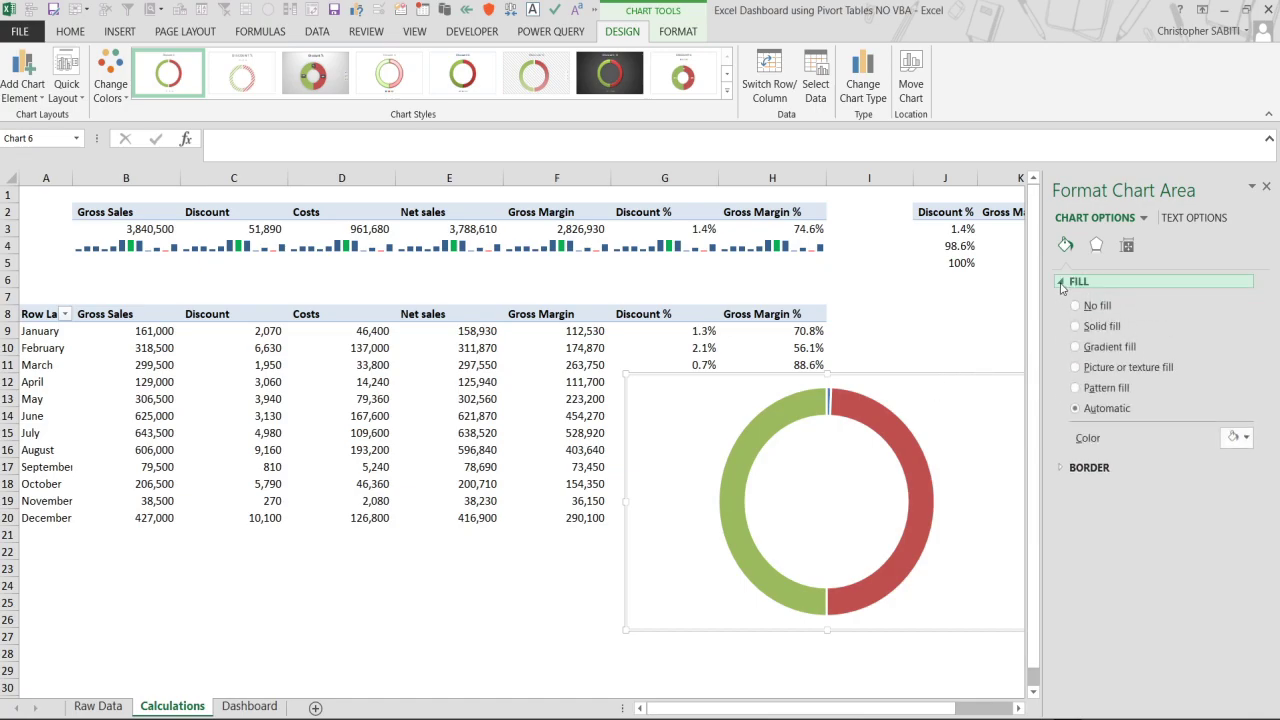
click(1085, 307)
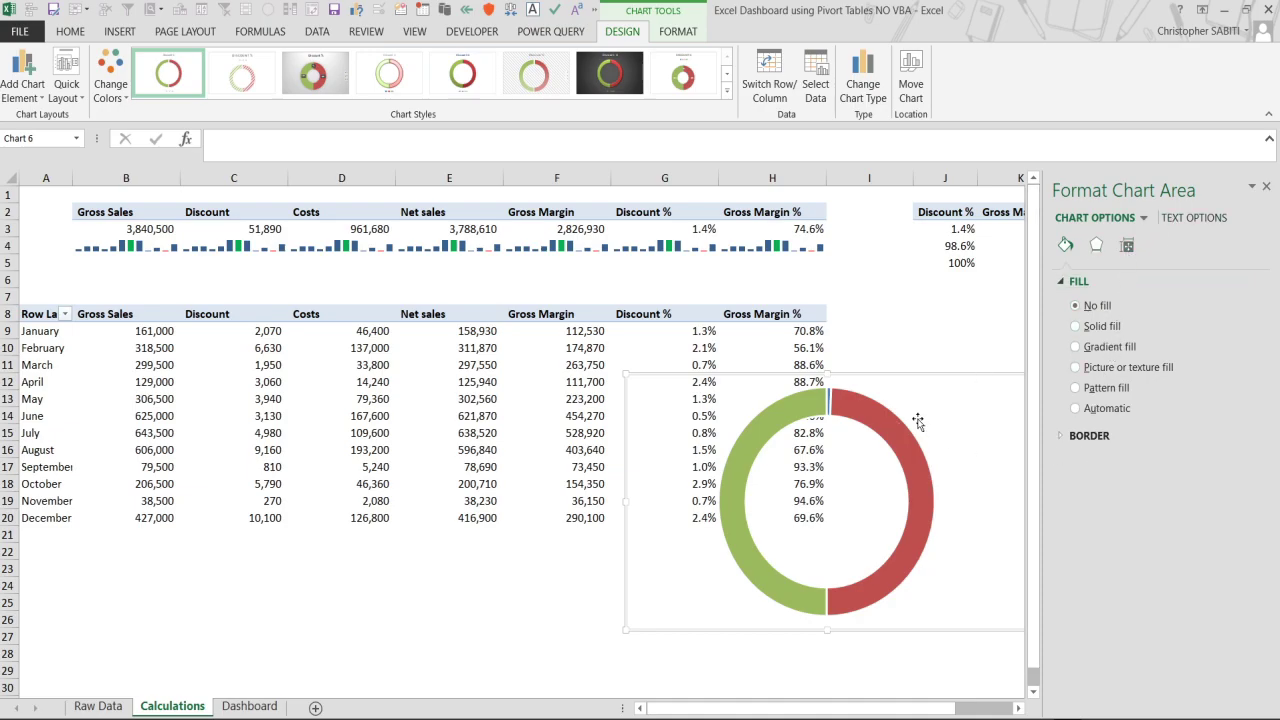
Set the angle of first slice of the doughnut's Discount % series to 270°.
click(882, 420)
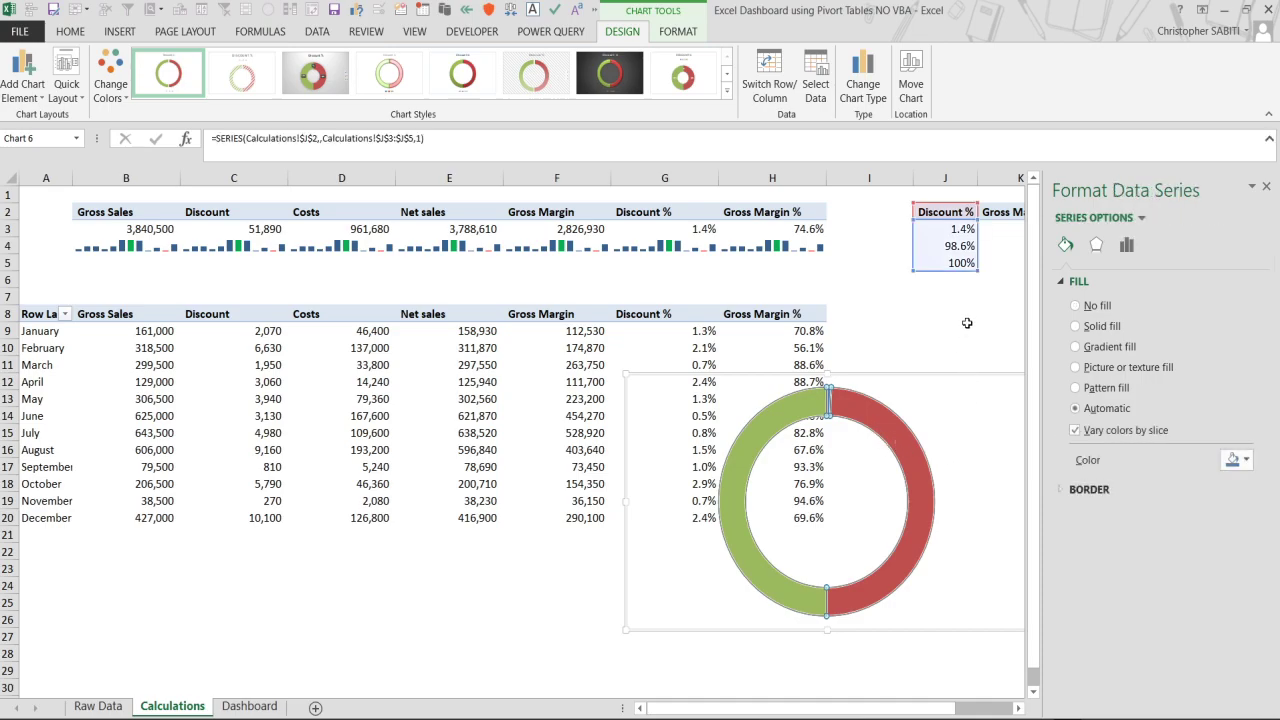
click(1267, 187)
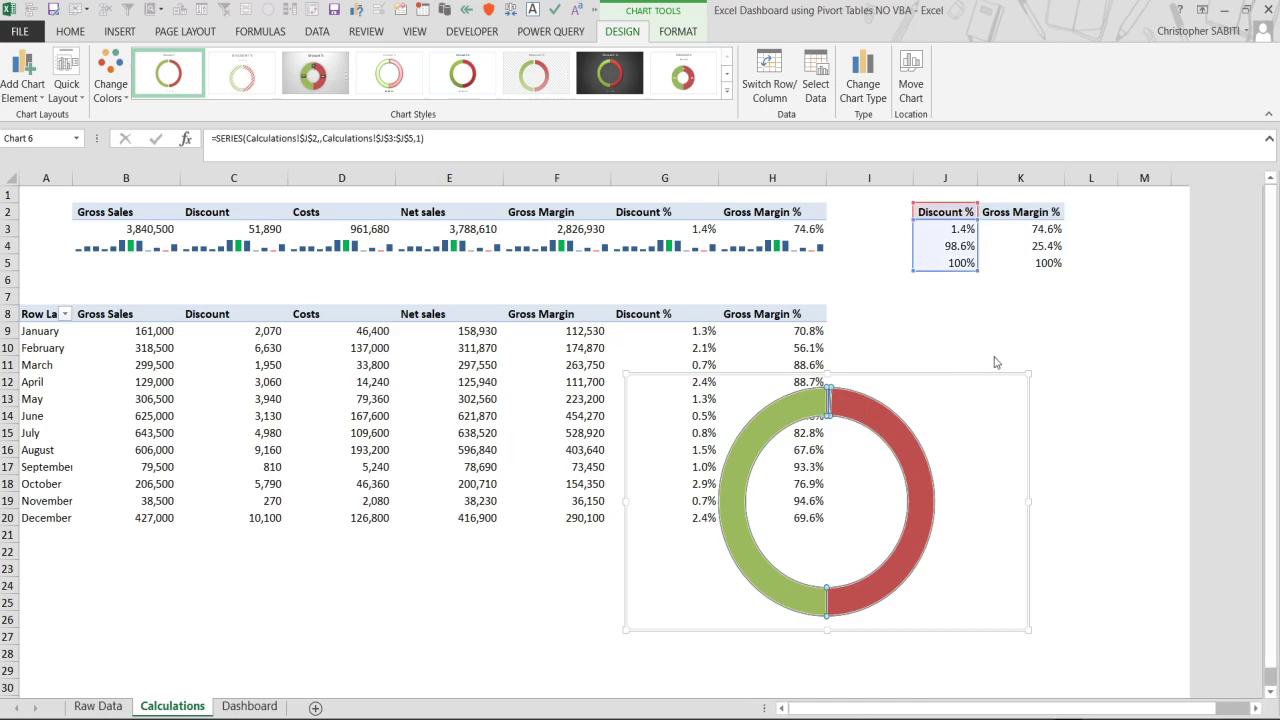
click(1048, 385)
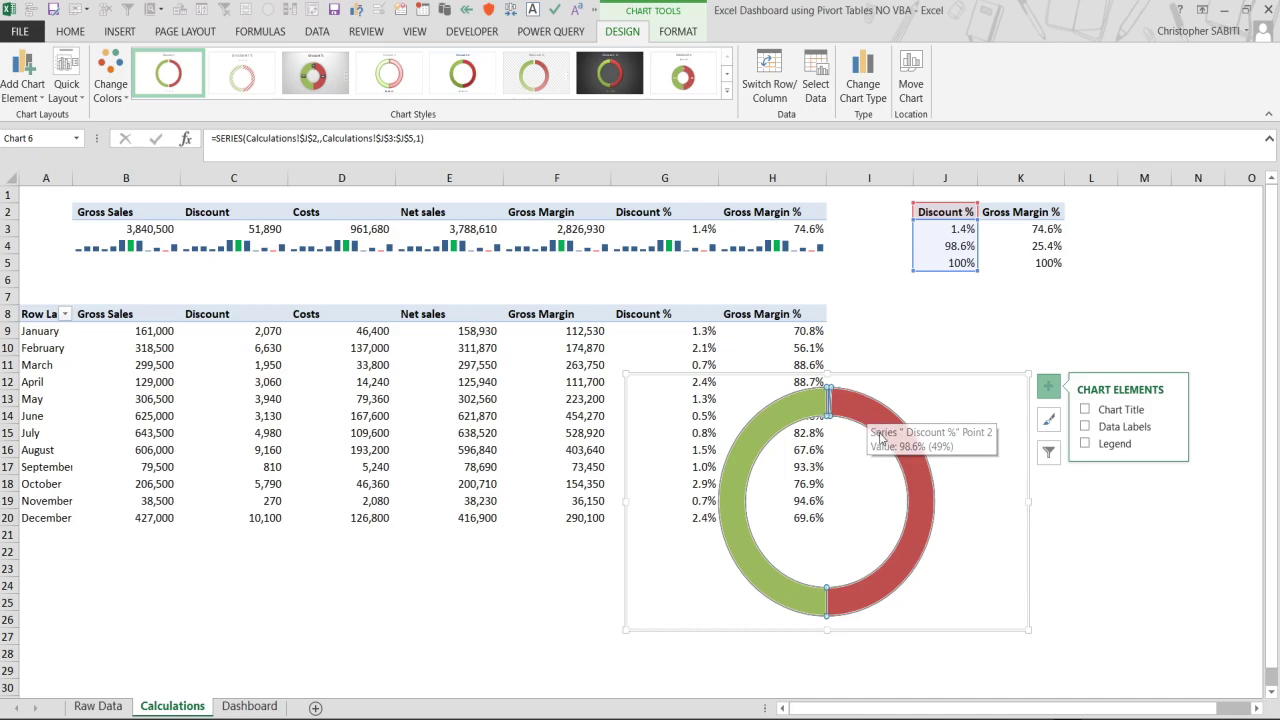
right_click(884, 432)
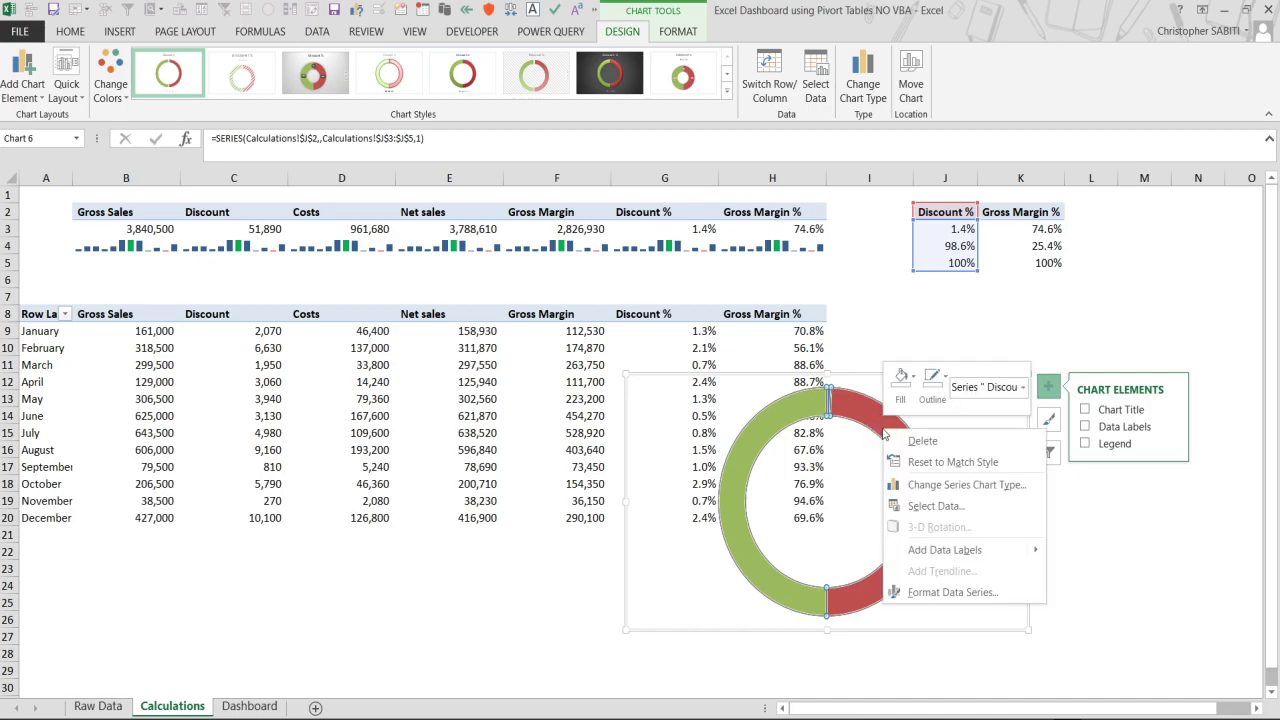
click(952, 592)
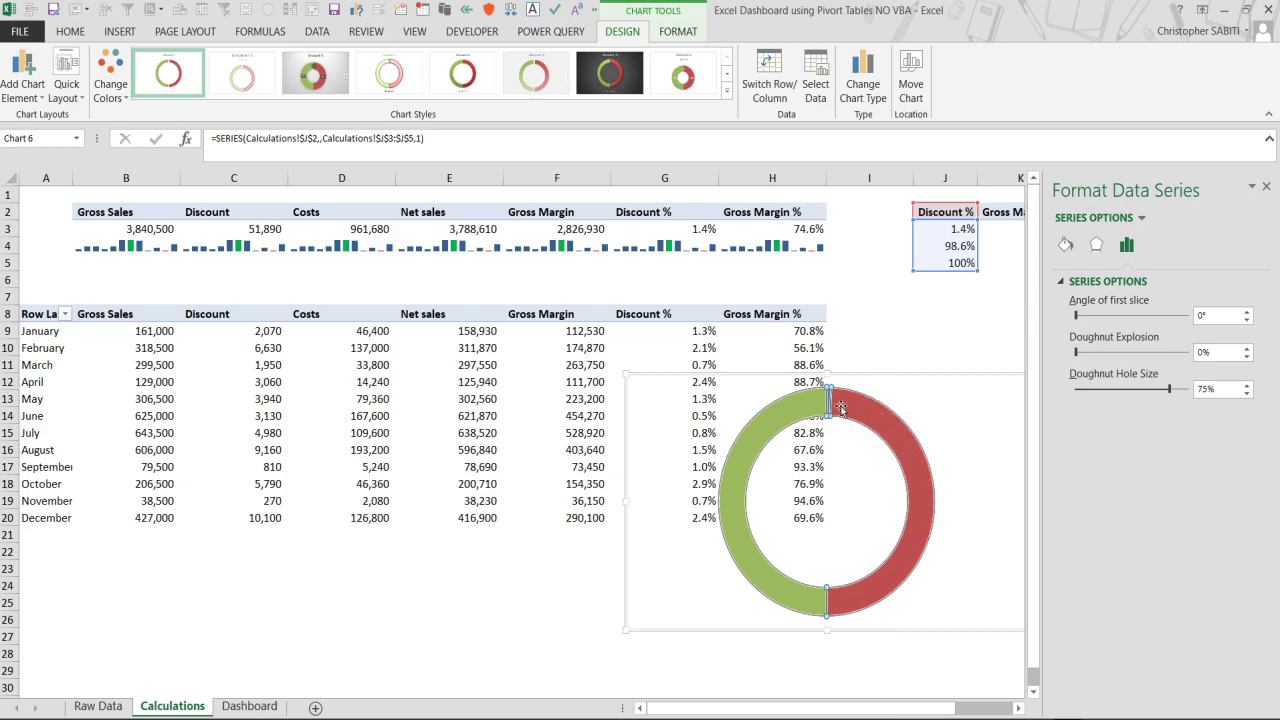
click(1200, 316)
key(Return)
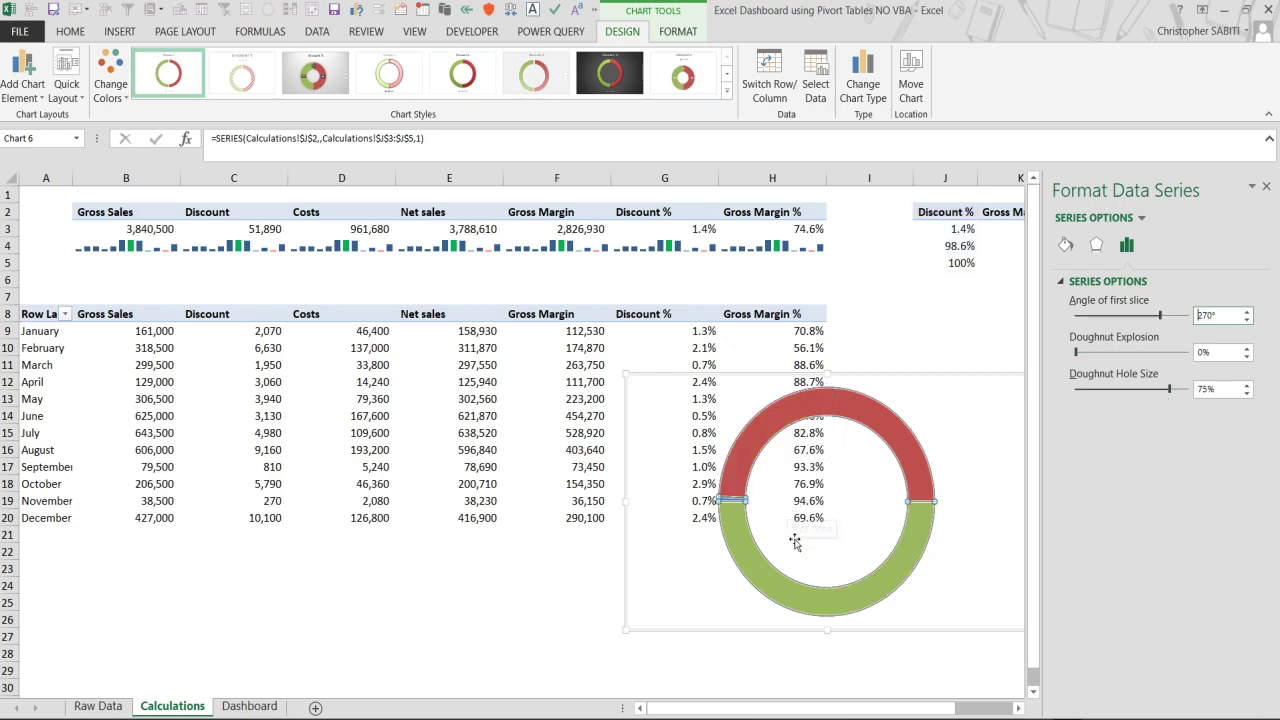
Move the doughnut chart down and left so its upper-left corner sits near cell F16.
click(832, 568)
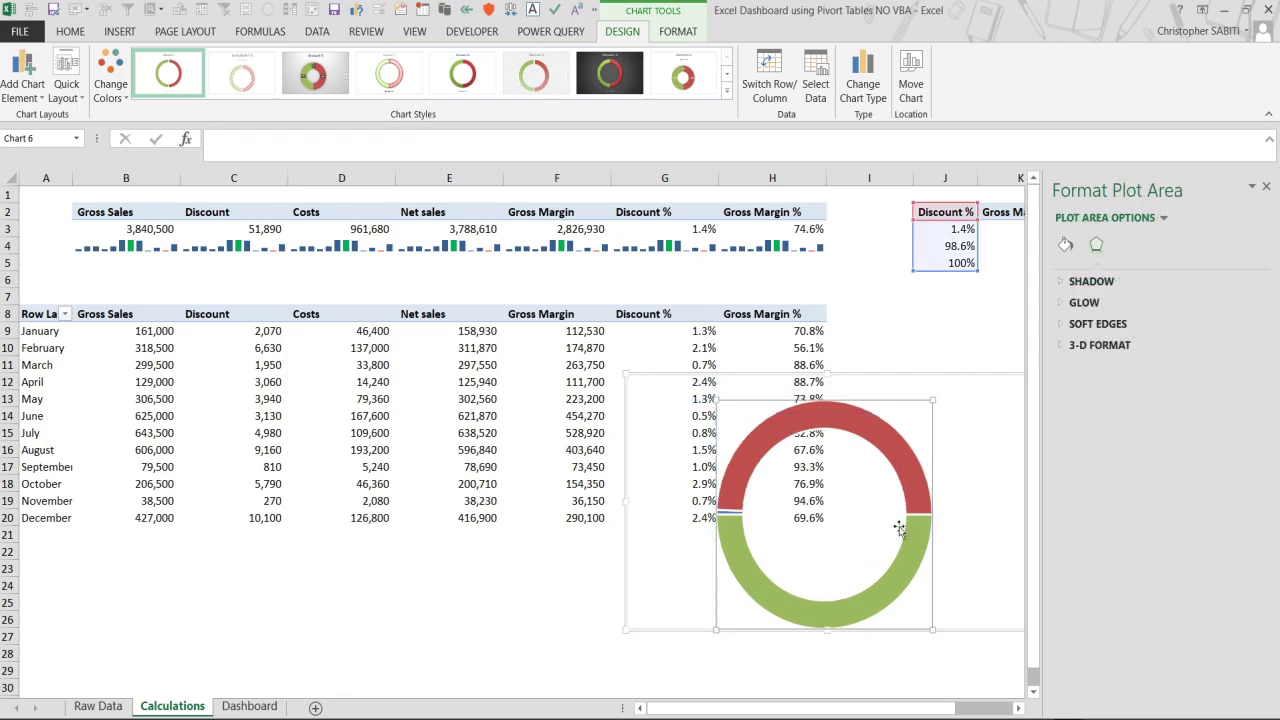
click(951, 374)
drag(951, 374, 877, 454)
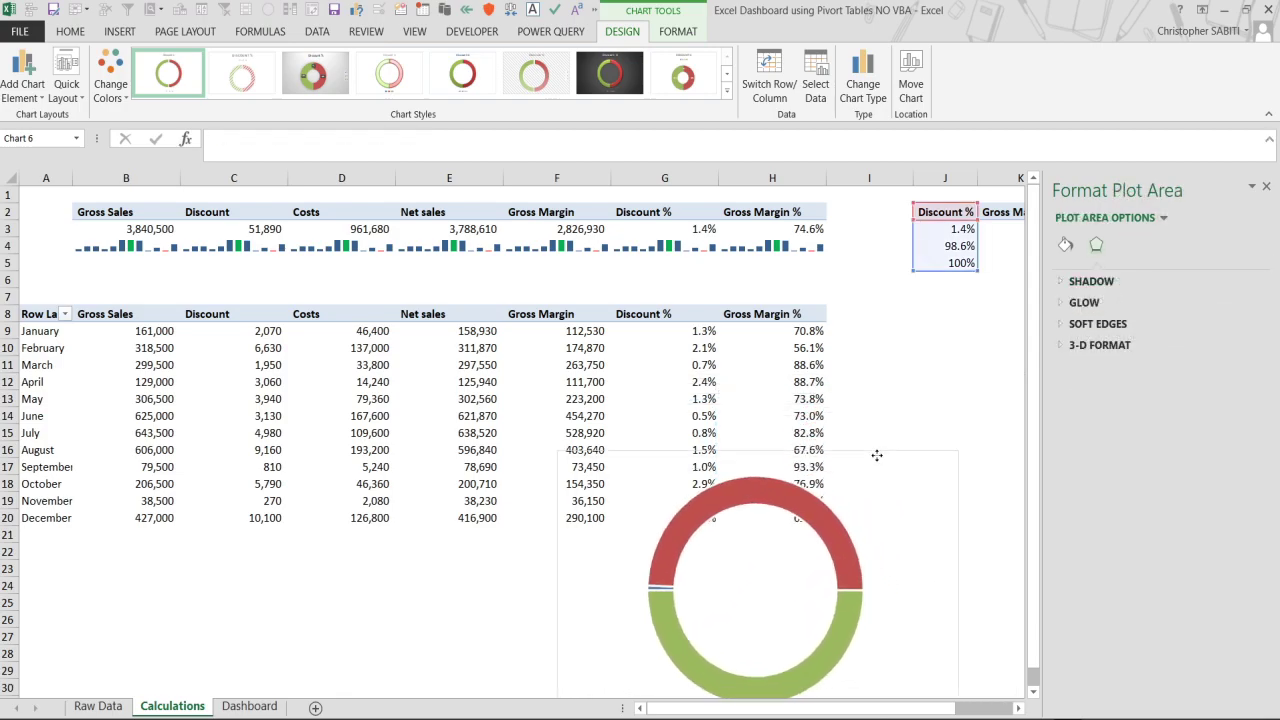
Set the doughnut's lower green slice, the 100% data point, to No fill.
click(848, 626)
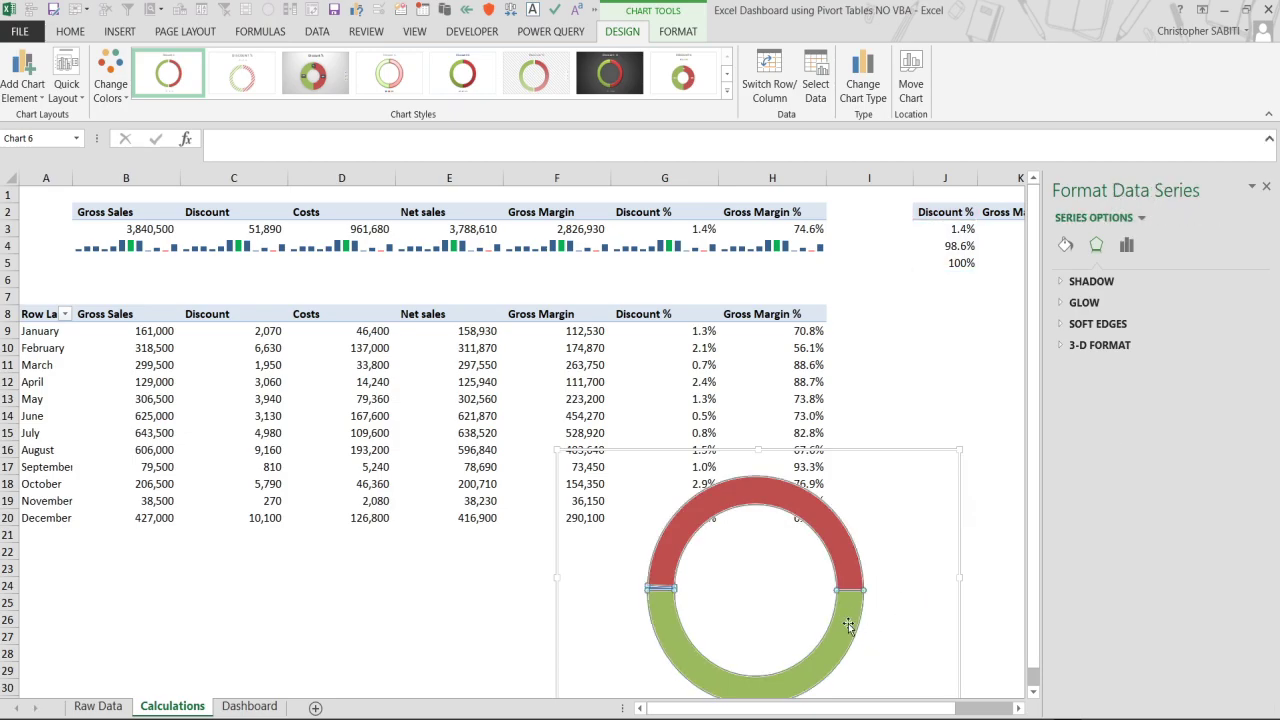
click(848, 622)
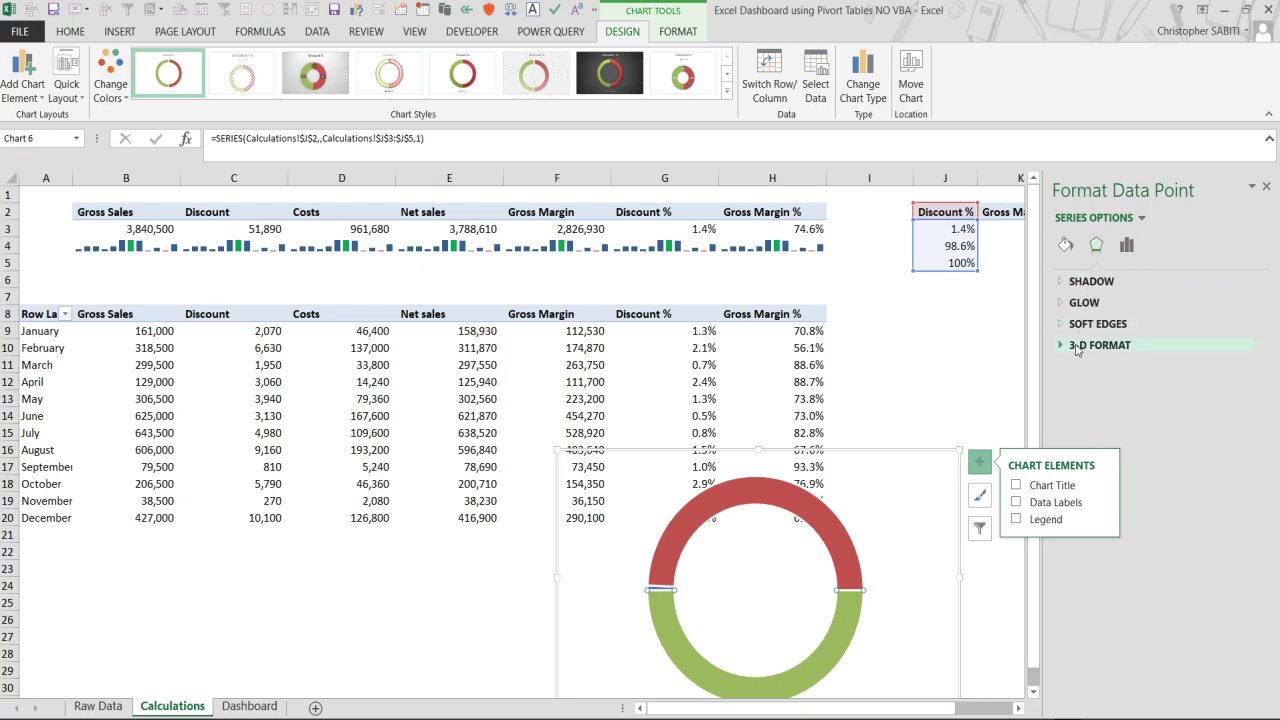
click(1066, 246)
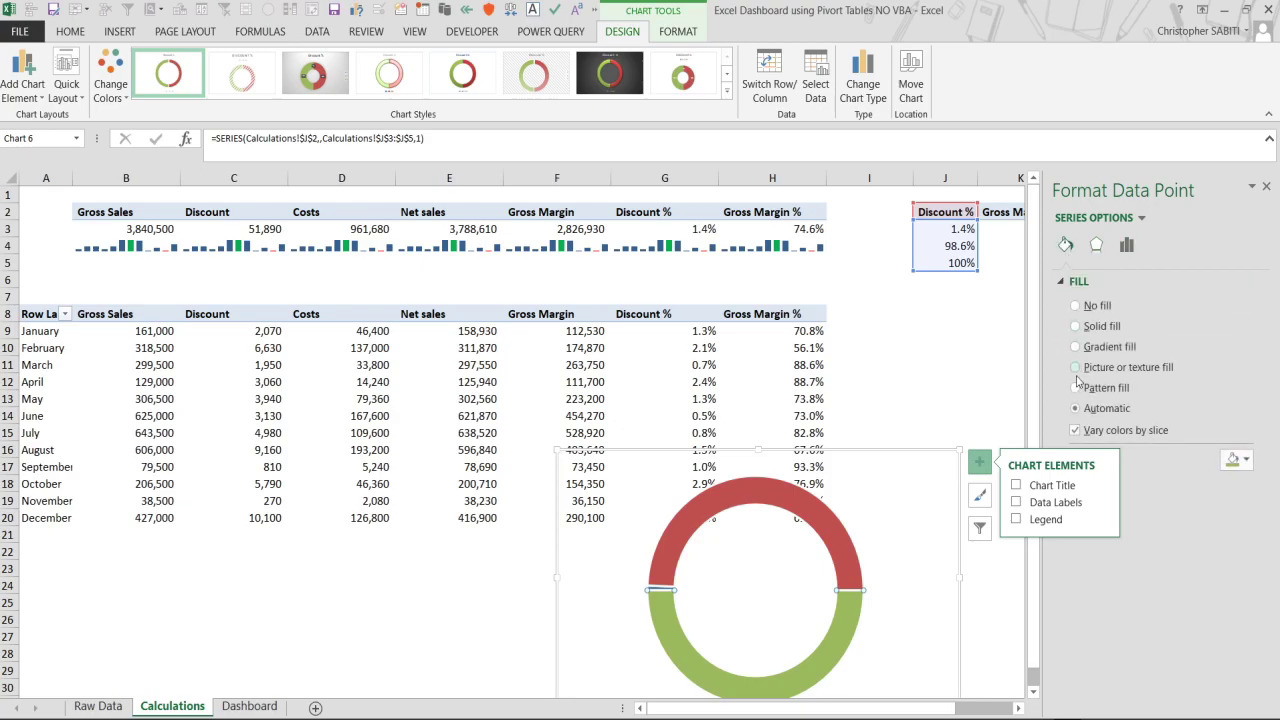
click(1241, 462)
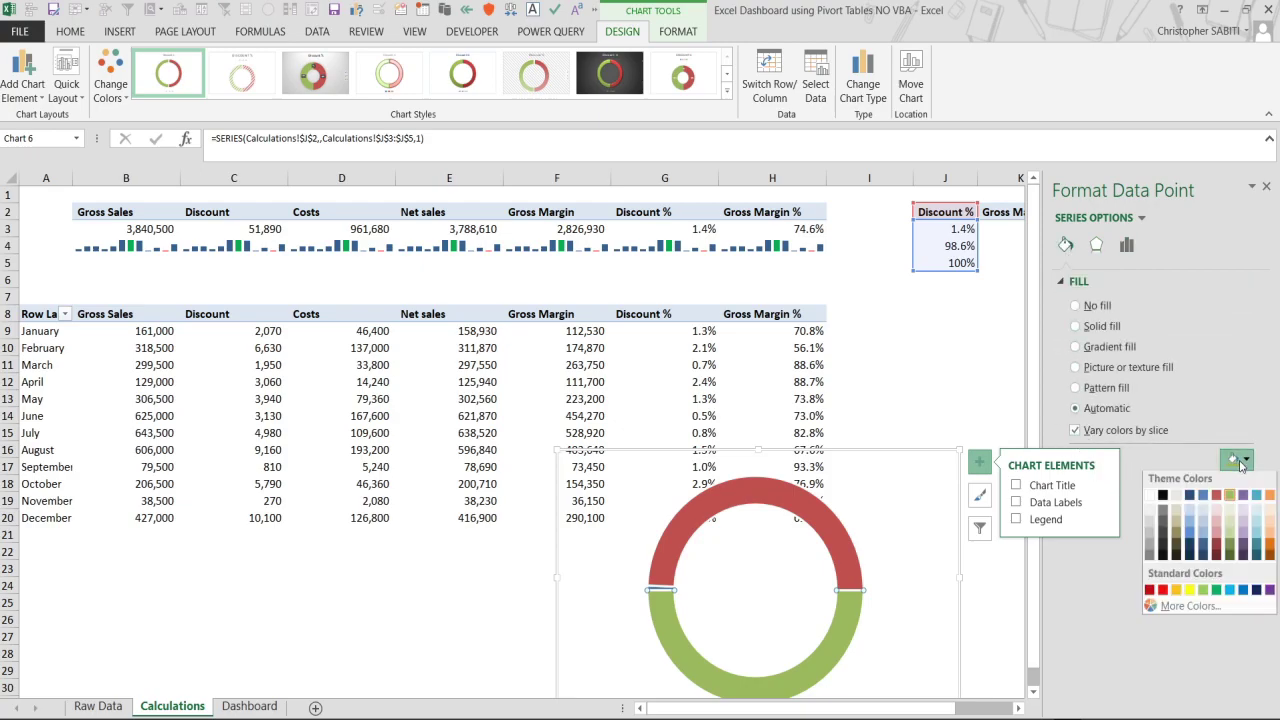
click(1085, 305)
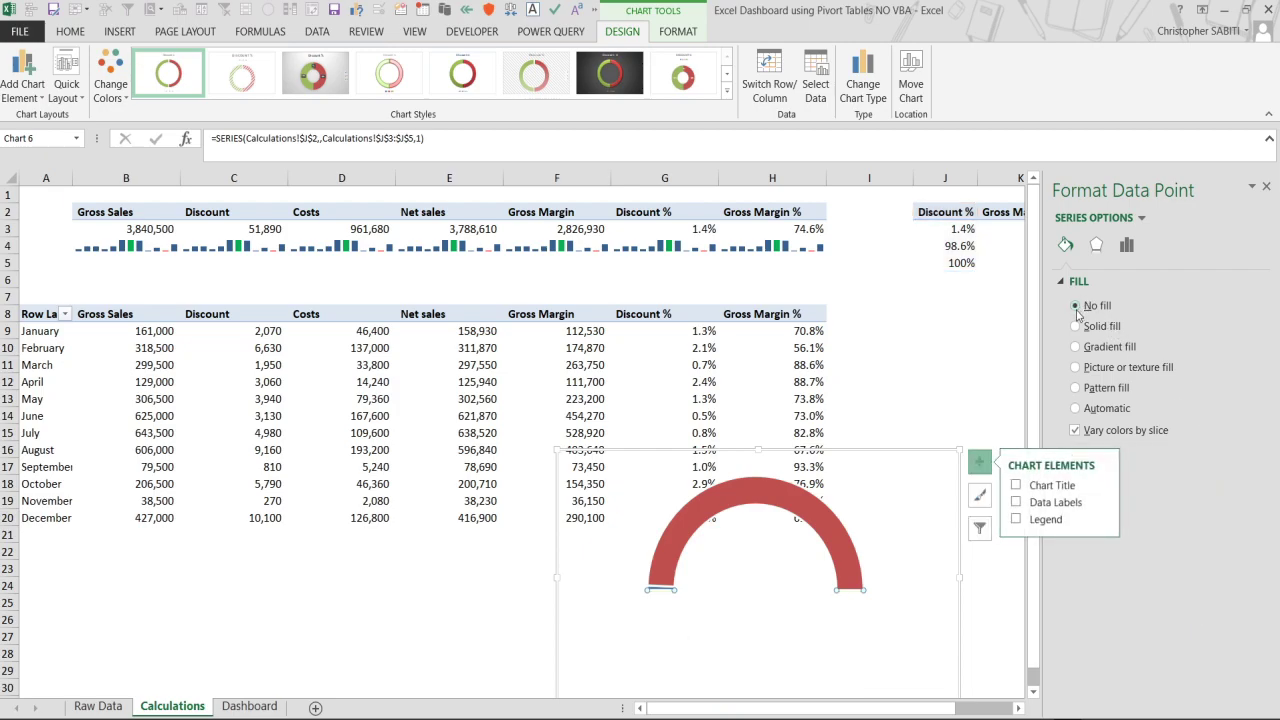
Fill the doughnut's thin first slice, the Discount % value, with the red theme colour.
click(653, 589)
click(660, 590)
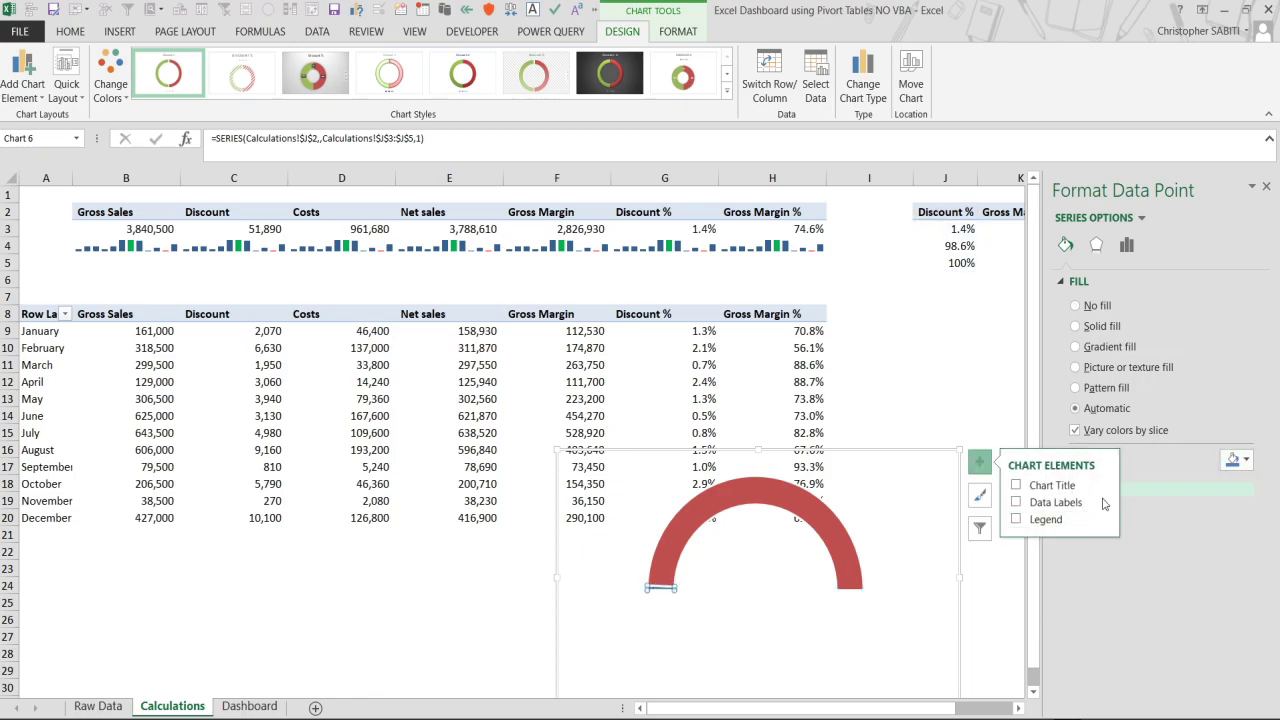
click(756, 489)
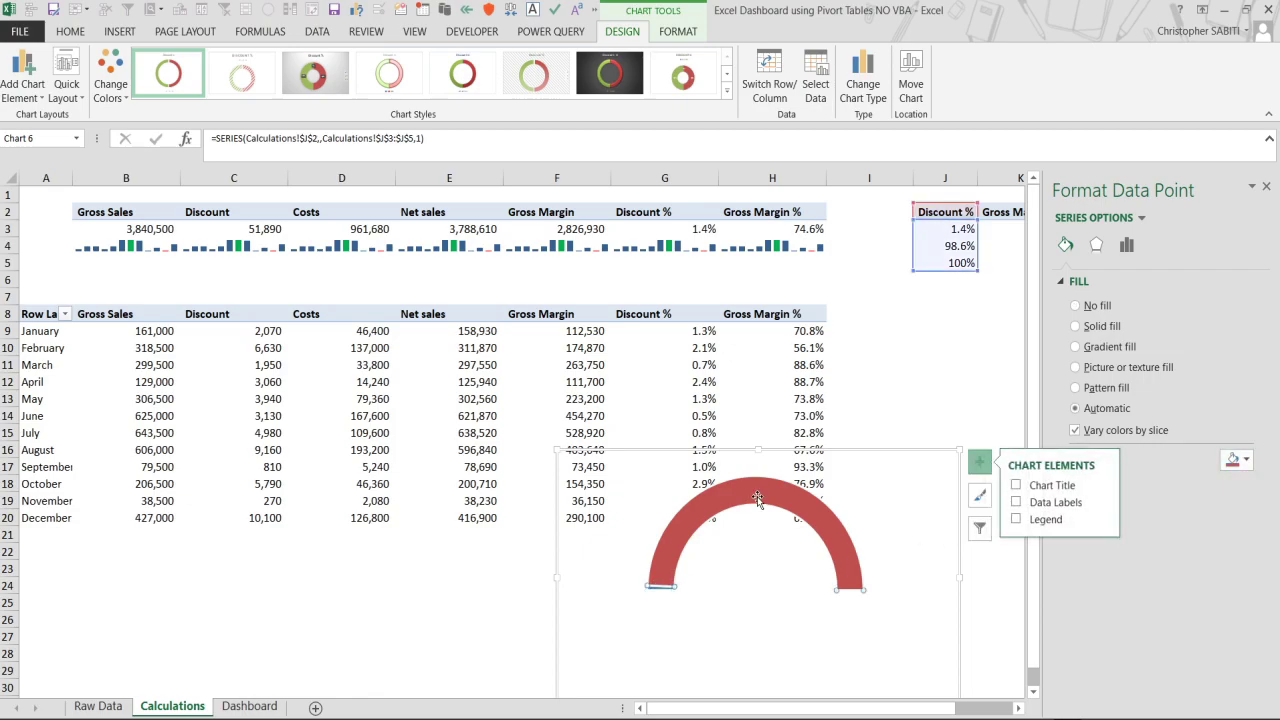
key(alt+Tab)
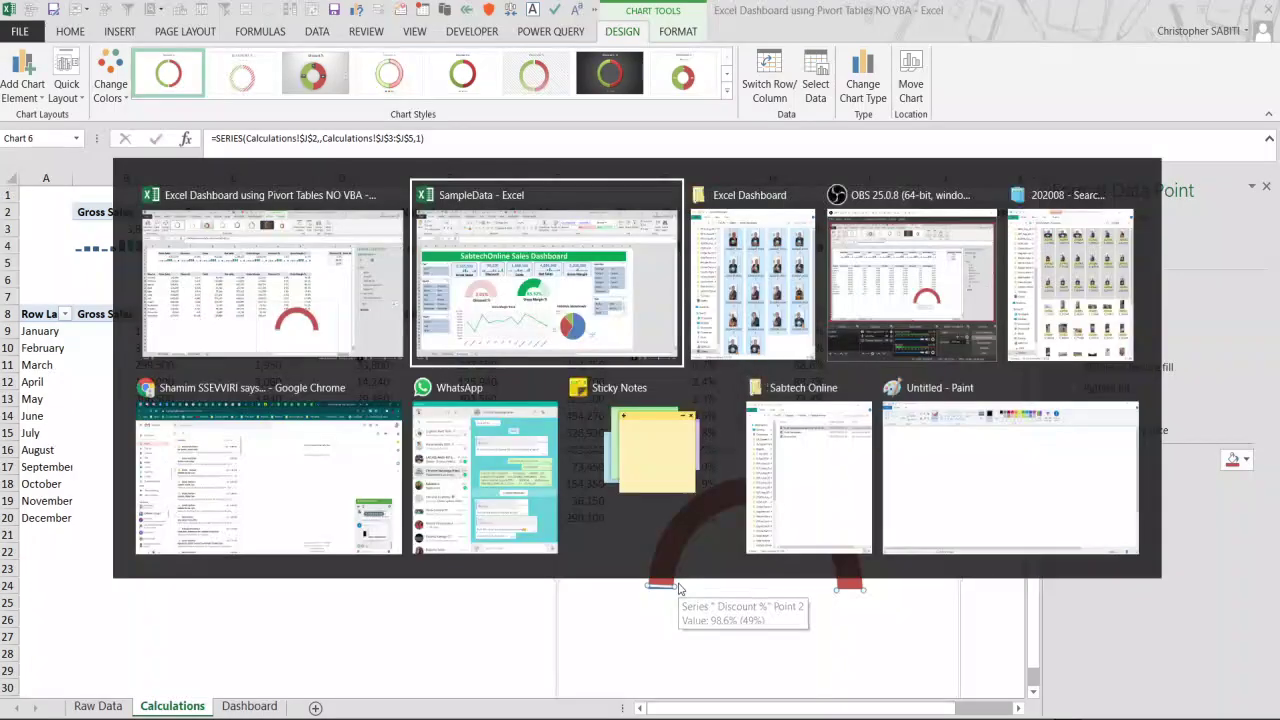
key(alt+Tab)
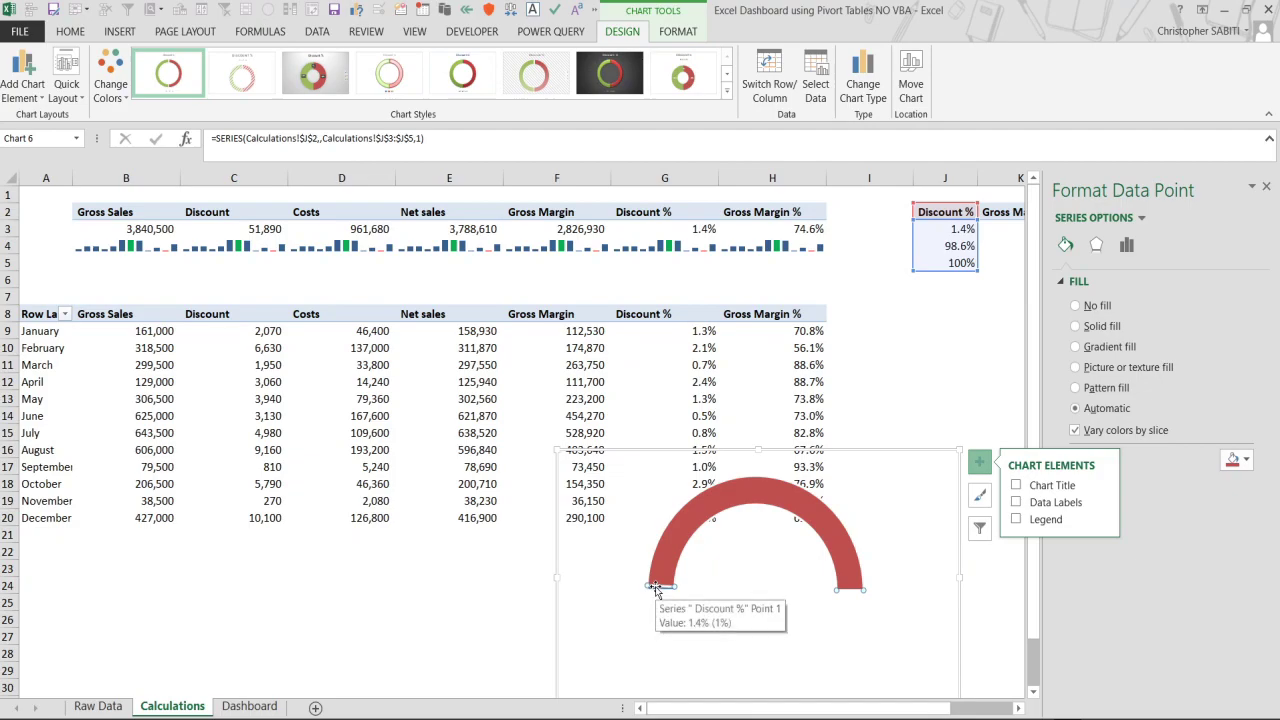
click(1241, 466)
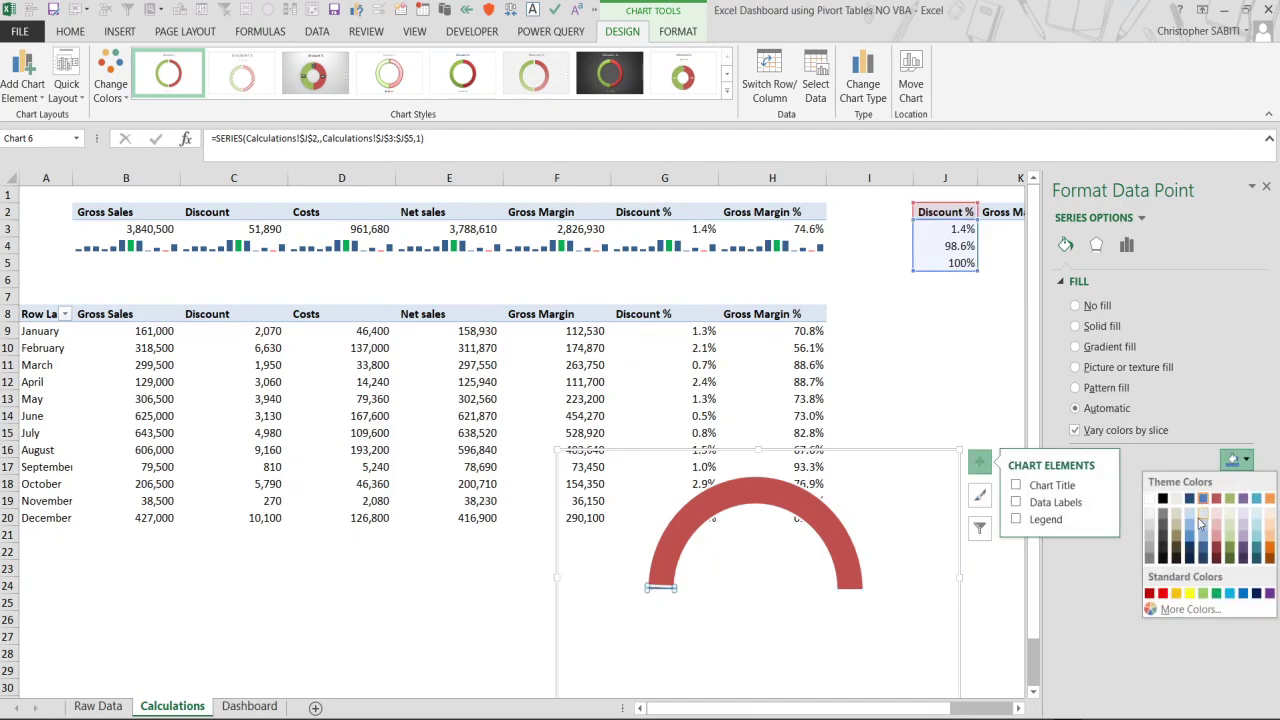
click(1216, 500)
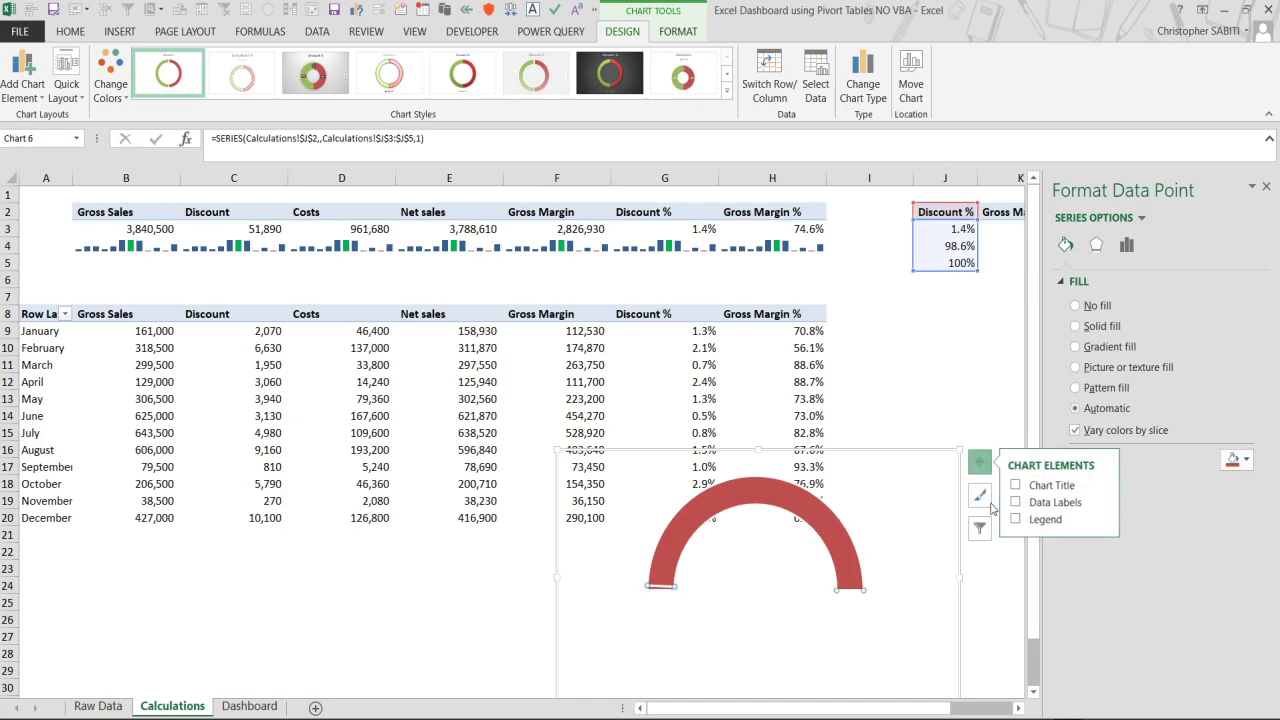
Set the border of the doughnut's upper 98.6% slice to No line.
click(1246, 462)
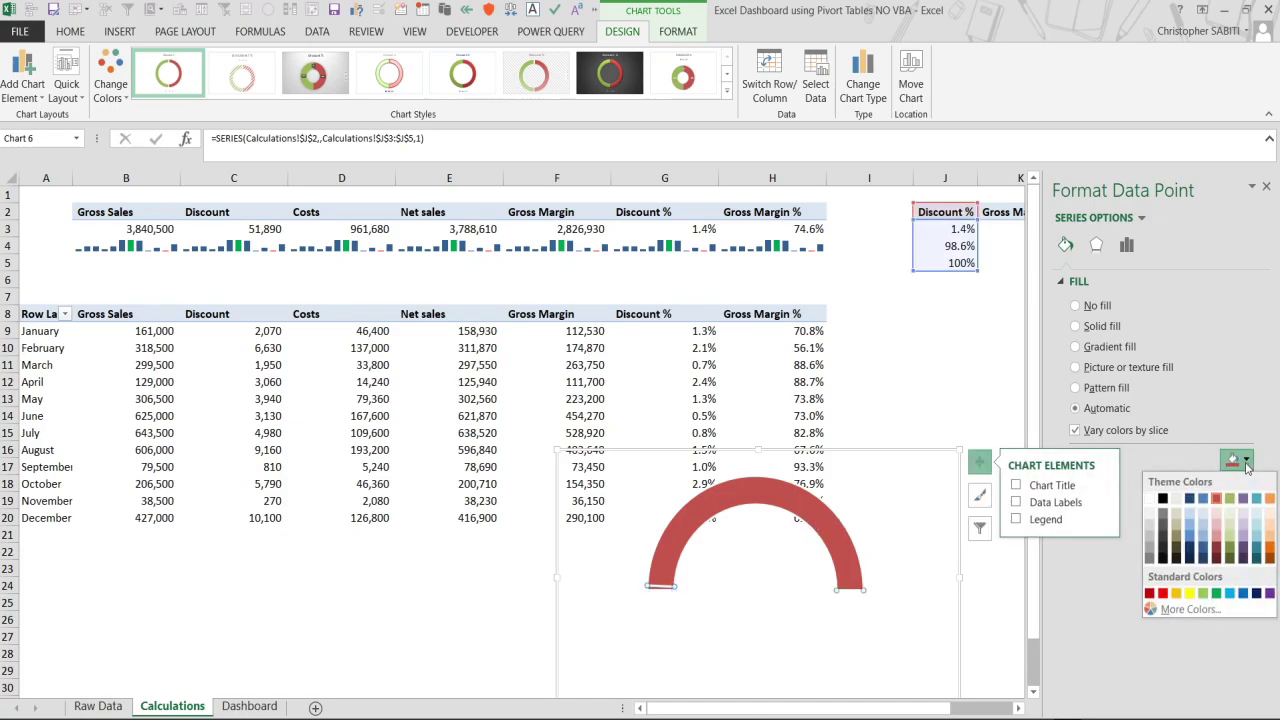
click(766, 497)
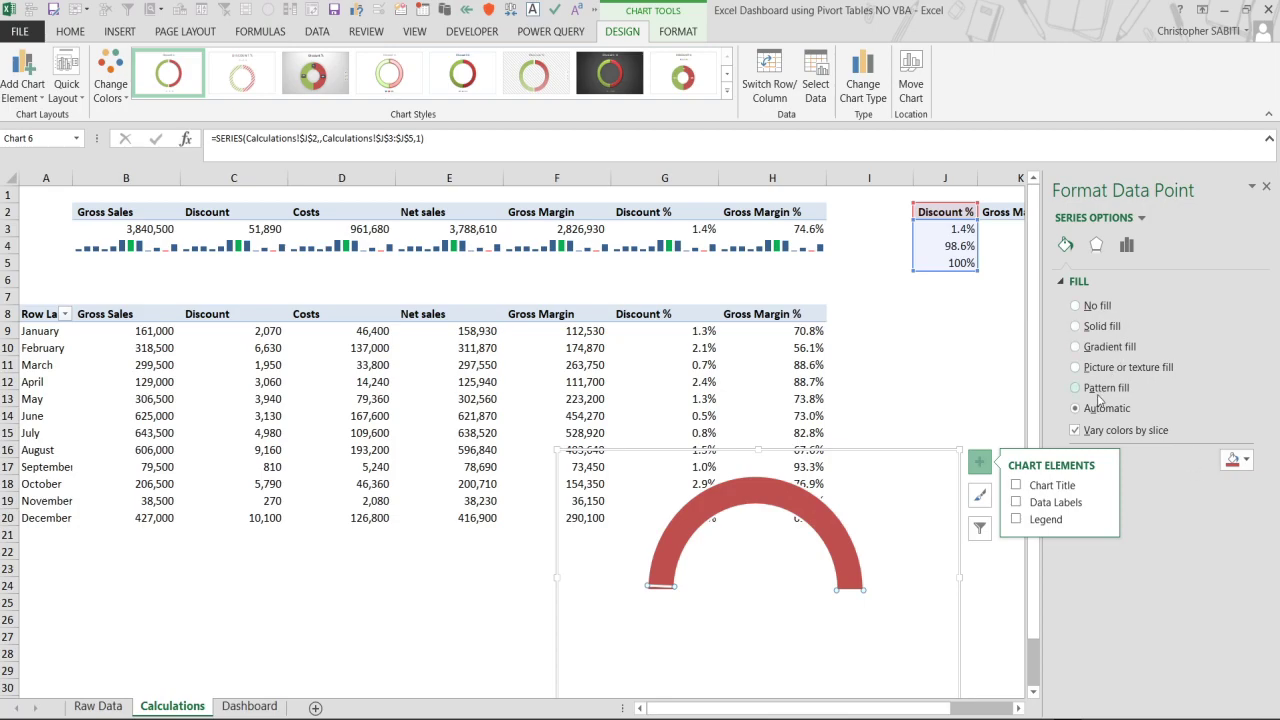
right_click(818, 512)
click(860, 679)
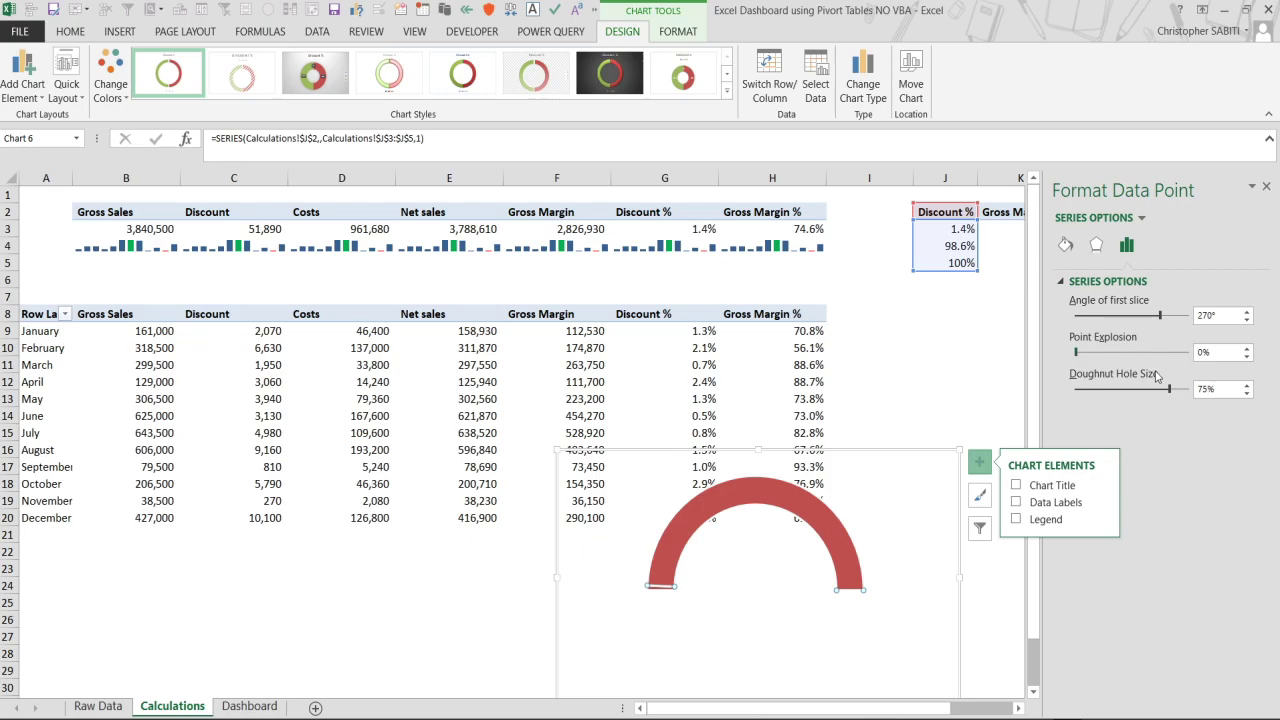
click(1066, 244)
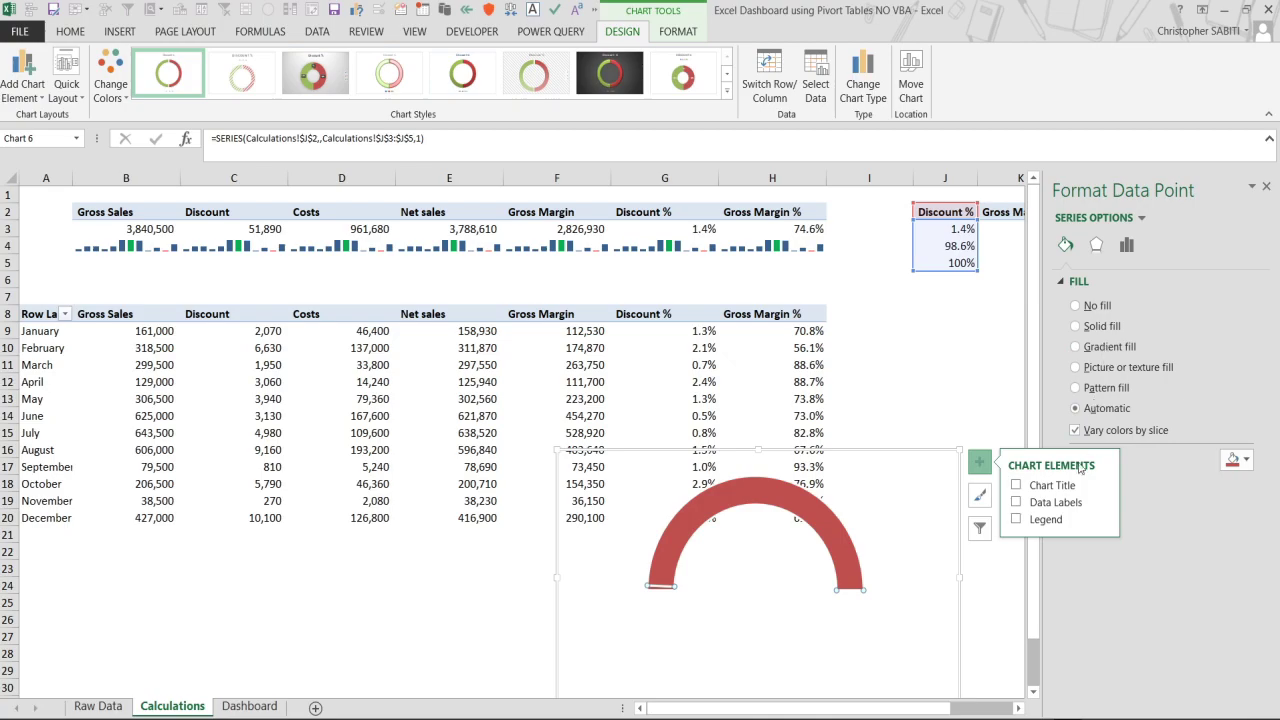
click(1066, 282)
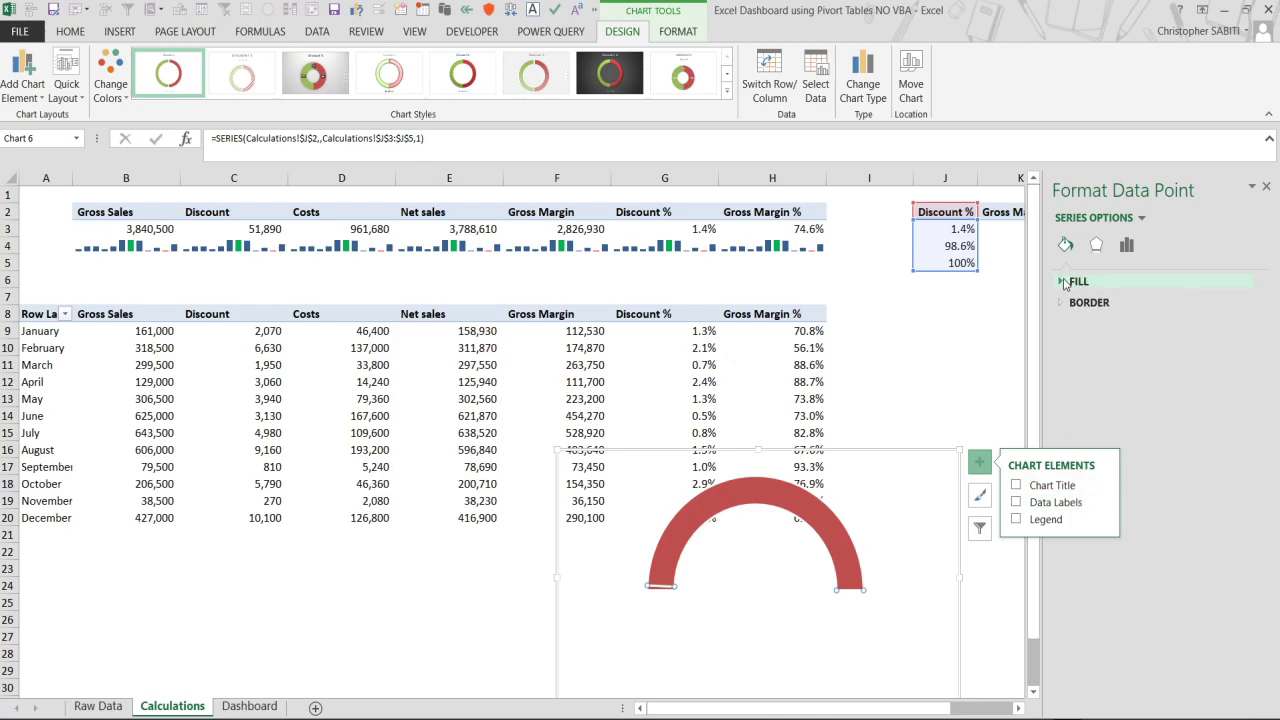
click(1060, 303)
click(1076, 327)
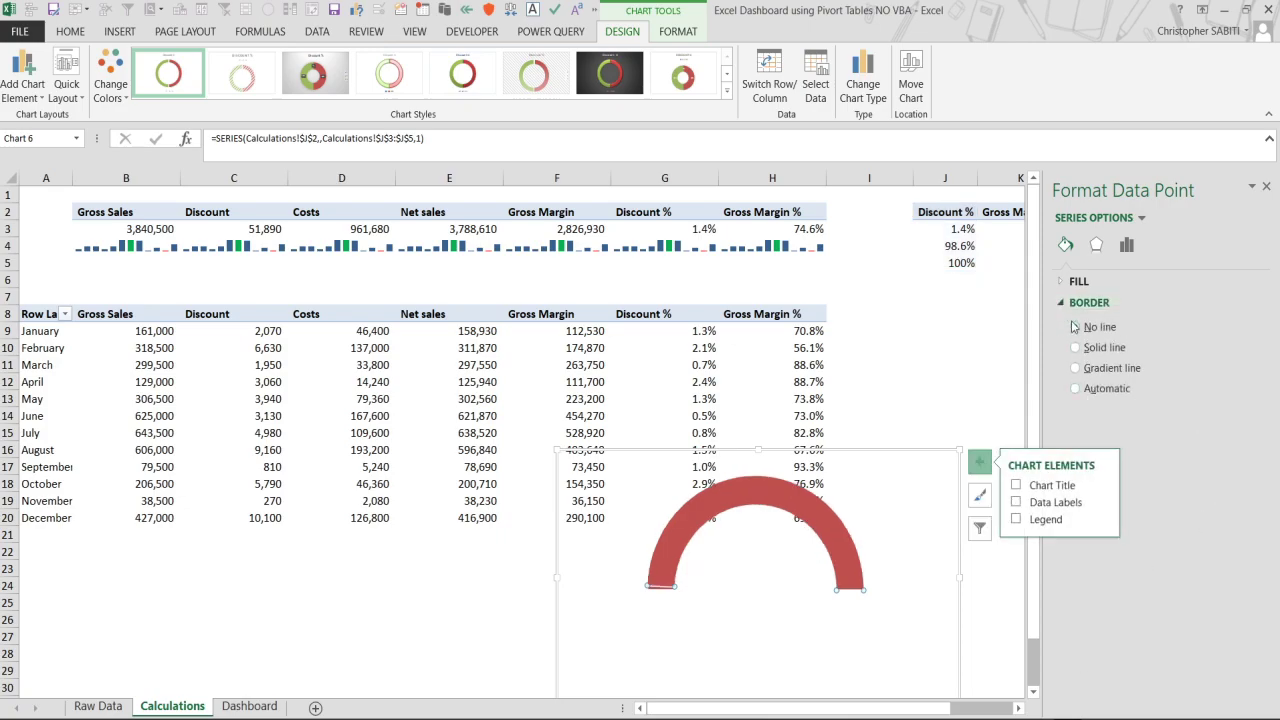
Fill the doughnut's 98.6% slice with the red theme colour at 74% transparency.
click(1062, 282)
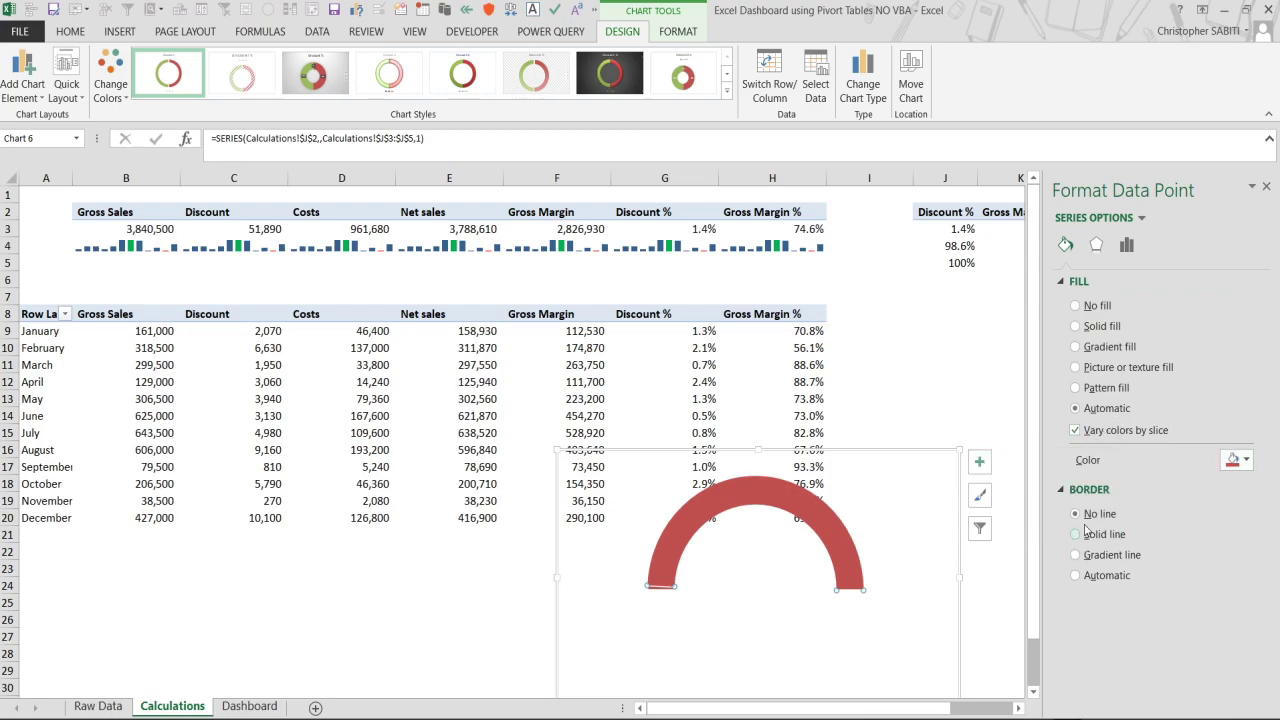
click(1245, 462)
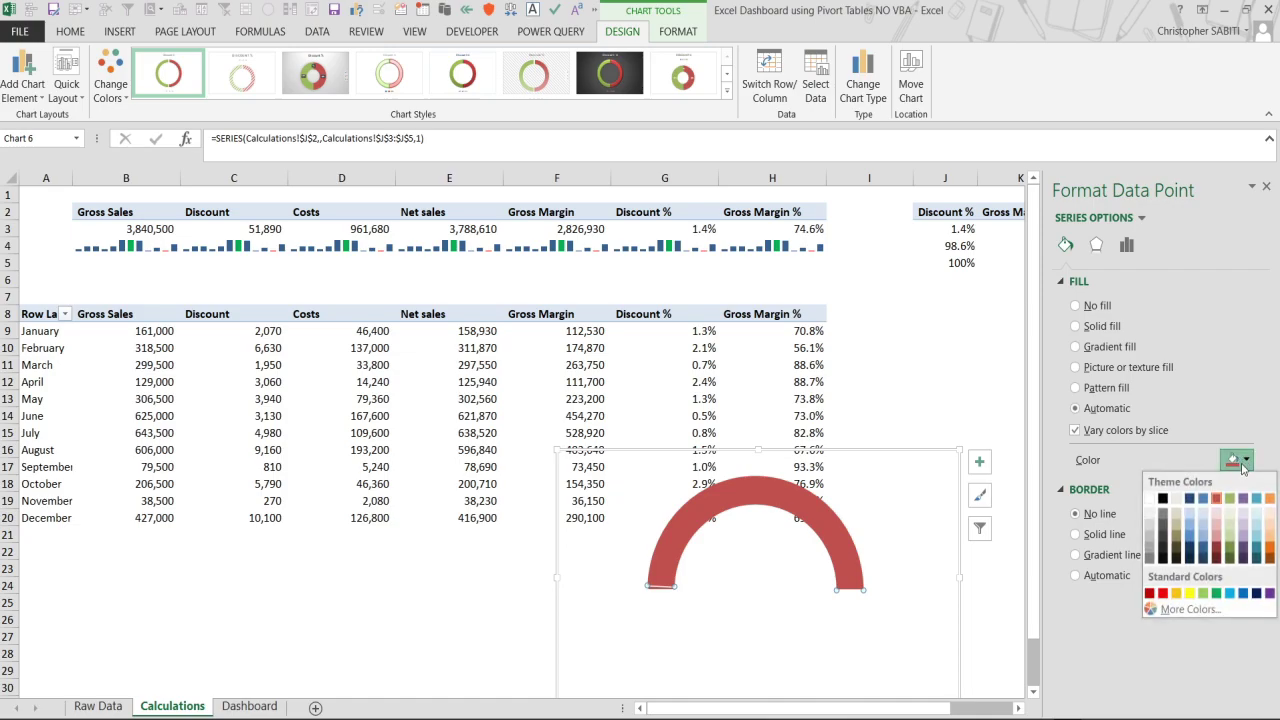
click(1218, 521)
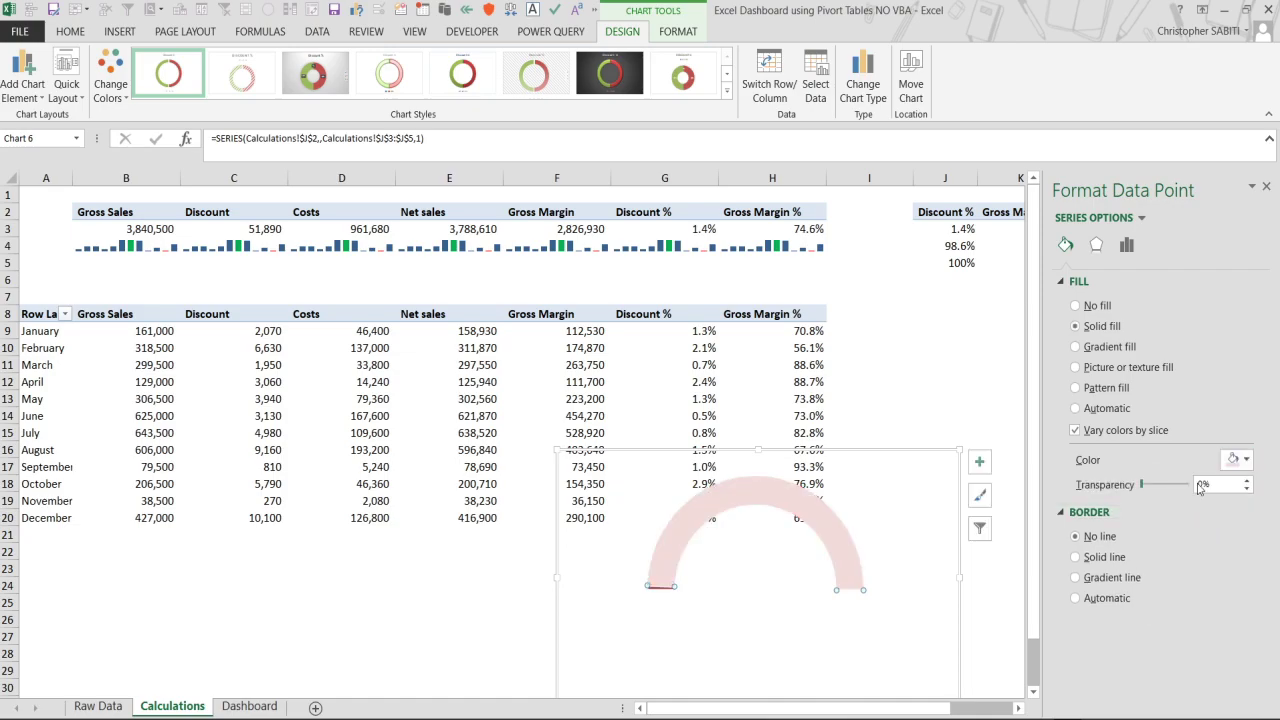
mouse_move(1143, 487)
mouse_down()
mouse_move(1176, 487)
mouse_move(1141, 492)
mouse_up()
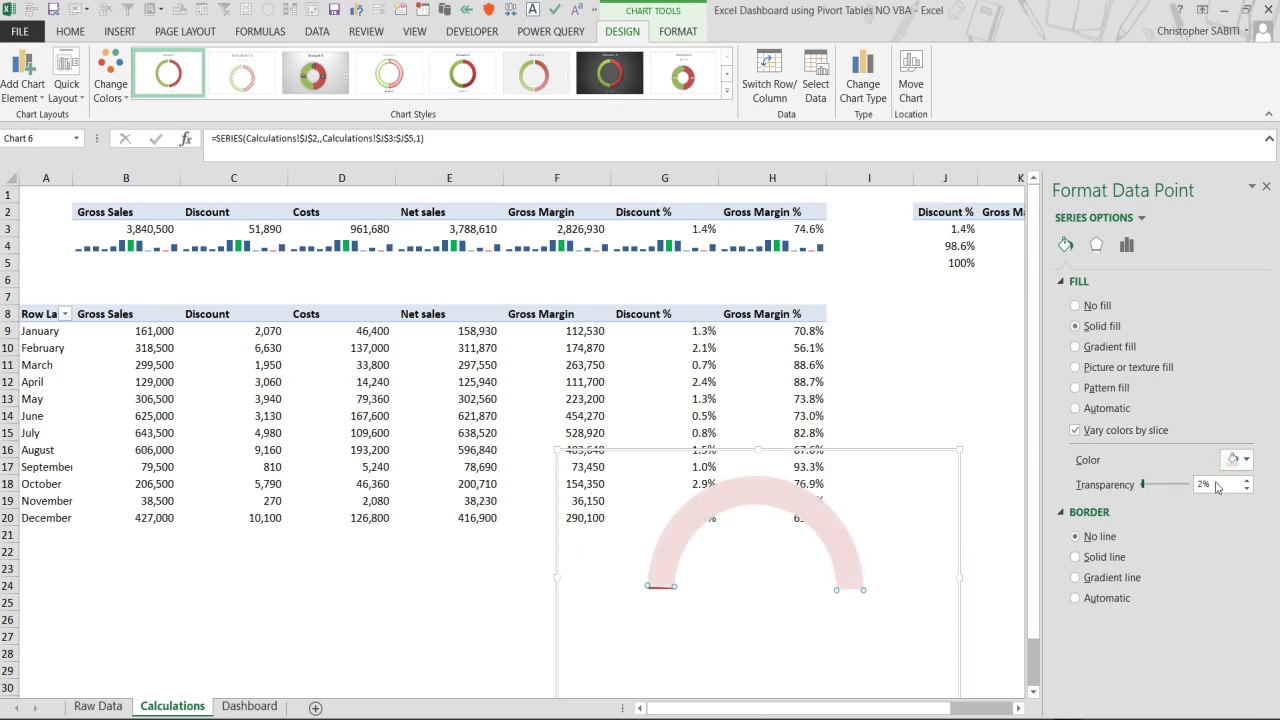
click(1237, 462)
click(1217, 507)
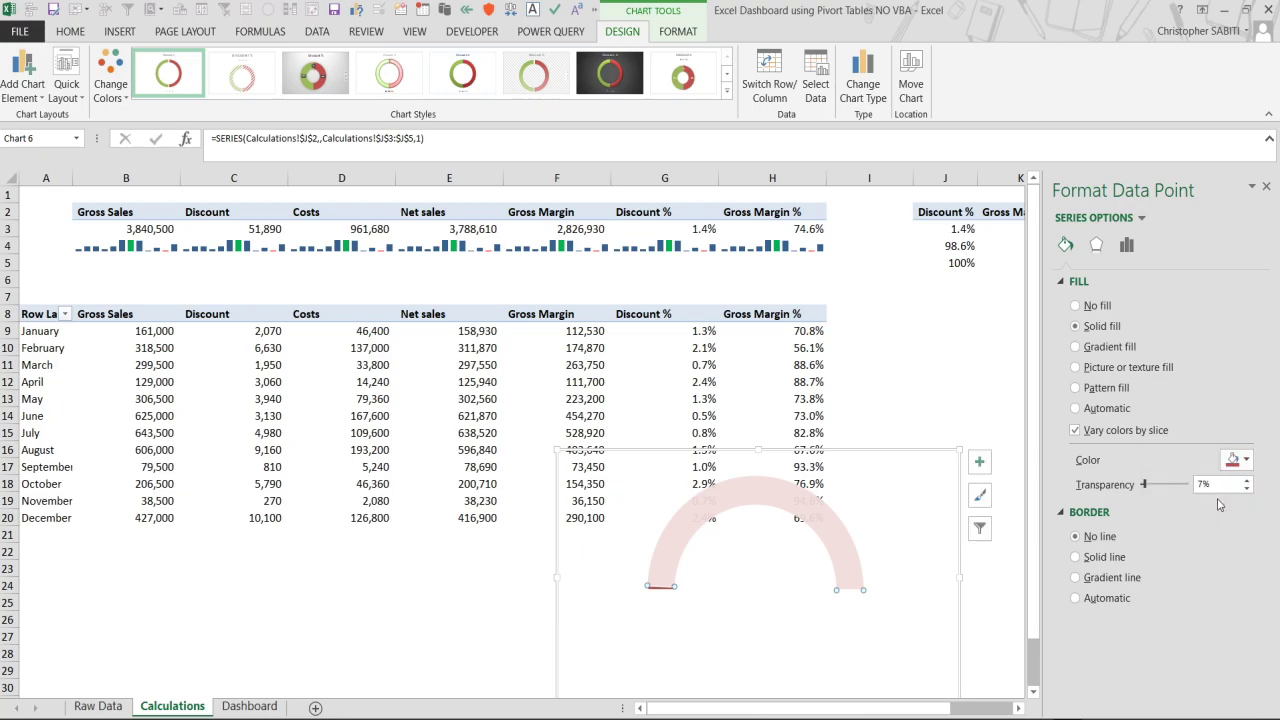
drag(1145, 490, 1178, 488)
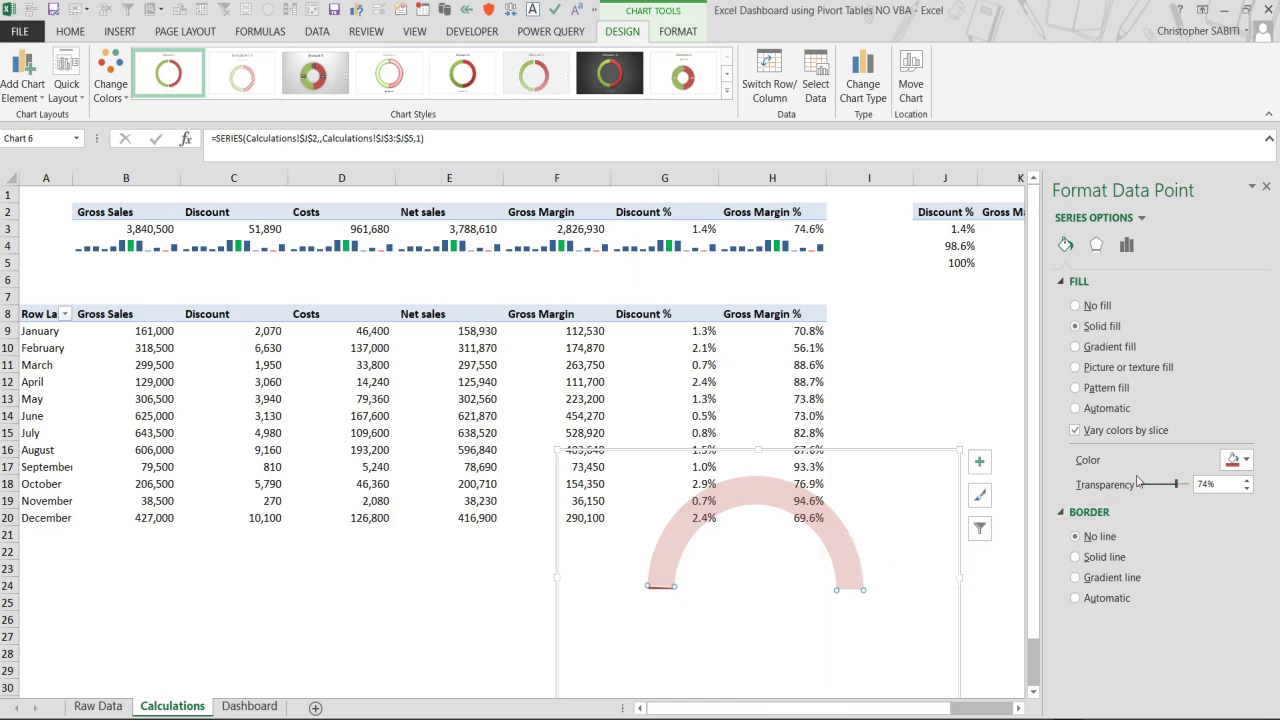
Set the doughnut hole size to 66%.
click(1126, 247)
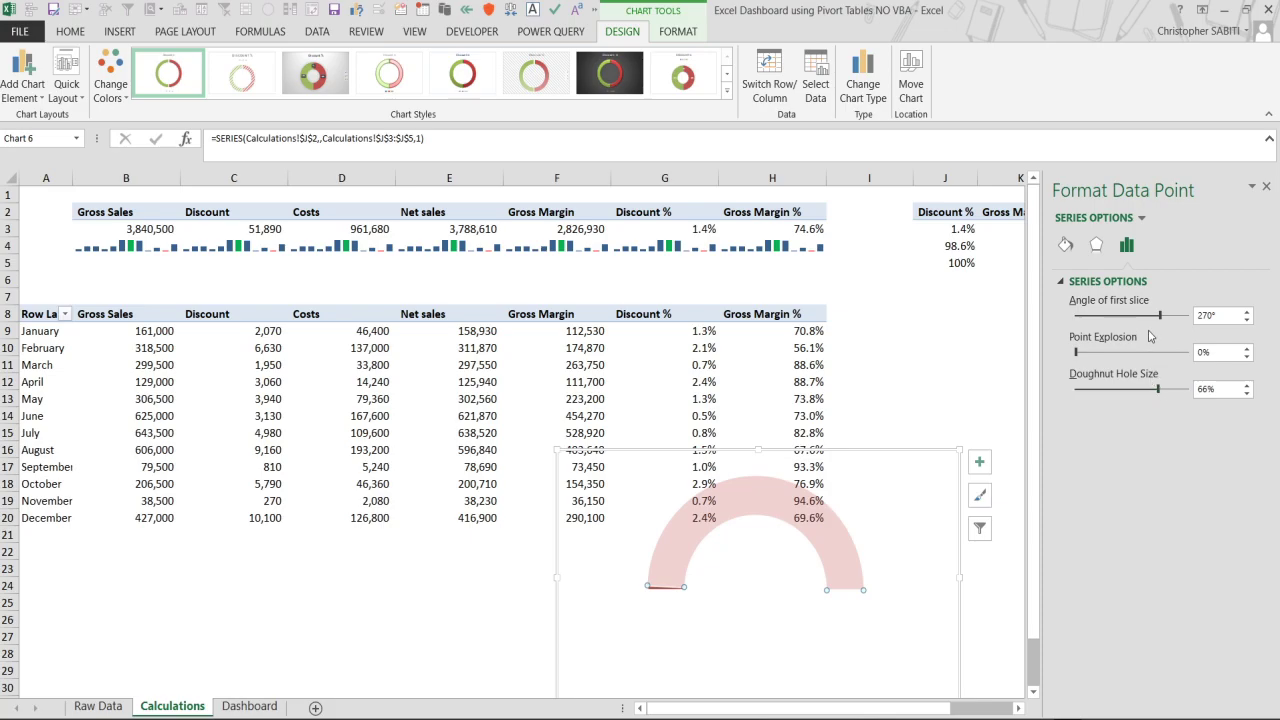
mouse_move(839, 565)
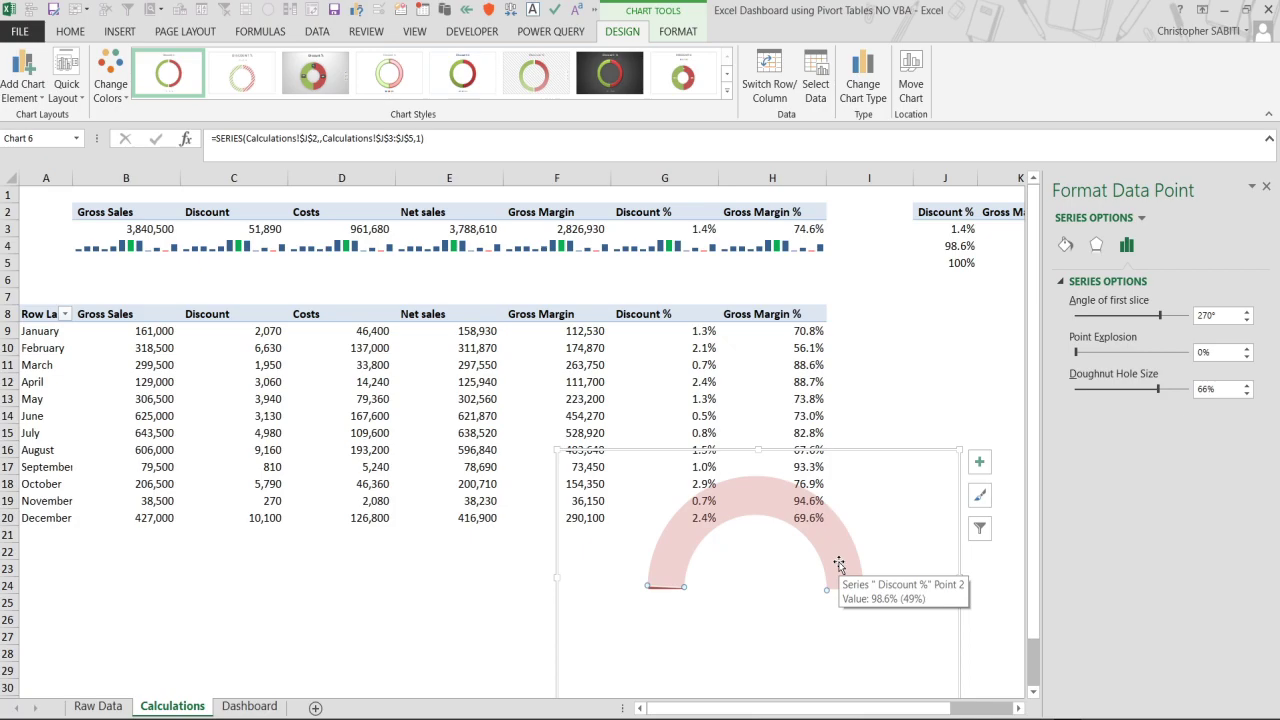
click(841, 563)
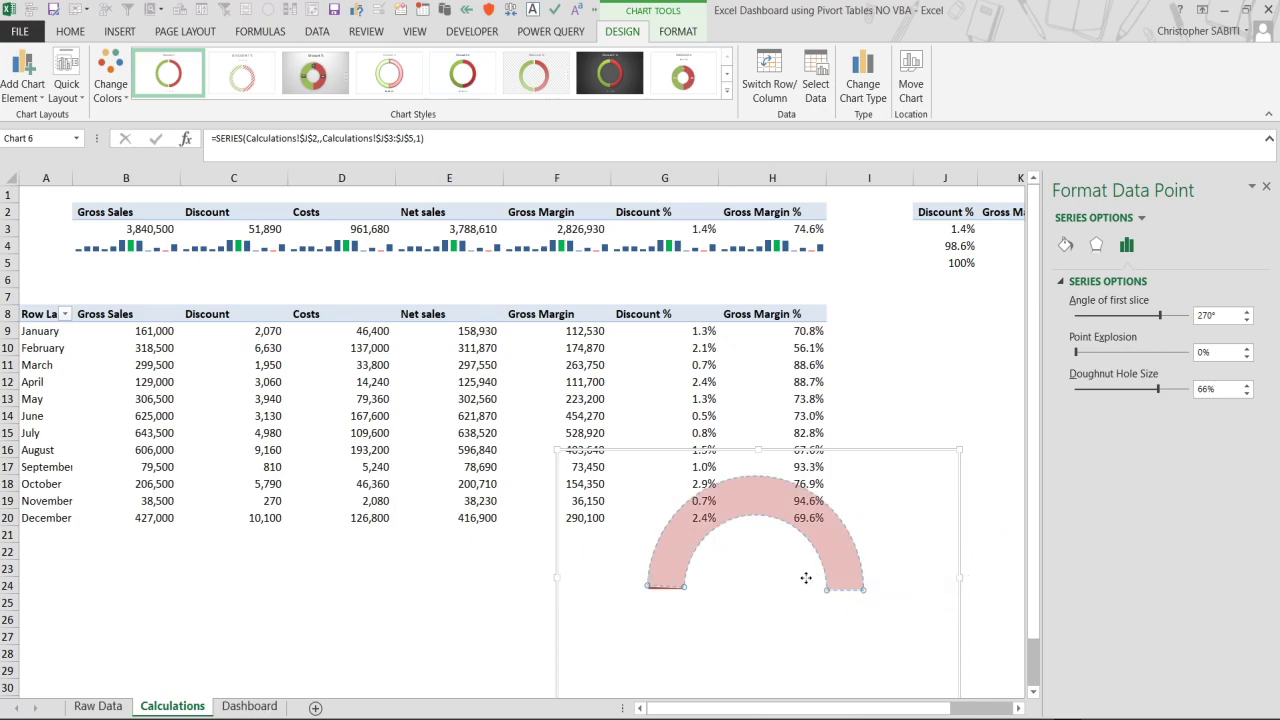
Move the whole doughnut chart down and left so its upper-left corner sits in cell D19, and close the formatting pane.
click(880, 569)
drag(894, 451, 642, 541)
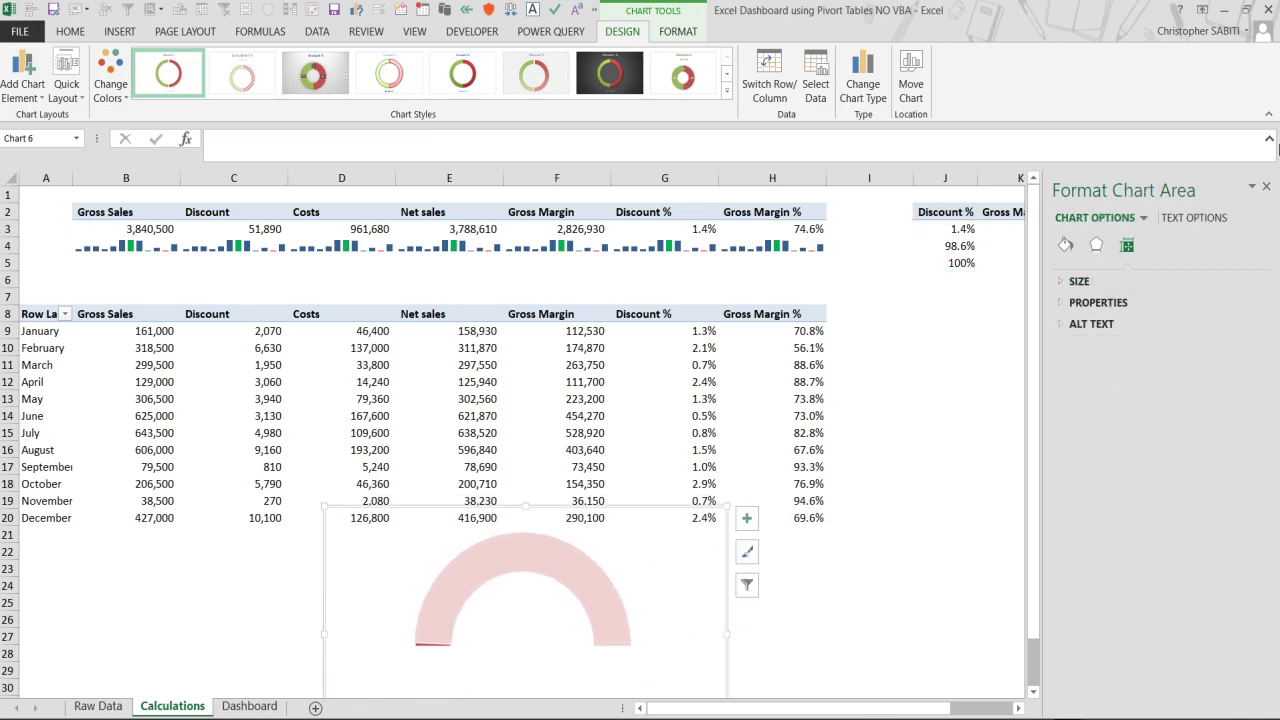
click(1267, 190)
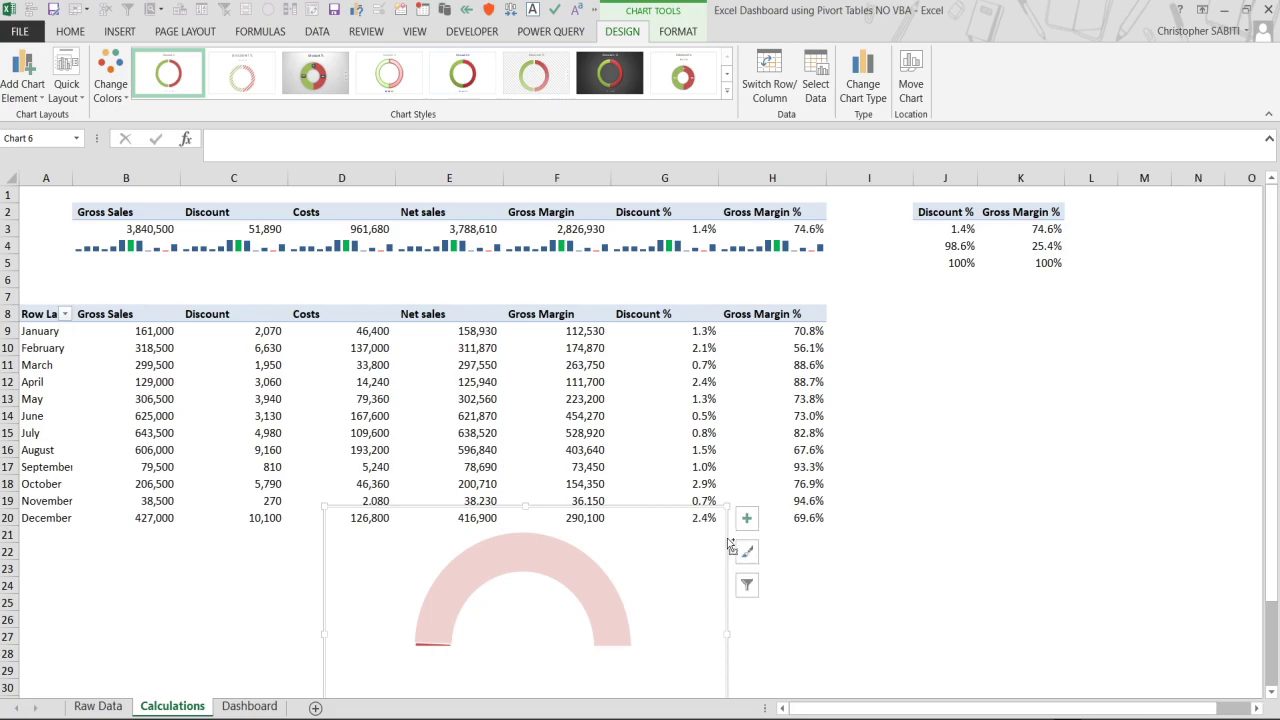
mouse_move(729, 569)
mouse_down()
mouse_move(903, 537)
mouse_move(817, 569)
mouse_move(792, 560)
mouse_up()
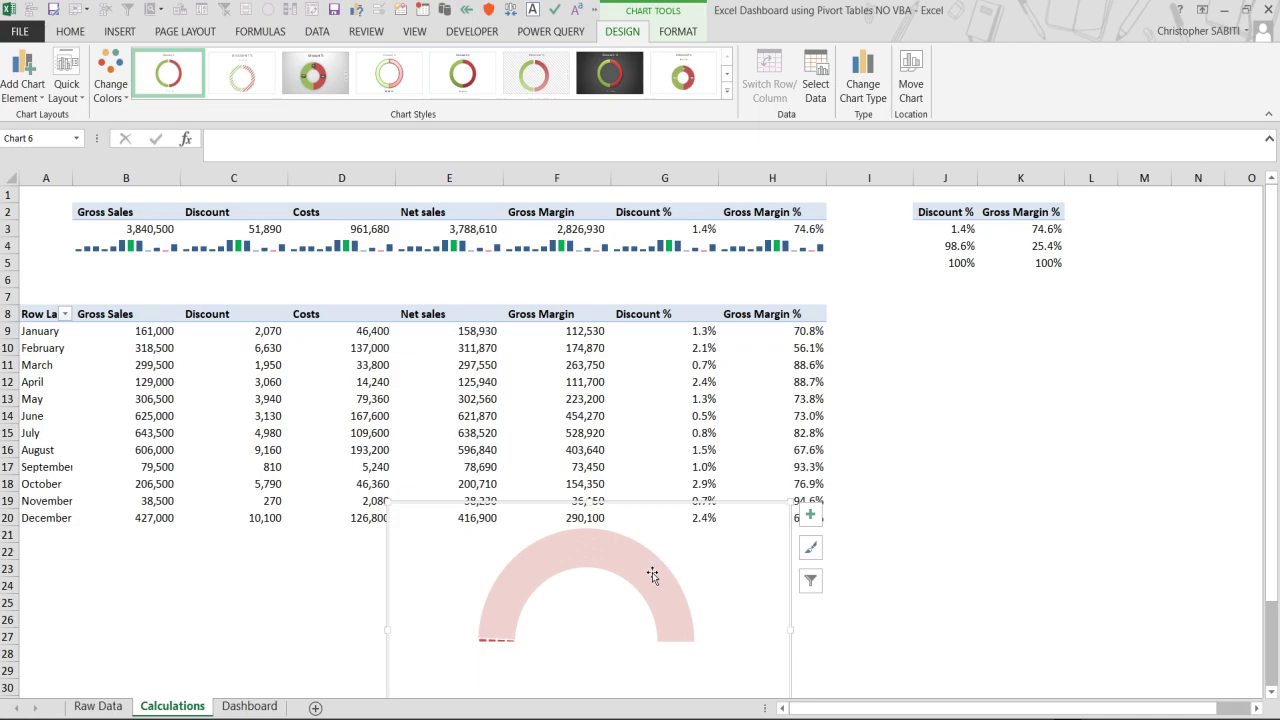
click(614, 563)
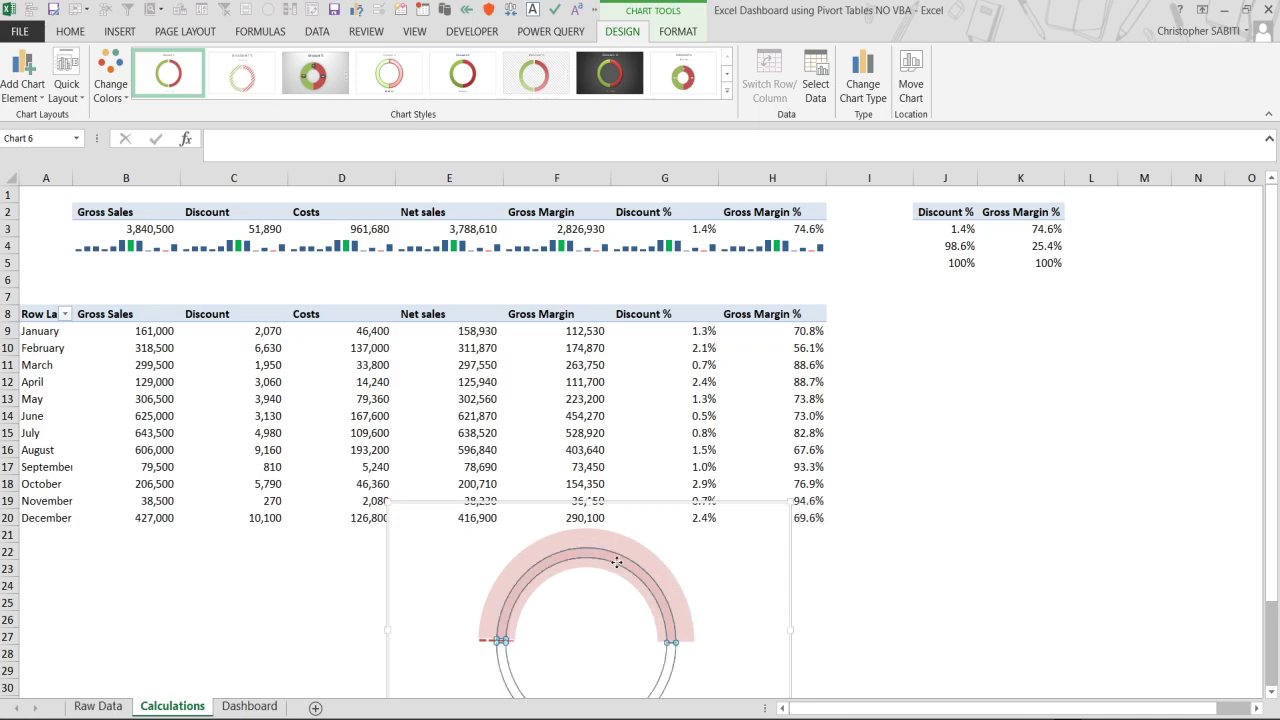
click(680, 558)
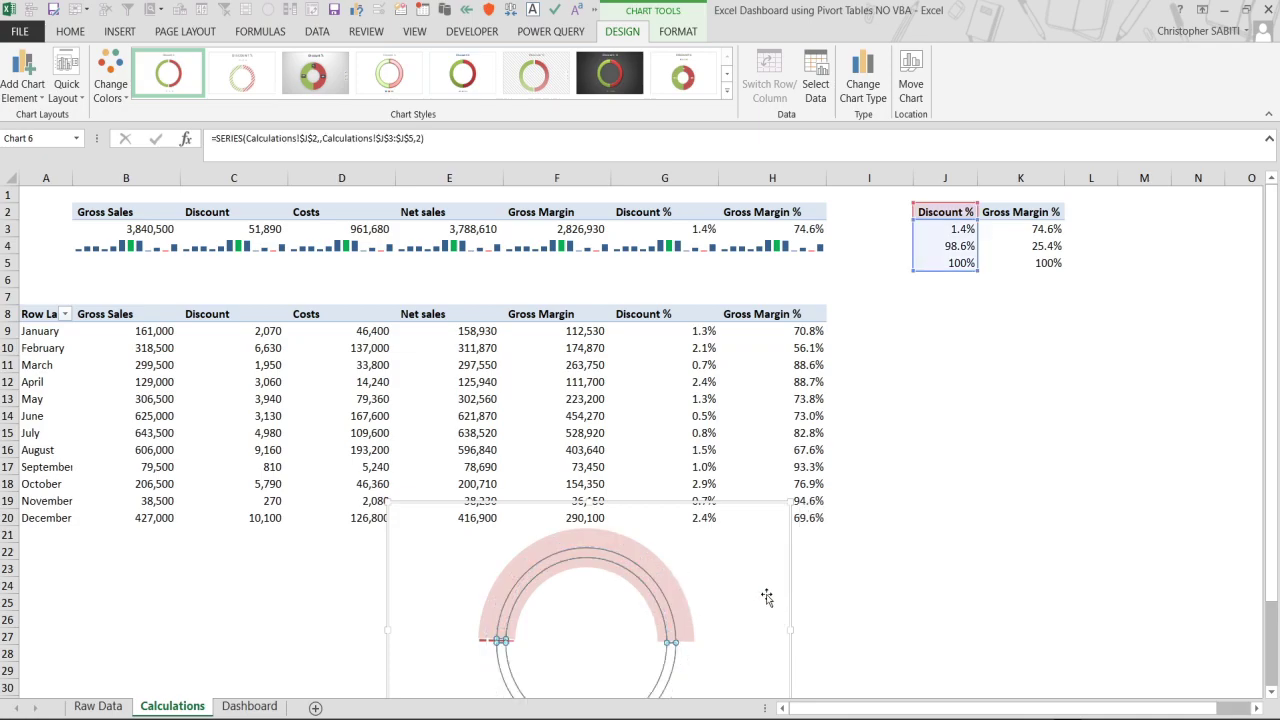
scroll(766, 595, down, 3)
scroll(767, 589, up, 1)
click(767, 589)
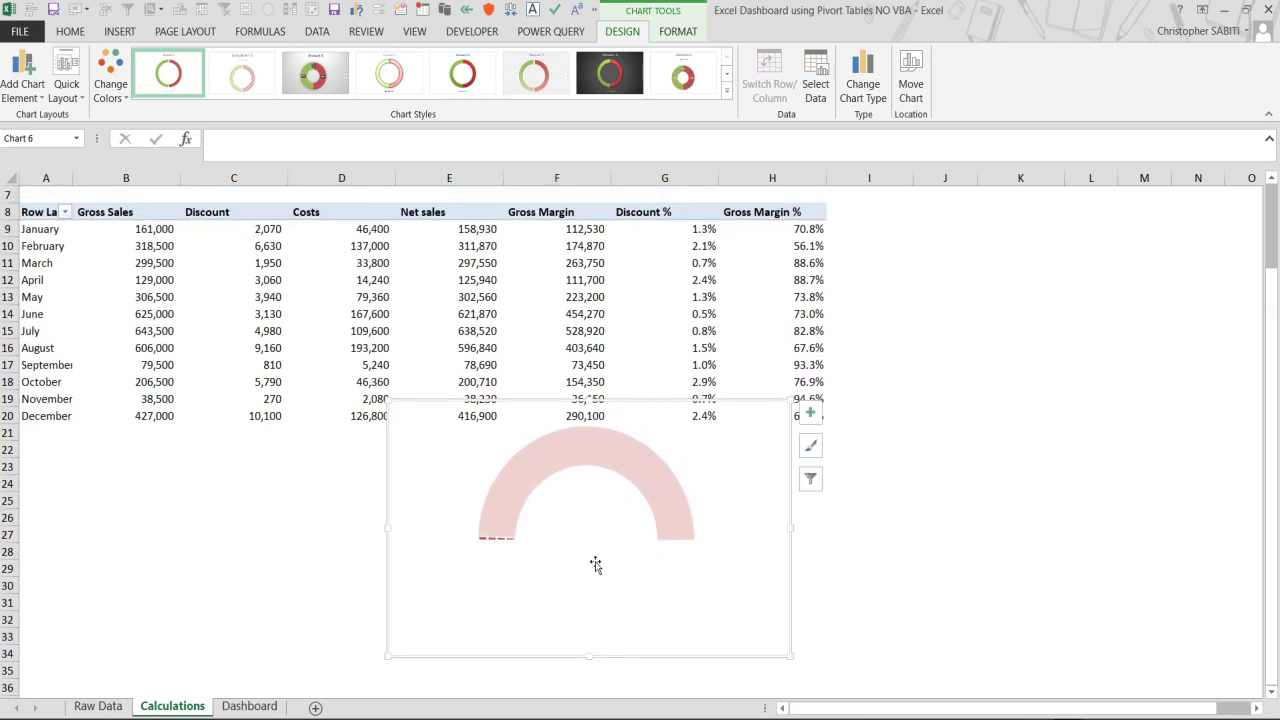
click(500, 528)
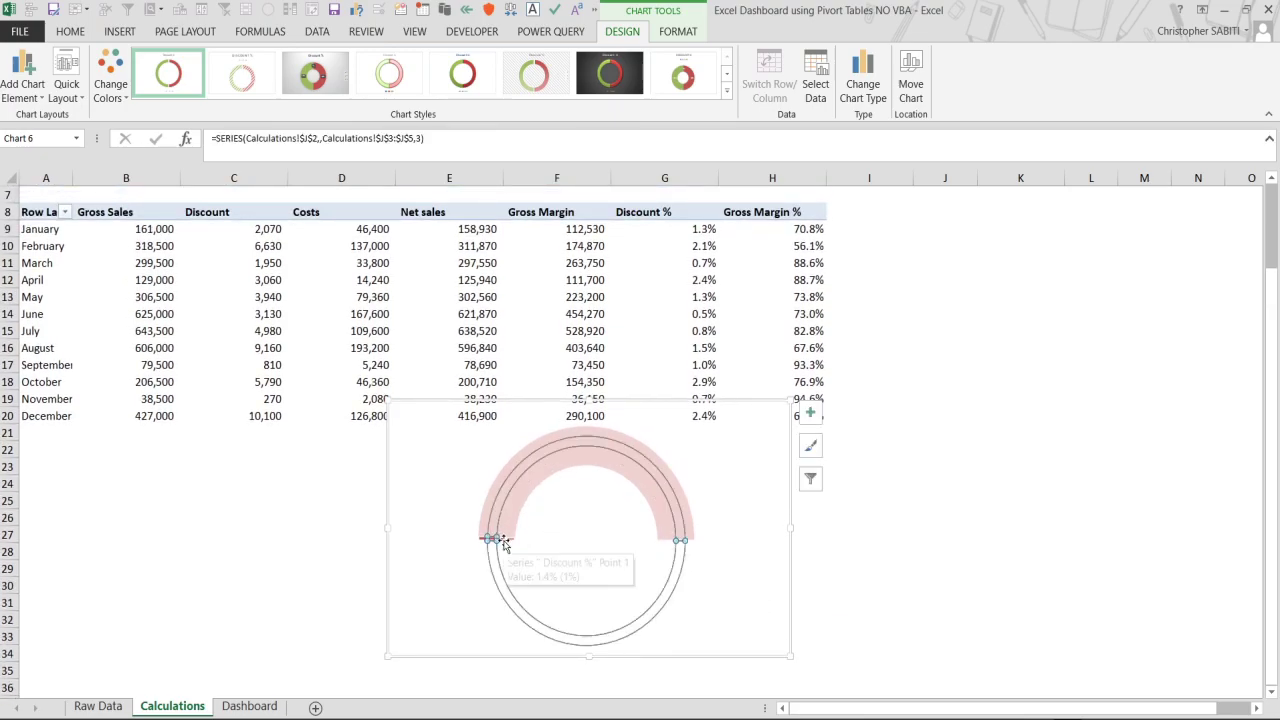
click(510, 550)
drag(535, 565, 539, 568)
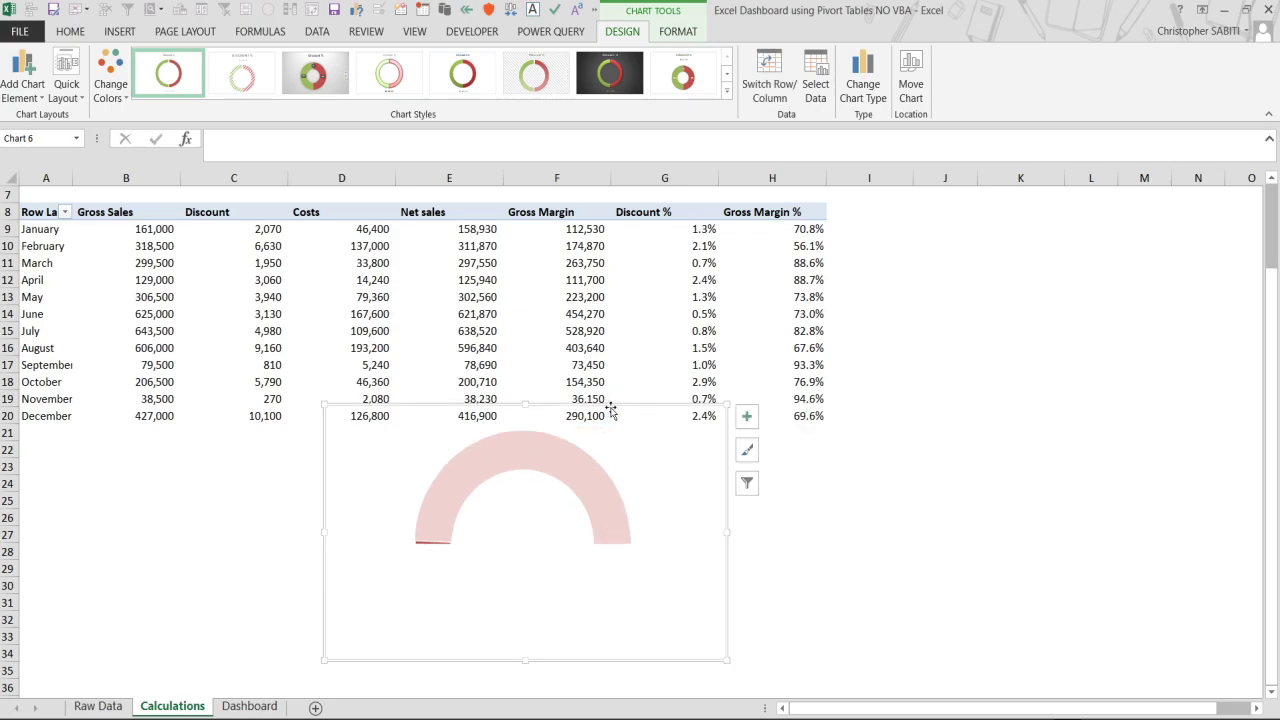
Move the Discount % doughnut chart below the monthly table so its upper-left corner sits in cell B21.
drag(611, 410, 577, 438)
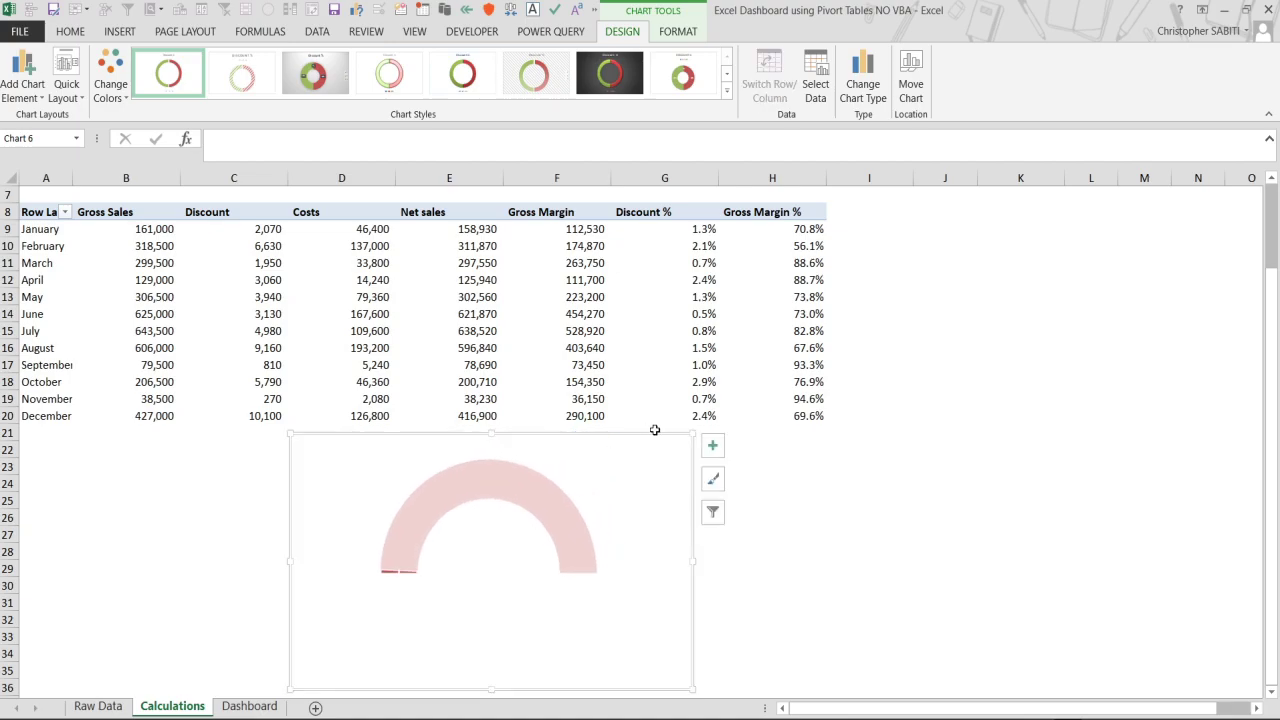
drag(597, 436, 713, 458)
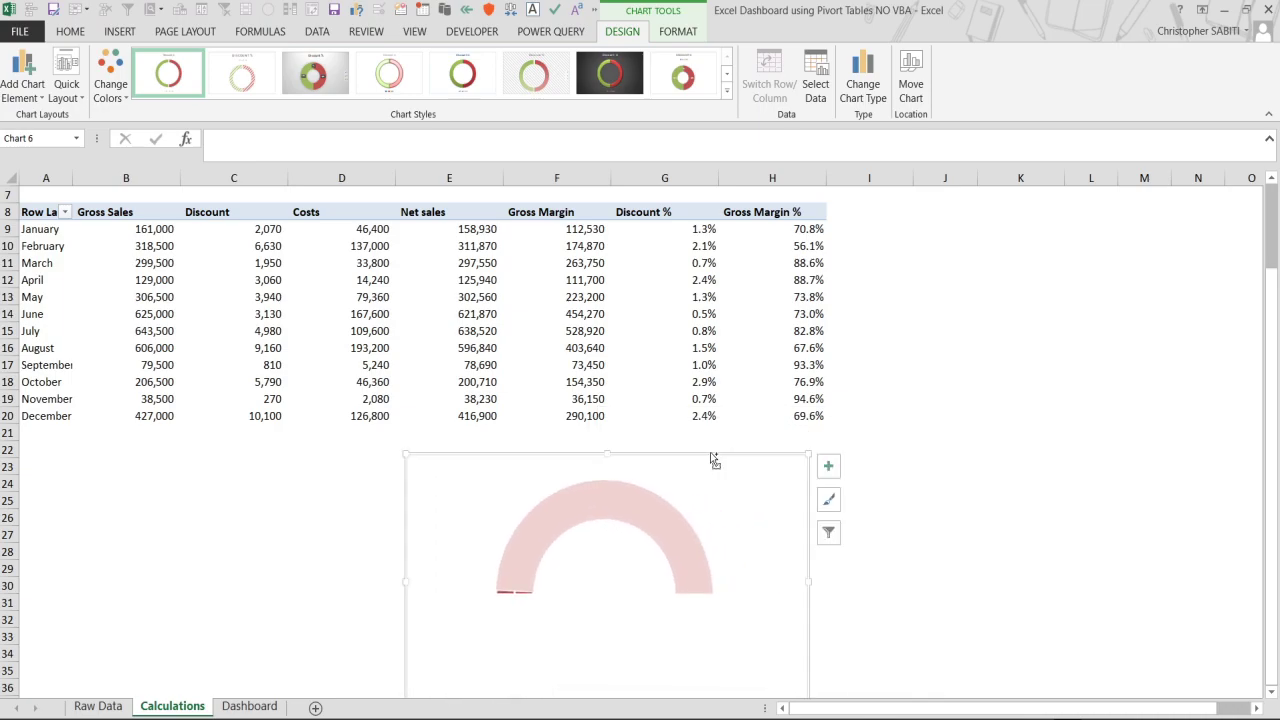
key(ctrl+z)
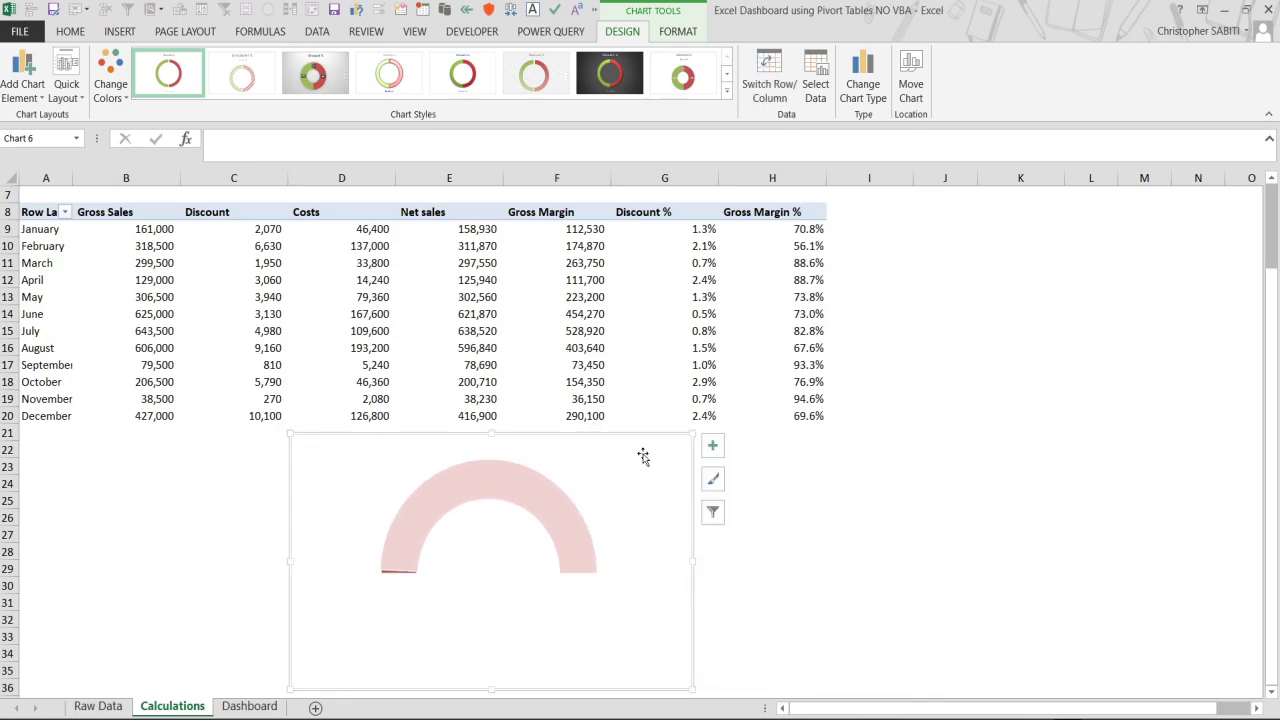
drag(634, 435, 490, 433)
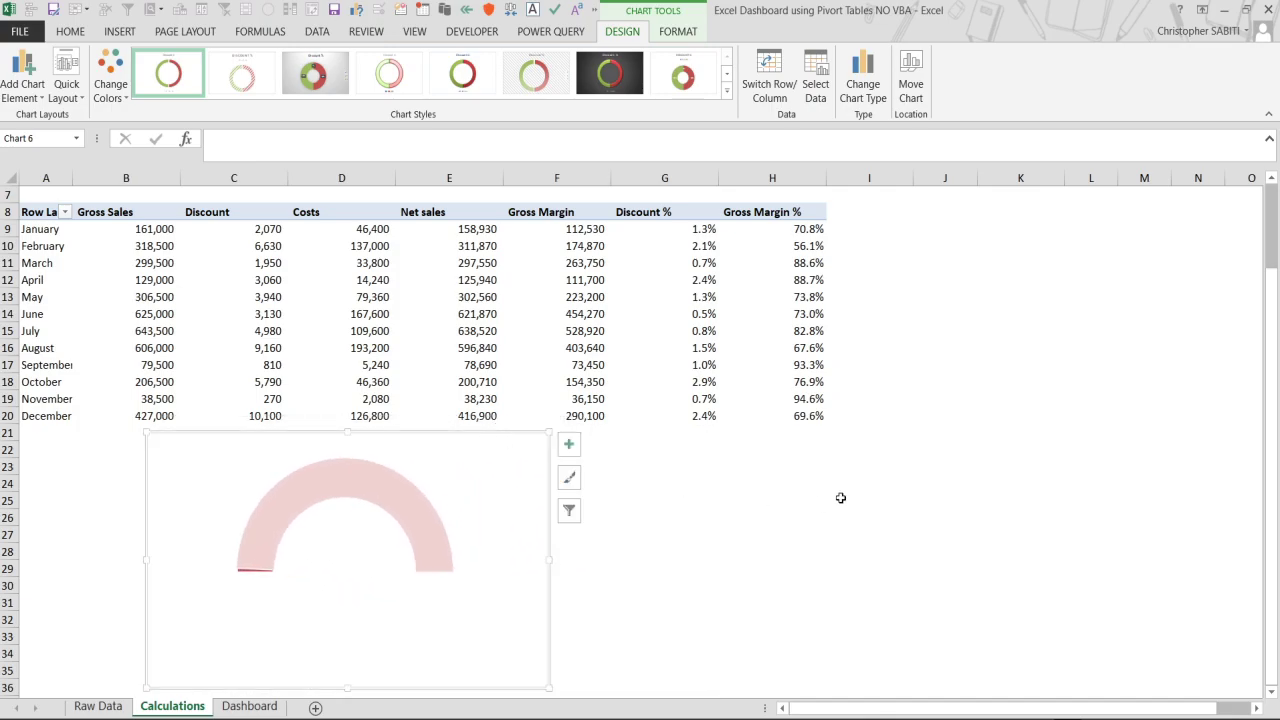
Paste a copy of the doughnut chart and place it beside the original with its upper-left corner in cell G17.
click(845, 478)
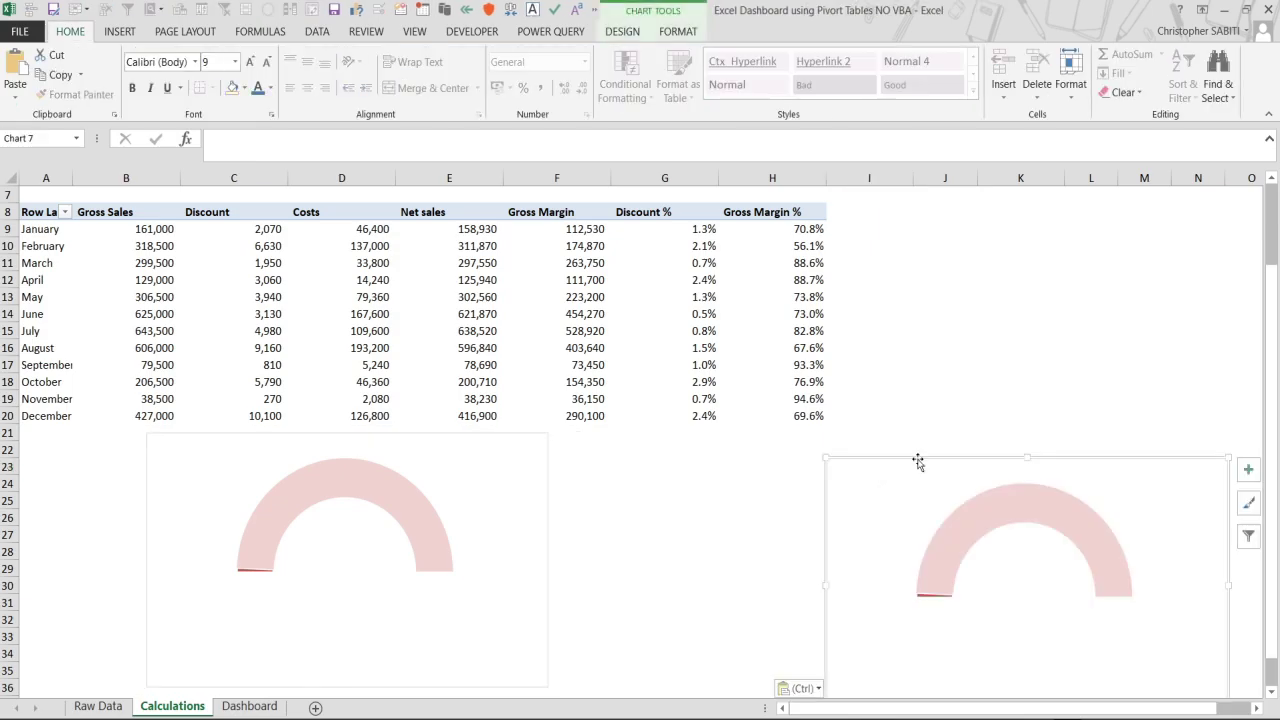
drag(871, 451, 712, 428)
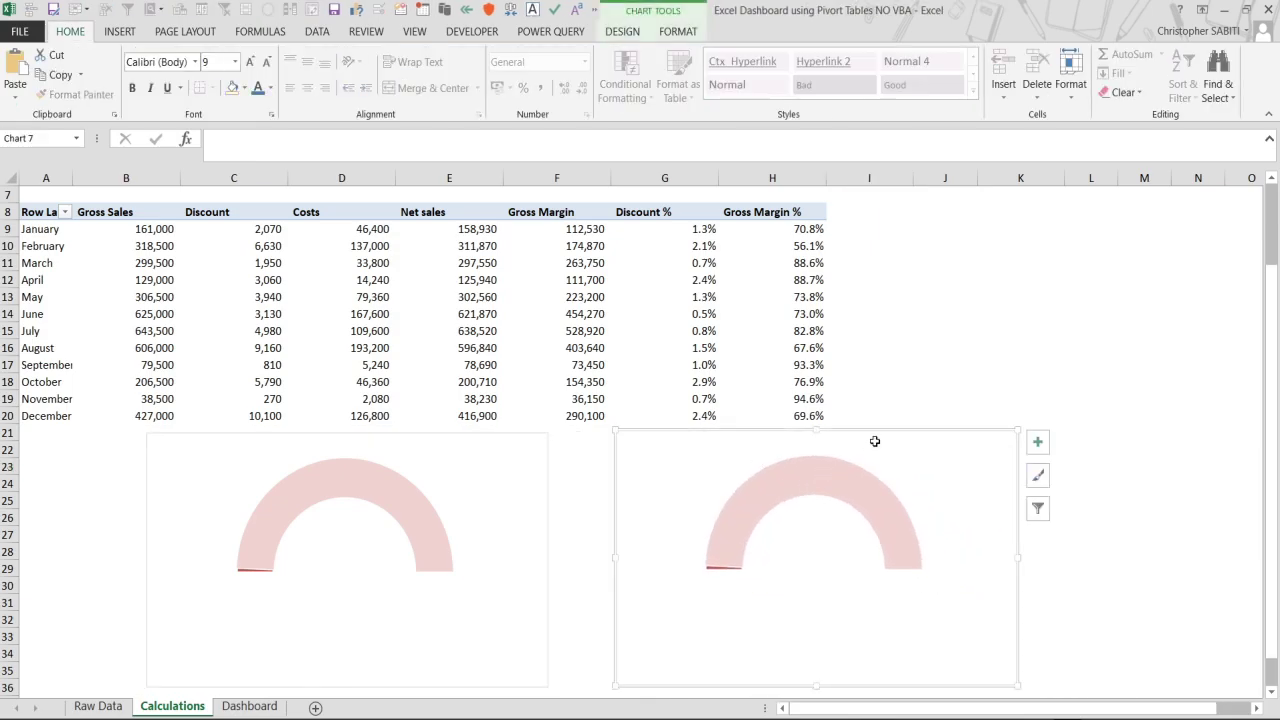
scroll(929, 390, up, 2)
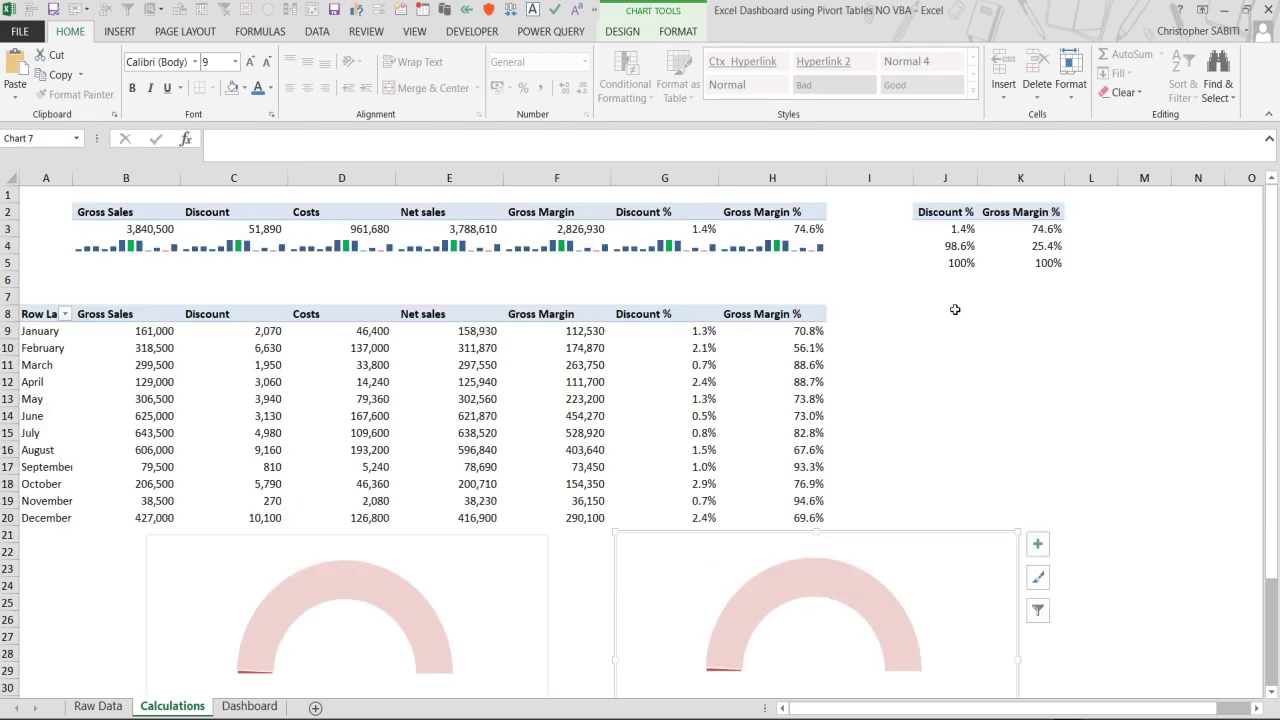
scroll(923, 383, down, 1)
drag(866, 488, 922, 428)
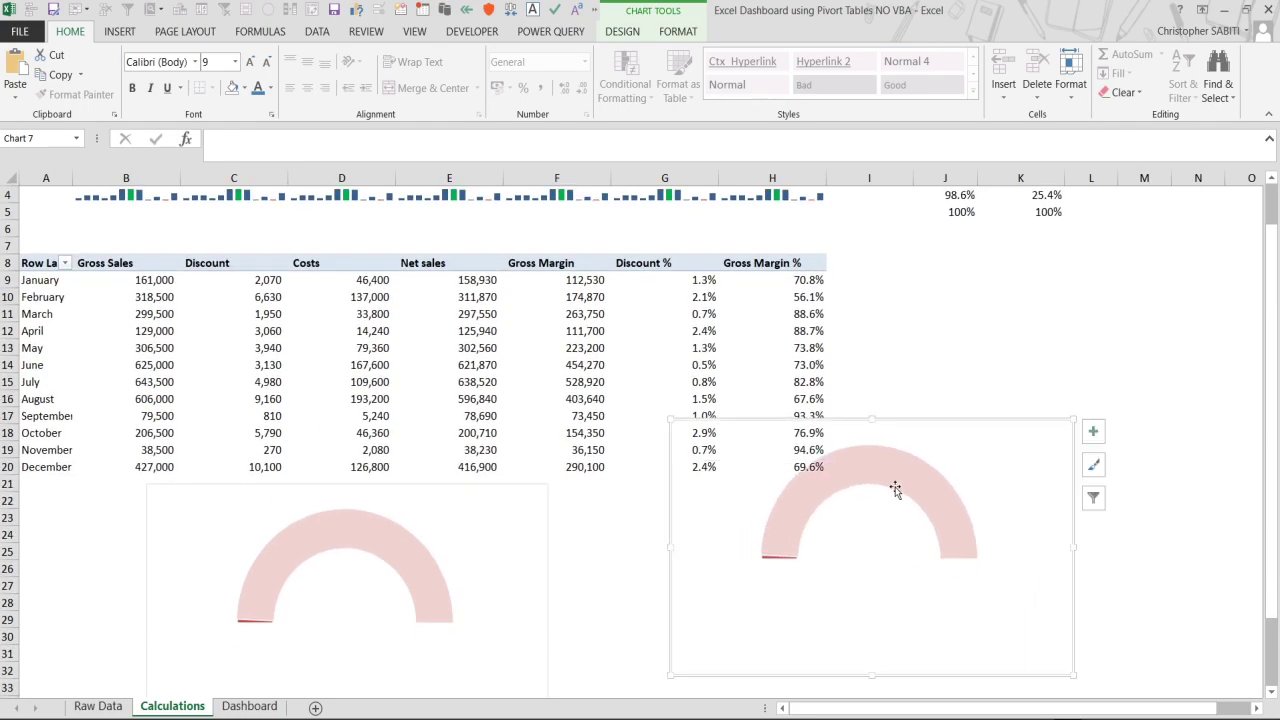
Repoint the copied doughnut's series to the Gross Margin % data, with values K3:K5 and name K2.
click(897, 480)
scroll(1061, 359, up, 1)
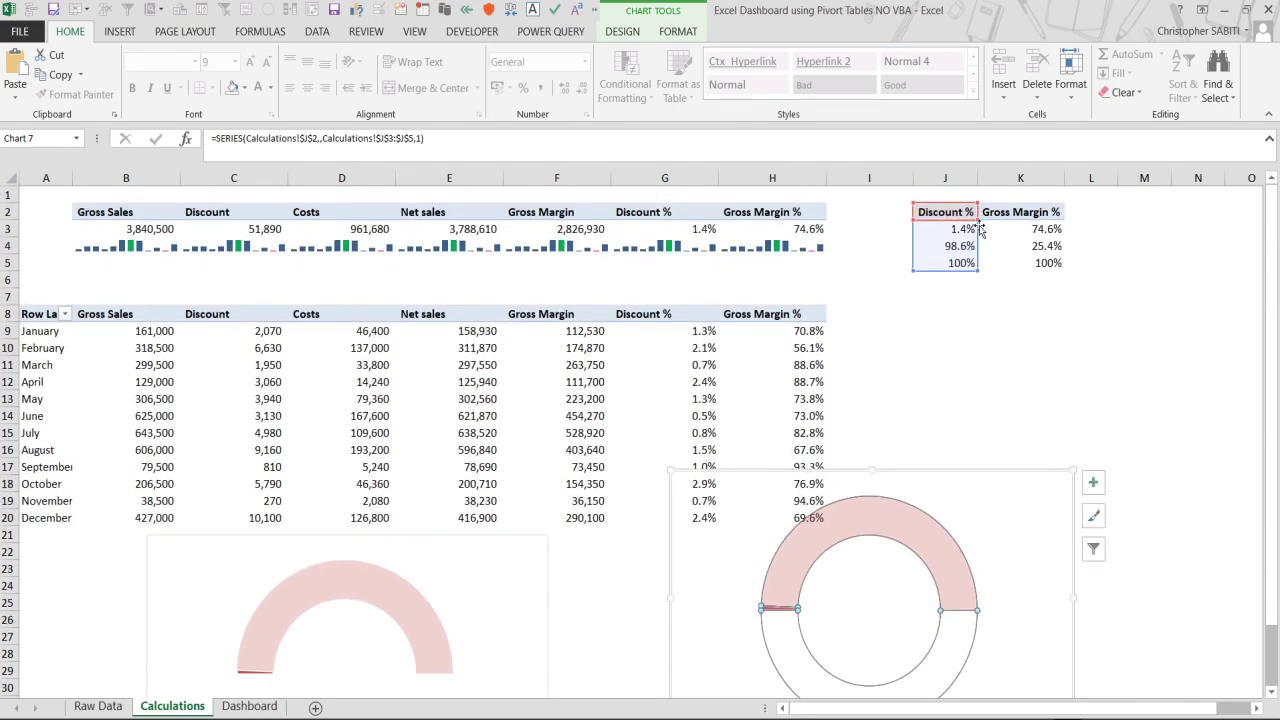
drag(980, 250, 1056, 250)
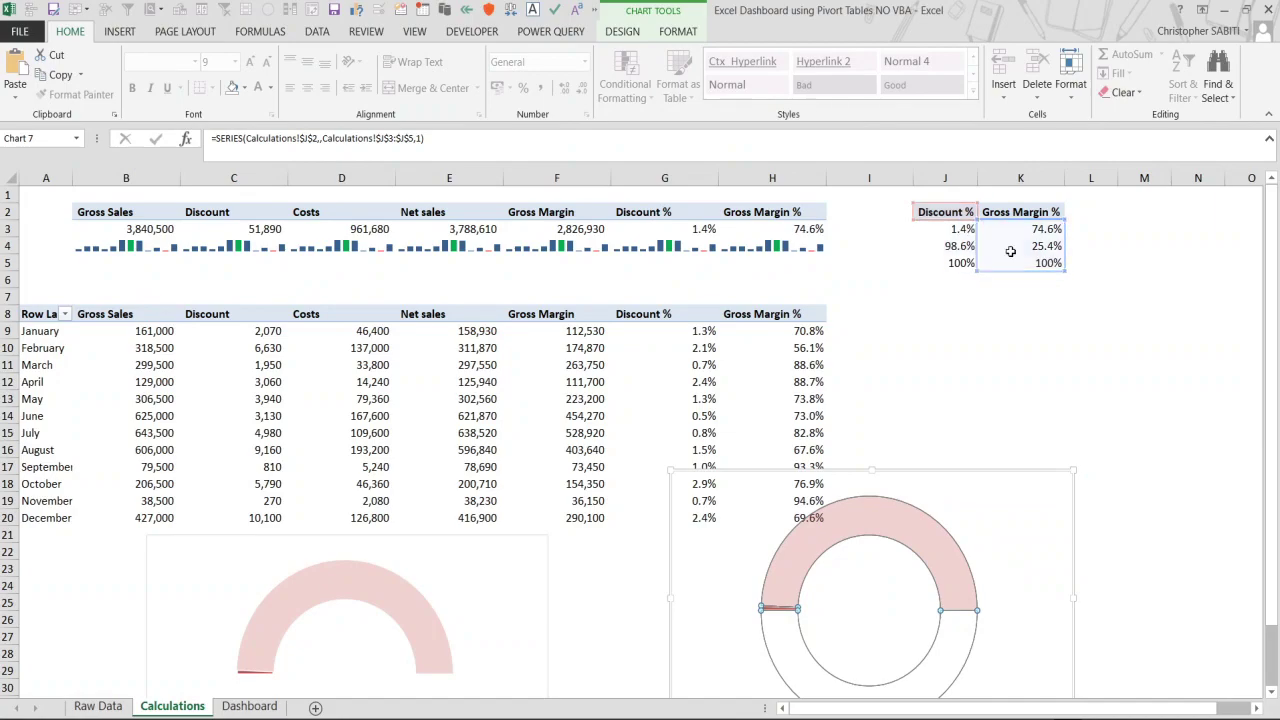
drag(980, 217, 1052, 217)
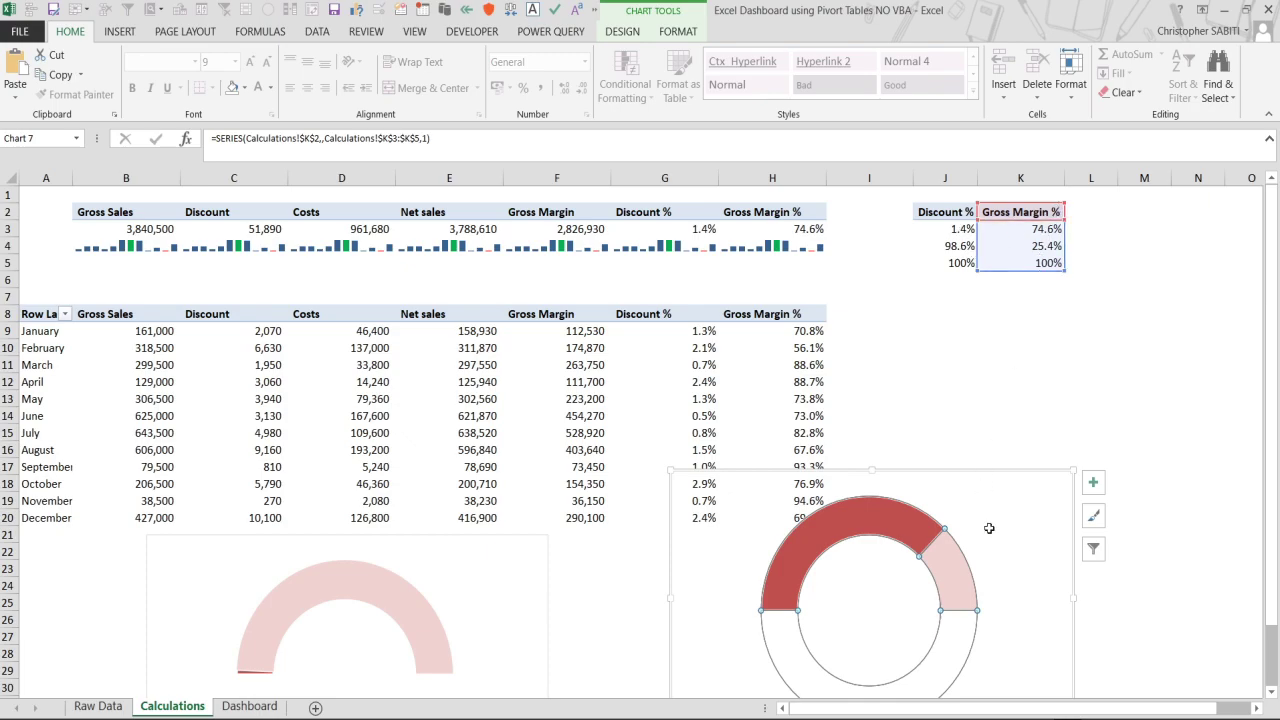
Switch to the SampleData workbook's Dashboard sheet to view the finished Discount % and Gross Margin % gauges.
scroll(988, 526, down, 1)
mouse_move(958, 527)
key(ctrl+Page_Down)
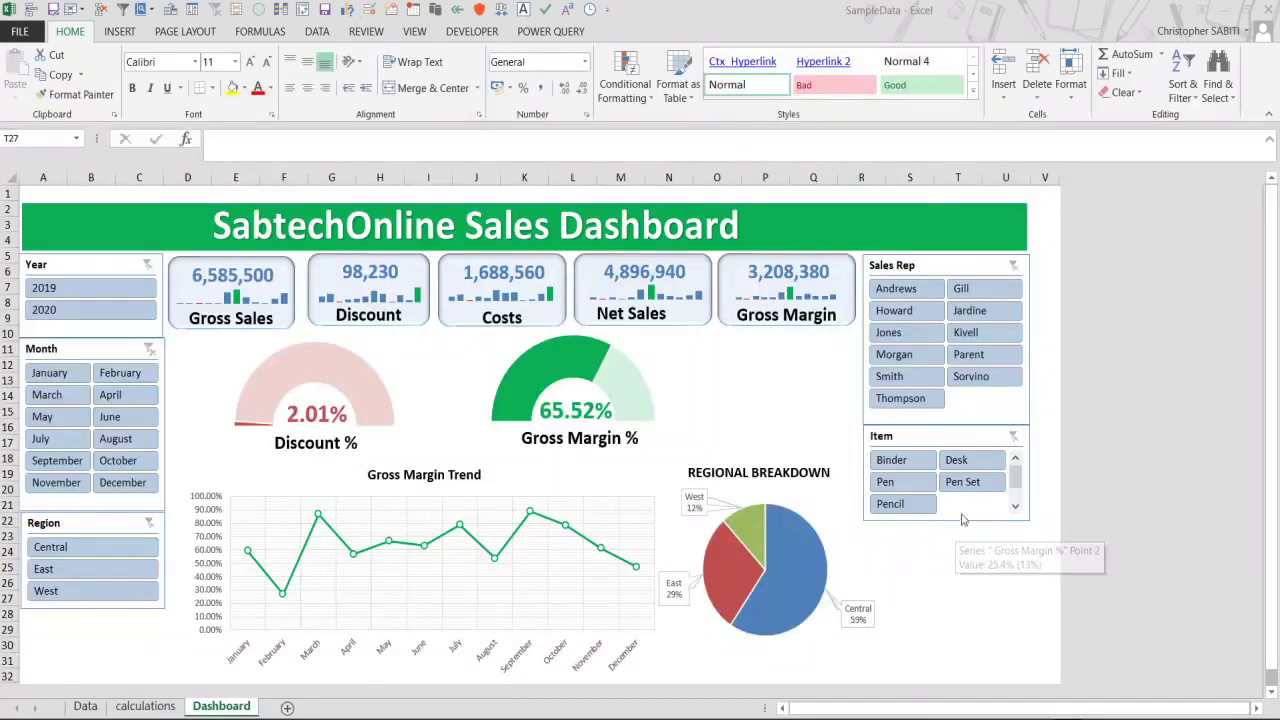
Return to the pivot-table dashboard workbook and fill the Gross Margin % doughnut's value slice with solid standard green.
key(ctrl+Page_Up)
click(849, 476)
right_click(852, 474)
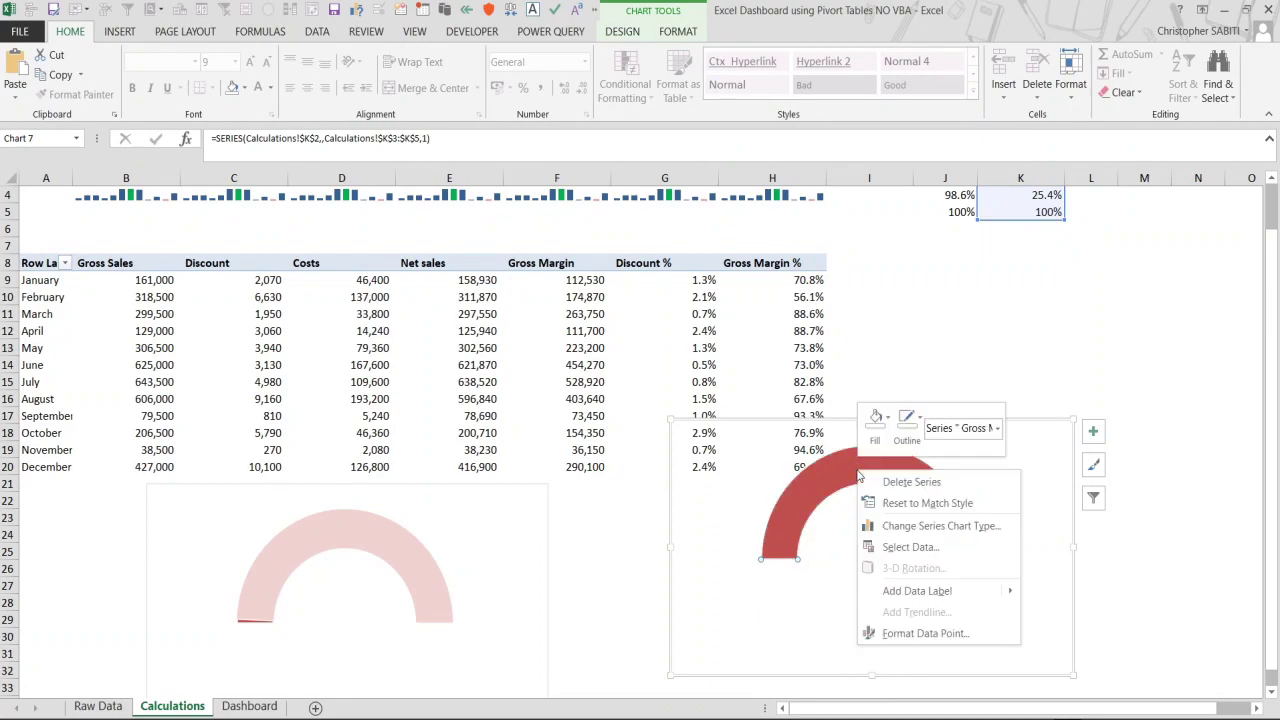
click(922, 634)
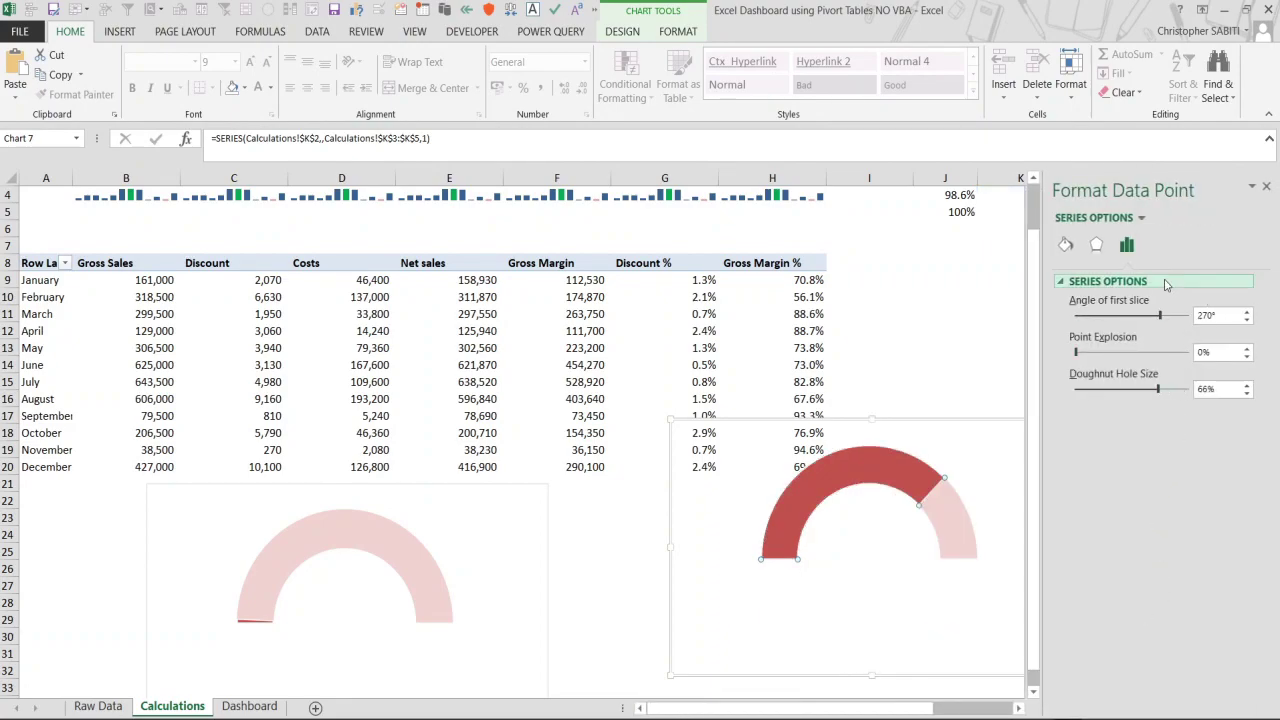
click(1068, 245)
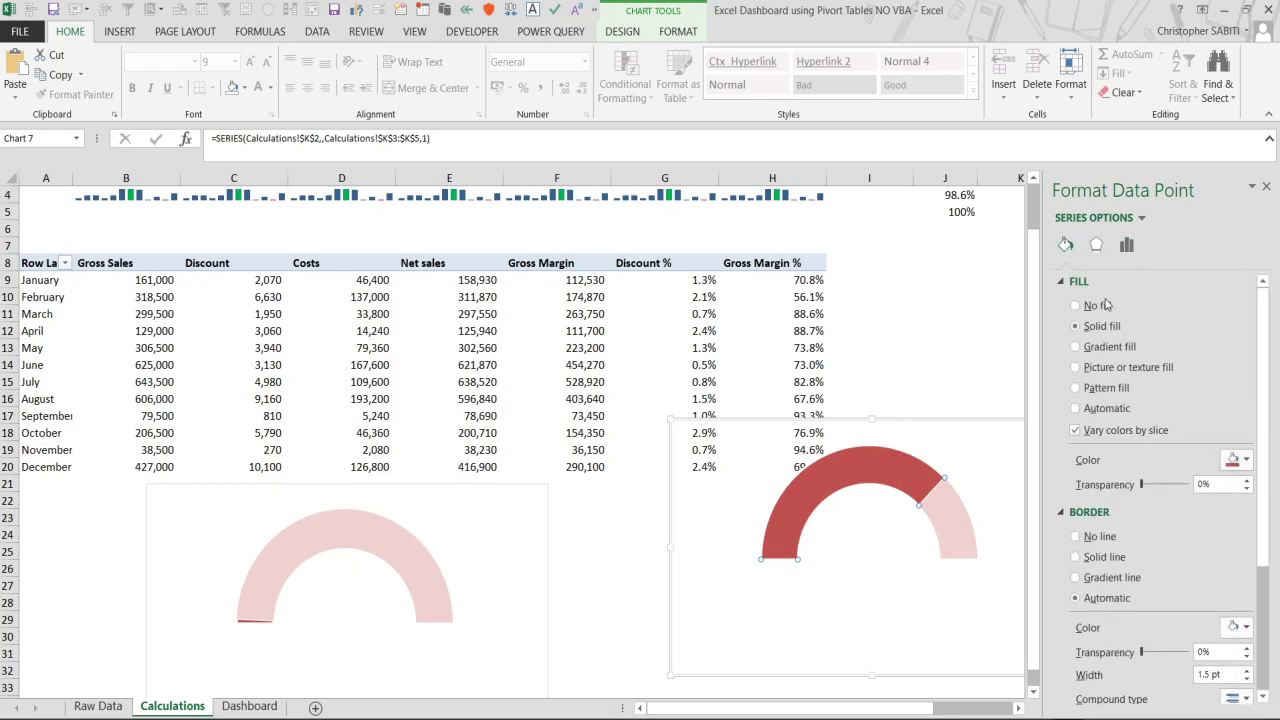
click(1236, 460)
click(1217, 594)
Fill the Gross Margin % doughnut's remaining slice green at 78% transparency and set the doughnut hole size to 59%.
click(938, 521)
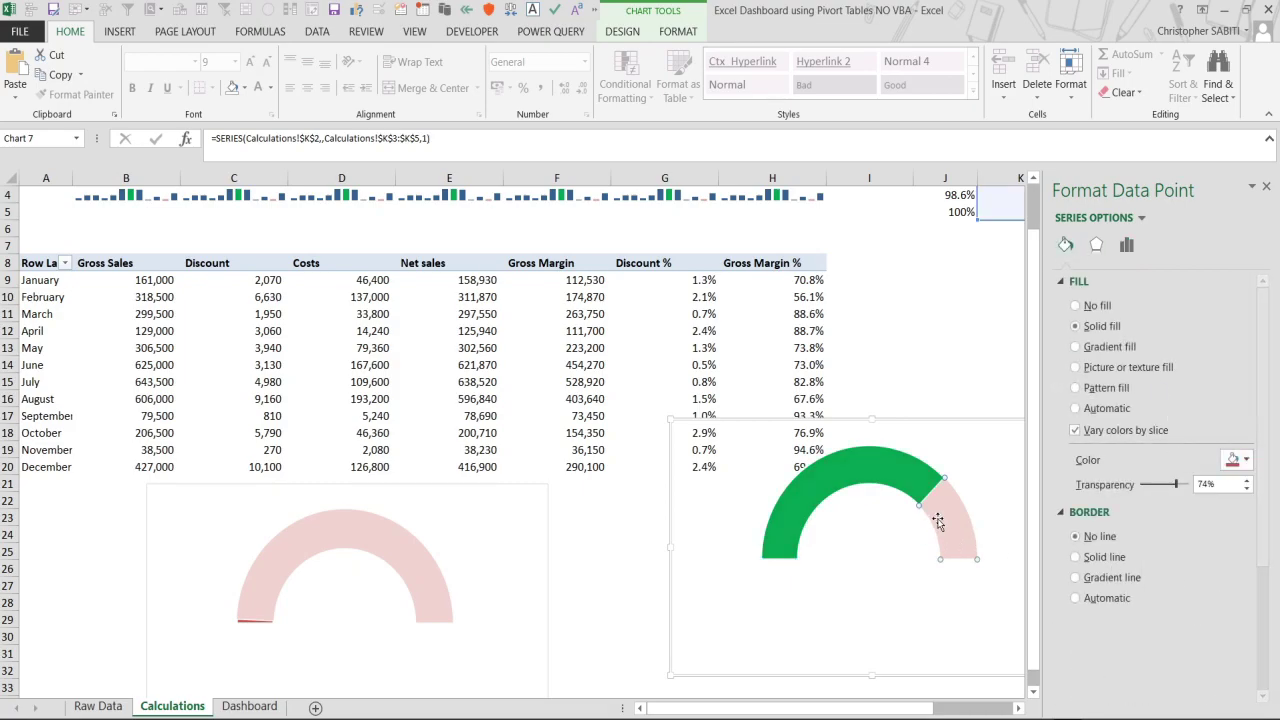
click(1220, 463)
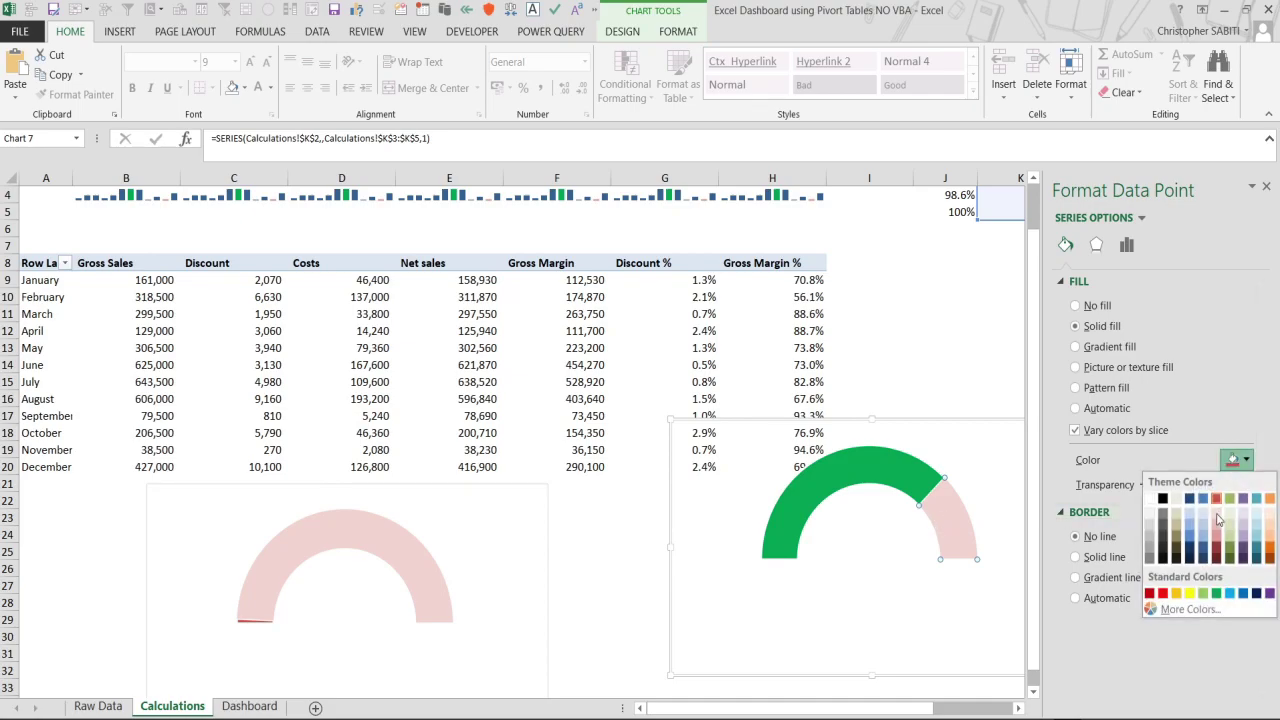
click(1219, 596)
drag(1176, 487, 1181, 492)
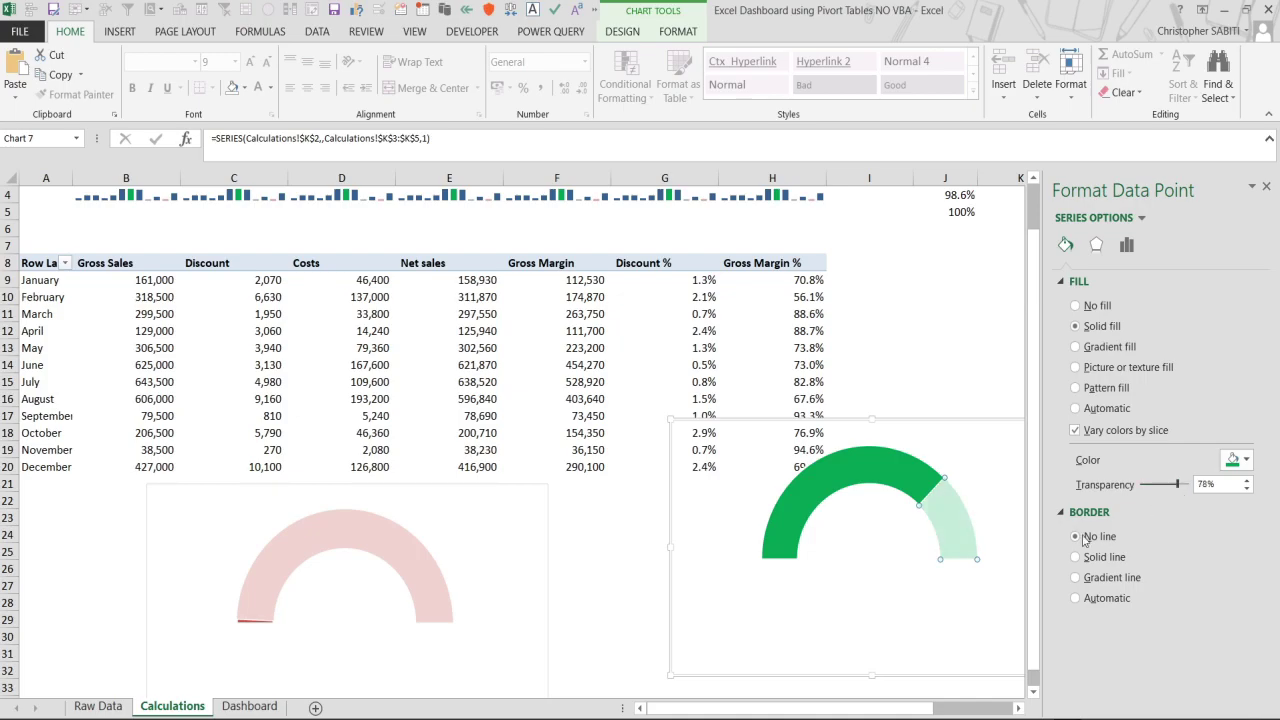
click(1126, 245)
drag(1157, 390, 1150, 397)
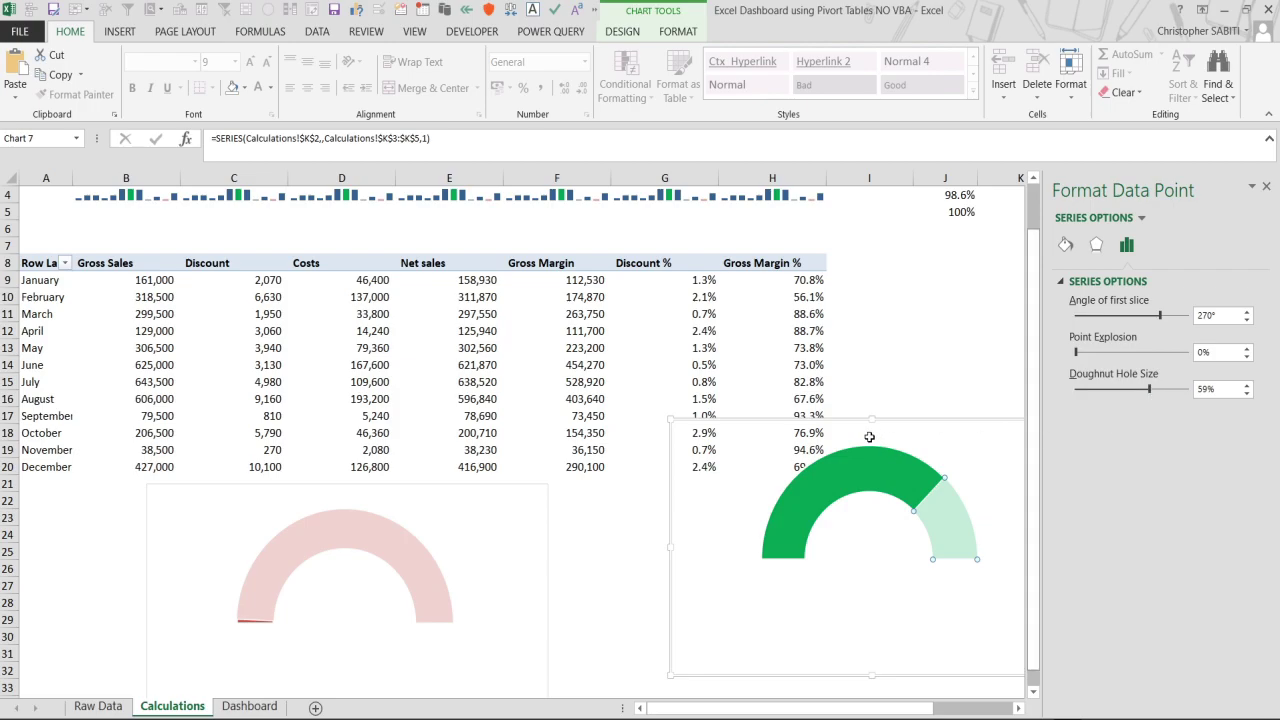
Cut both doughnut charts from the Calculations sheet and paste them onto the Dashboard sheet.
click(905, 423)
click(908, 423)
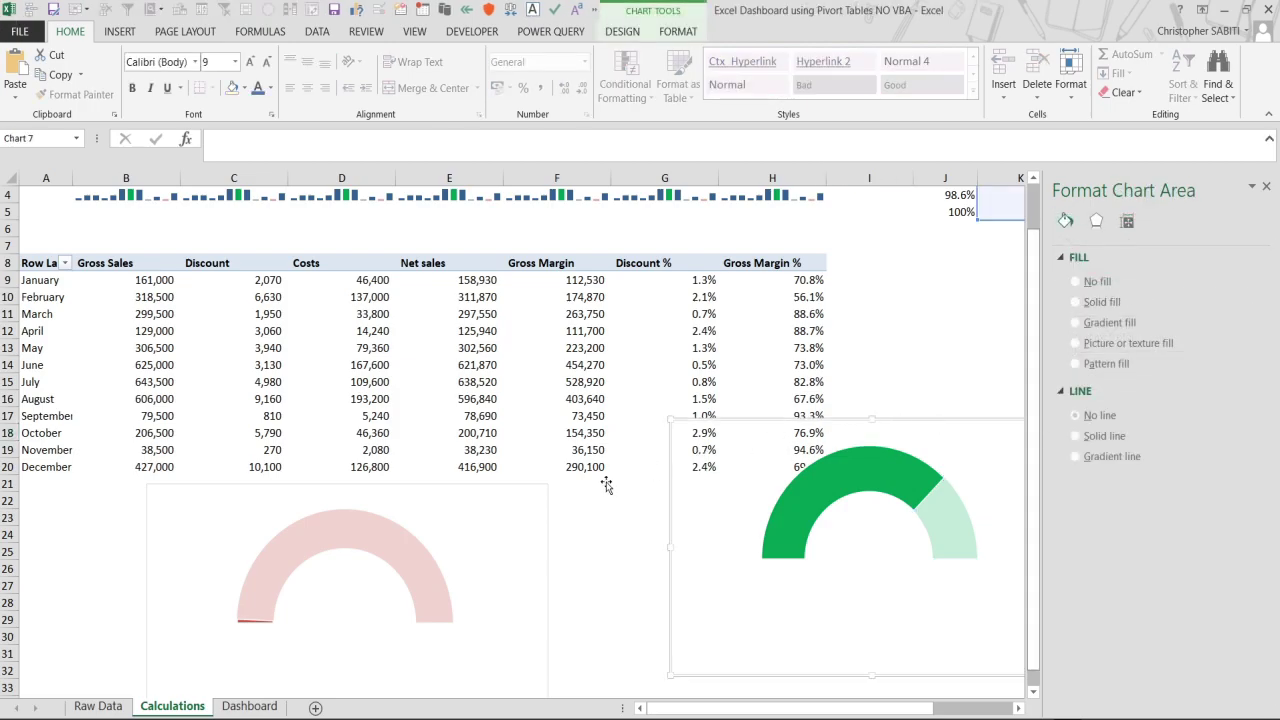
click(508, 484)
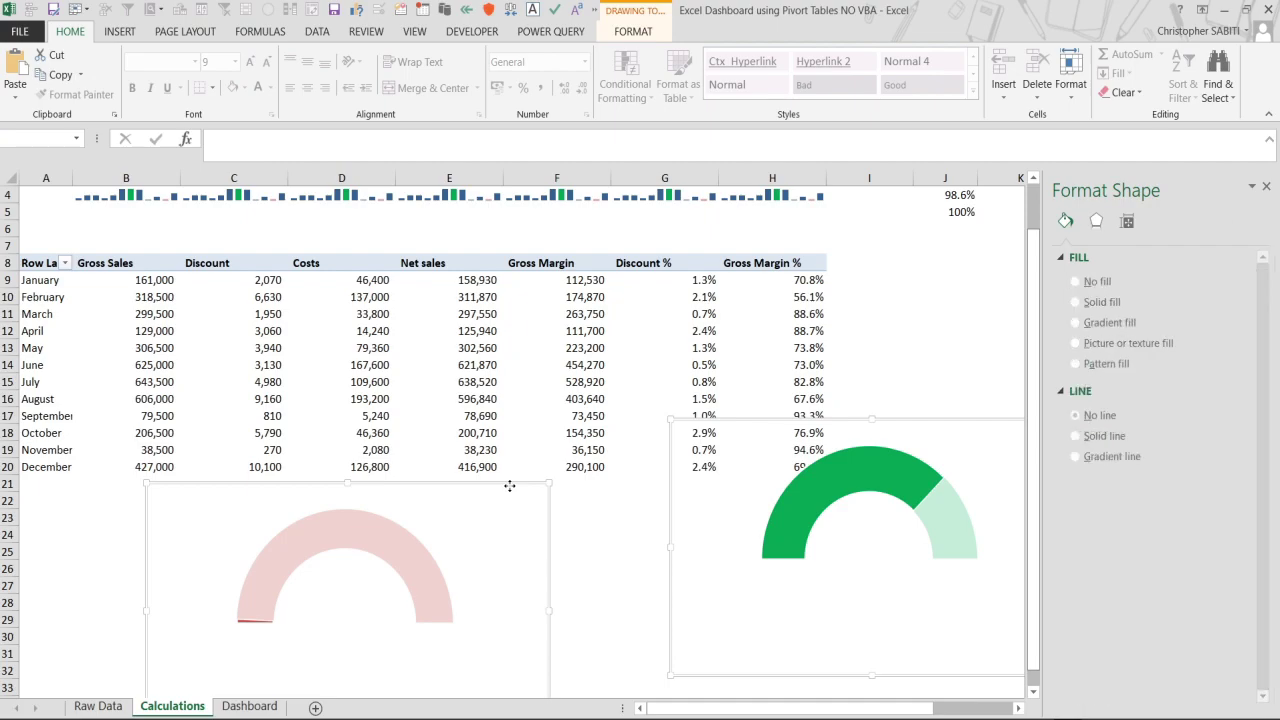
key(Delete)
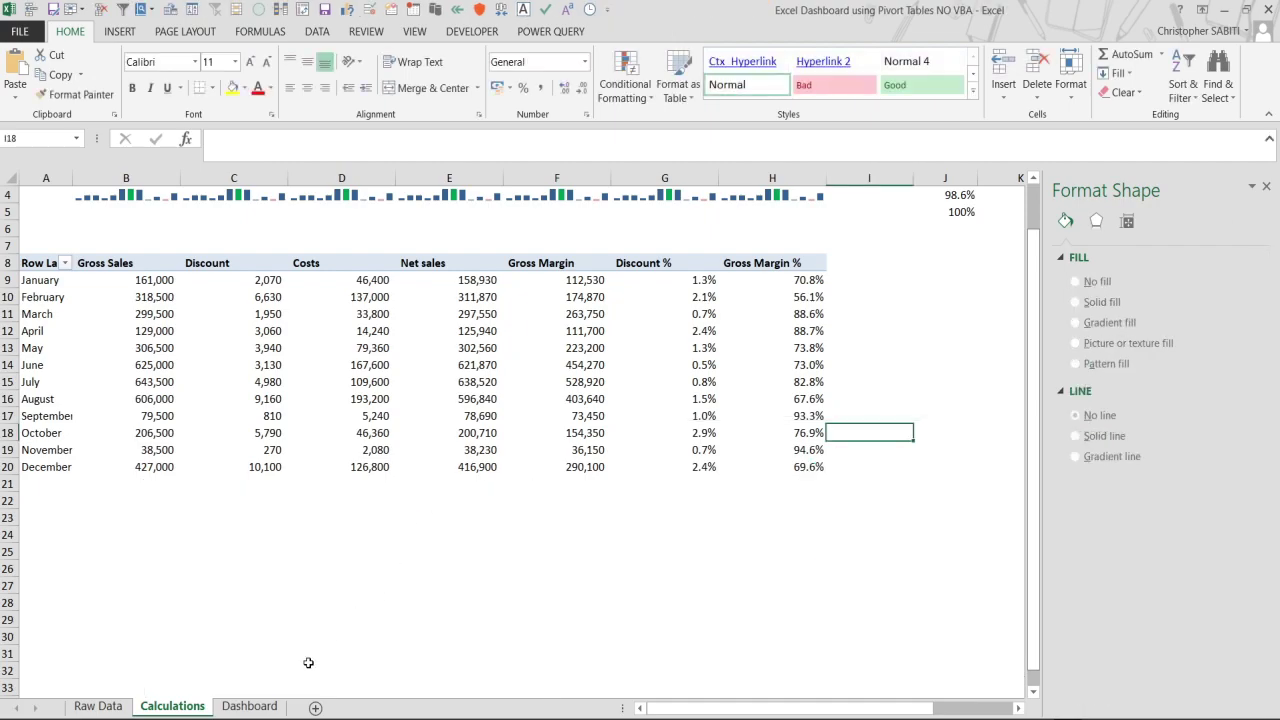
click(249, 706)
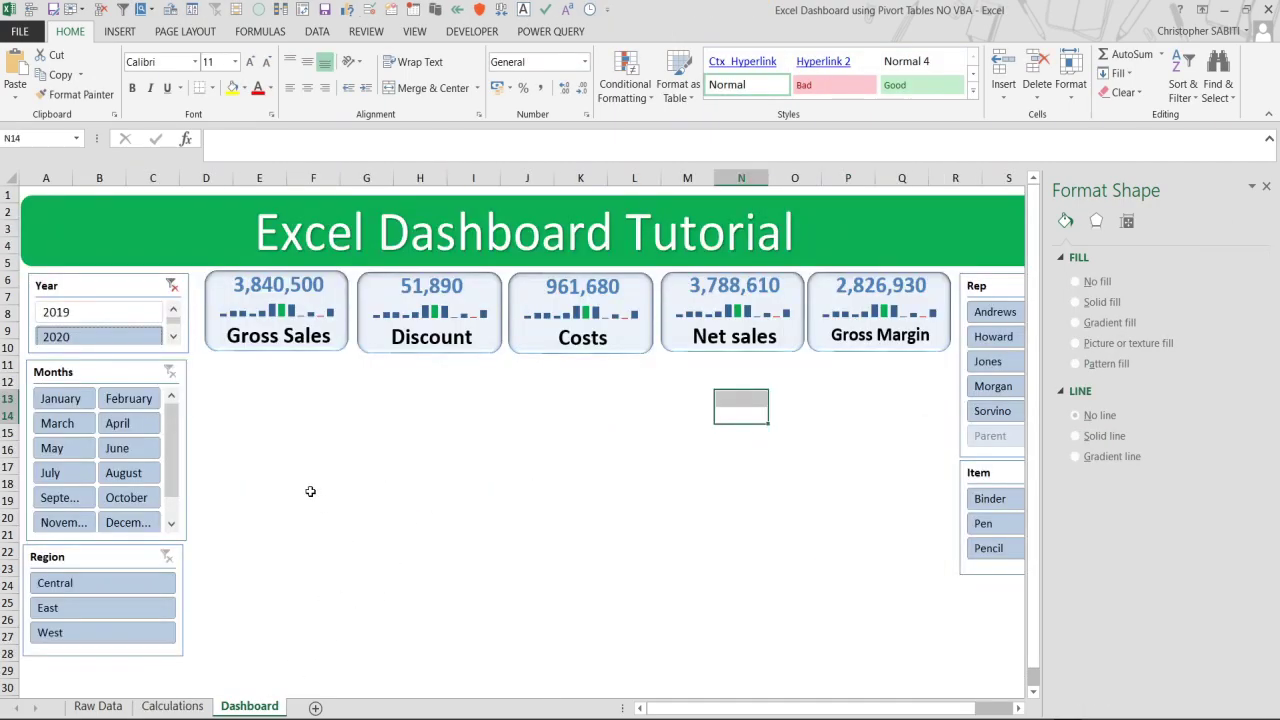
key(ctrl+v)
Arrange the two doughnuts side by side below the KPI cards, with Discount % starting near D12 and Gross Margin % near K12.
drag(756, 470, 231, 370)
key(ctrl+v)
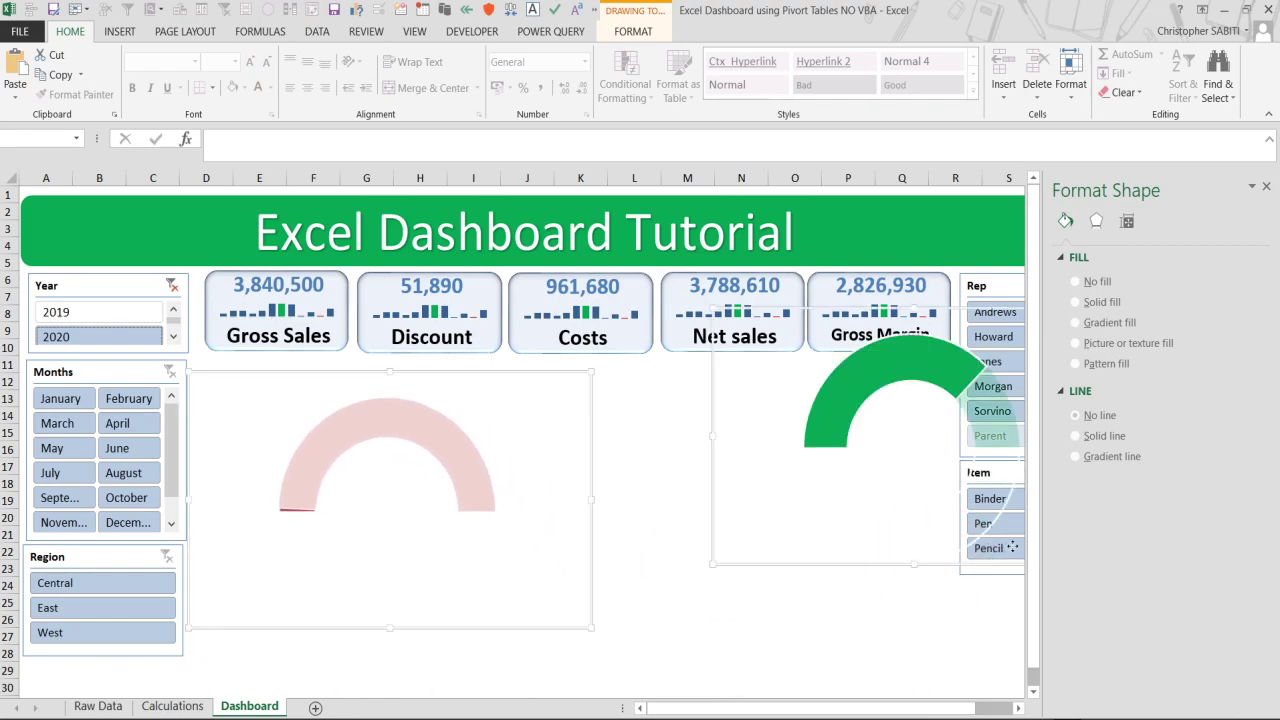
click(628, 454)
click(714, 408)
drag(714, 434, 602, 437)
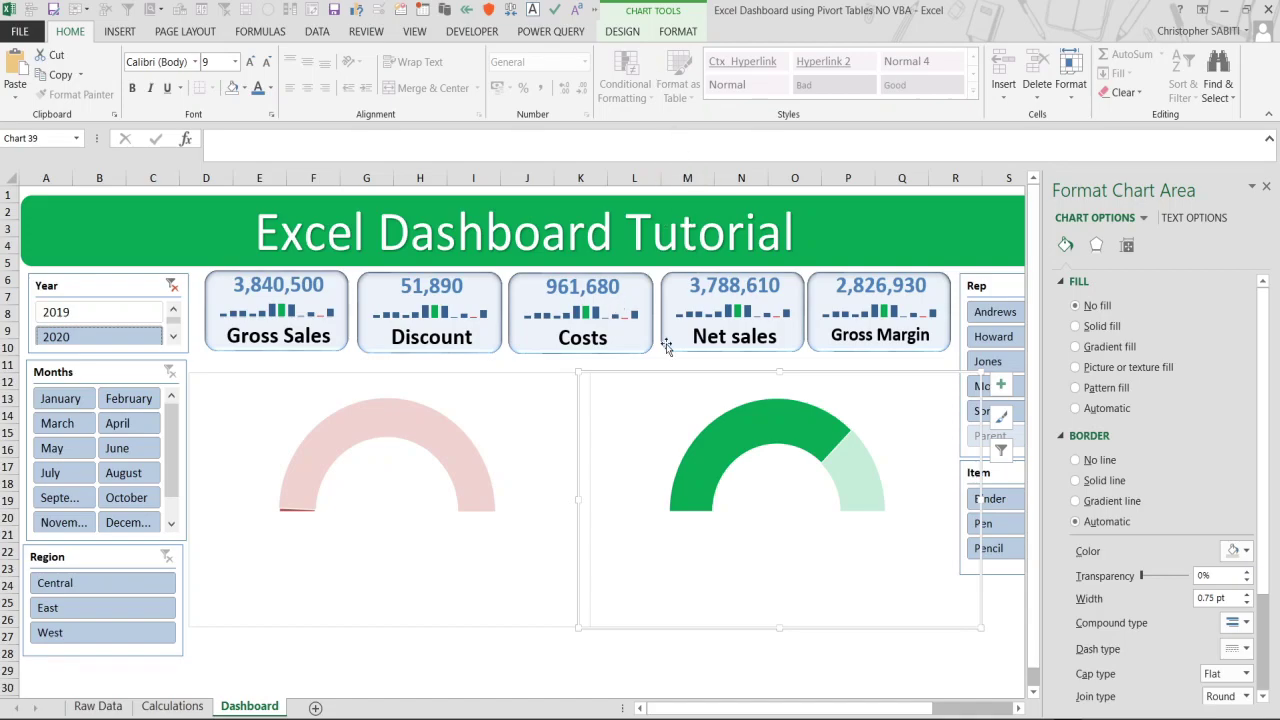
Remove the outline from the Gross Margin % doughnut's chart area.
click(672, 32)
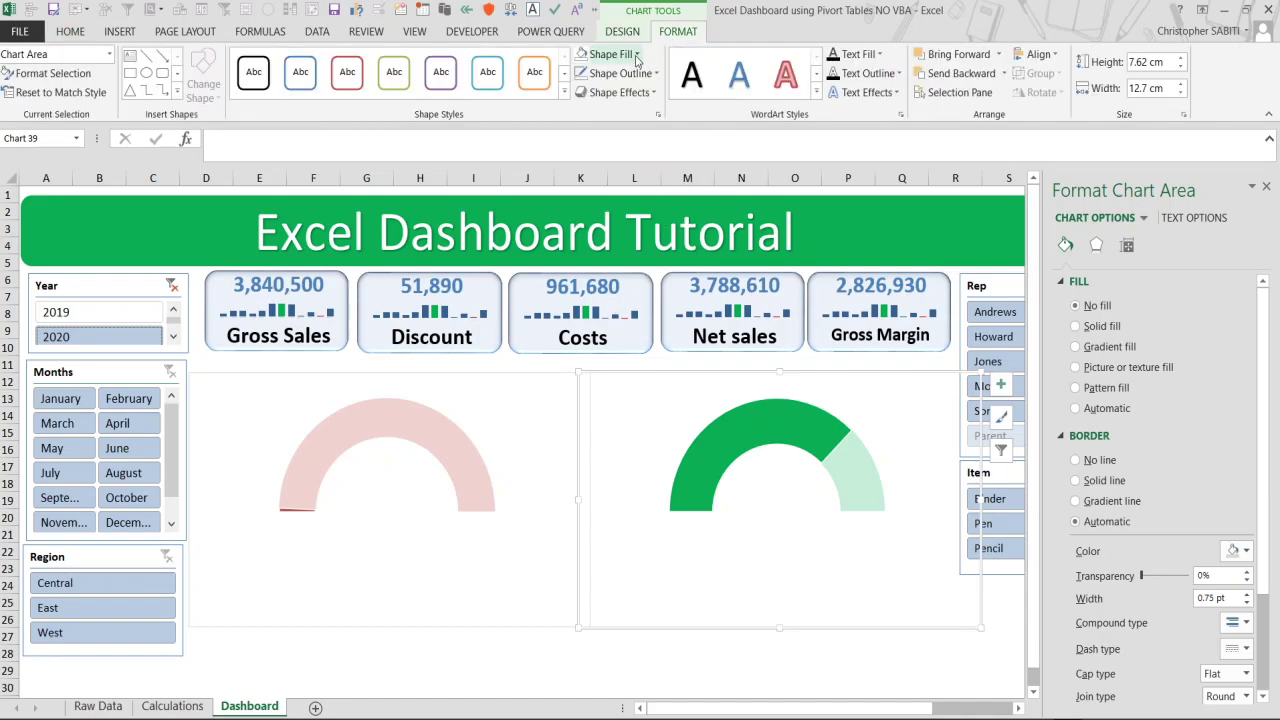
click(652, 74)
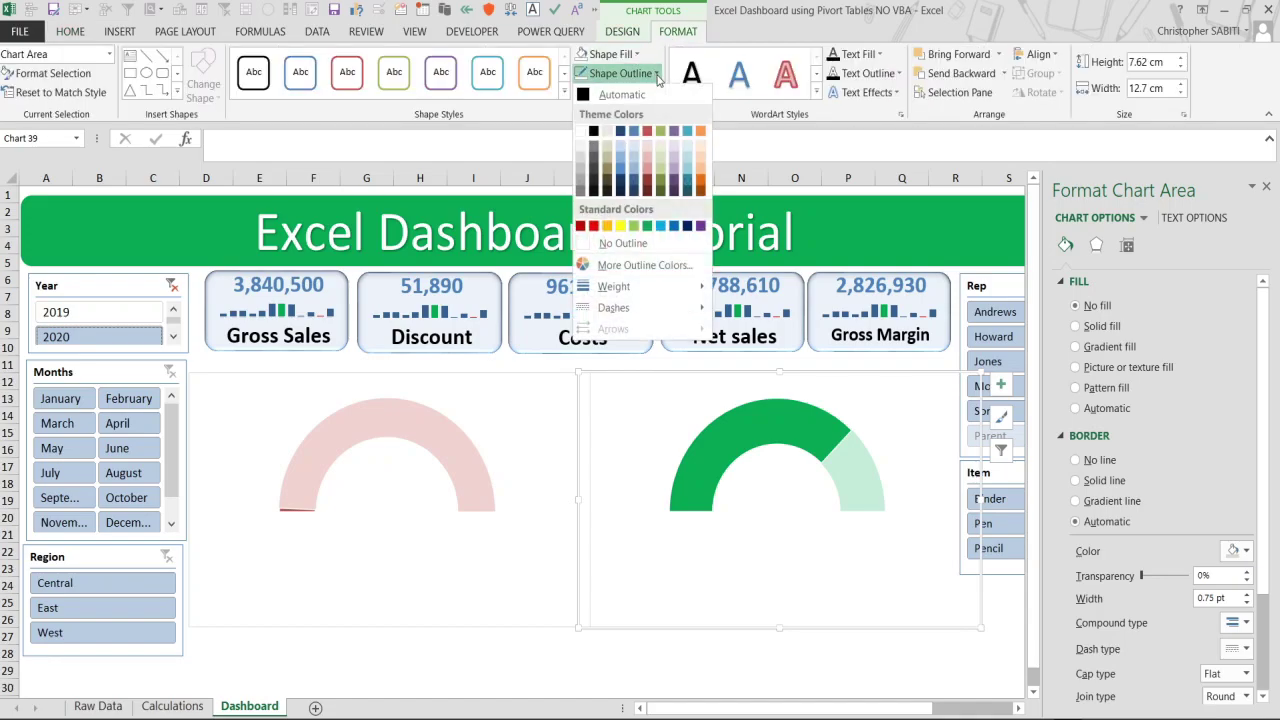
click(620, 248)
click(650, 671)
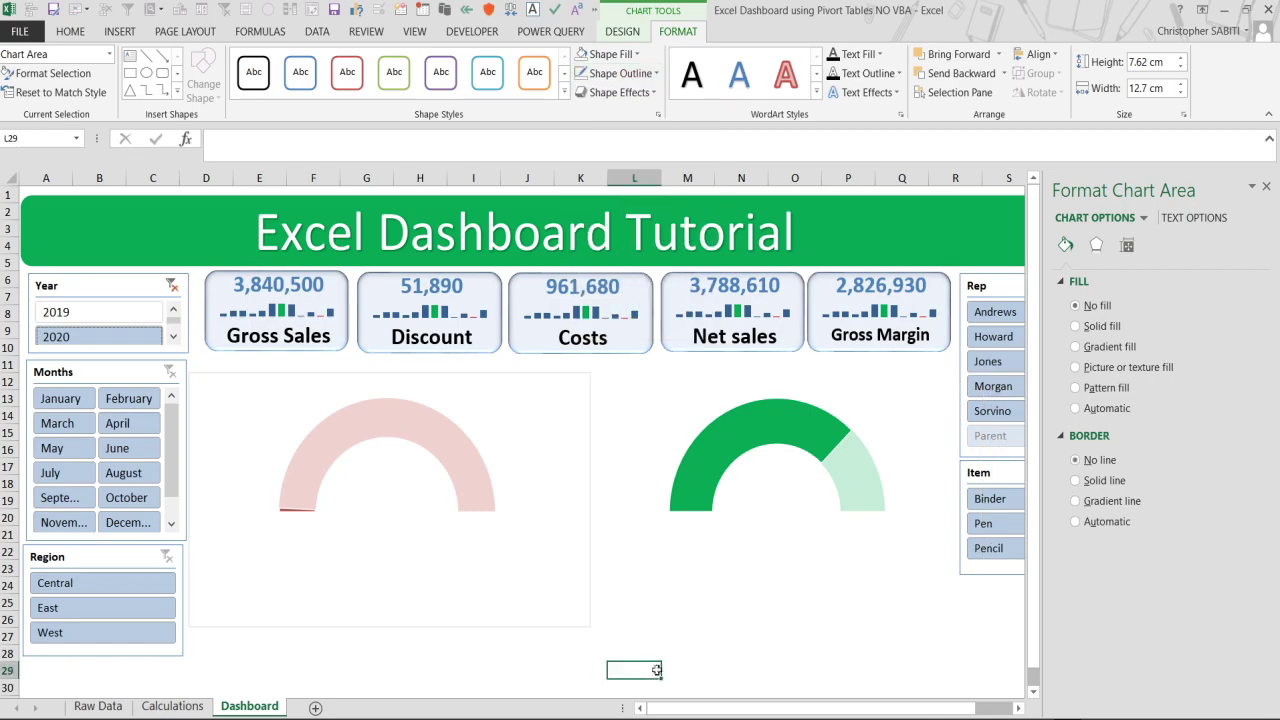
Remove the outline from the Discount % doughnut's chart area.
click(586, 424)
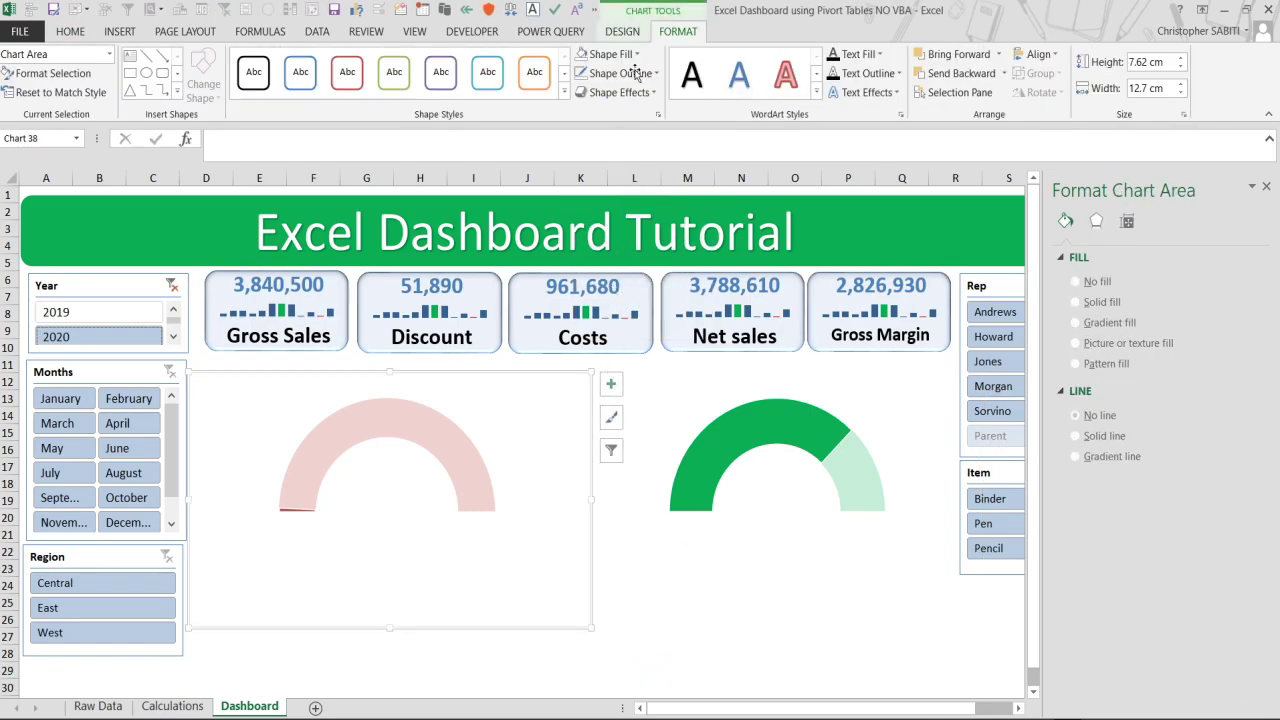
click(622, 73)
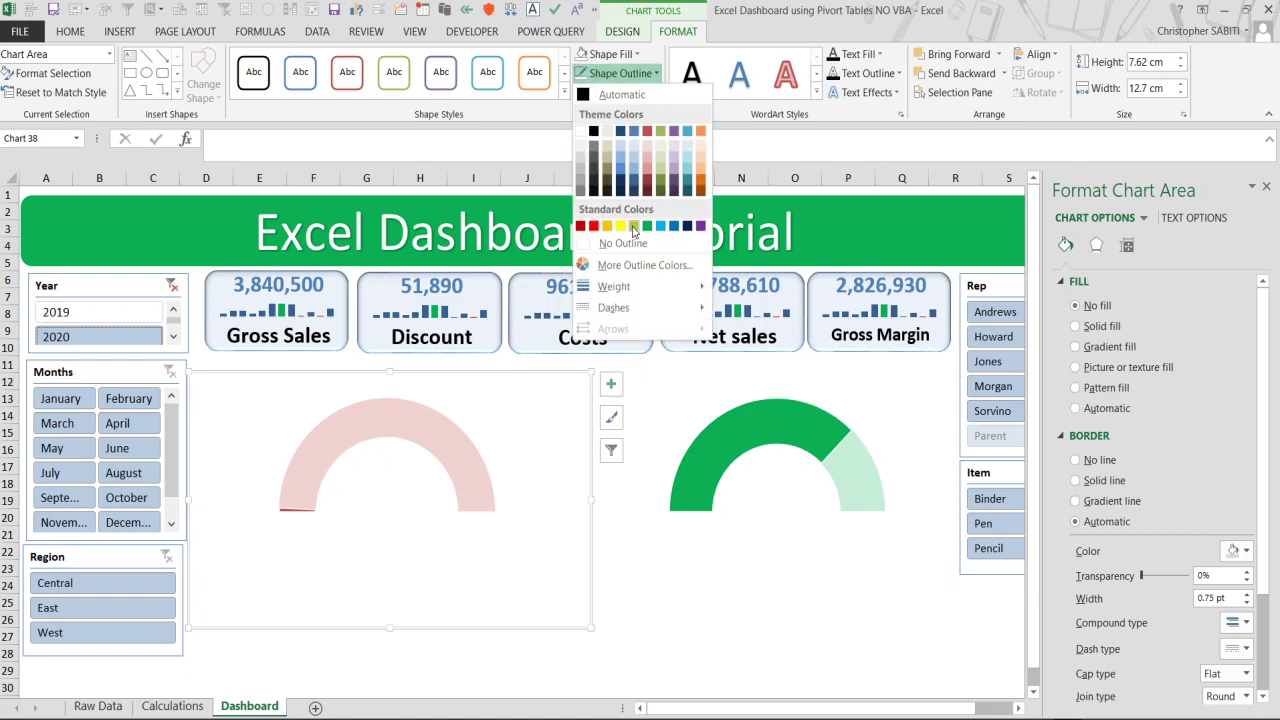
key(Escape)
click(646, 577)
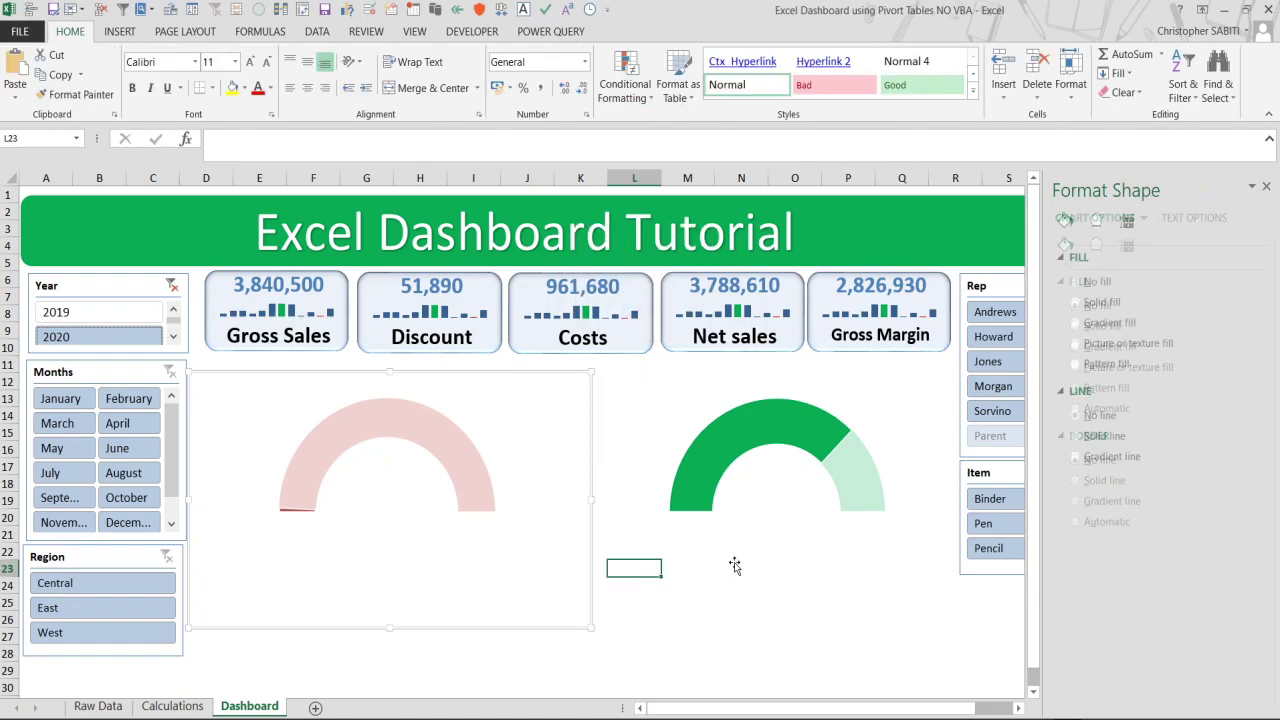
click(643, 589)
click(514, 634)
click(638, 630)
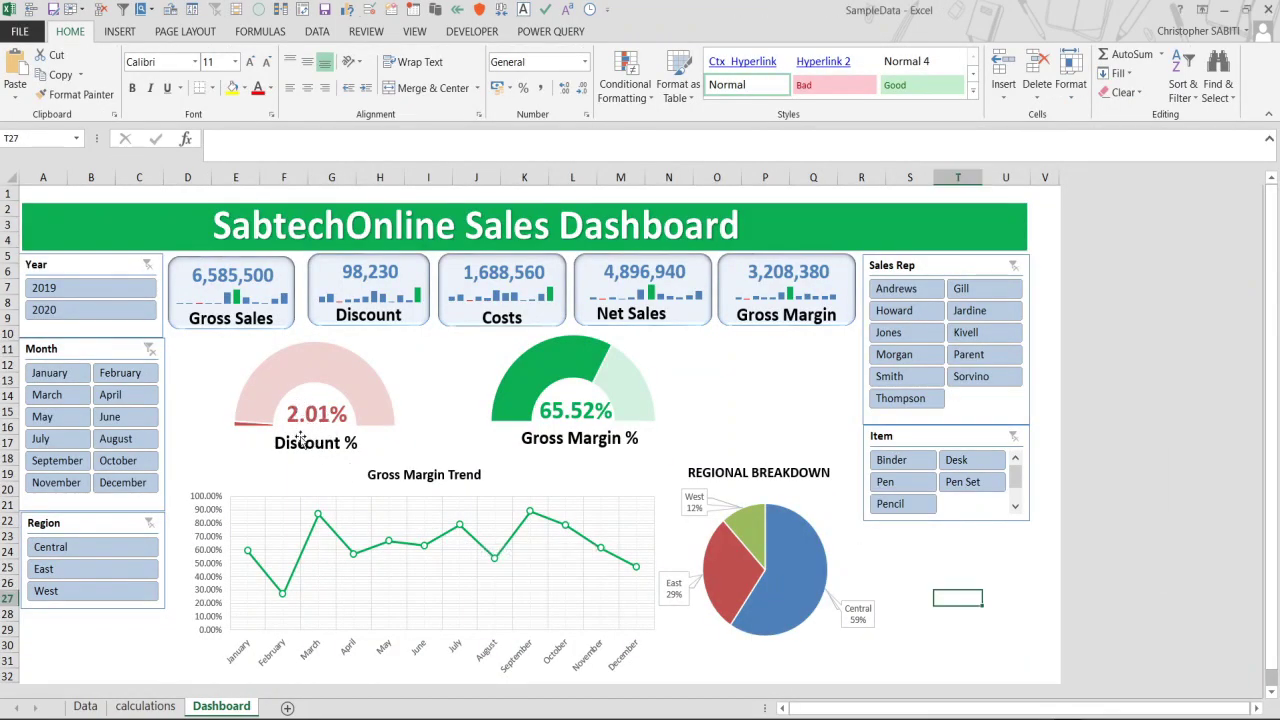
Return to the tutorial dashboard and paste a copy of the Gross Sales card's label into the Discount % doughnut chart.
key(alt+Tab)
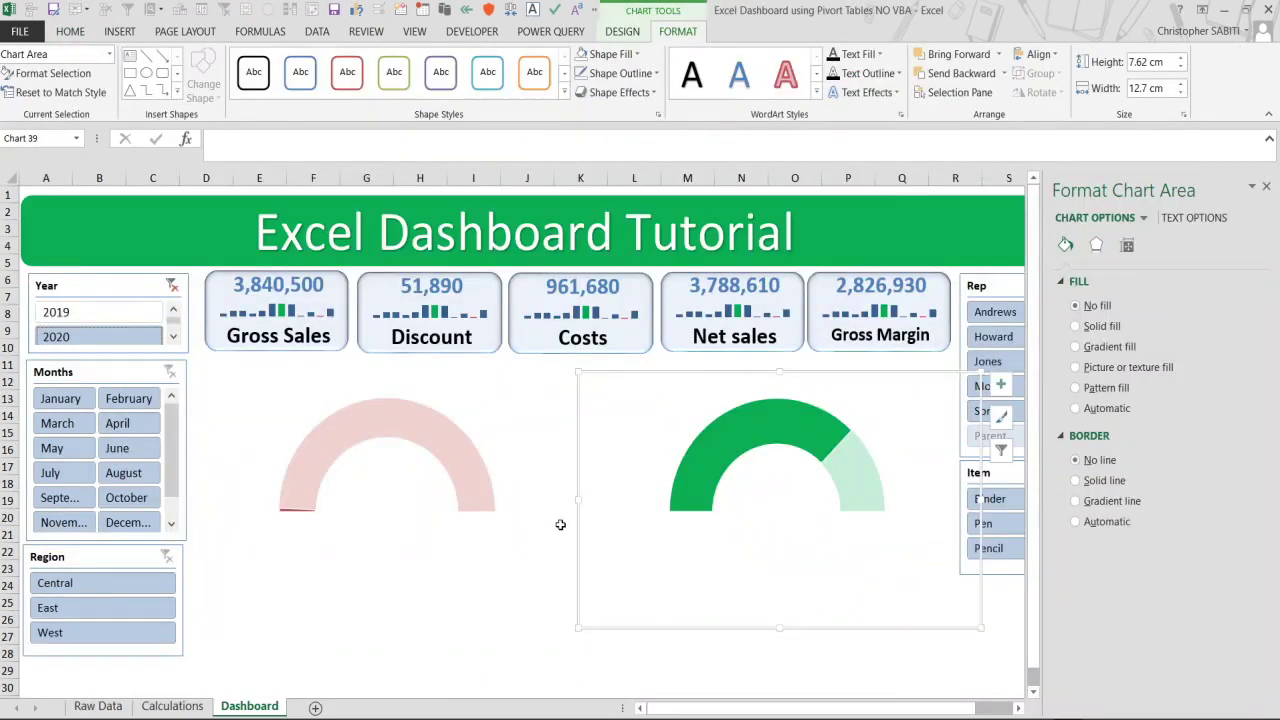
click(298, 340)
click(297, 340)
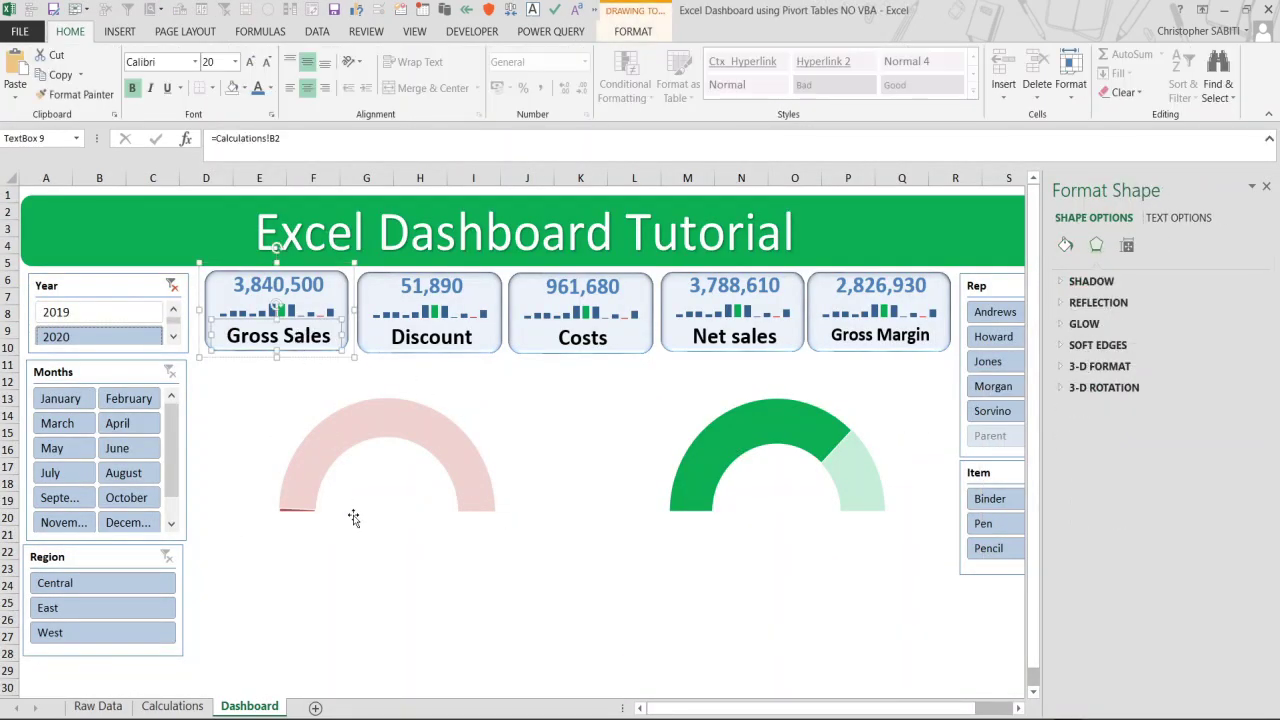
click(378, 558)
key(ctrl+v)
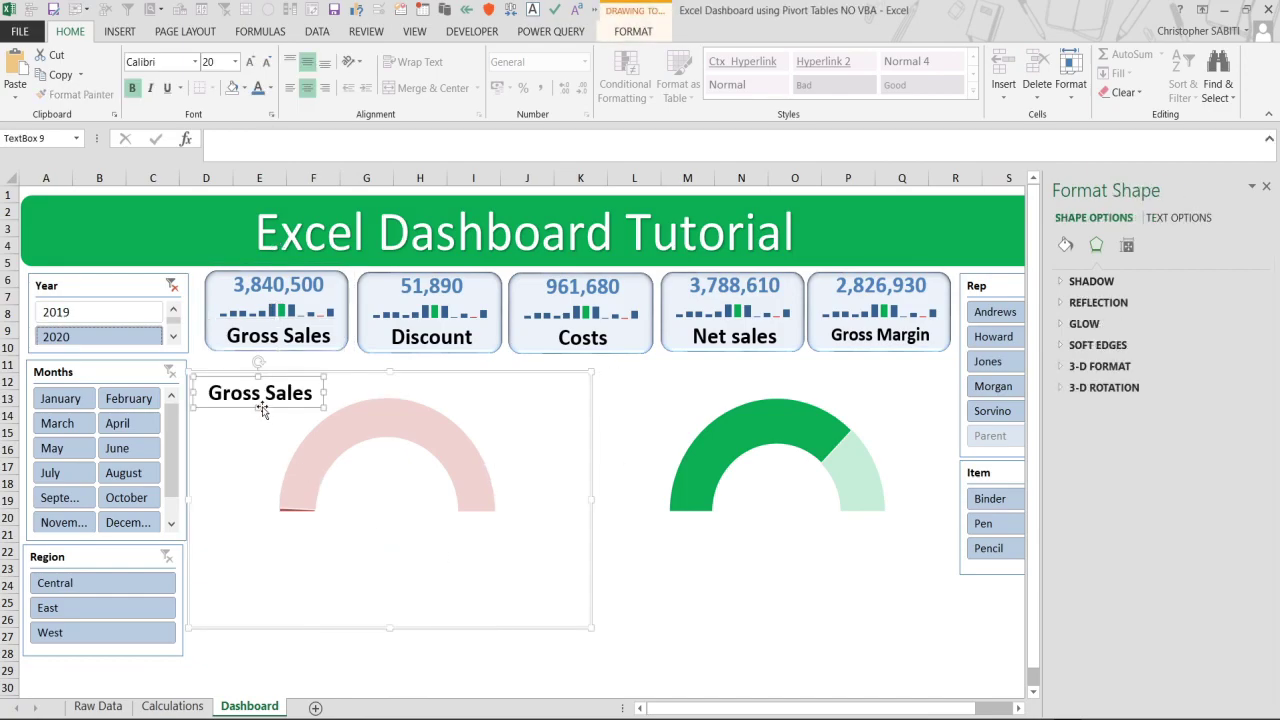
Move the pasted Gross Sales label so it sits centred just below the Discount % half-doughnut.
triple_click(263, 396)
drag(284, 385, 403, 516)
triple_click(393, 537)
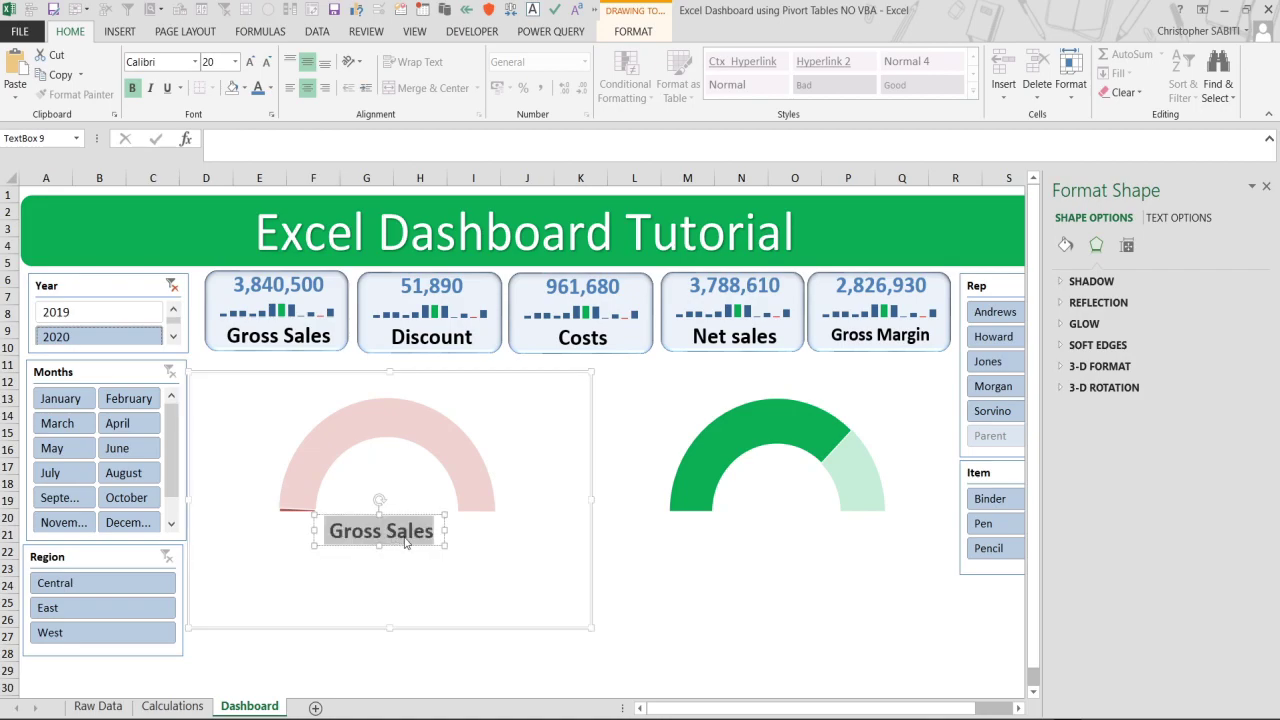
click(425, 515)
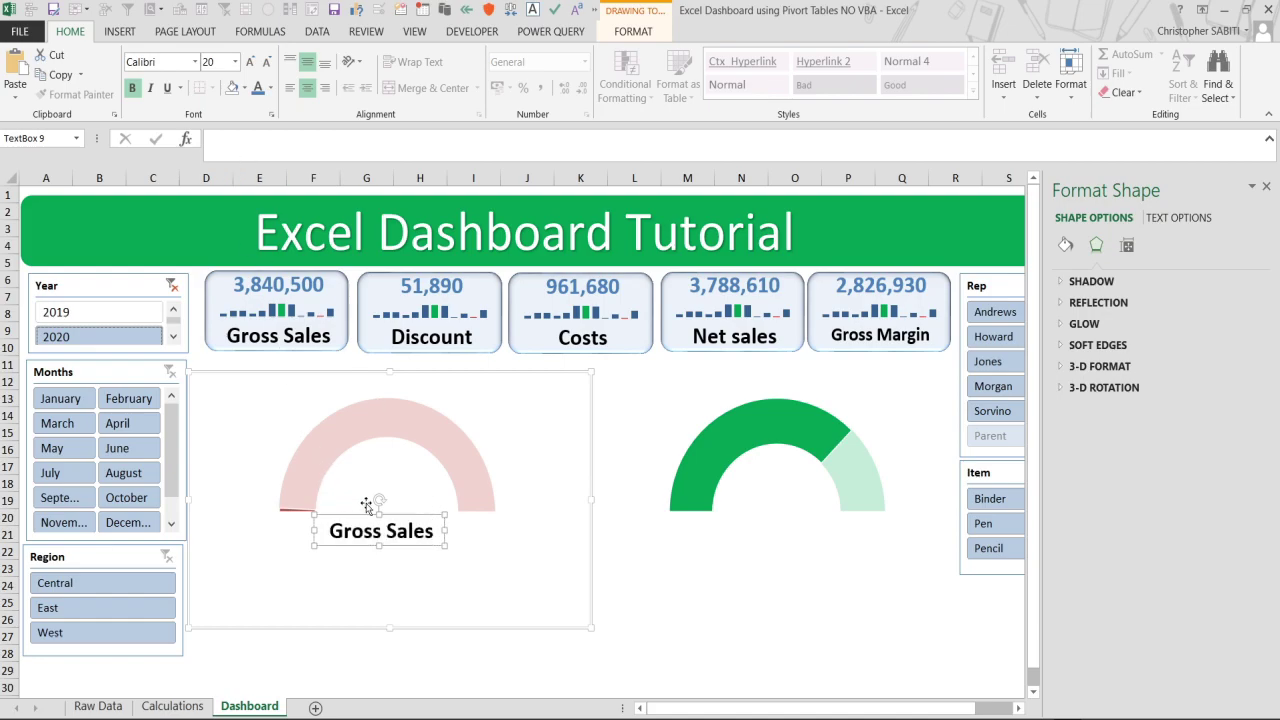
Clear the pasted label's text and link the text box to the Discount % heading with =Calculations!$J$2.
triple_click(420, 537)
key(BackSpace)
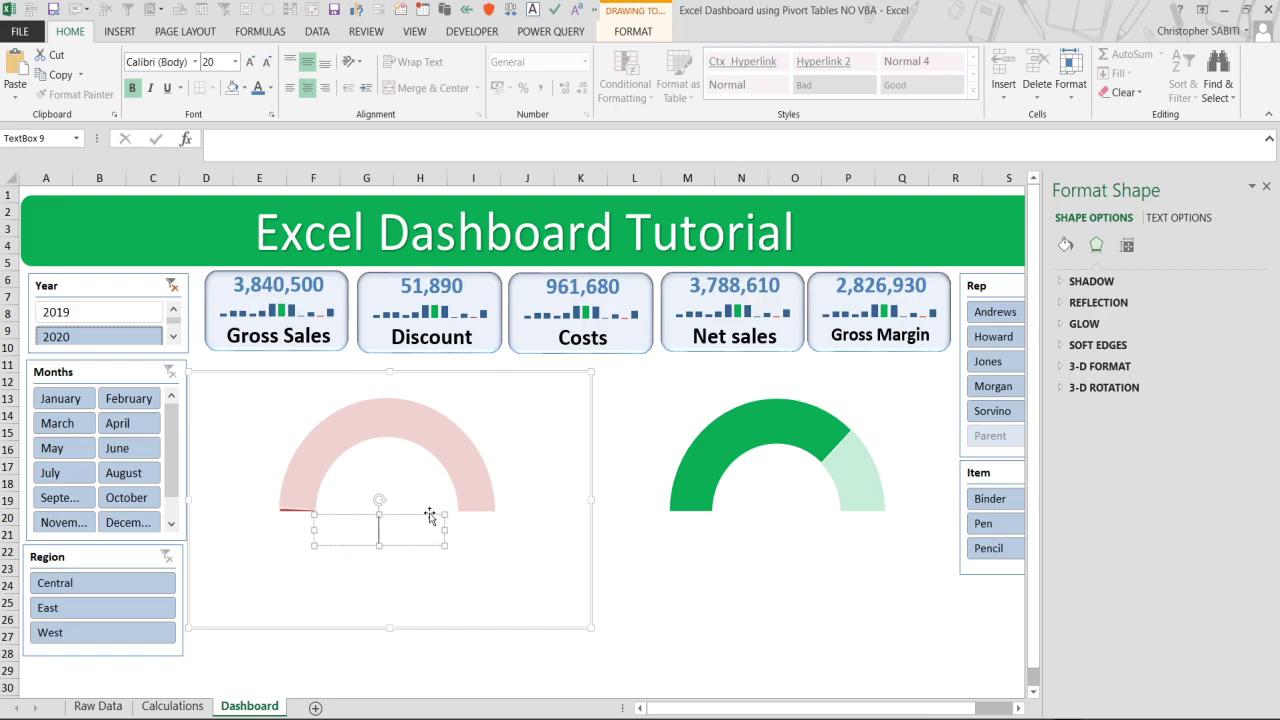
click(242, 137)
text(=)
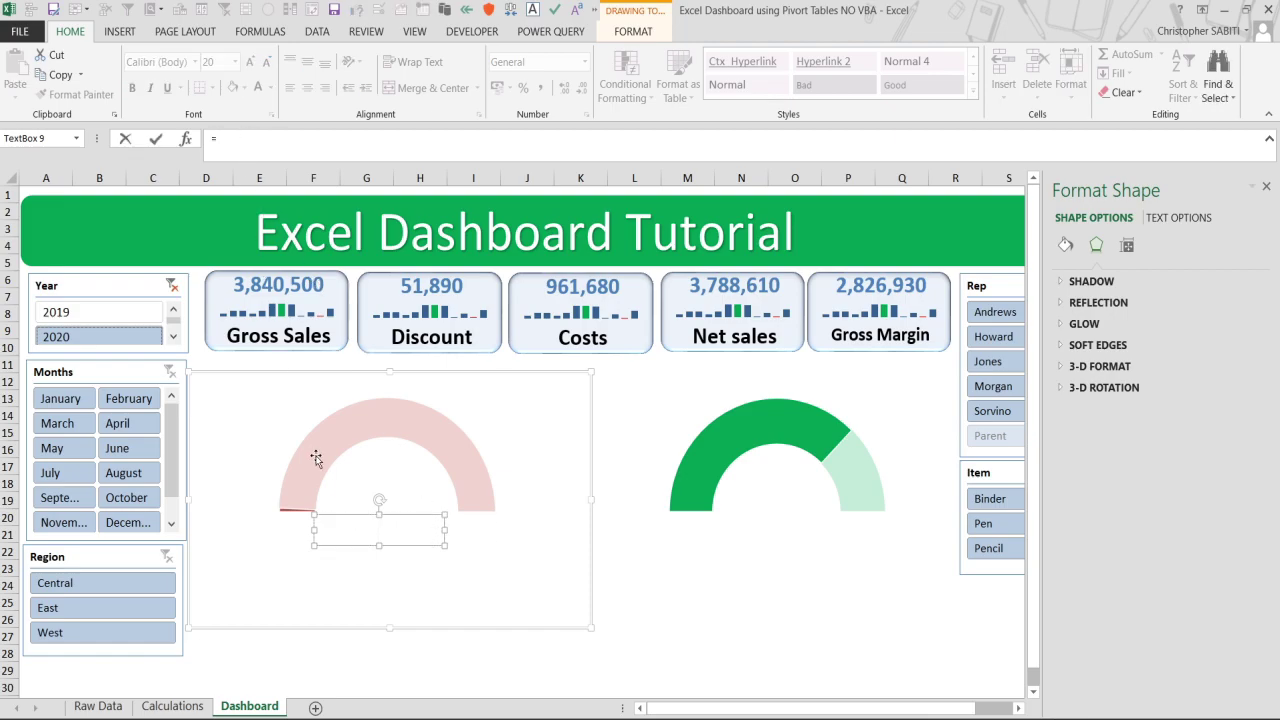
click(172, 706)
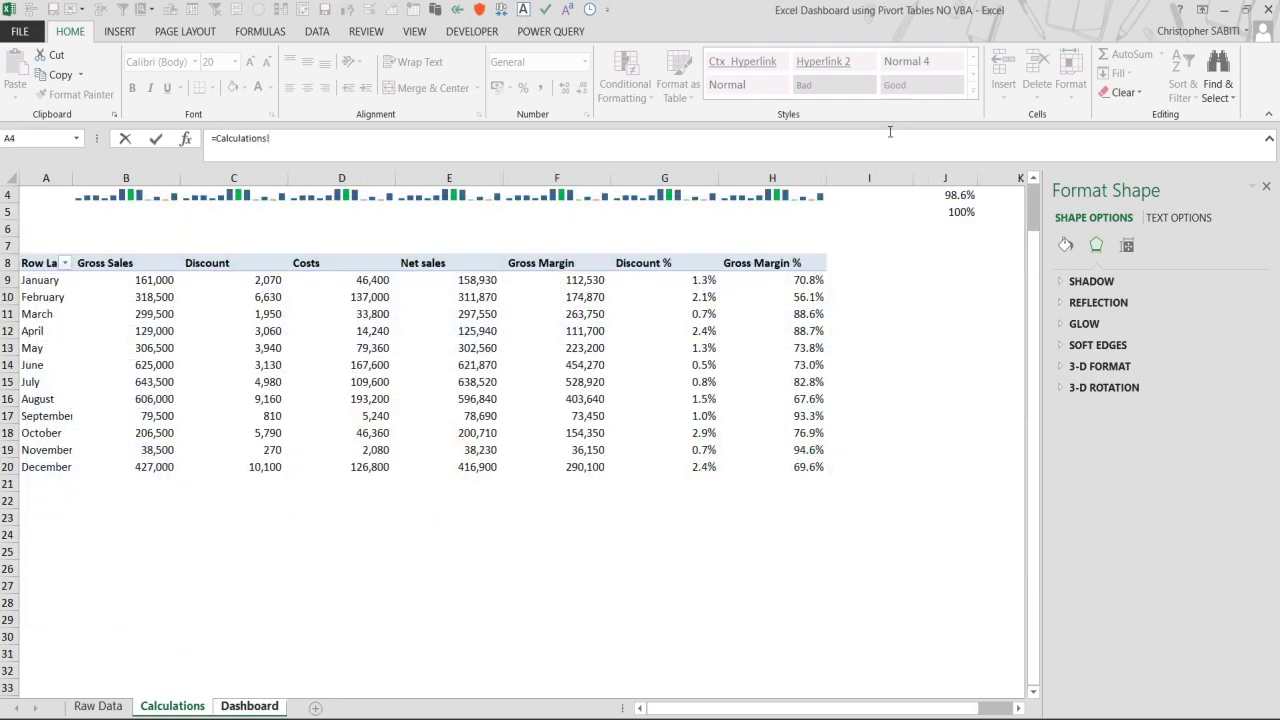
scroll(916, 250, up, 1)
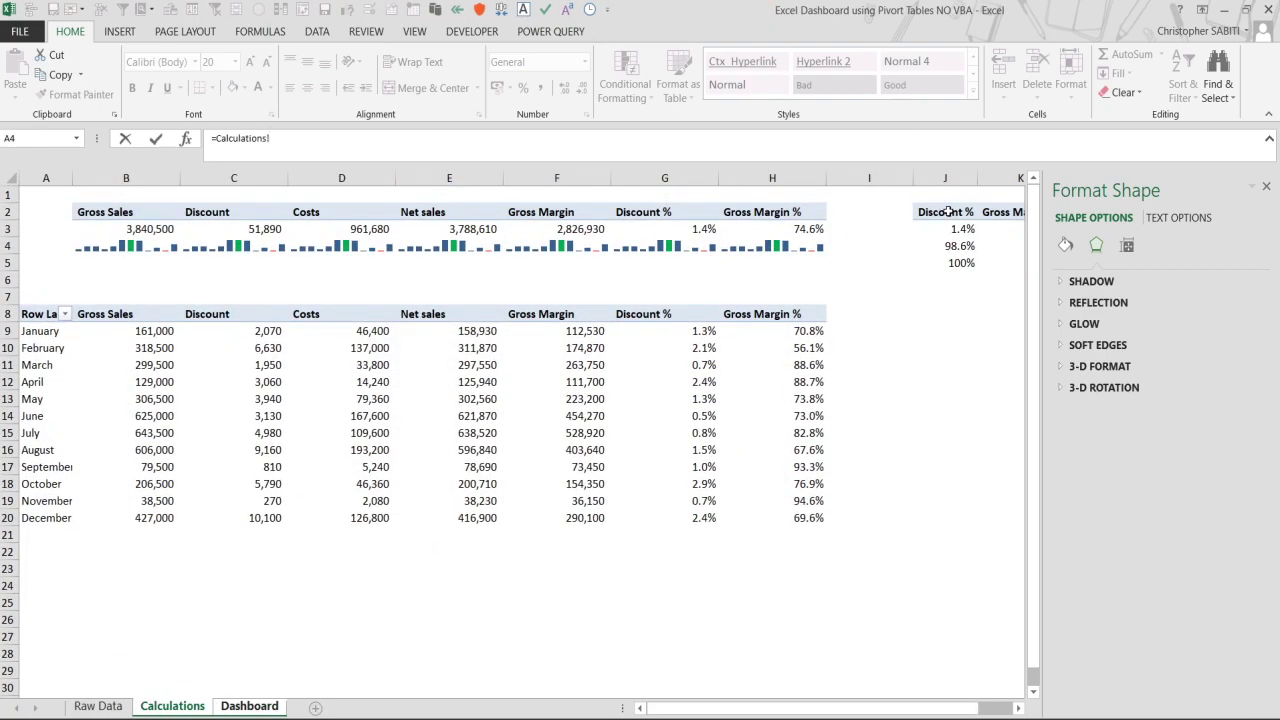
click(948, 212)
key(Return)
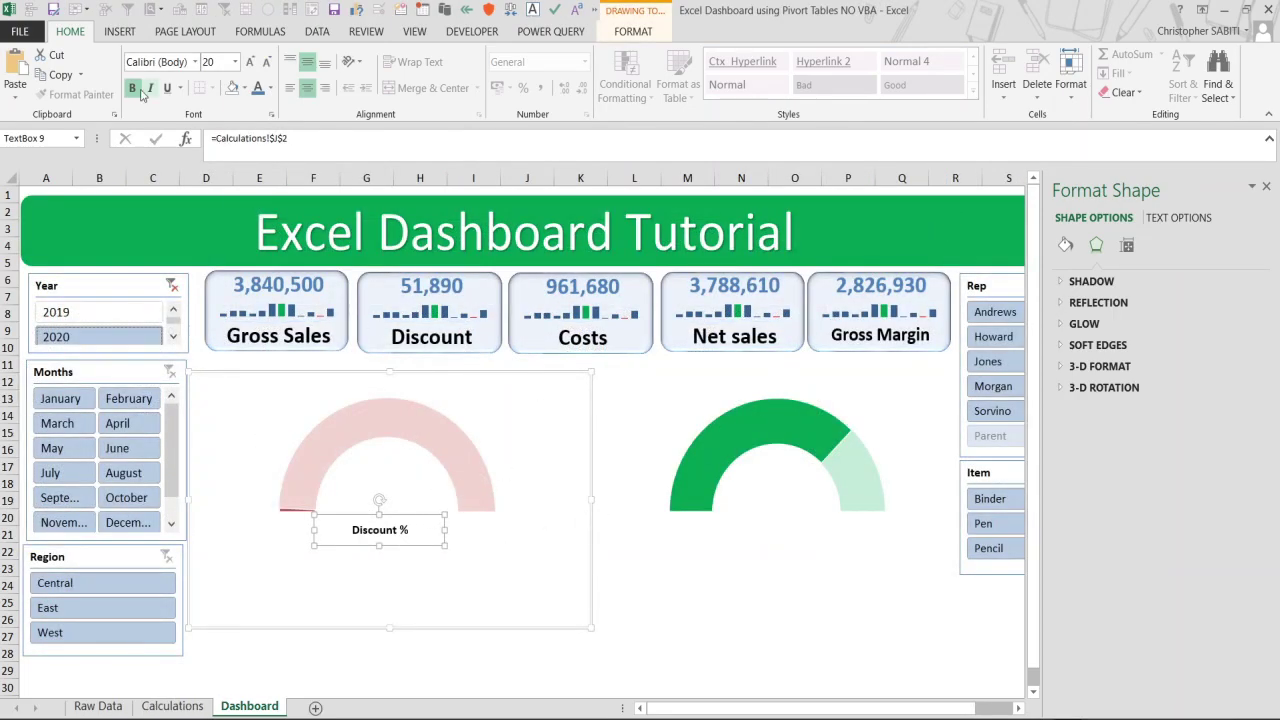
Set the font size of the Discount % label below the gauge to 18.
click(229, 63)
key(Escape)
click(228, 62)
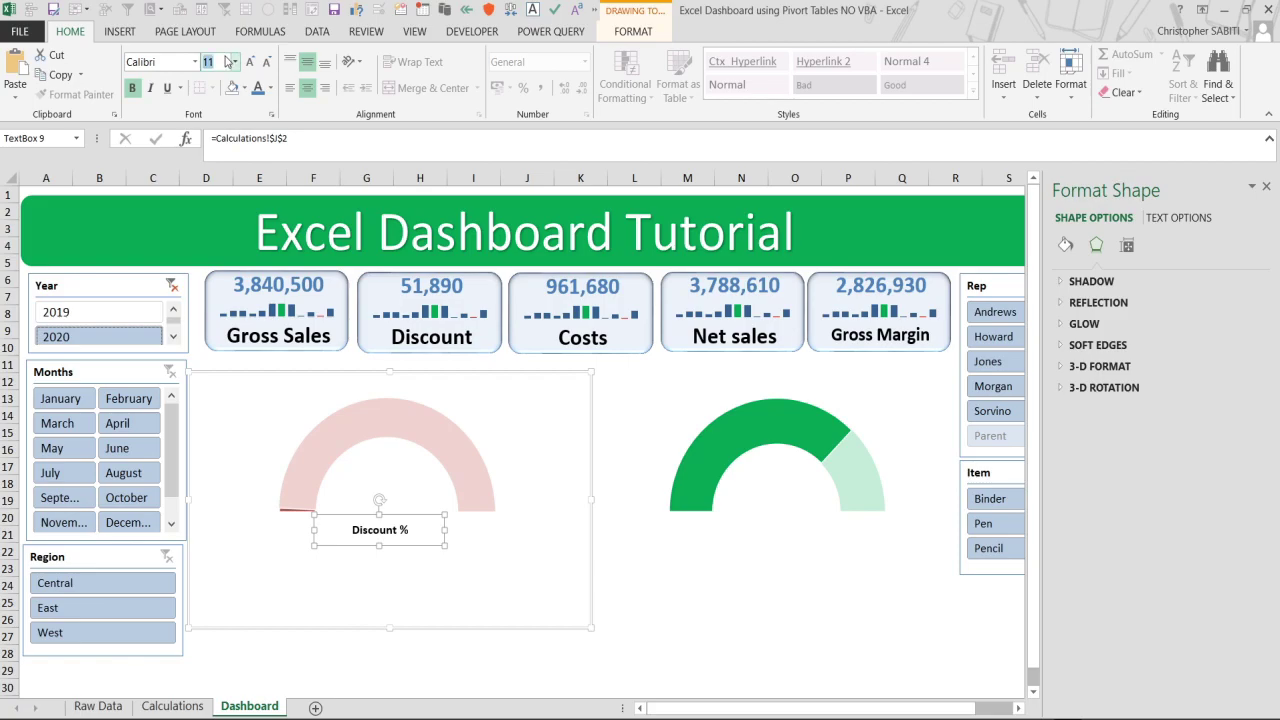
key(Return)
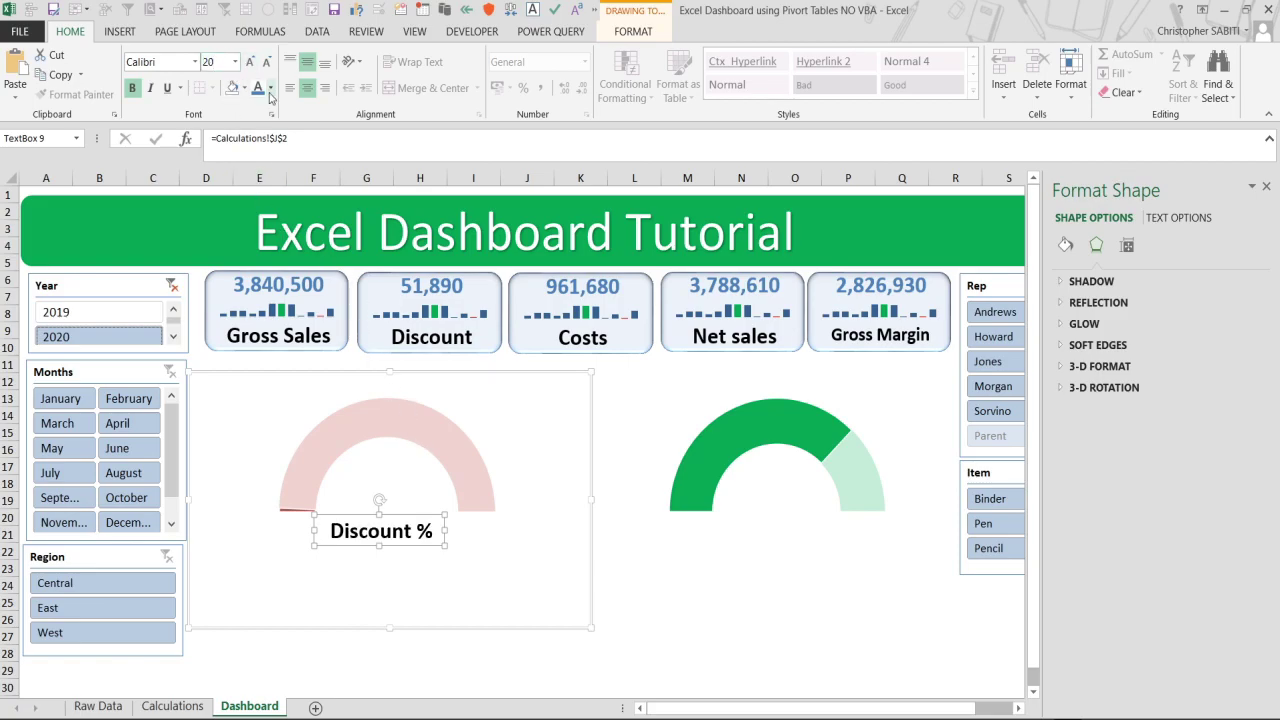
click(266, 61)
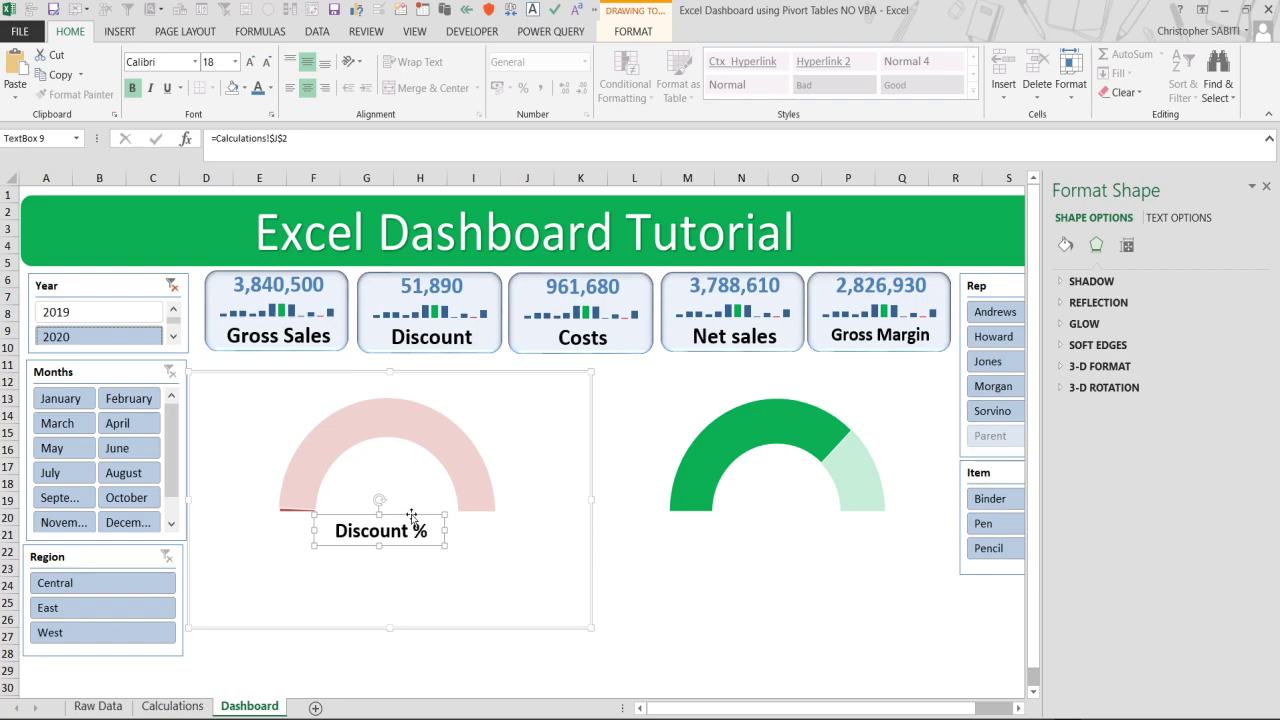
Duplicate the Discount % label and position the copy beside the original inside the Discount % doughnut chart.
key(ctrl+c)
key(ctrl+v)
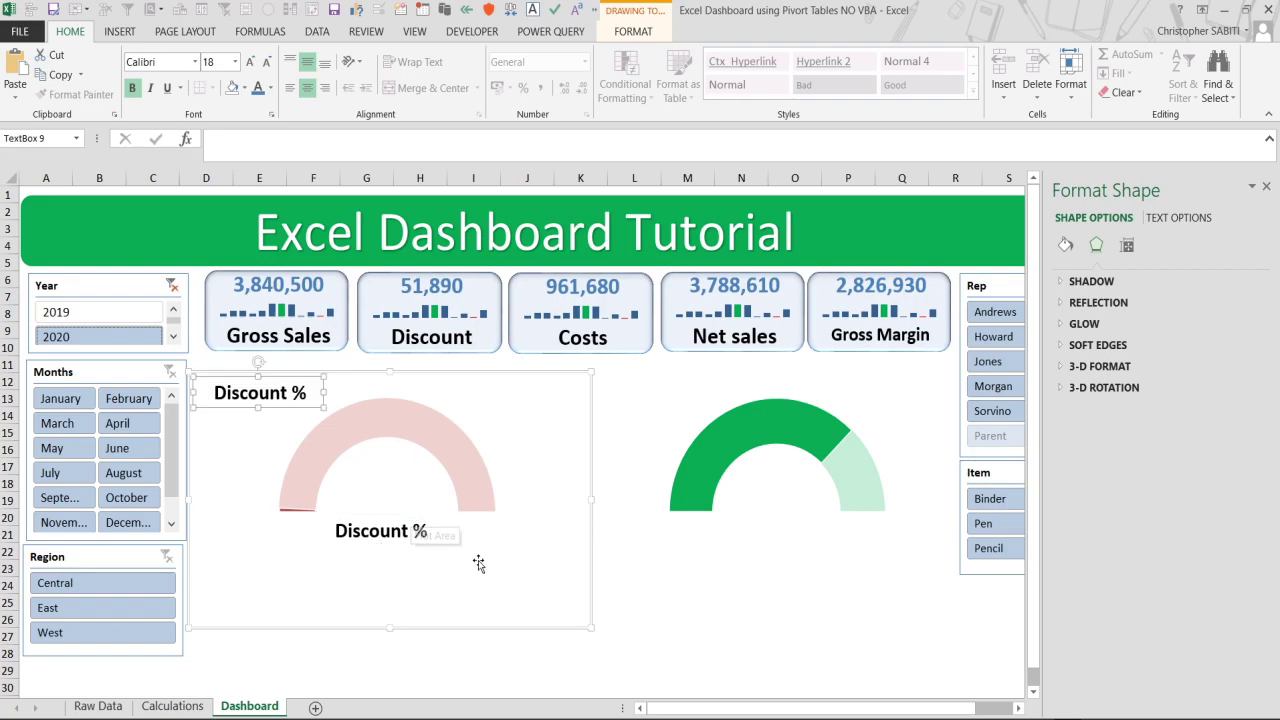
drag(278, 408, 603, 516)
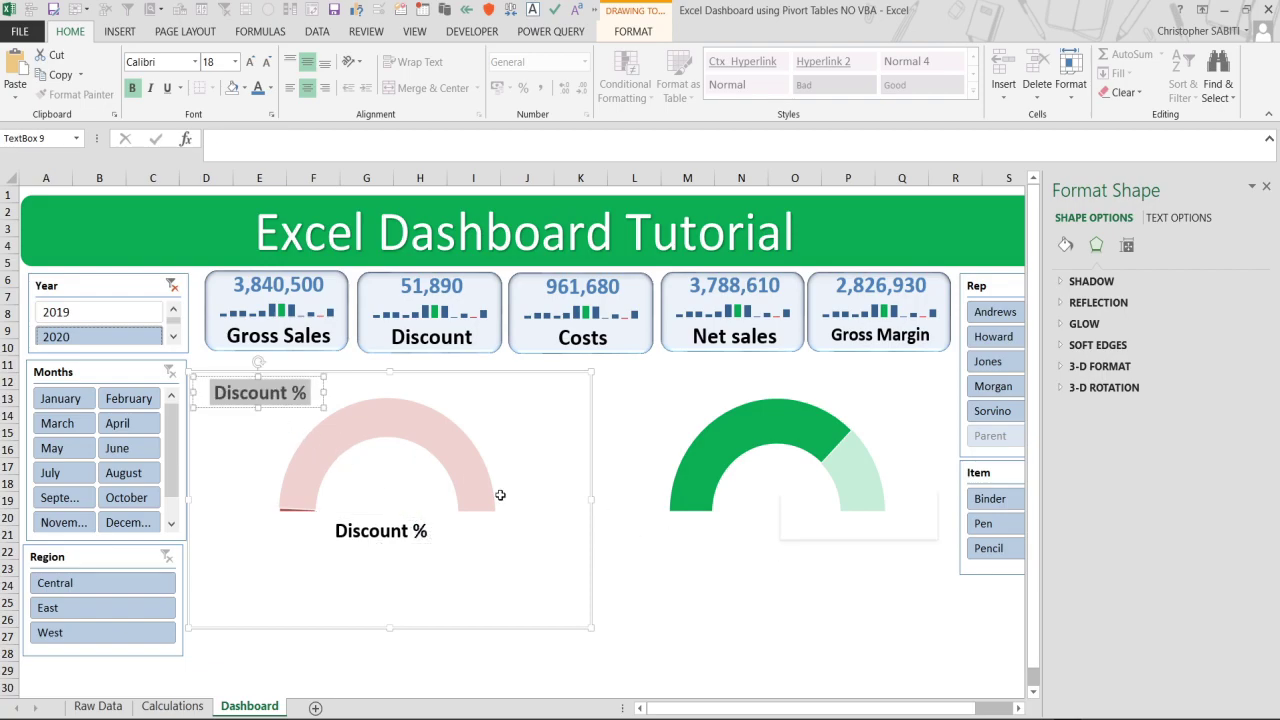
click(322, 402)
drag(322, 397, 527, 545)
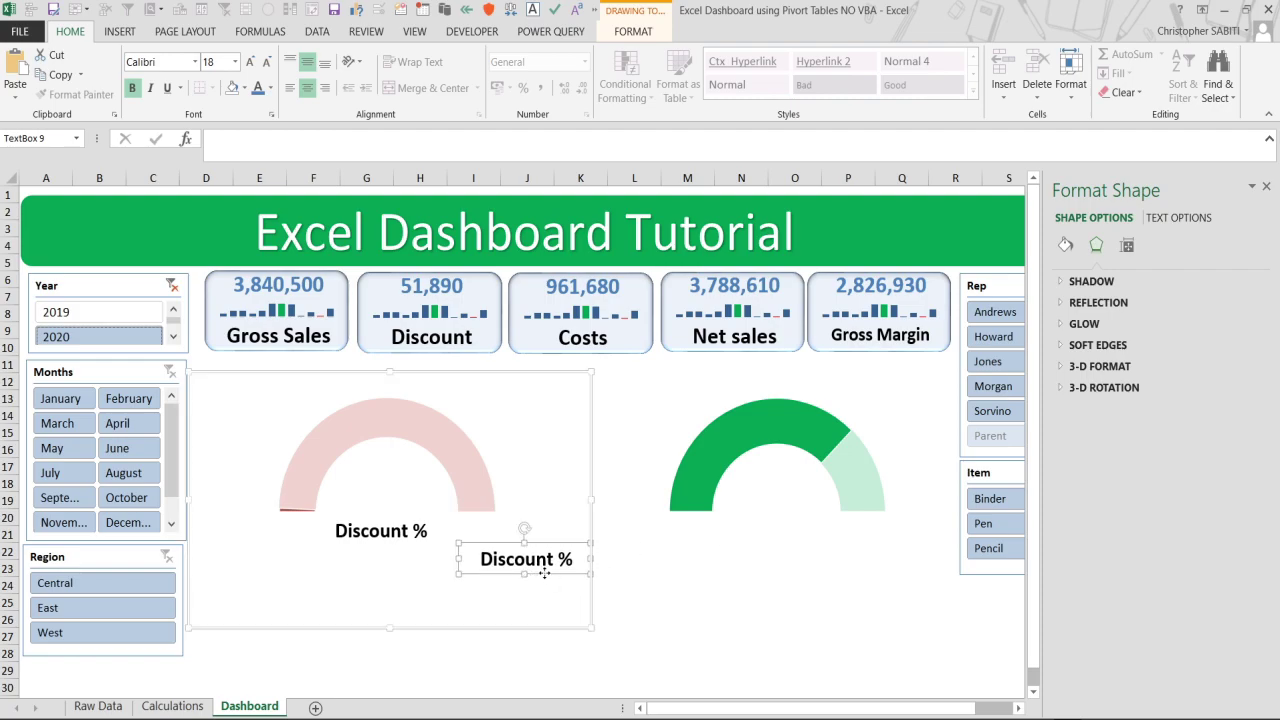
key(ctrl+z)
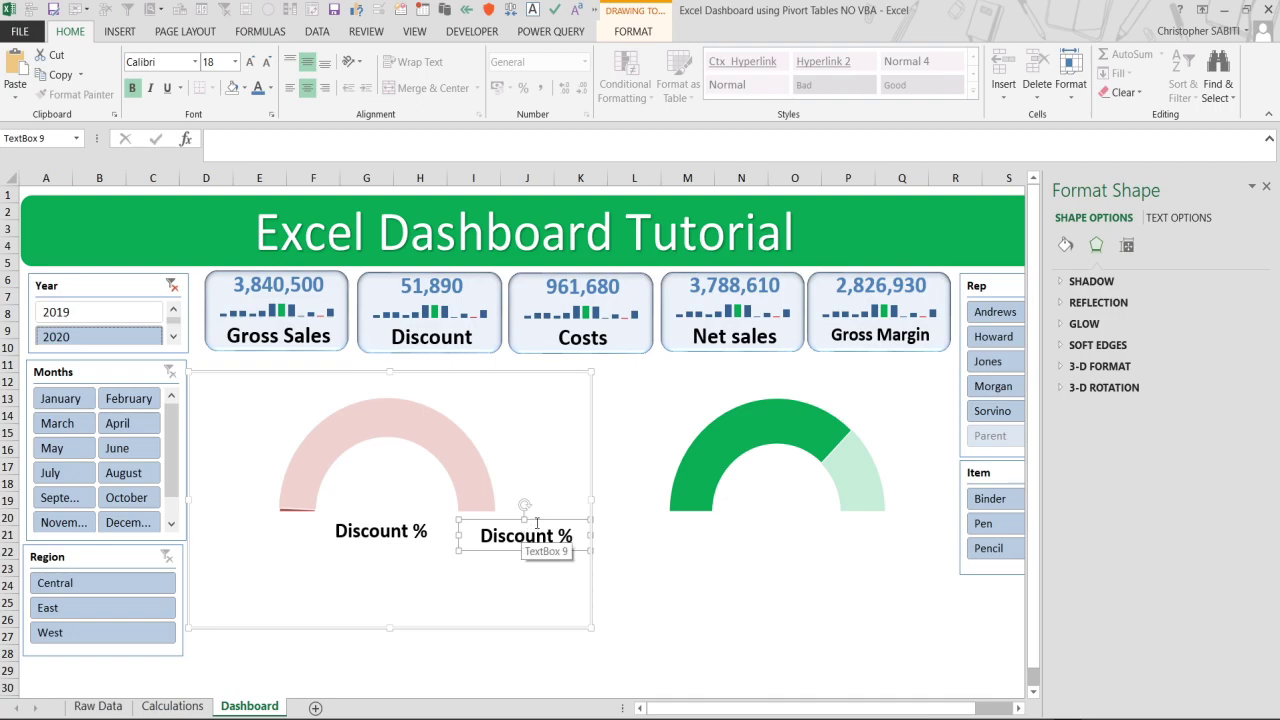
Cut the duplicate Discount % label, paste it into the Gross Margin % doughnut chart and centre it just below the gauge.
key(ctrl+x)
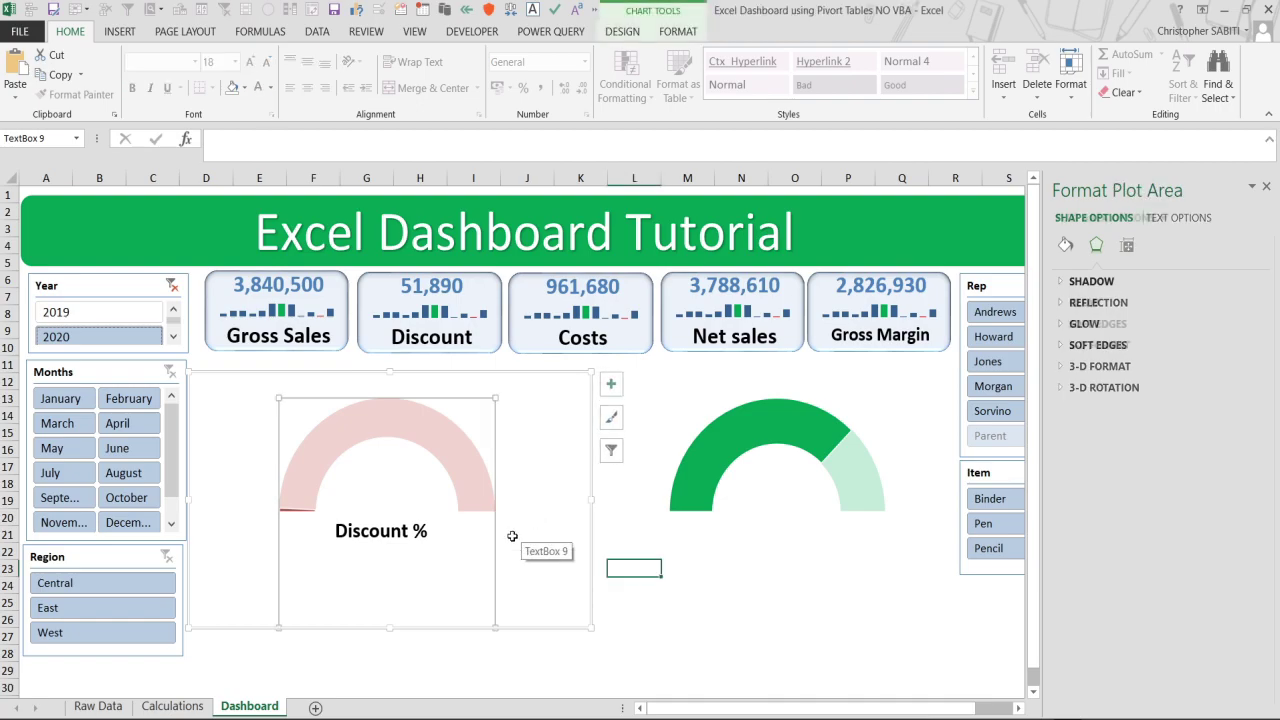
click(749, 565)
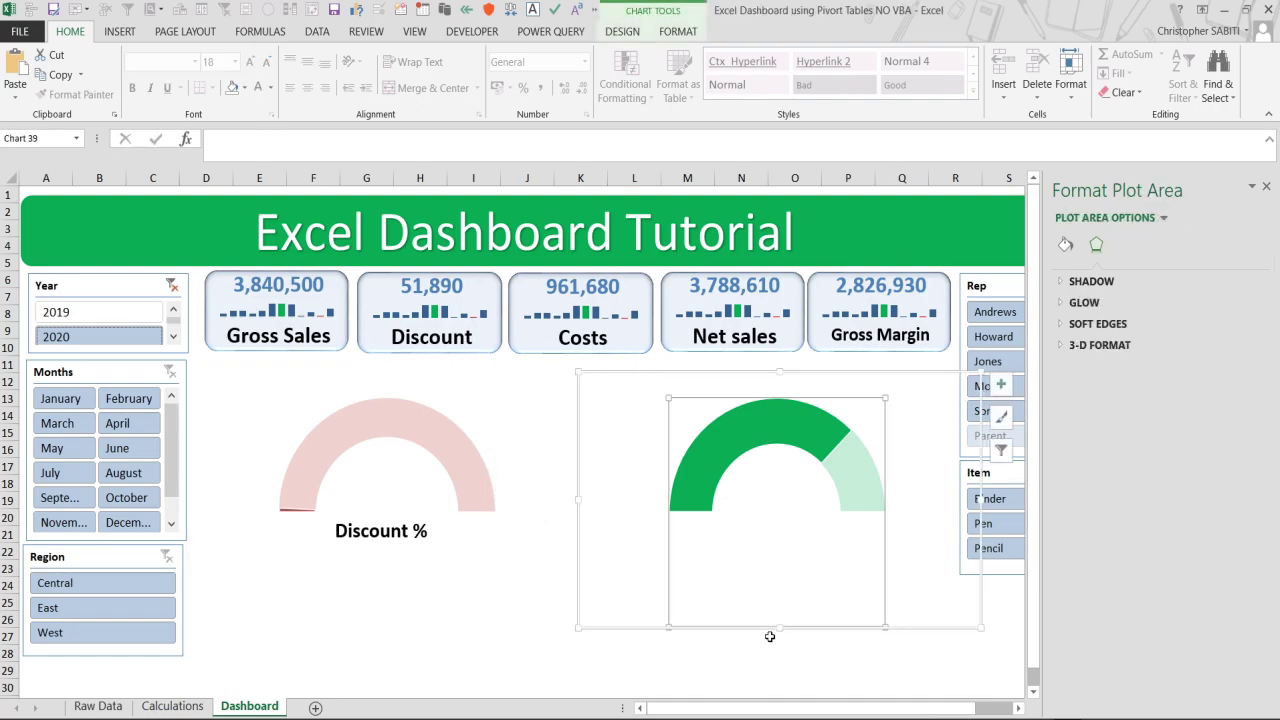
key(ctrl+v)
drag(659, 411, 785, 541)
Clear the pasted label's text and link the text box to the Gross Margin % heading with =Calculations!$K$2.
click(785, 541)
triple_click(795, 537)
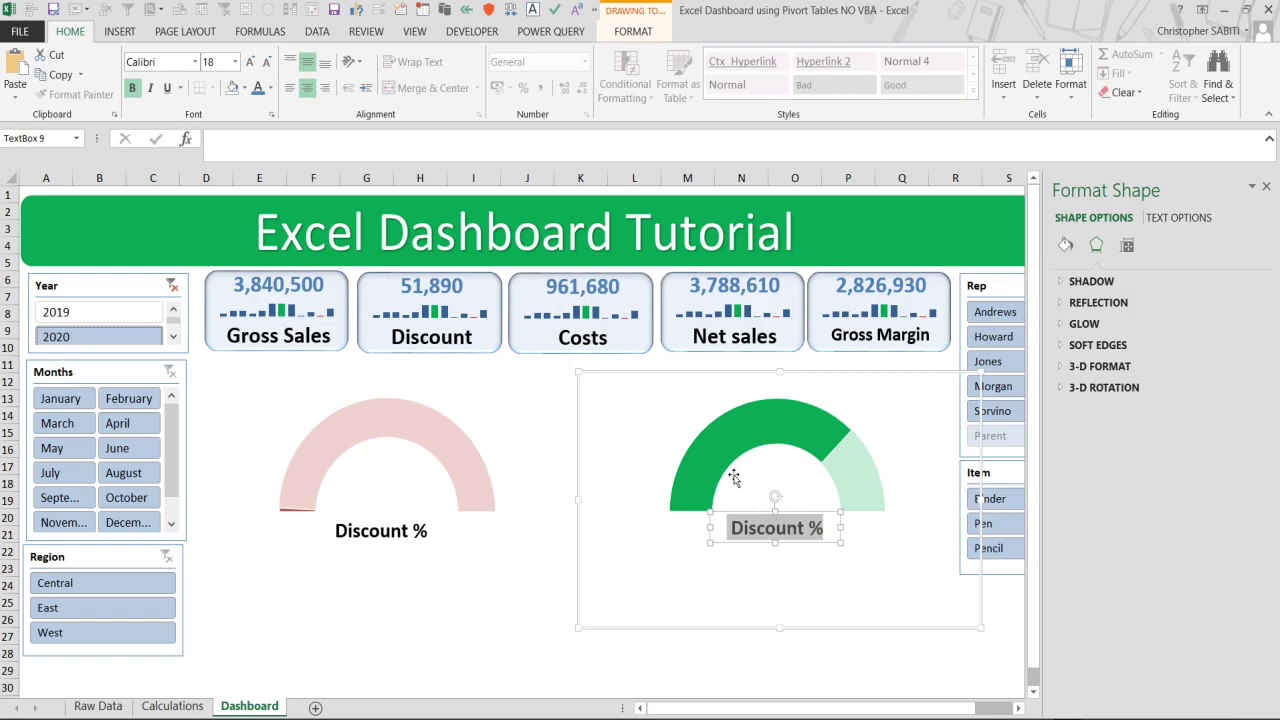
key(Delete)
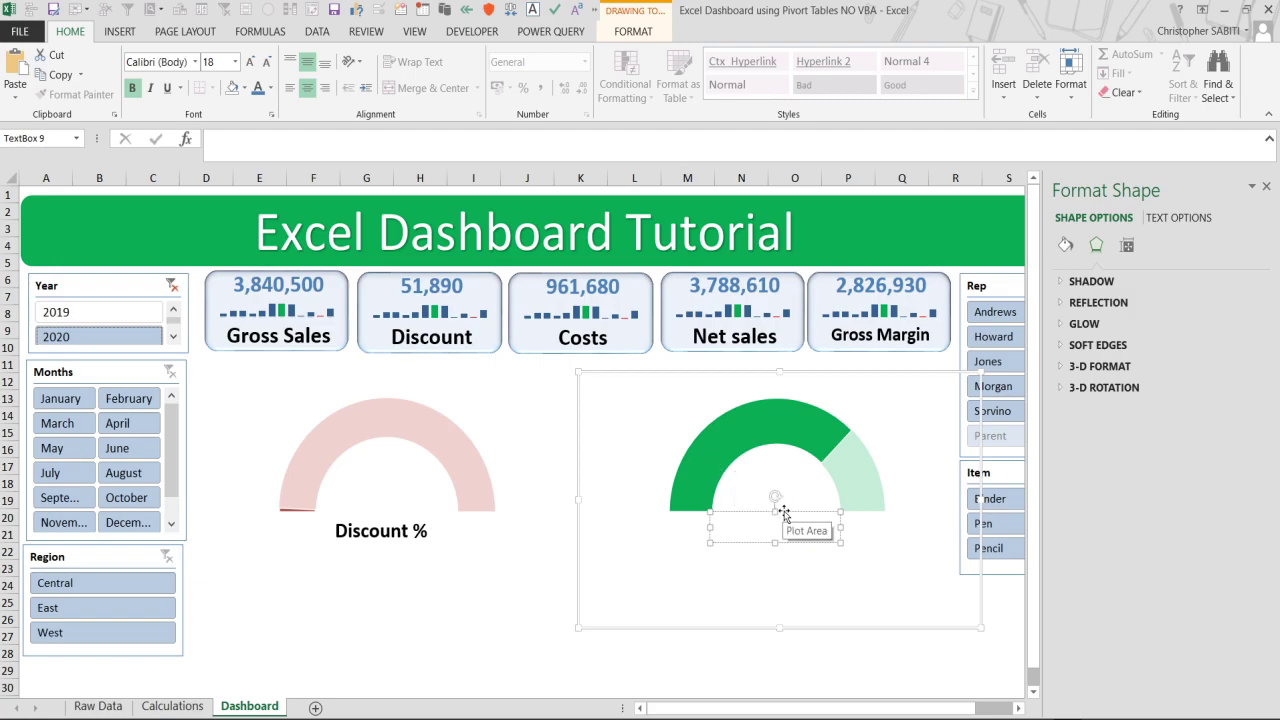
click(282, 143)
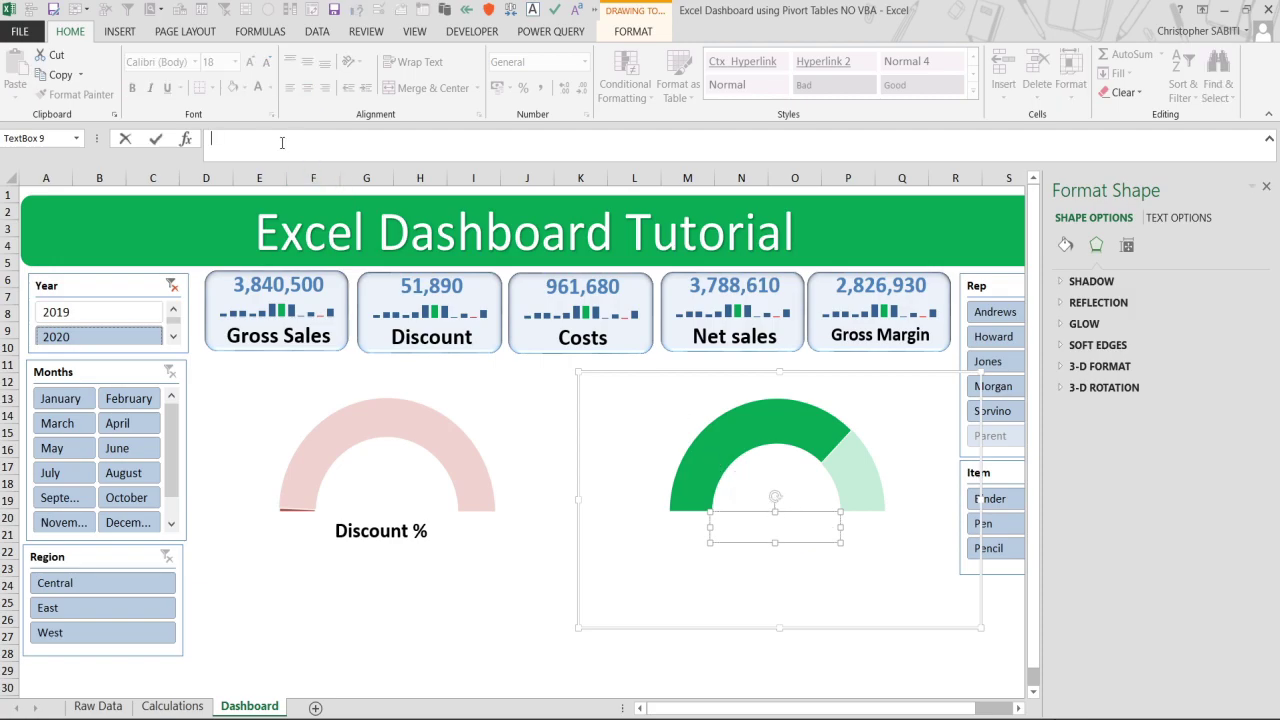
text(=)
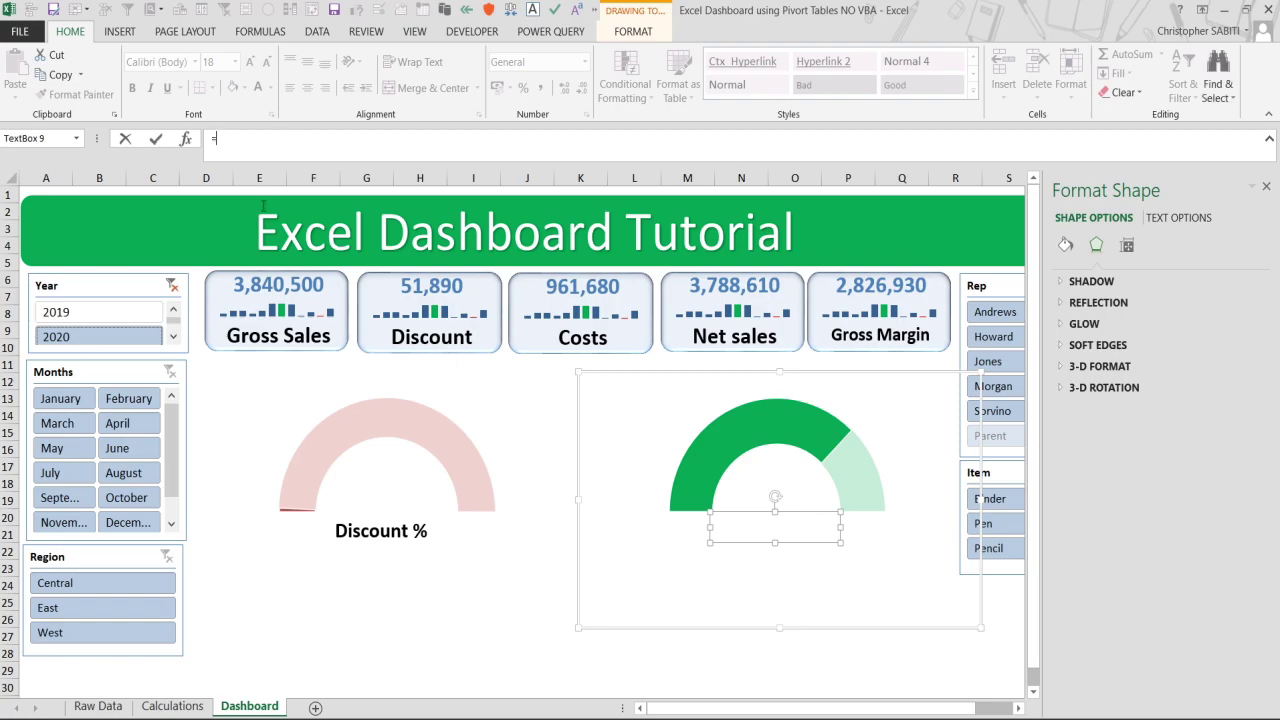
click(172, 706)
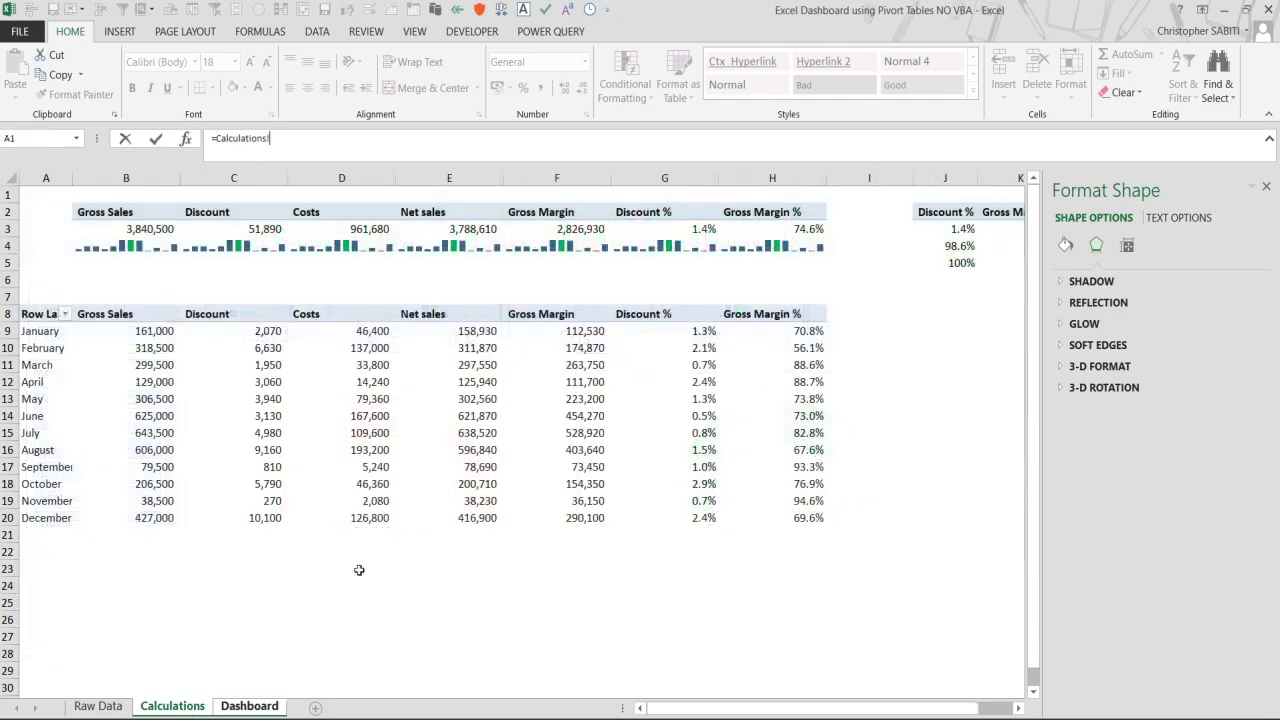
click(1267, 189)
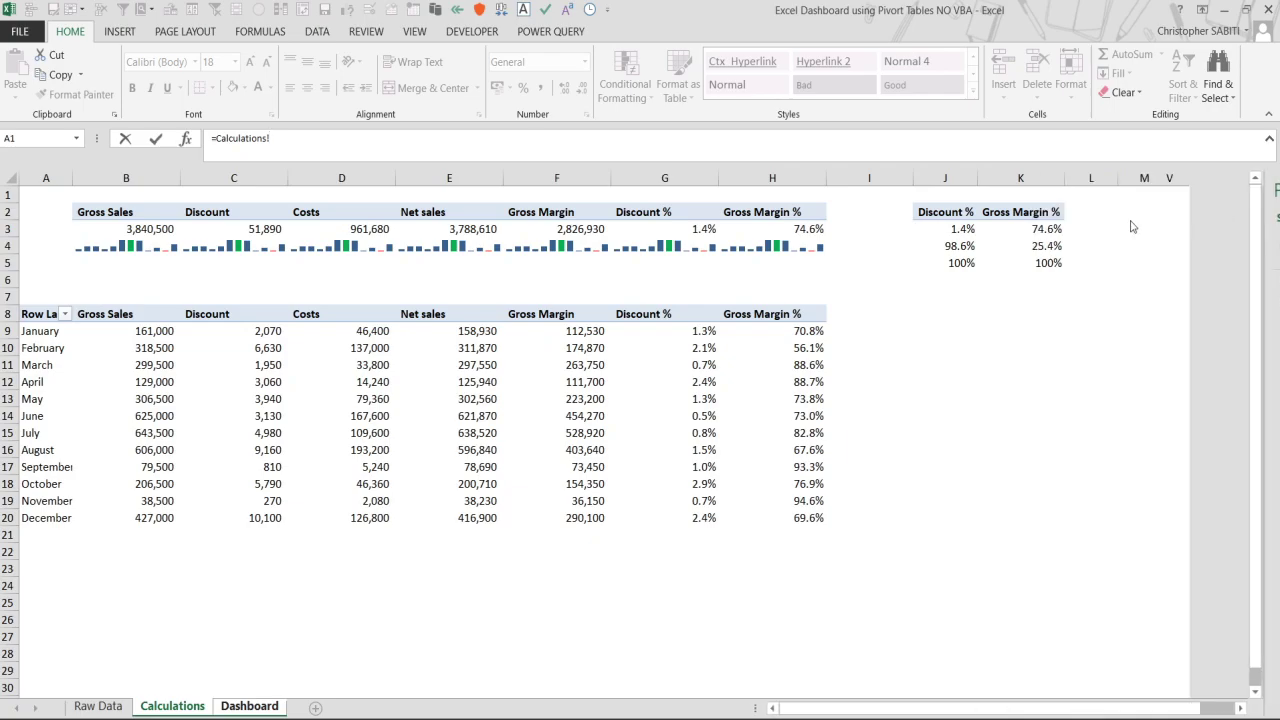
click(1052, 213)
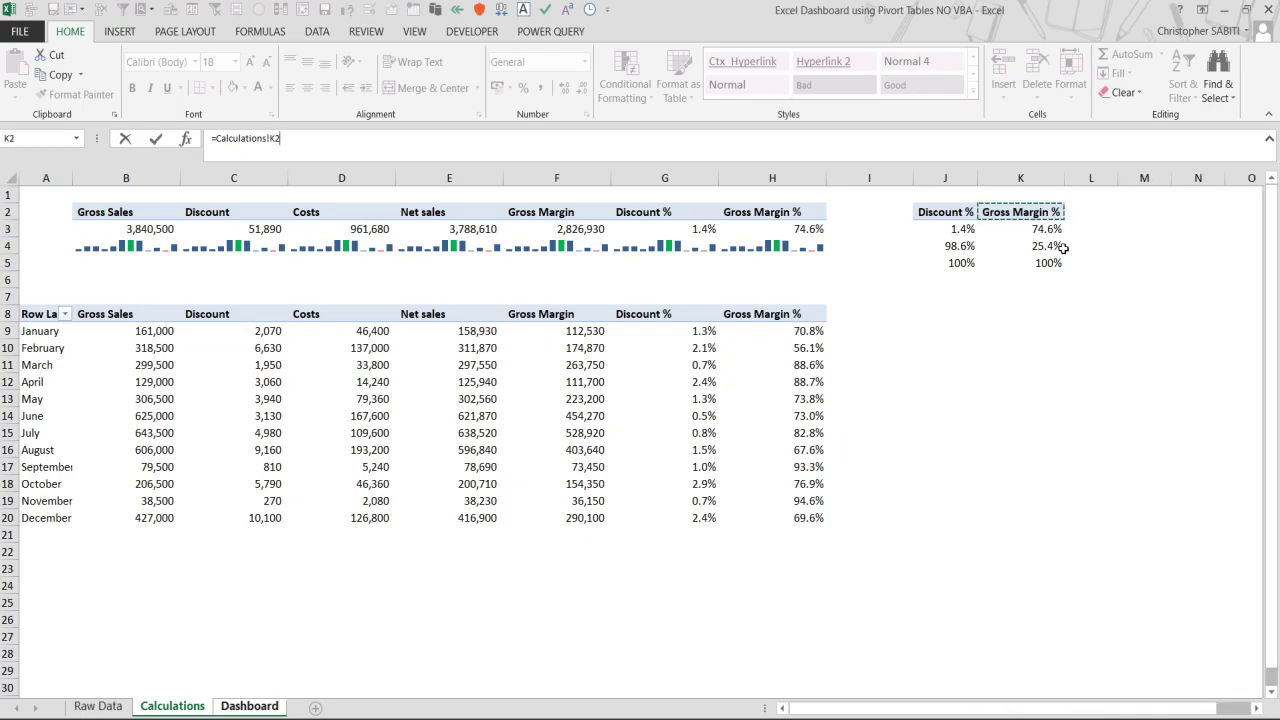
key(Return)
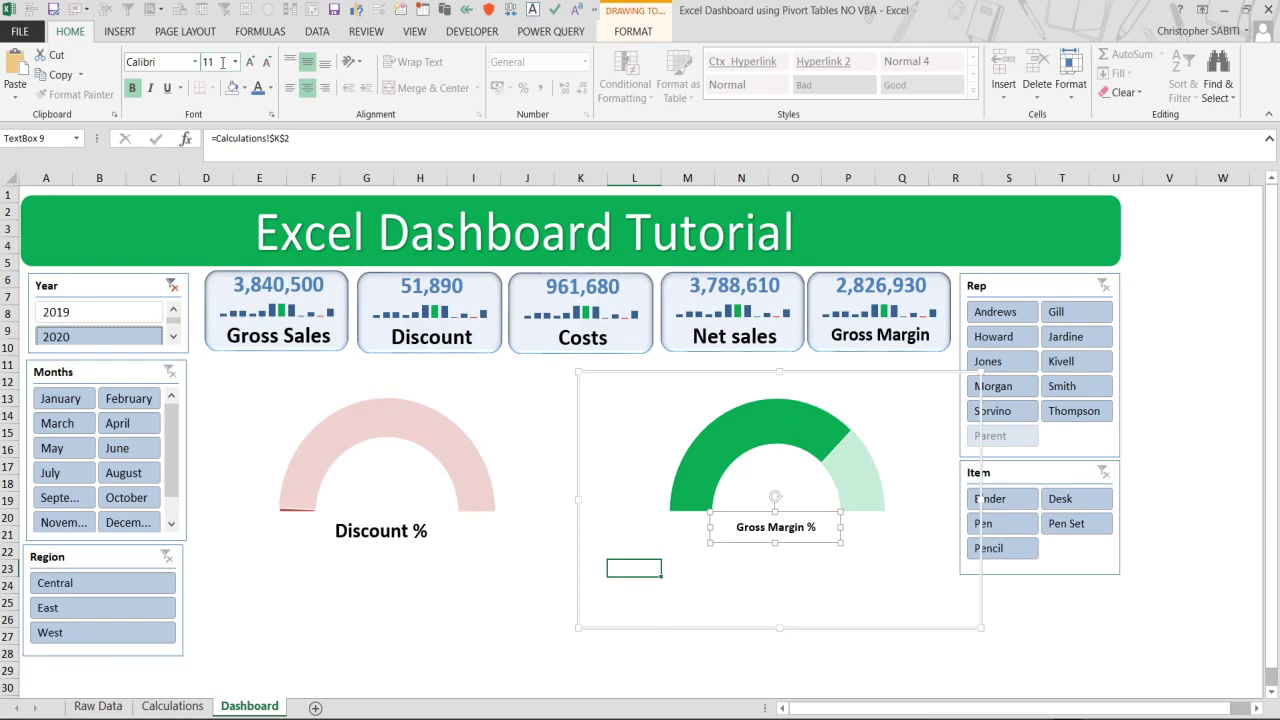
Turn off bold for the Gross Margin % label below the gauge and set its font size to 18.
click(131, 88)
click(222, 61)
text(18)
key(Return)
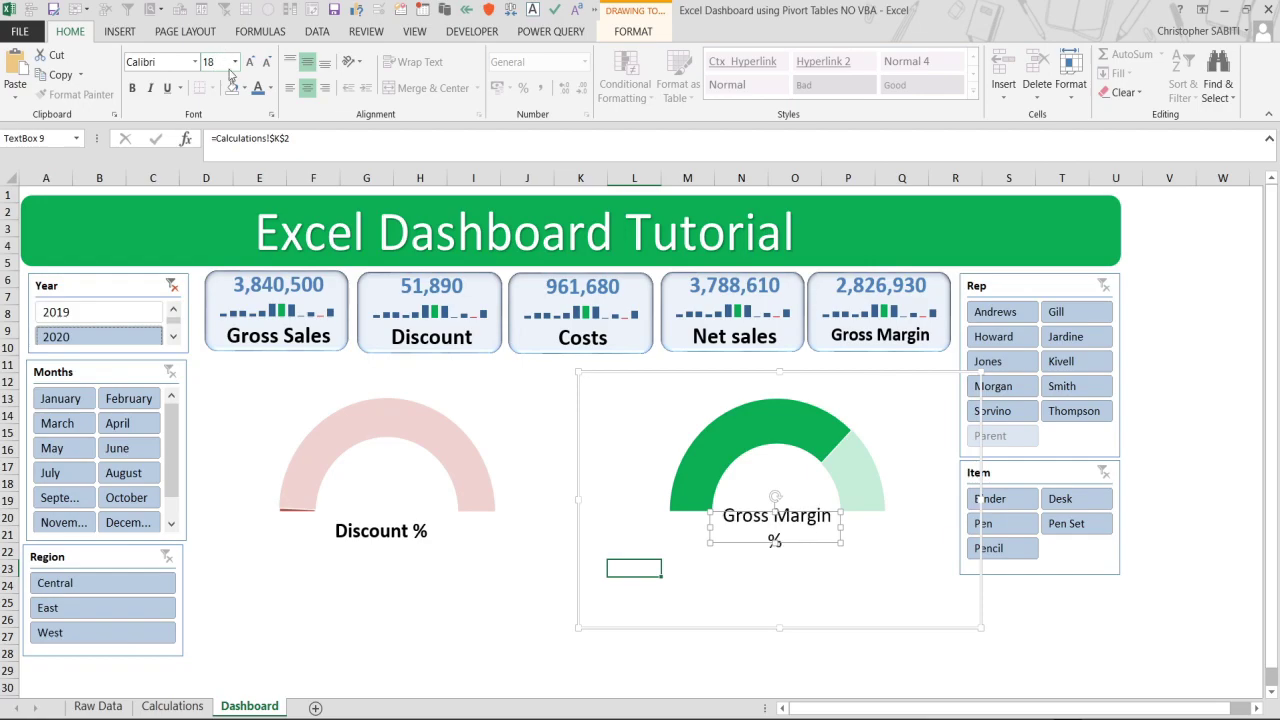
Make the Gross Margin % label bold again and reduce its font size to 14.
click(131, 88)
click(268, 63)
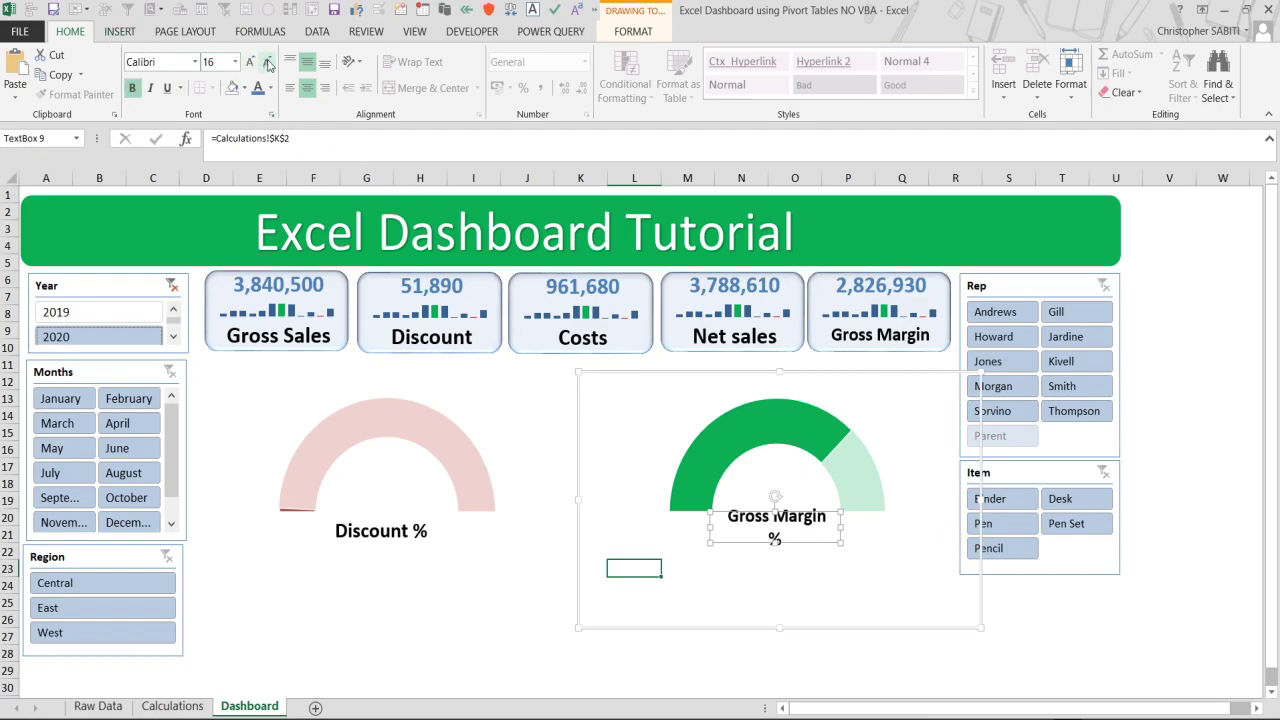
click(268, 63)
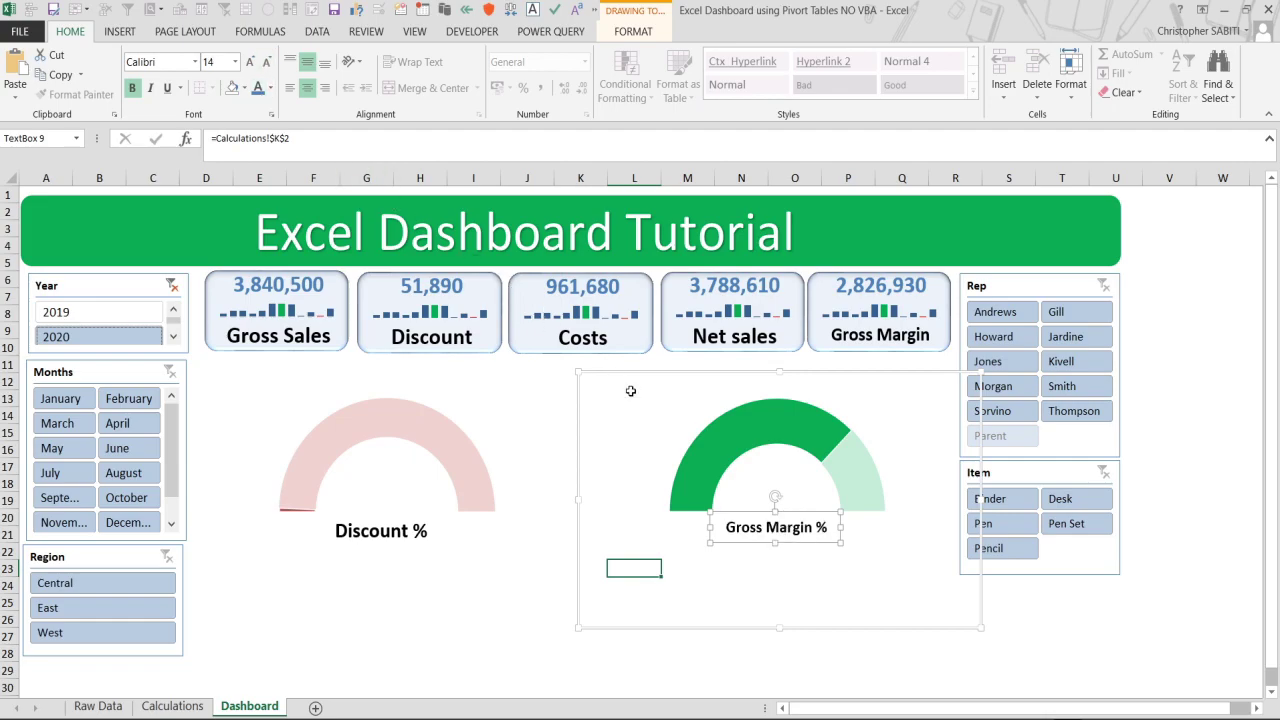
Enlarge the Gross Margin % label's text box slightly, raise its font size to 16 and deselect it.
drag(845, 548, 863, 559)
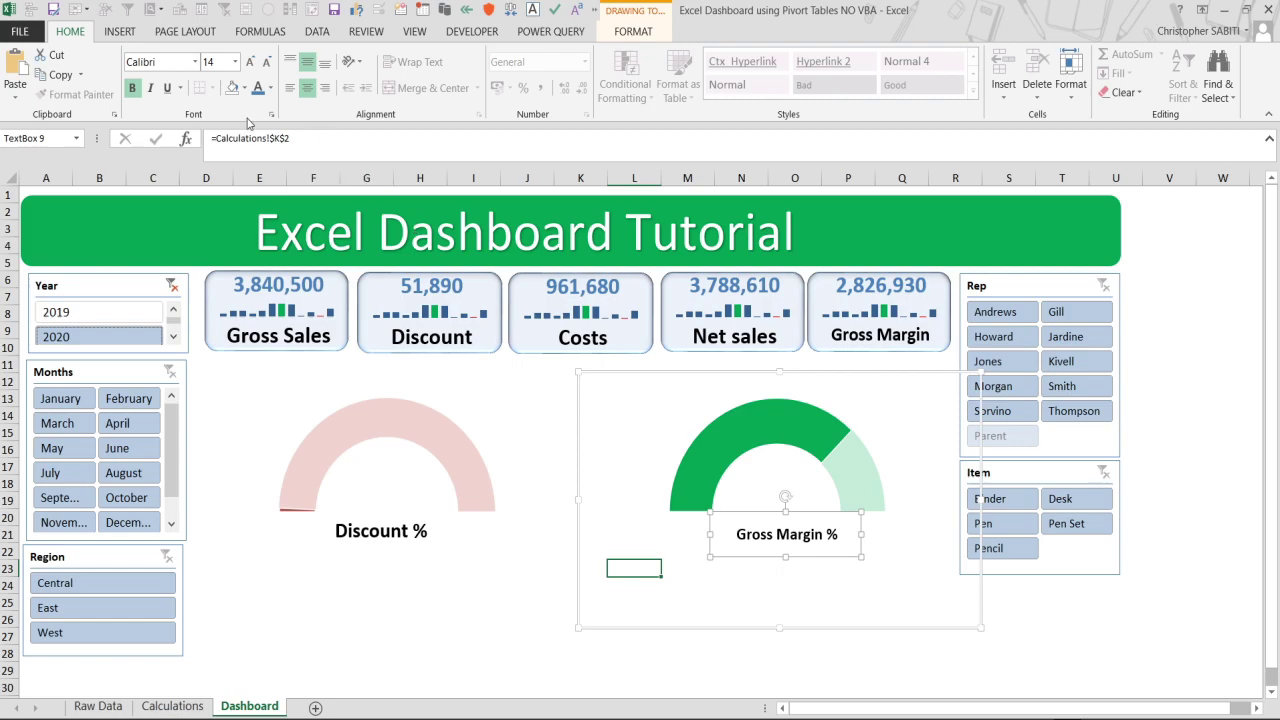
click(249, 63)
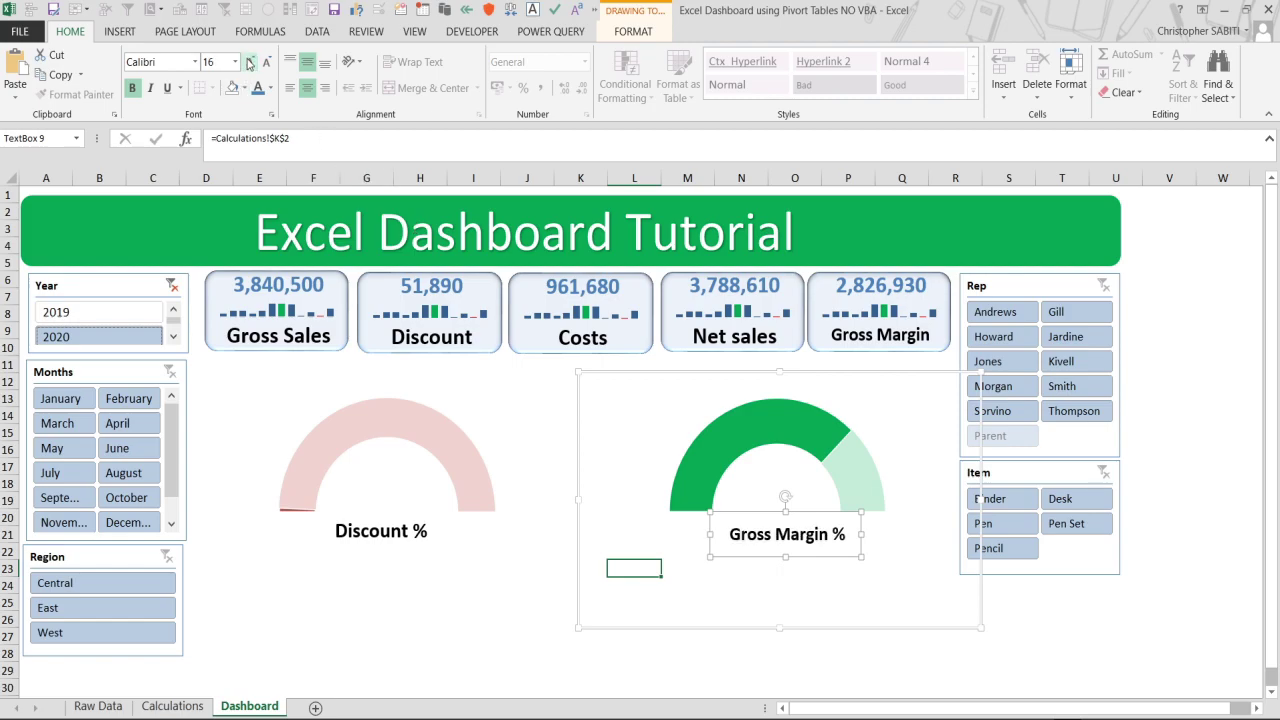
click(428, 623)
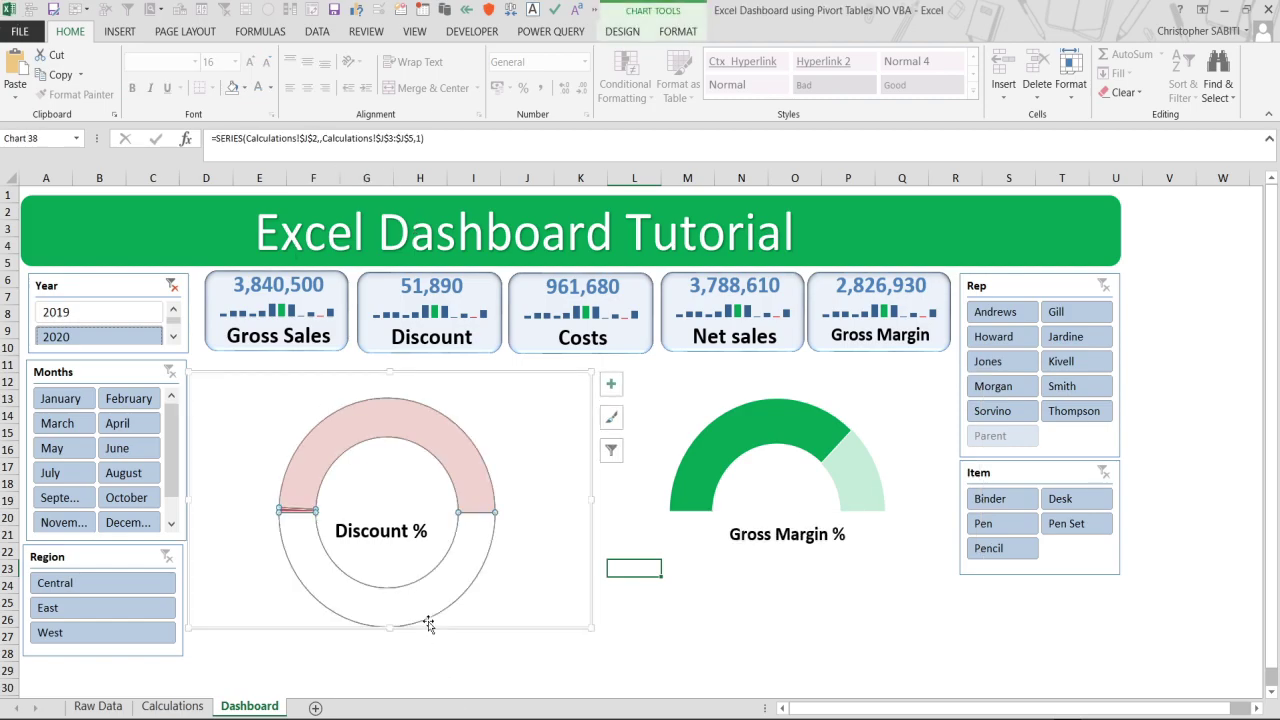
click(644, 645)
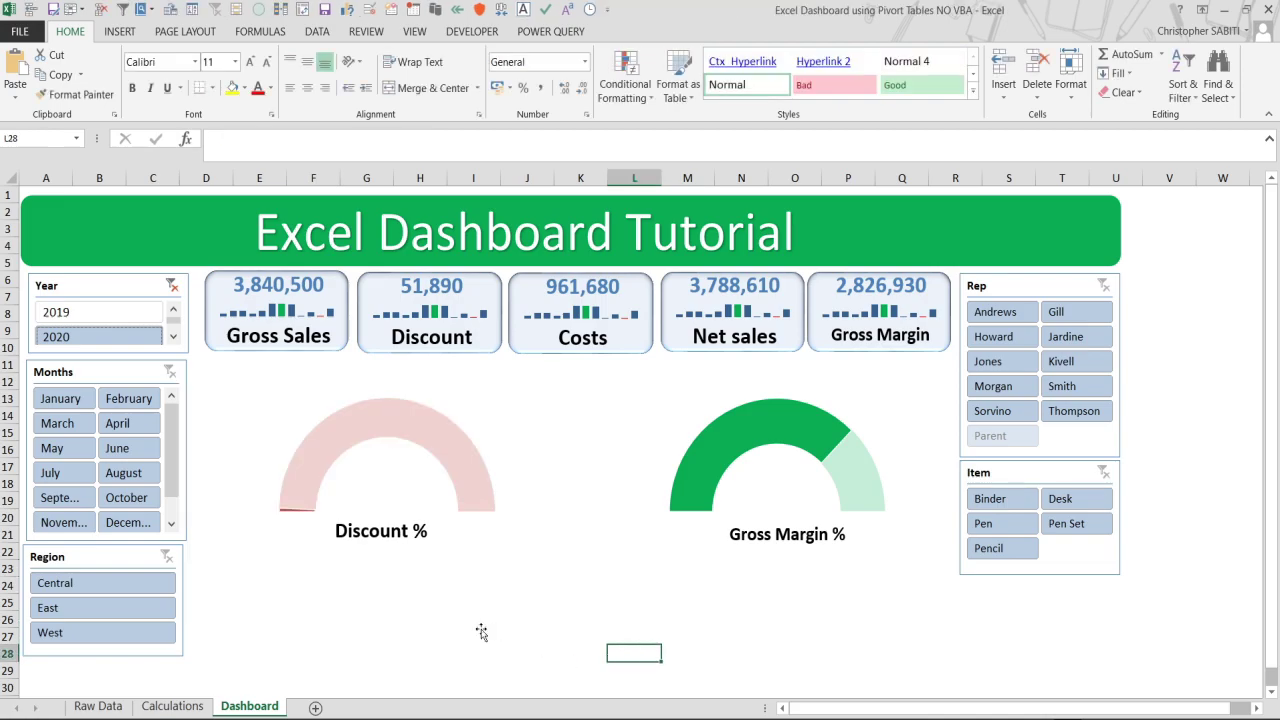
Place a copy of the Discount % label inside the Discount % gauge and link it to the percentage value with =Calculations!$J$3.
click(383, 533)
drag(405, 517, 416, 470)
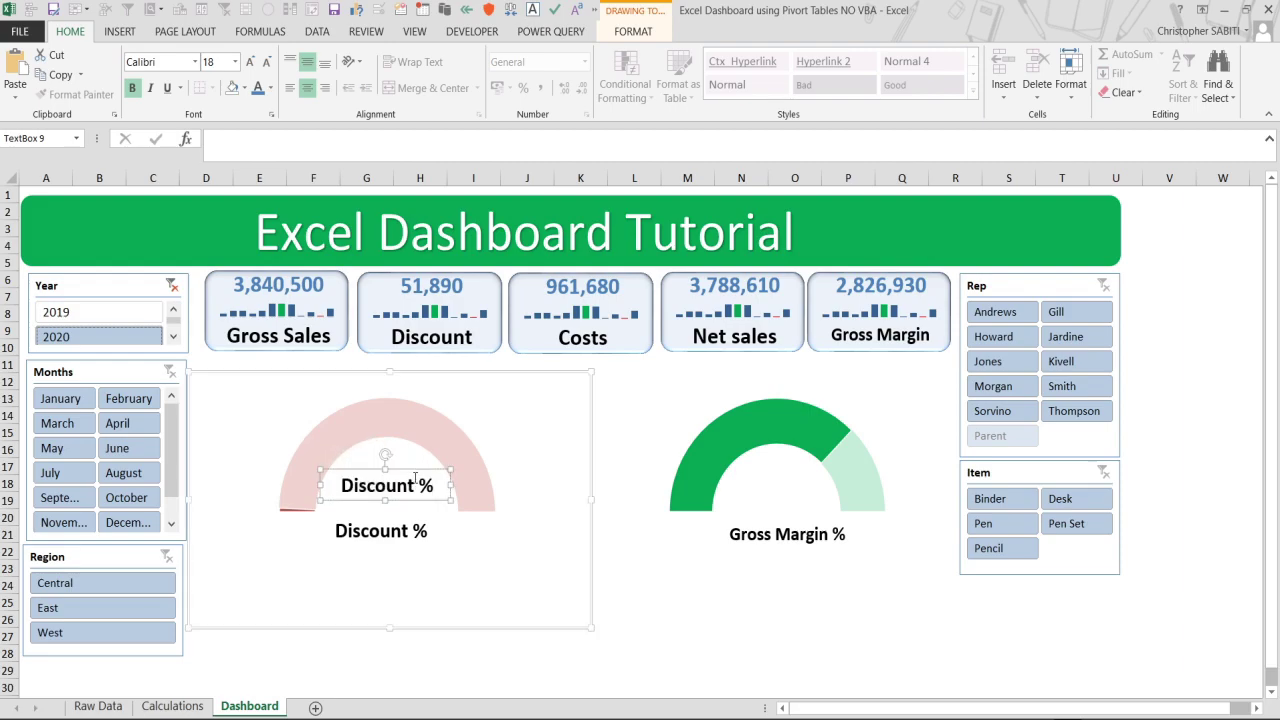
click(230, 146)
text(=)
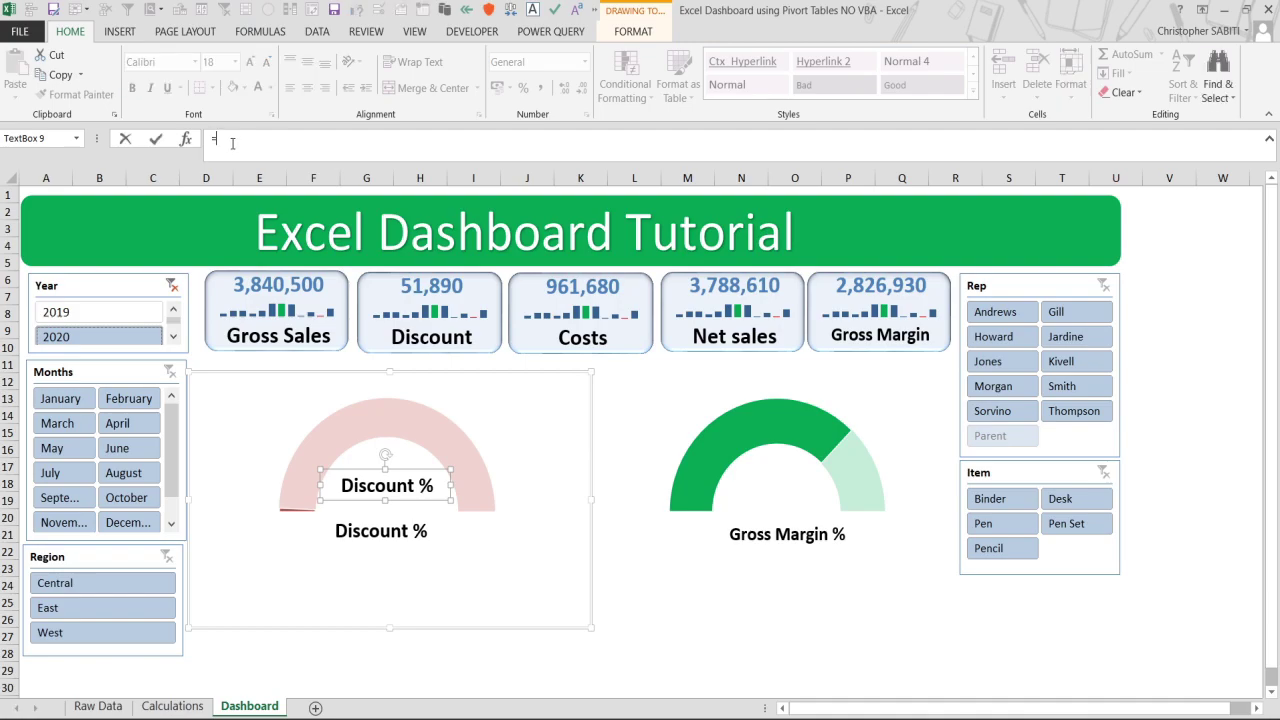
click(173, 707)
click(961, 229)
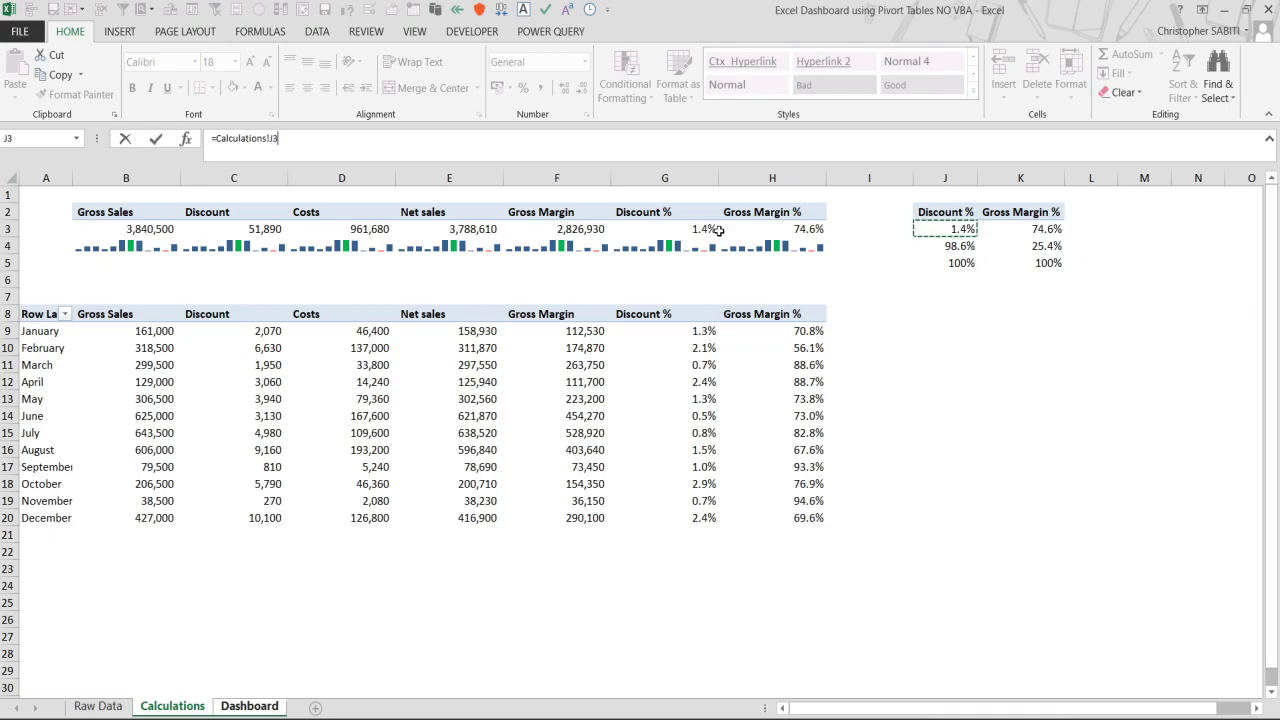
key(Return)
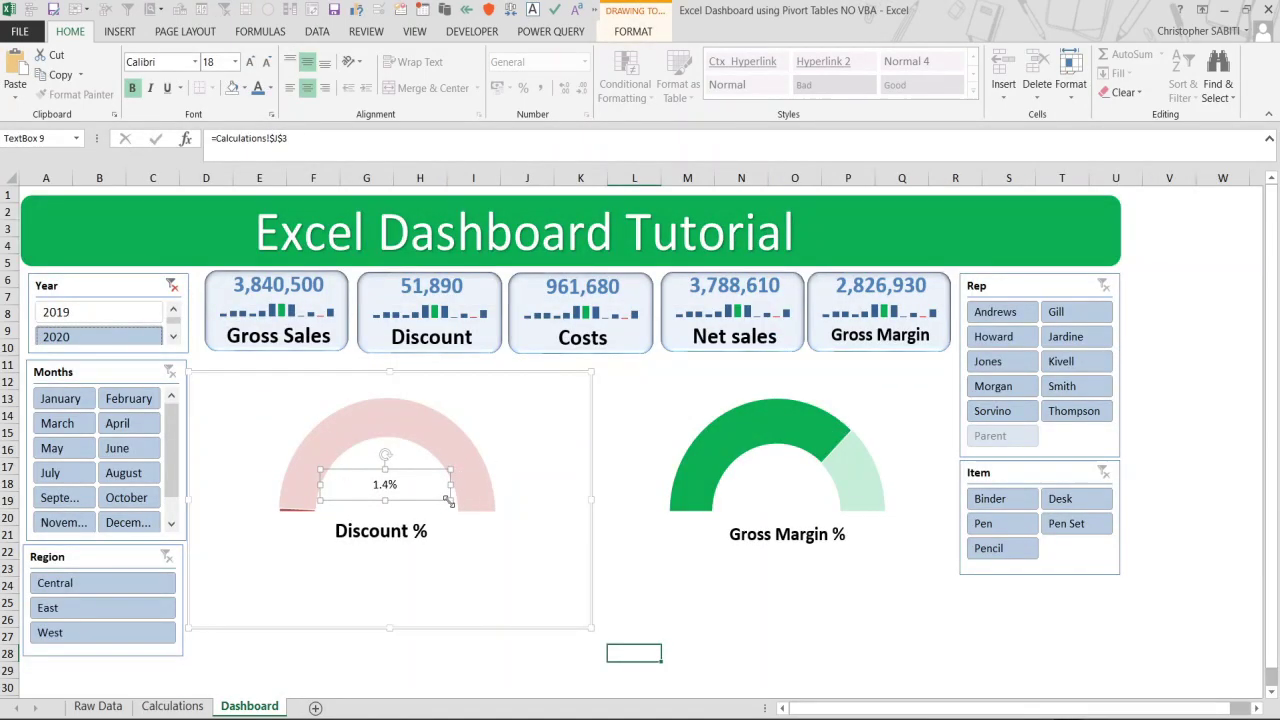
Resize the Discount percentage text box to fit inside the gauge and make its text bold at font size 25.
drag(450, 500, 414, 464)
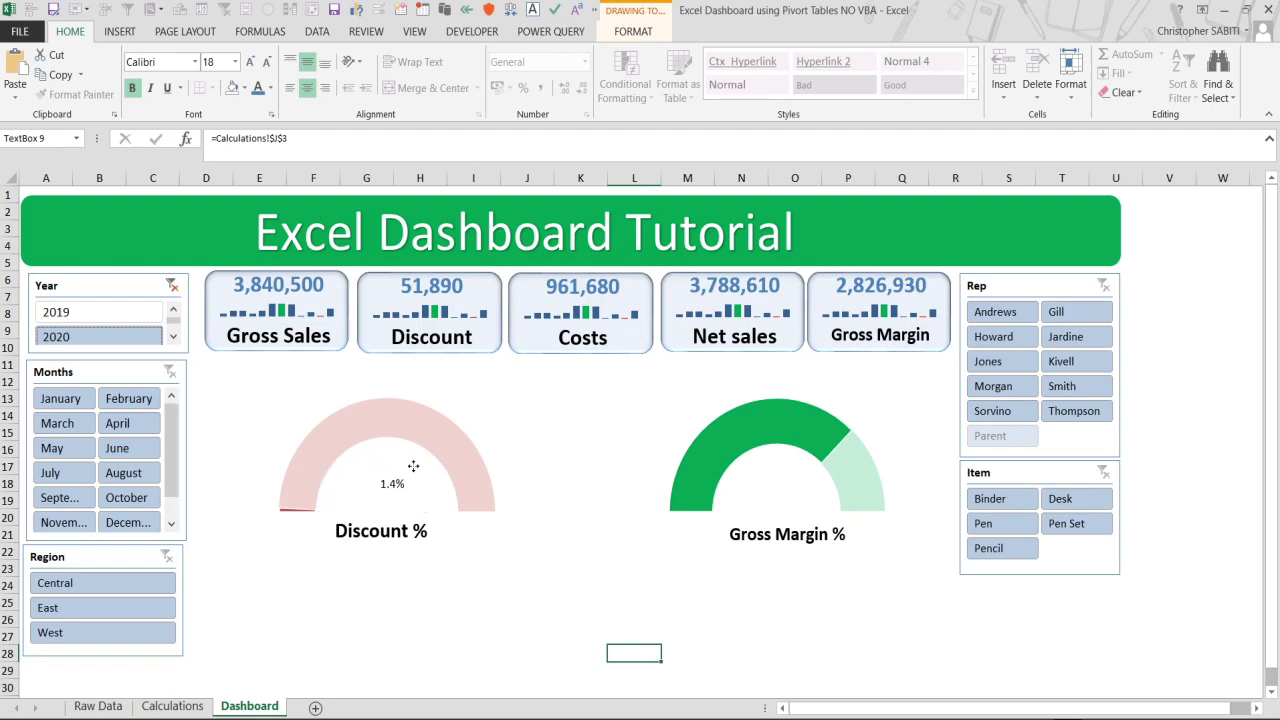
click(226, 62)
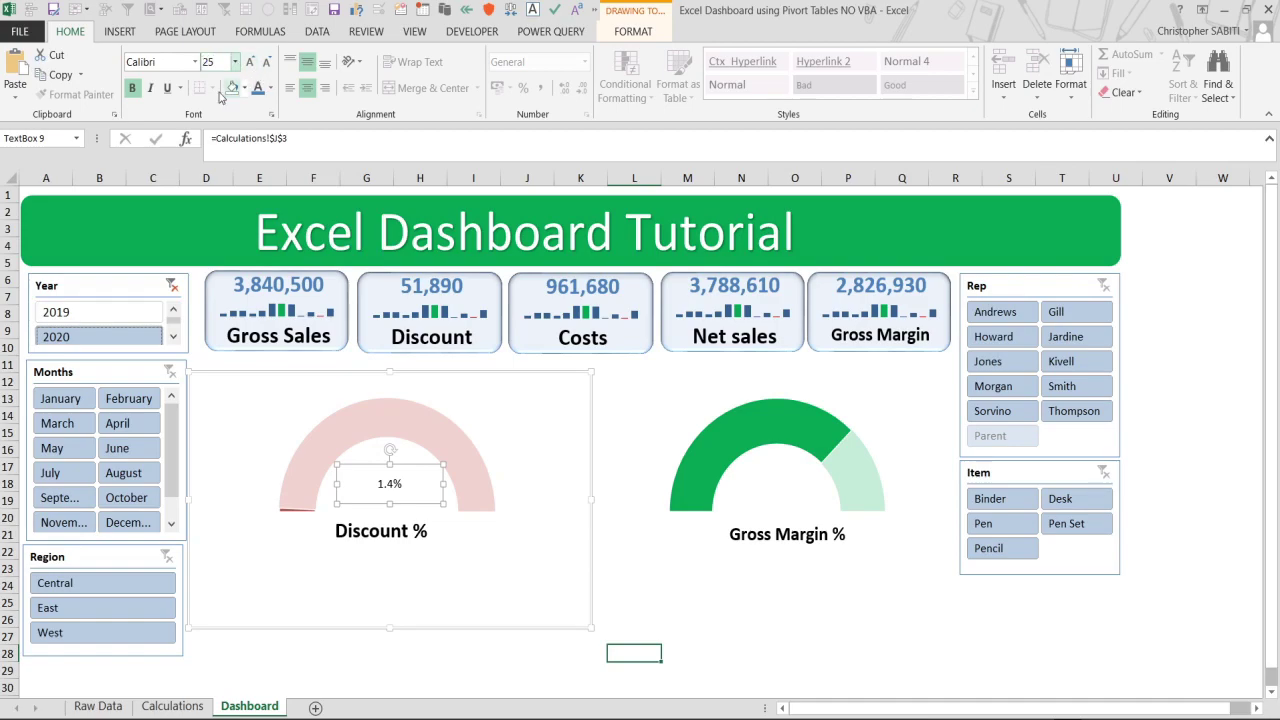
click(134, 90)
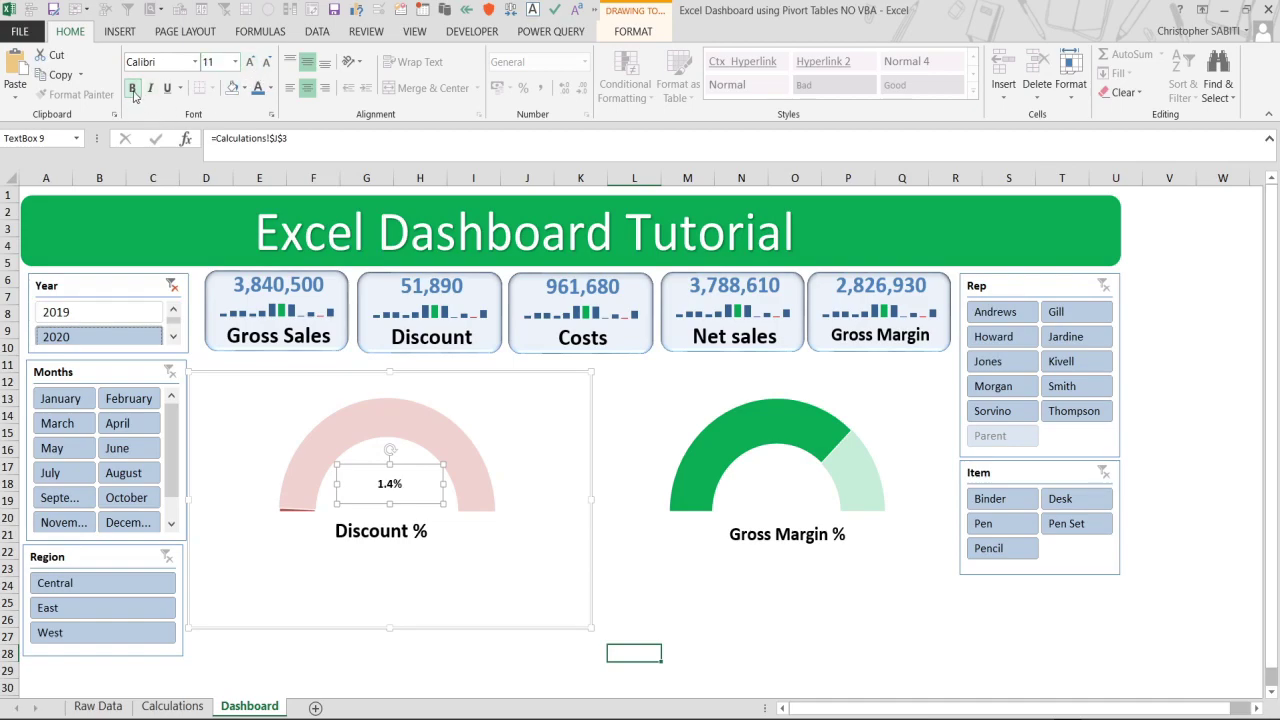
click(223, 62)
text(25)
key(Return)
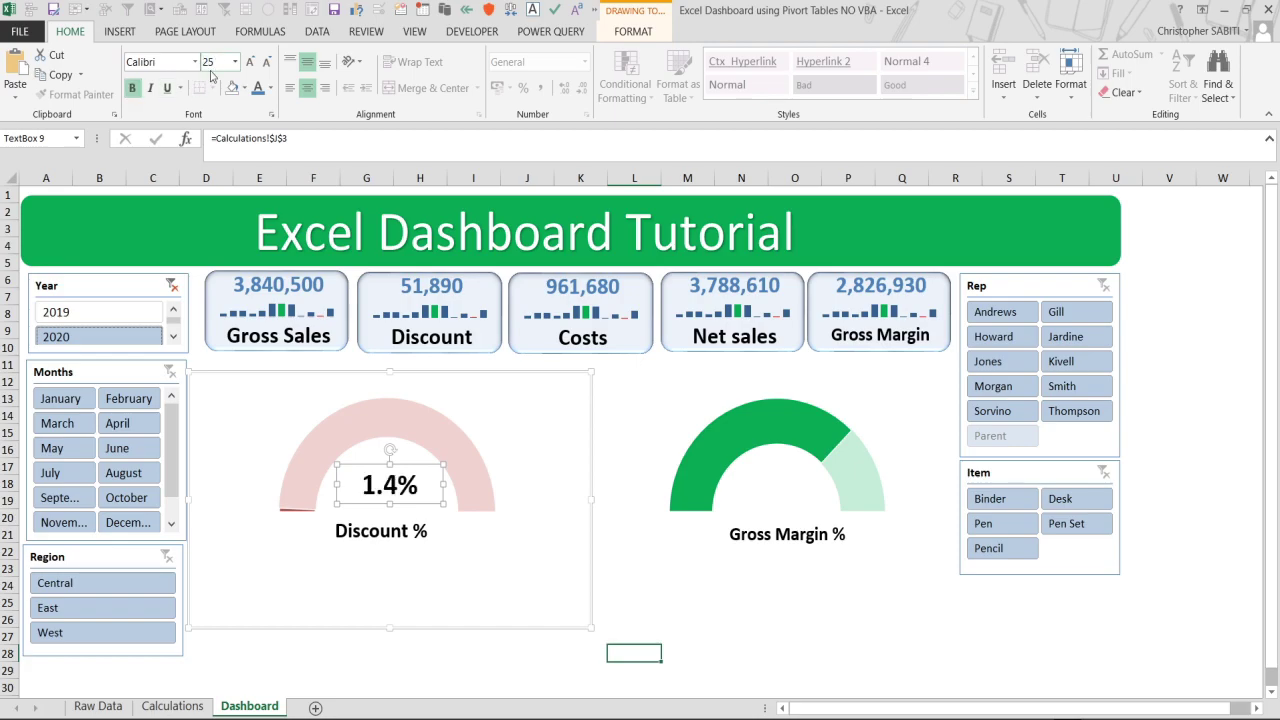
Colour the Discount percentage text with the theme red and nudge its text box slightly down inside the gauge.
click(268, 88)
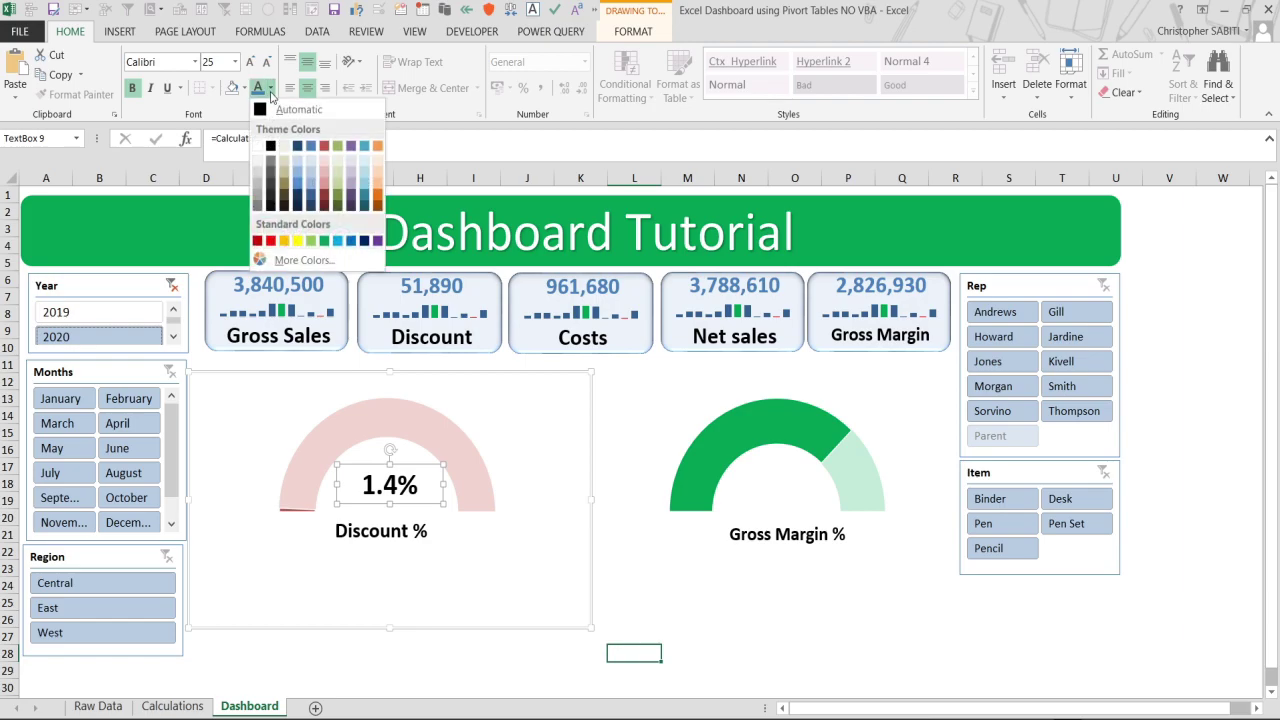
click(325, 147)
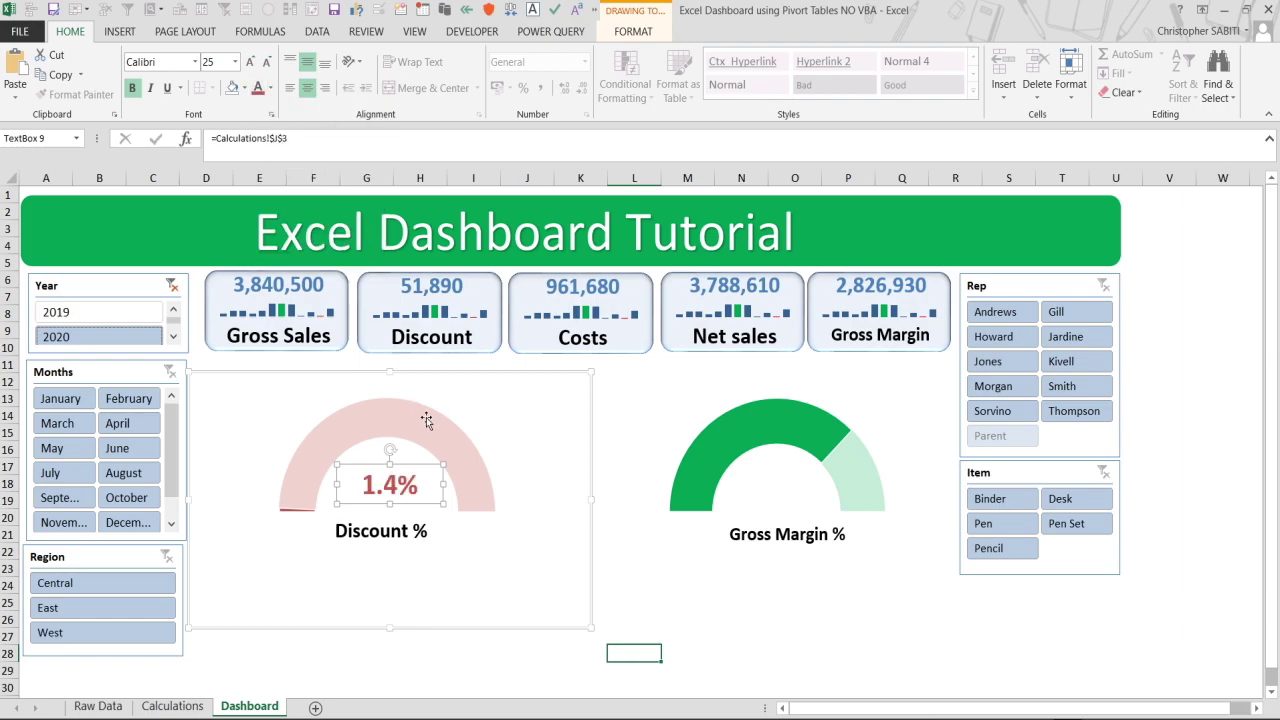
drag(412, 466, 413, 467)
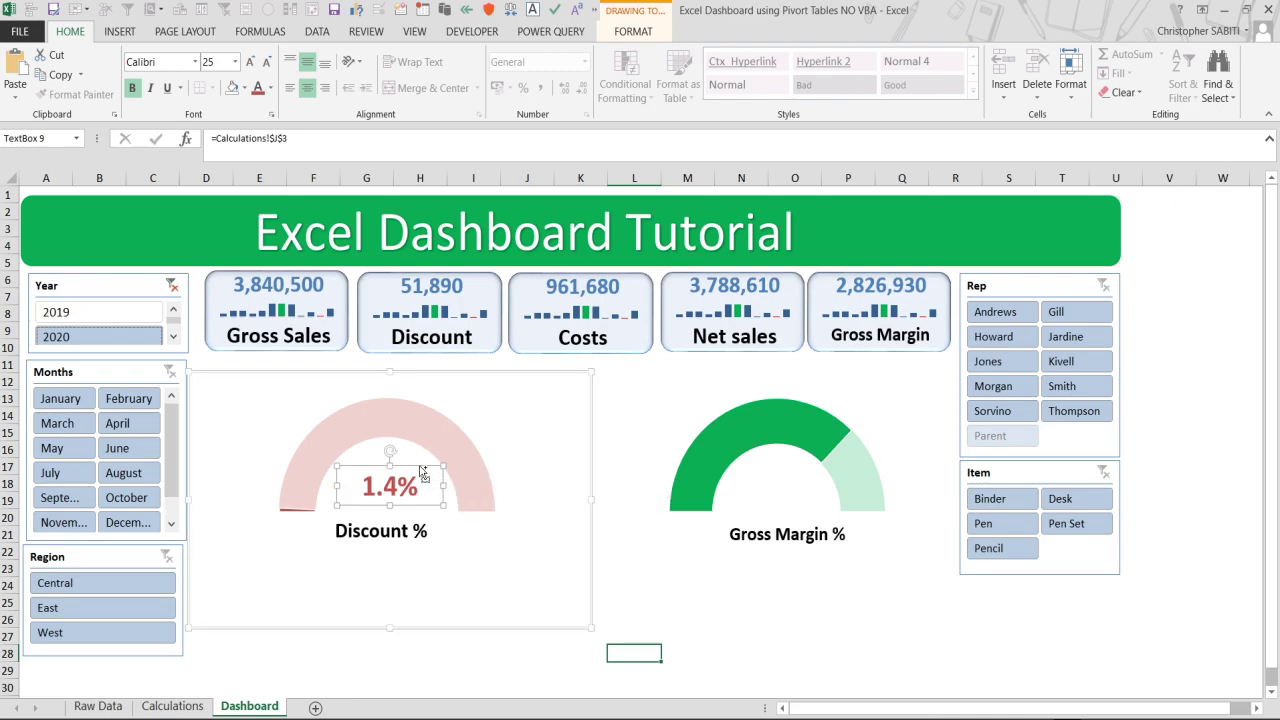
Paste a copy of the Discount percentage text box into the Gross Margin % chart and centre it inside the gauge.
click(748, 486)
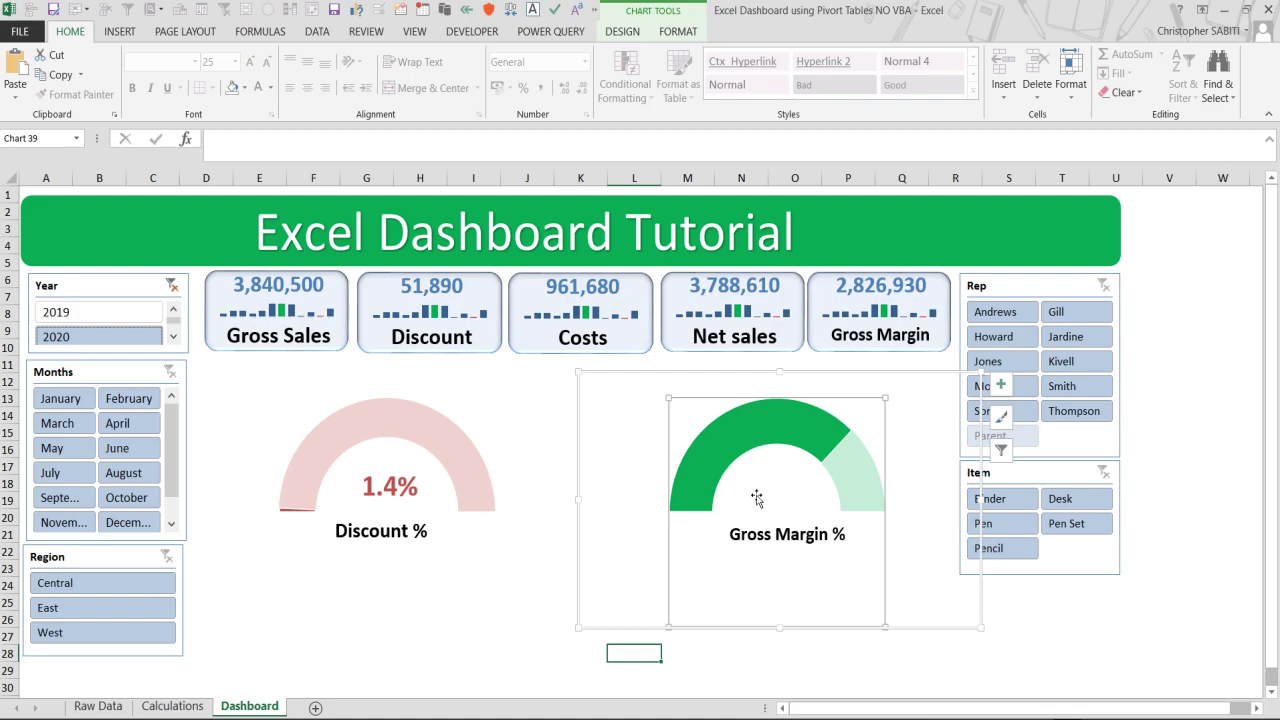
key(Tab)
drag(665, 420, 810, 500)
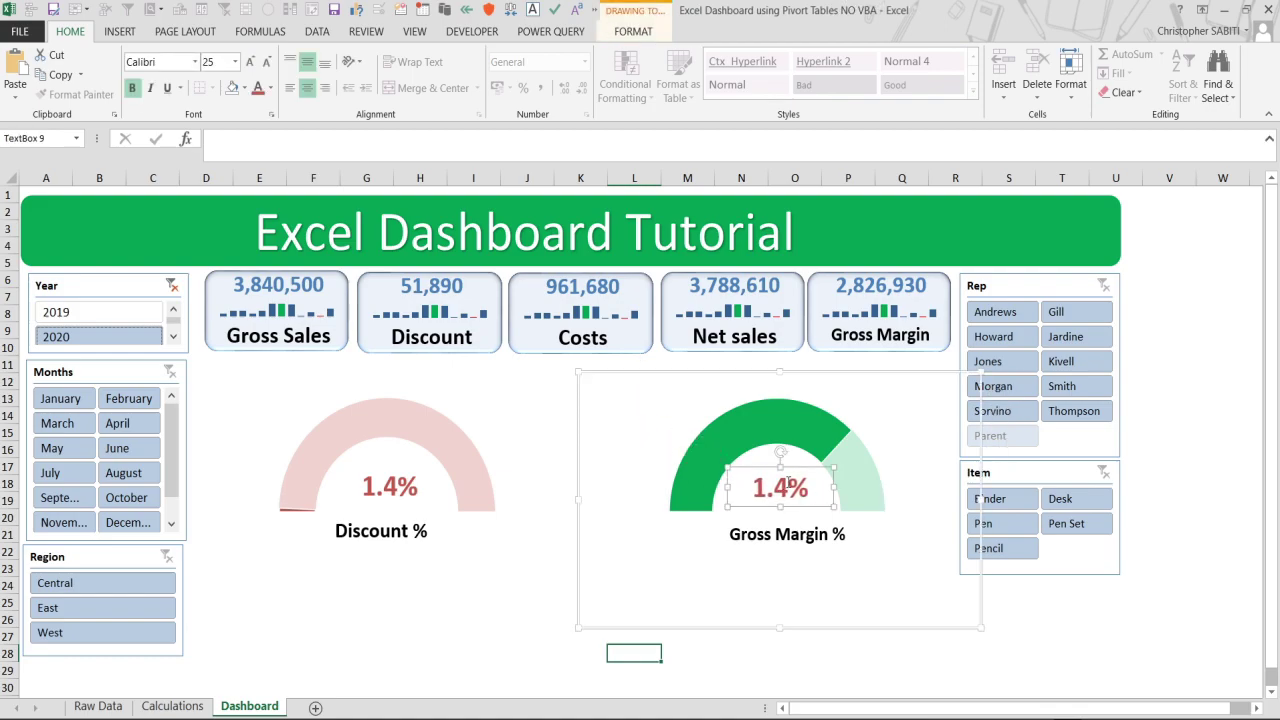
Link the copied percentage text box inside the Gross Margin % gauge to the gross margin value with =Calculations!$K$3.
click(238, 146)
text(=)
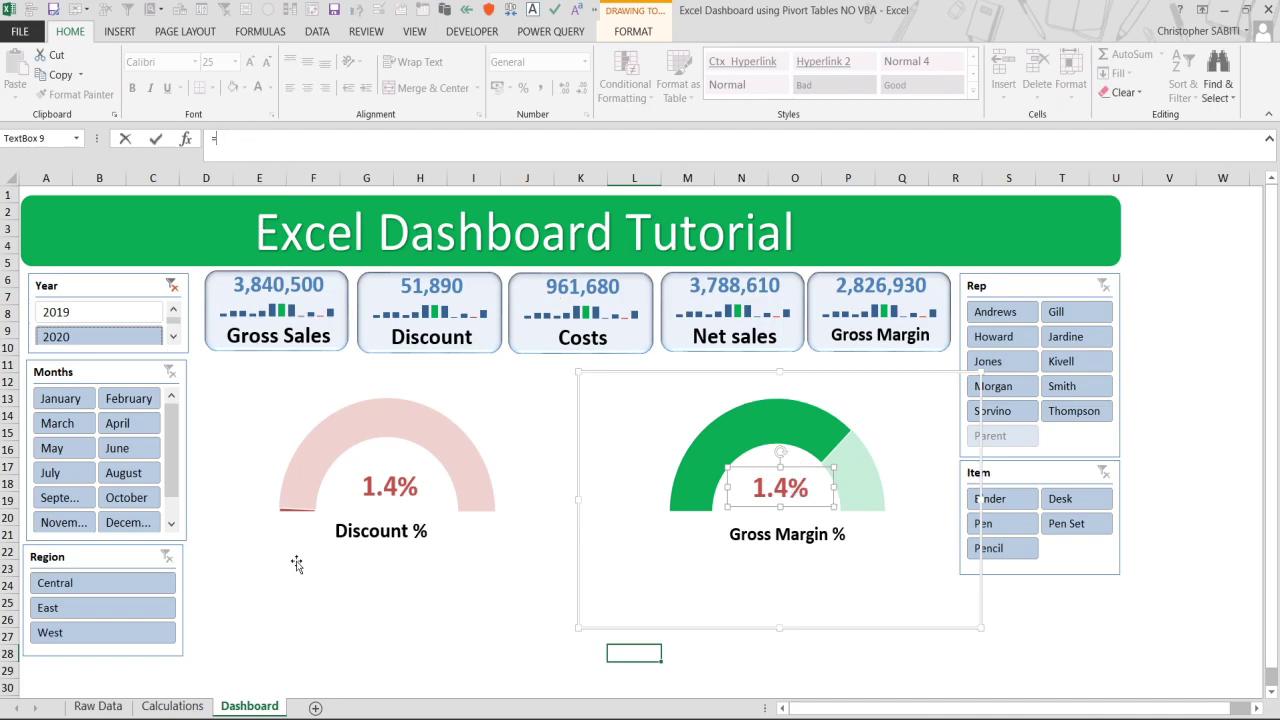
click(172, 706)
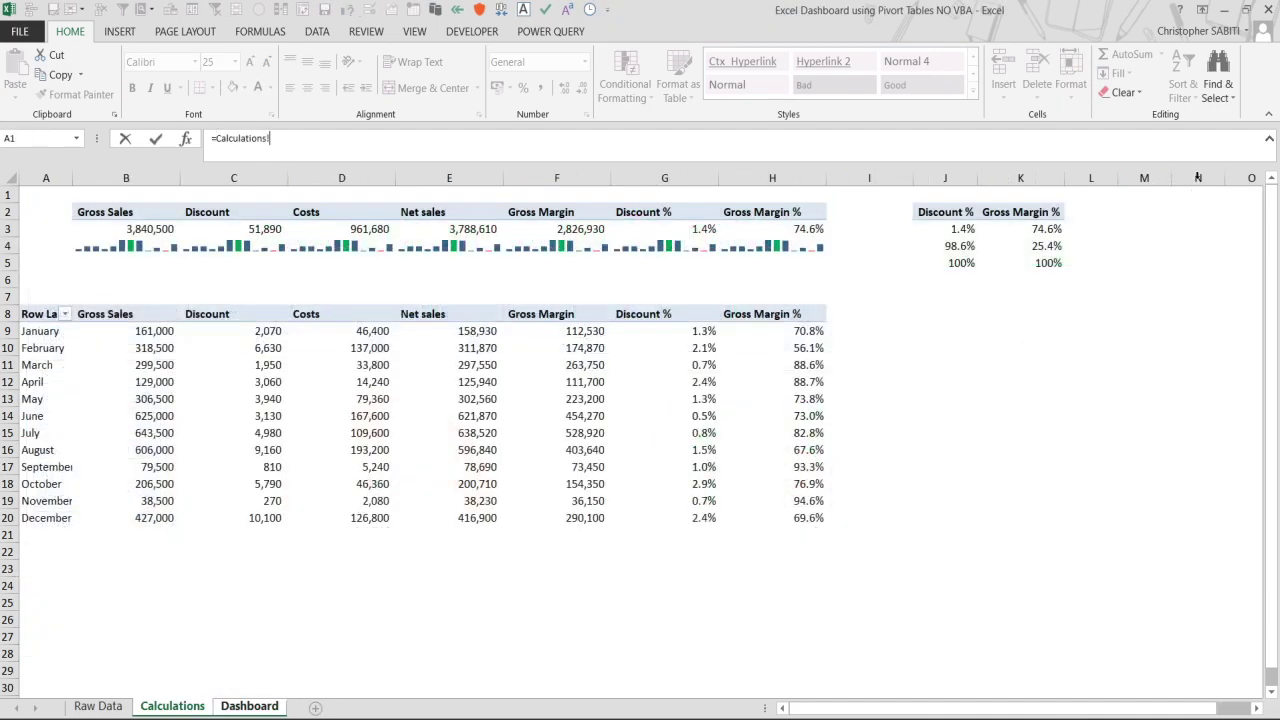
click(1026, 228)
key(Return)
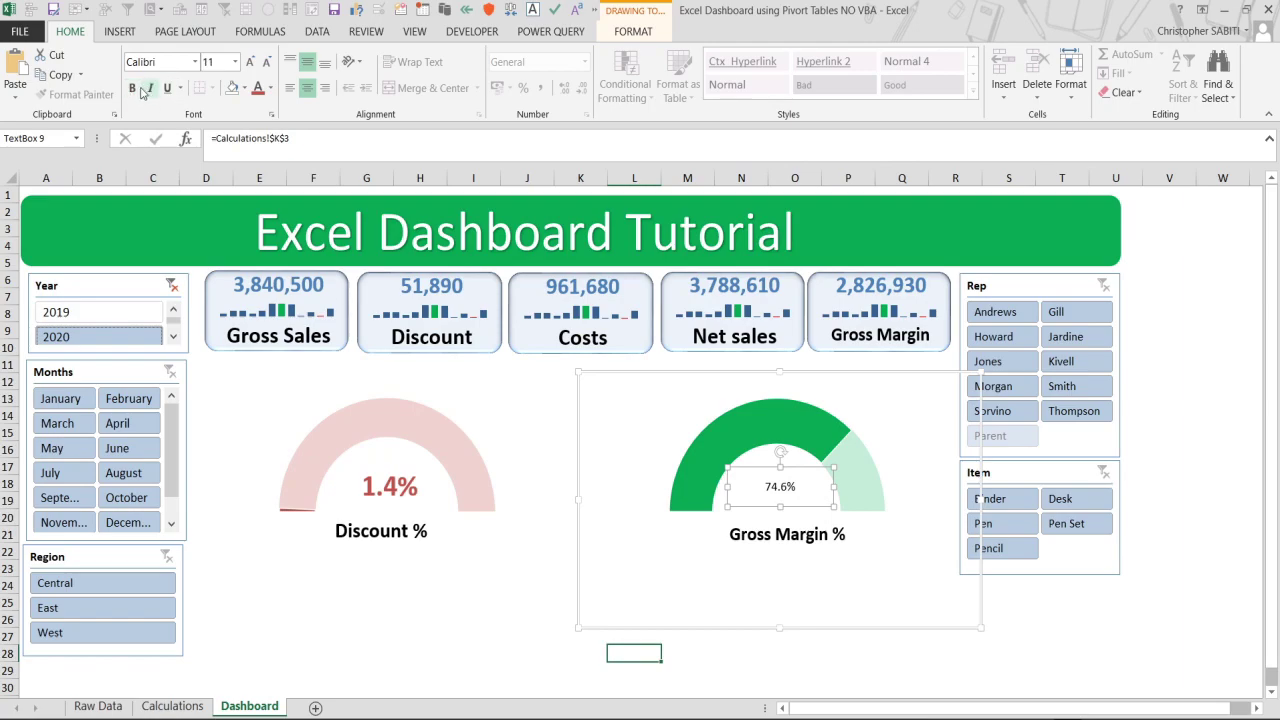
Make the Gross Margin percentage text bold at font size 25 and colour it with the standard green.
click(226, 65)
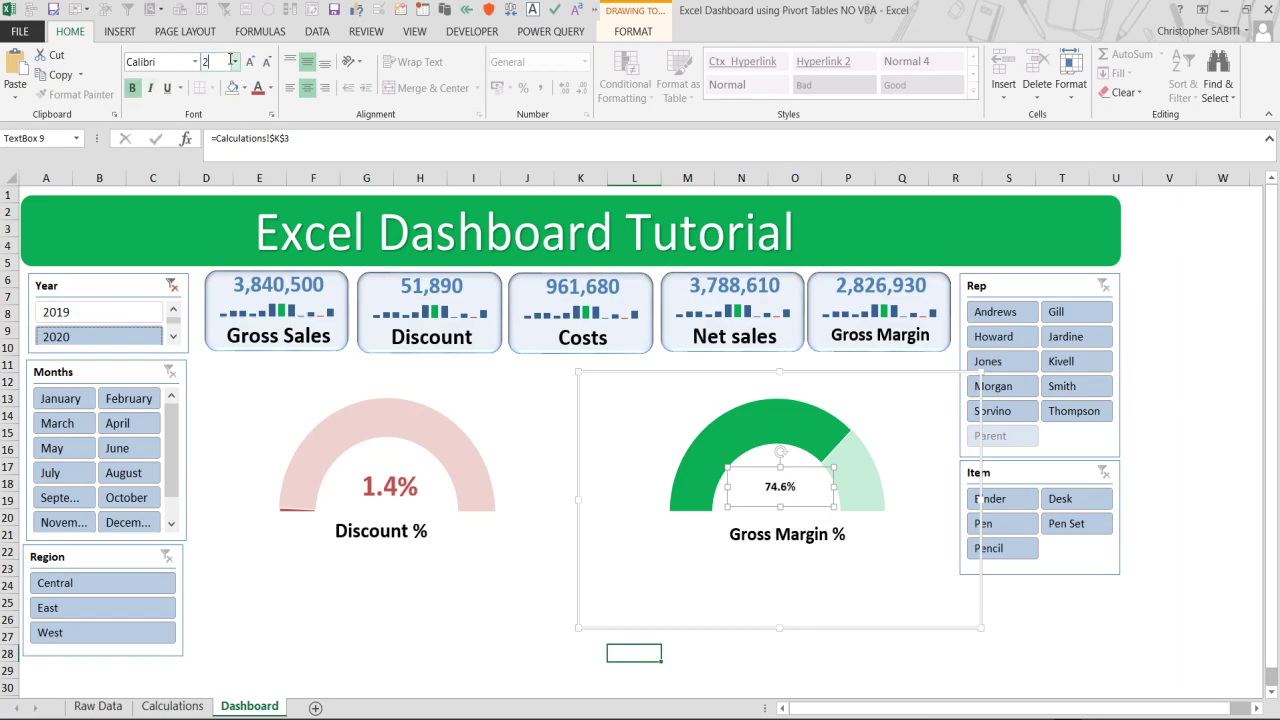
key(Return)
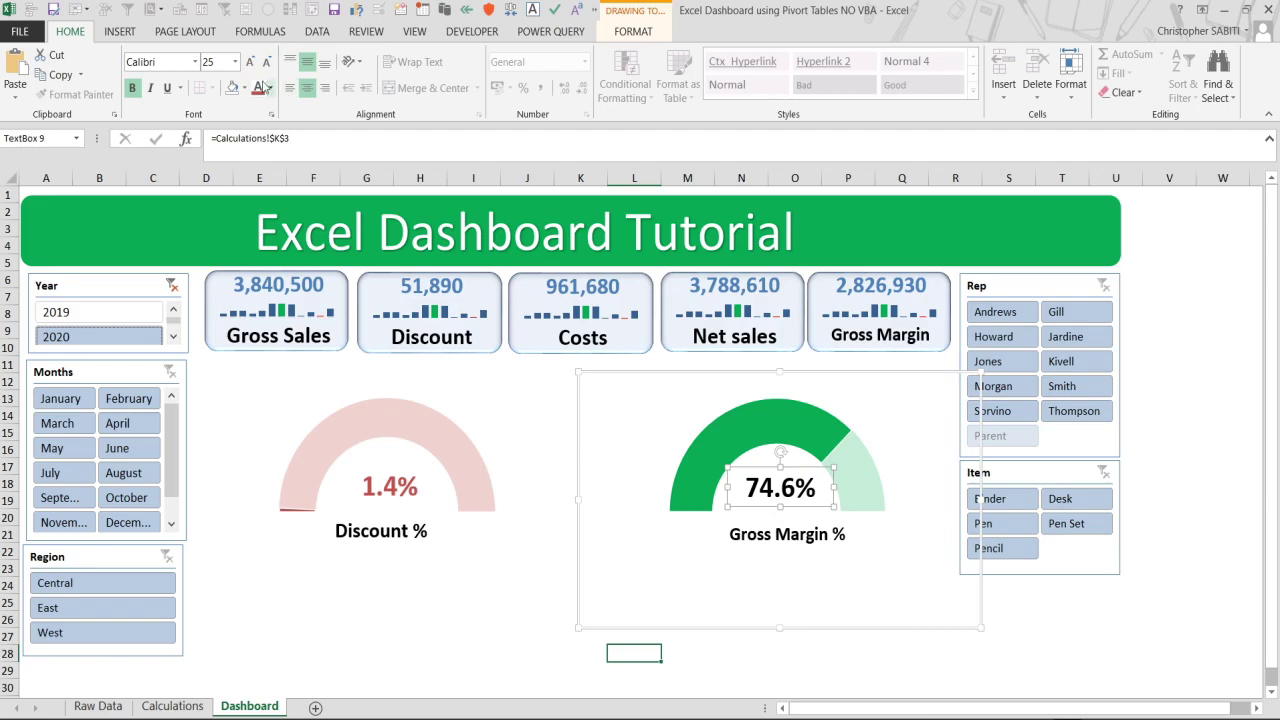
click(270, 88)
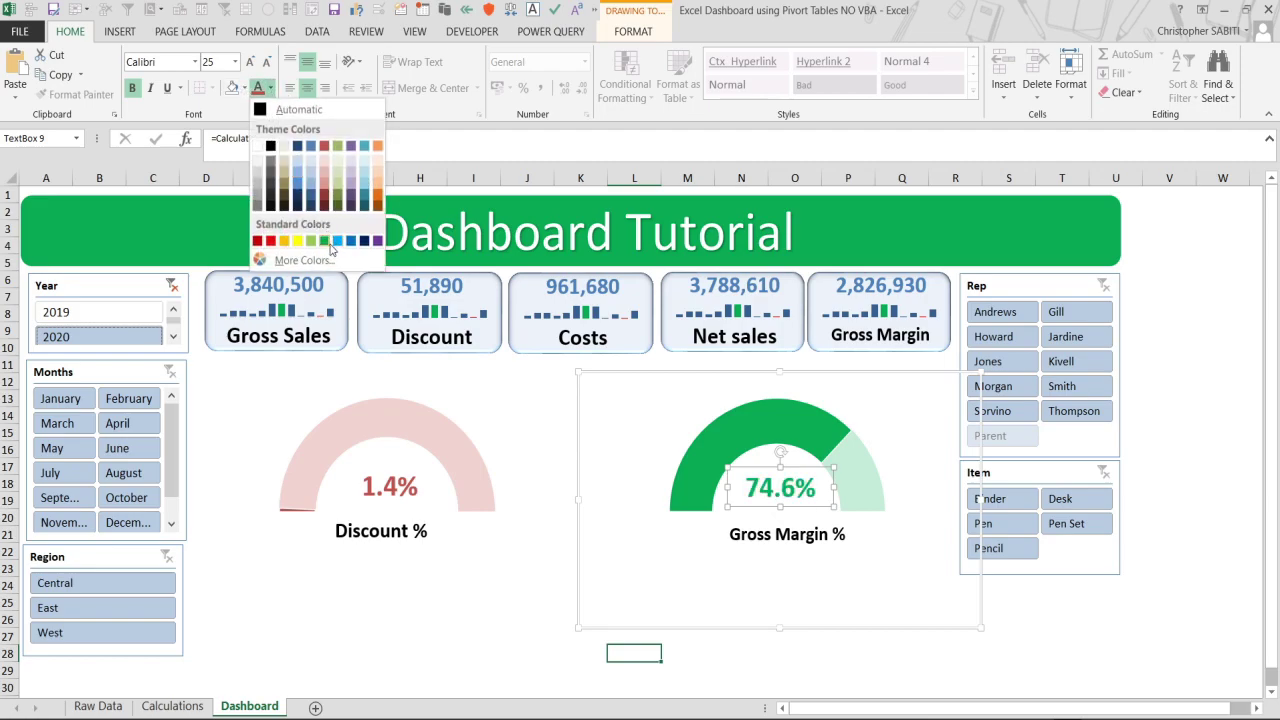
click(325, 240)
click(1159, 622)
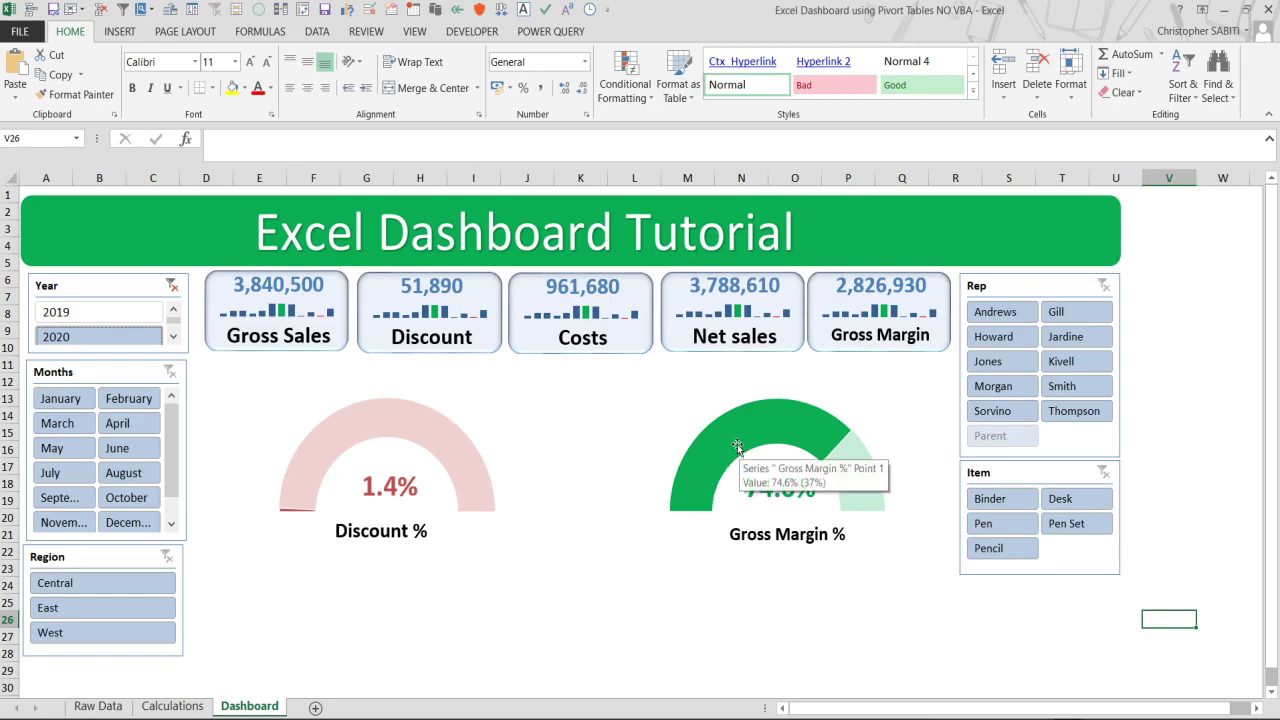
click(385, 537)
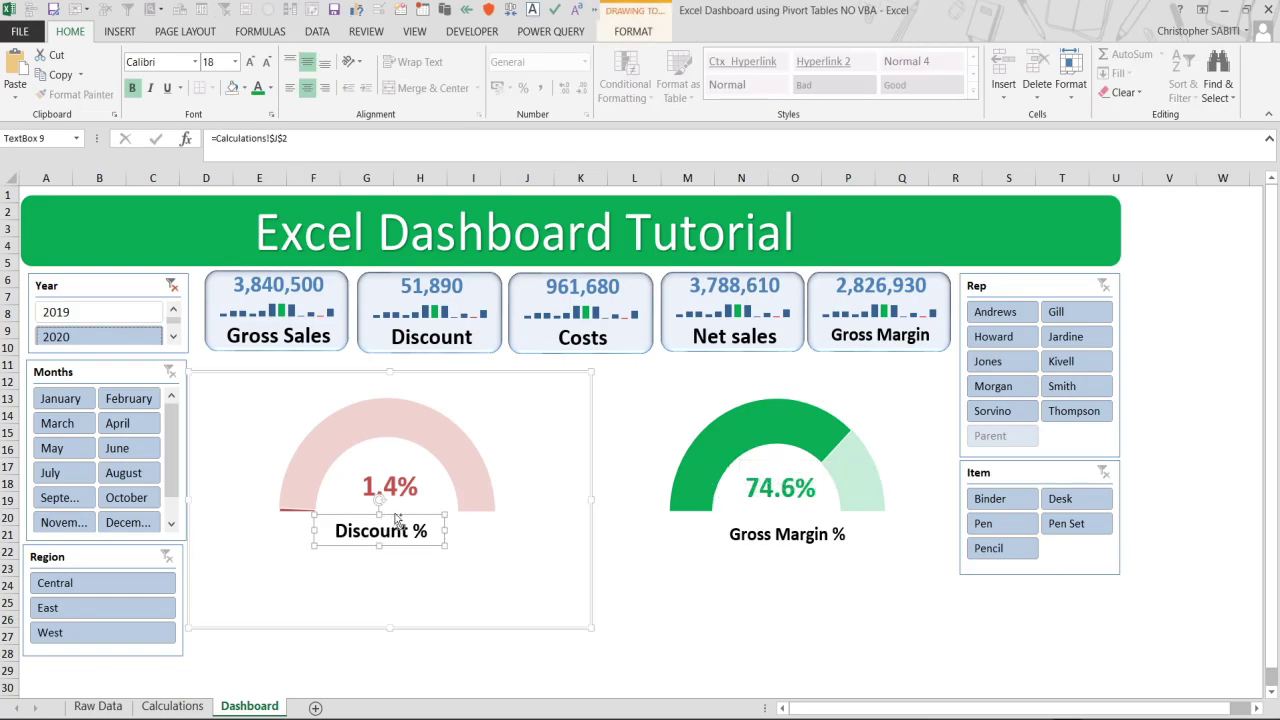
click(444, 437)
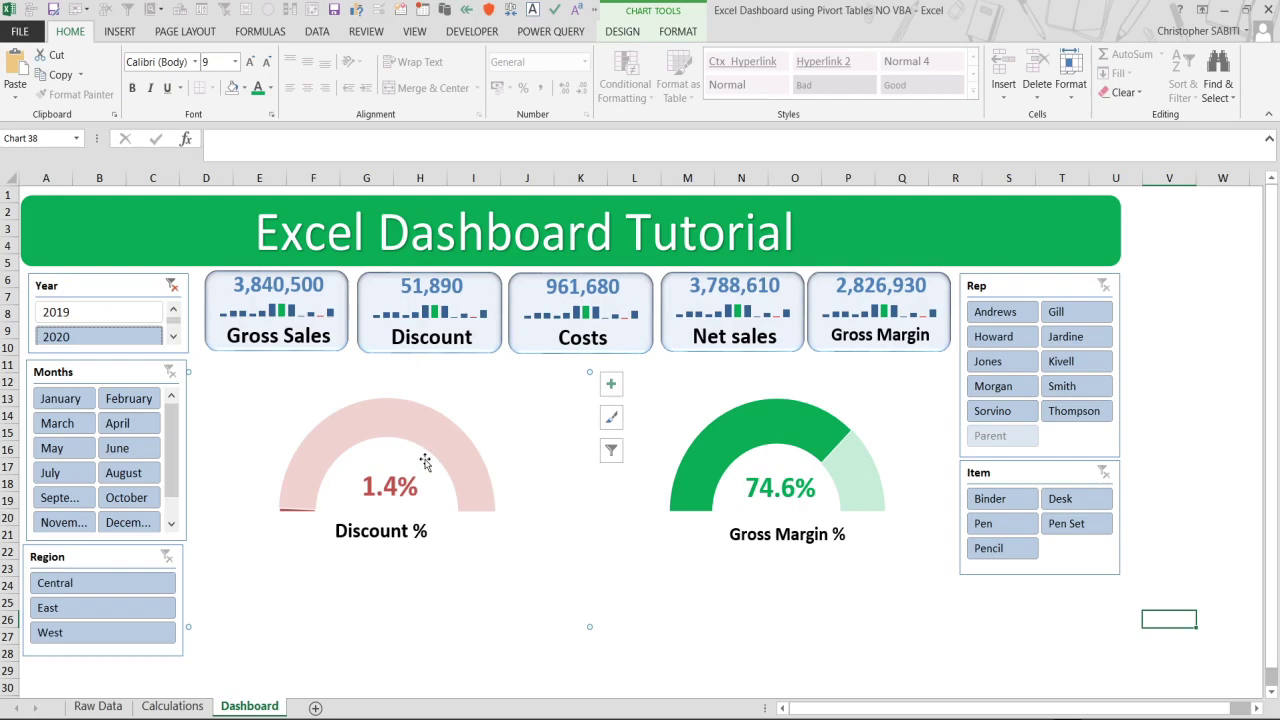
right_click(425, 428)
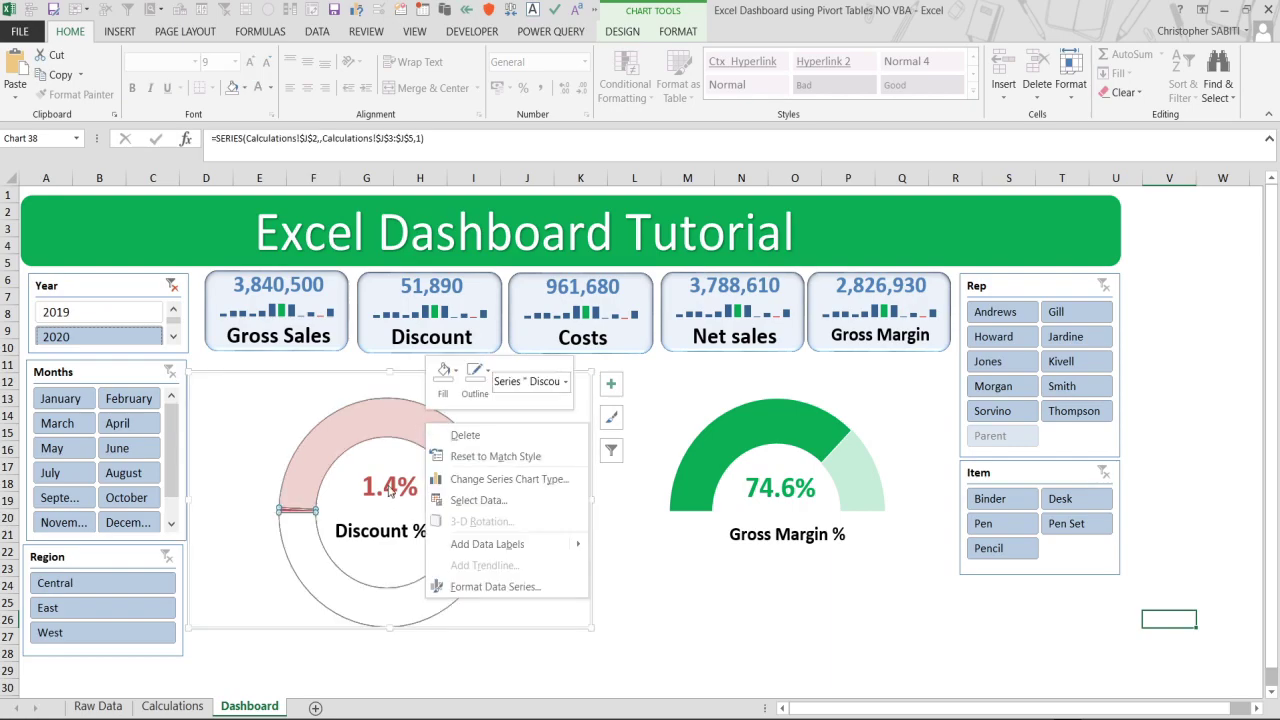
key(Escape)
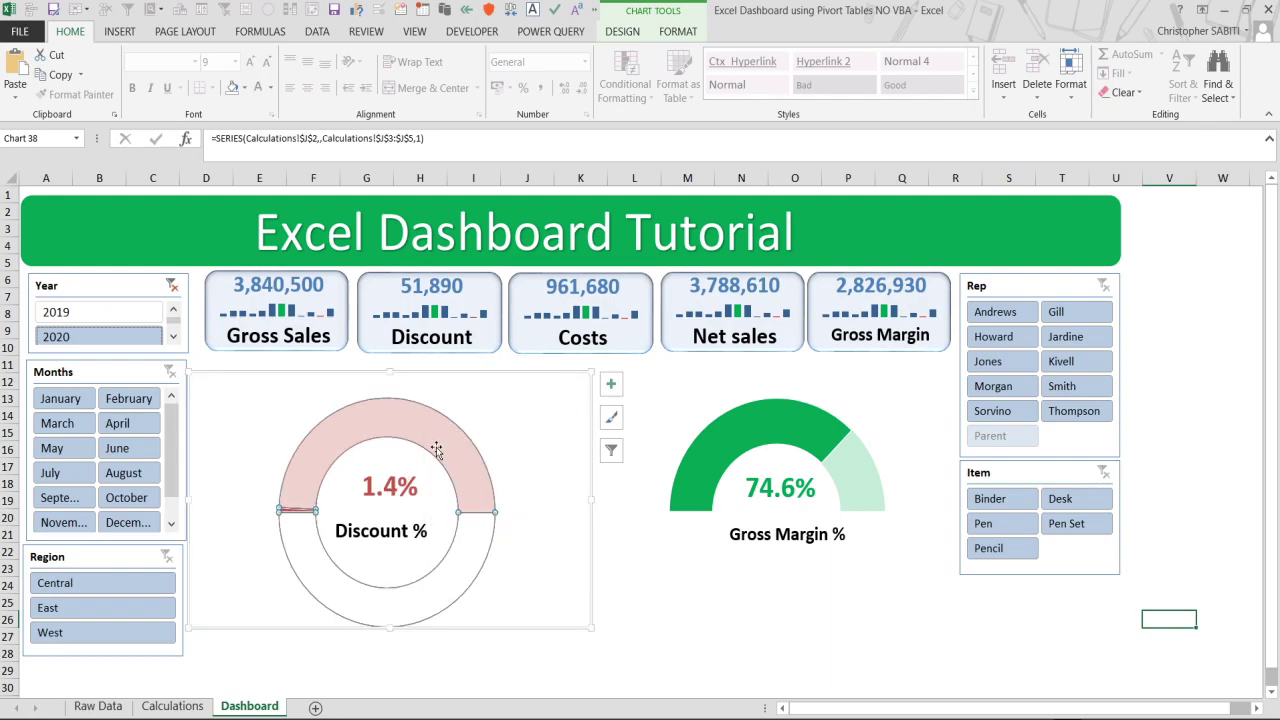
click(634, 563)
click(441, 467)
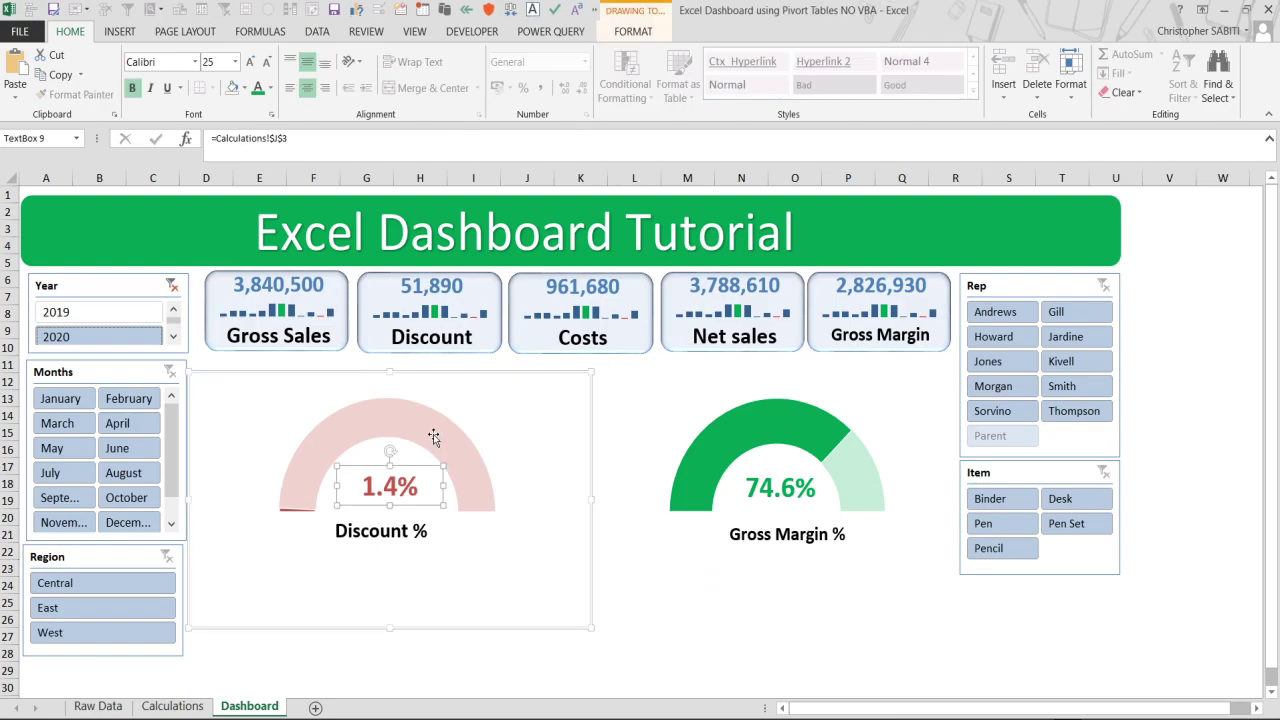
click(433, 439)
click(527, 505)
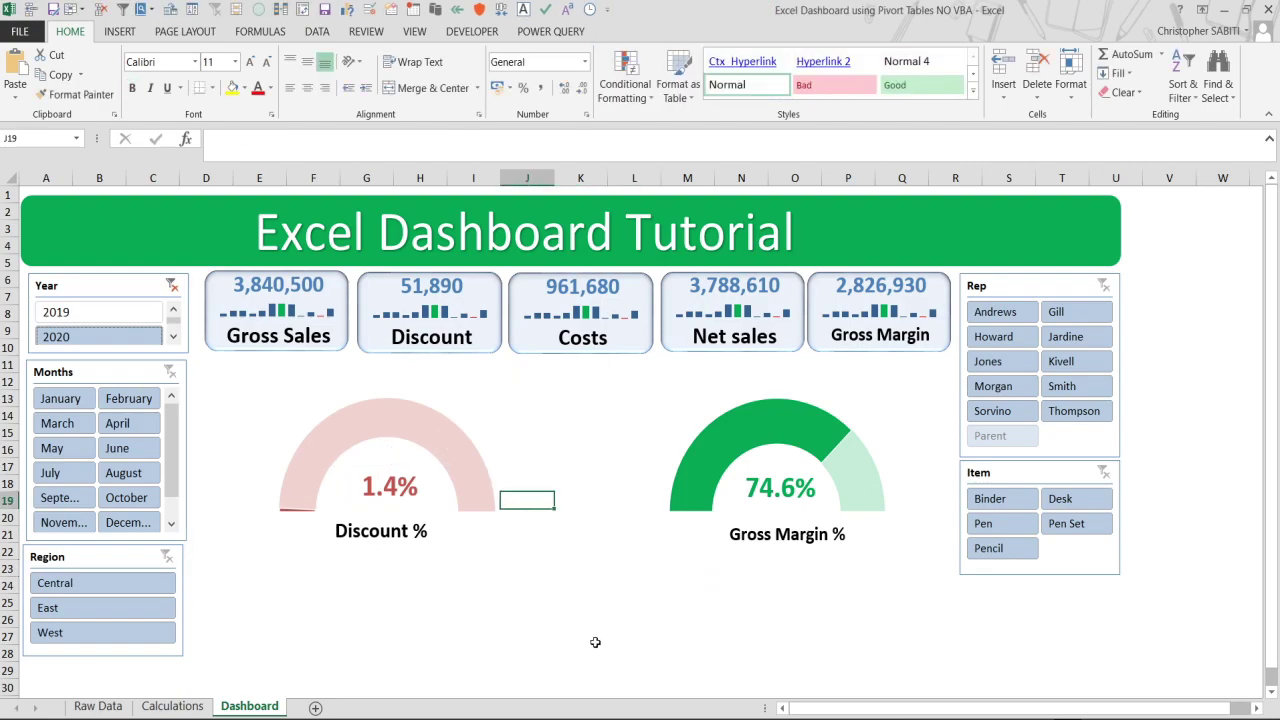
click(410, 520)
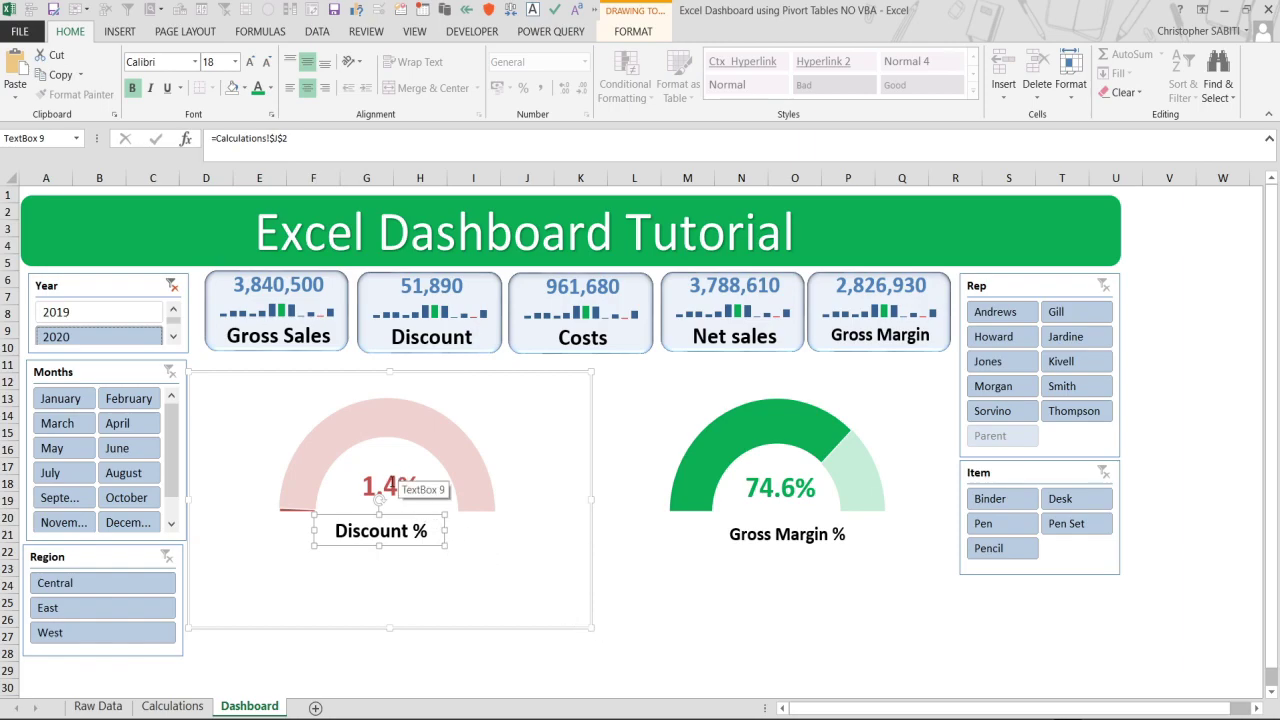
click(405, 487)
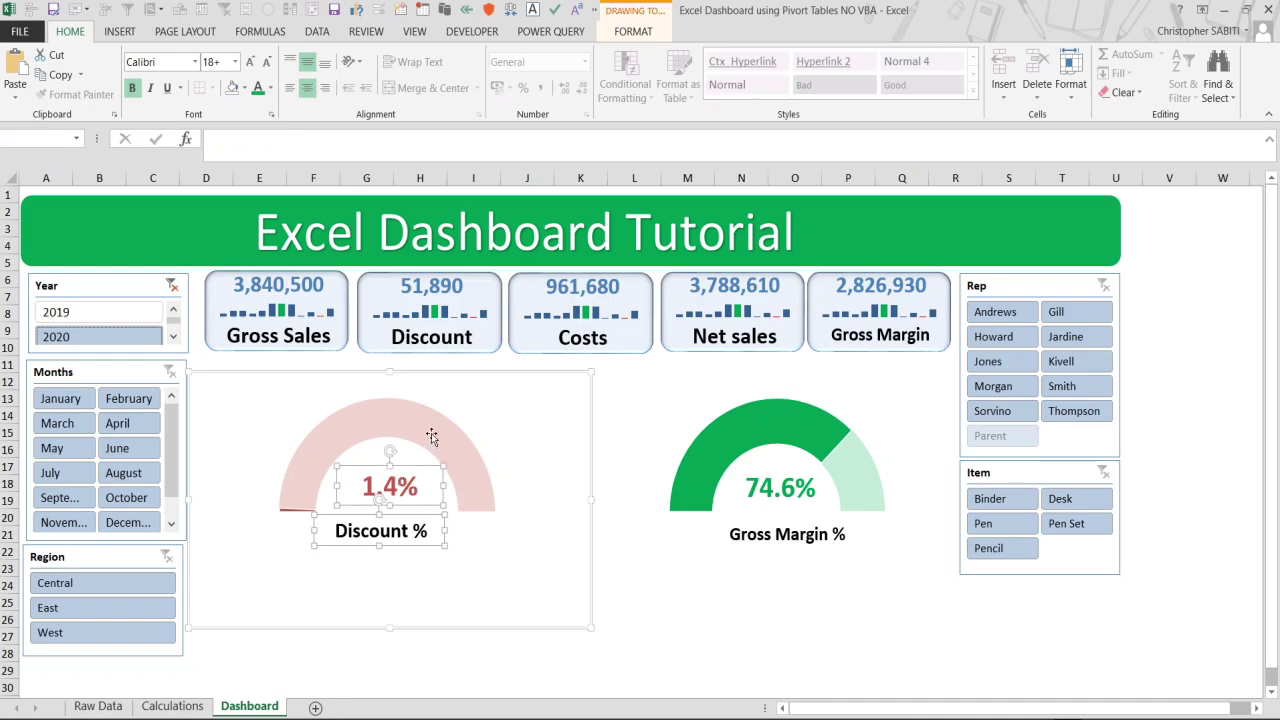
click(431, 437)
right_click(431, 437)
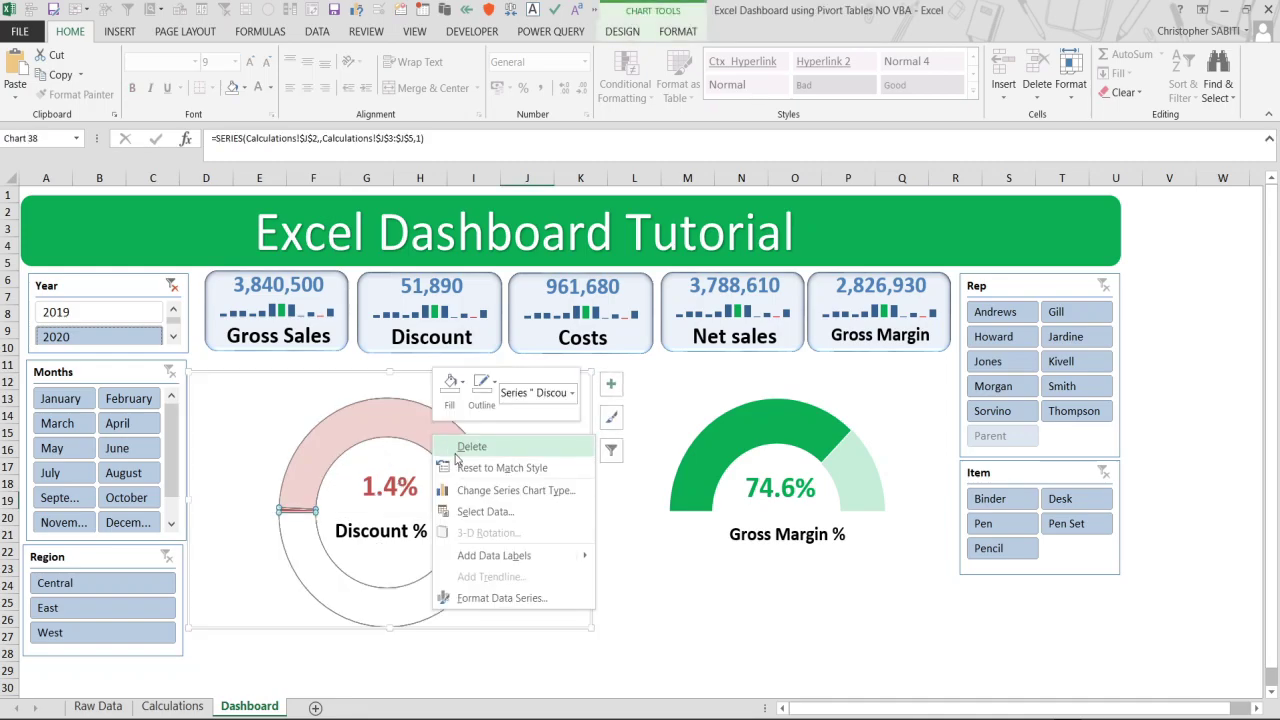
right_click(390, 420)
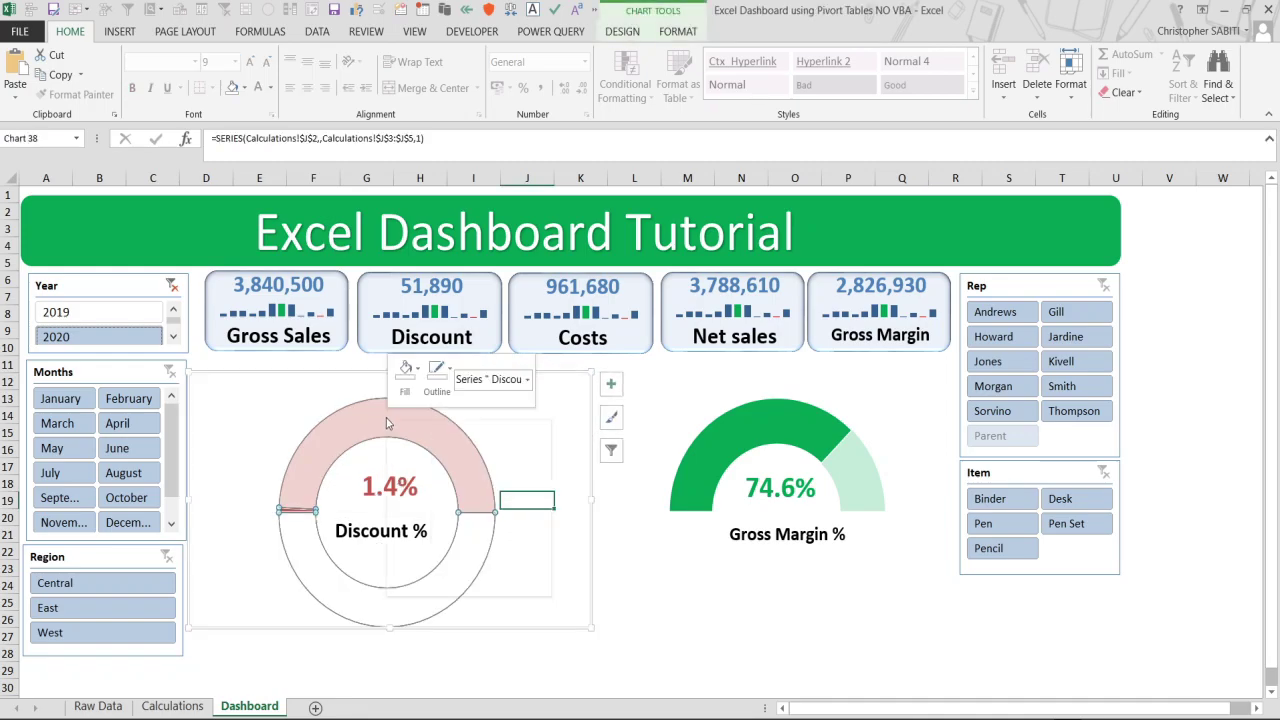
key(Escape)
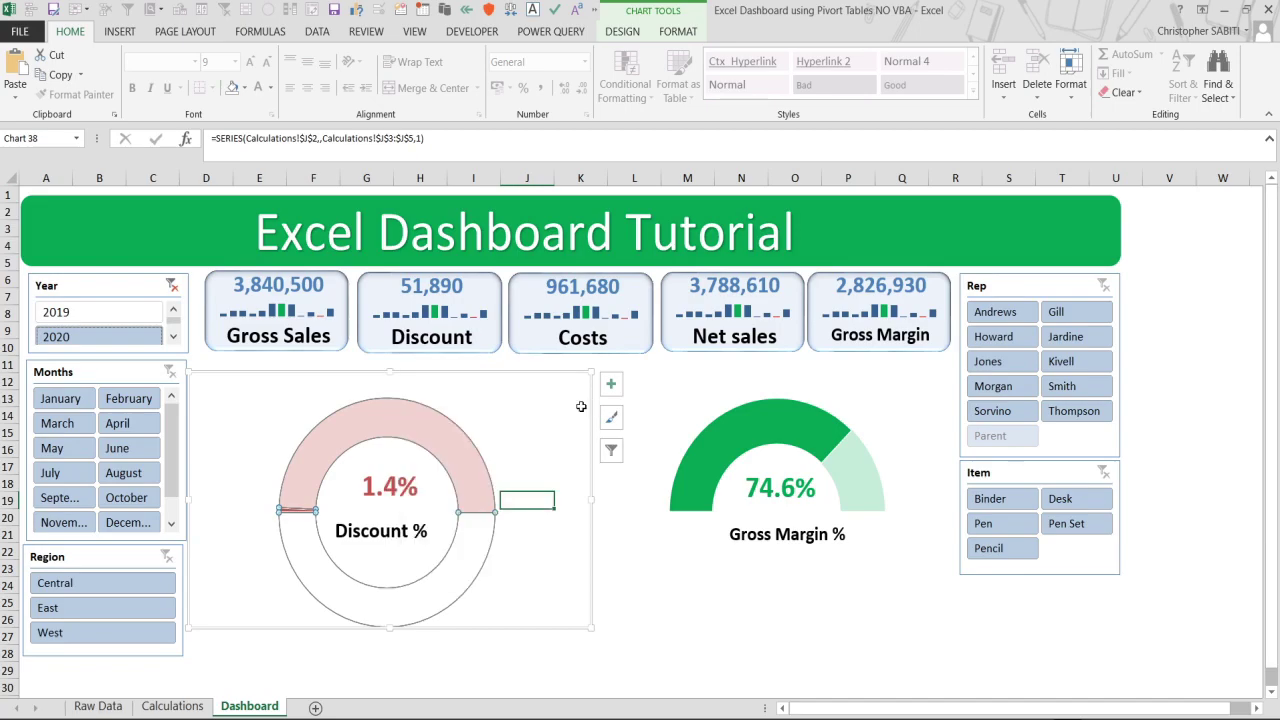
click(393, 485)
shift+click(397, 521)
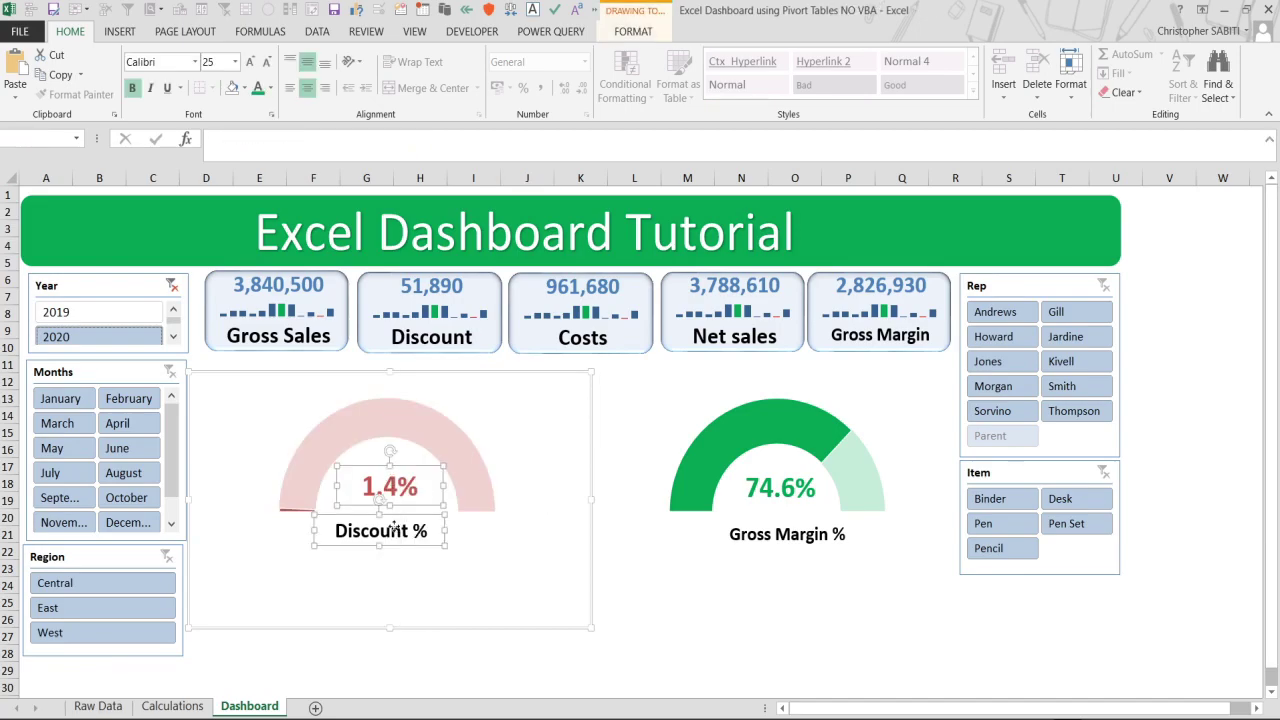
right_click(407, 513)
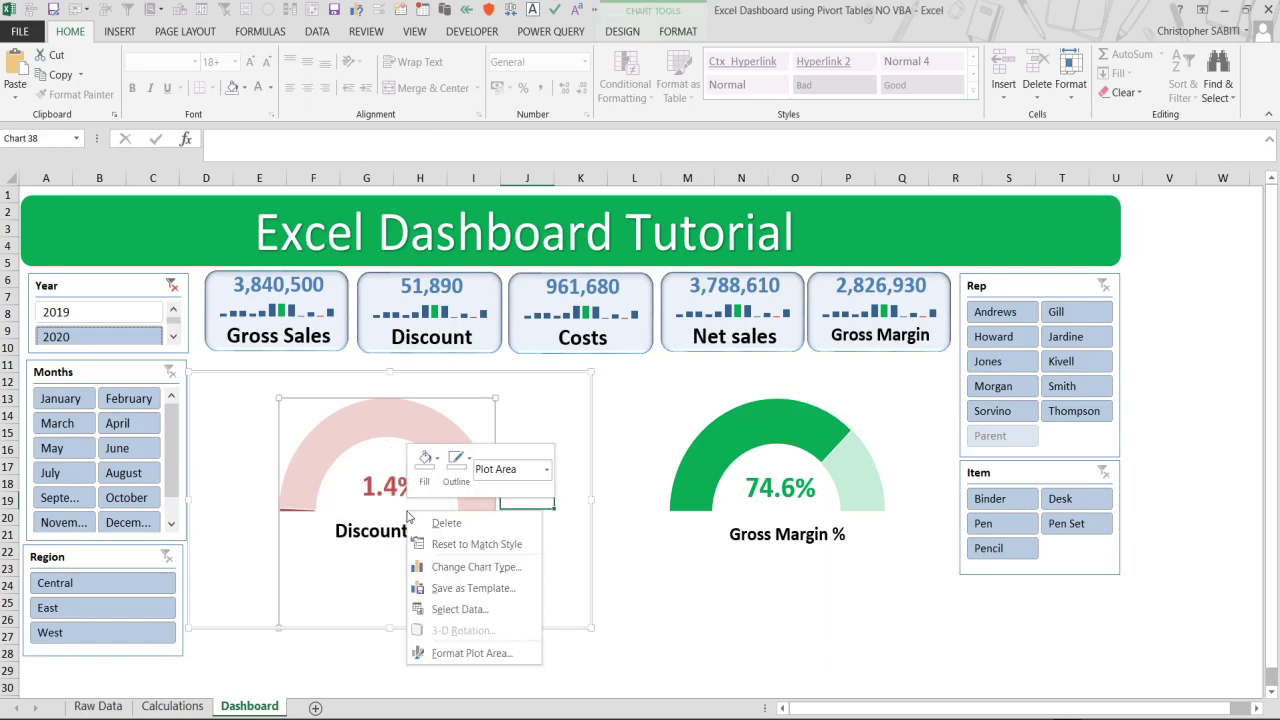
key(Escape)
click(412, 487)
shift+click(399, 530)
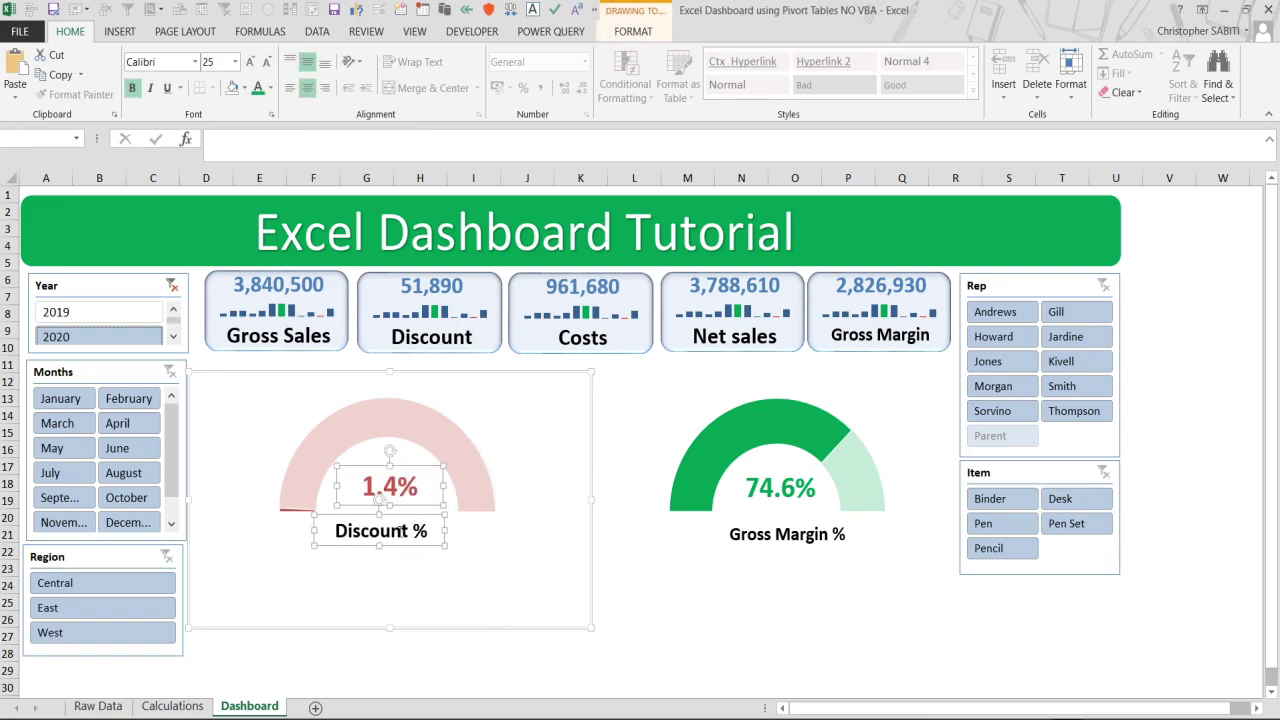
click(460, 498)
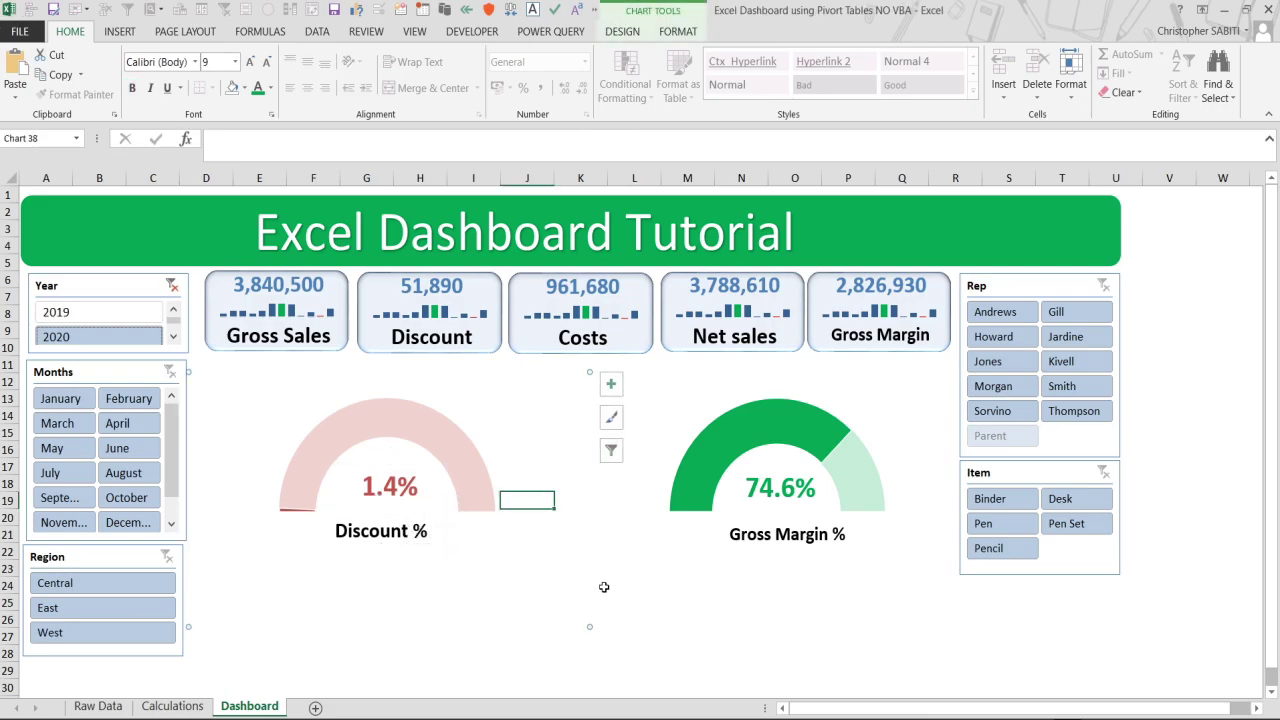
right_click(441, 454)
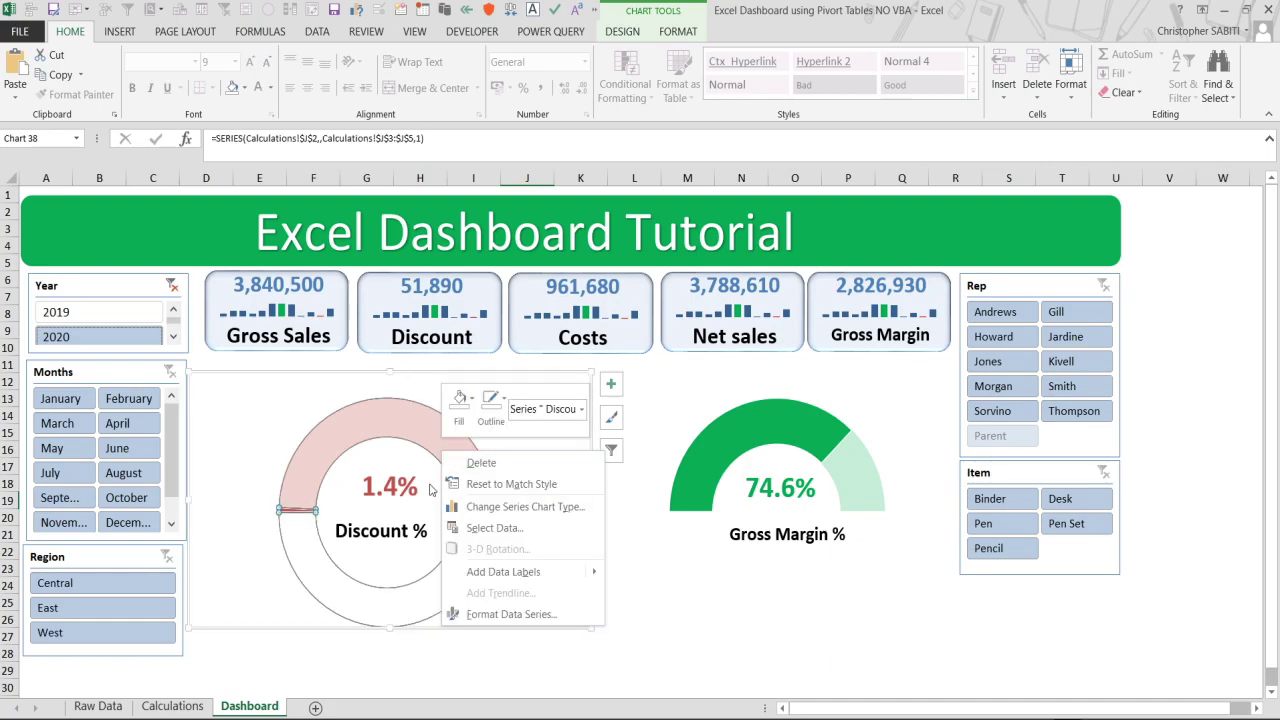
click(634, 558)
click(713, 476)
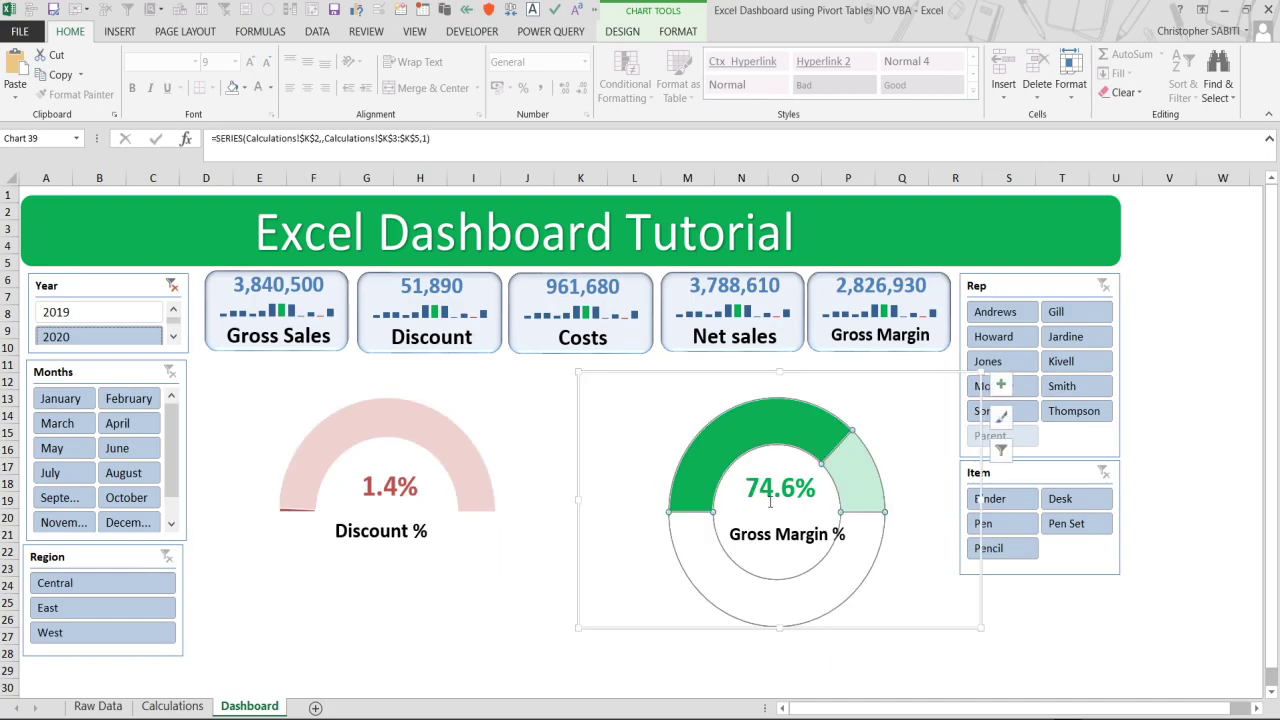
key(ctrl+y)
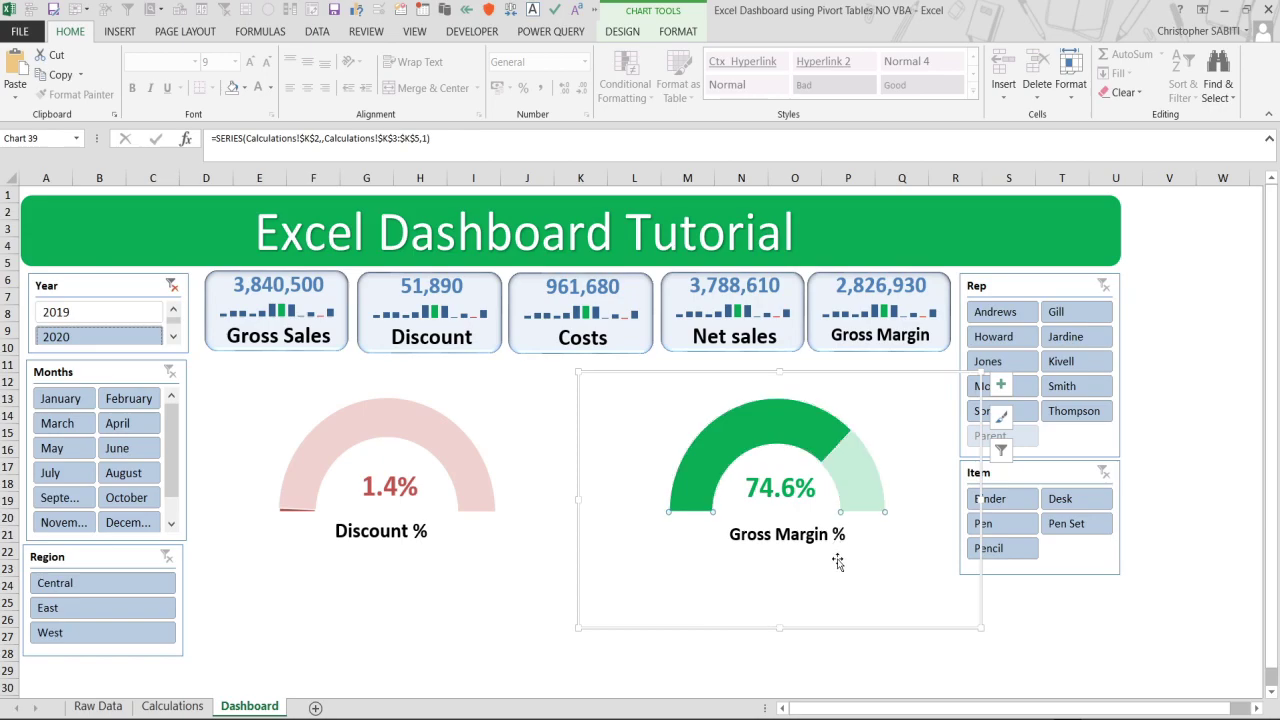
Shrink the Gross Margin % chart, move it closer to the Discount % gauge, and widen it enough to keep its label on one line.
click(838, 470)
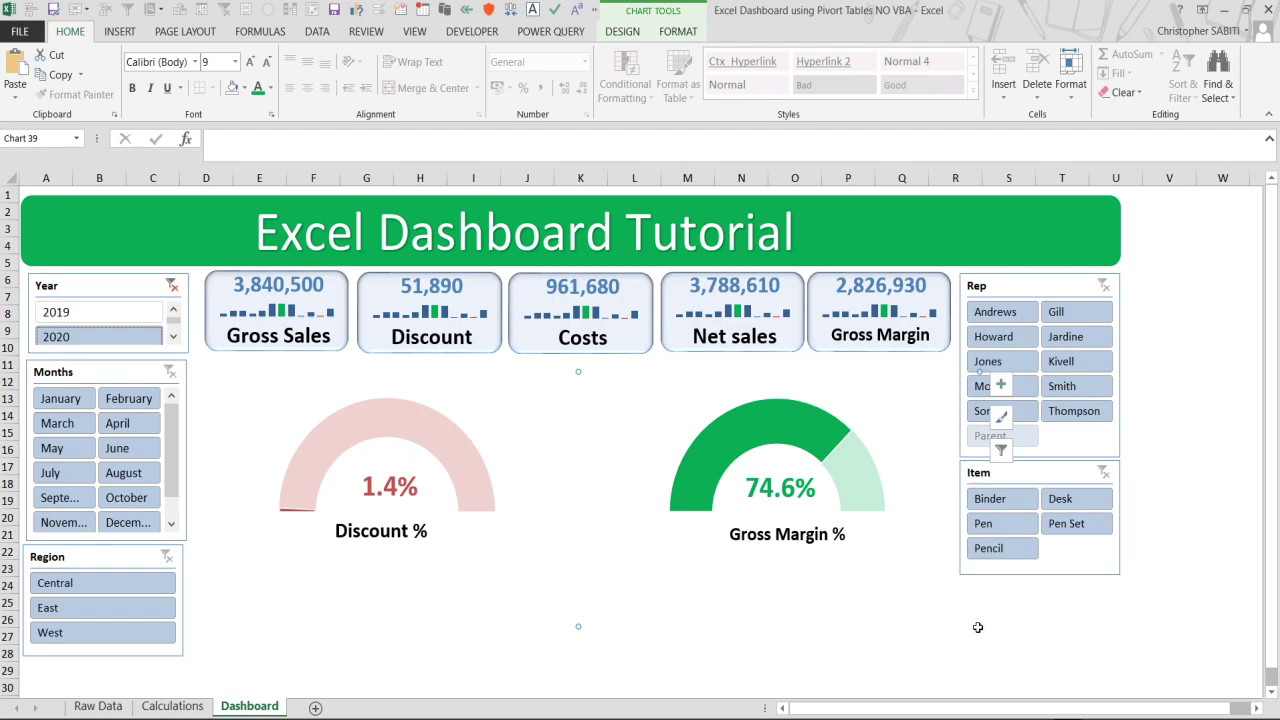
drag(982, 626, 922, 606)
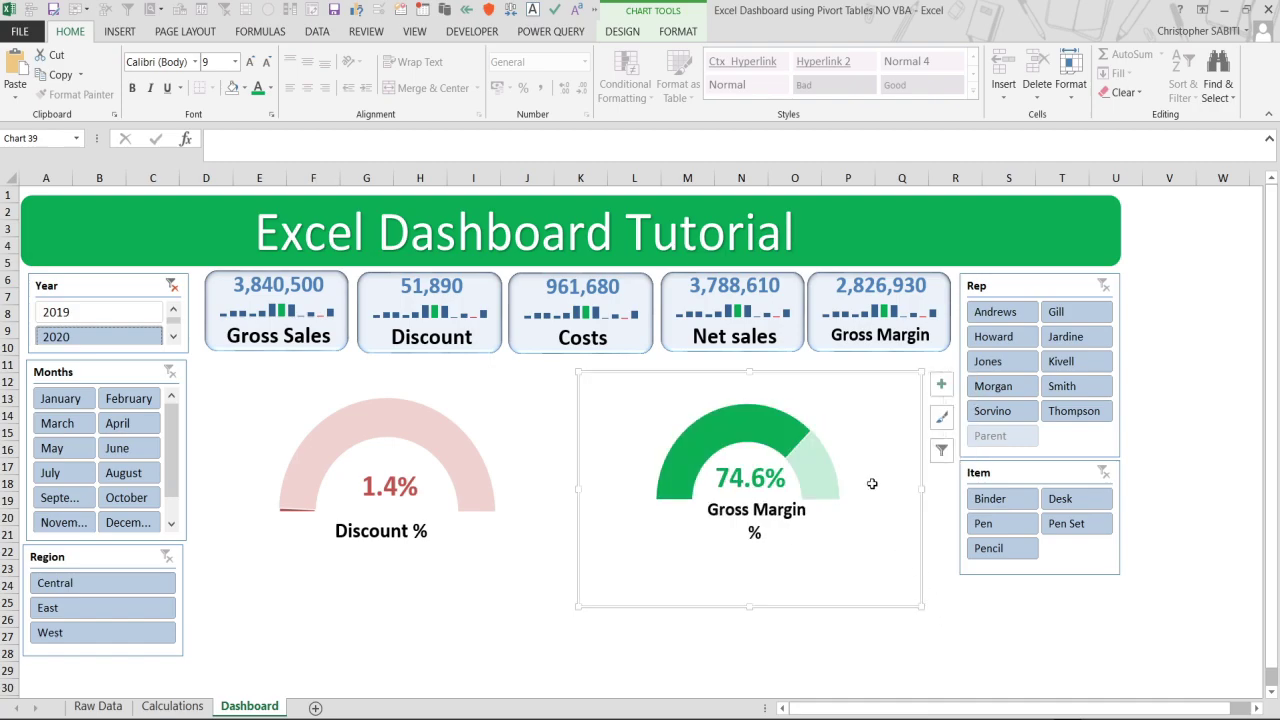
drag(854, 369, 815, 359)
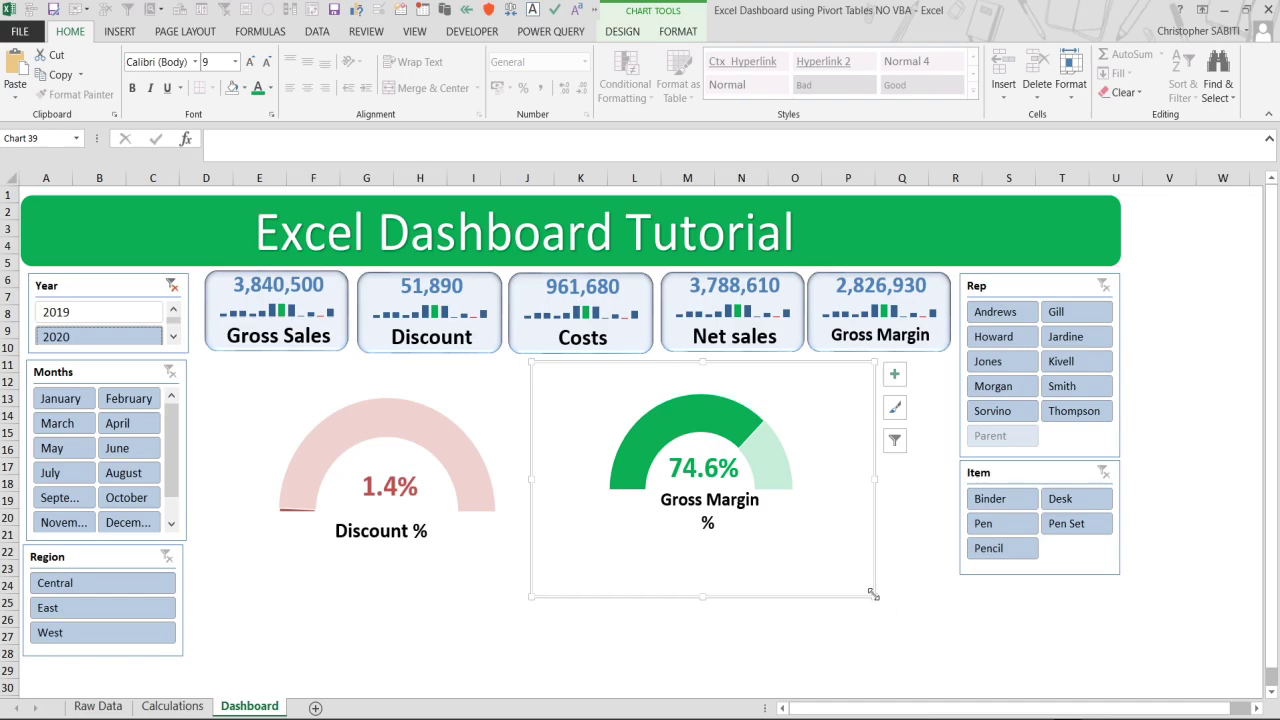
drag(875, 596, 920, 599)
Nudge the Discount % label slightly right and up so it sits centred beneath the Discount % gauge.
click(423, 591)
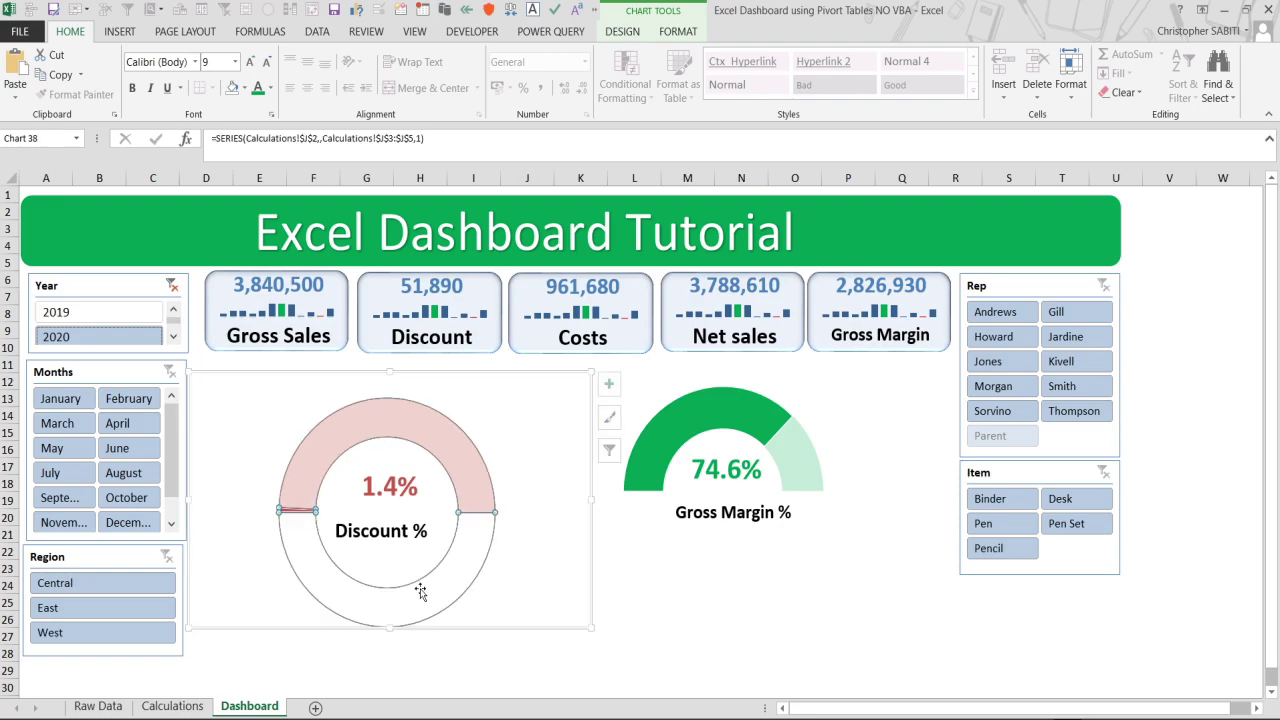
click(643, 667)
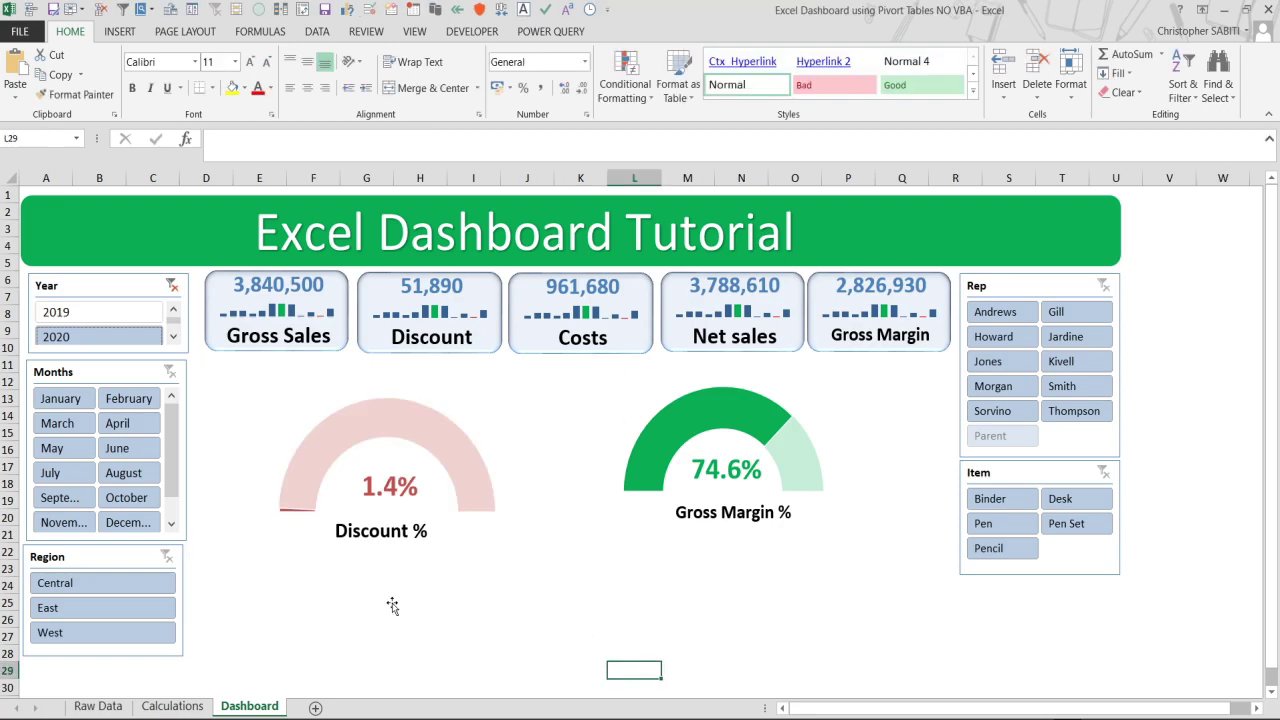
click(389, 527)
drag(399, 515, 411, 509)
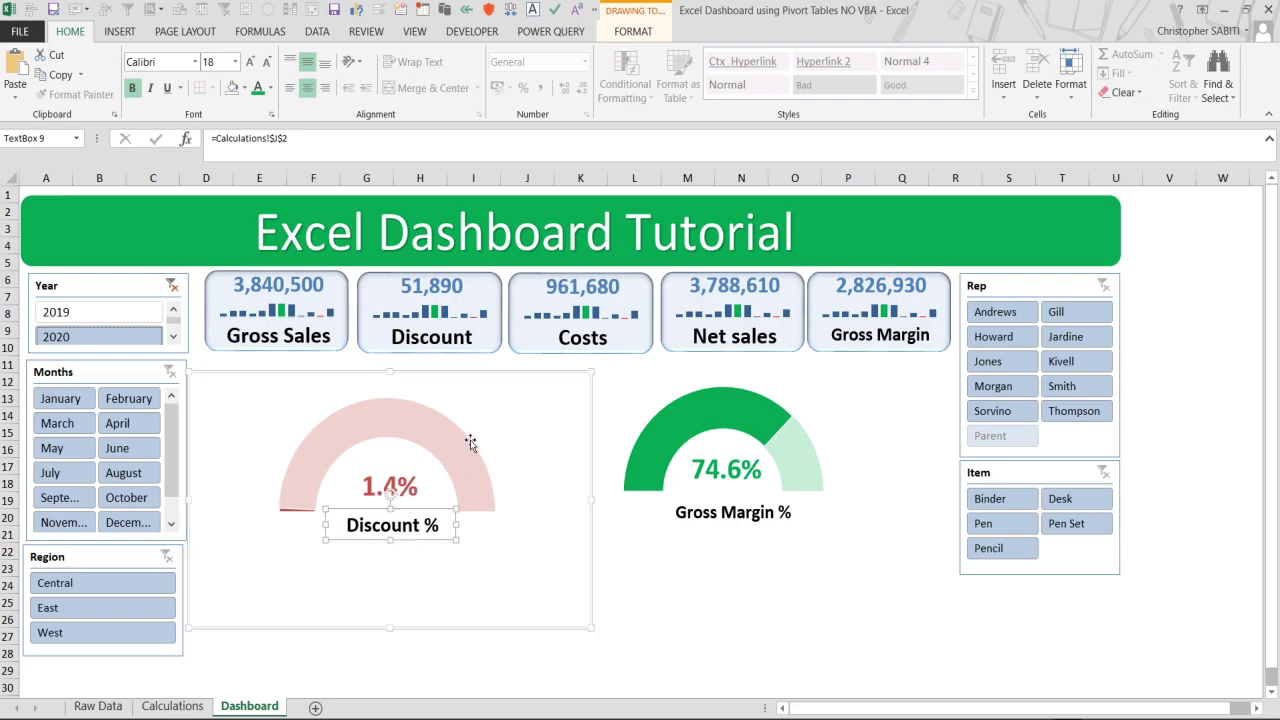
click(772, 592)
click(631, 631)
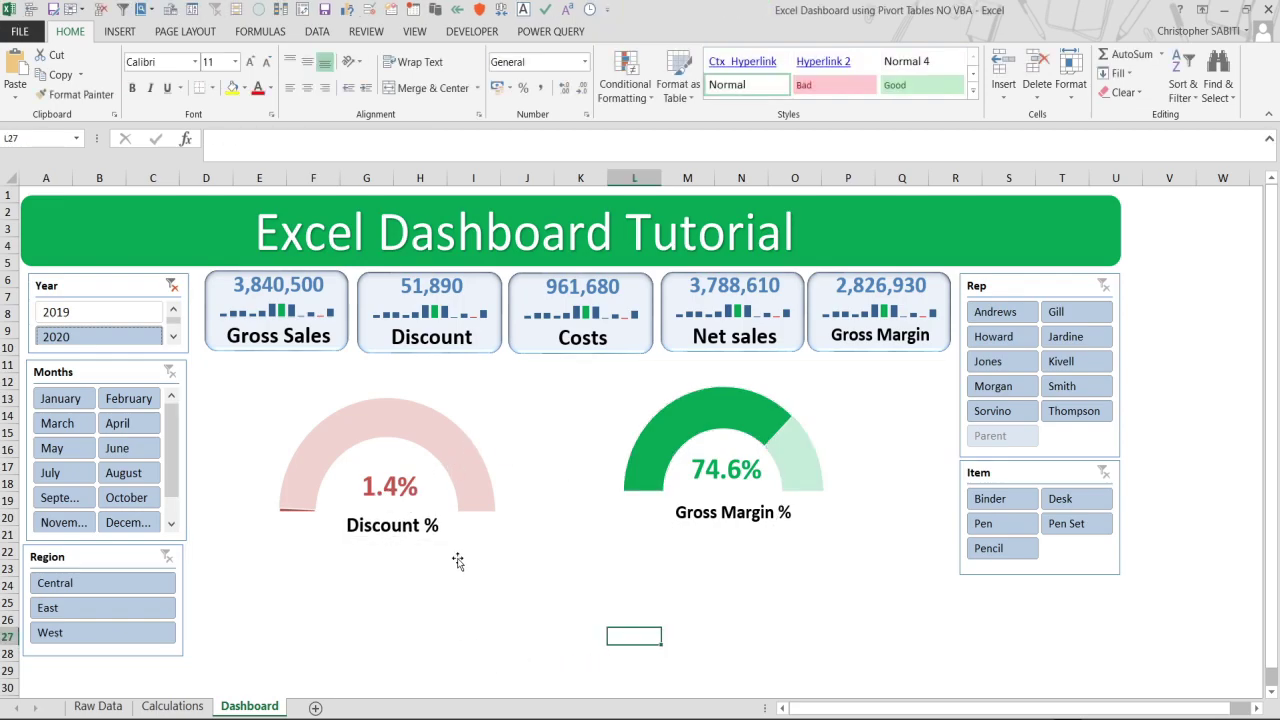
Move the Discount % chart up to just beneath the KPI cards and select the Gross Margin % chart.
scroll(438, 592, down, 1)
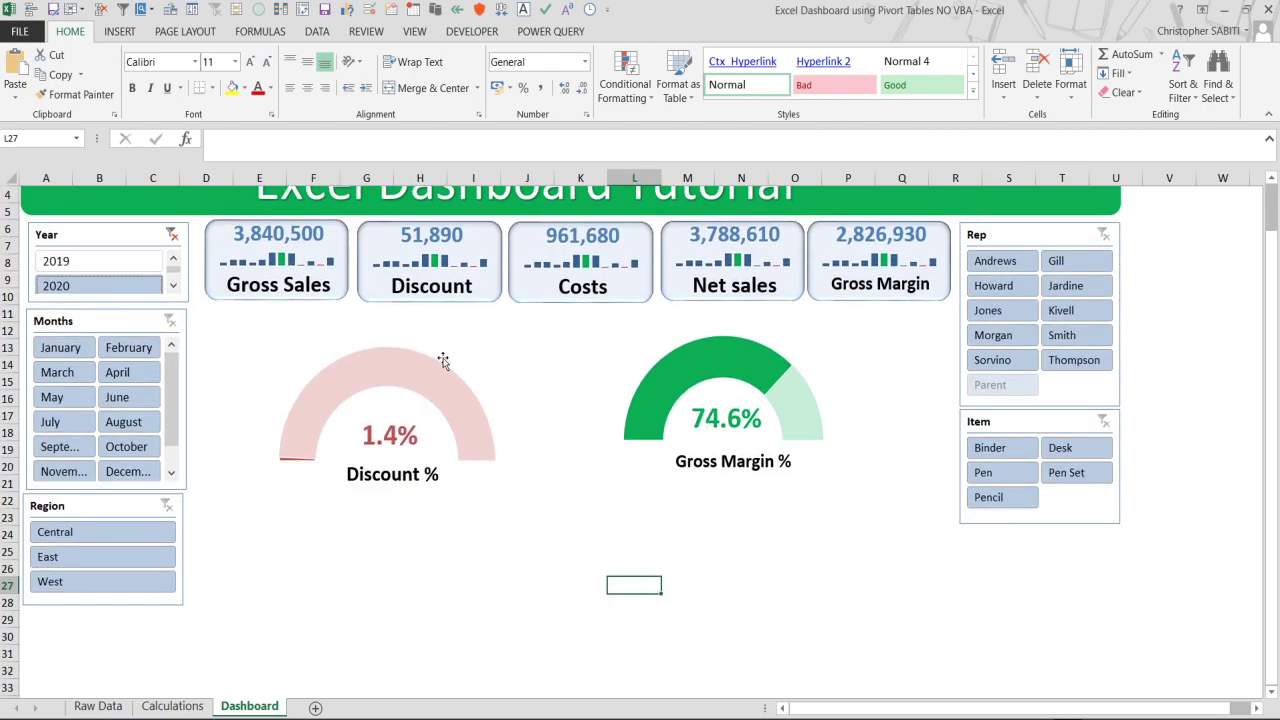
click(363, 385)
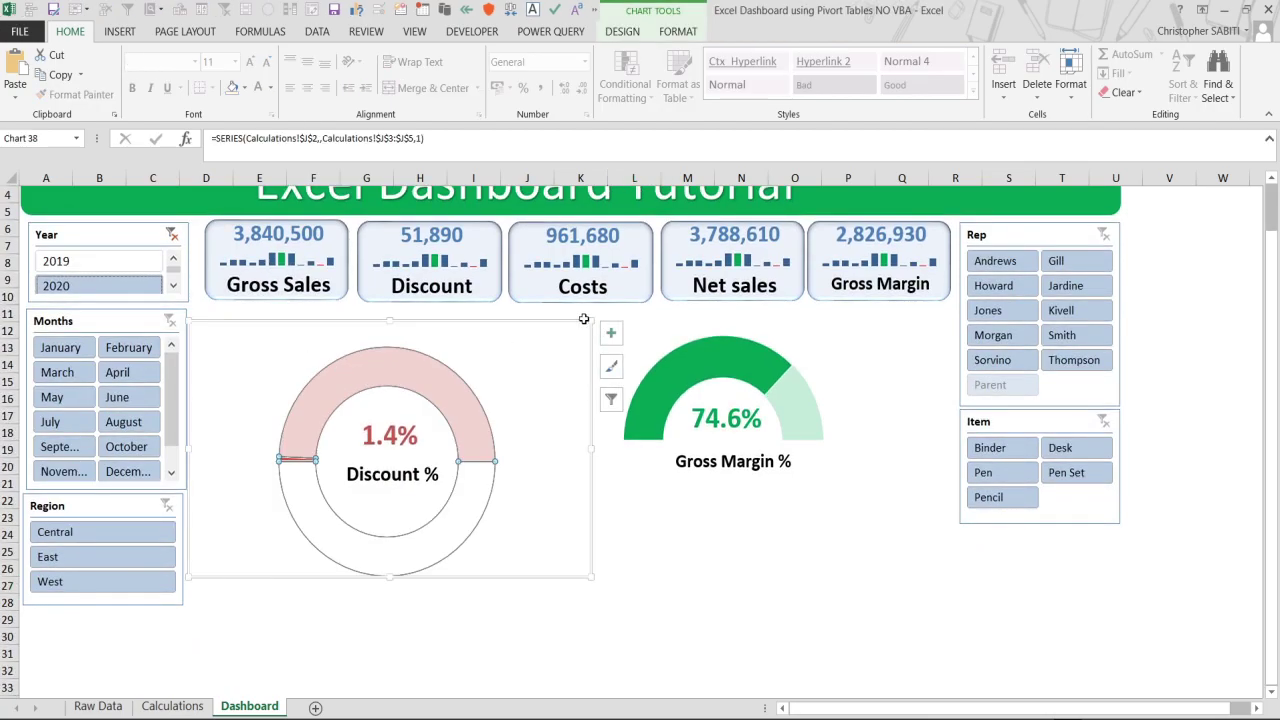
drag(571, 314, 571, 280)
click(829, 338)
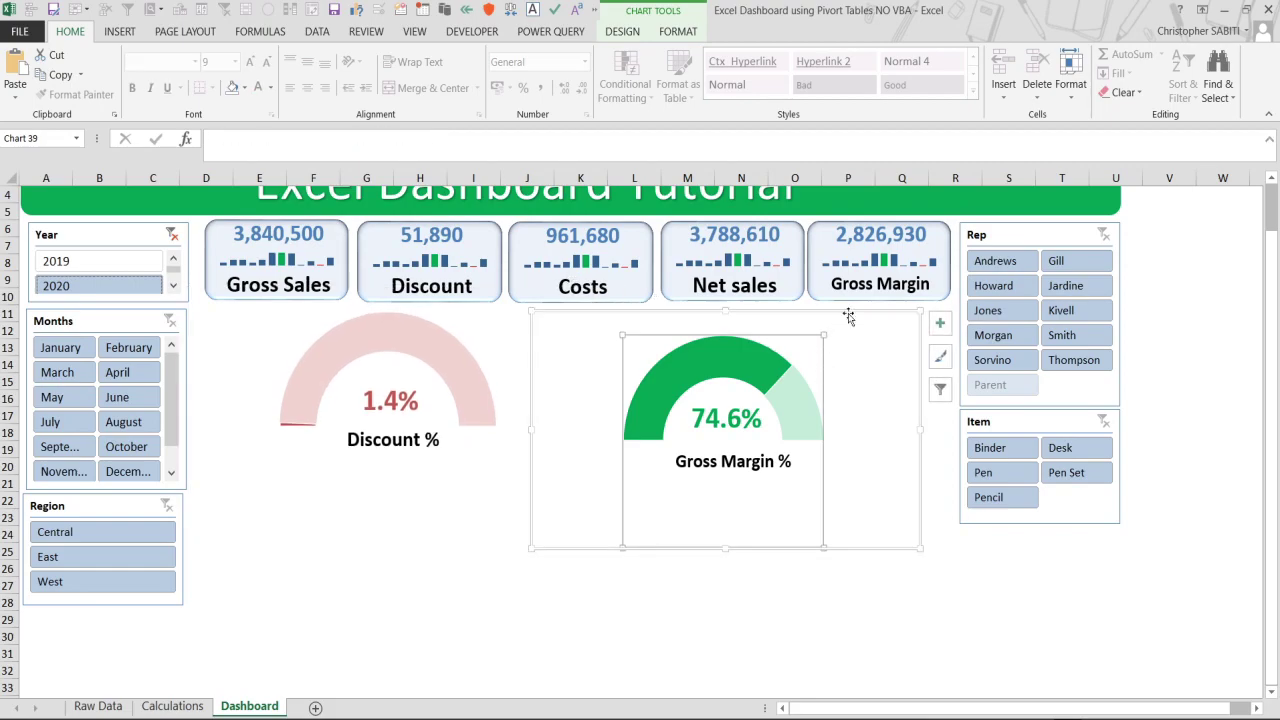
Move the Gross Margin % chart up and left to just beneath the KPI cards, beside the Discount % gauge.
drag(848, 316, 782, 287)
click(415, 585)
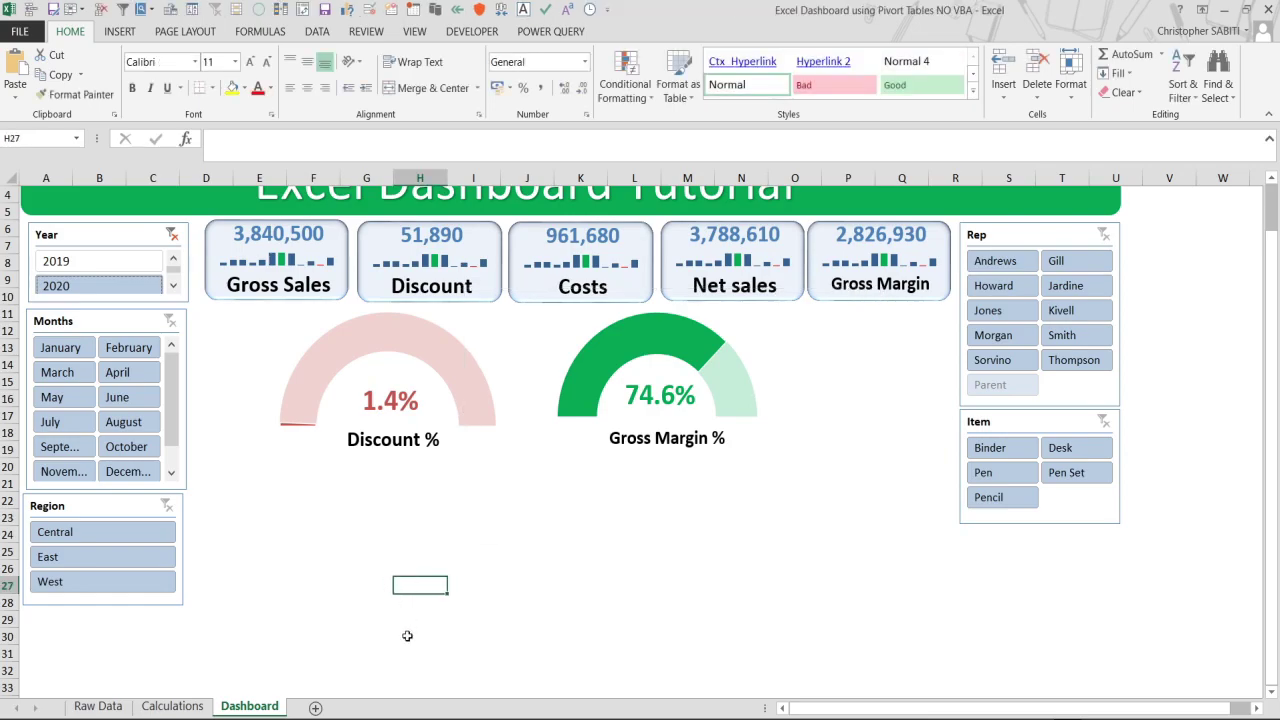
Copy the monthly pivot table in A8:H20 of the Calculations sheet and paste it at A23.
click(165, 707)
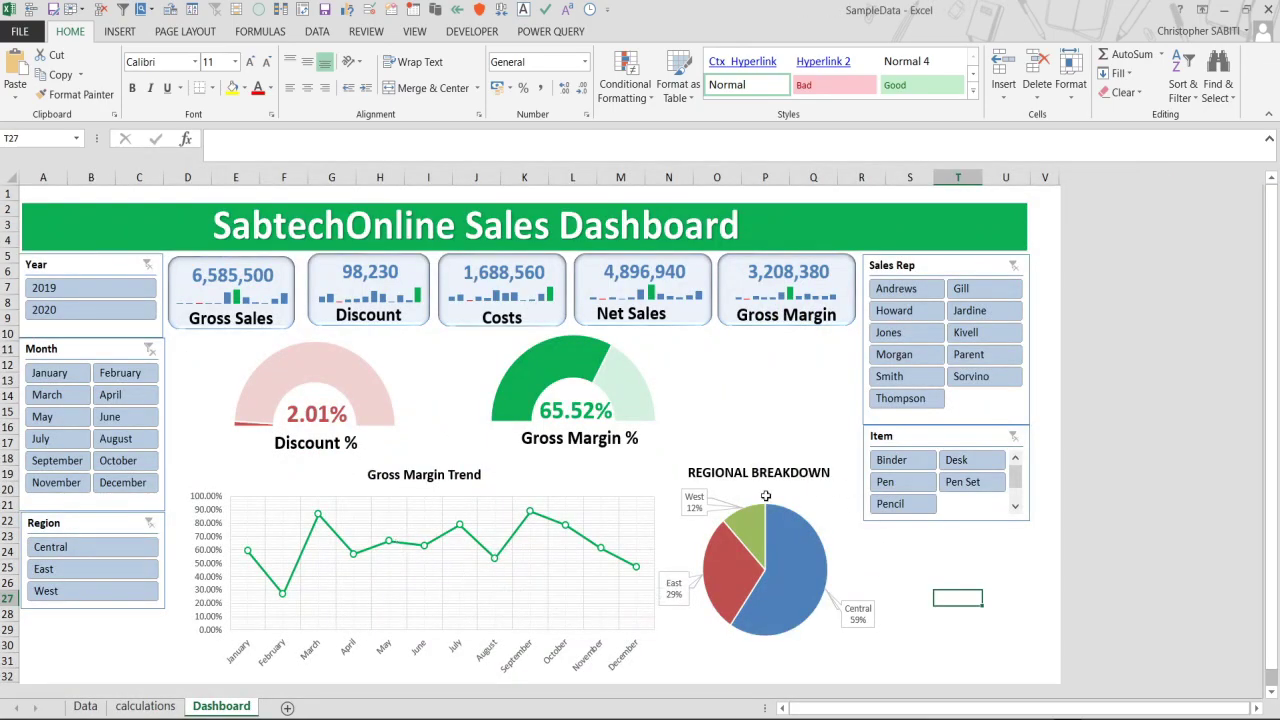
mouse_move(718, 542)
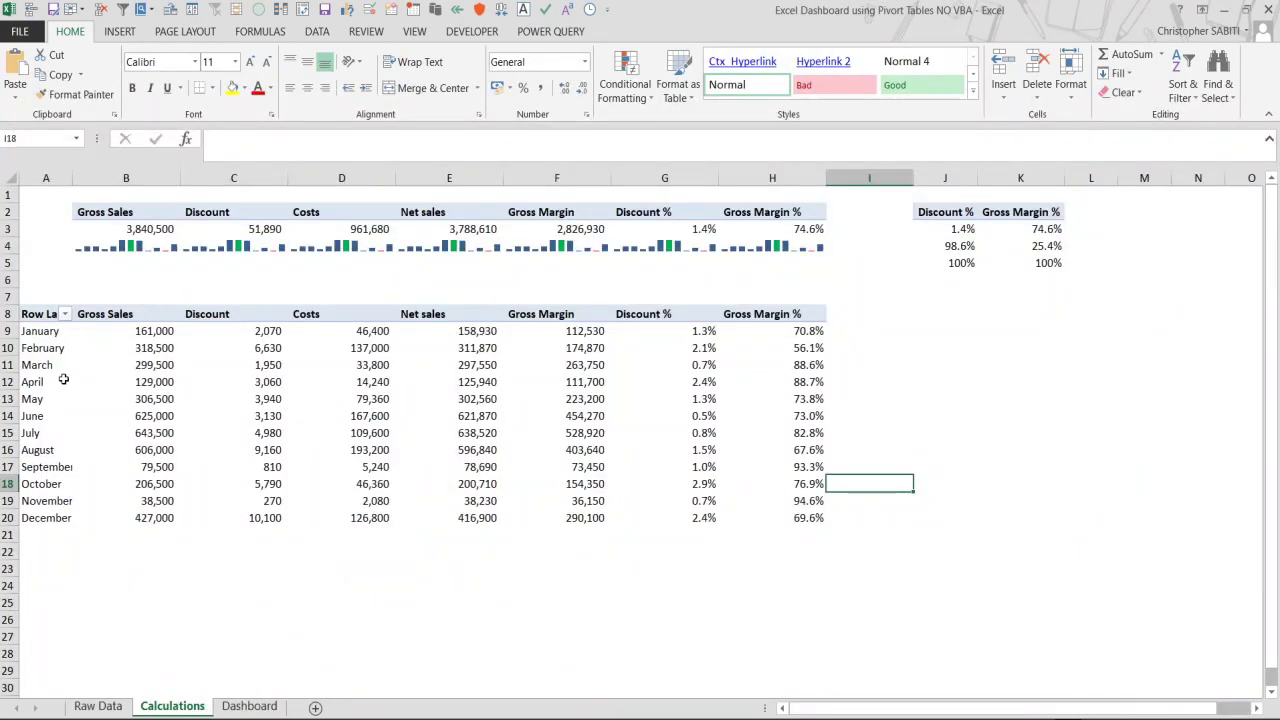
drag(33, 314, 793, 517)
key(ctrl+c)
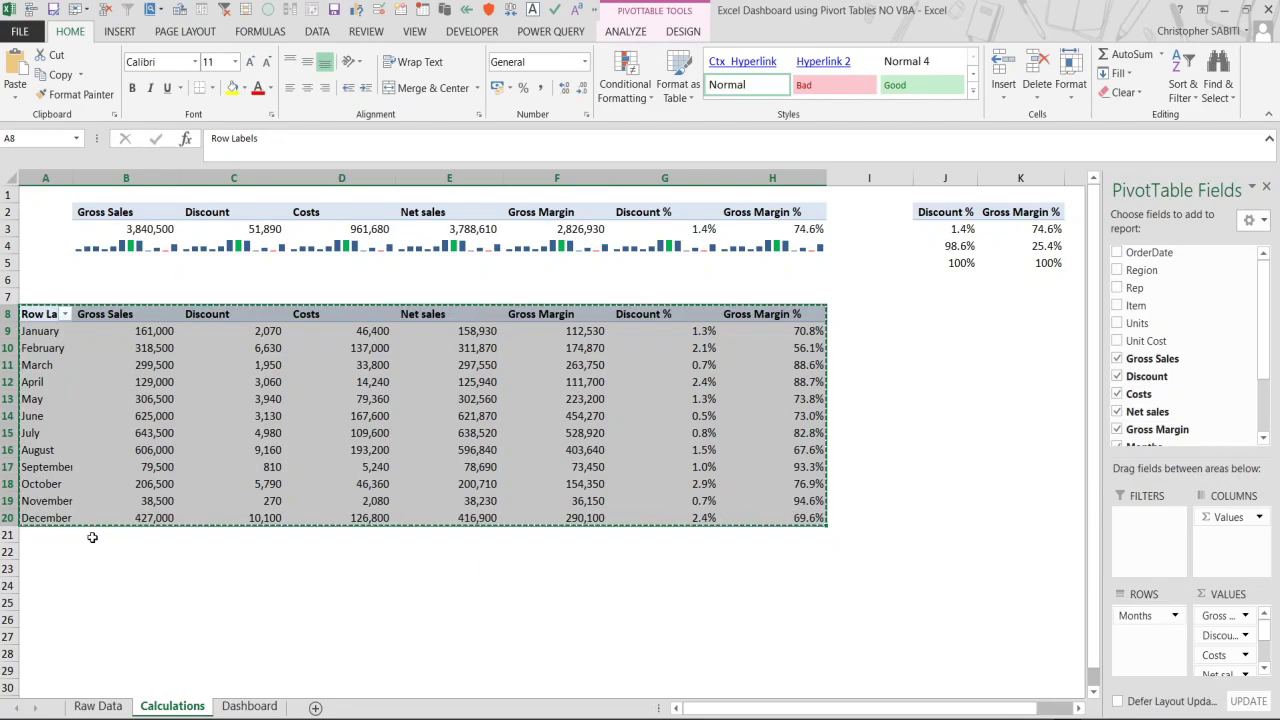
scroll(70, 525, down, 1)
click(49, 518)
key(ctrl+v)
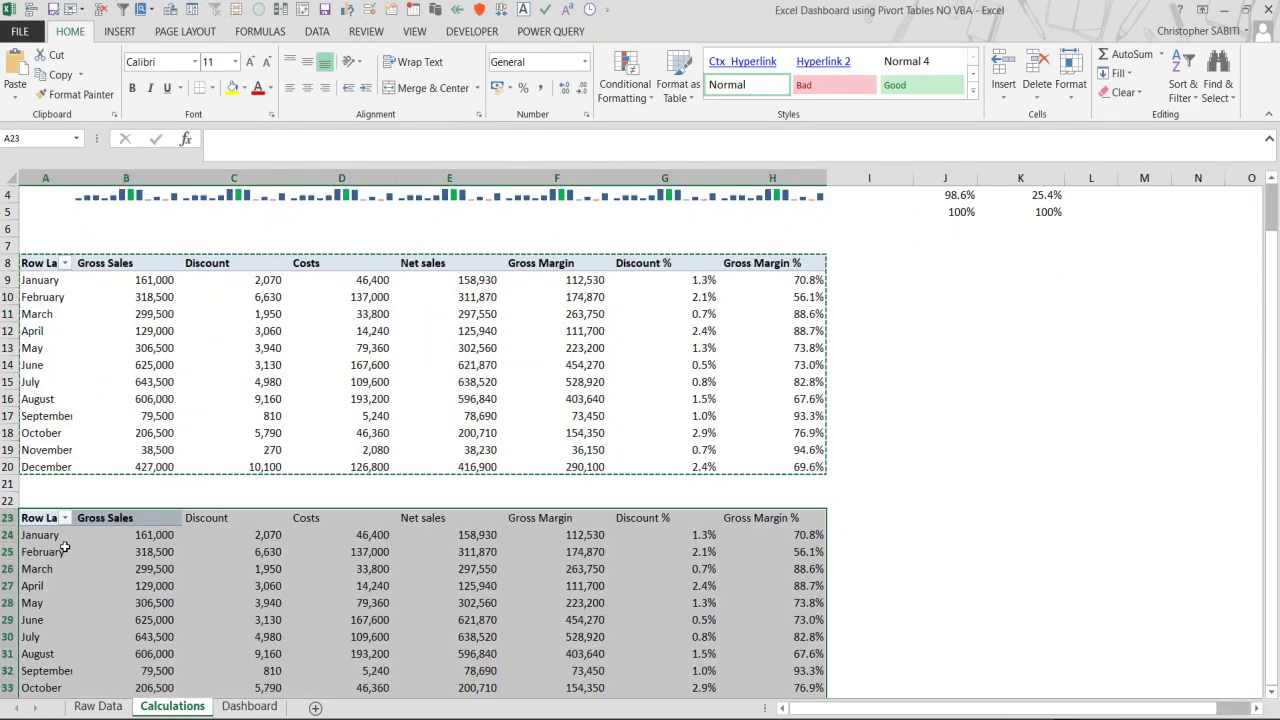
Remove the Gross Sales, Discount, Costs, Net sales and Gross Margin fields from the copied pivot table at A23.
scroll(300, 535, down, 2)
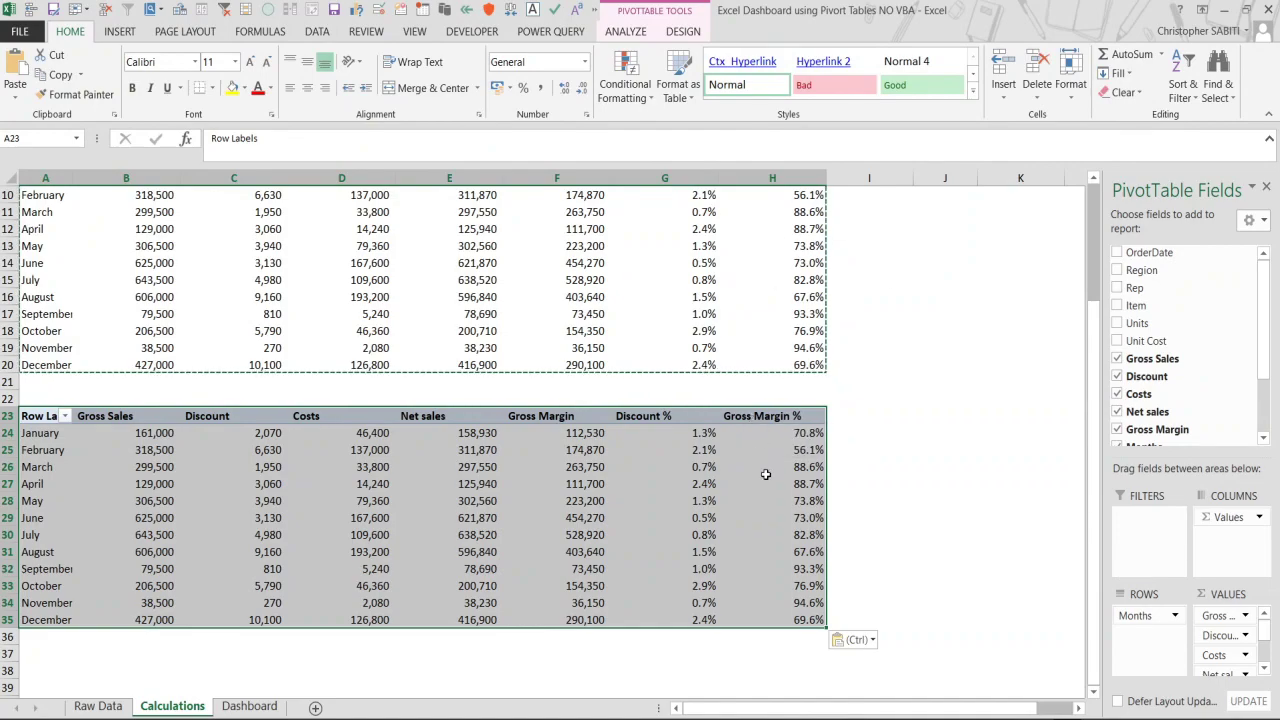
drag(1160, 360, 1148, 383)
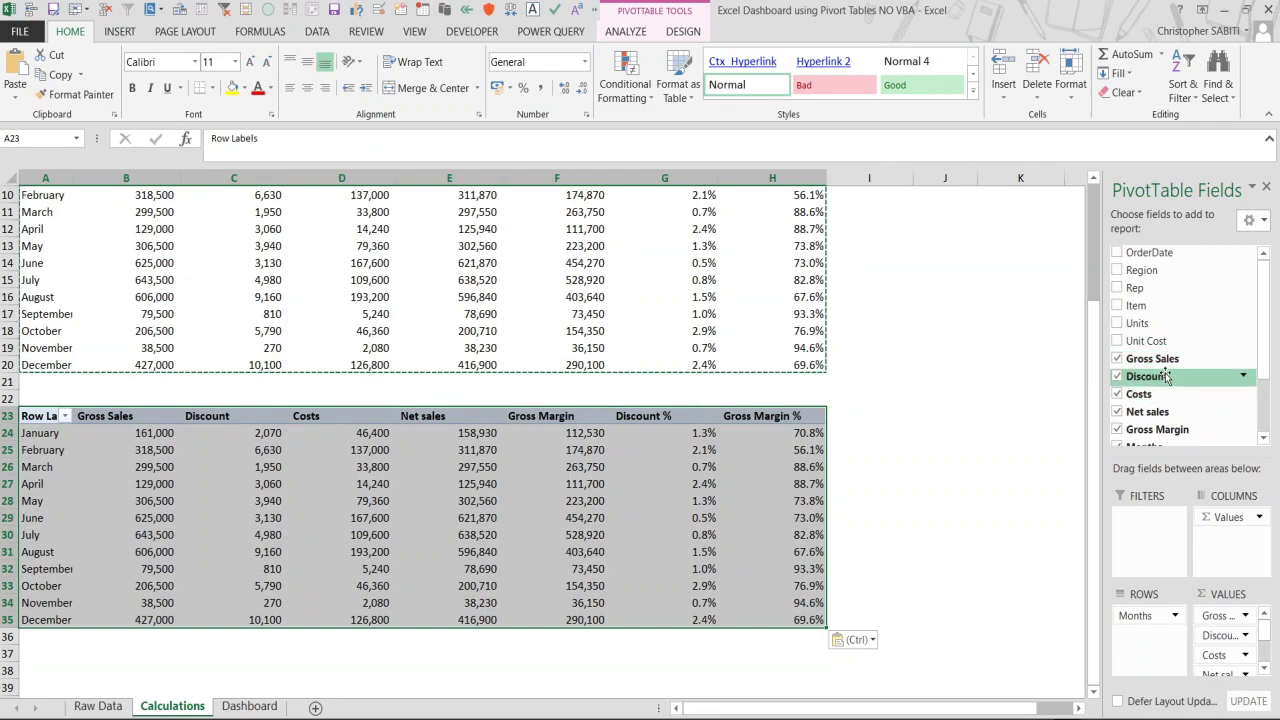
scroll(1163, 370, down, 1)
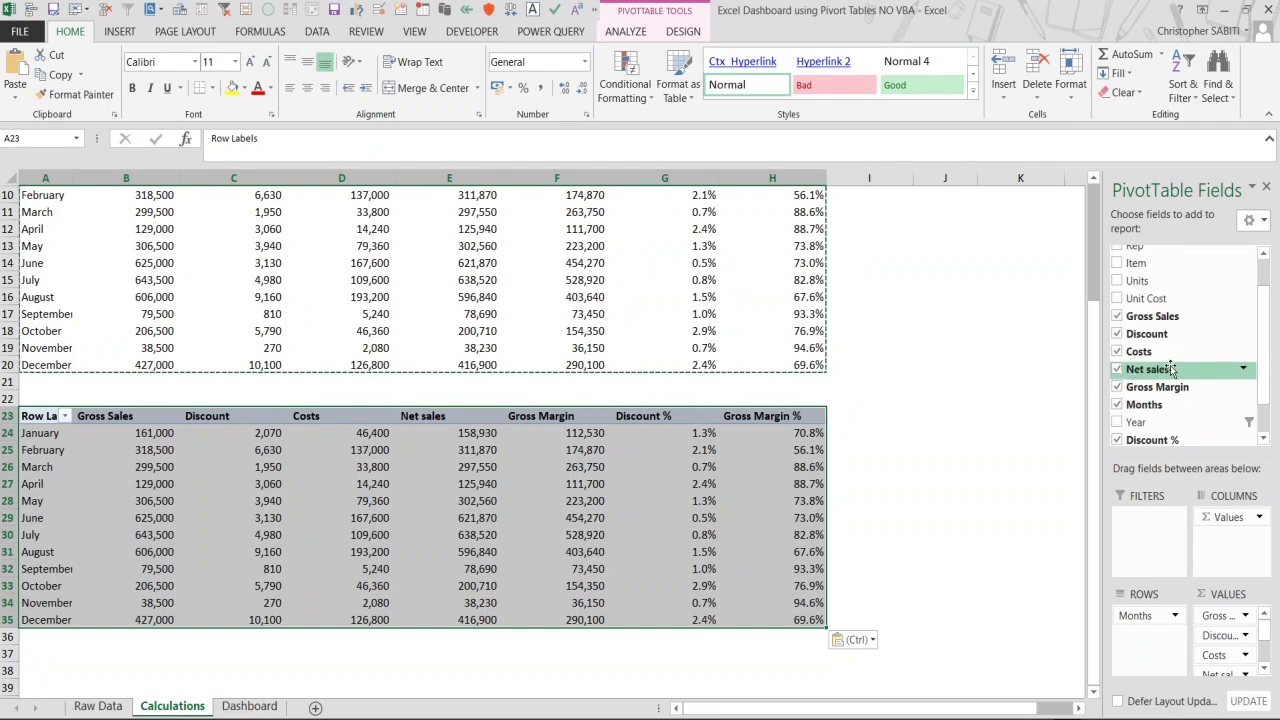
click(1117, 318)
click(1117, 334)
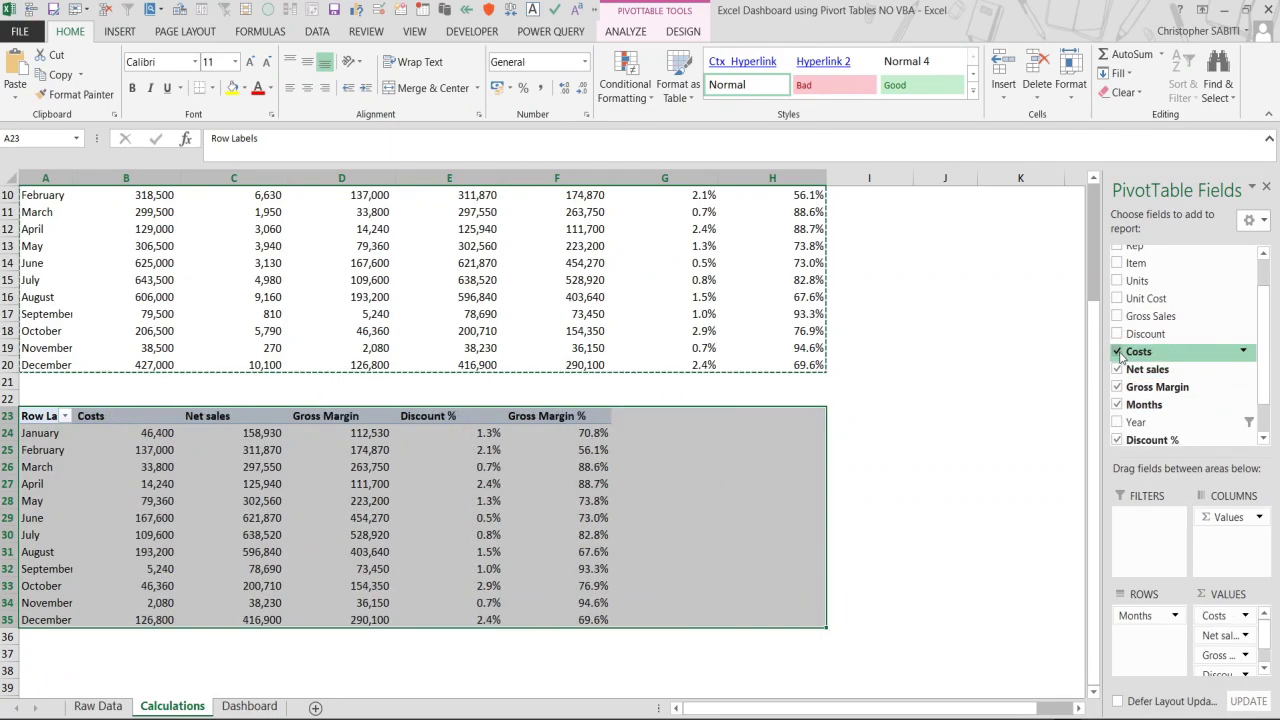
click(1118, 370)
click(1118, 387)
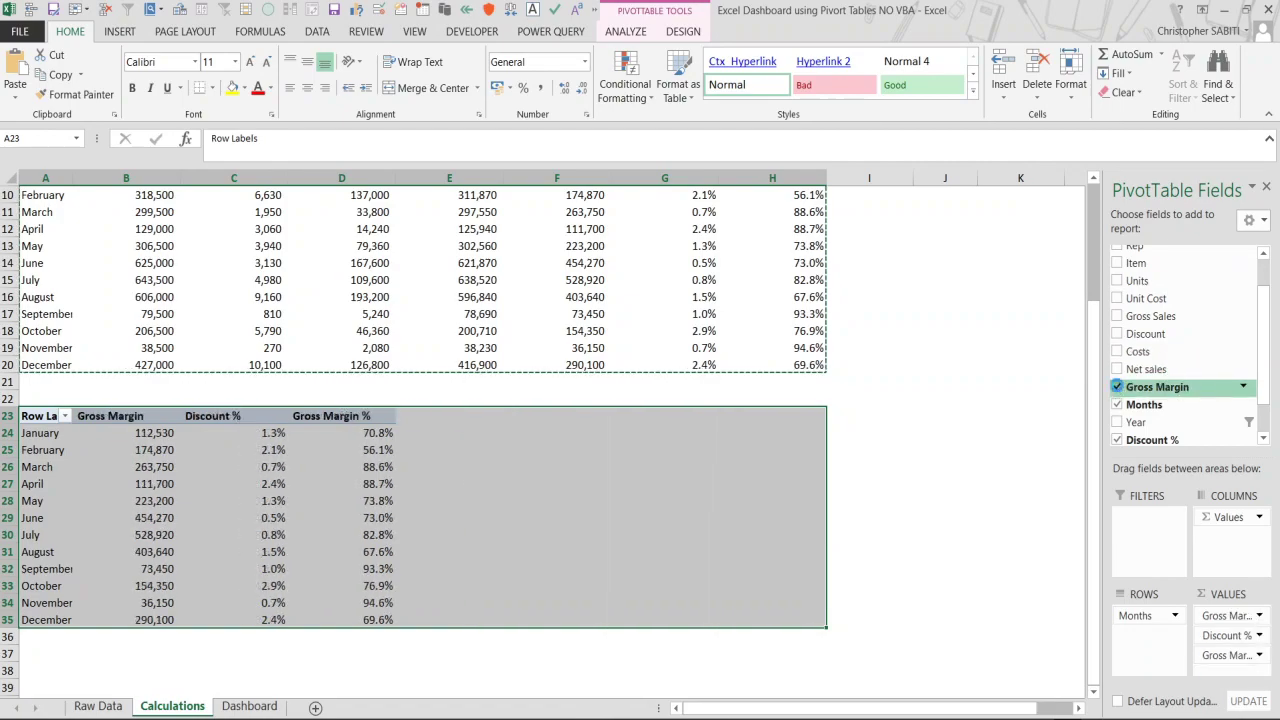
click(1118, 405)
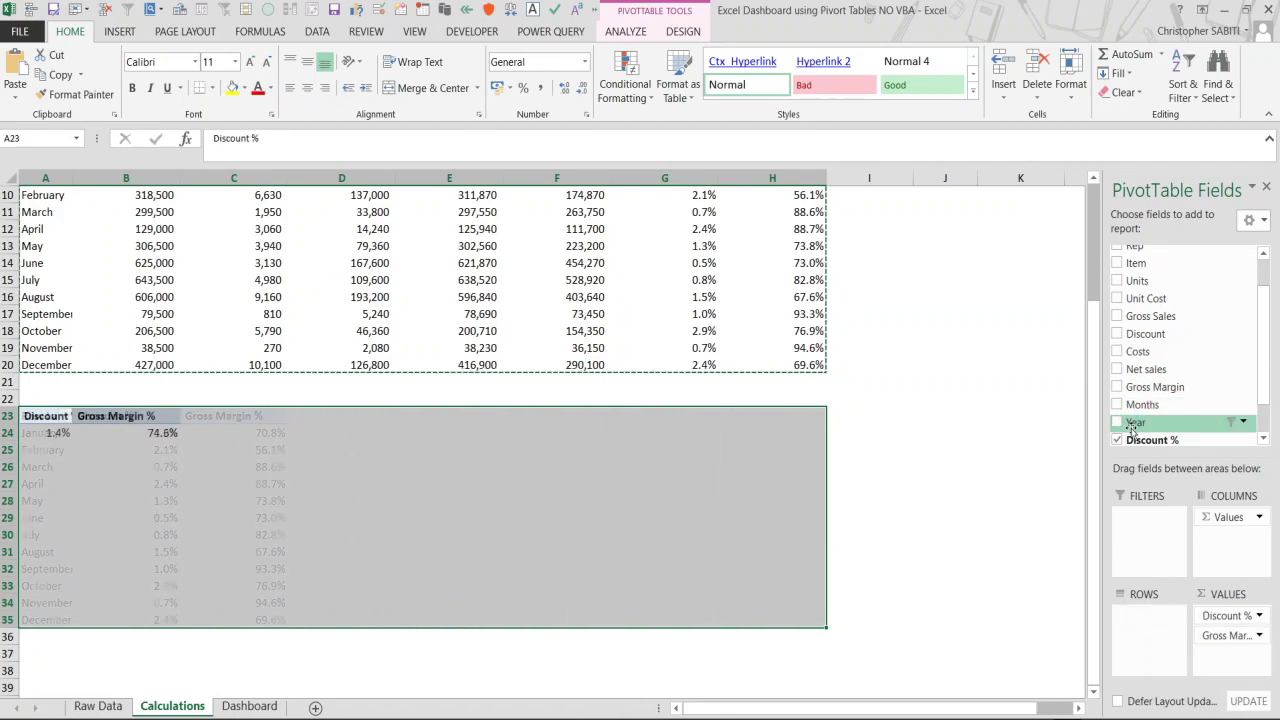
click(1118, 423)
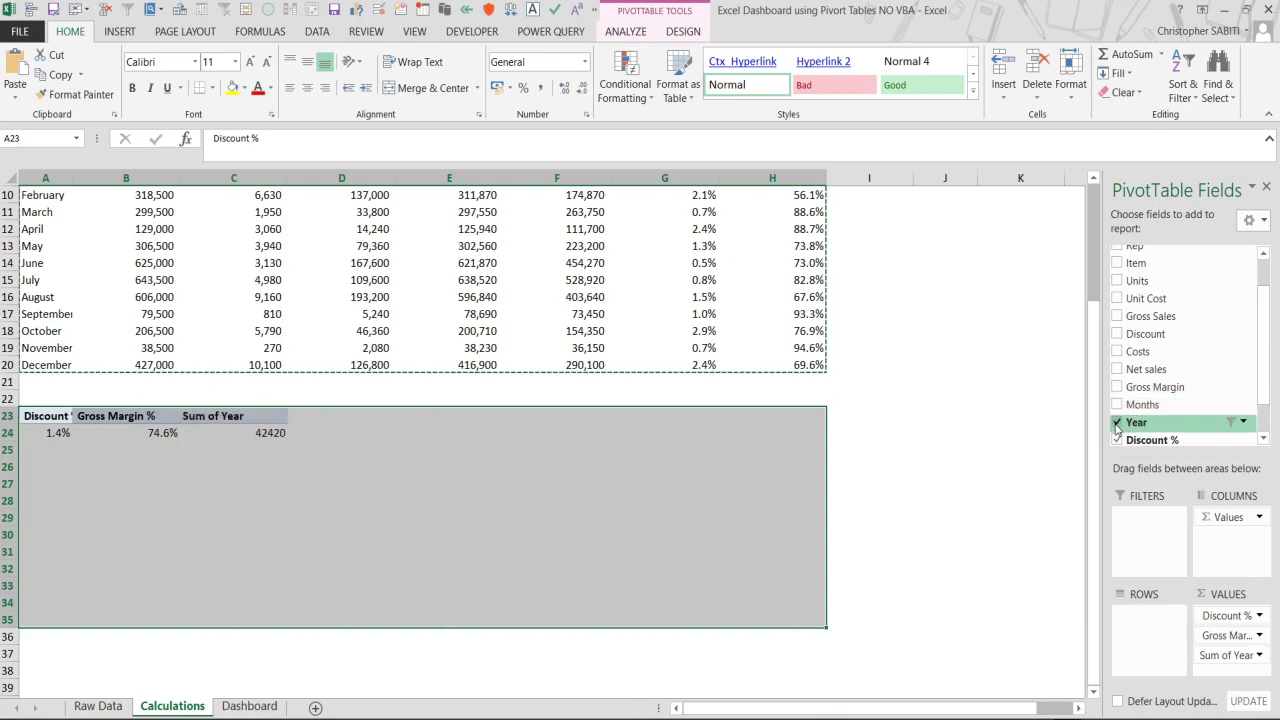
click(1118, 423)
click(1118, 405)
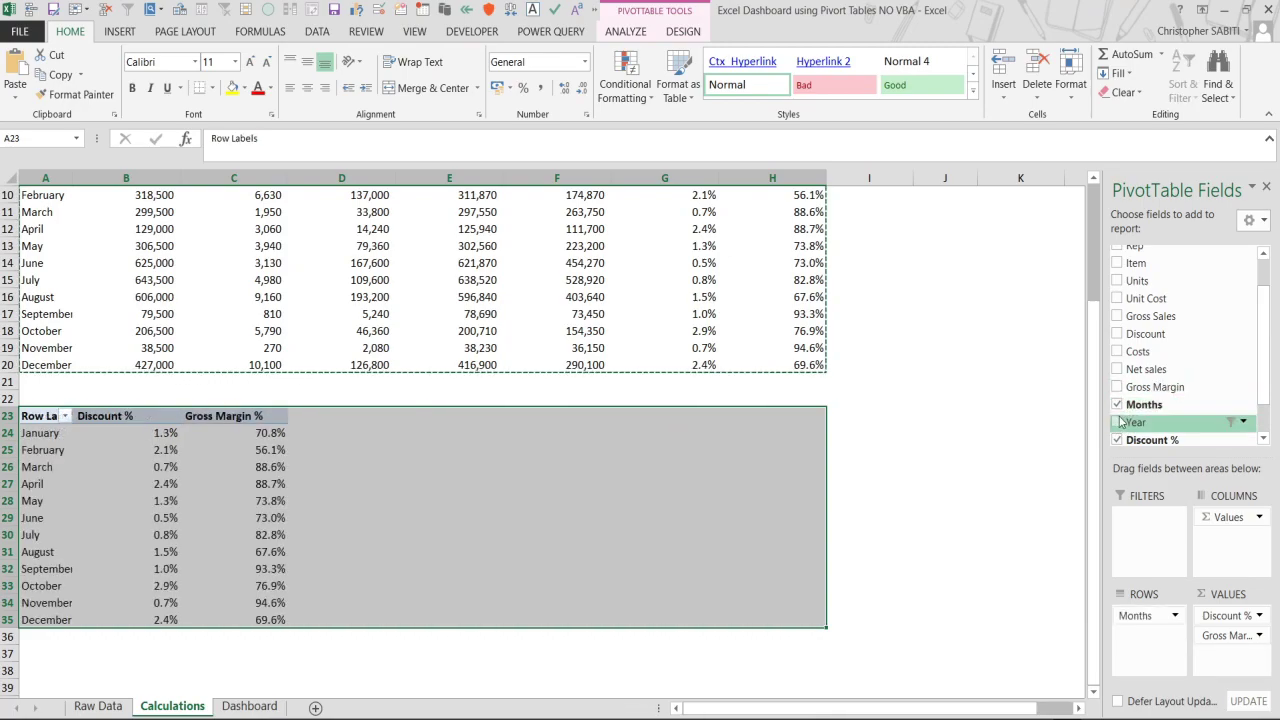
Remove the Discount % field from the copied pivot table, keeping only Months and Gross Margin %.
scroll(1121, 421, down, 1)
click(1118, 397)
Insert a 2-D line chart with markers from the monthly Gross Margin % pivot table and place it beside that table.
drag(50, 420, 112, 614)
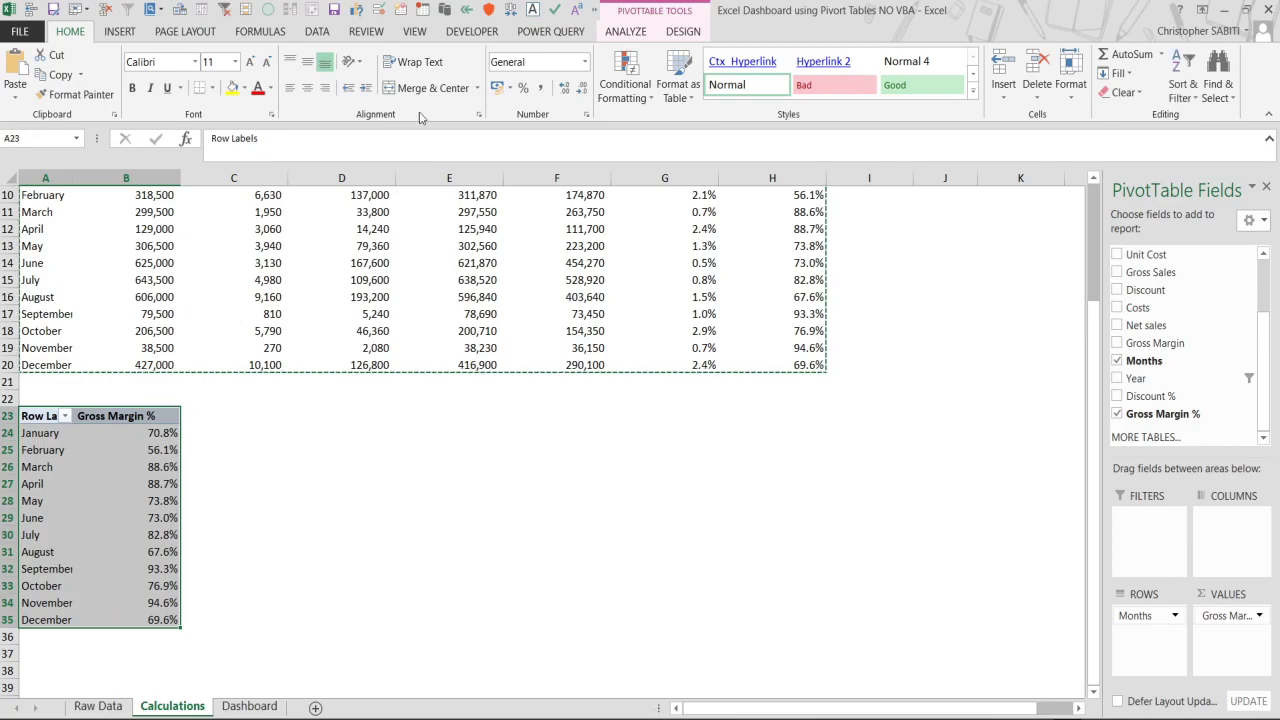
click(119, 31)
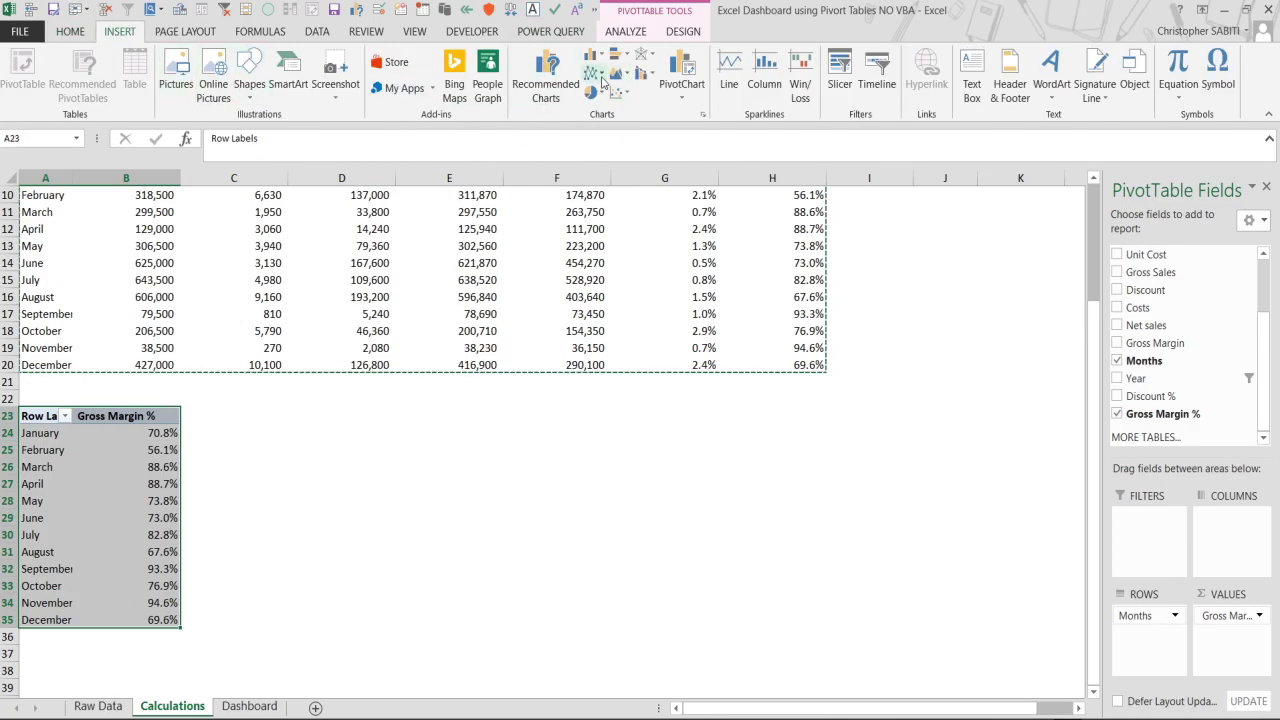
click(602, 80)
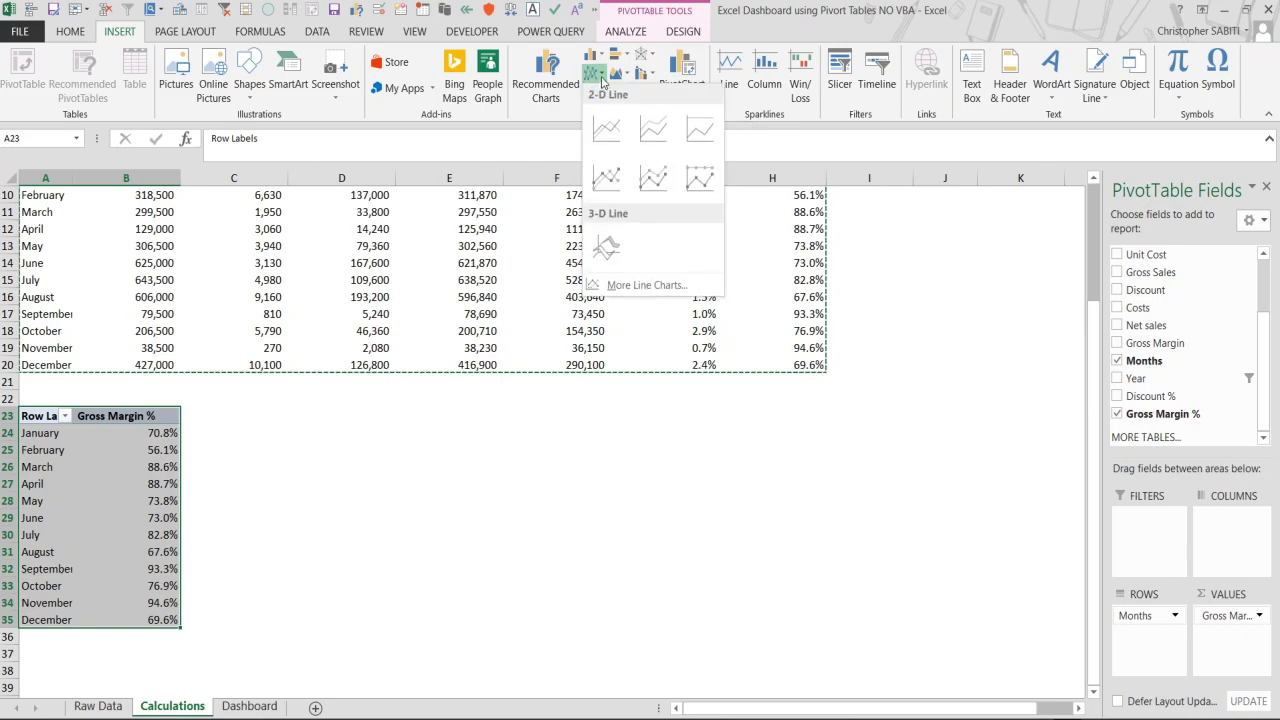
click(605, 177)
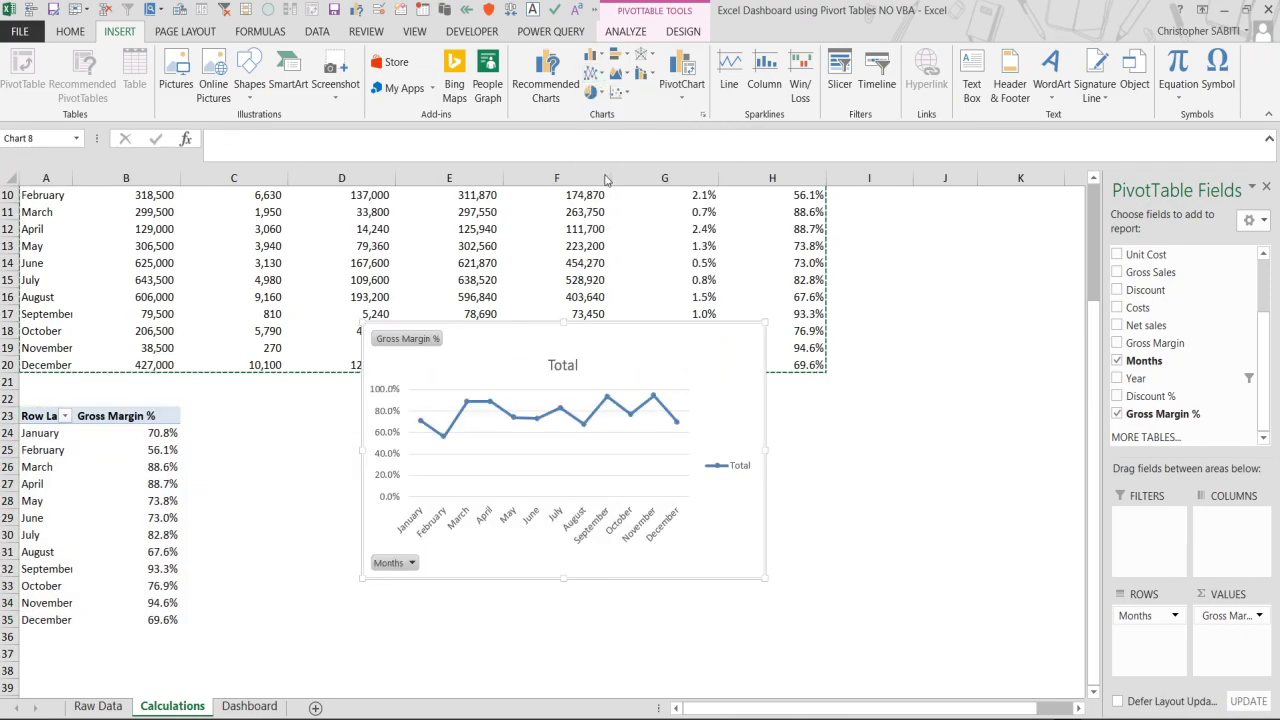
drag(670, 344, 683, 428)
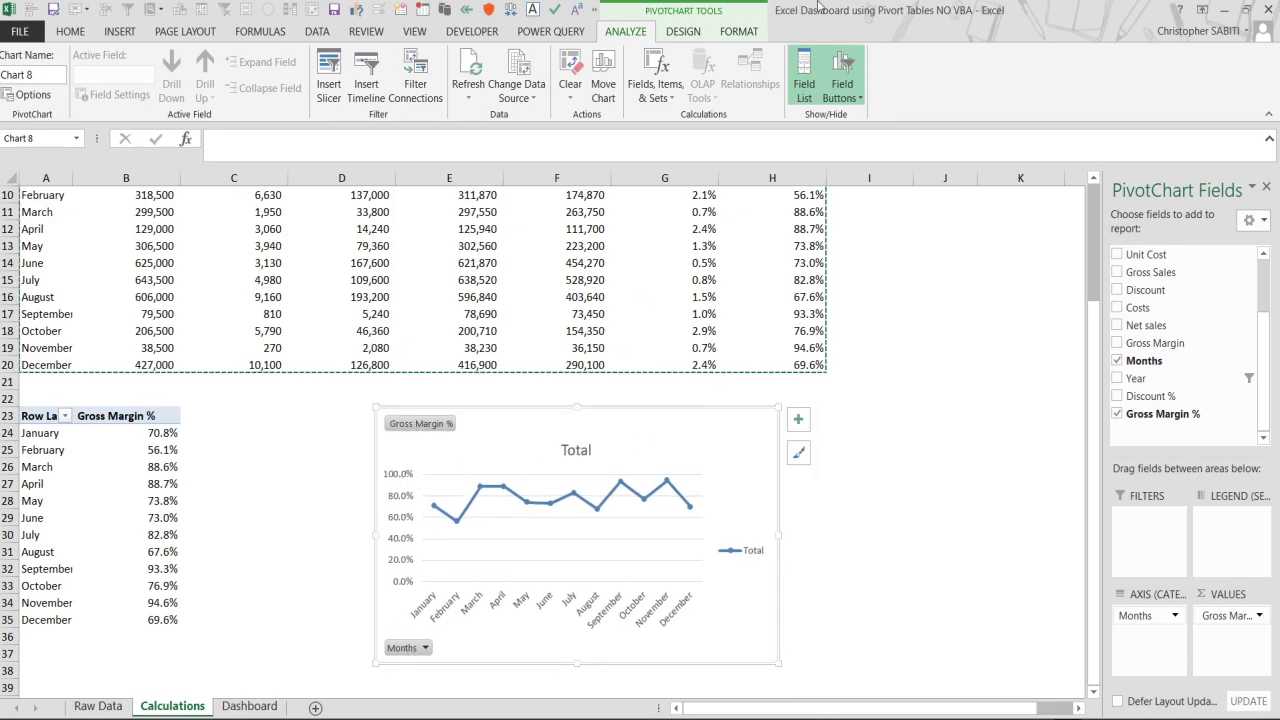
Hide all field buttons on the Gross Margin % line chart.
click(860, 100)
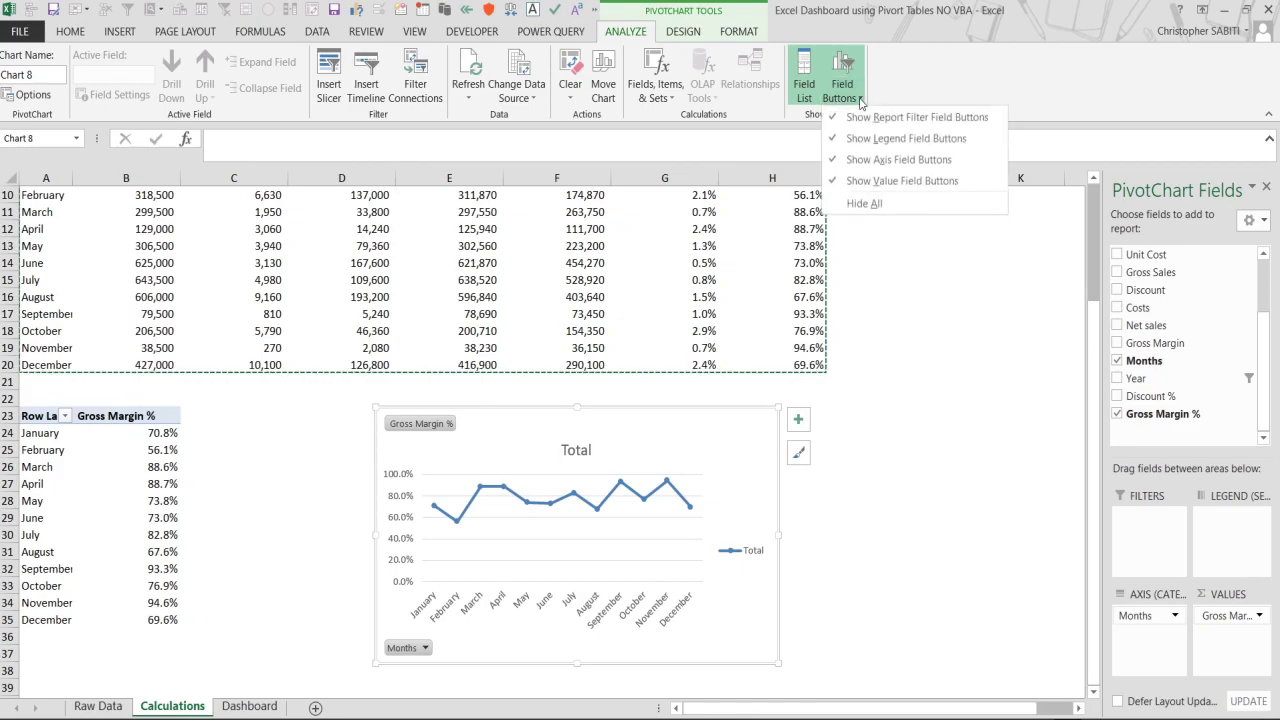
click(869, 201)
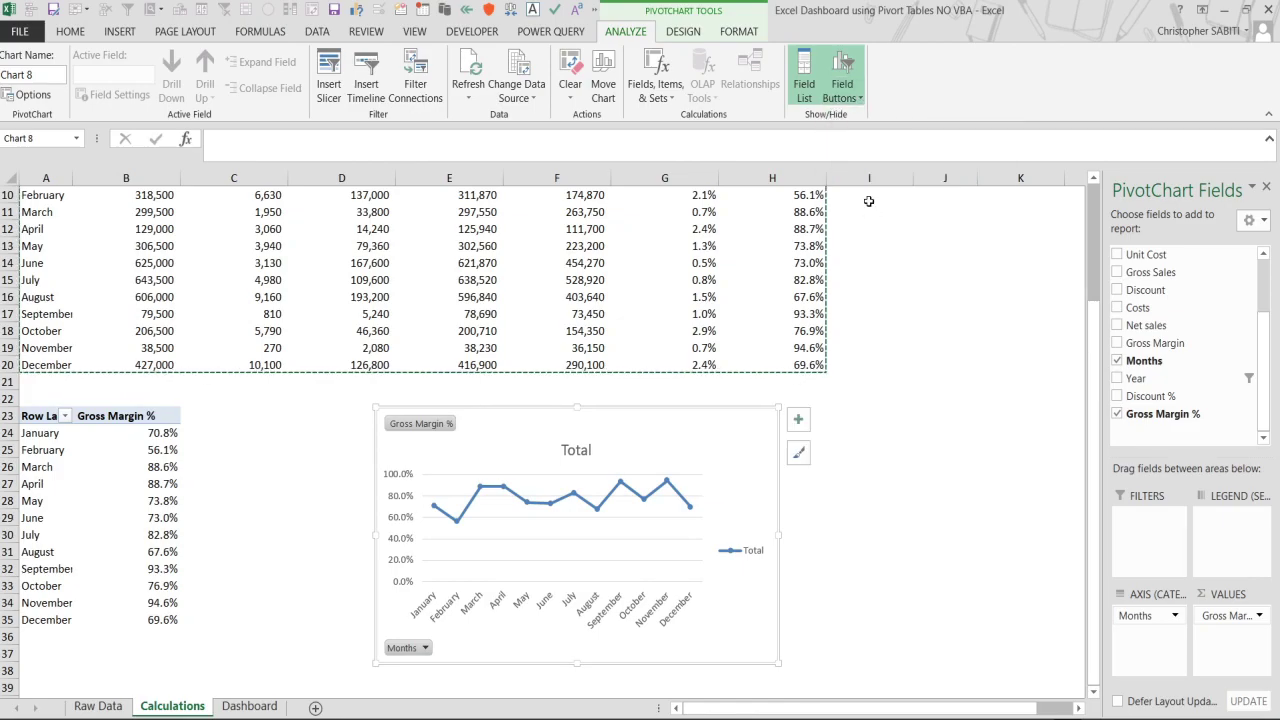
Add primary major vertical and primary minor horizontal gridlines to the line chart and remove its legend.
click(798, 420)
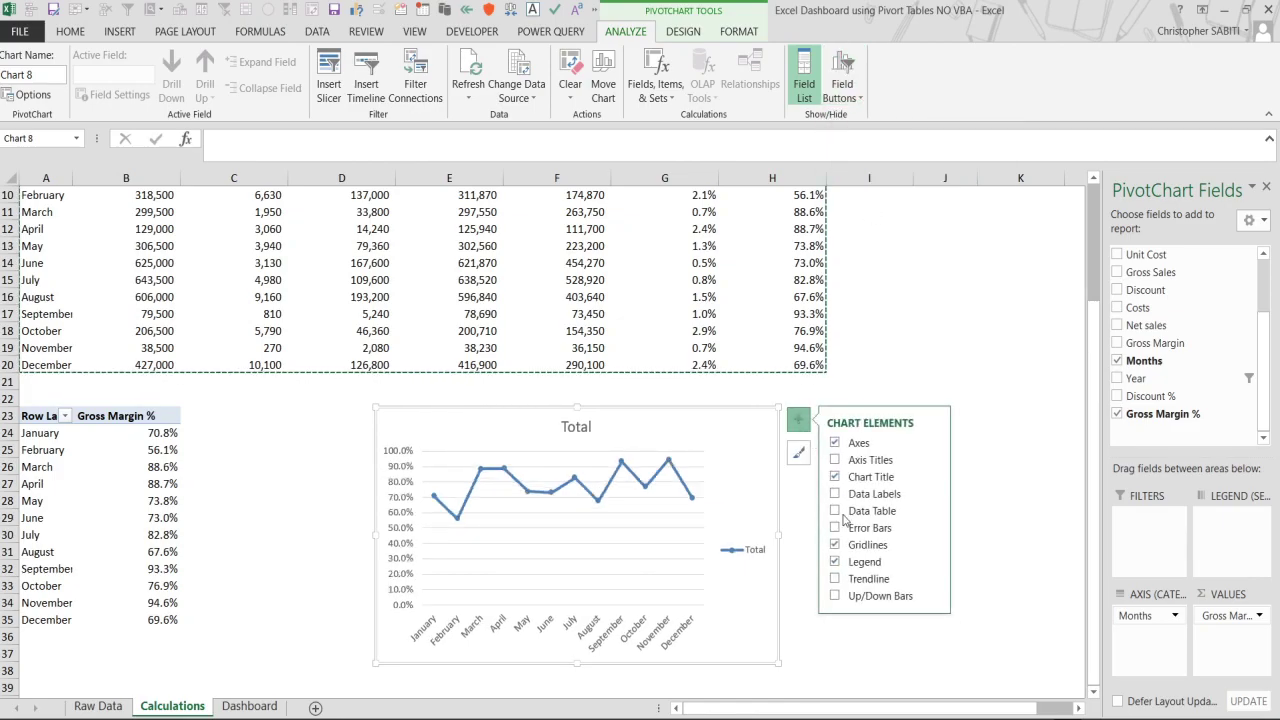
click(936, 546)
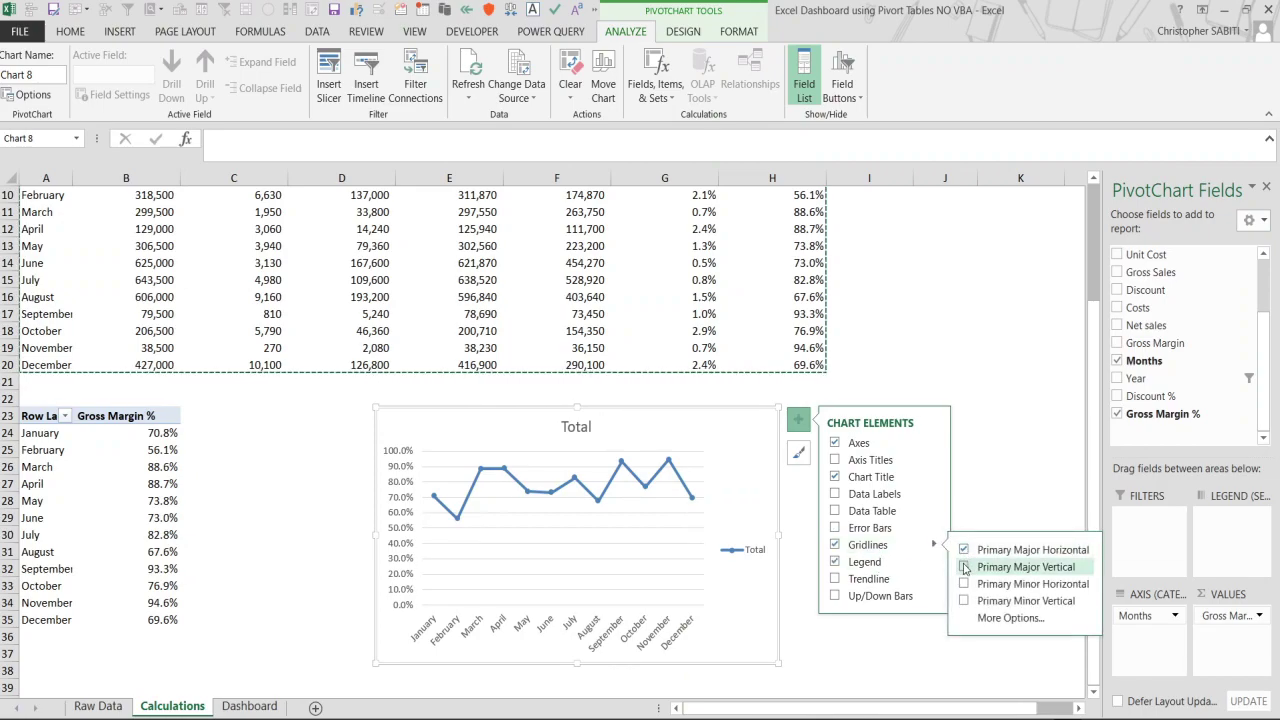
click(964, 566)
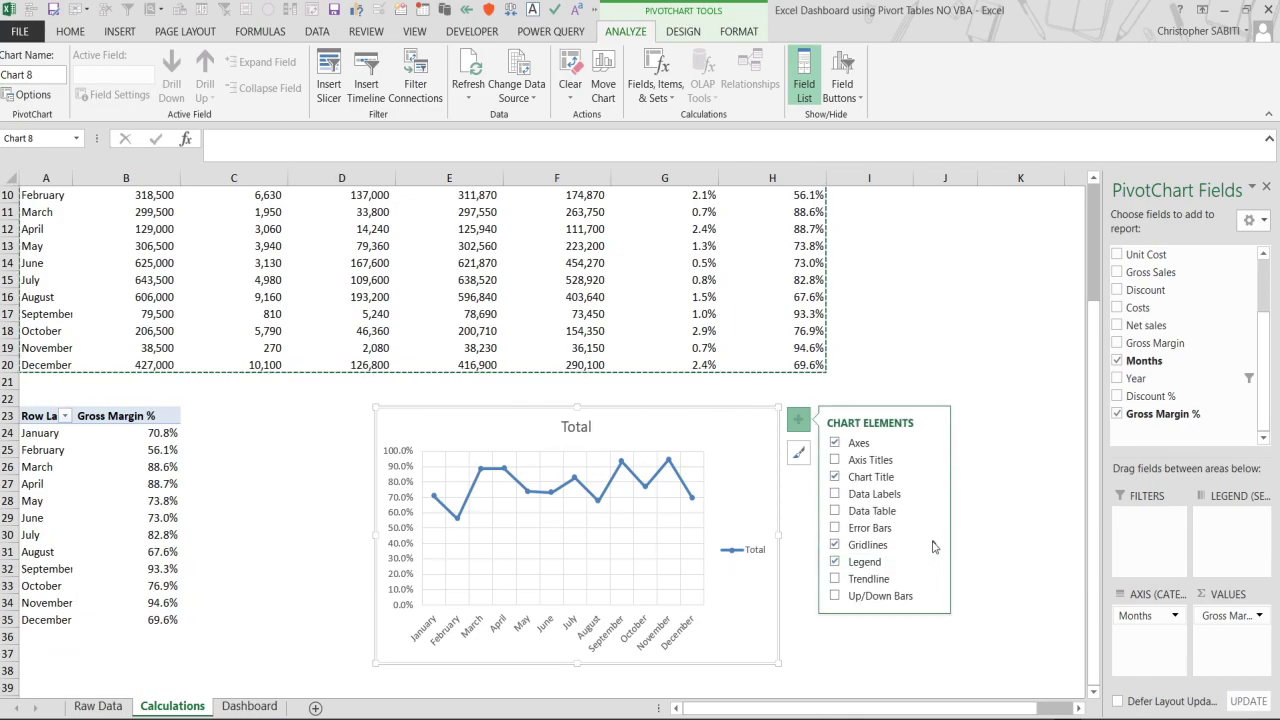
click(933, 546)
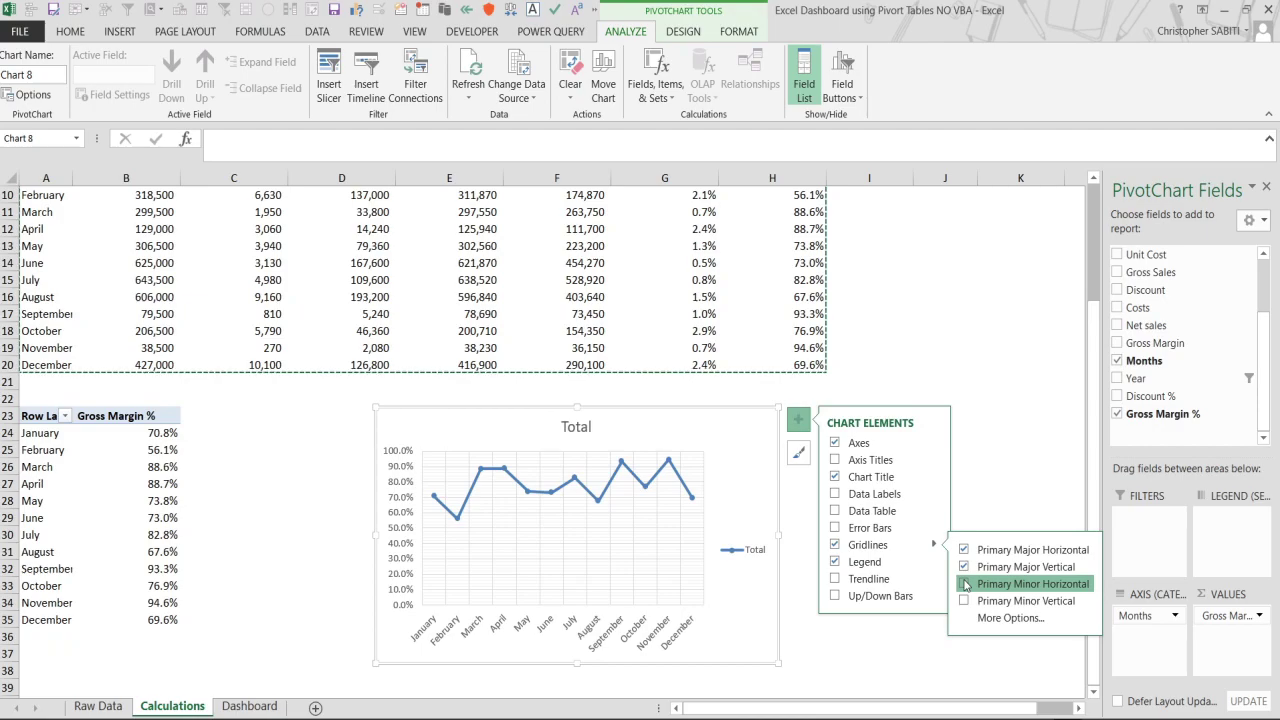
click(964, 584)
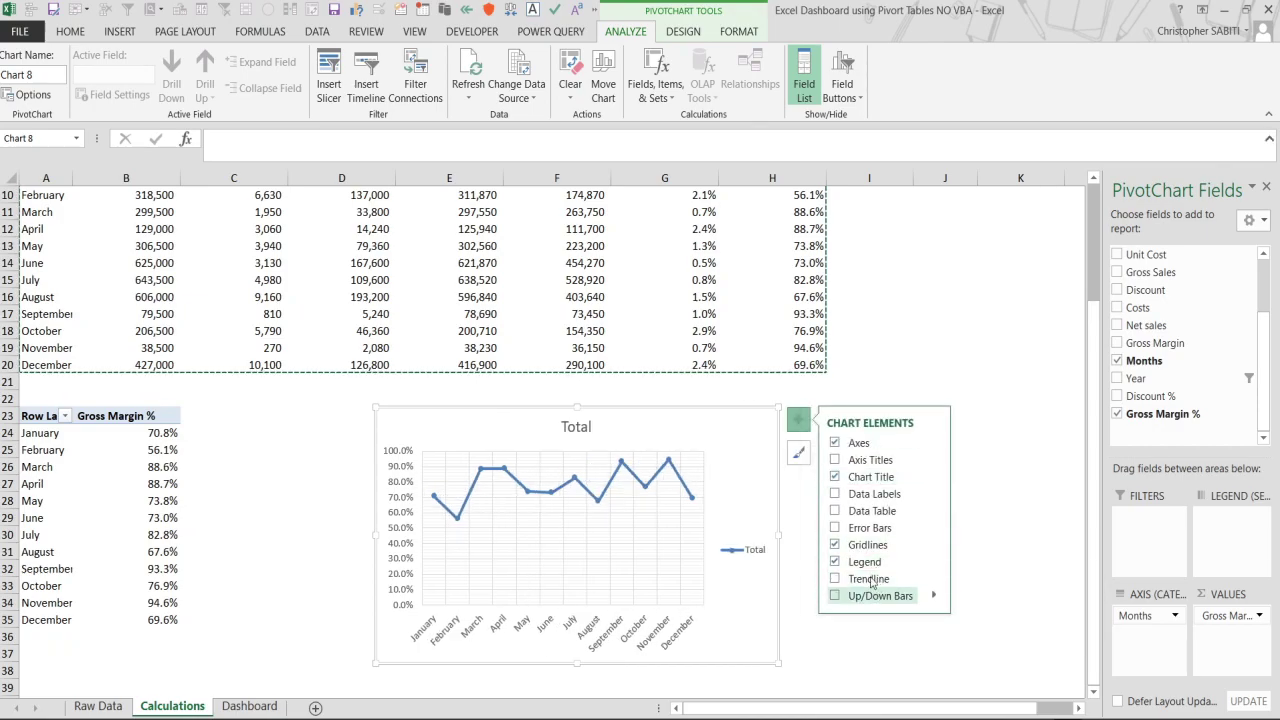
click(836, 562)
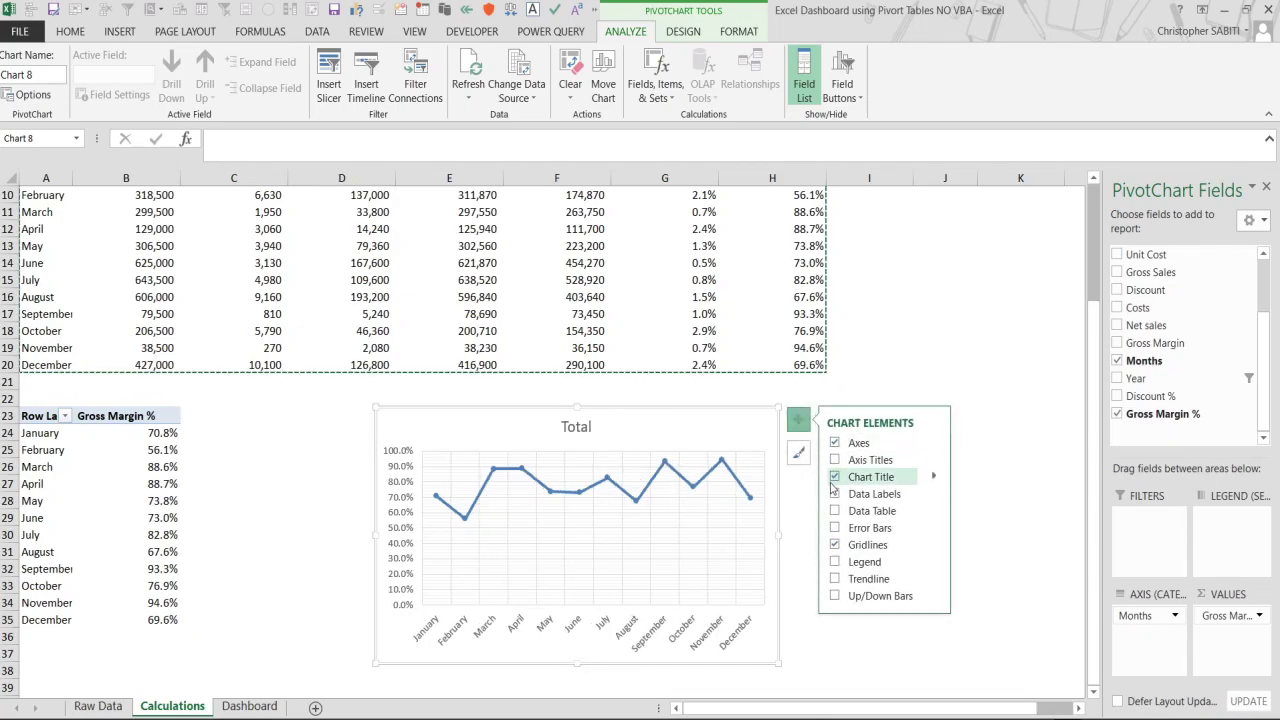
Change the line chart's title to "Monthly Gross margin Trend" and make it bold.
click(579, 427)
double_click(577, 427)
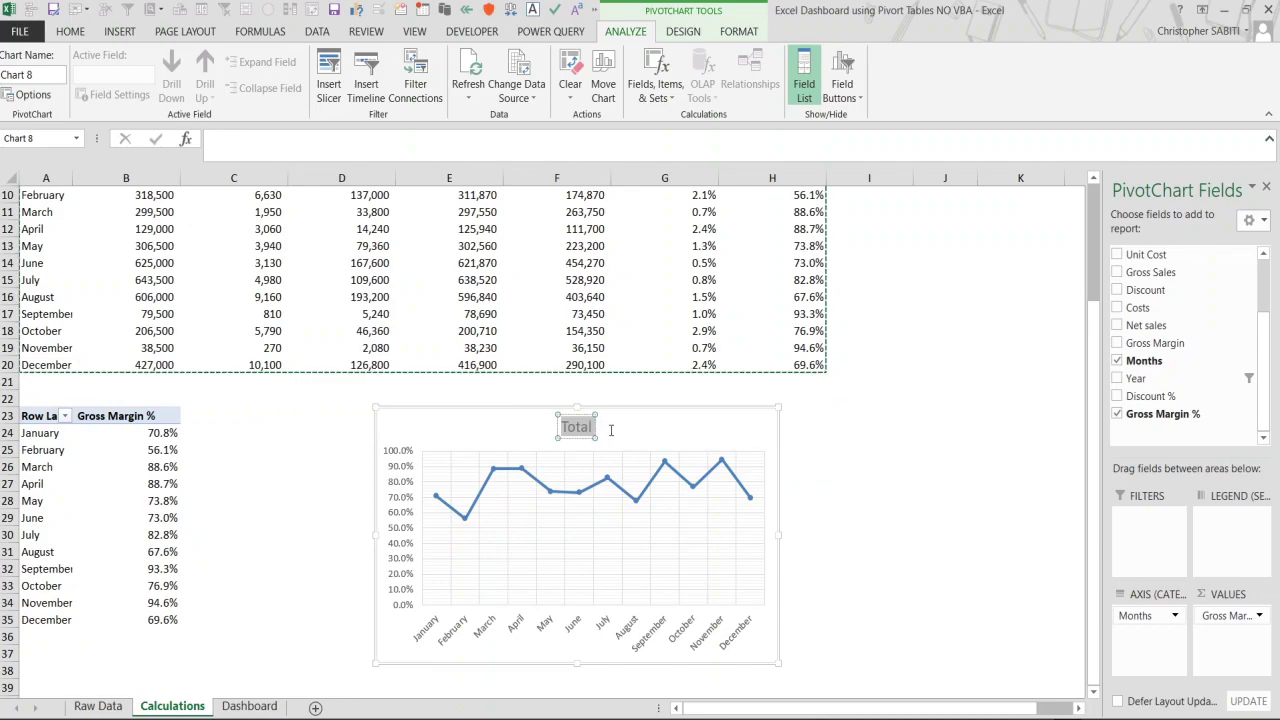
text(Grosss)
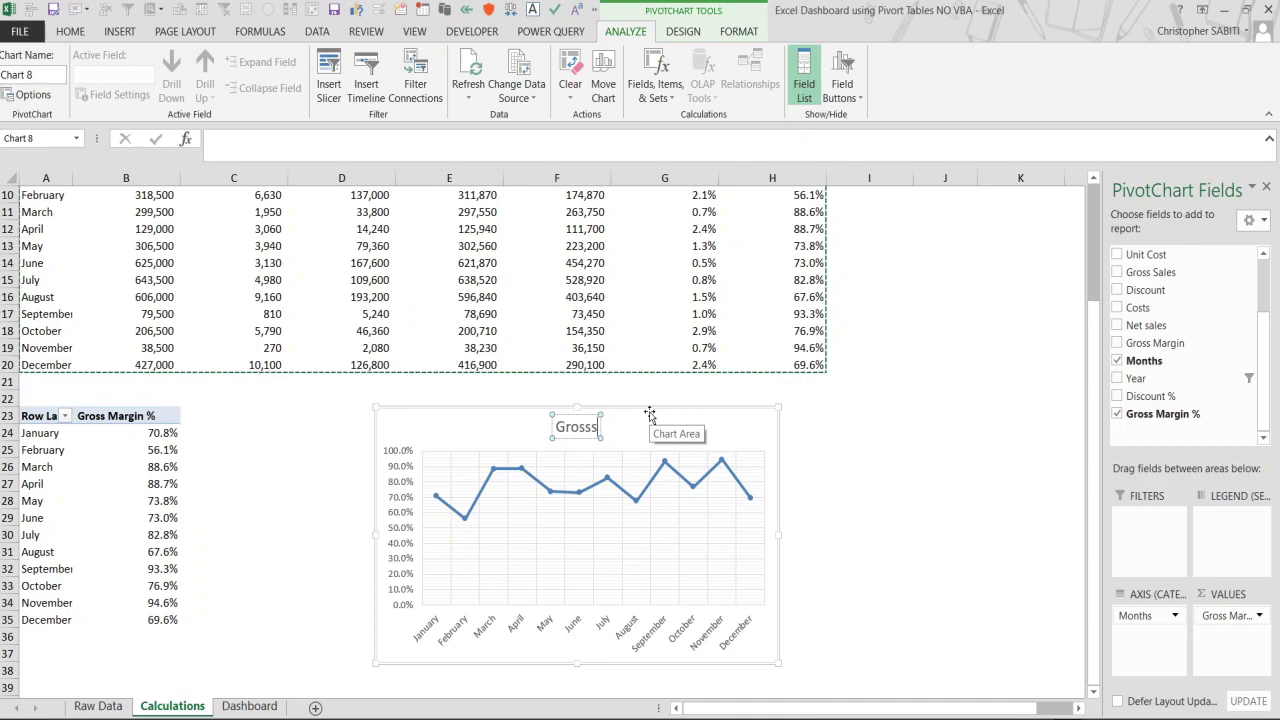
key(BackSpace)
text(margin Tre)
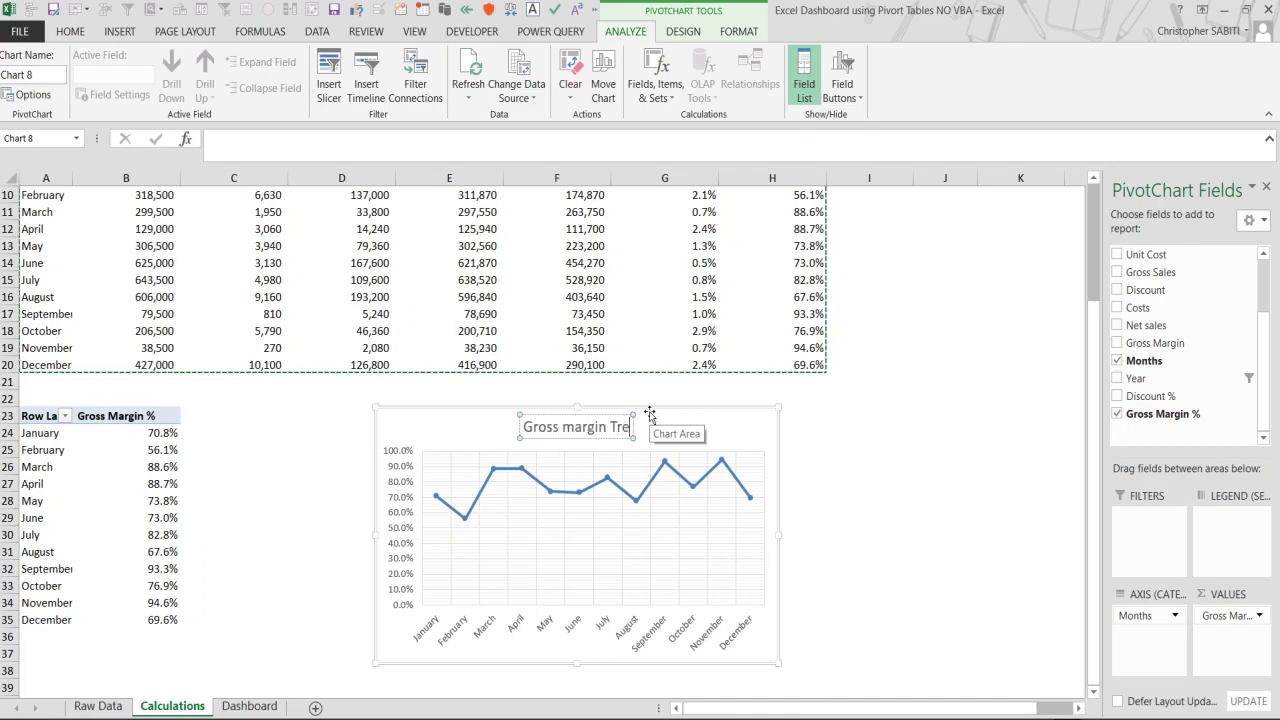
text(nd)
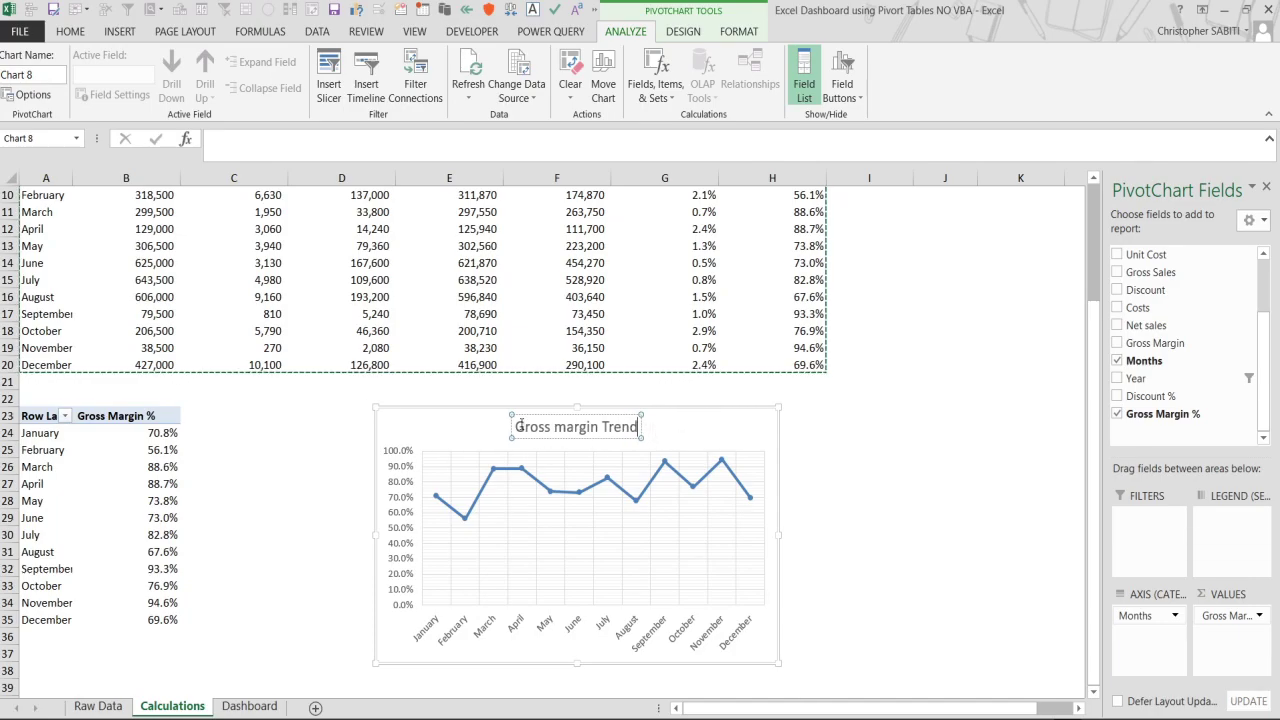
text(Monthly)
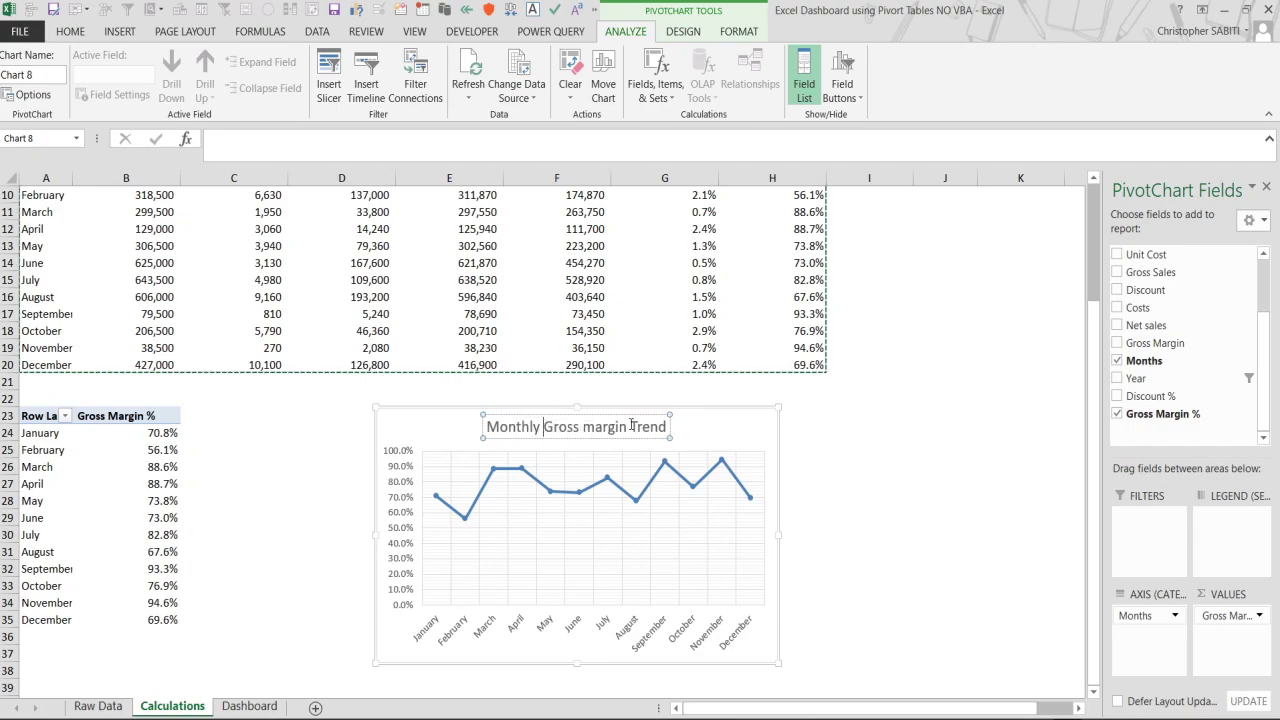
click(670, 432)
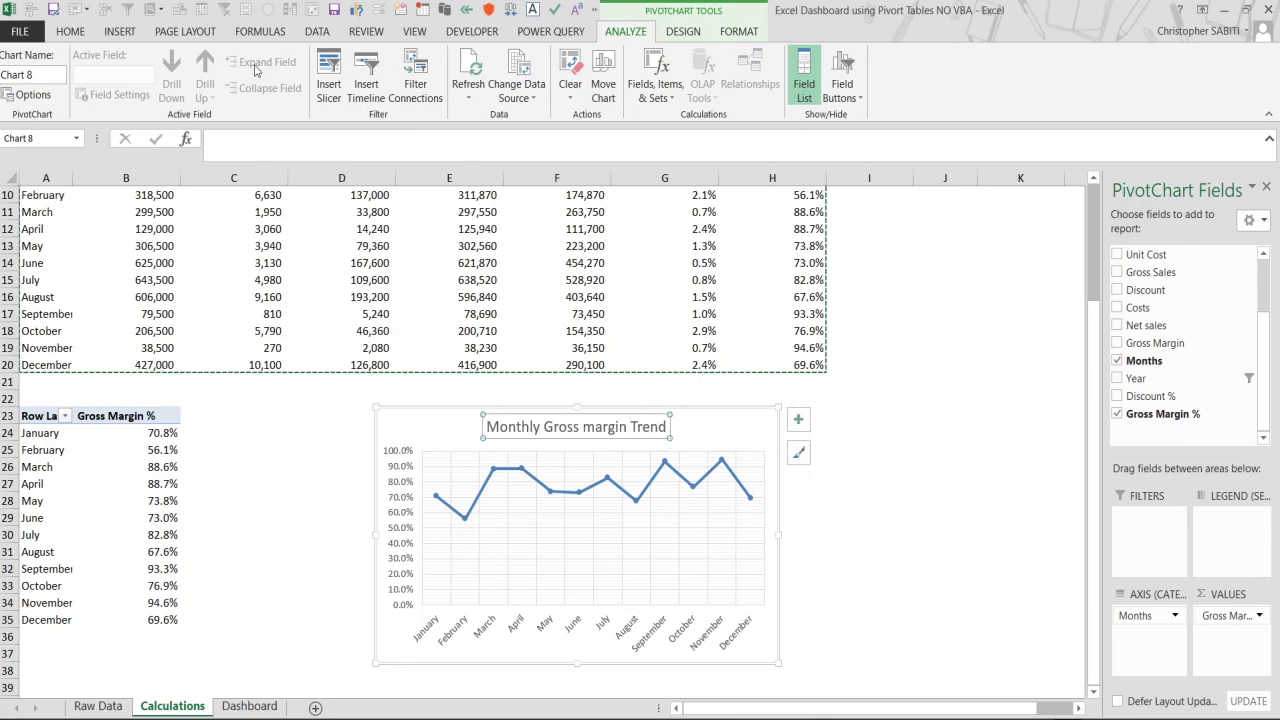
click(70, 31)
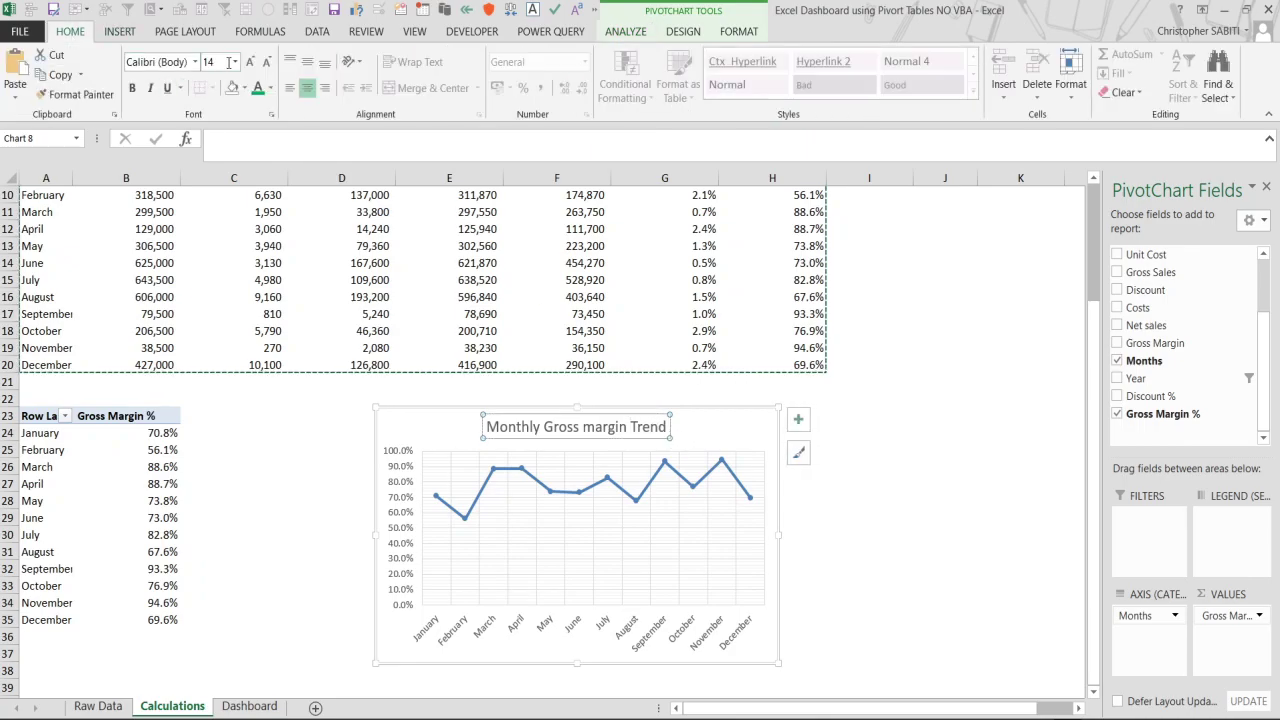
click(131, 88)
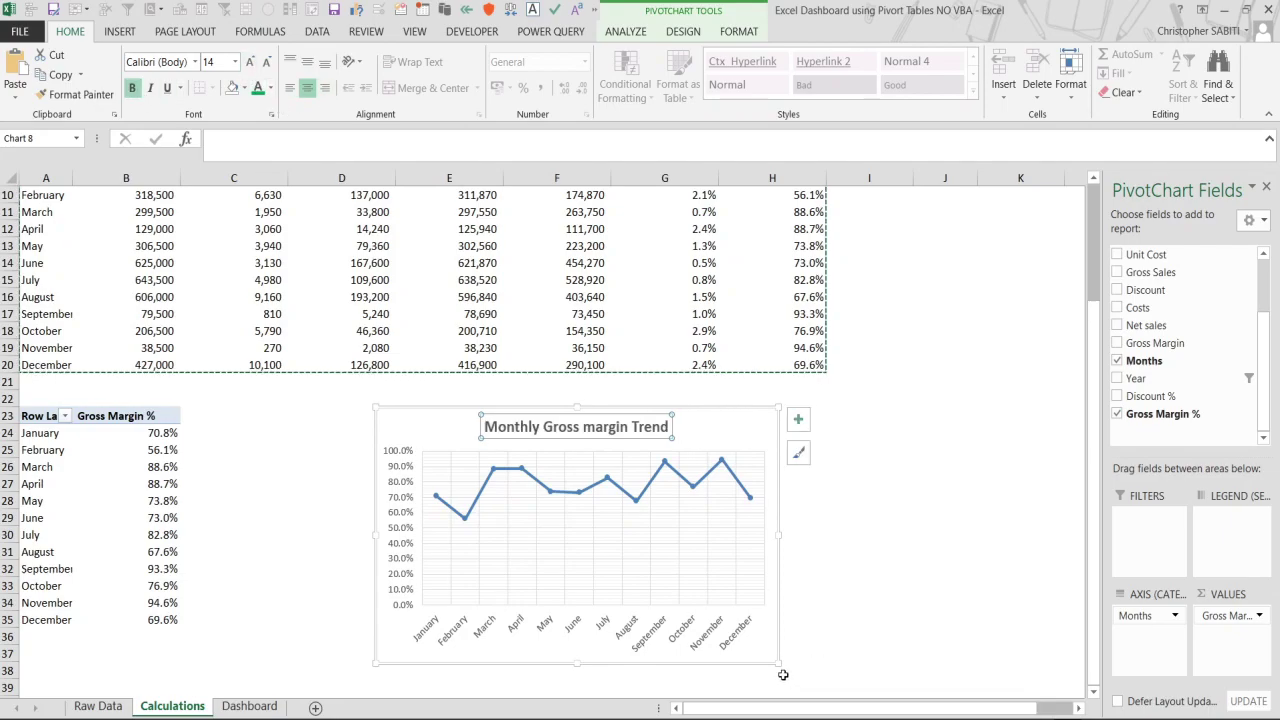
Widen the Monthly Gross margin Trend chart and set its data line's width to 2.5 pt.
drag(776, 661, 820, 663)
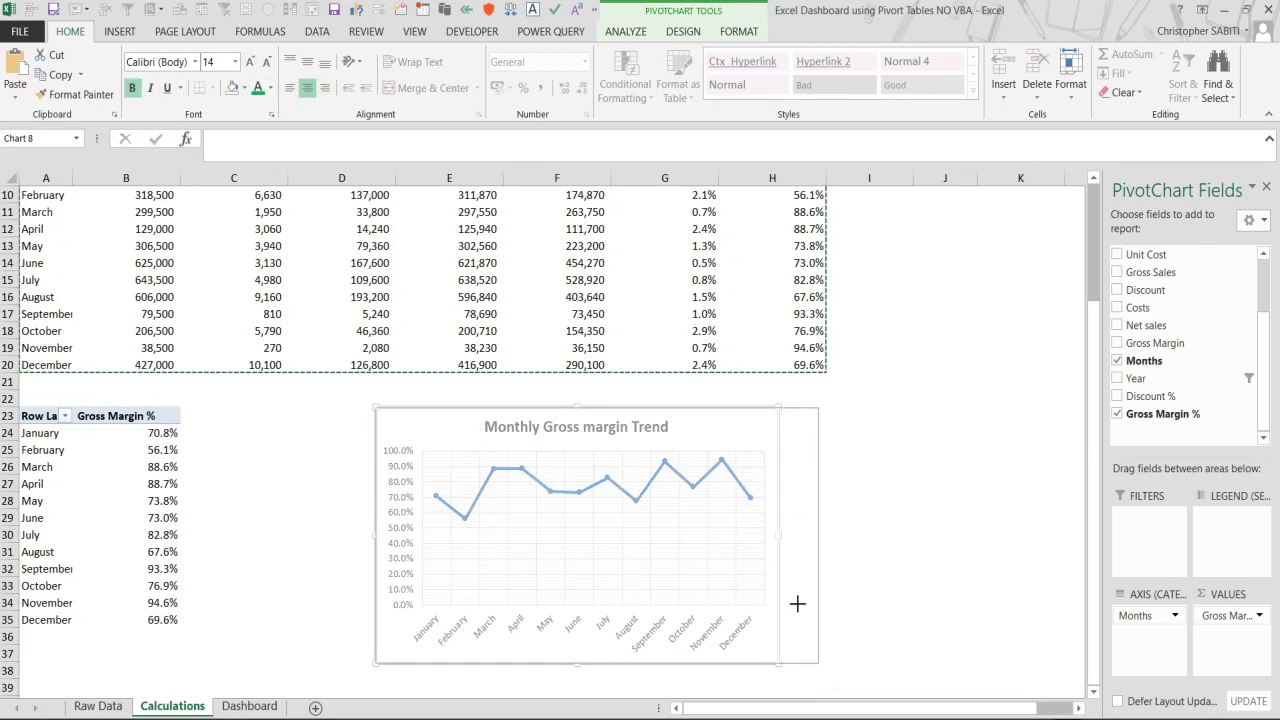
click(670, 496)
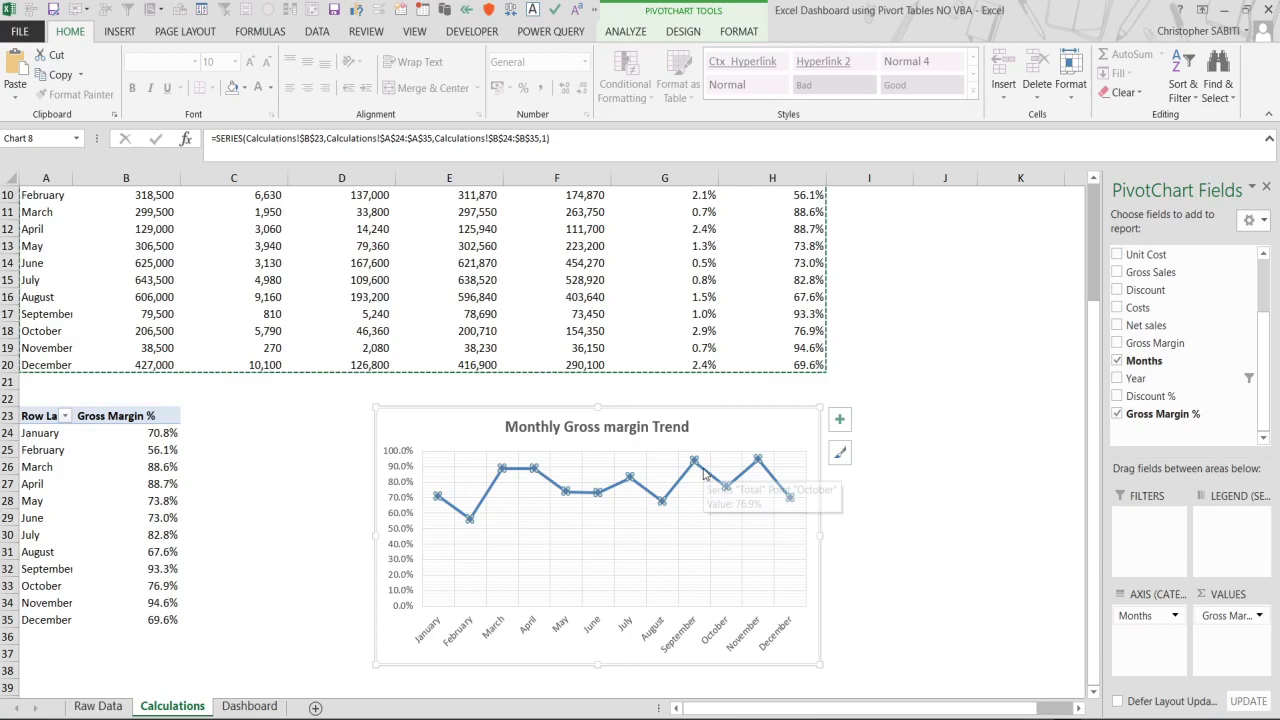
right_click(701, 468)
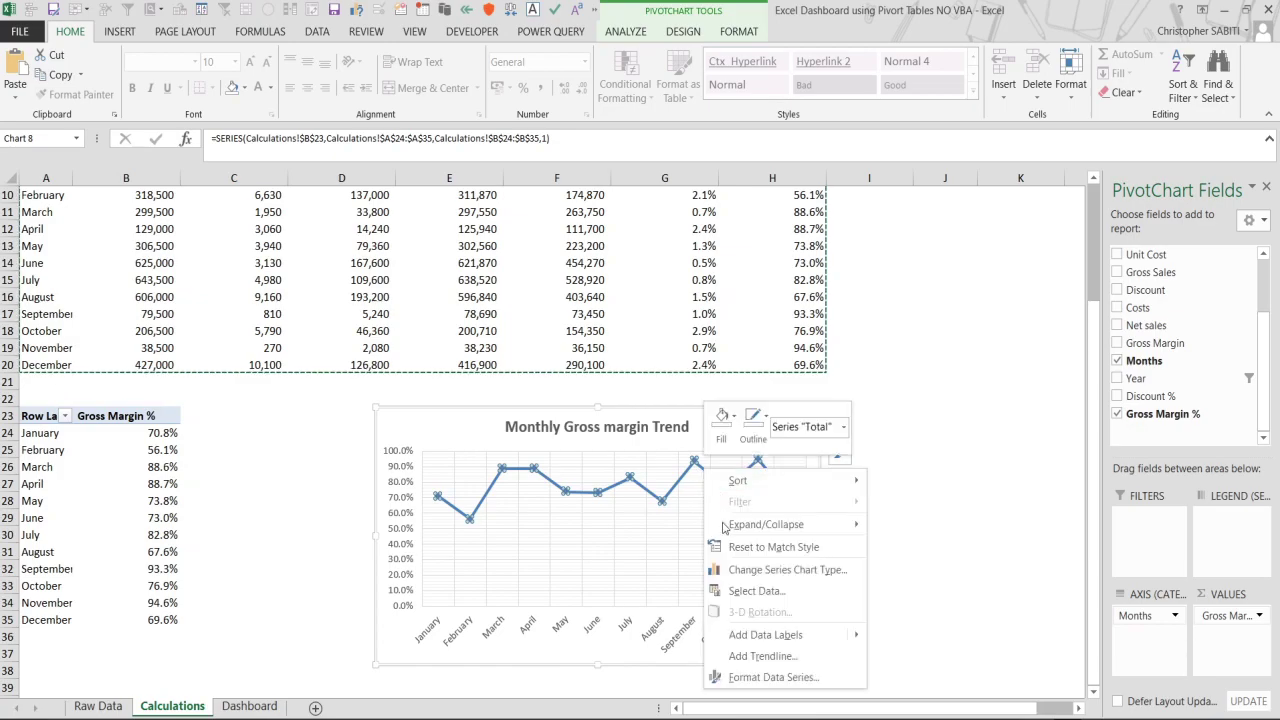
click(773, 677)
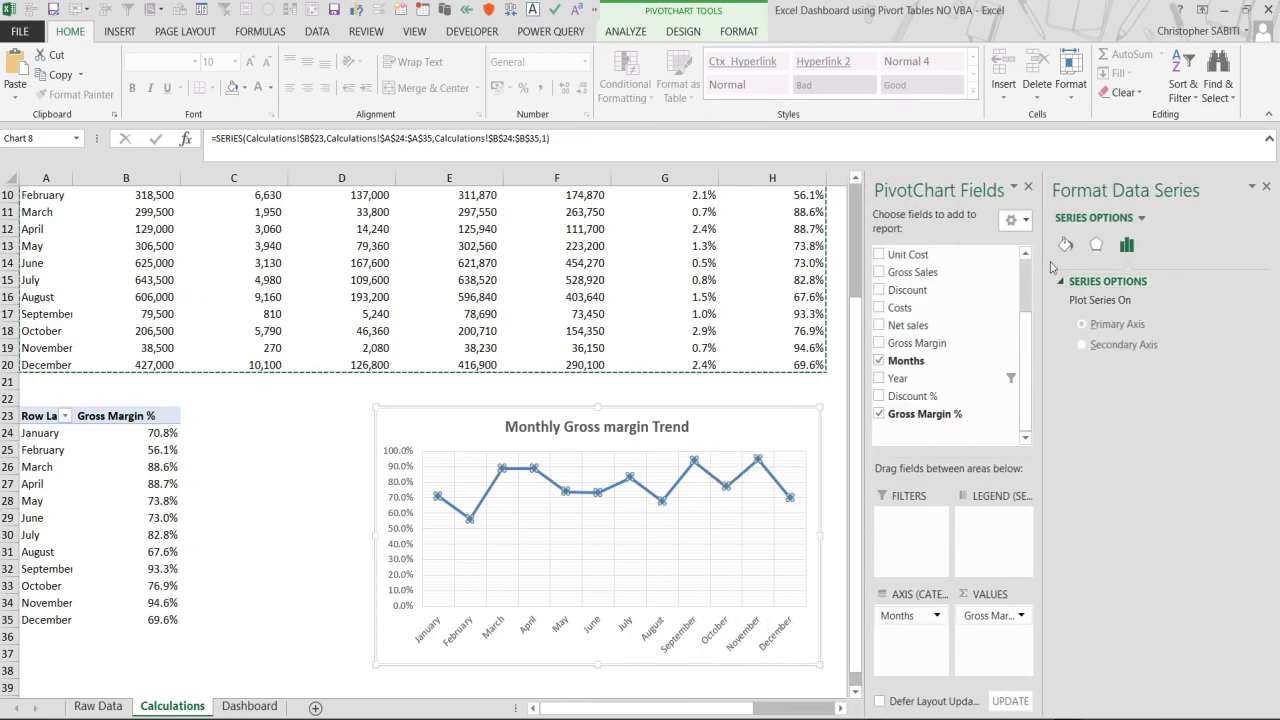
click(1027, 187)
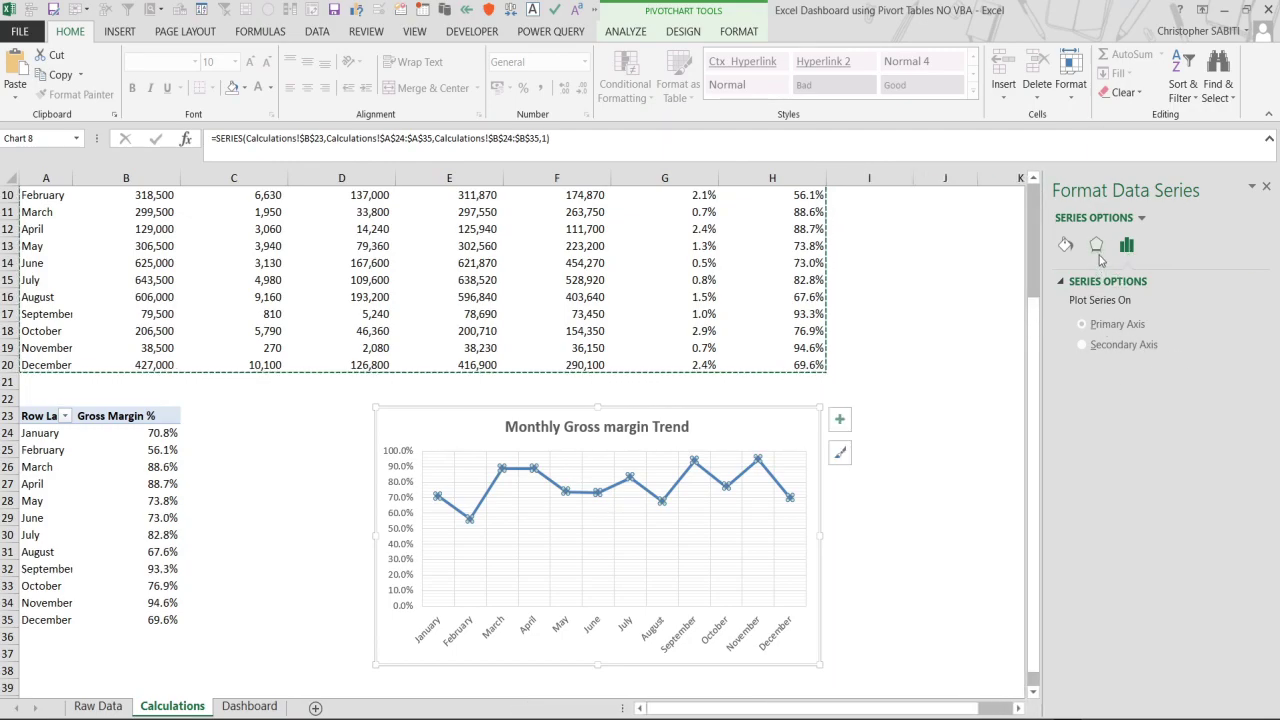
click(1066, 246)
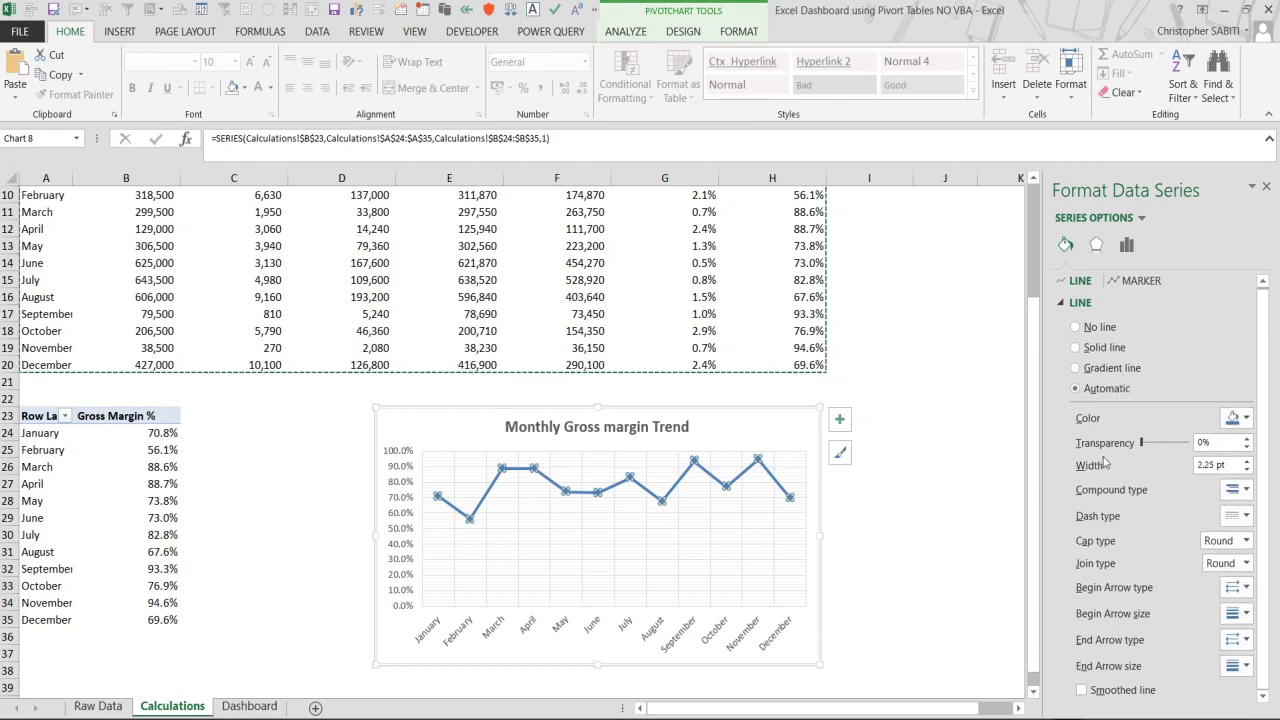
click(1247, 462)
click(1247, 462)
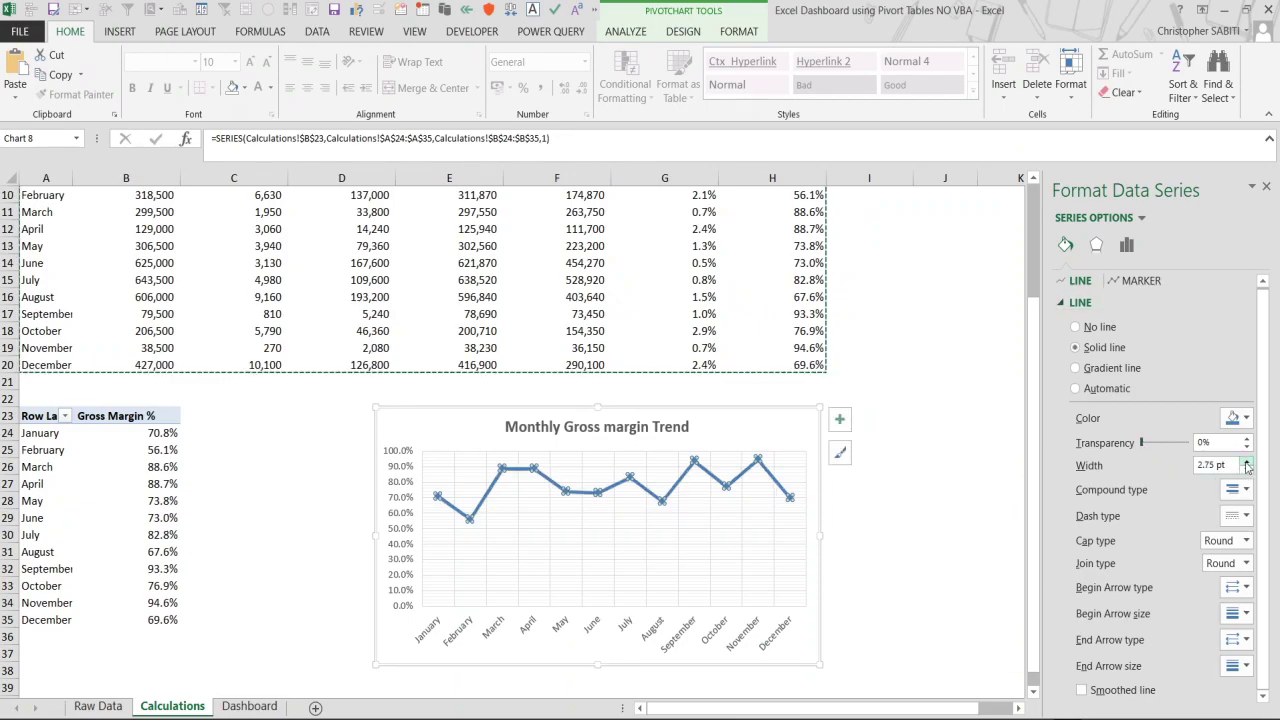
click(1247, 468)
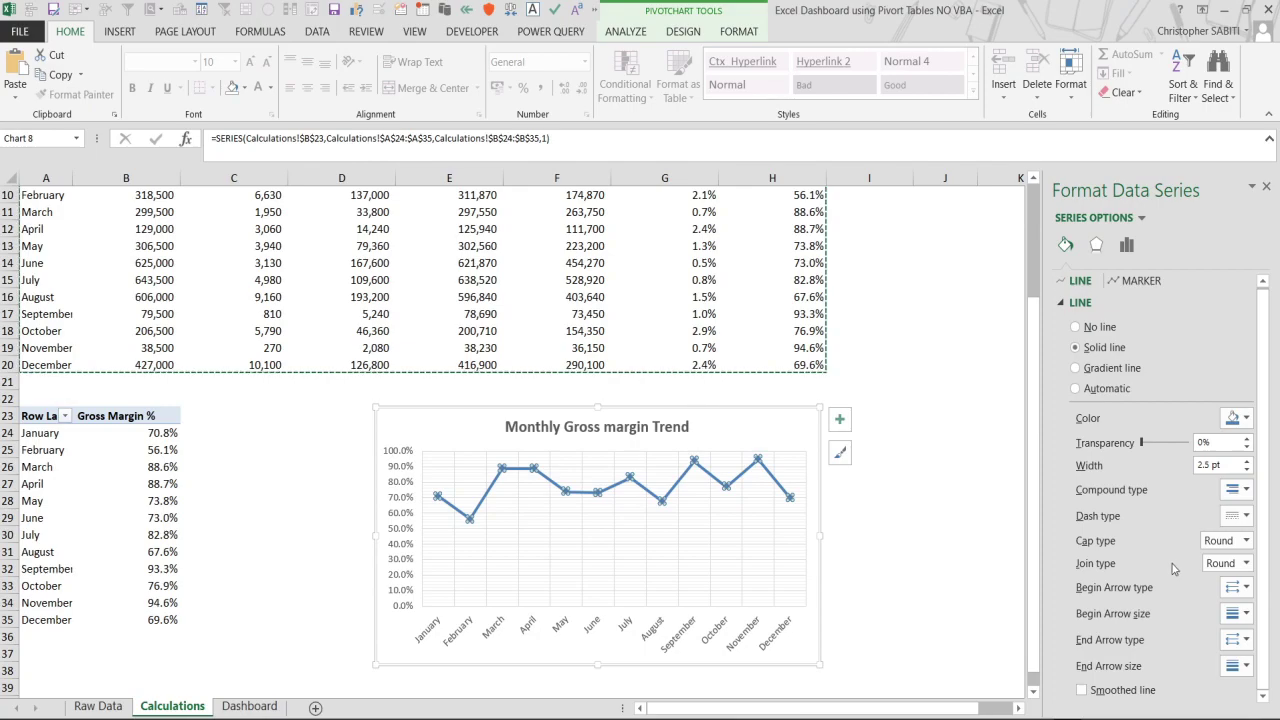
Give the line chart's markers a solid white fill.
click(1138, 282)
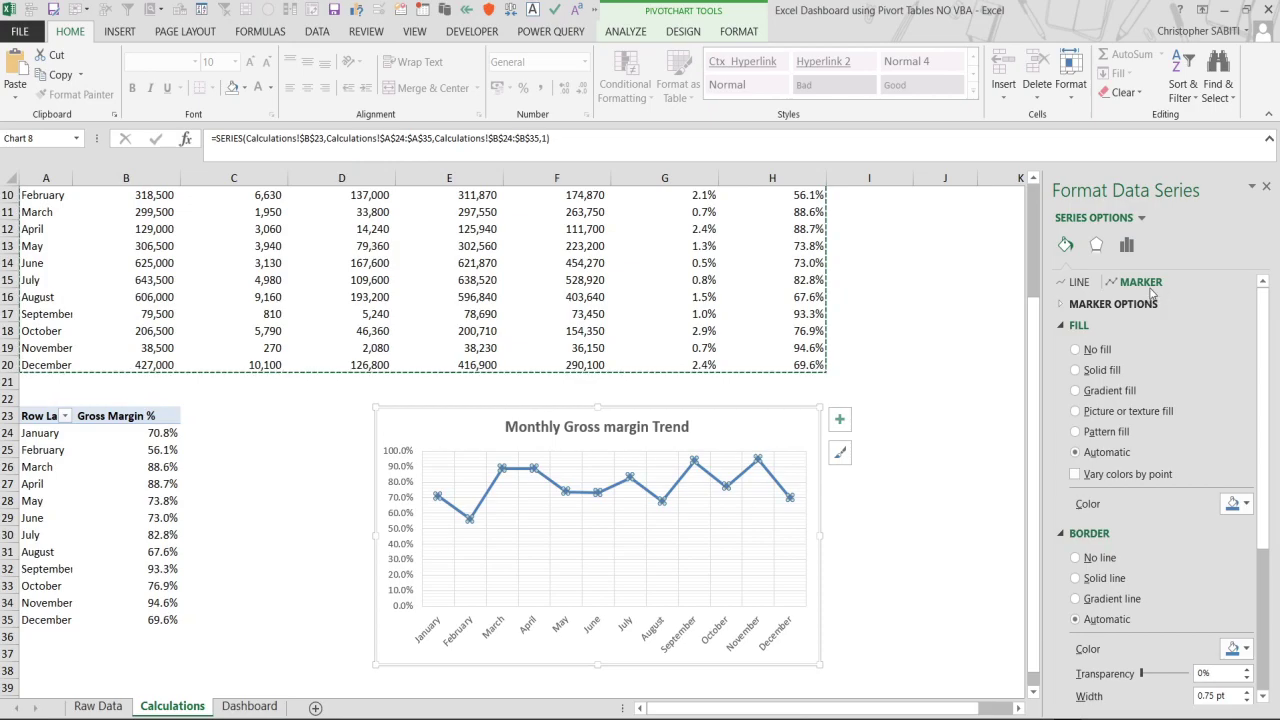
click(1096, 376)
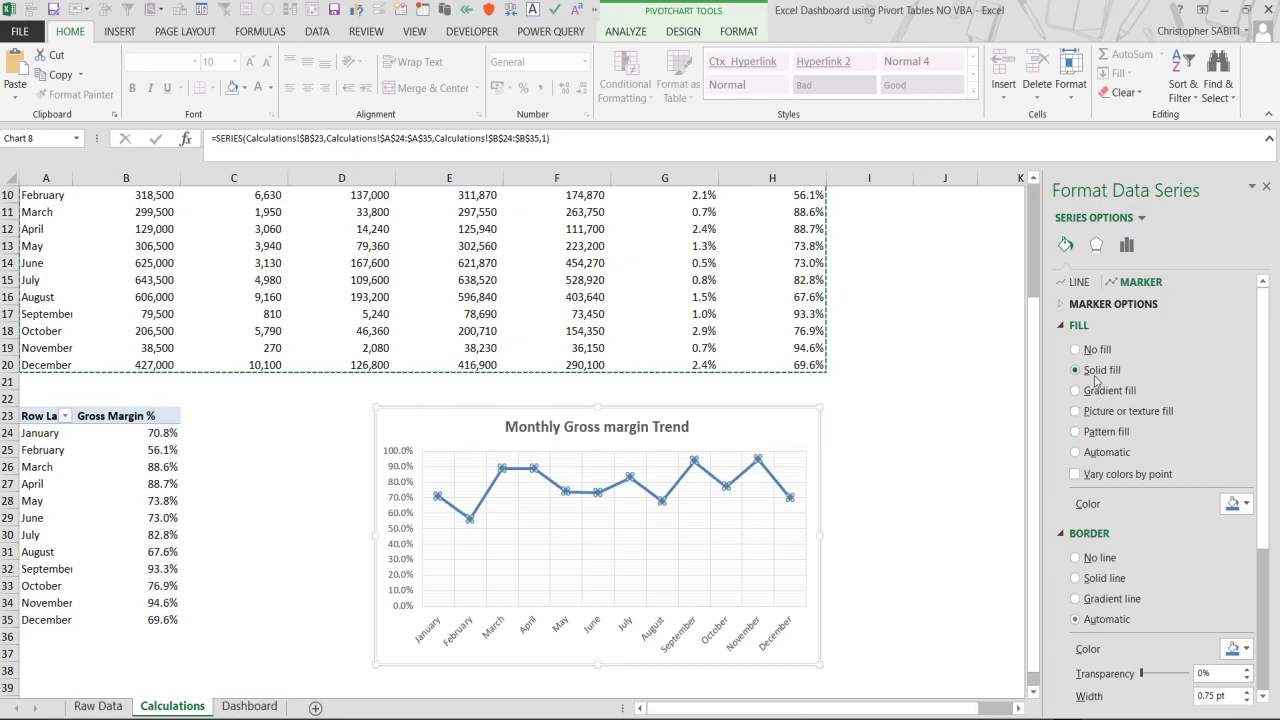
click(1246, 505)
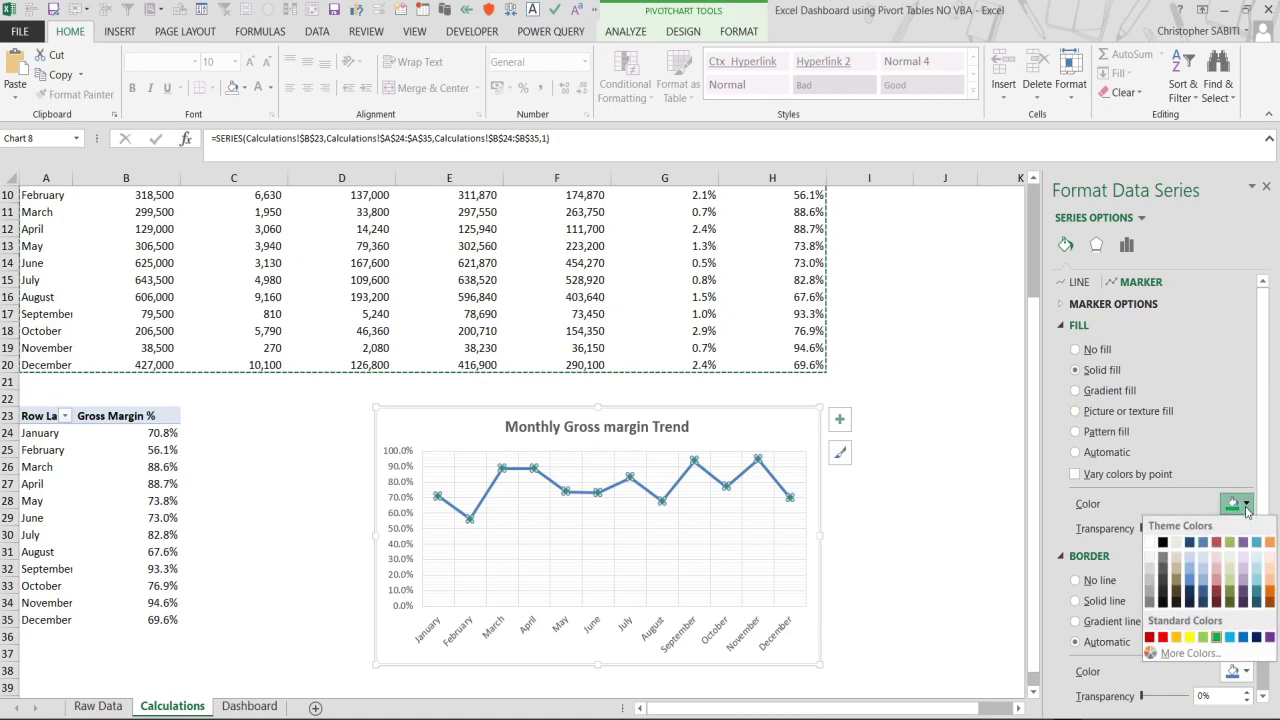
click(1150, 543)
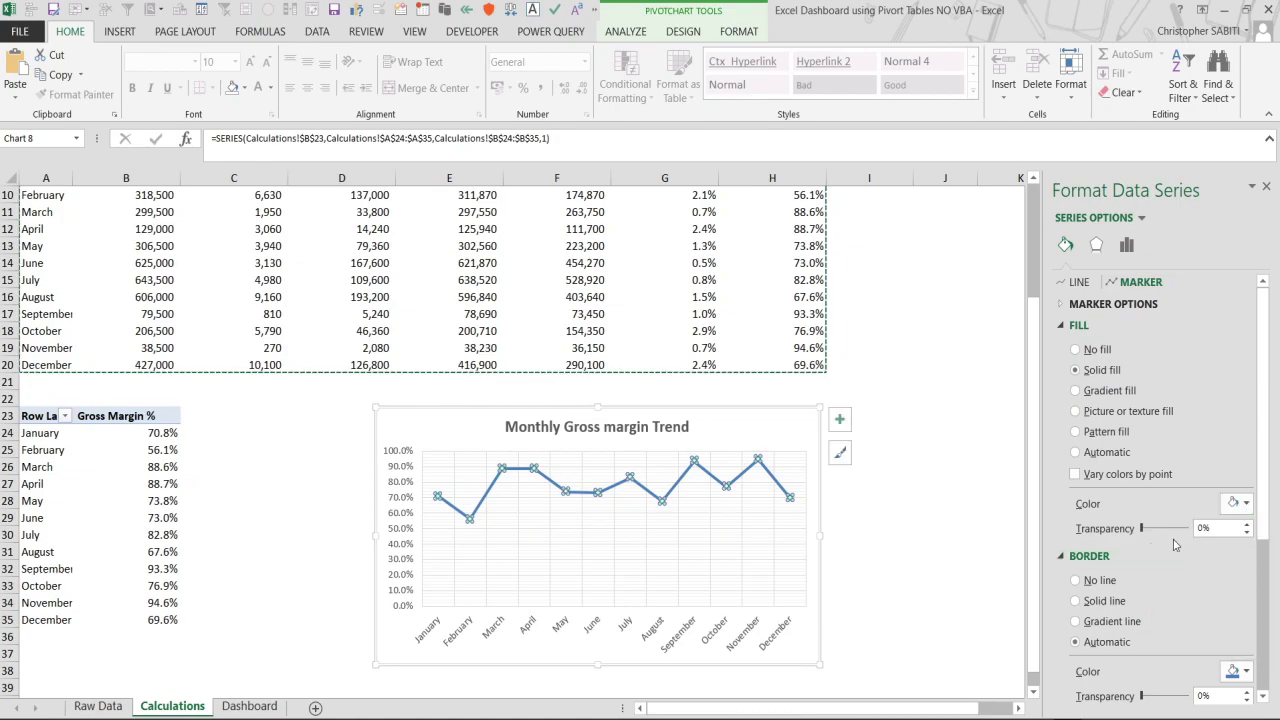
mouse_move(1144, 535)
mouse_down()
mouse_move(1168, 535)
mouse_move(1142, 531)
mouse_up()
Set the border width of the line chart's markers to 1.75 pt.
scroll(1176, 555, down, 2)
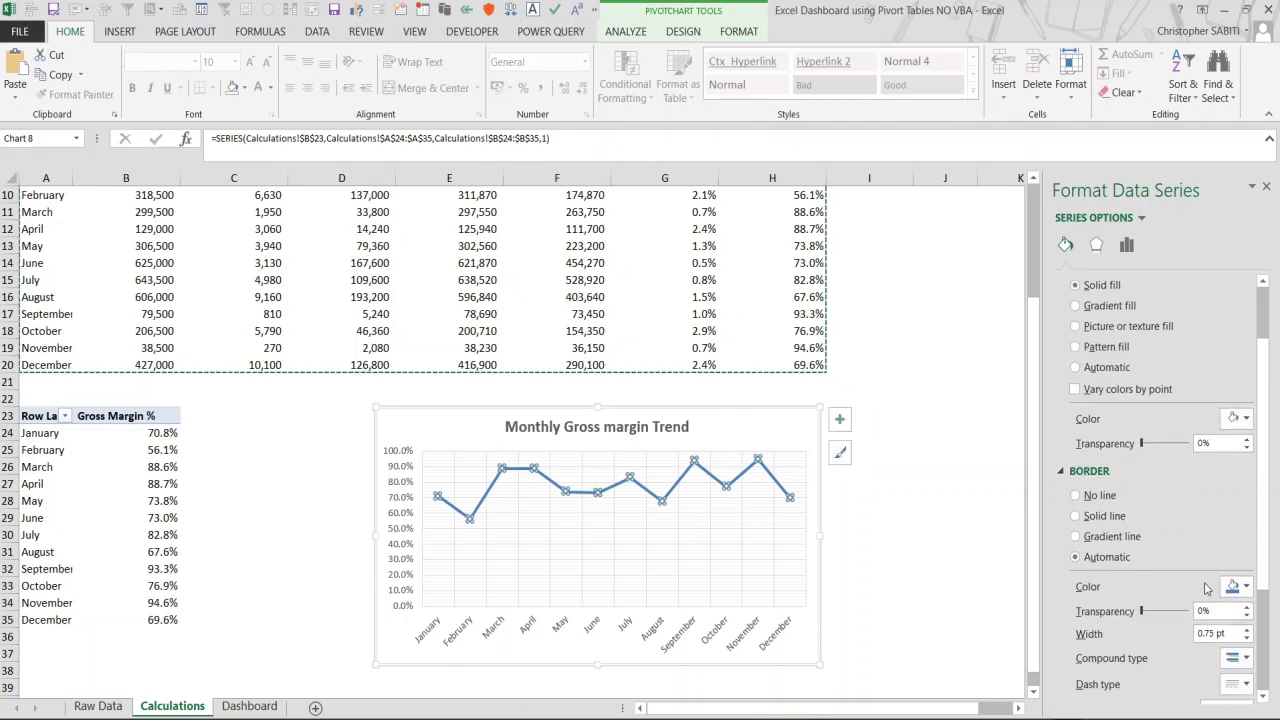
scroll(1180, 568, down, 1)
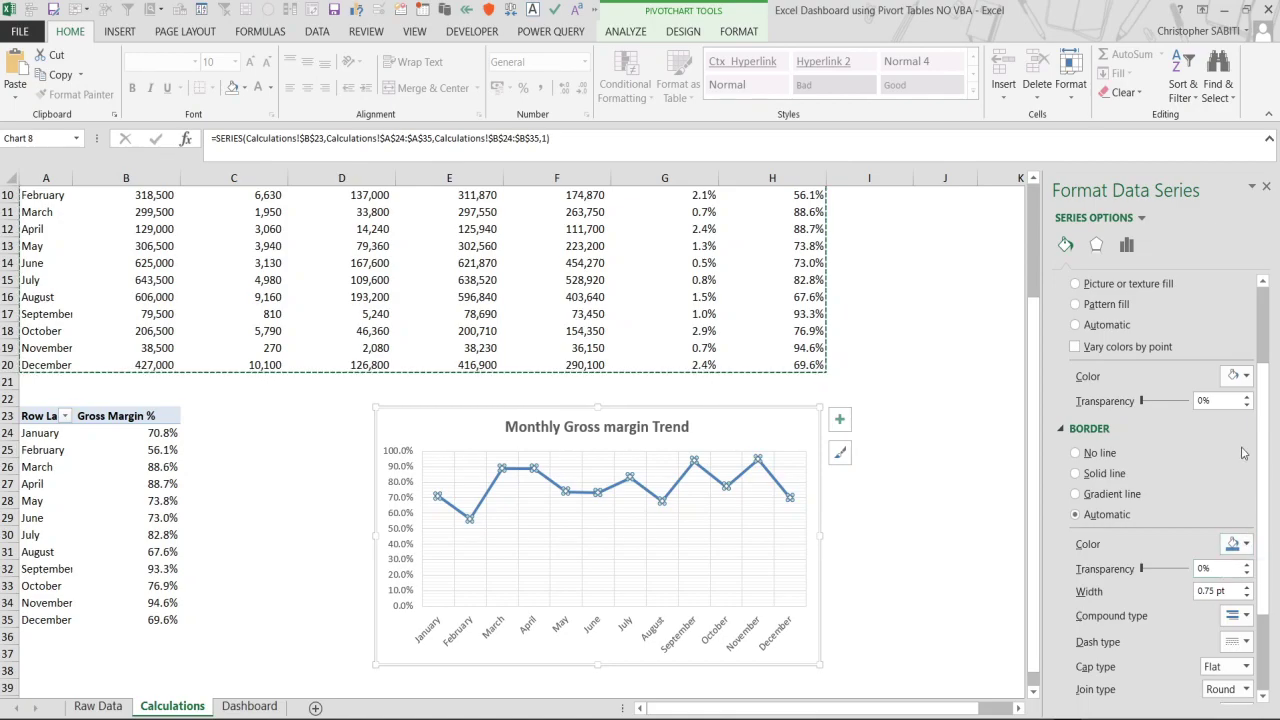
scroll(1205, 606, down, 1)
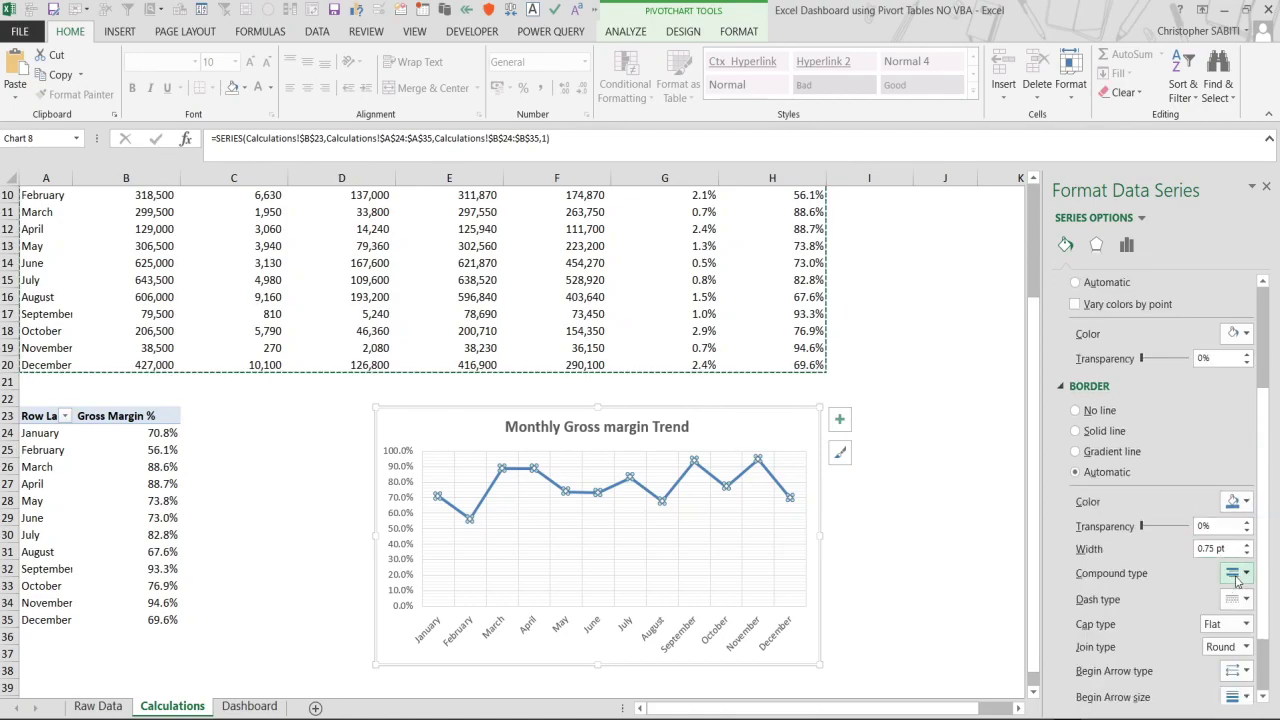
click(1247, 544)
click(1247, 544)
click(1247, 544)
click(1247, 545)
scroll(1244, 640, down, 1)
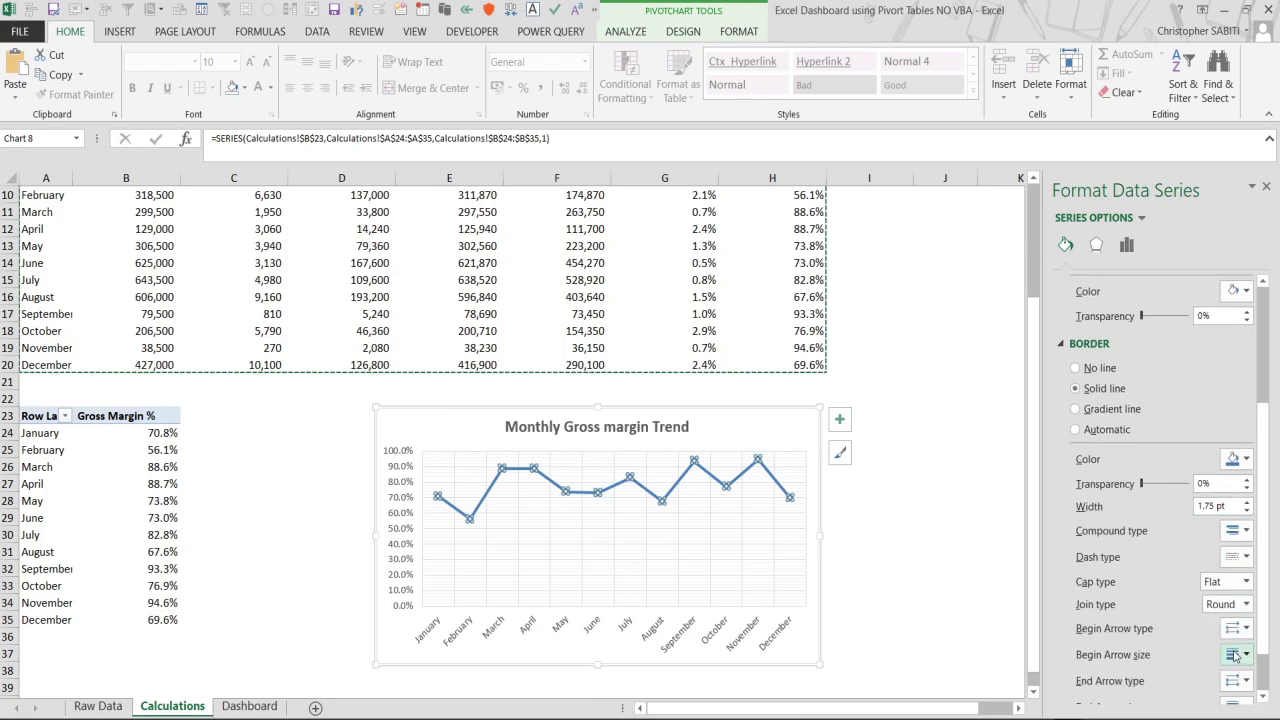
click(1247, 583)
click(1247, 583)
click(1247, 605)
click(1247, 607)
scroll(1240, 610, down, 1)
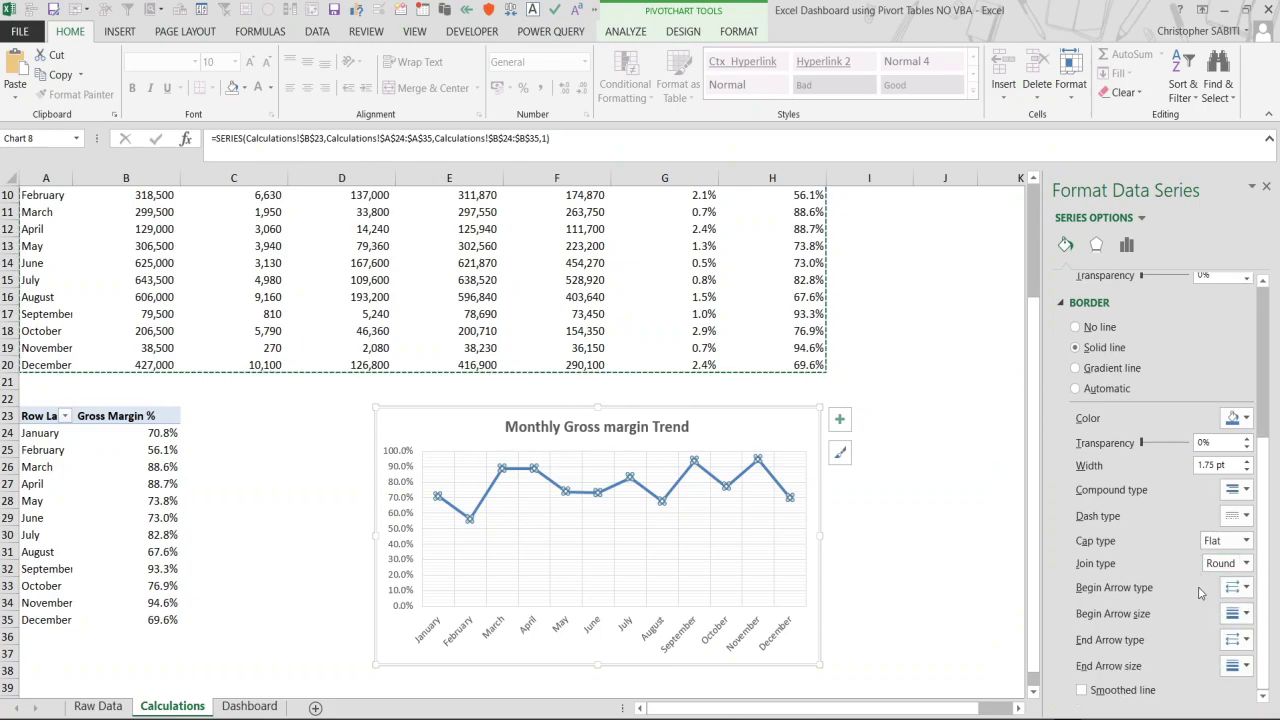
scroll(1210, 601, up, 4)
scroll(1210, 601, up, 2)
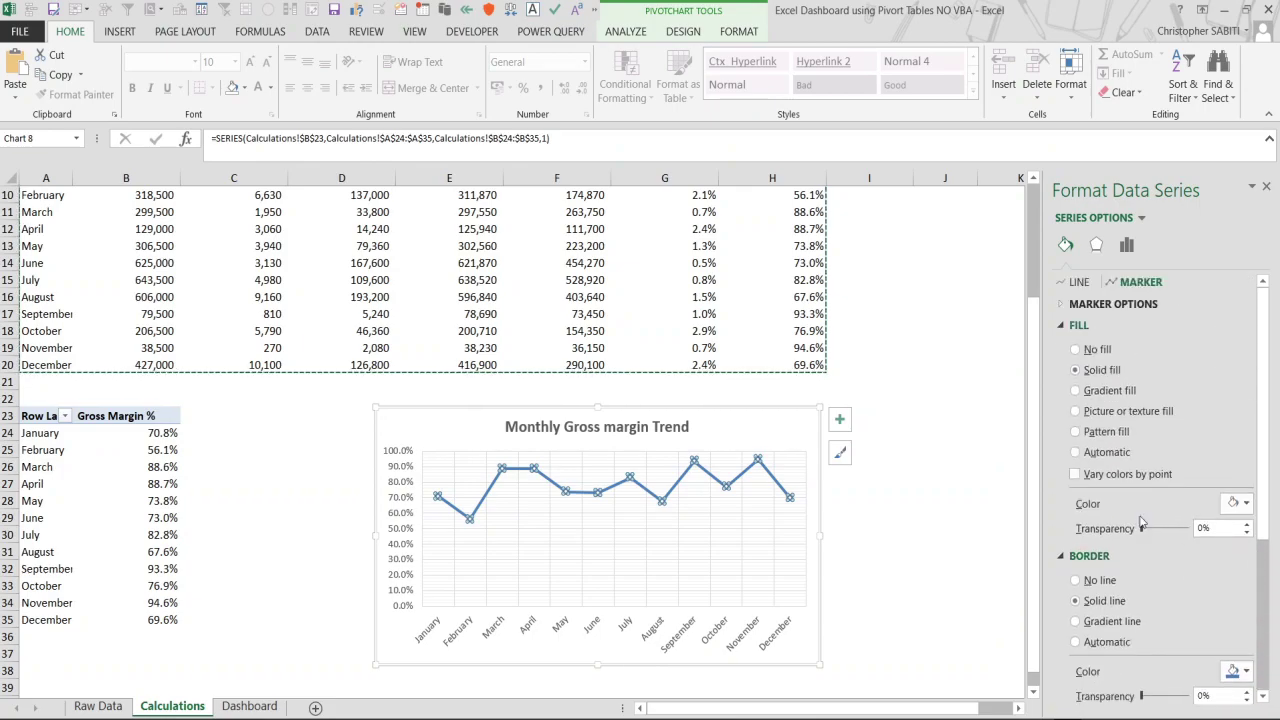
Set the line chart's markers to the built-in circle type at size 7.
click(1109, 305)
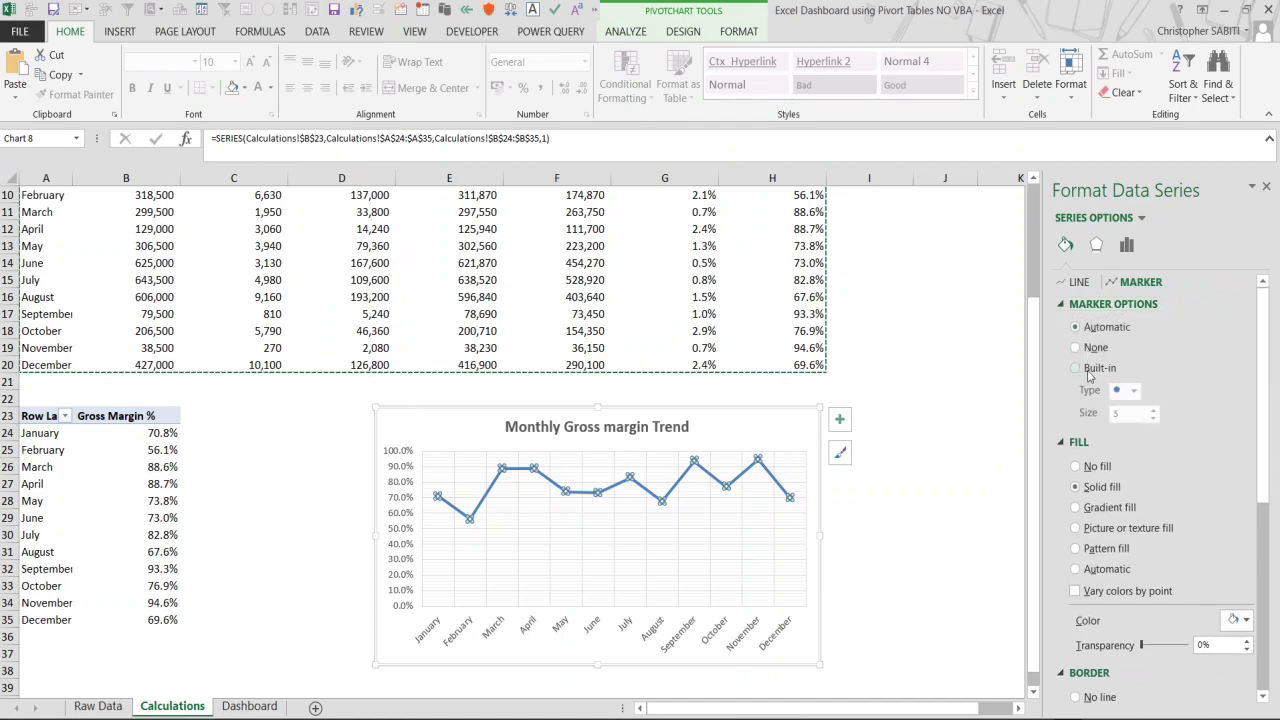
click(1096, 368)
click(1133, 390)
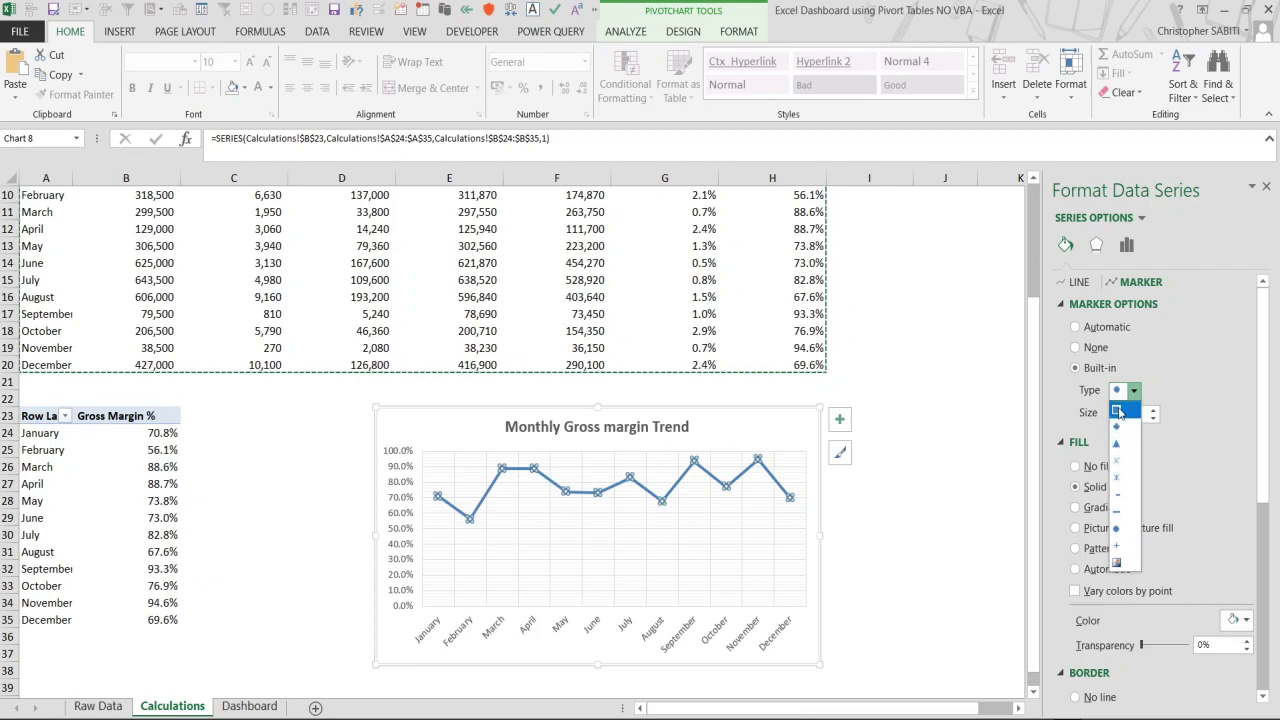
click(1118, 530)
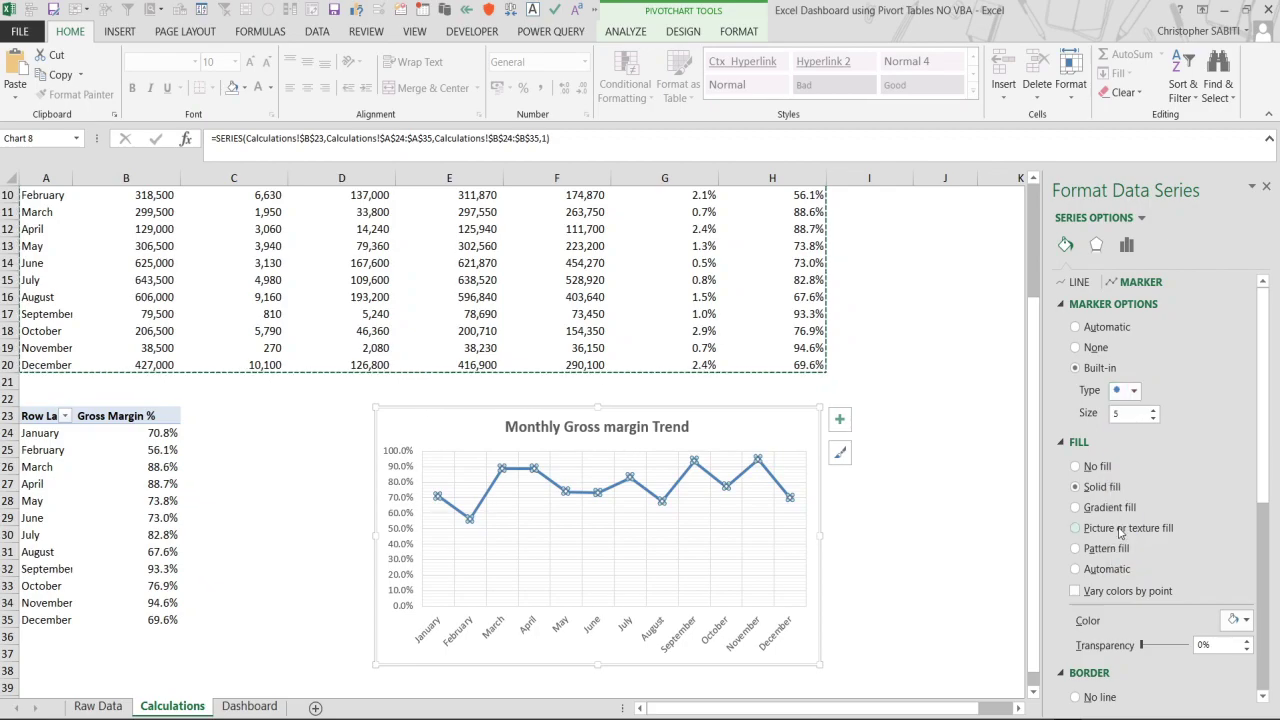
click(1153, 409)
click(1153, 409)
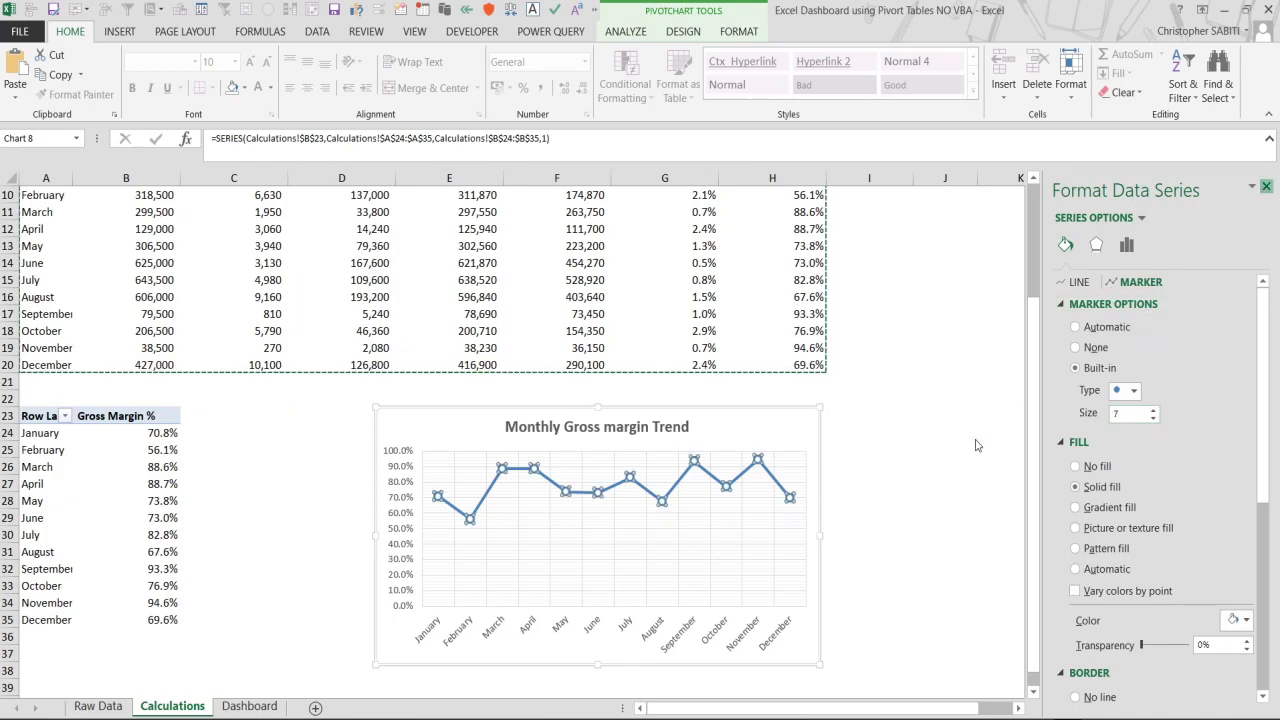
click(1265, 189)
click(745, 551)
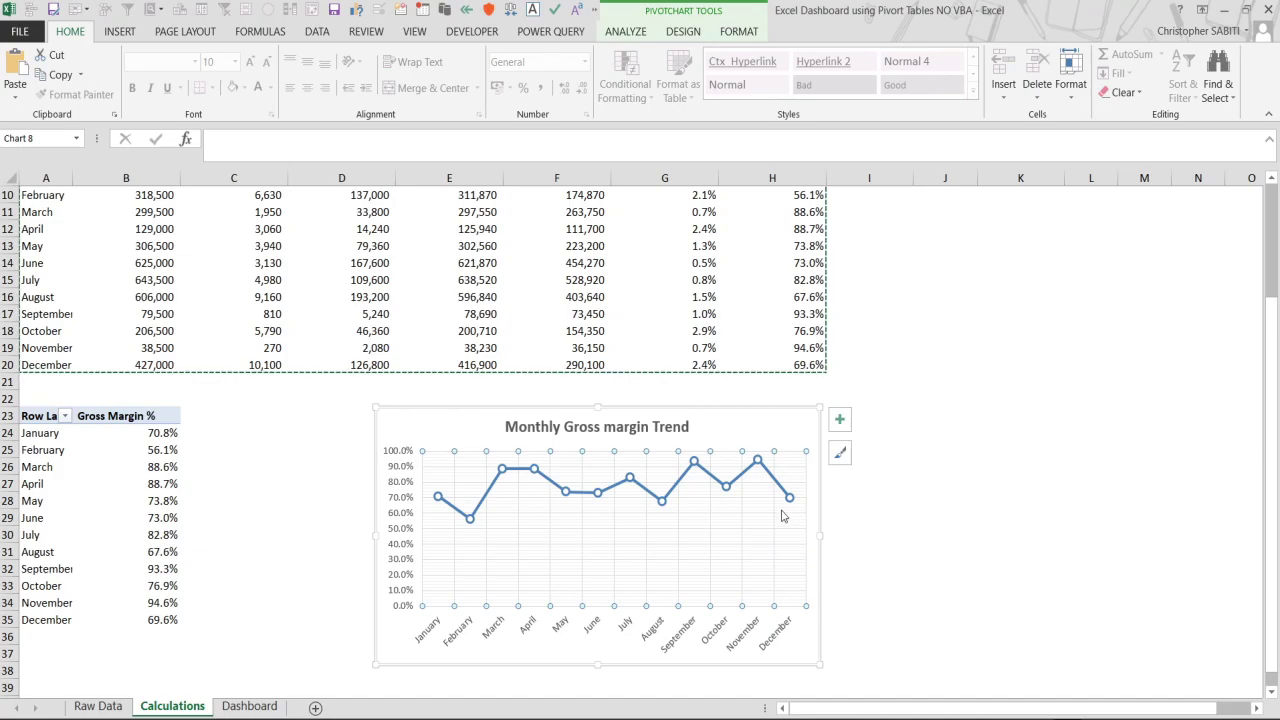
Move the Monthly Gross margin Trend chart to the Dashboard sheet and place it, widened, below the two gauges.
click(816, 516)
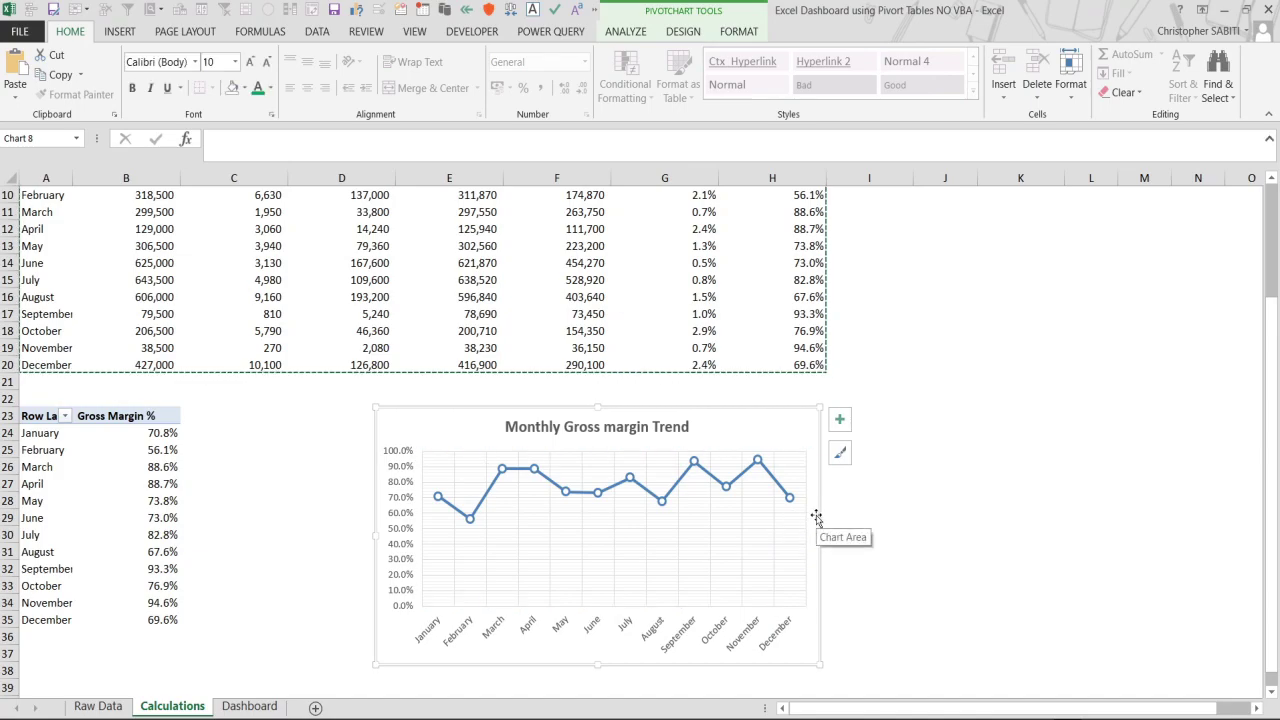
key(Delete)
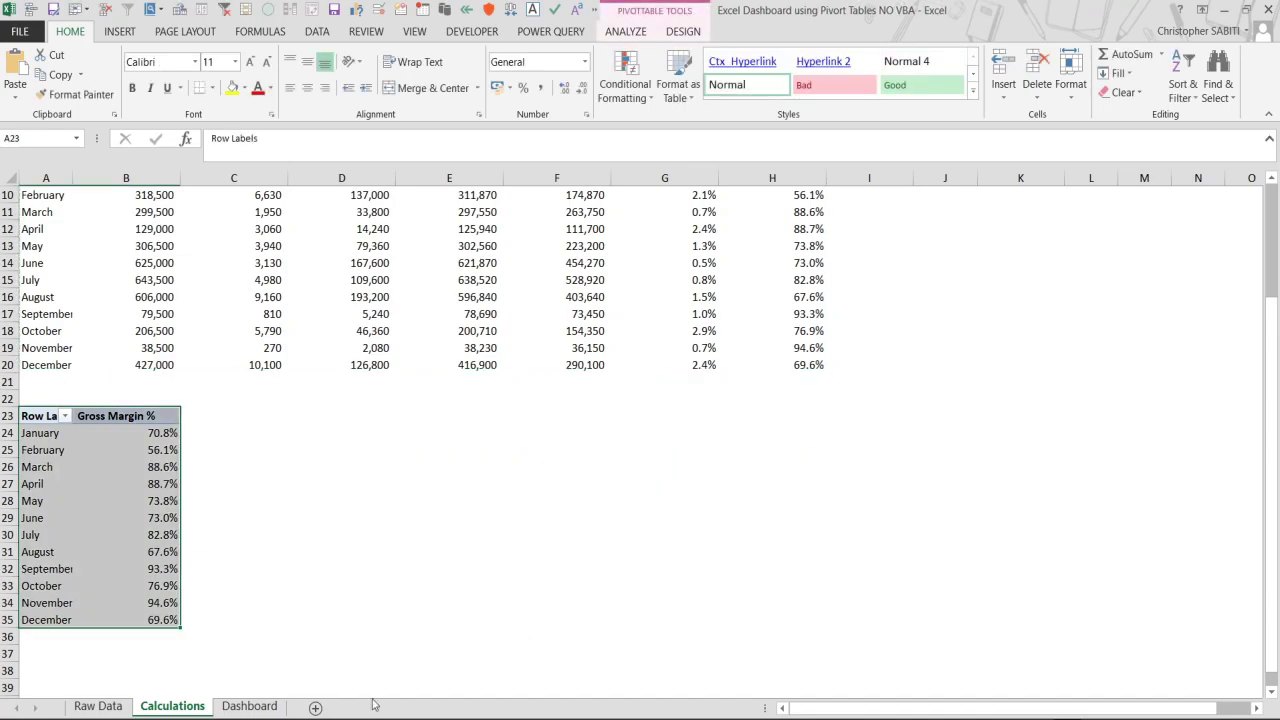
click(240, 706)
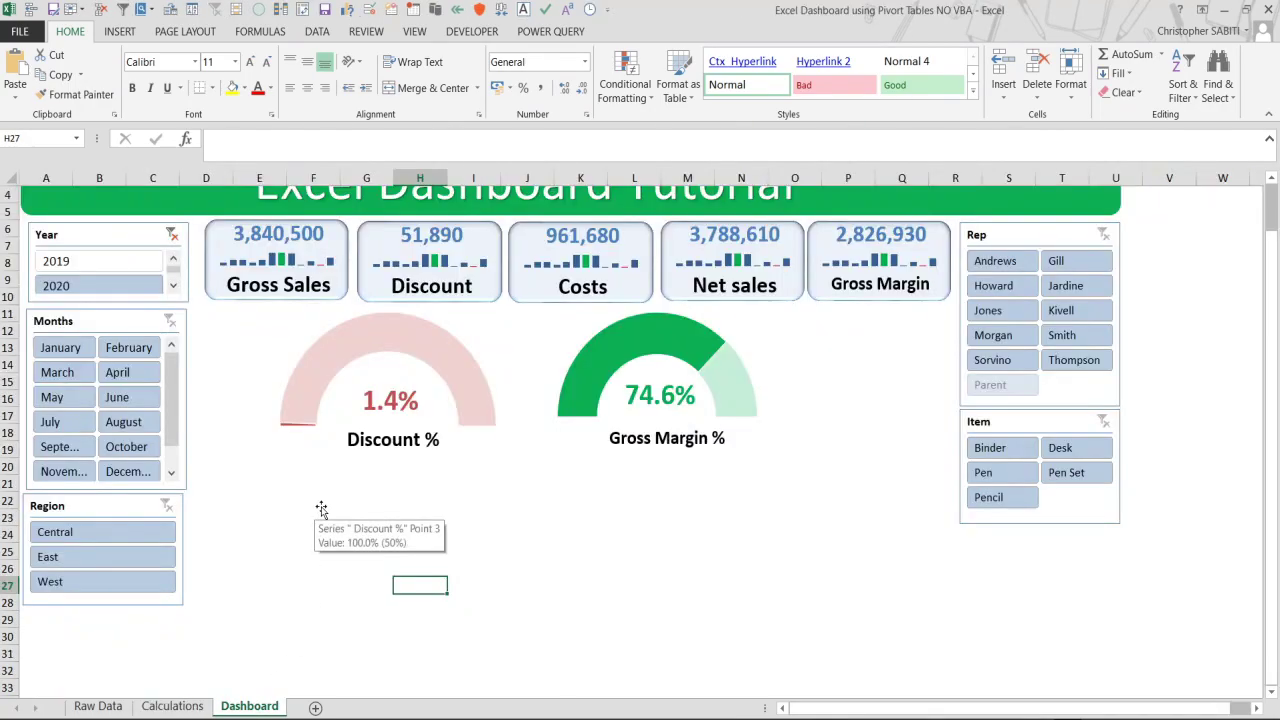
key(ctrl+v)
drag(598, 582, 428, 455)
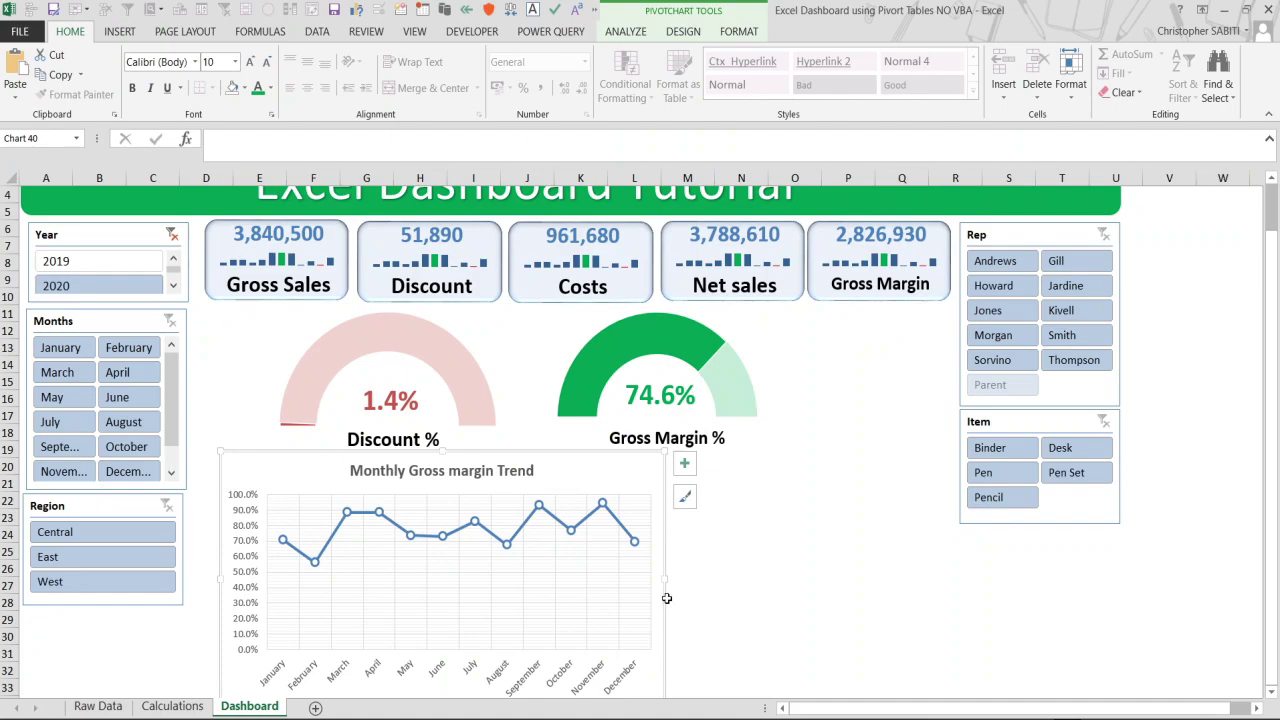
drag(666, 576, 724, 572)
click(808, 553)
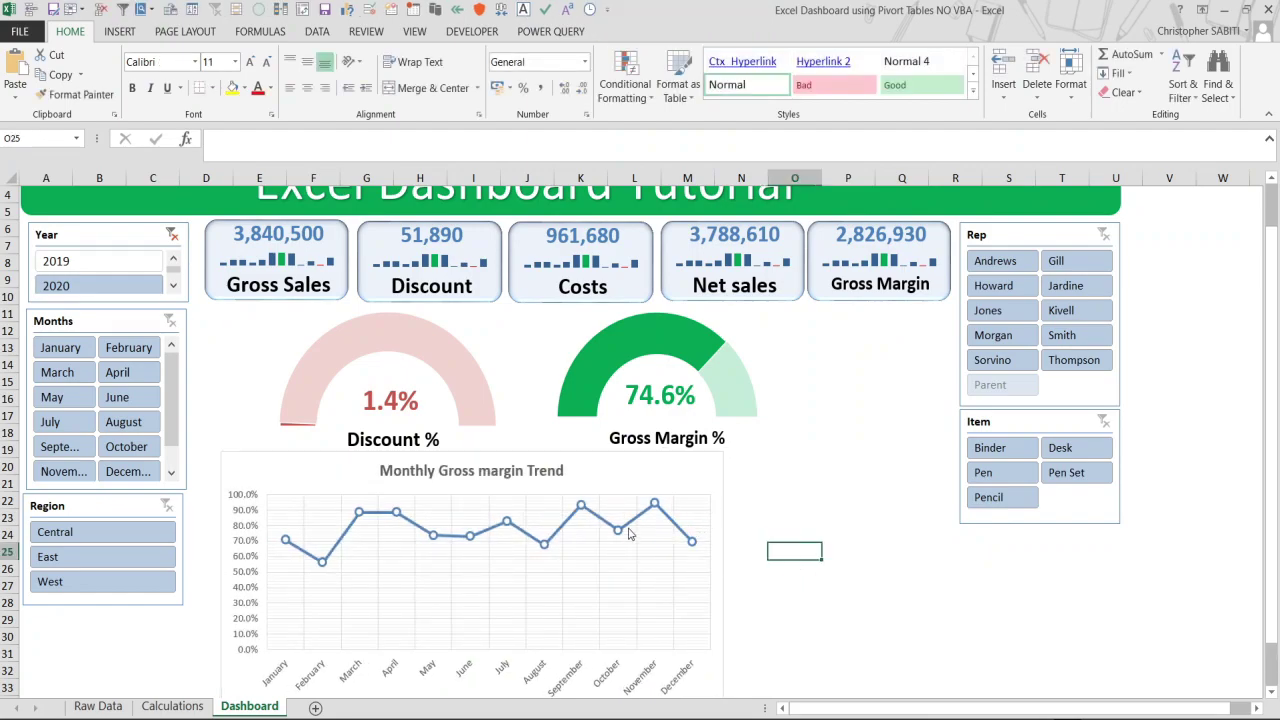
drag(603, 492, 596, 502)
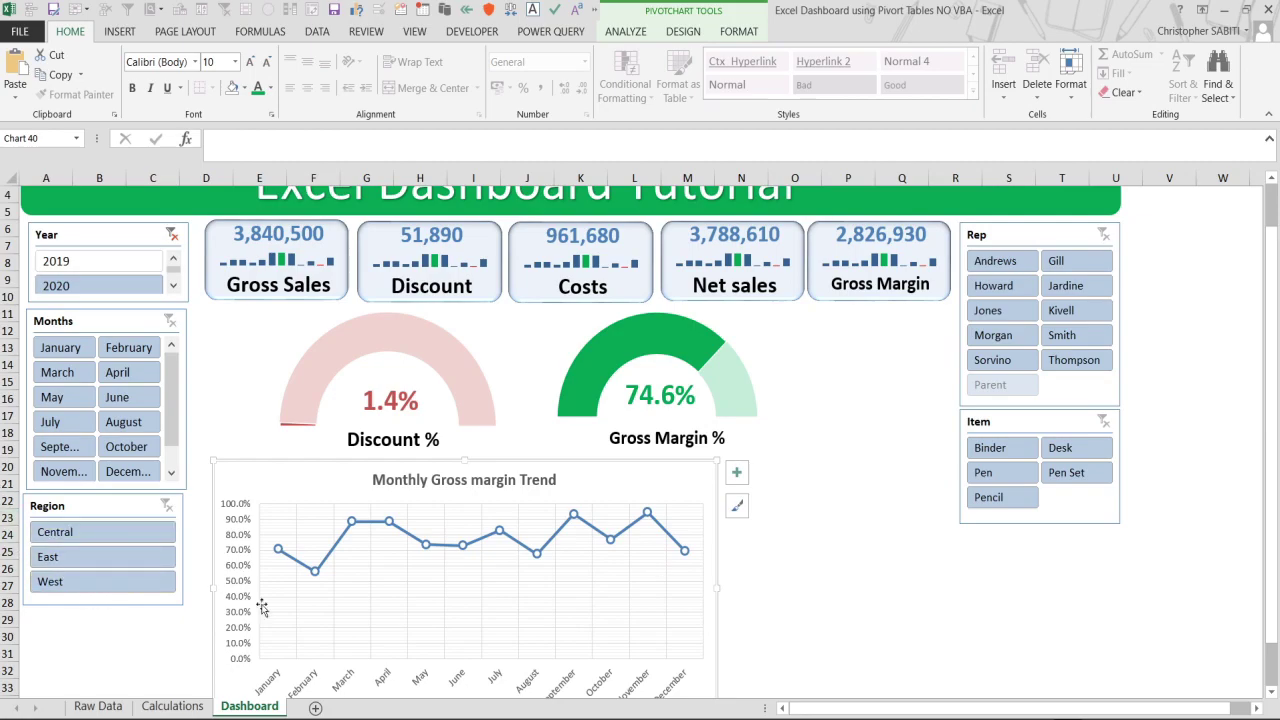
Copy the monthly Gross Margin % pivot table on the Calculations sheet and paste the copy at cell D23.
click(196, 707)
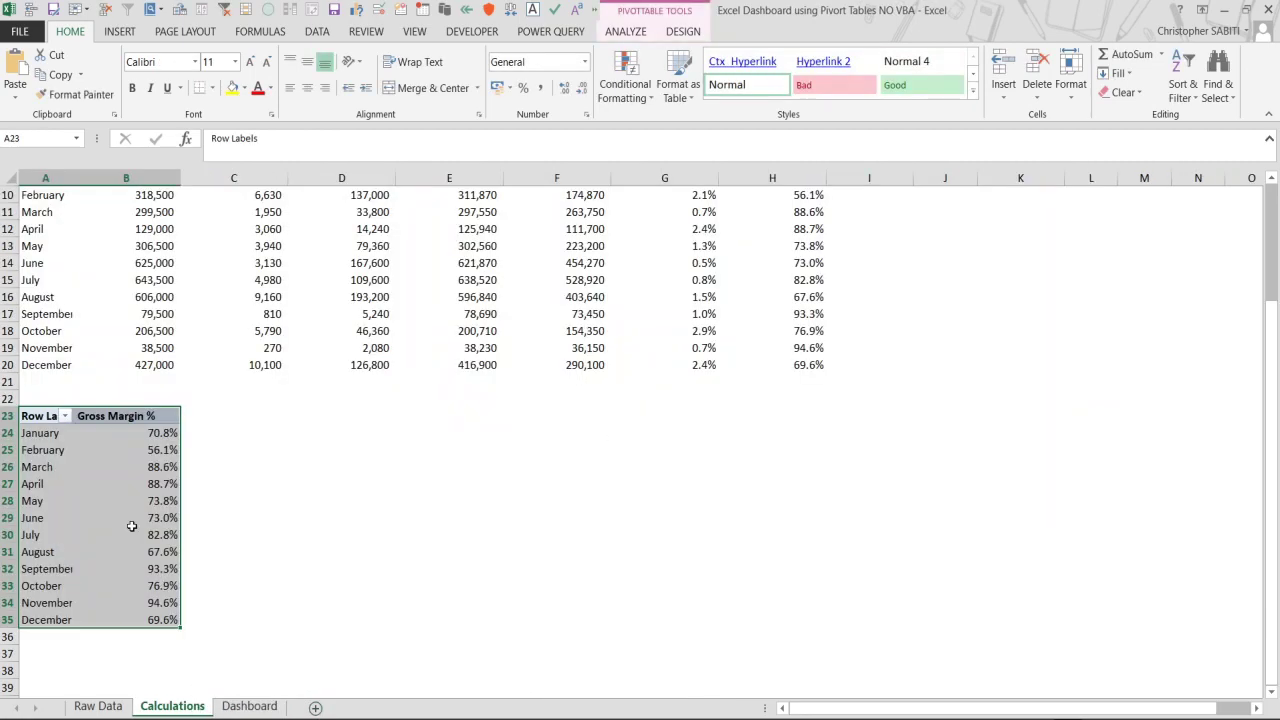
drag(40, 418, 181, 622)
key(ctrl+c)
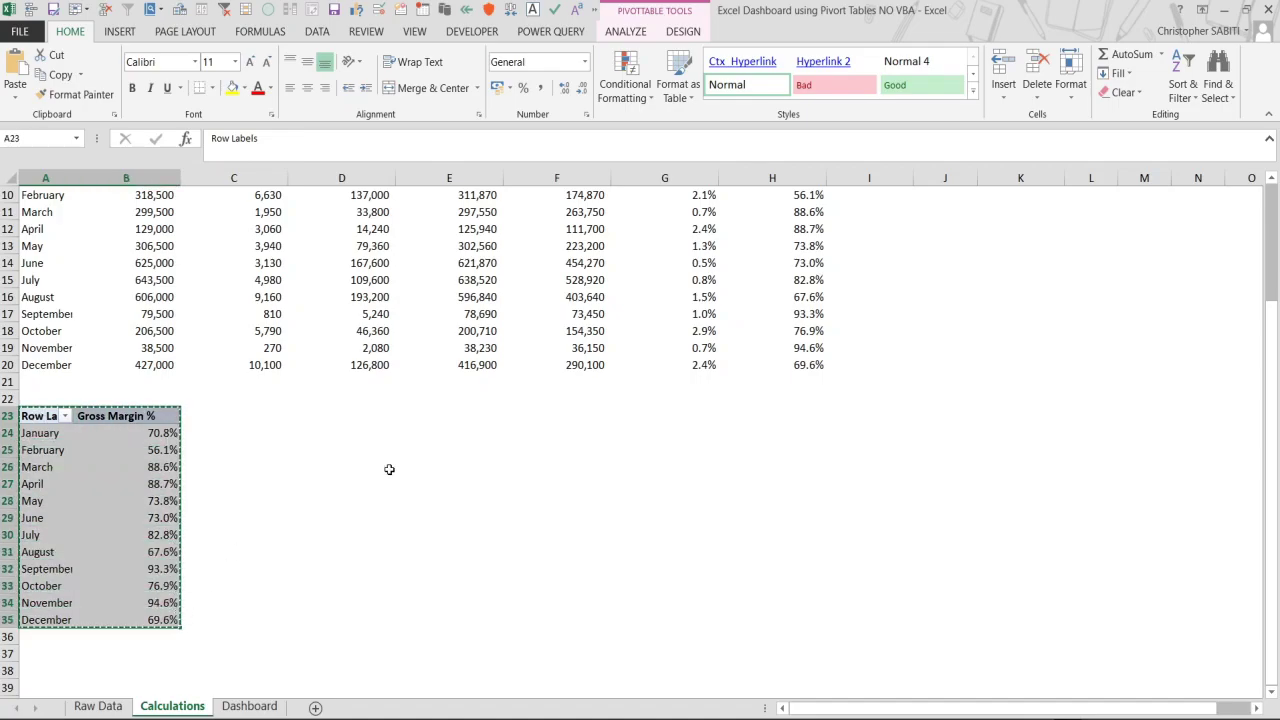
click(370, 418)
key(ctrl+v)
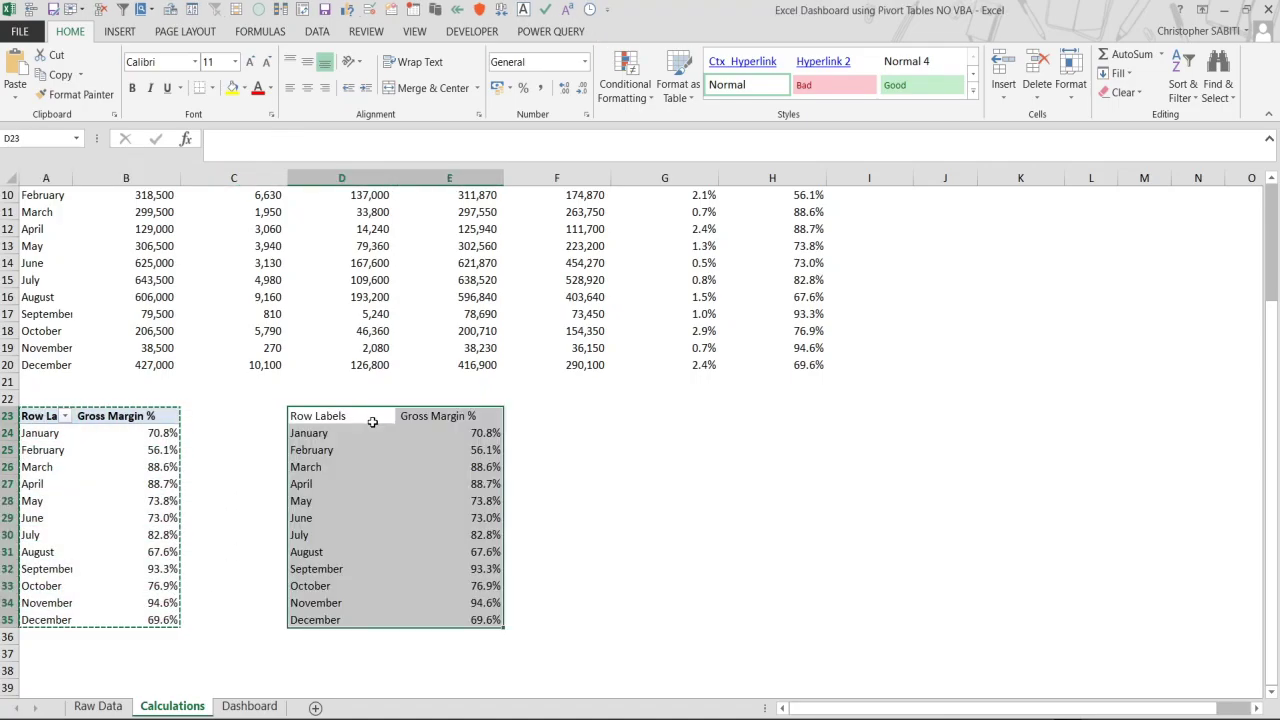
Show the field list for the copied pivot table at D23 and remove Gross Margin % from its values.
click(458, 485)
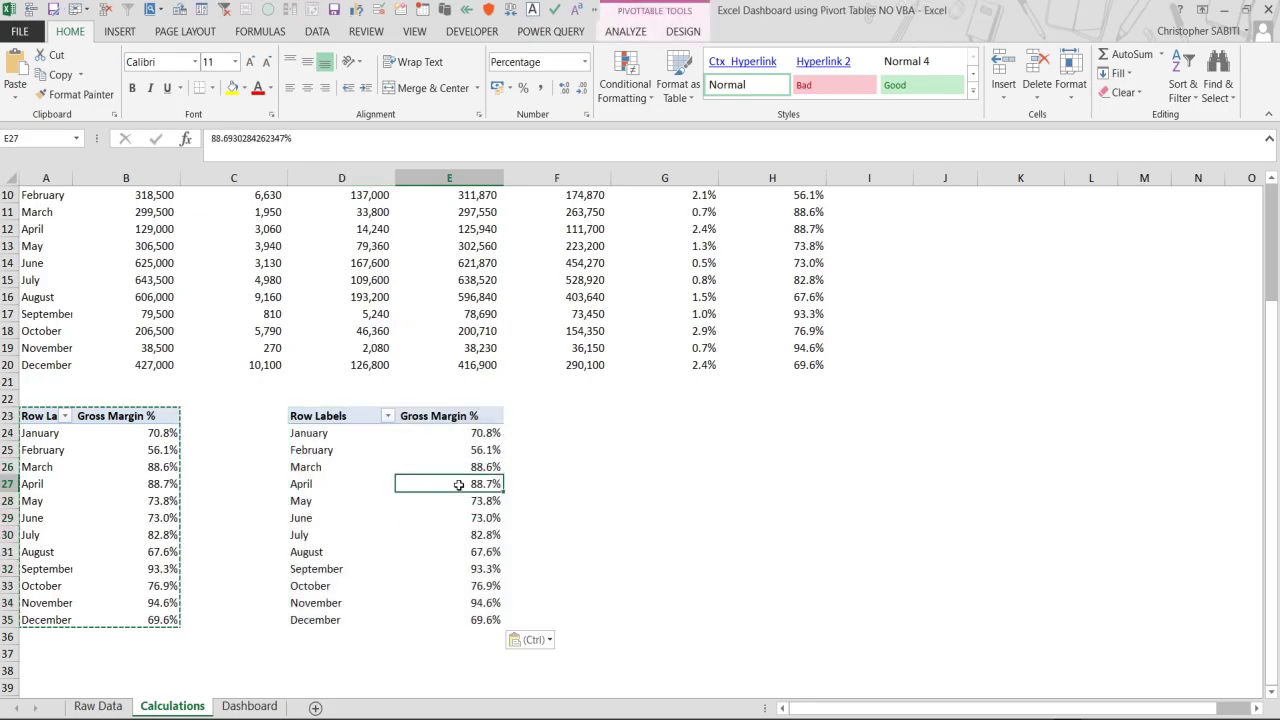
click(477, 435)
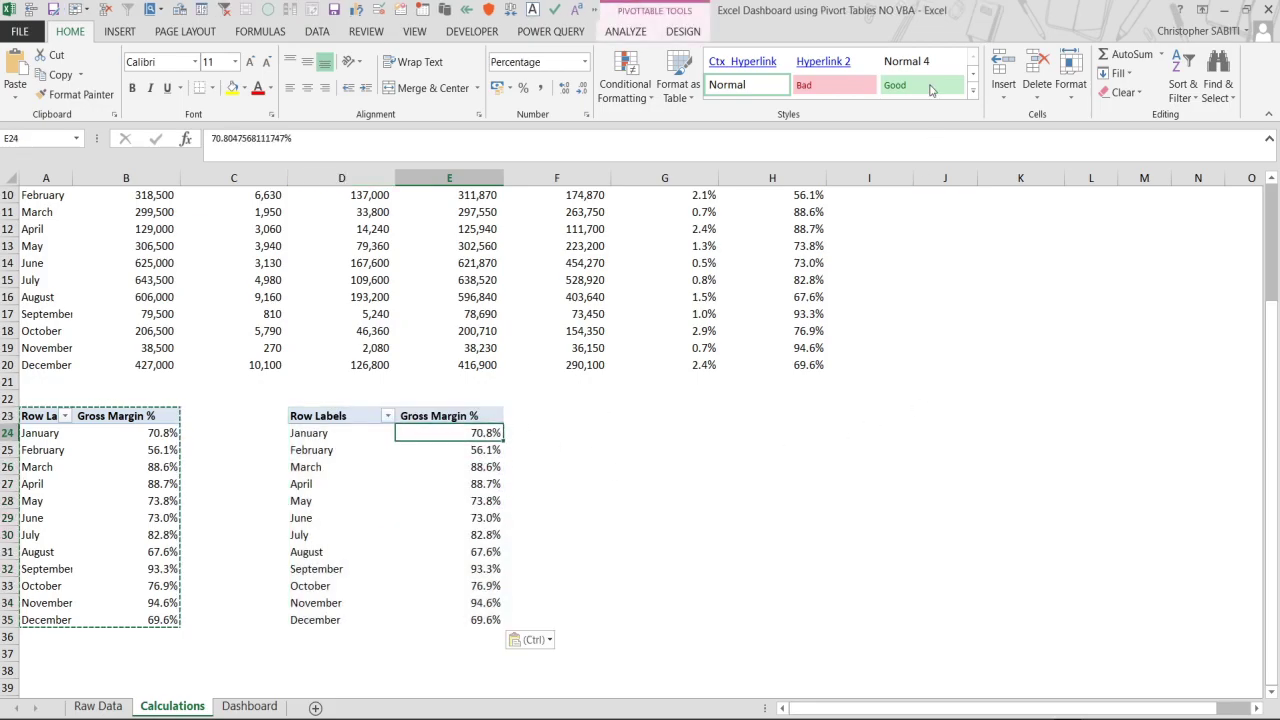
click(686, 31)
click(630, 32)
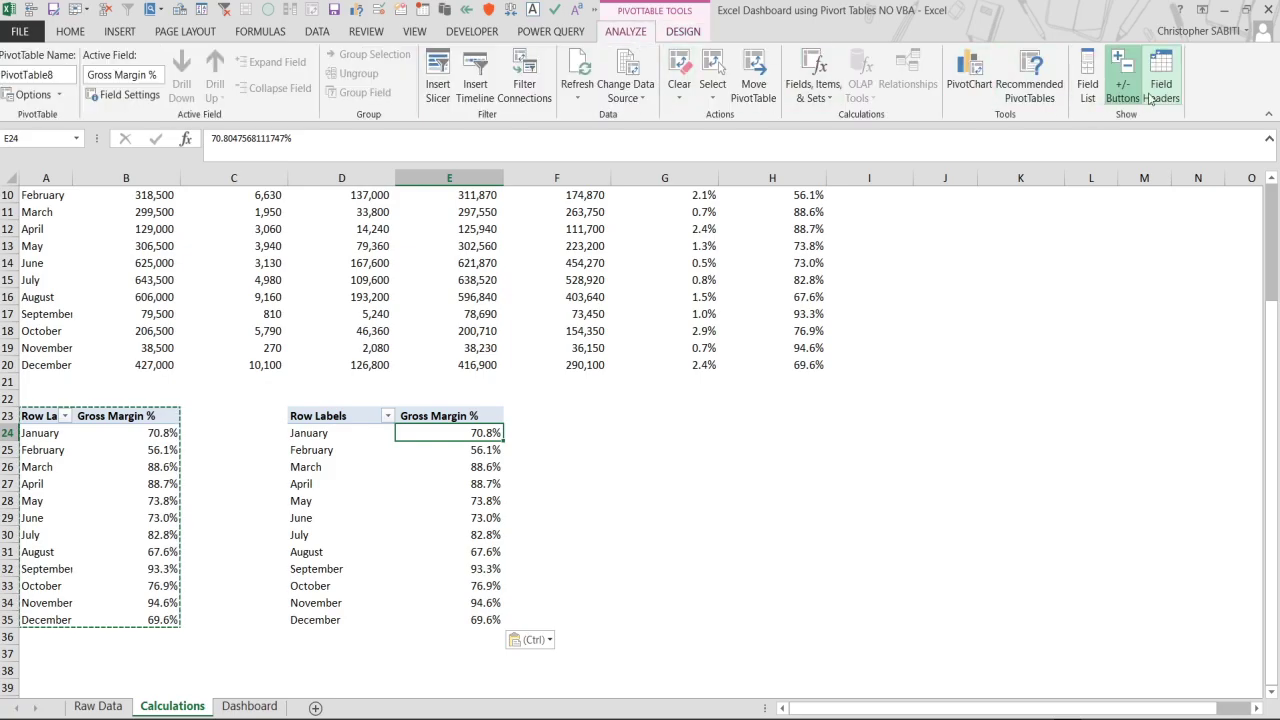
click(1087, 88)
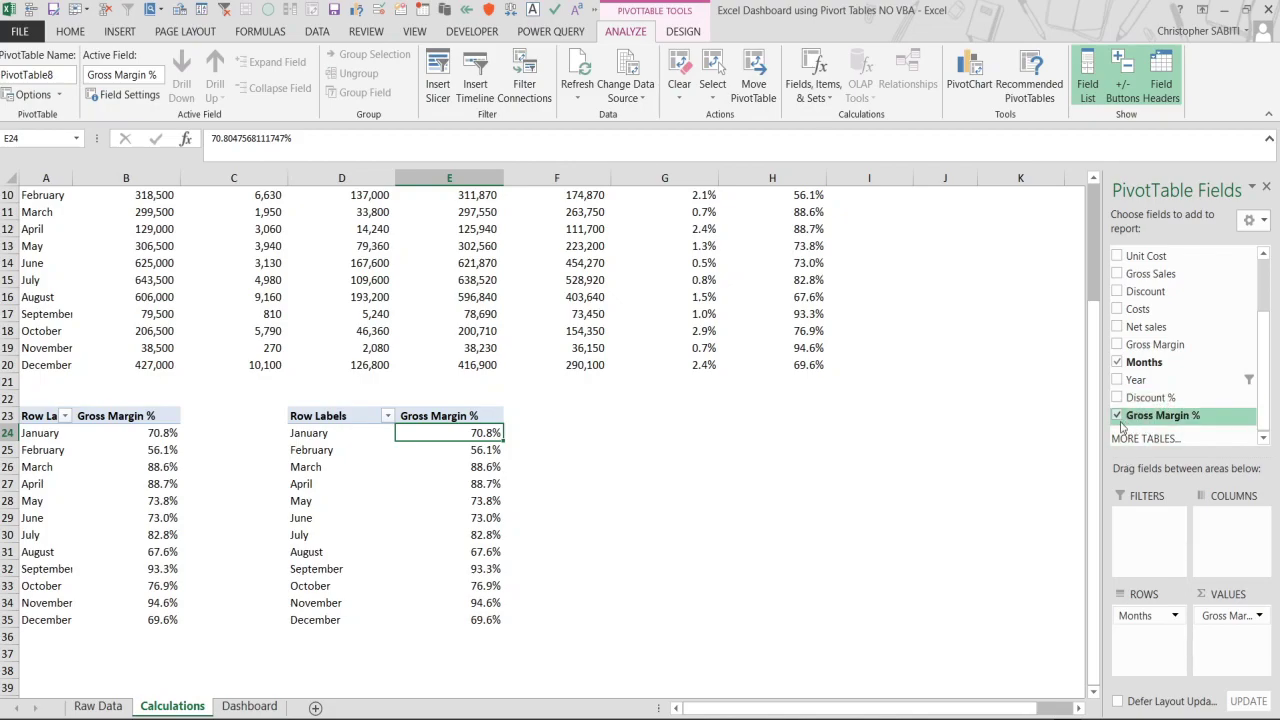
click(1116, 419)
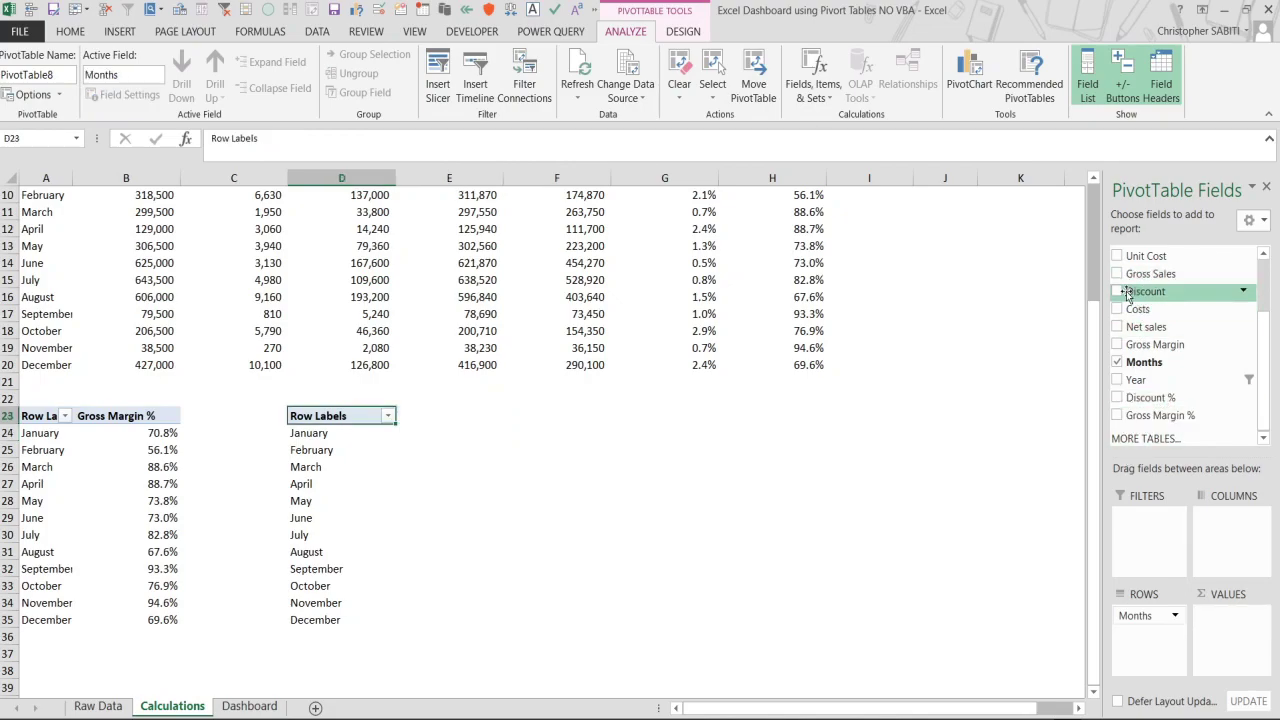
Replace Months with Region as the row field of the copied pivot table.
scroll(1135, 348, up, 3)
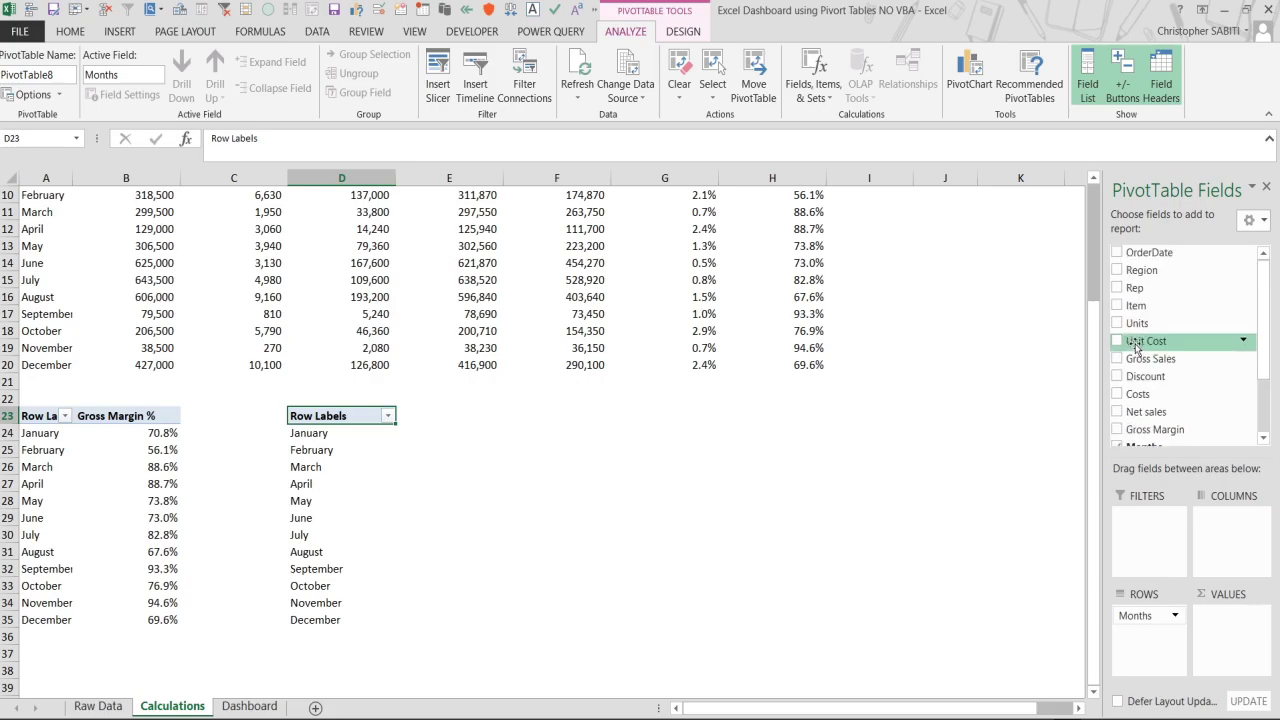
click(1117, 271)
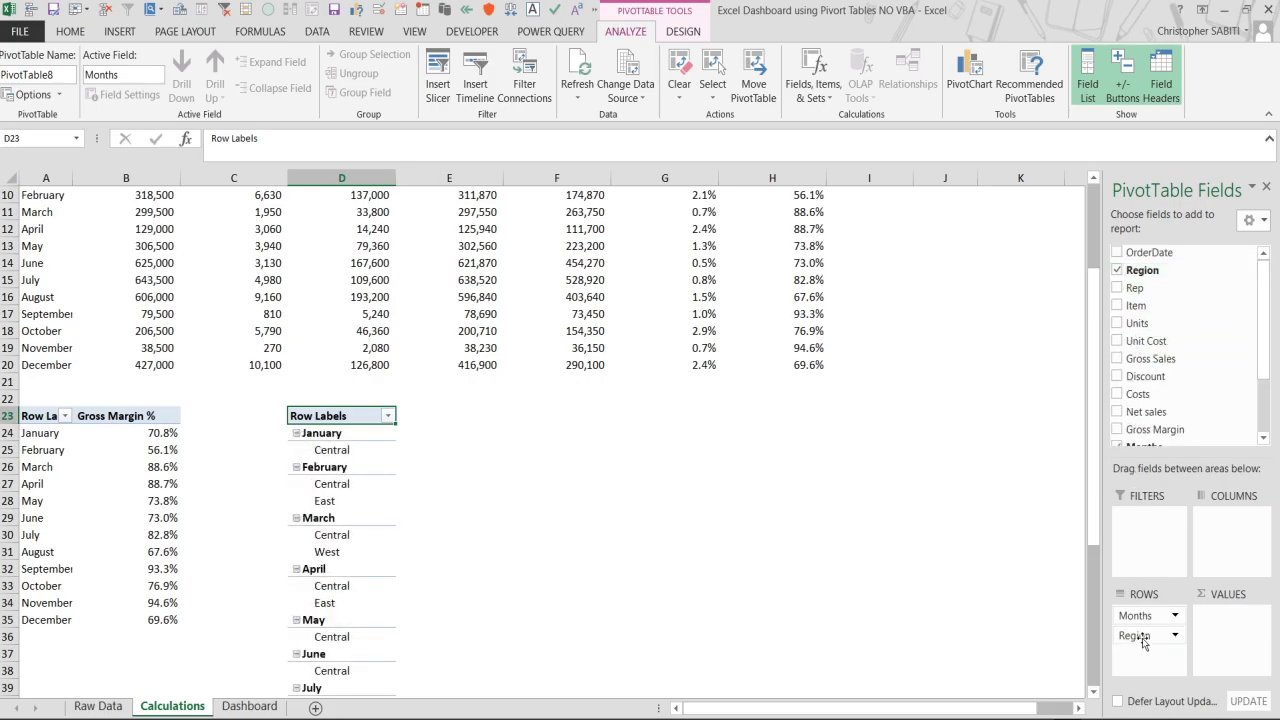
scroll(1180, 370, down, 2)
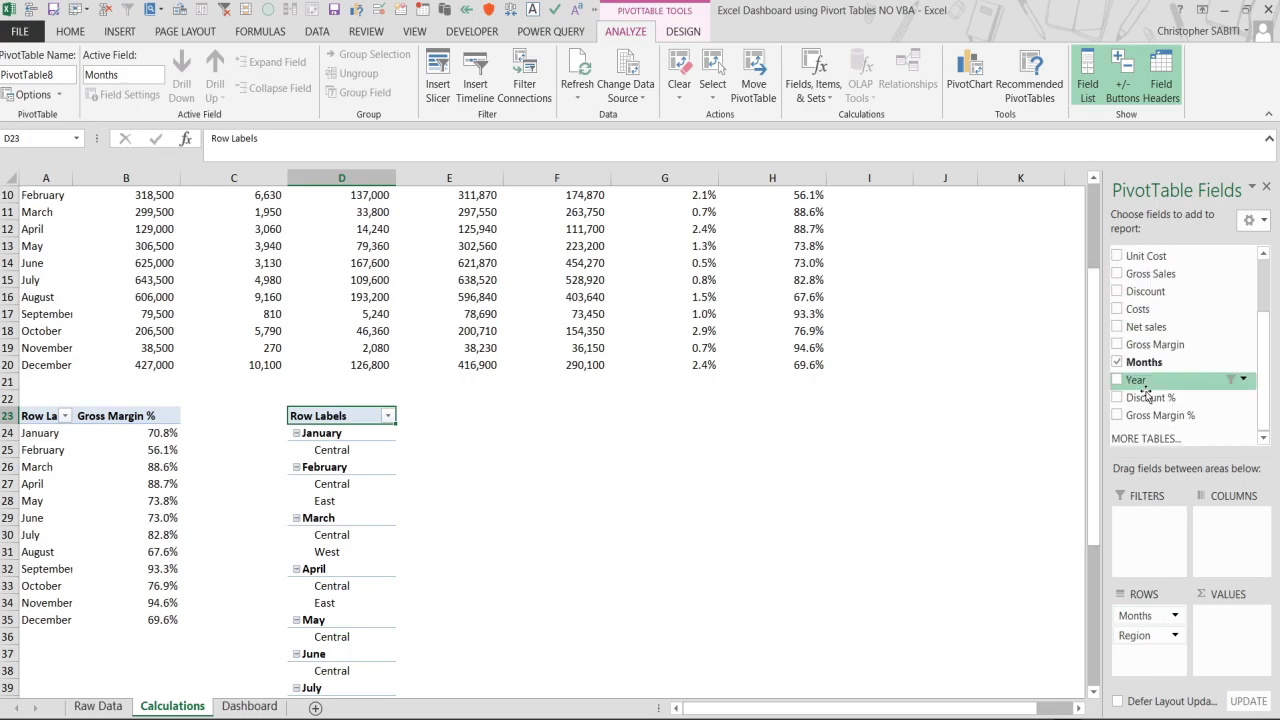
click(1151, 364)
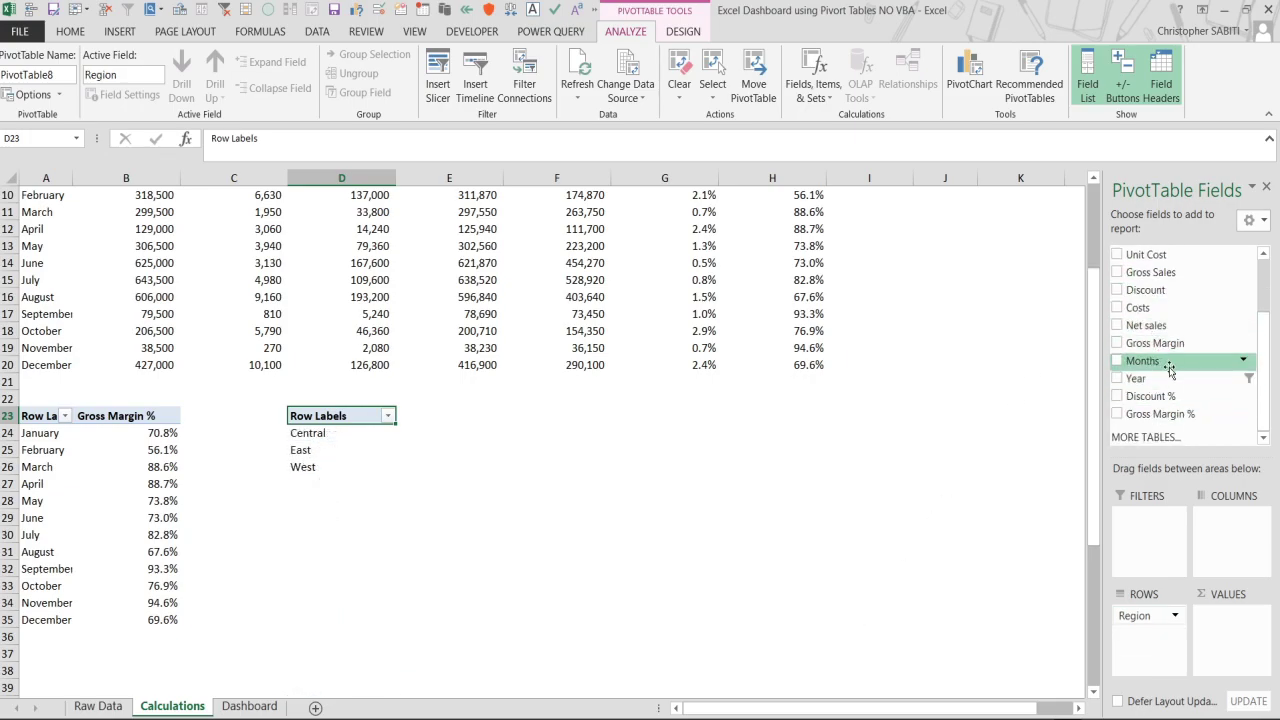
Add Net sales to the values of the Region pivot table as a sum.
scroll(1151, 378, up, 1)
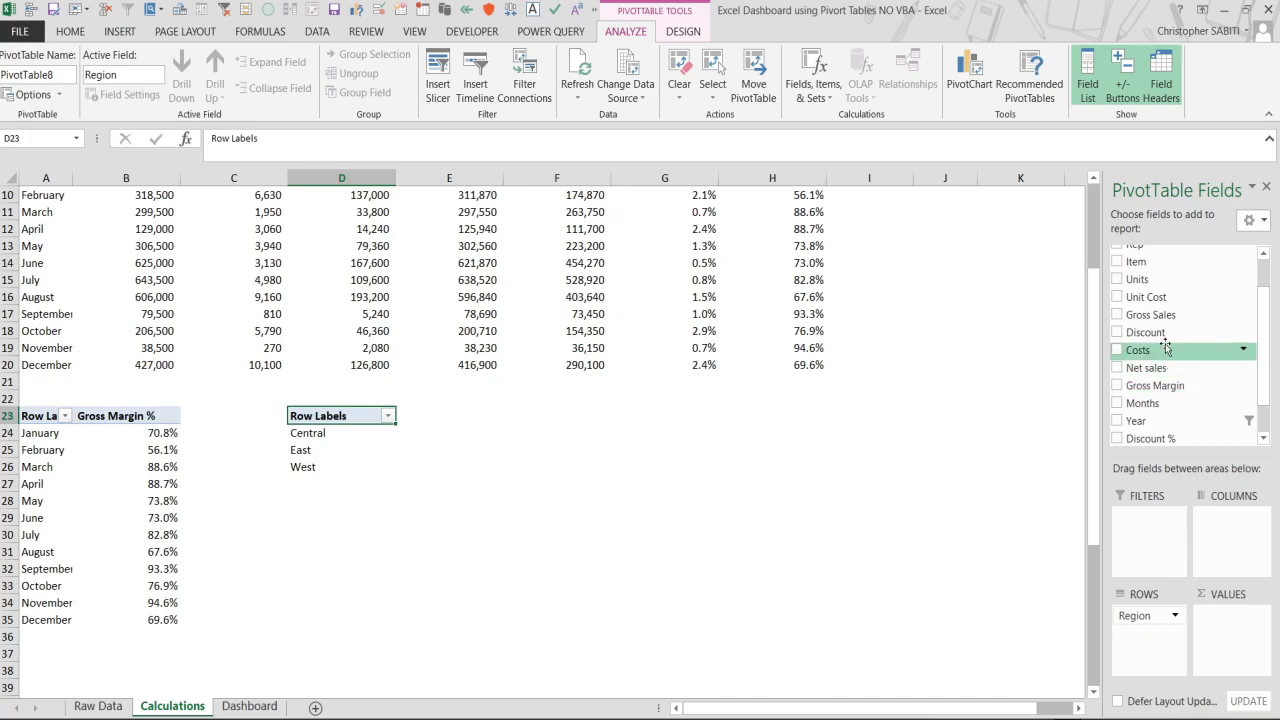
scroll(1150, 378, down, 1)
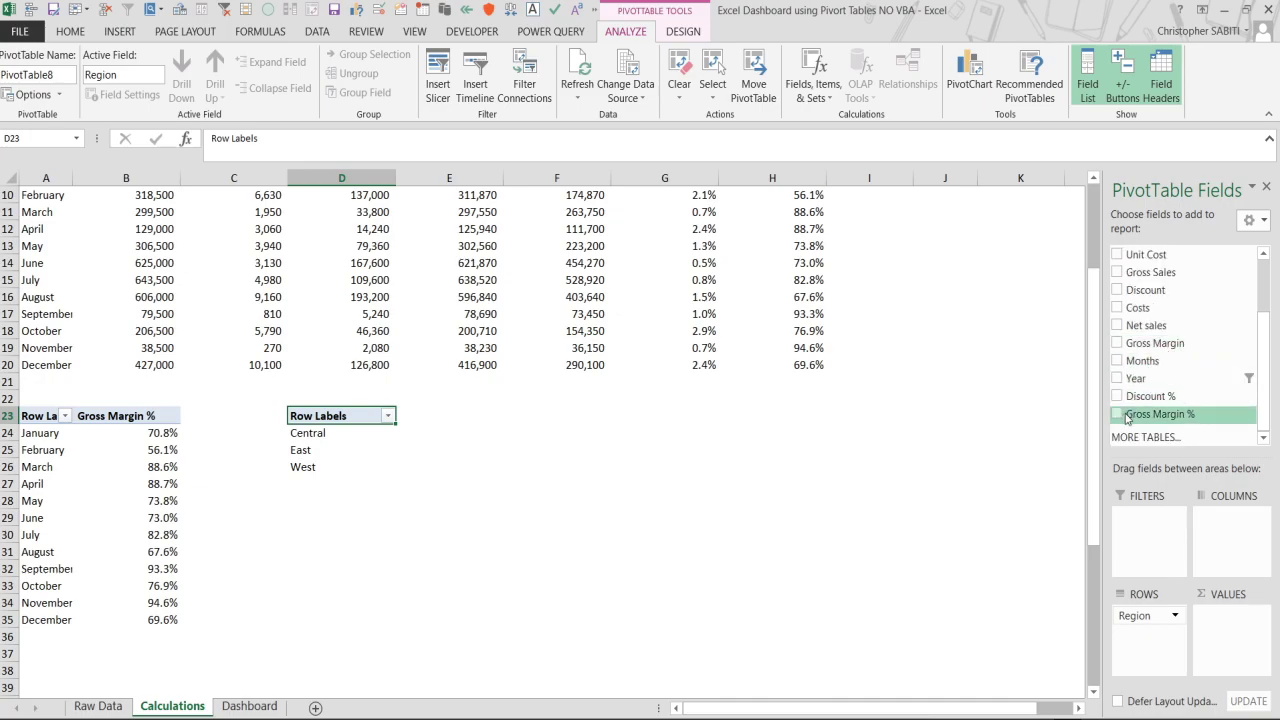
click(1117, 325)
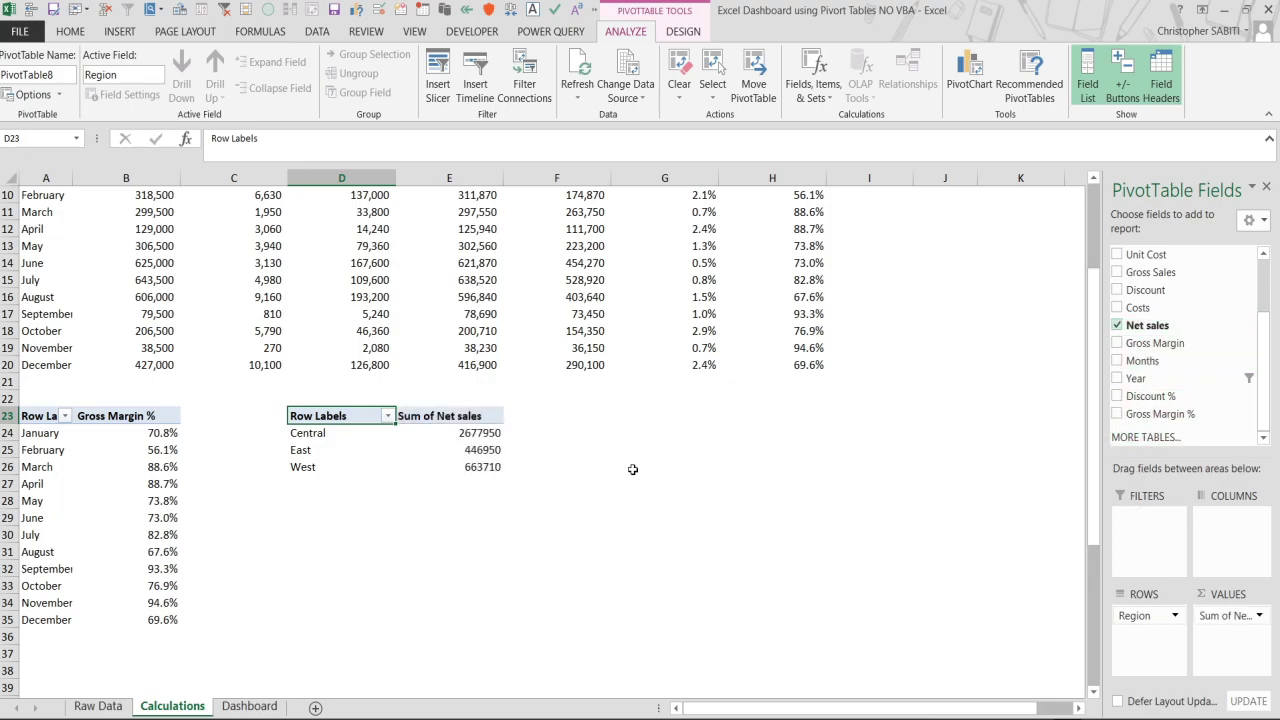
Insert a basic 2-D pie chart from the Region net sales pivot table in D23:E26.
drag(467, 437, 492, 462)
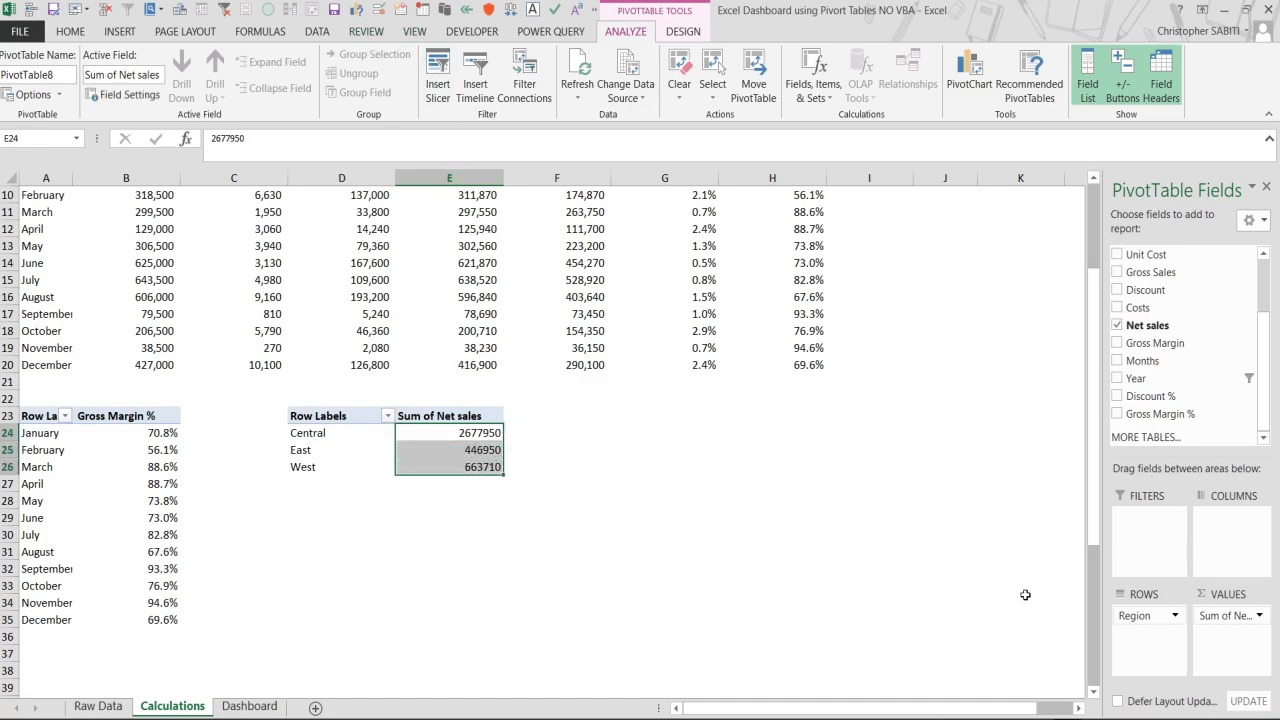
click(291, 428)
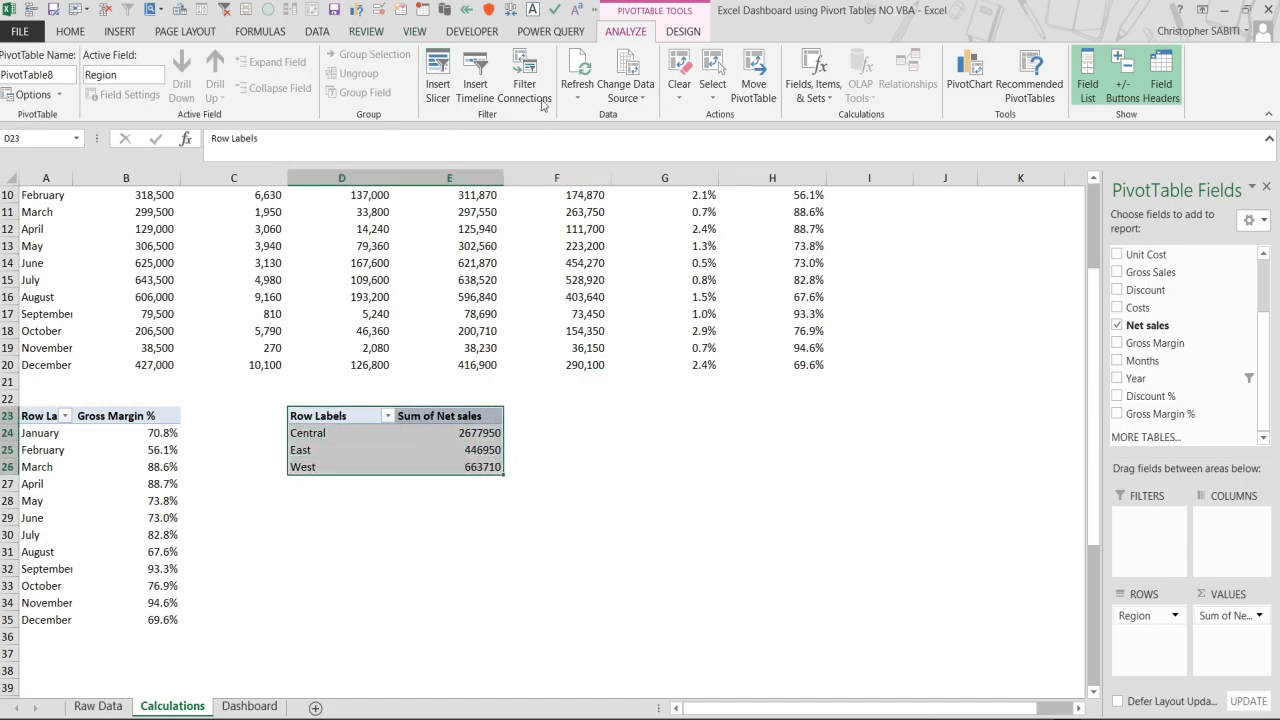
click(125, 31)
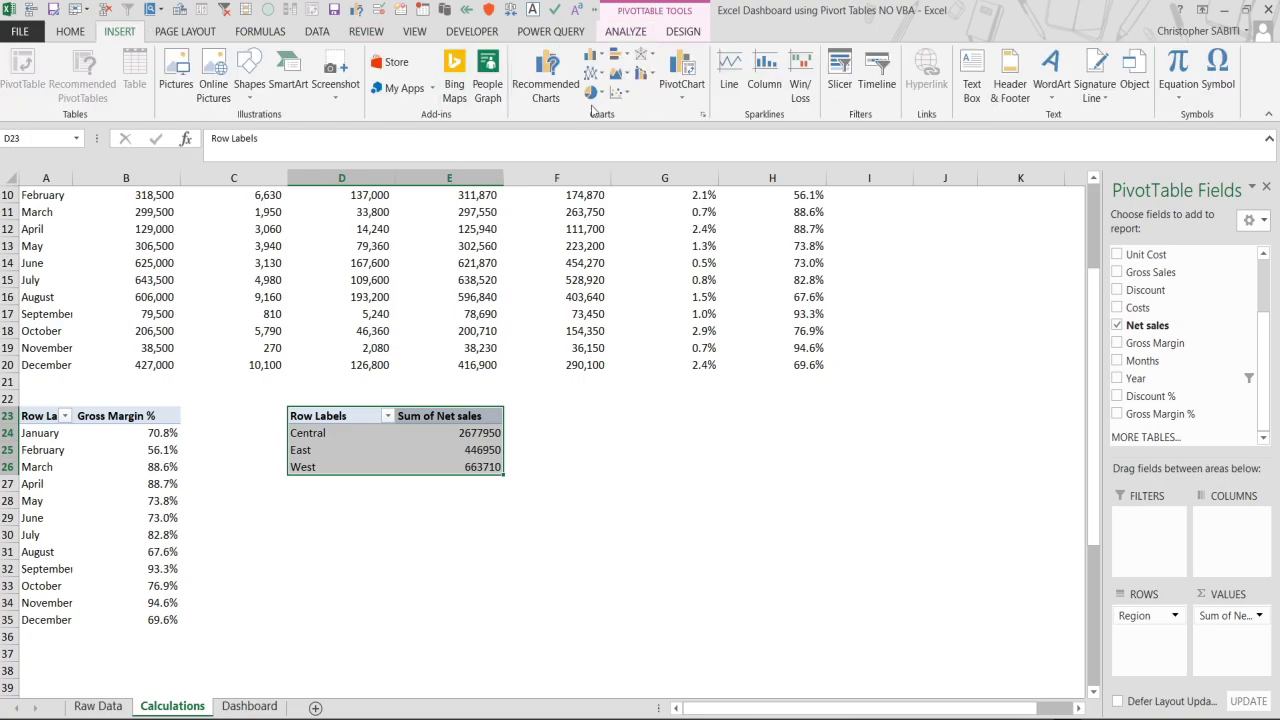
click(591, 92)
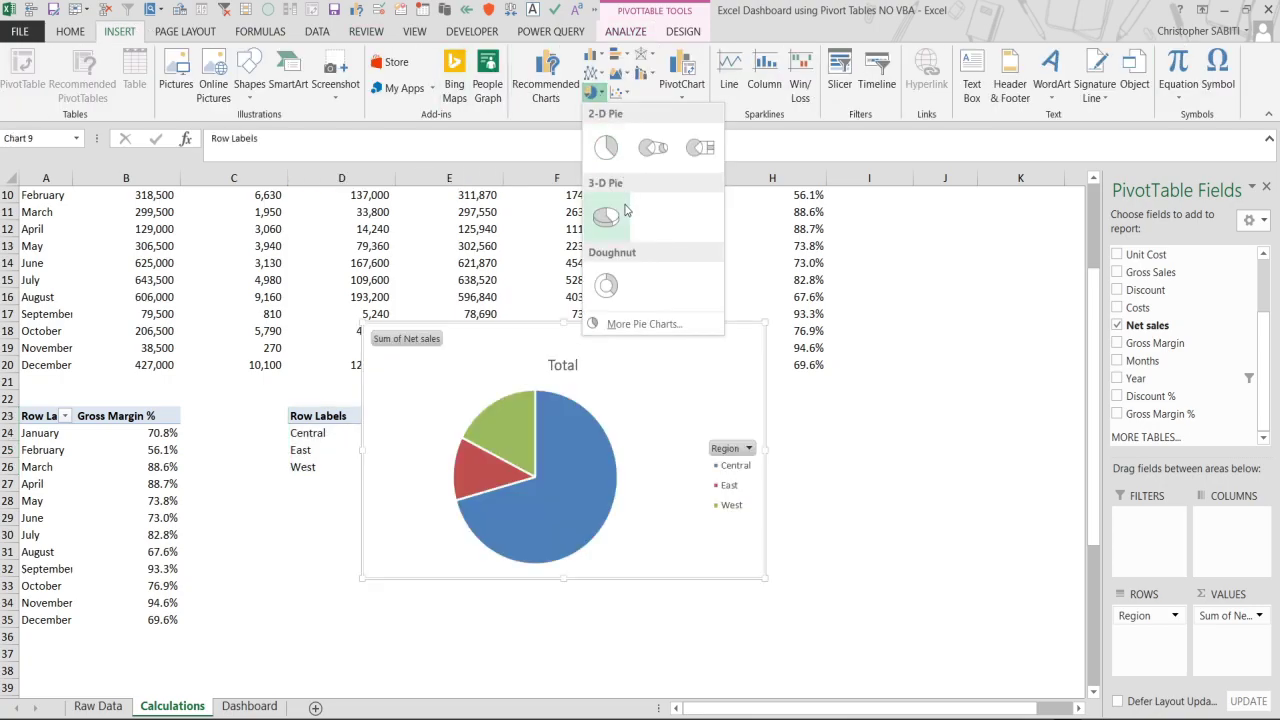
click(607, 155)
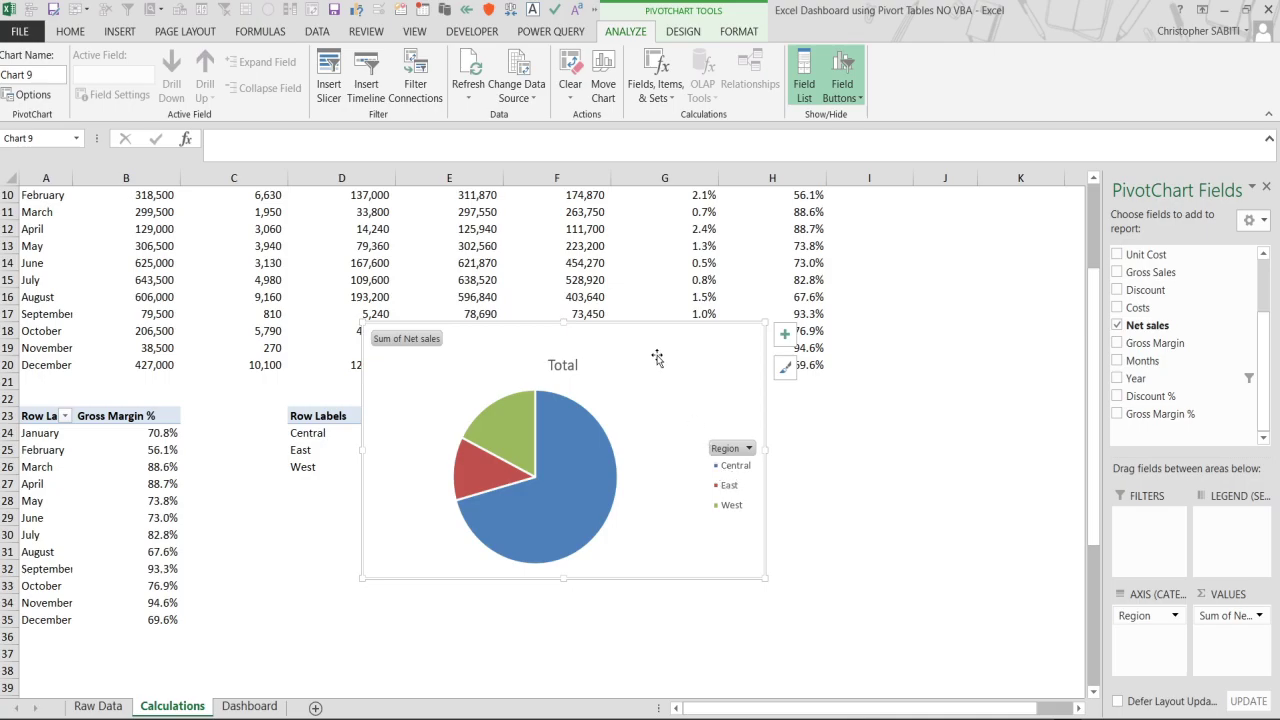
Move the pie chart down to around row 24 and hide all of its field buttons.
drag(674, 341, 760, 451)
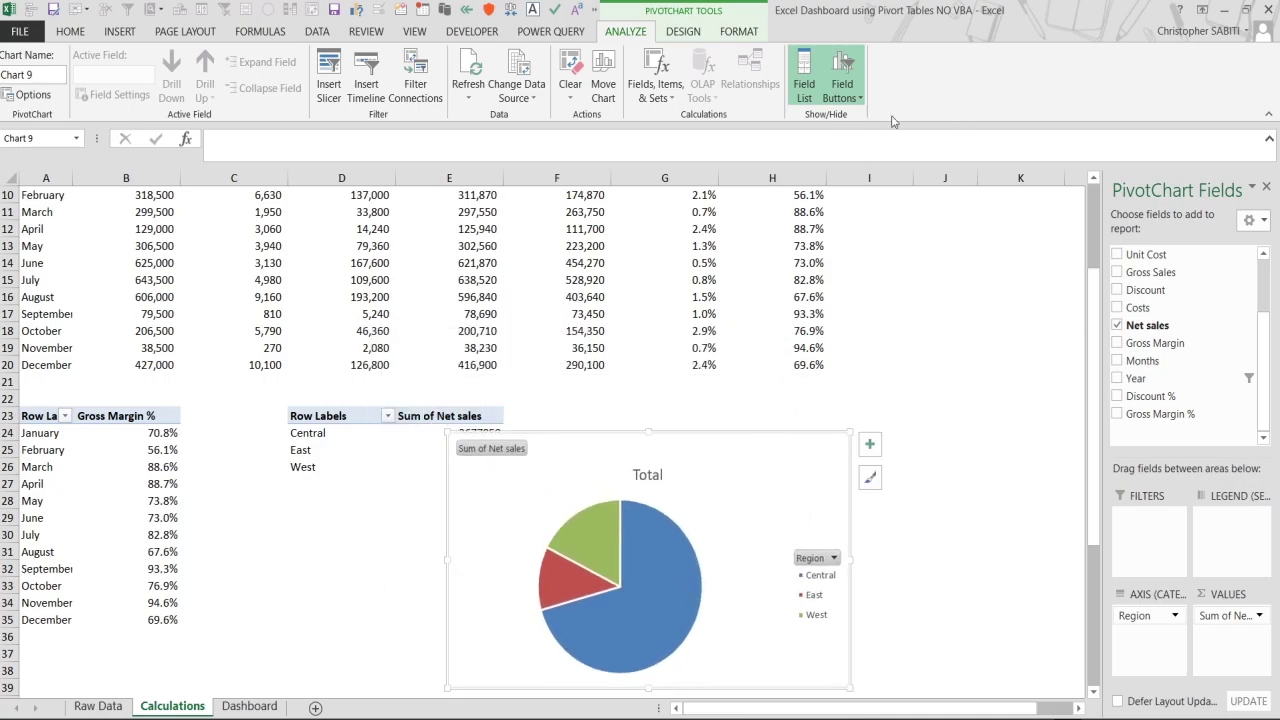
click(833, 98)
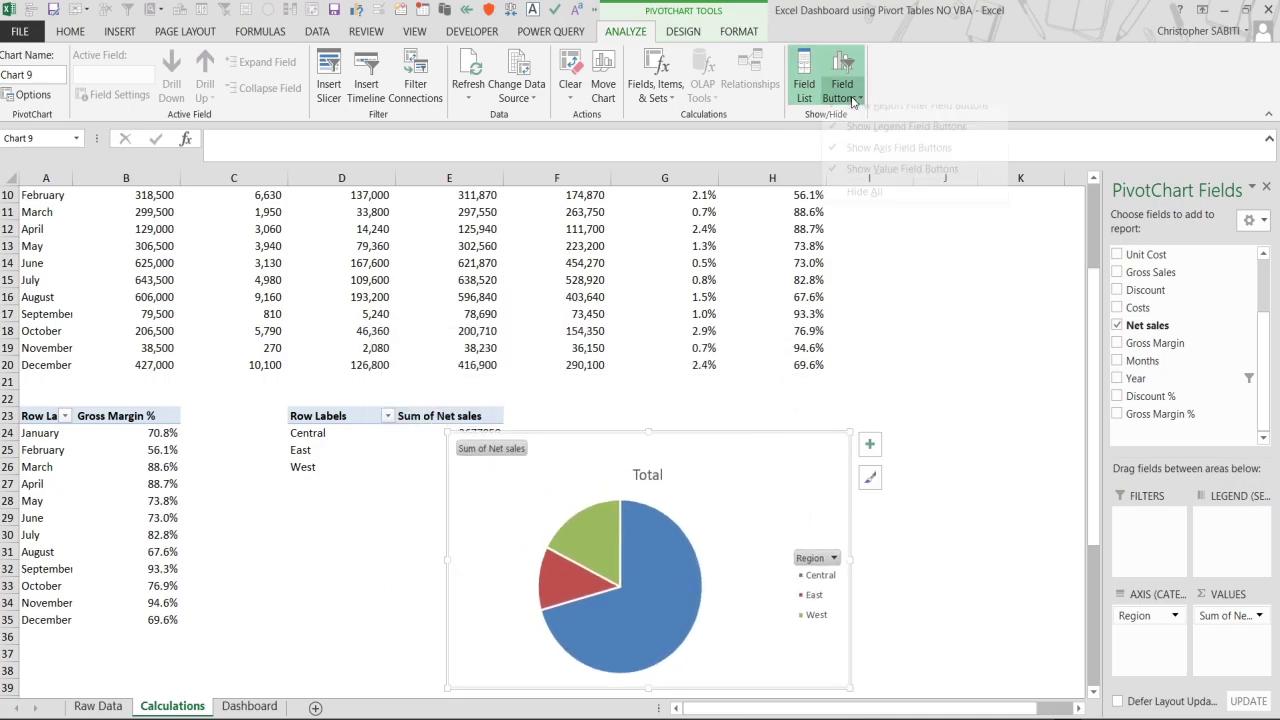
click(870, 205)
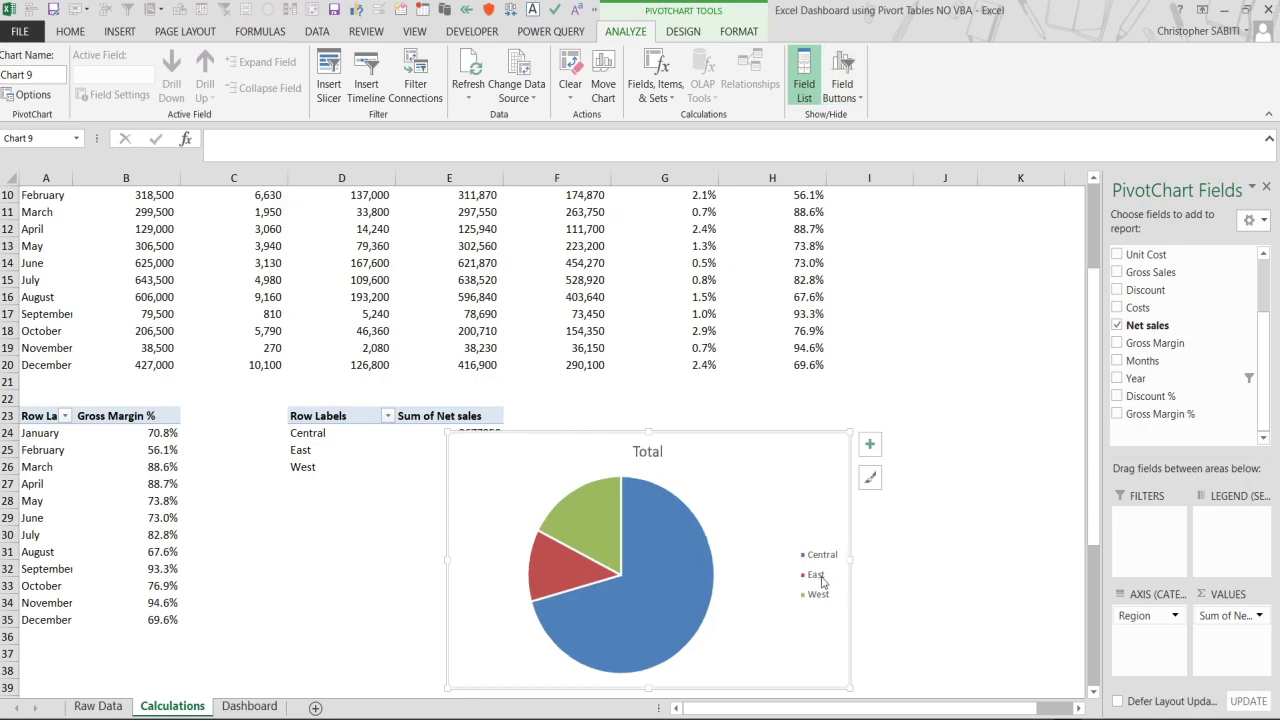
Remove the pie chart's legend and change its title to "Net sales / Region".
click(869, 446)
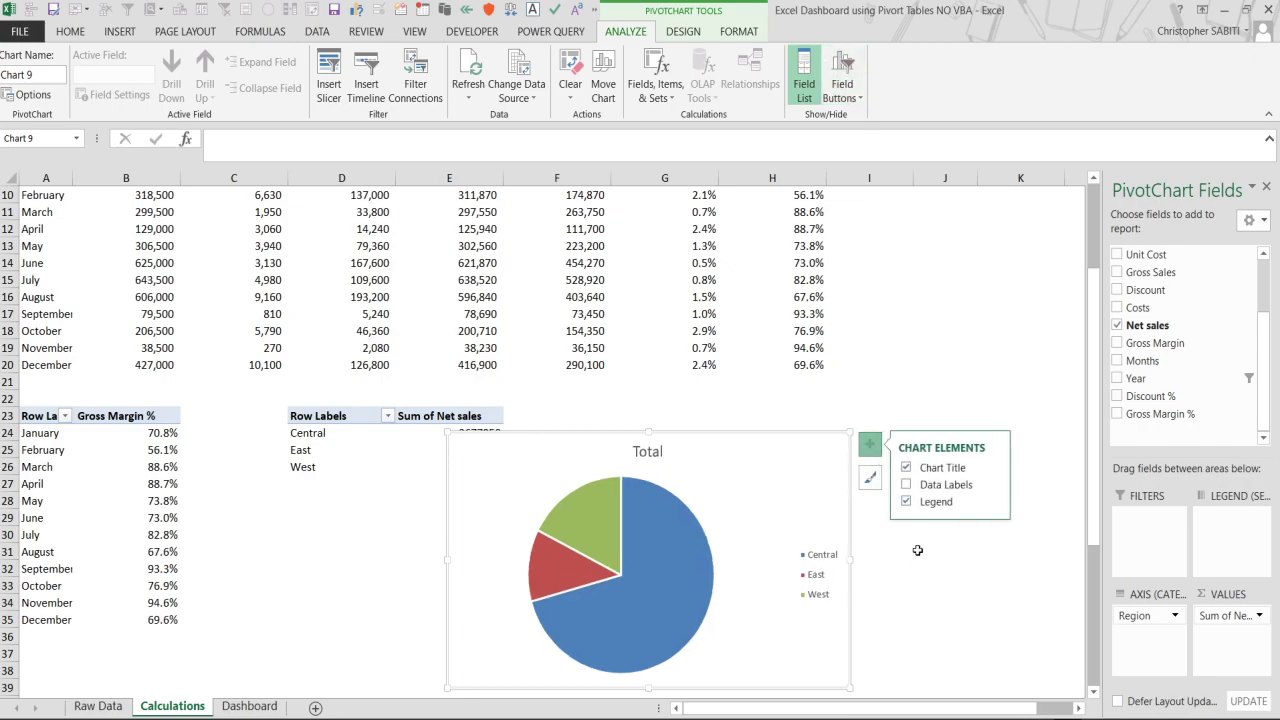
click(907, 508)
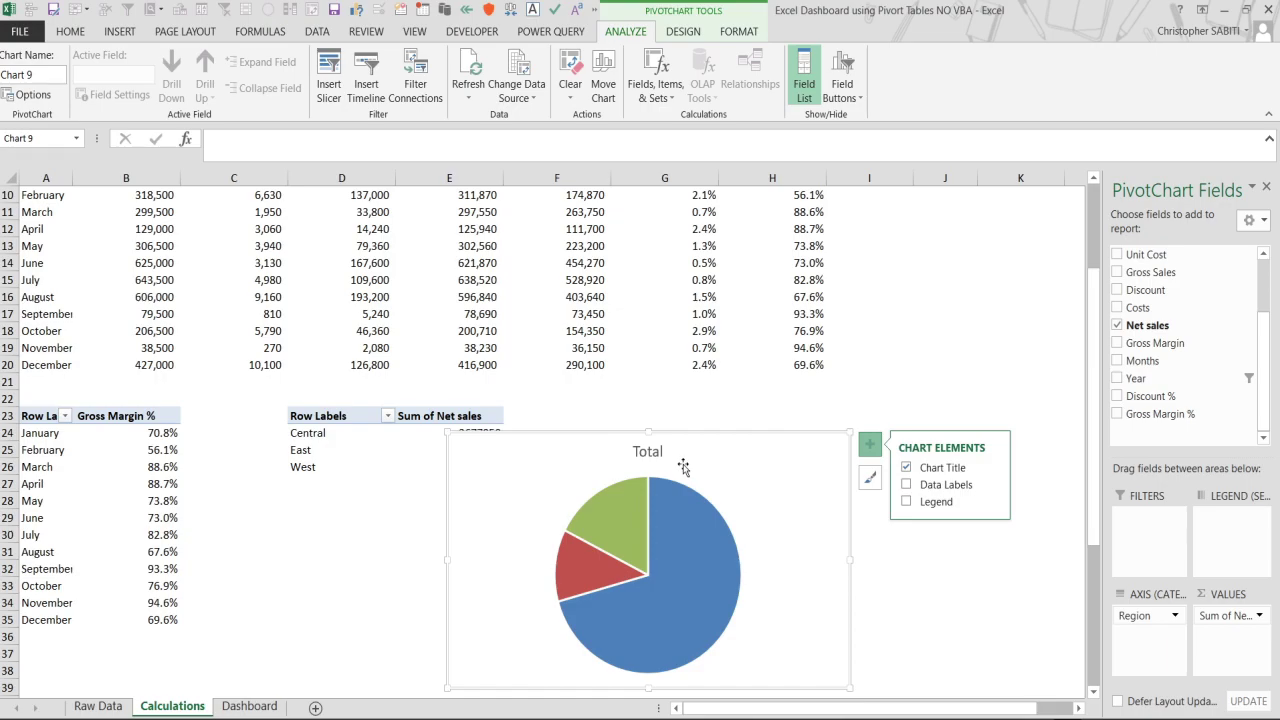
click(655, 455)
double_click(653, 455)
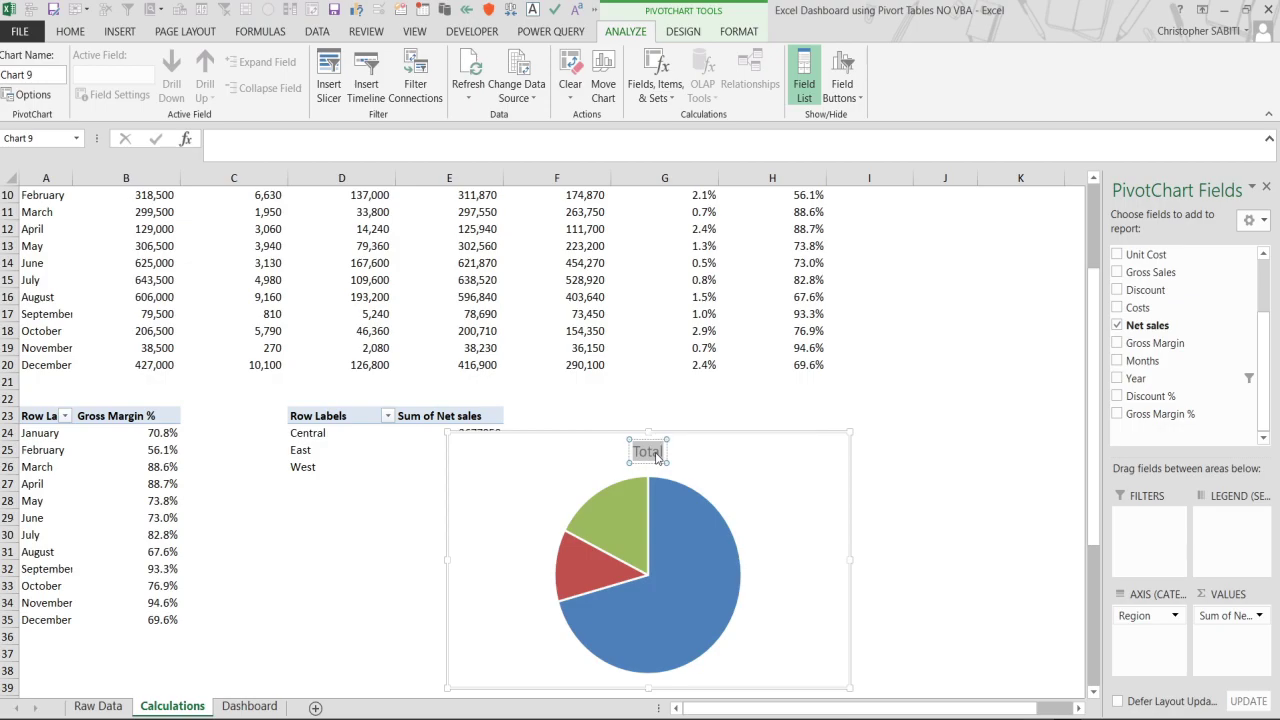
text(Net)
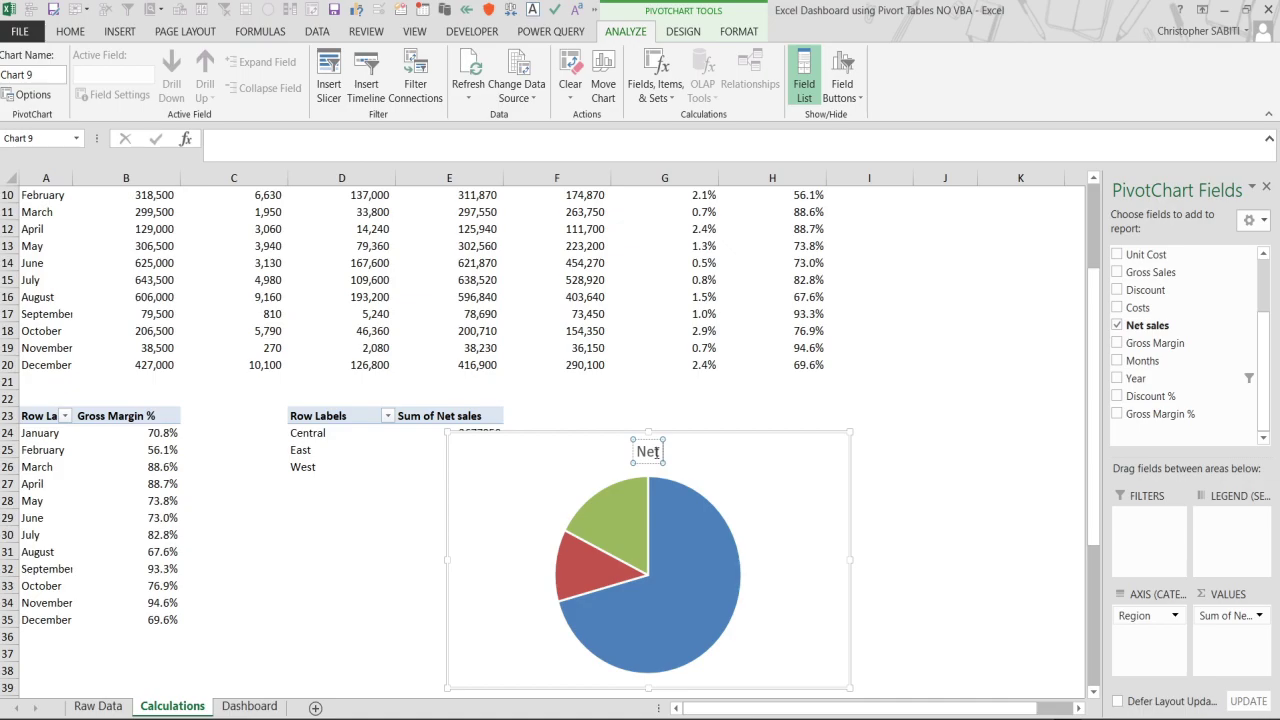
text( sales)
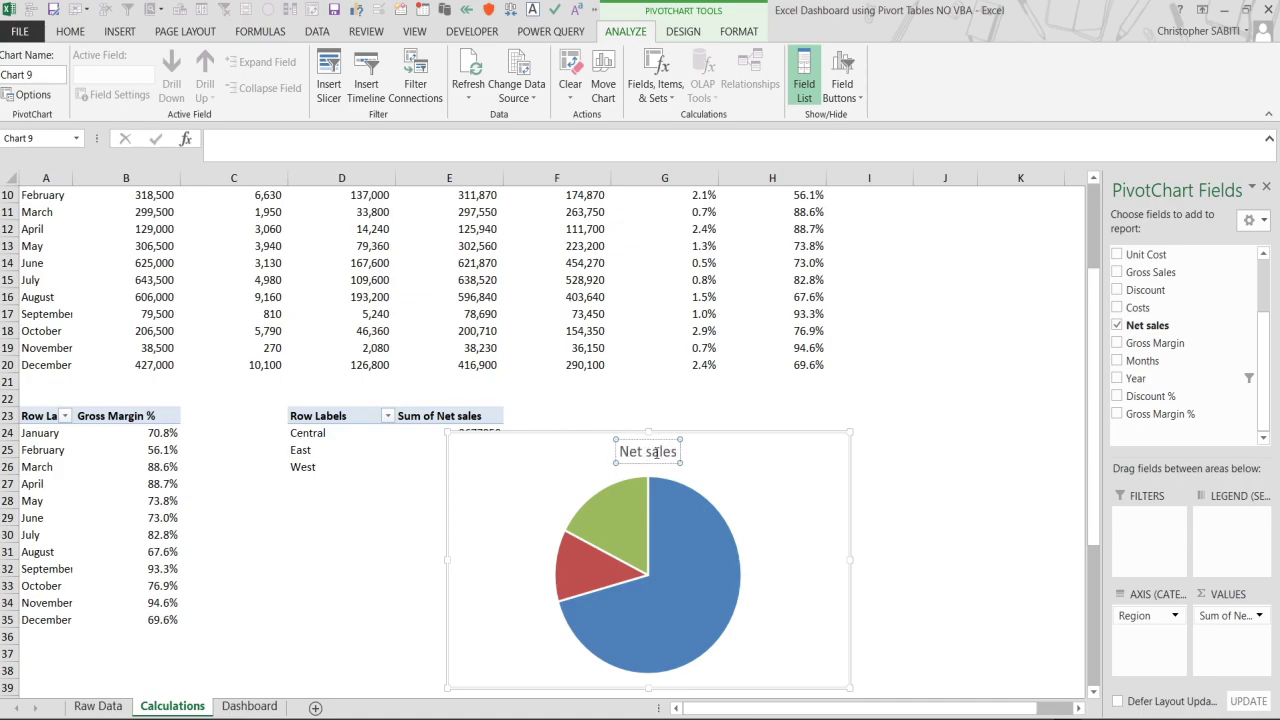
text( / Region)
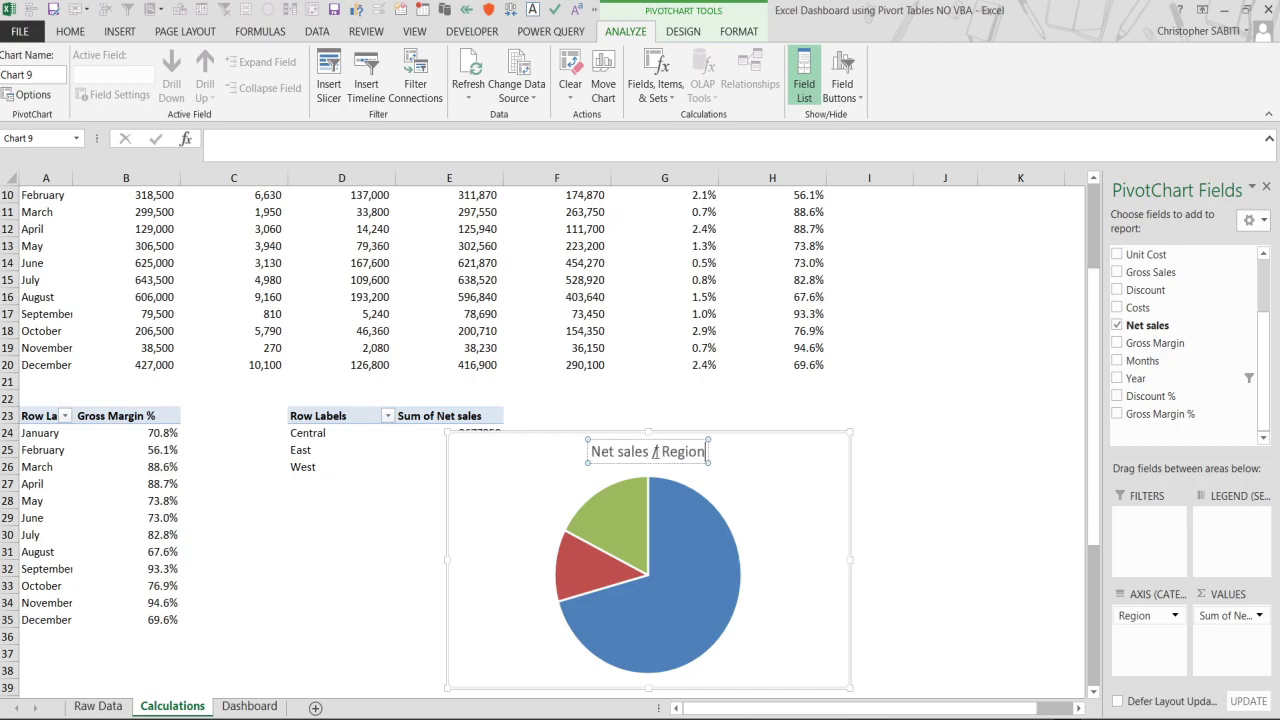
click(739, 486)
Add data labels to the pie slices and show the category name along with the value.
click(703, 533)
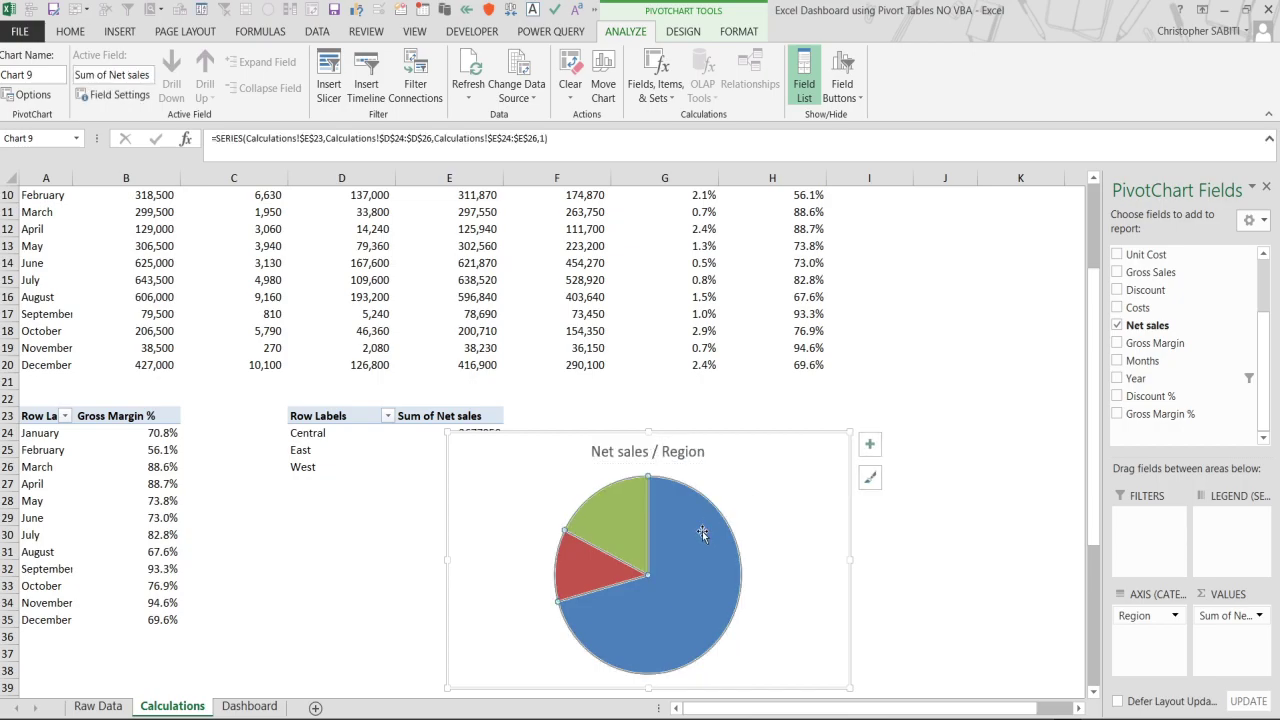
click(870, 450)
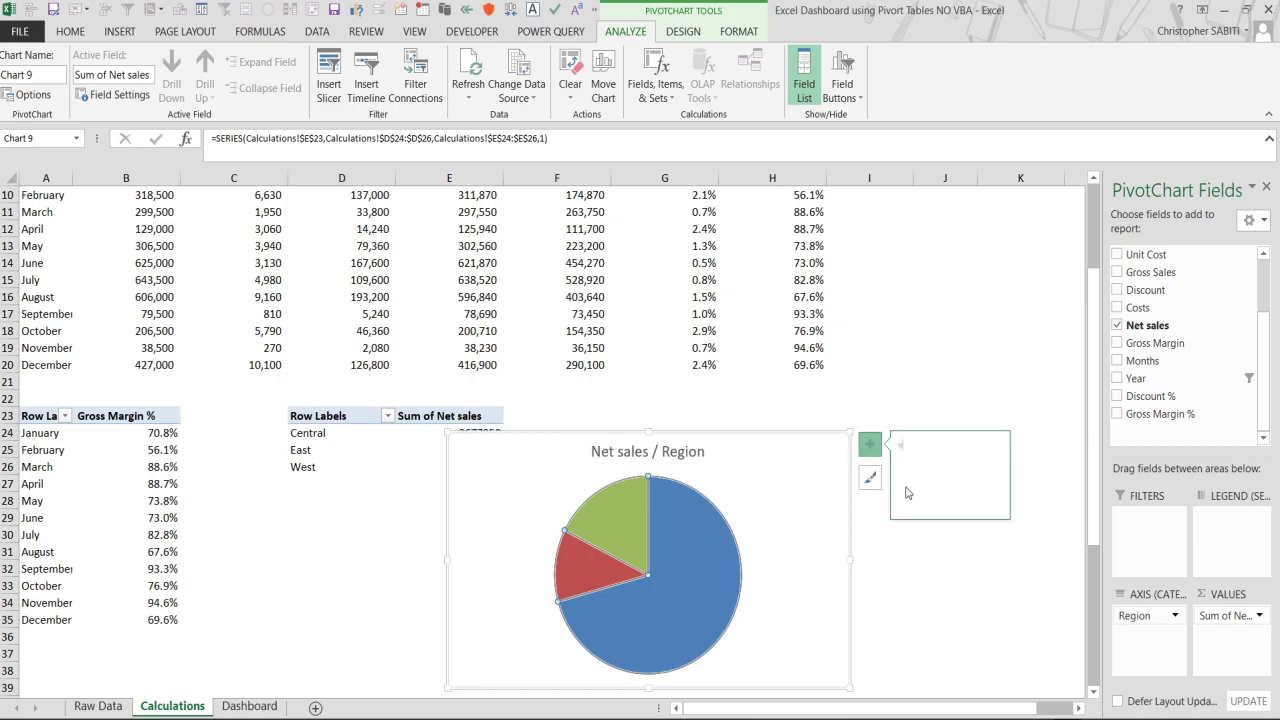
click(906, 485)
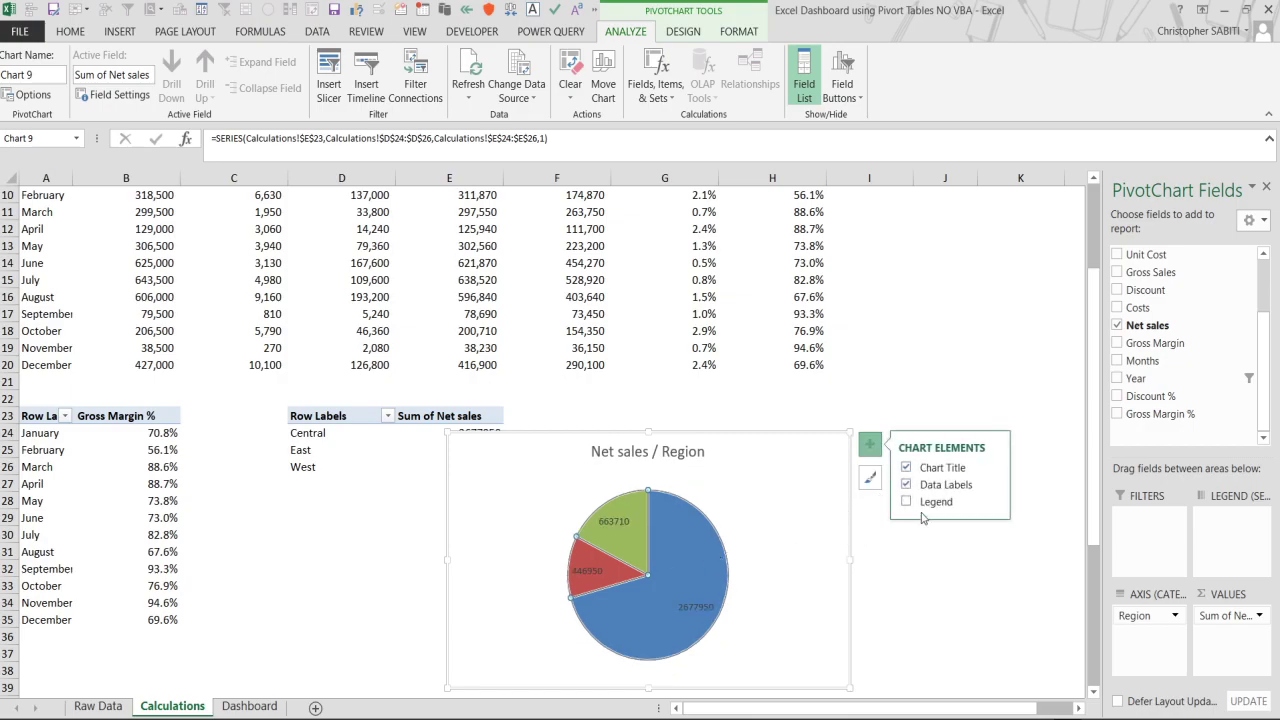
click(697, 608)
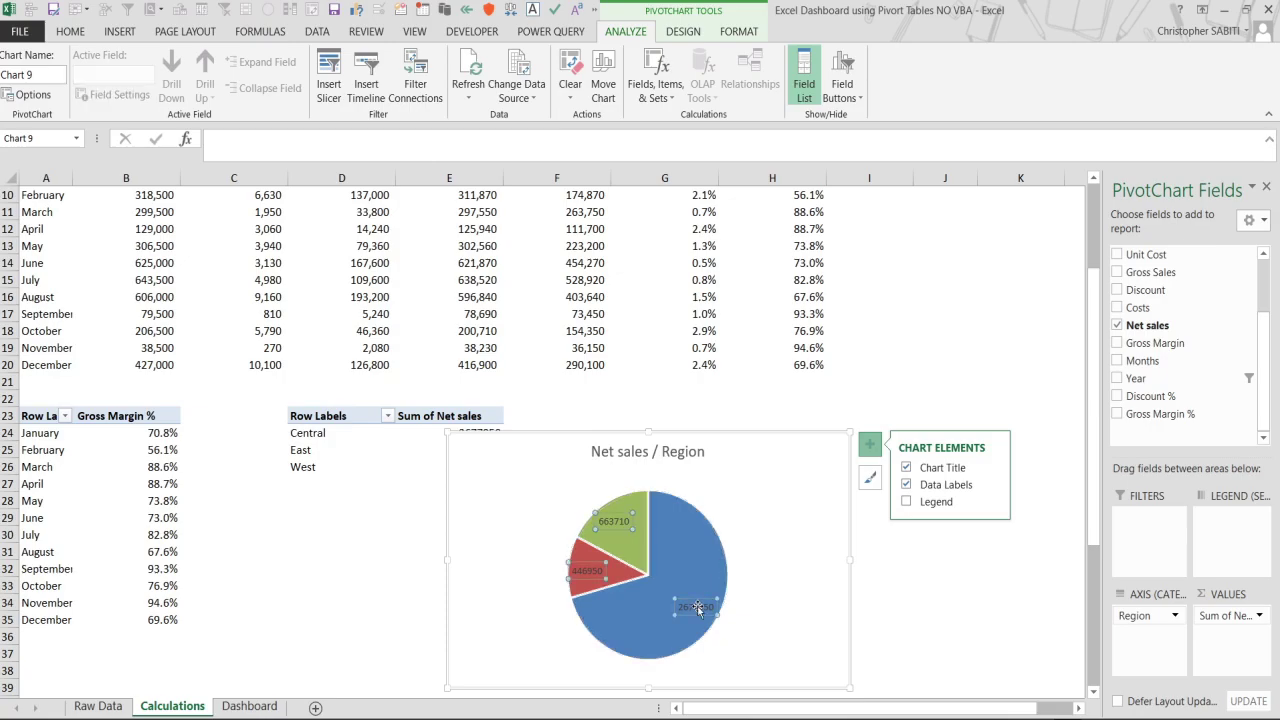
right_click(699, 608)
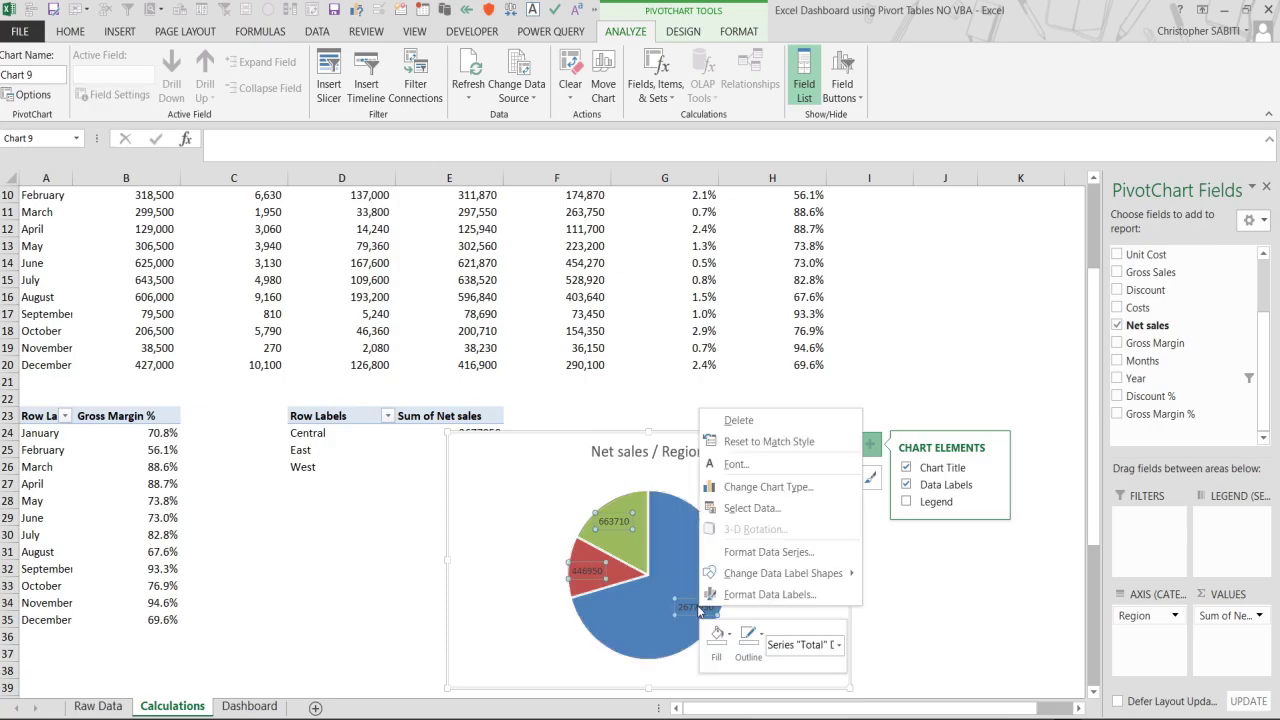
click(754, 594)
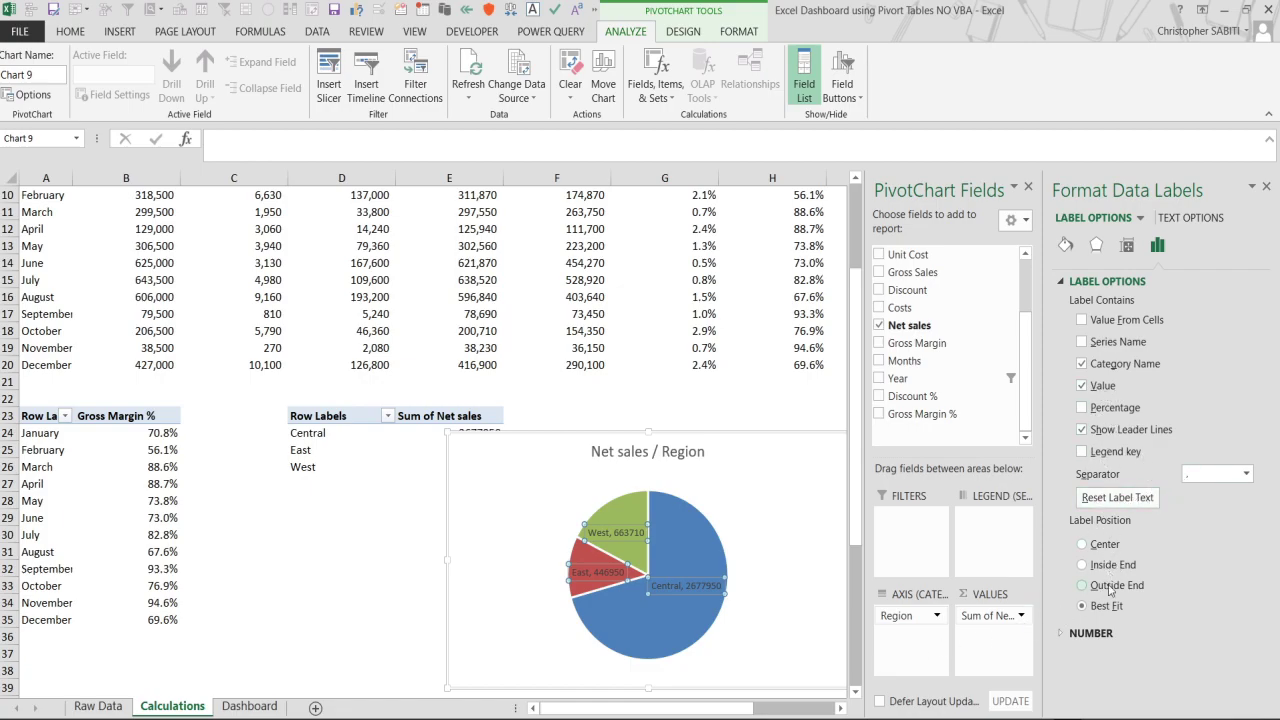
Set the Central slice's data label position to Inside End and place the label fully inside its slice.
click(710, 584)
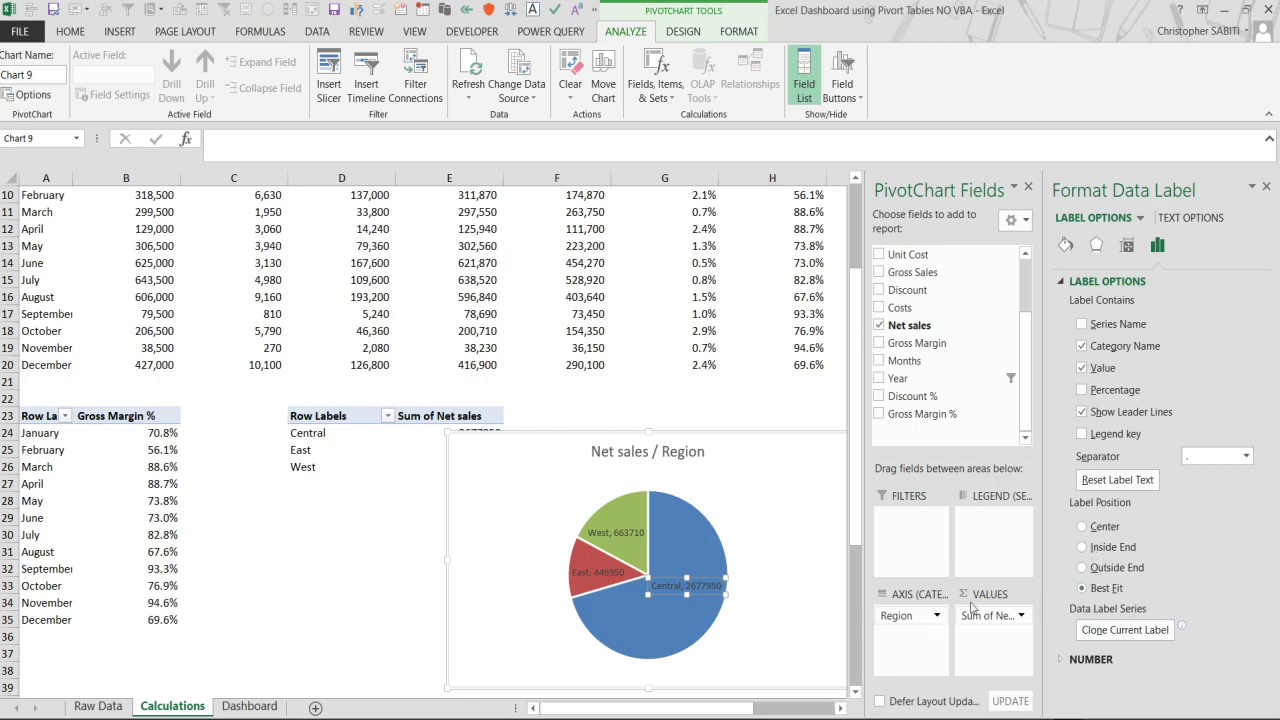
click(705, 577)
click(716, 578)
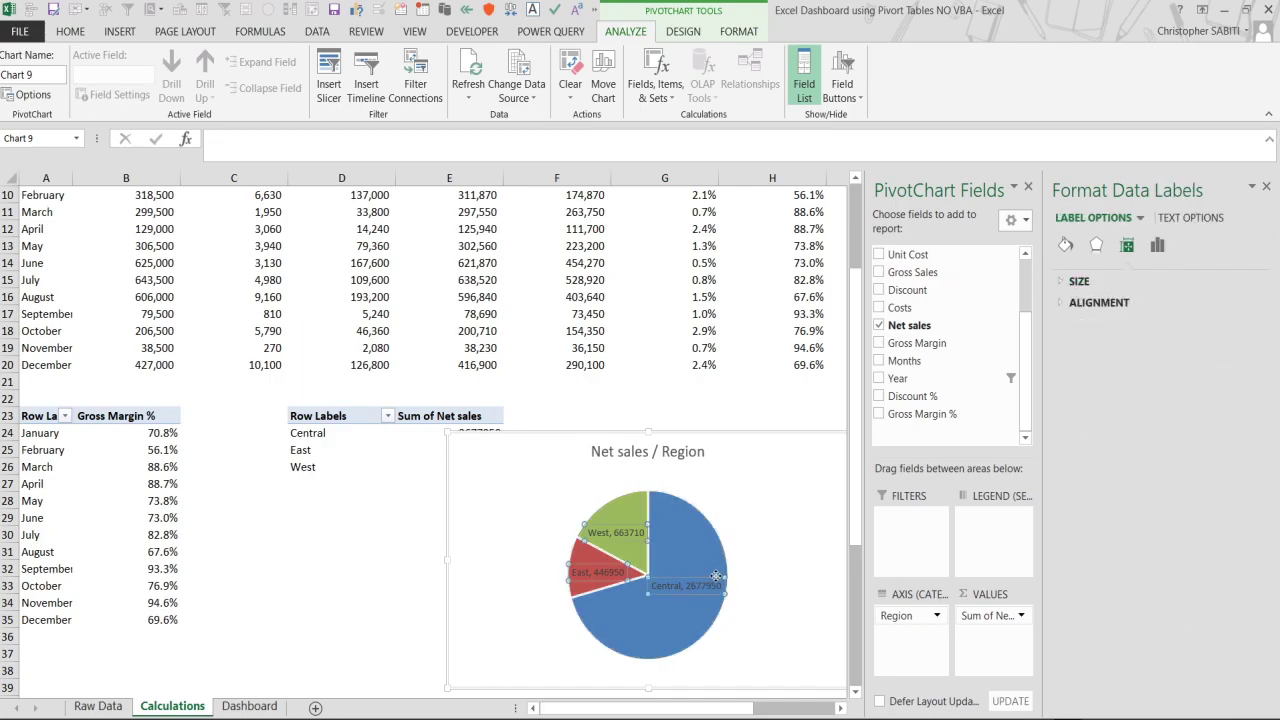
click(714, 578)
right_click(716, 580)
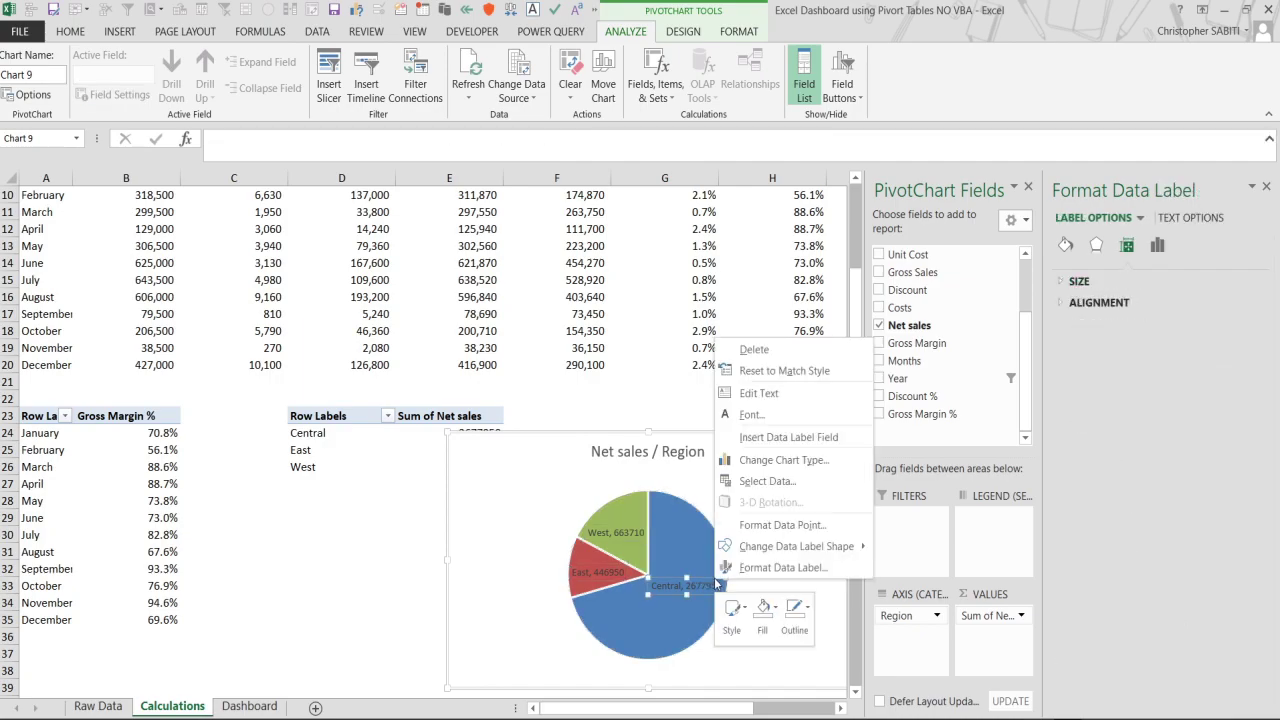
click(757, 568)
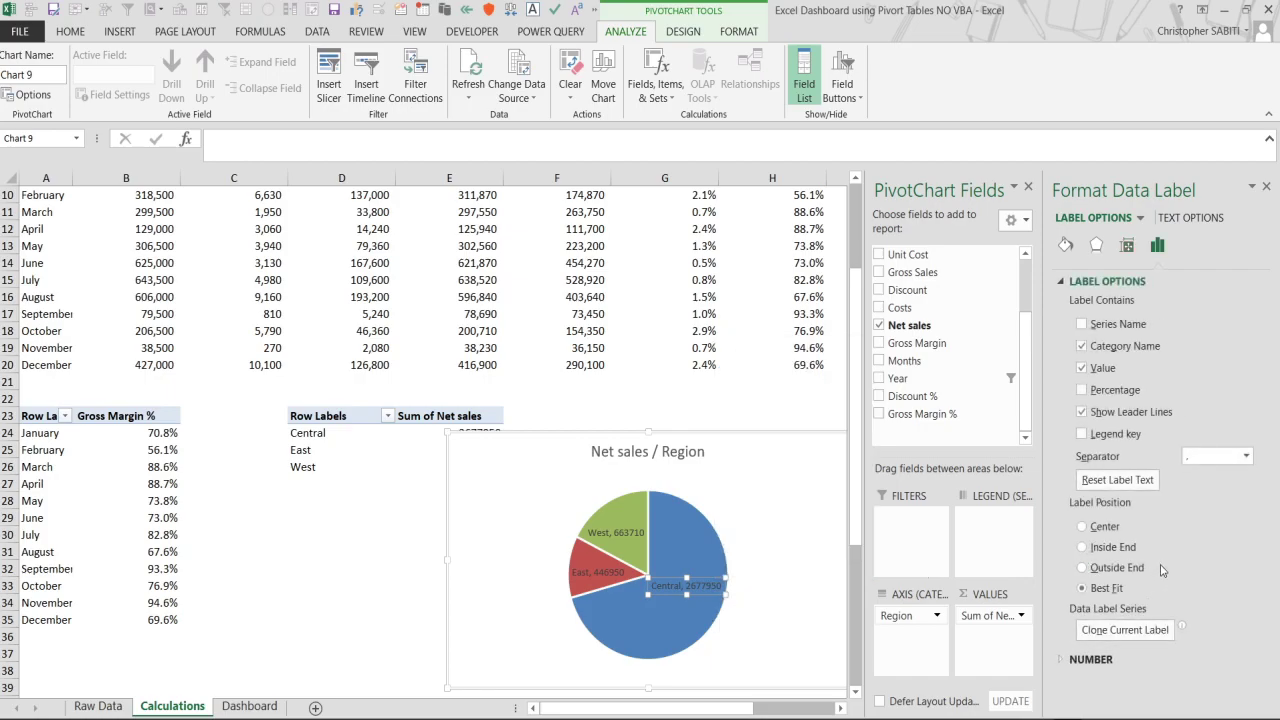
click(1109, 548)
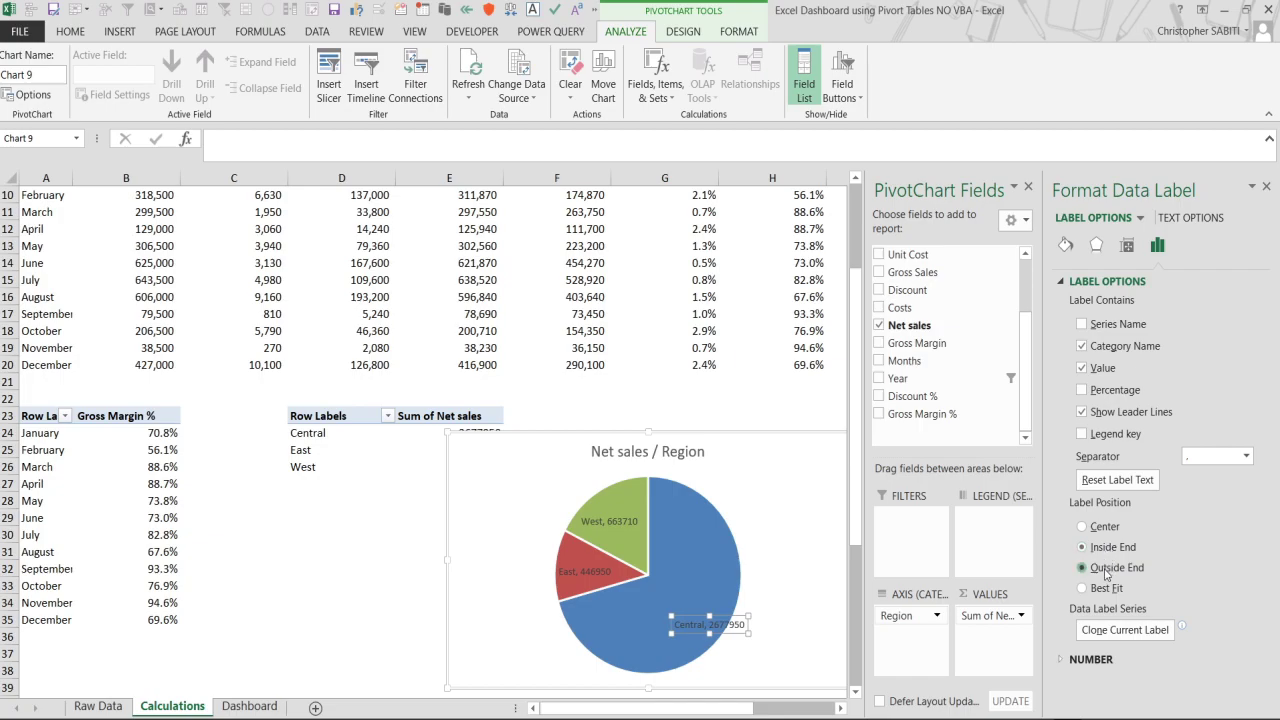
click(1106, 570)
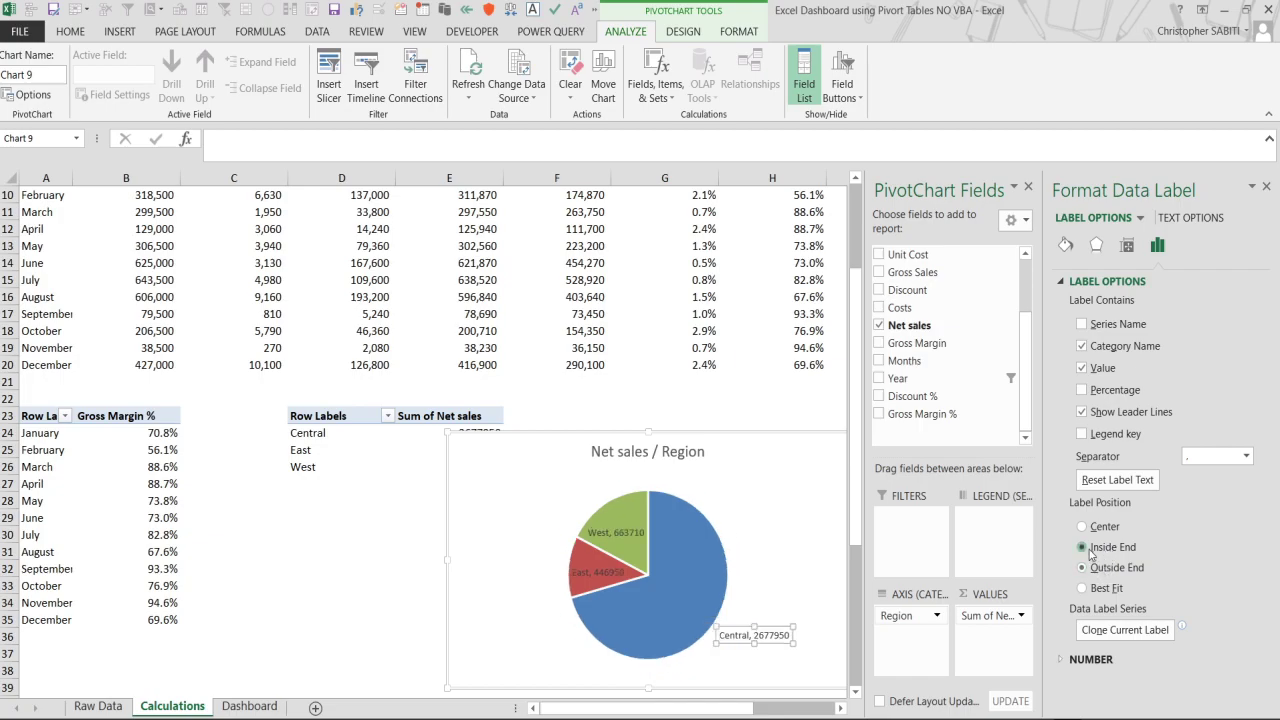
click(1091, 552)
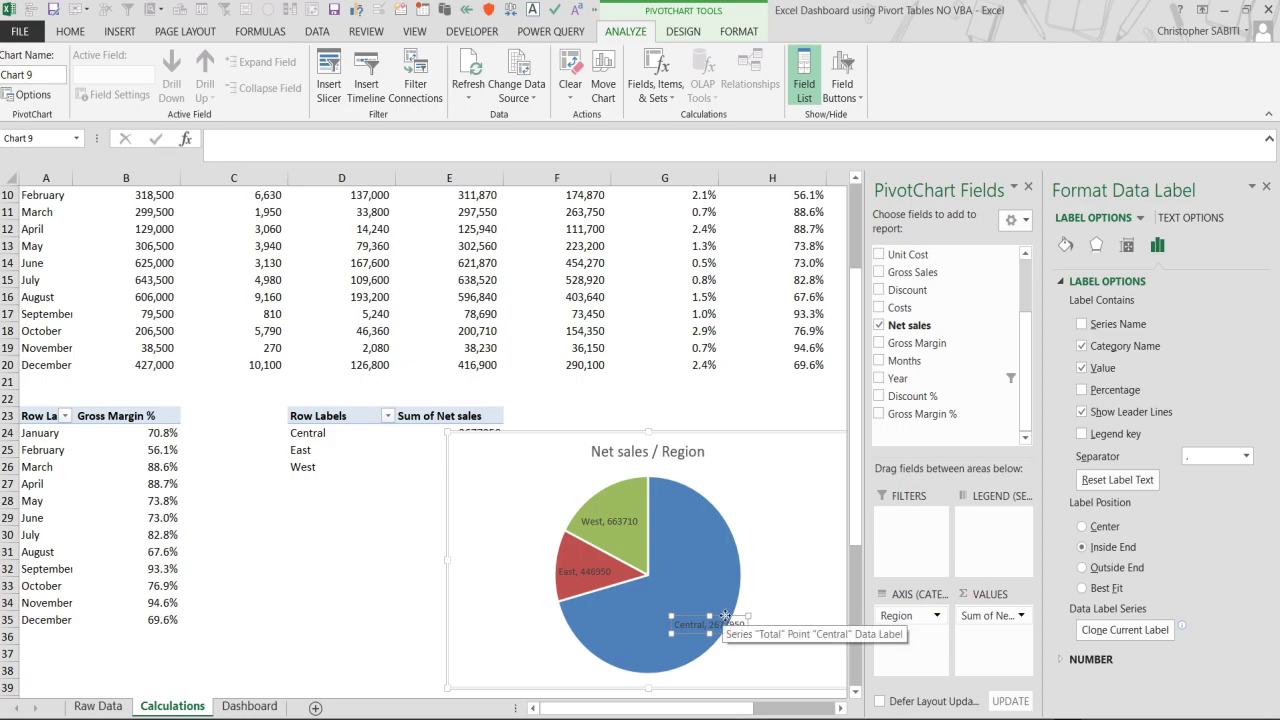
click(696, 556)
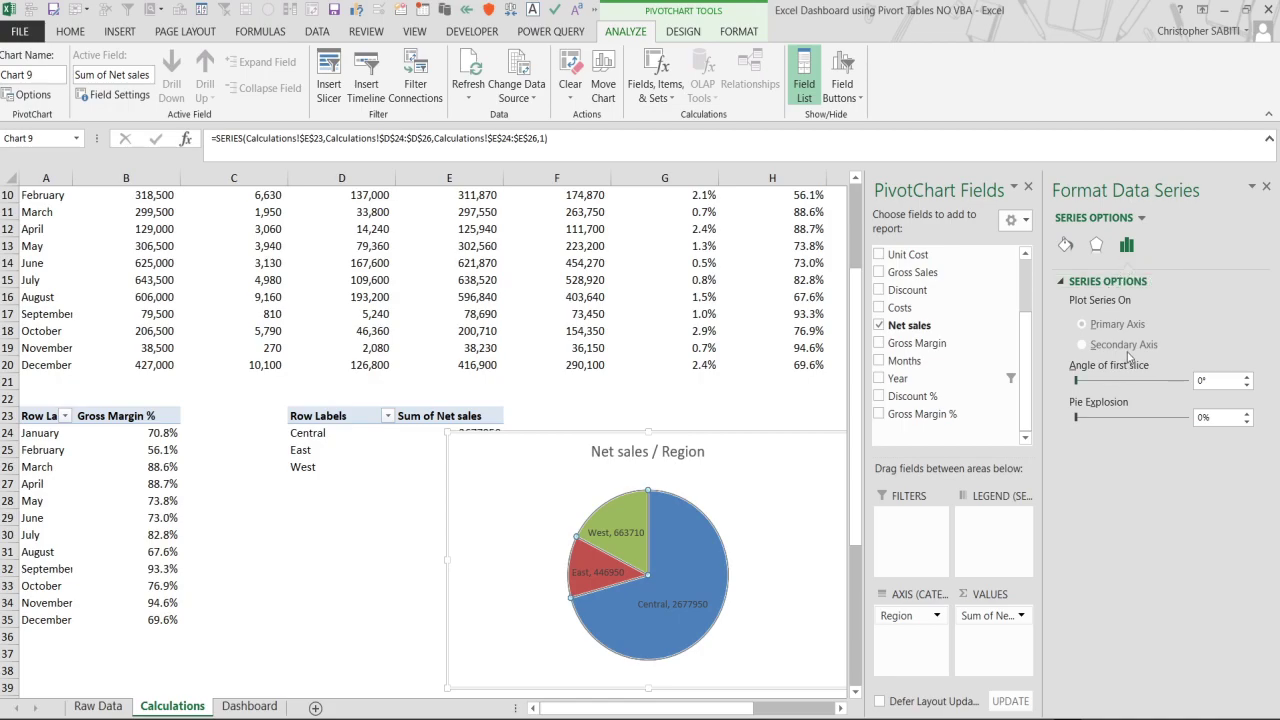
click(1096, 245)
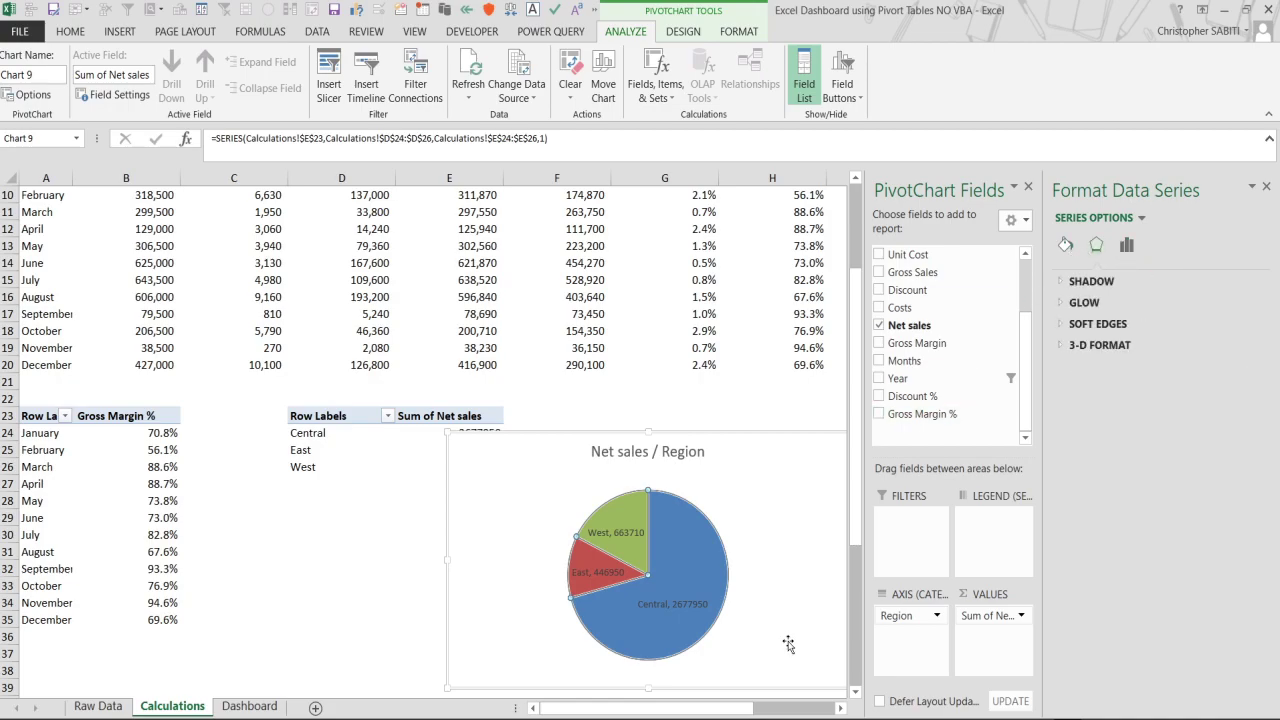
right_click(694, 531)
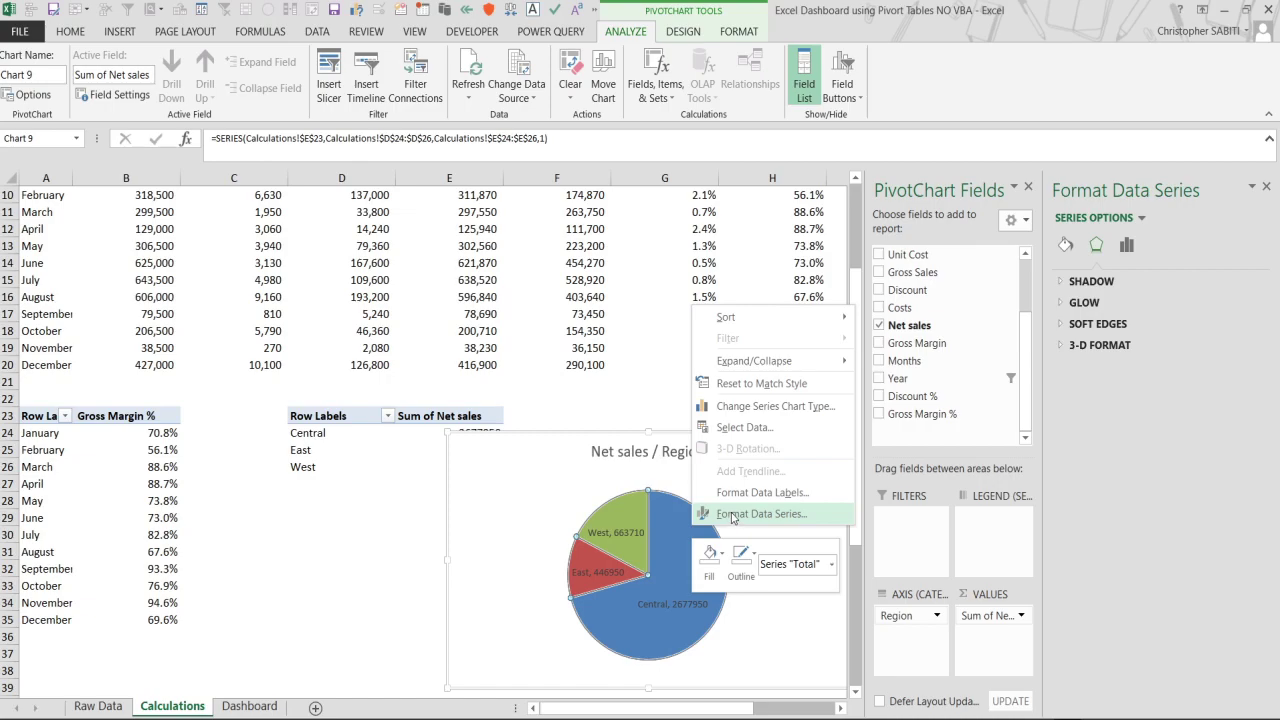
click(732, 514)
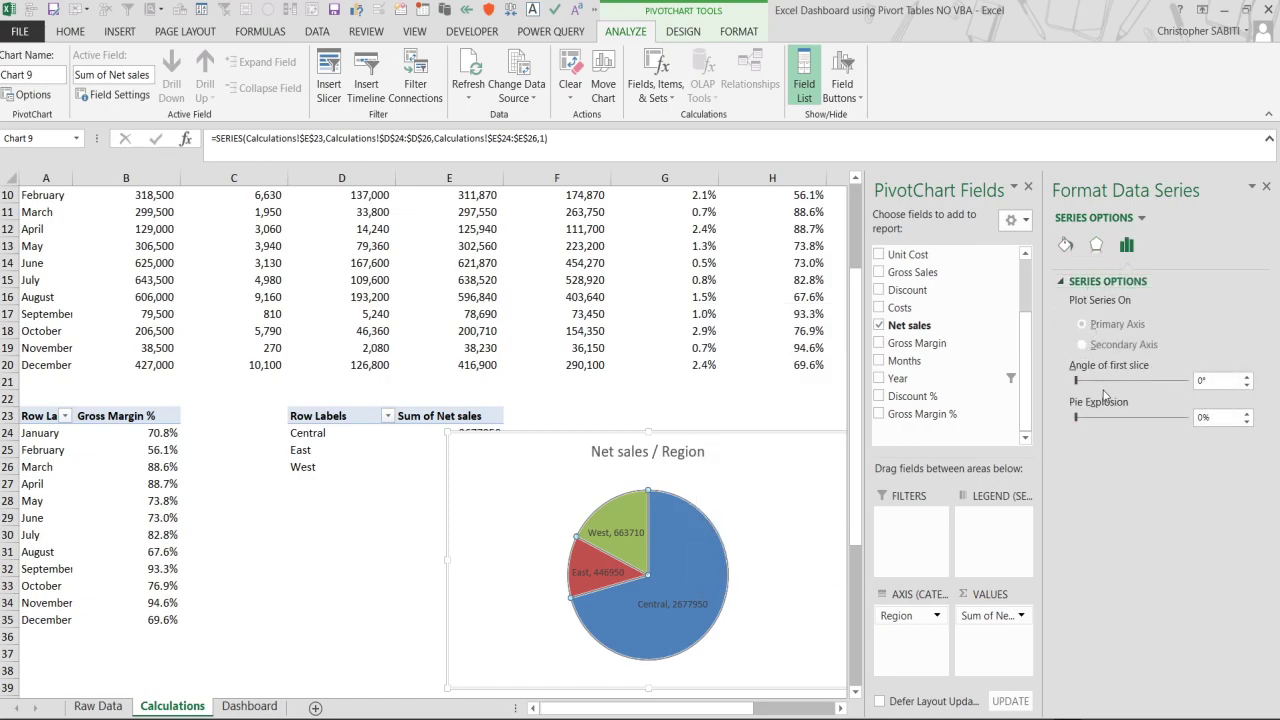
click(1067, 247)
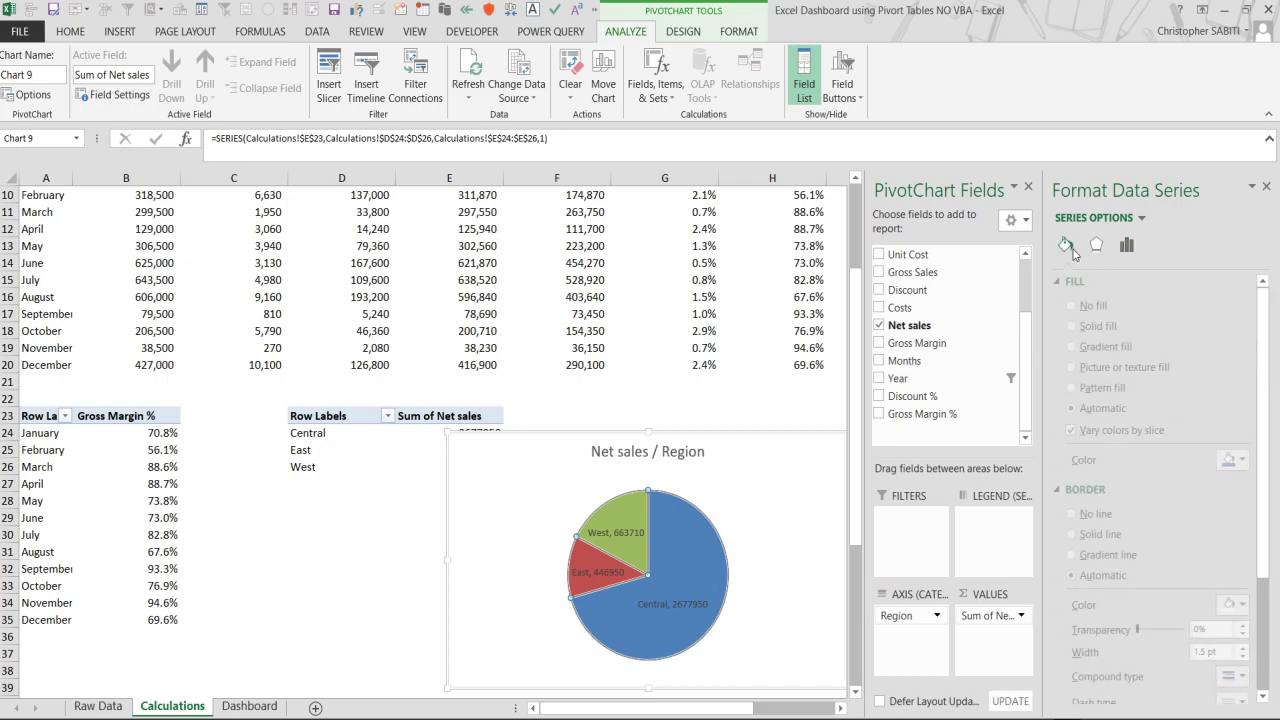
click(1100, 245)
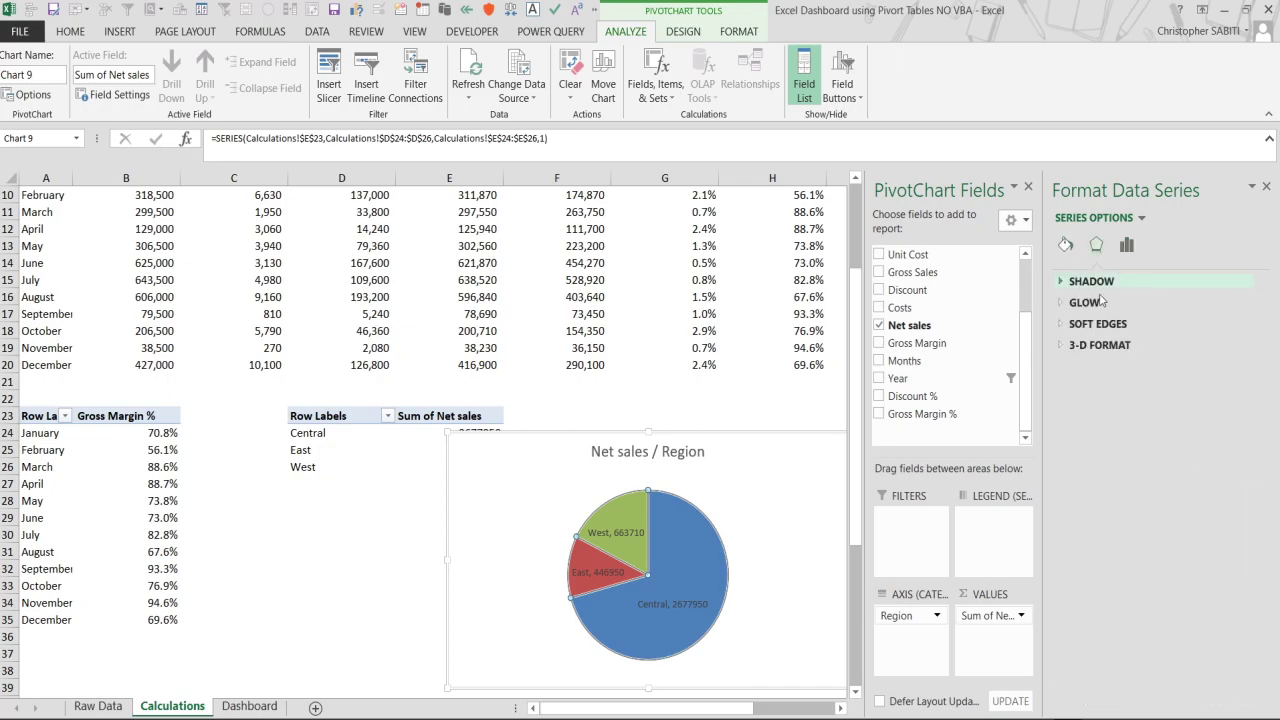
click(698, 538)
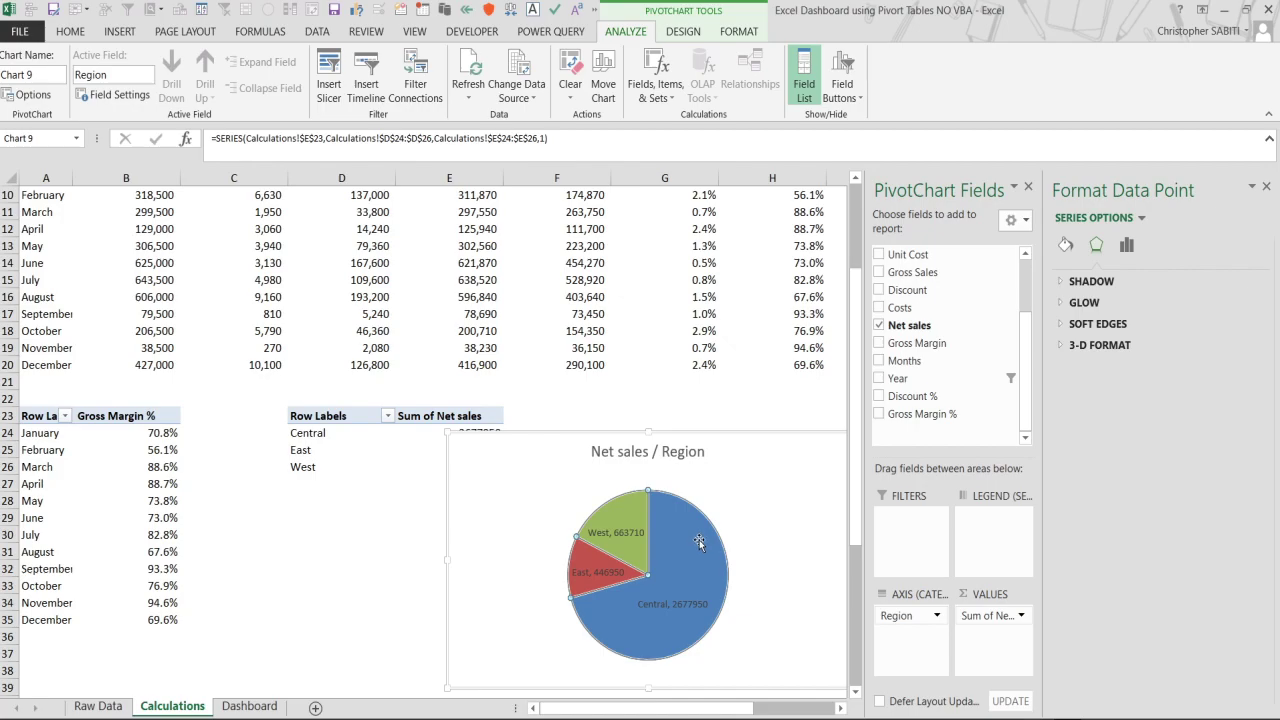
Remove the outline and fill from the pie chart's chart area.
click(753, 469)
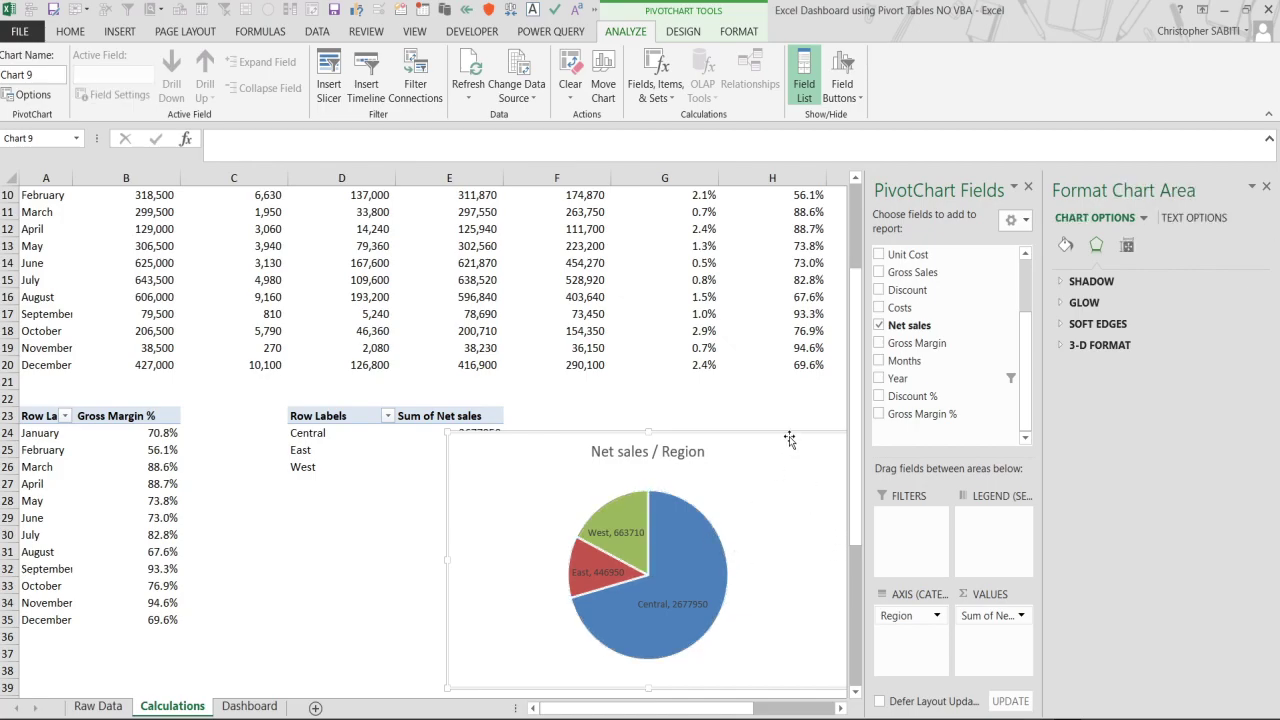
click(738, 31)
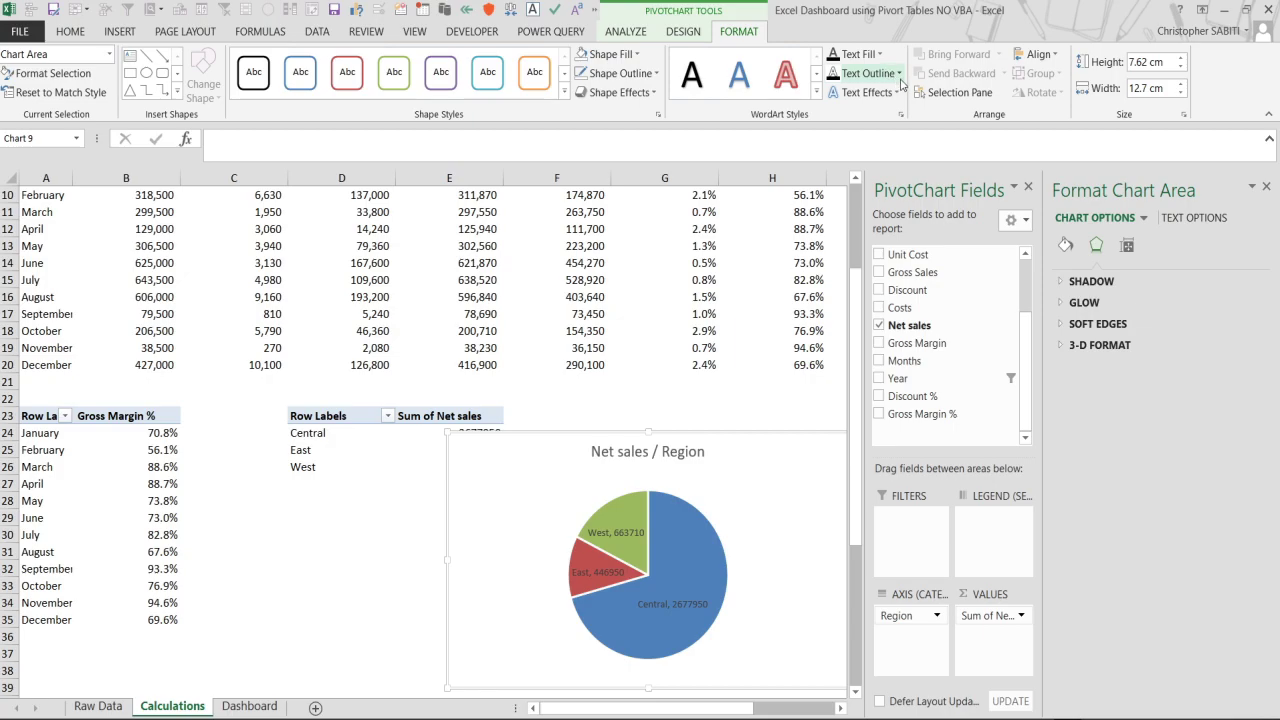
click(650, 73)
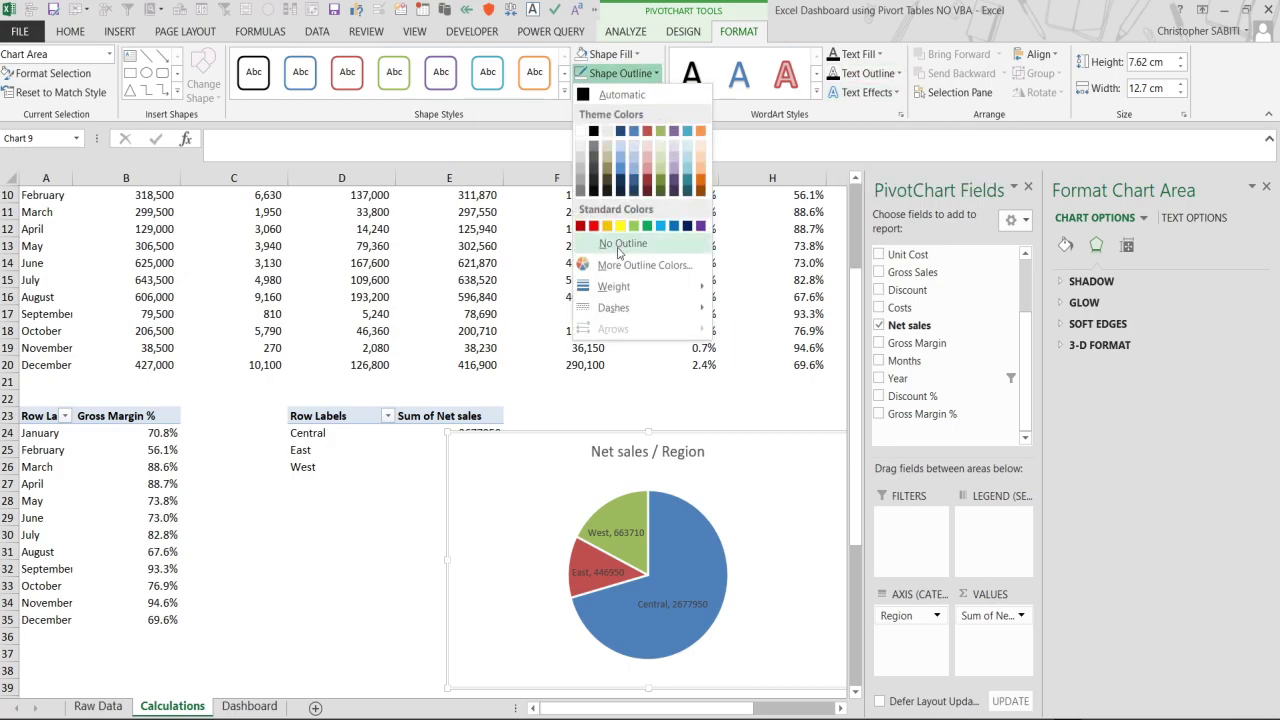
click(620, 73)
click(610, 54)
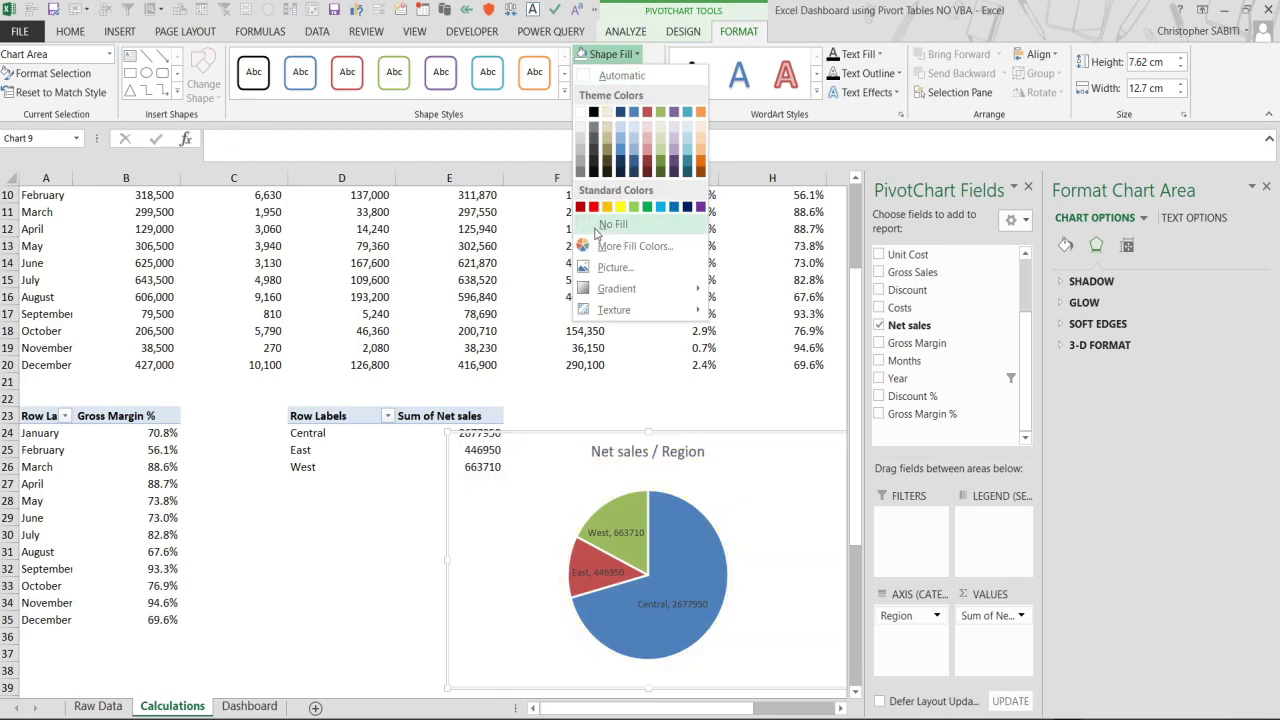
click(609, 226)
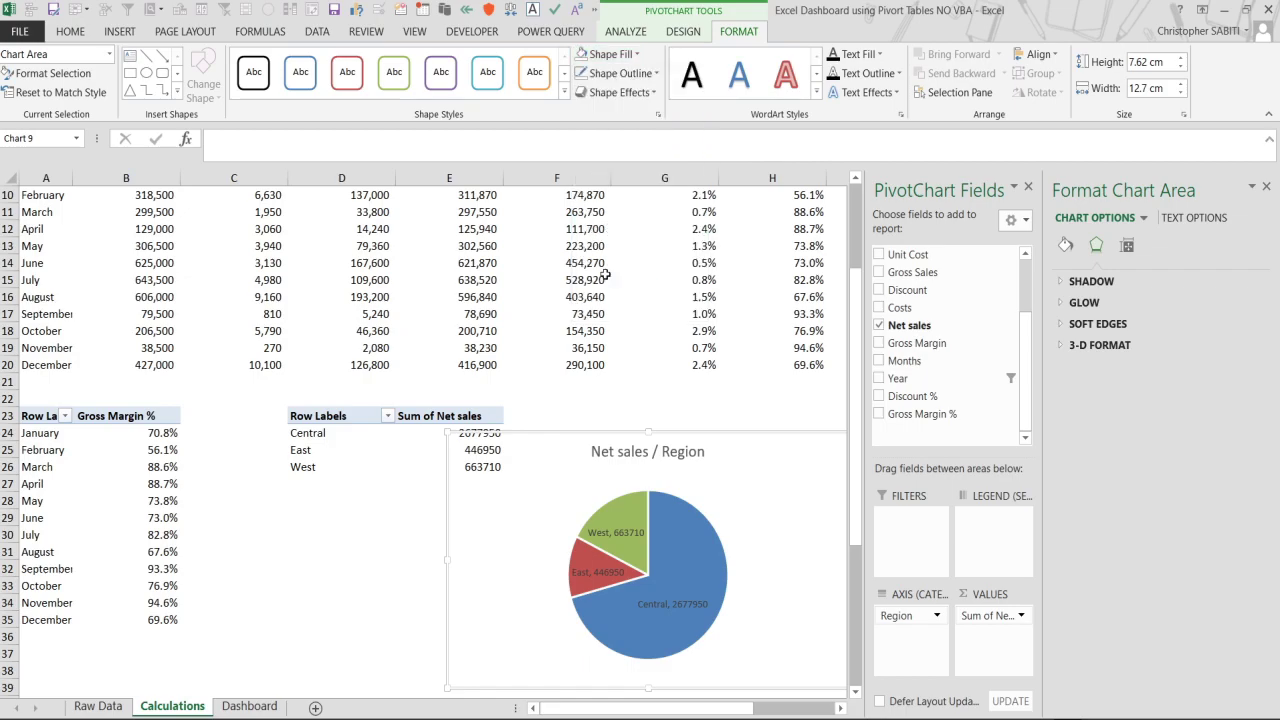
Cut the pie chart from the Calculations sheet, switch to the Dashboard sheet and close the formatting and field panes.
click(702, 518)
click(741, 516)
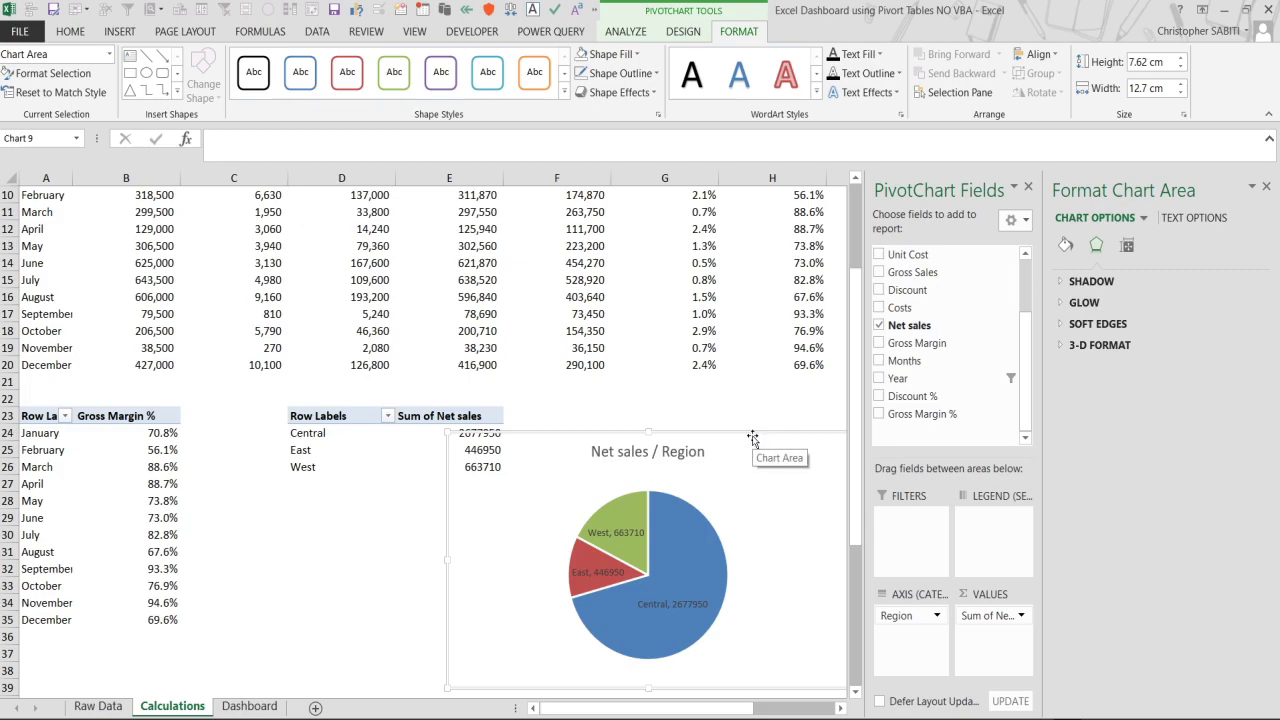
key(Delete)
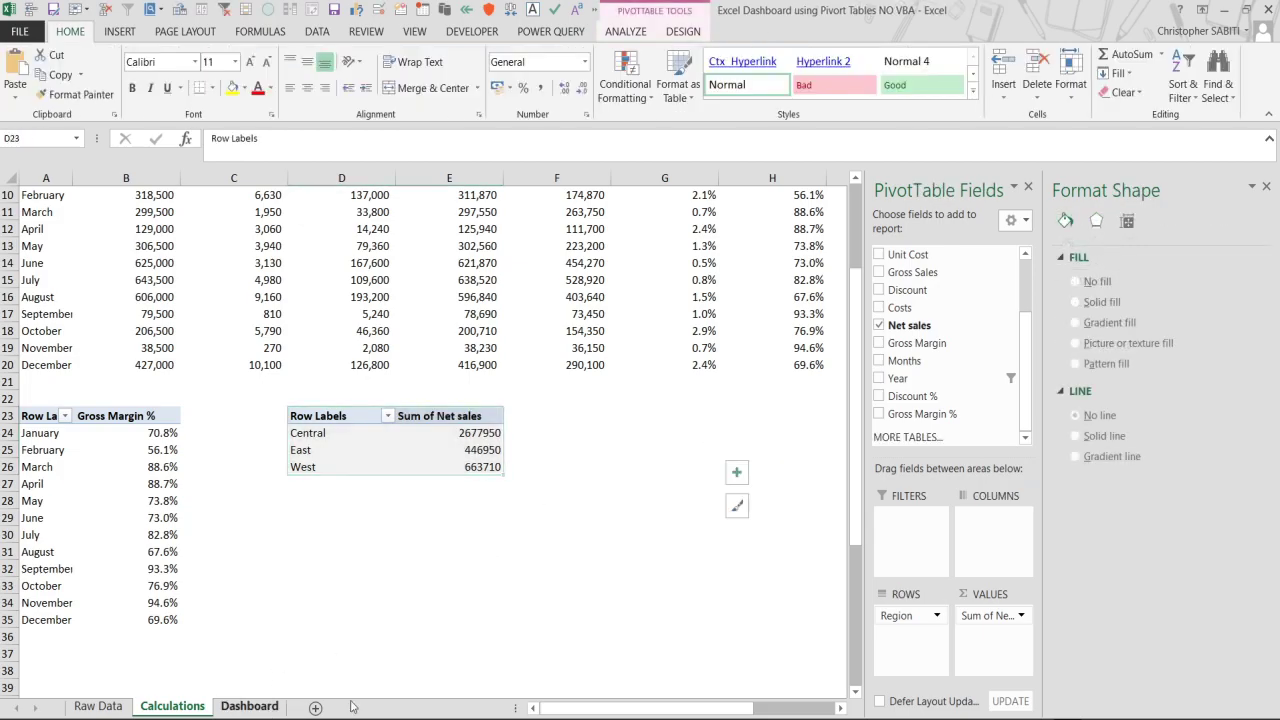
click(249, 706)
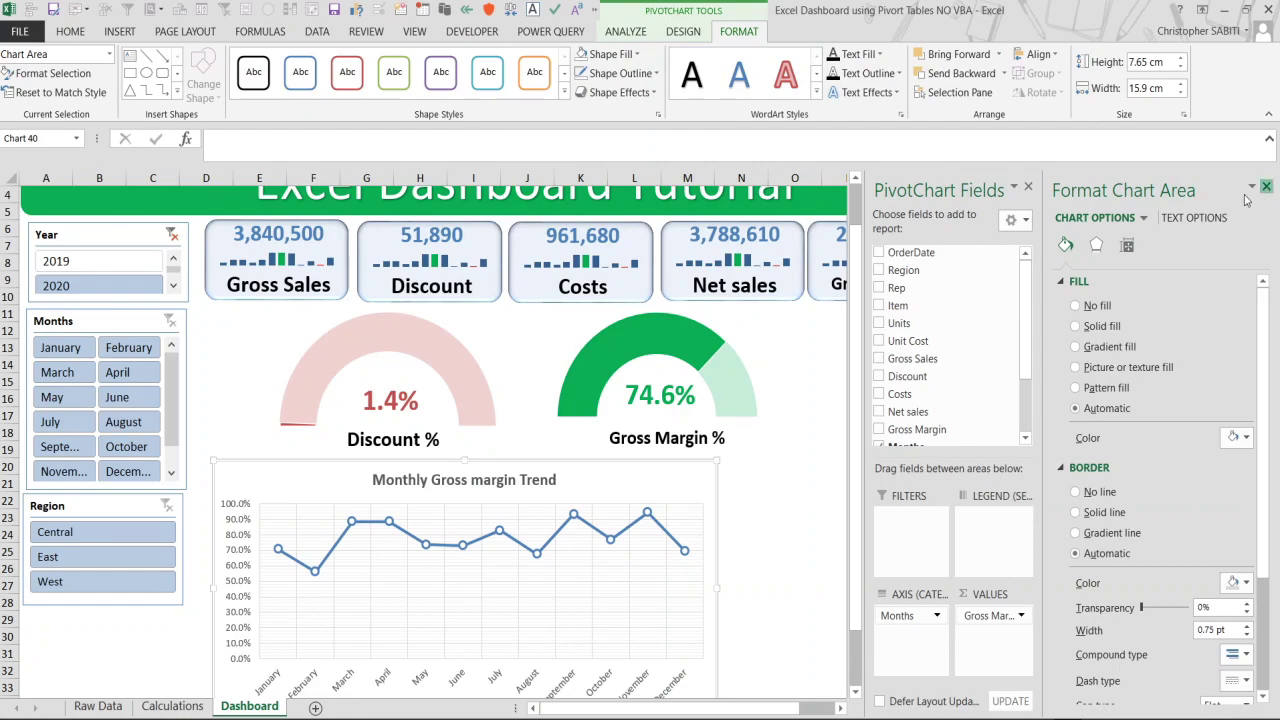
click(1265, 187)
click(1267, 190)
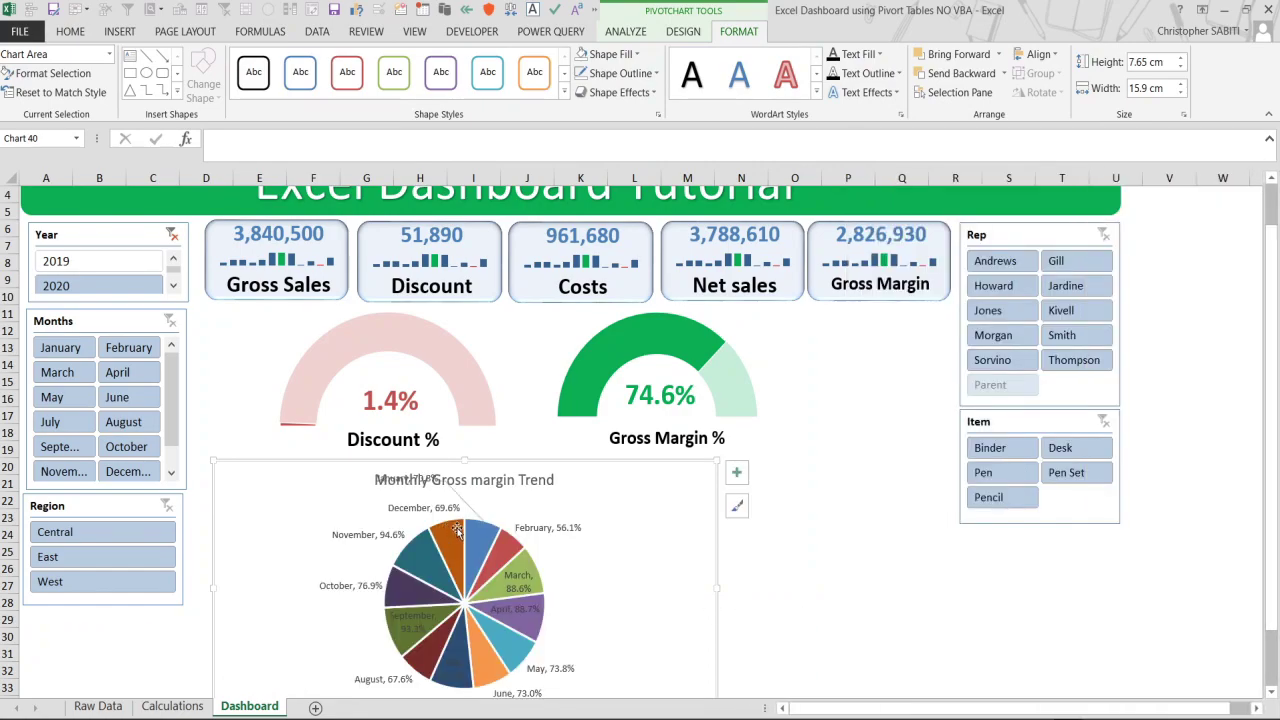
mouse_move(536, 469)
mouse_down()
mouse_move(794, 531)
mouse_move(891, 507)
mouse_up()
key(ctrl+z)
key(ctrl+z)
Paste the pie chart at cell P24 of the Dashboard and move it beside the Monthly Gross margin Trend chart.
click(855, 534)
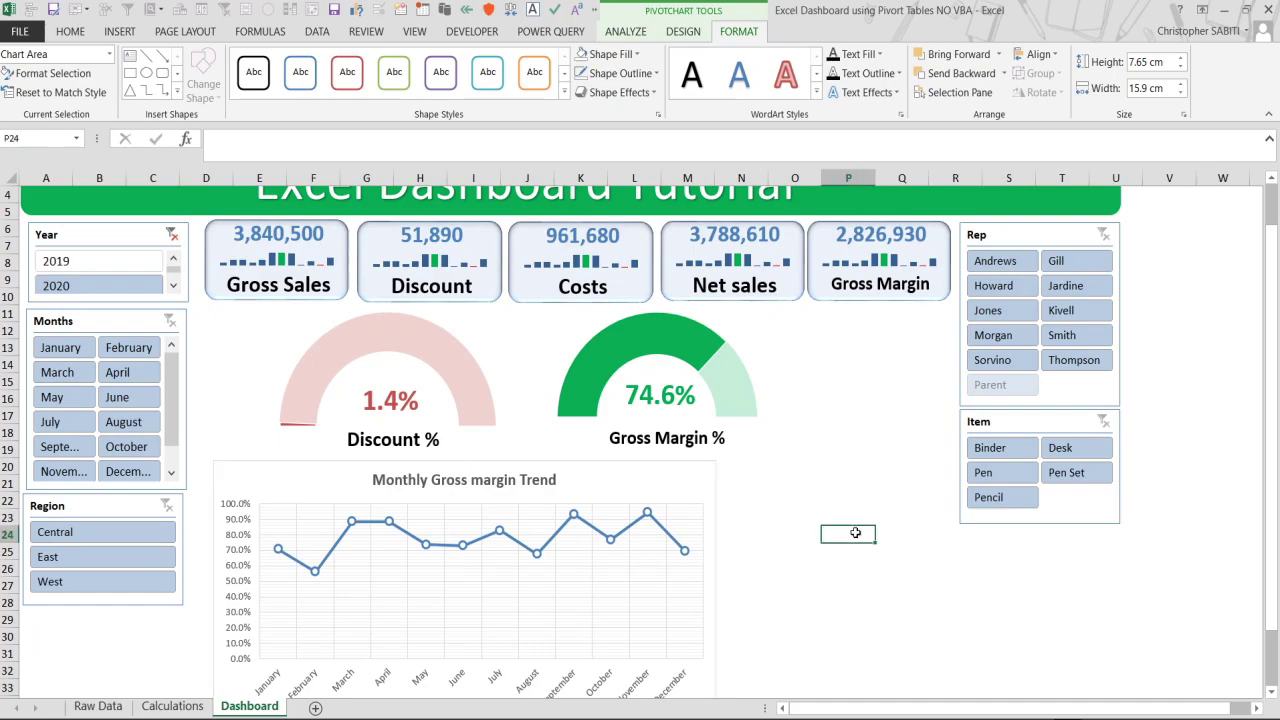
key(ctrl+v)
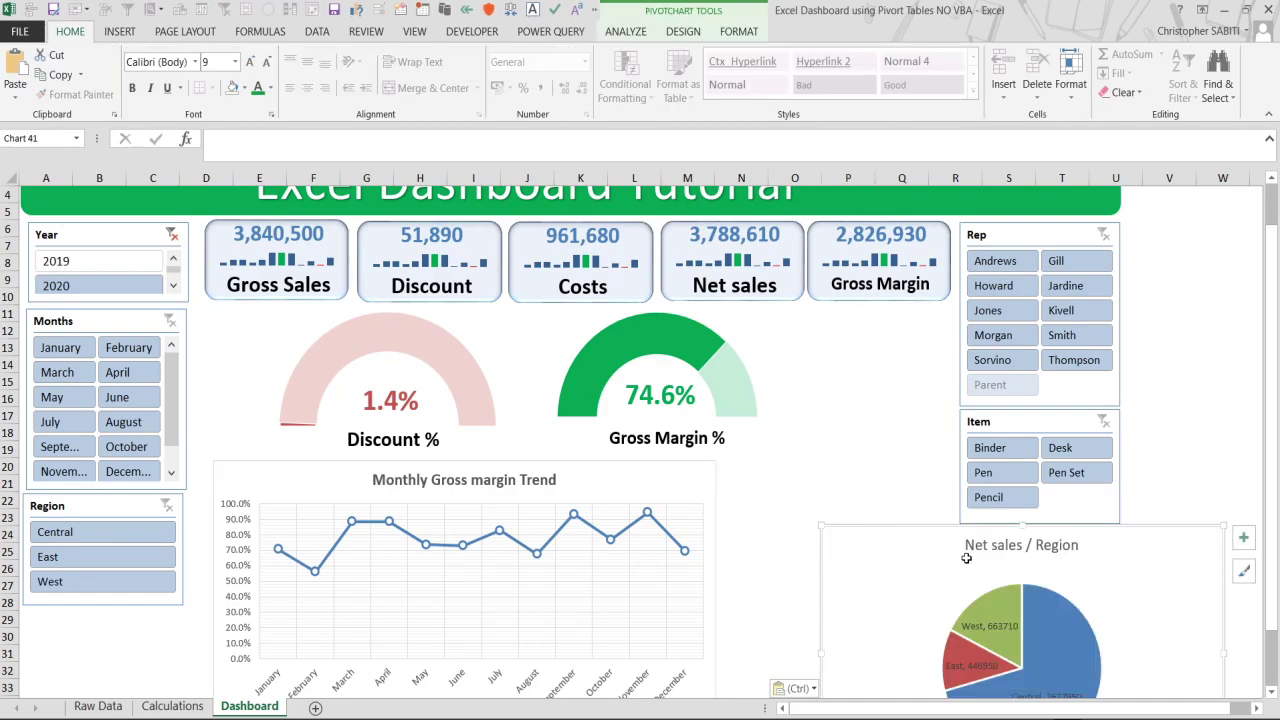
drag(934, 532, 772, 450)
drag(1059, 573, 1026, 572)
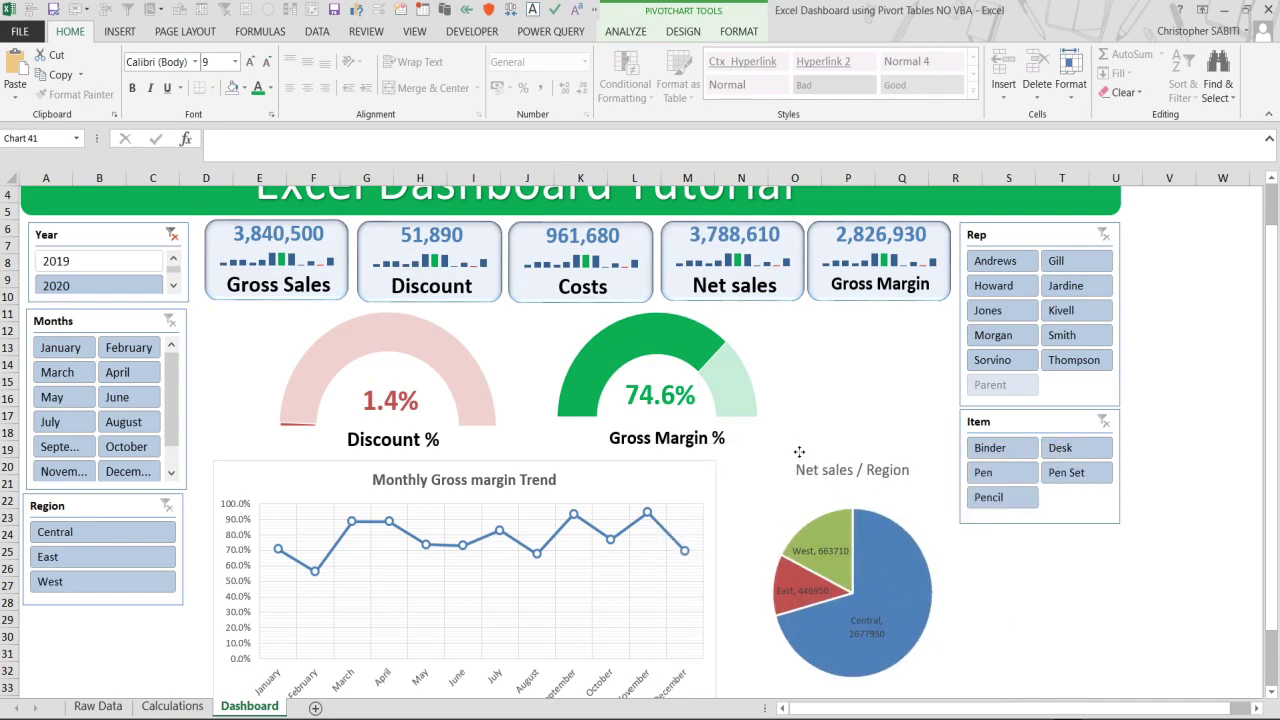
scroll(984, 579, down, 1)
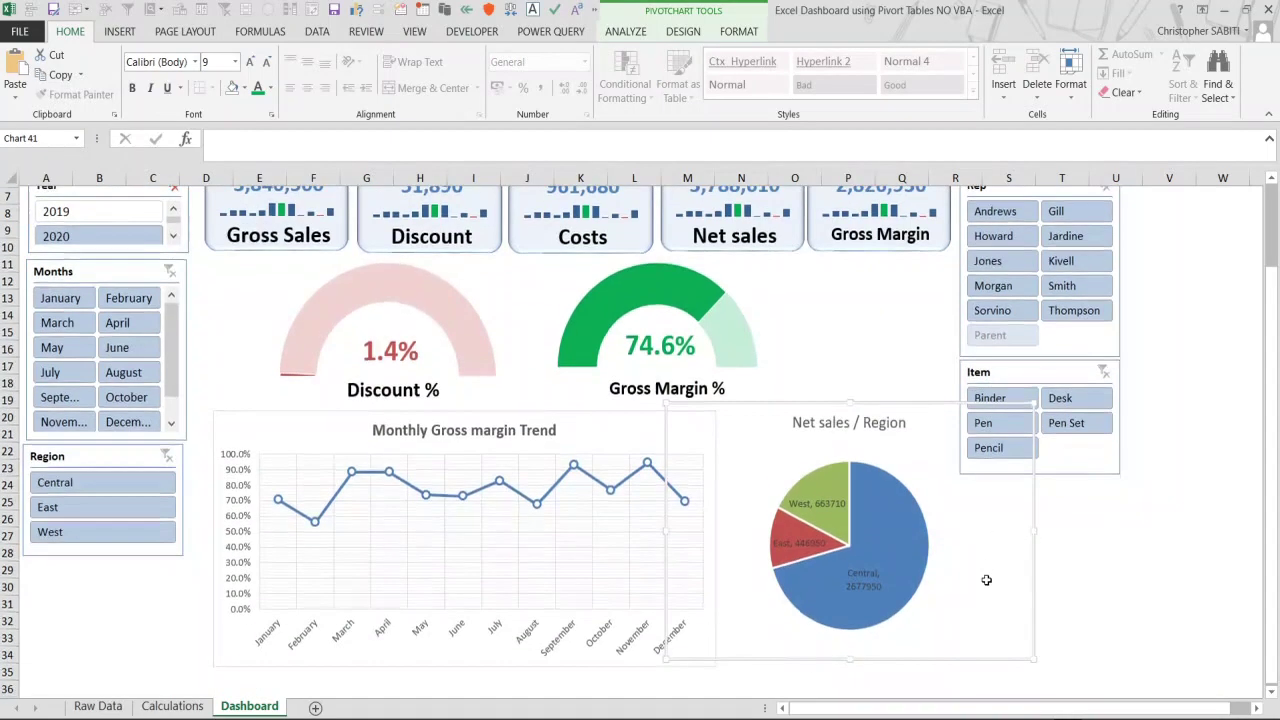
click(1070, 586)
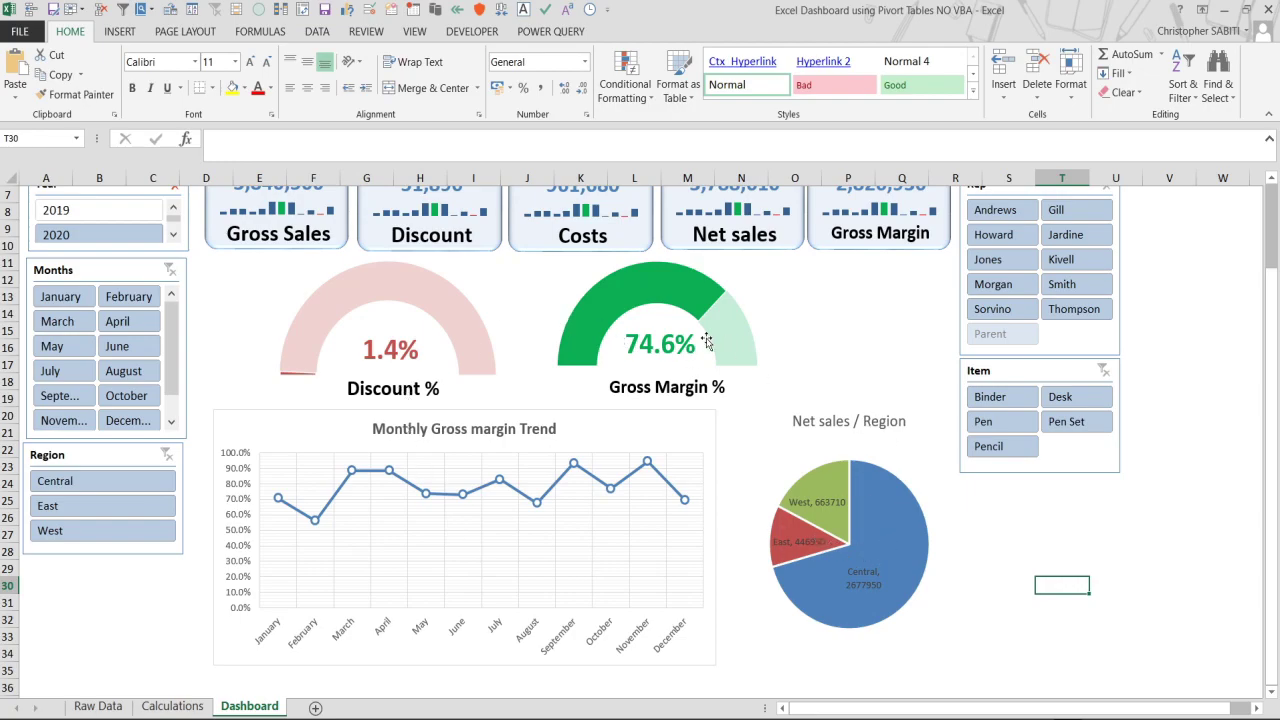
Shift the Region slicer down slightly and enlarge the Months slicer so all twelve full month names fit without scrolling.
scroll(727, 346, up, 2)
scroll(686, 381, down, 1)
scroll(686, 381, up, 1)
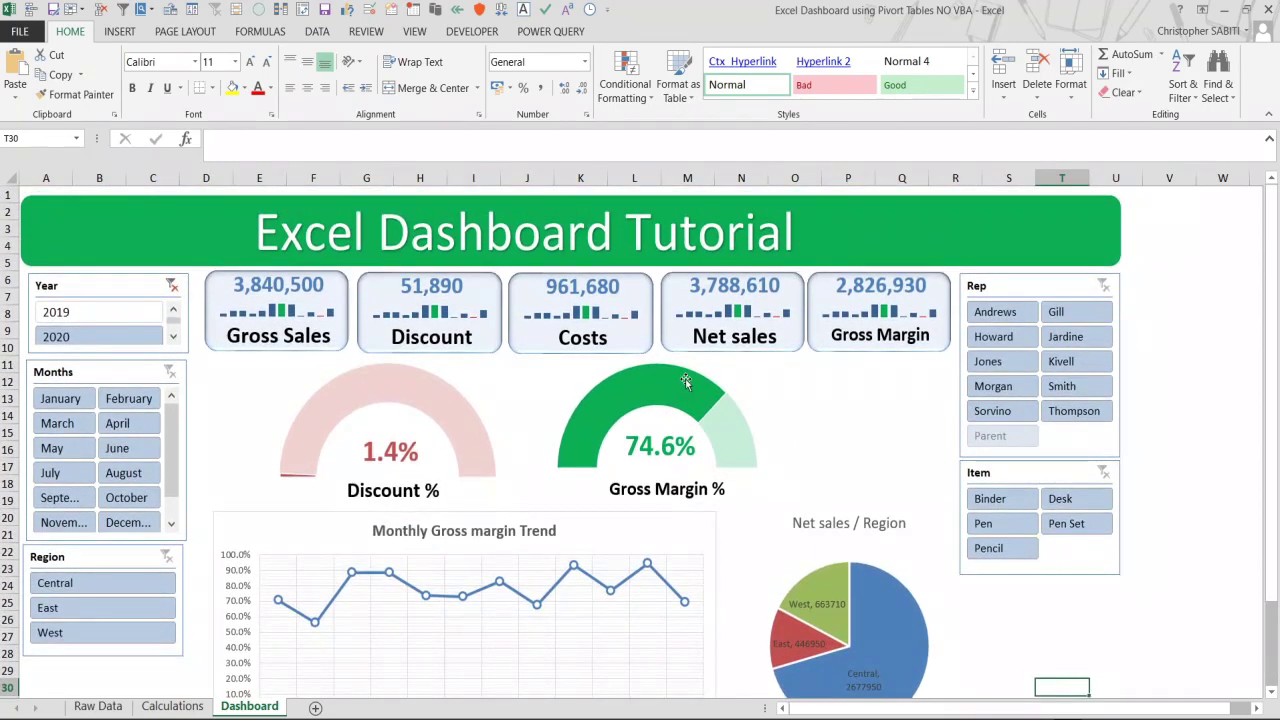
mouse_move(690, 400)
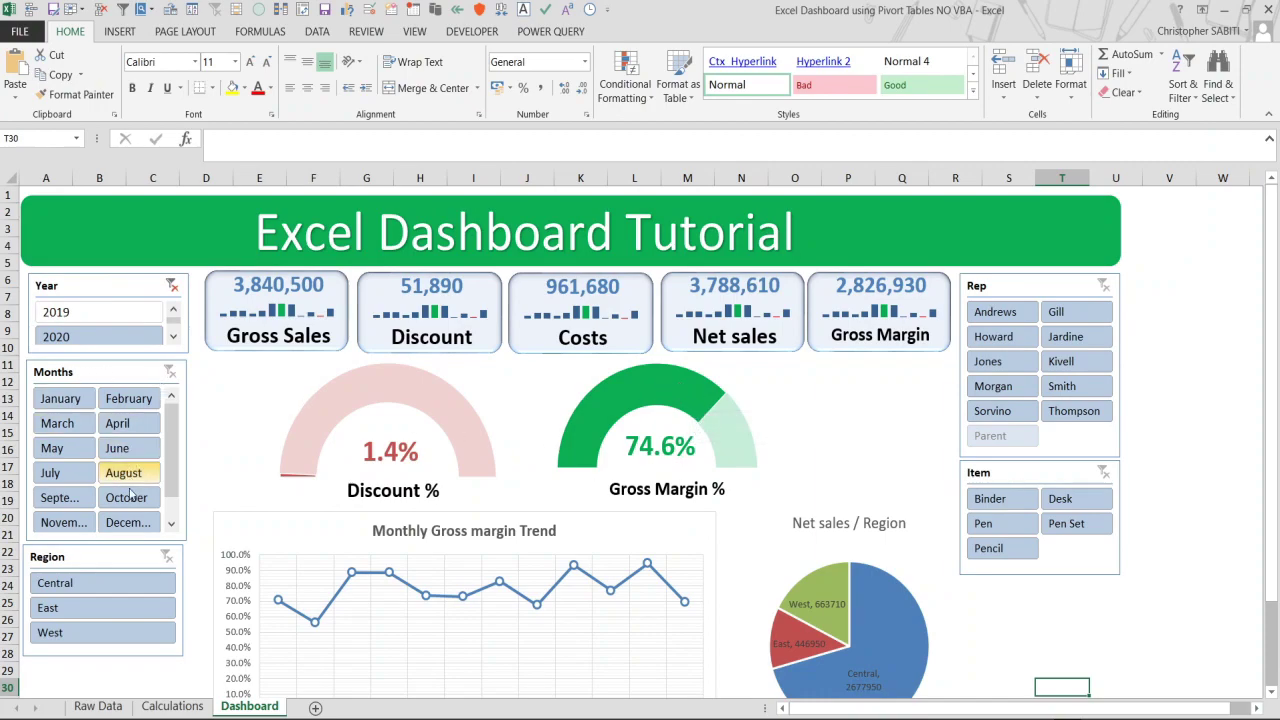
drag(144, 550, 106, 556)
click(136, 543)
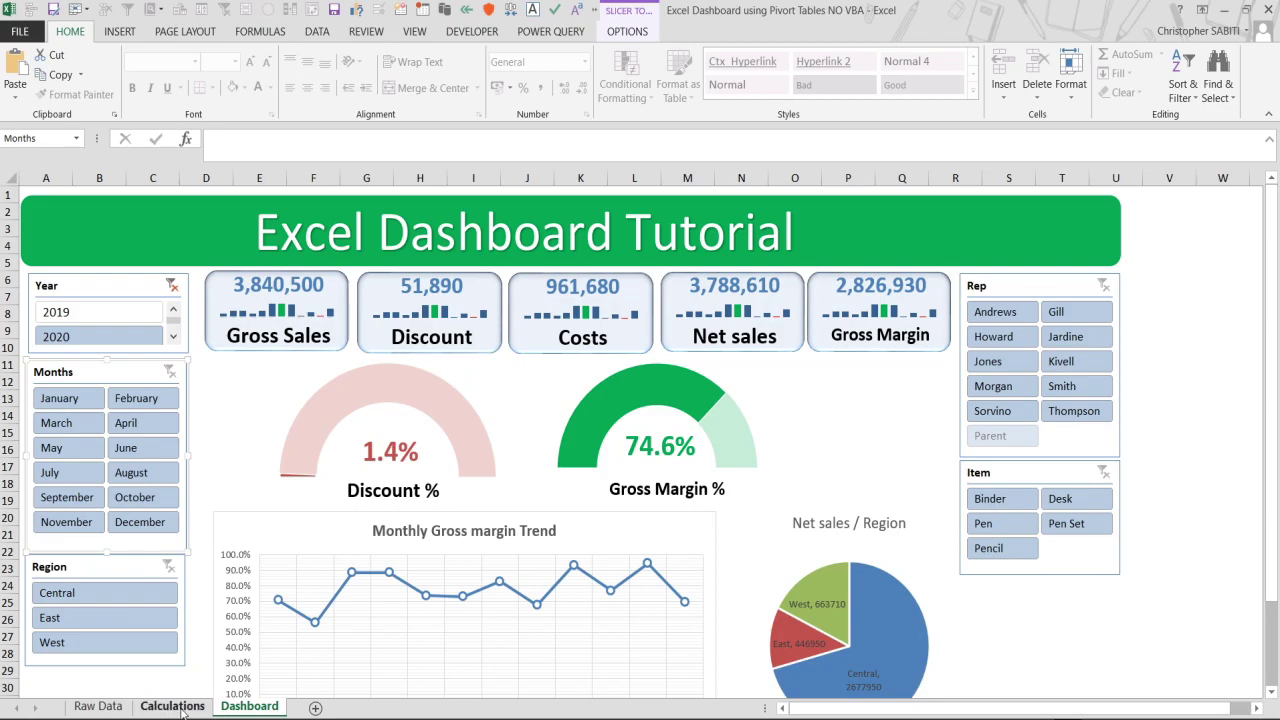
Turn off the sheet tabs in the advanced display options for this workbook and apply the change.
click(19, 33)
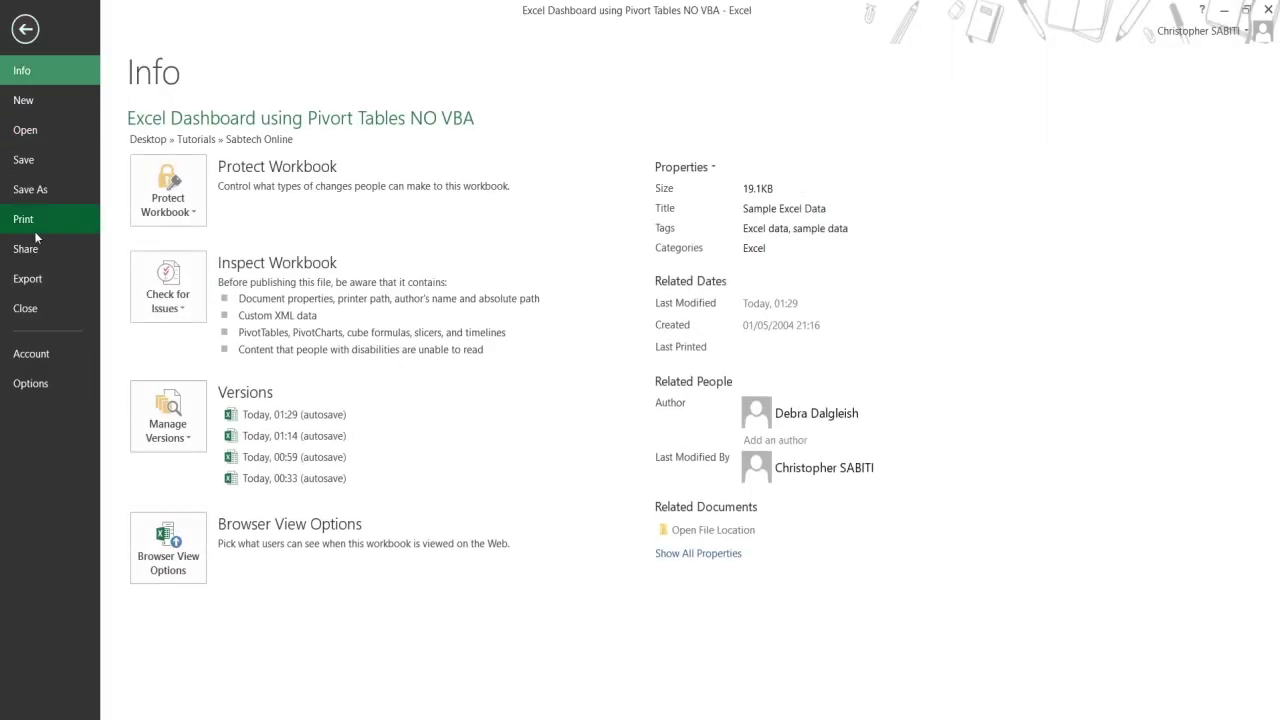
click(45, 385)
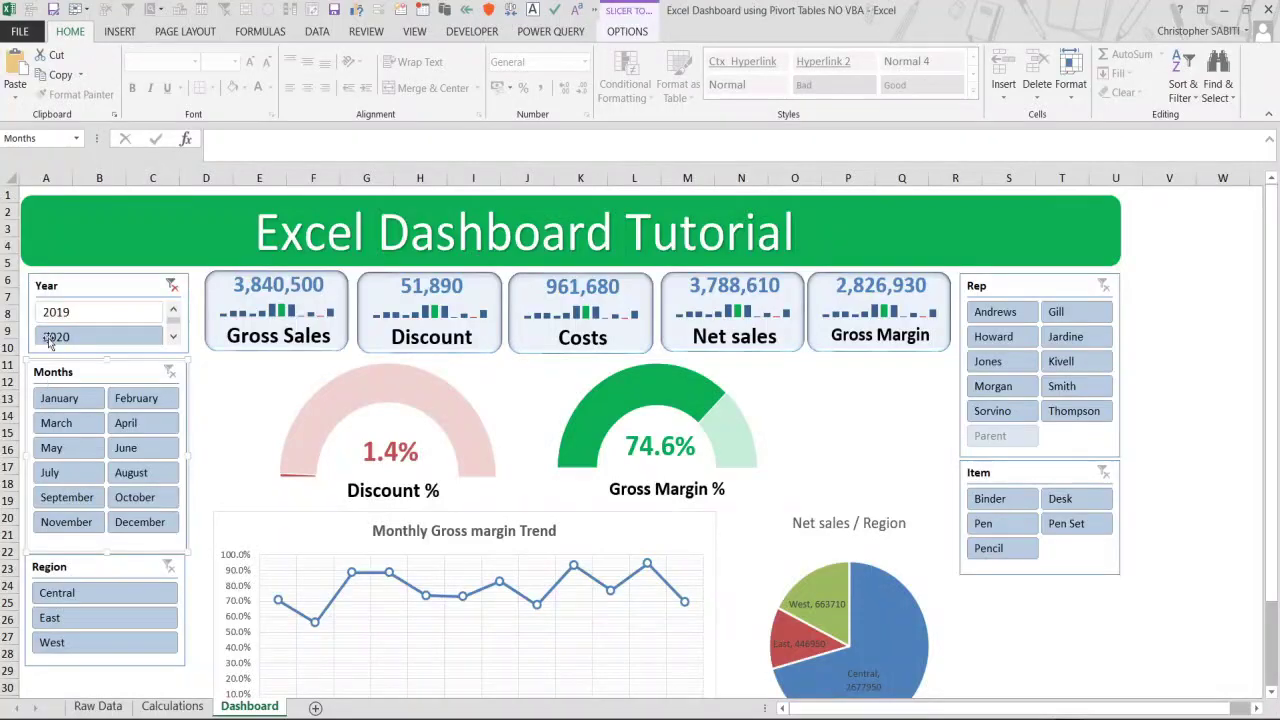
click(312, 181)
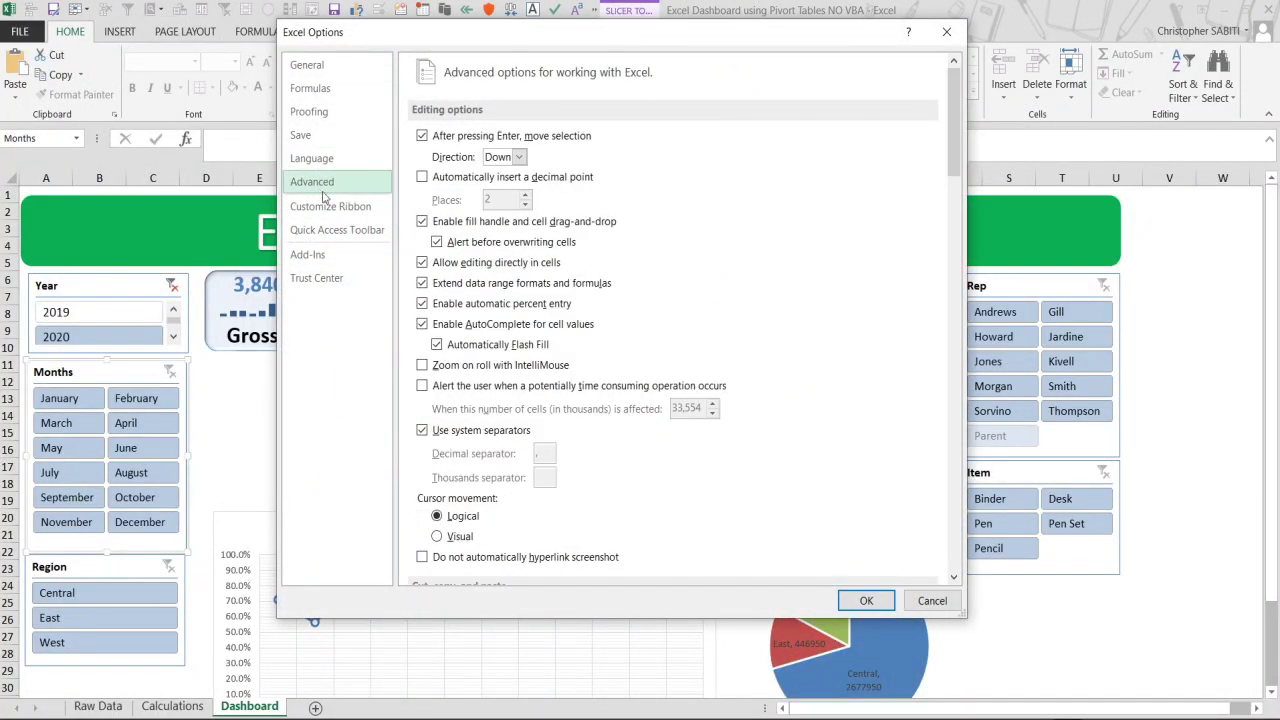
scroll(530, 500, down, 5)
scroll(528, 498, down, 7)
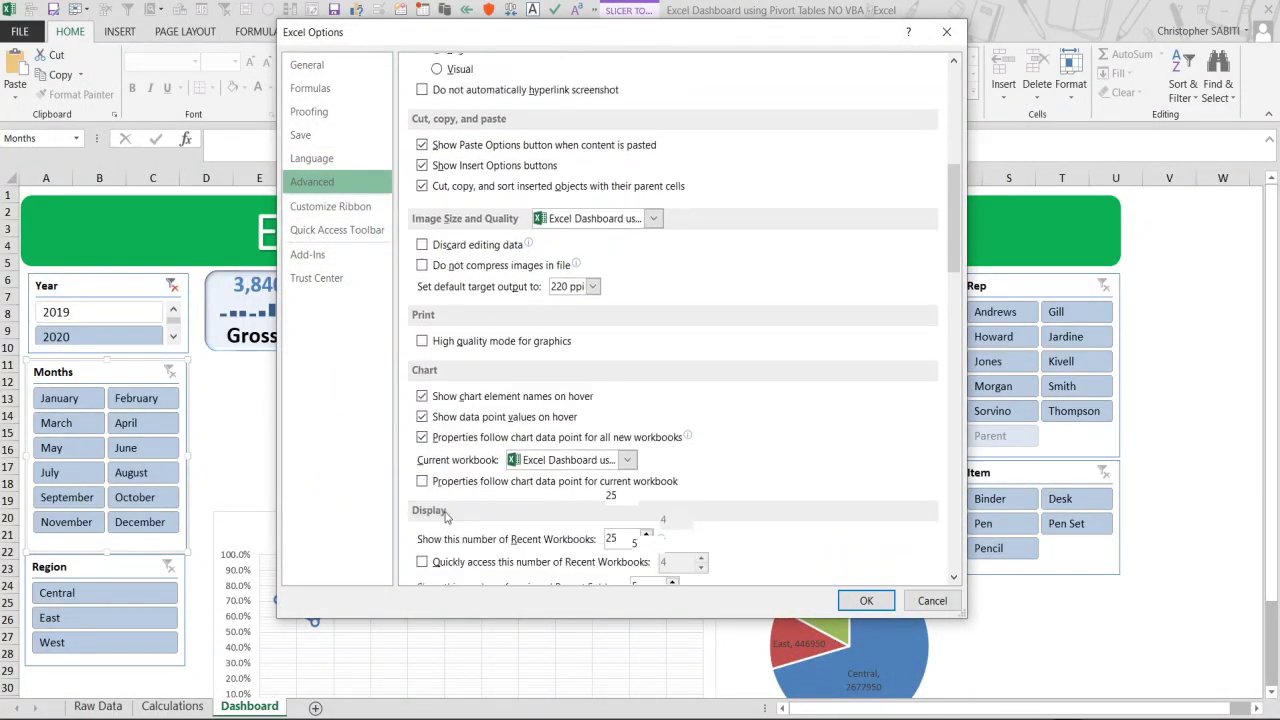
scroll(465, 510, down, 4)
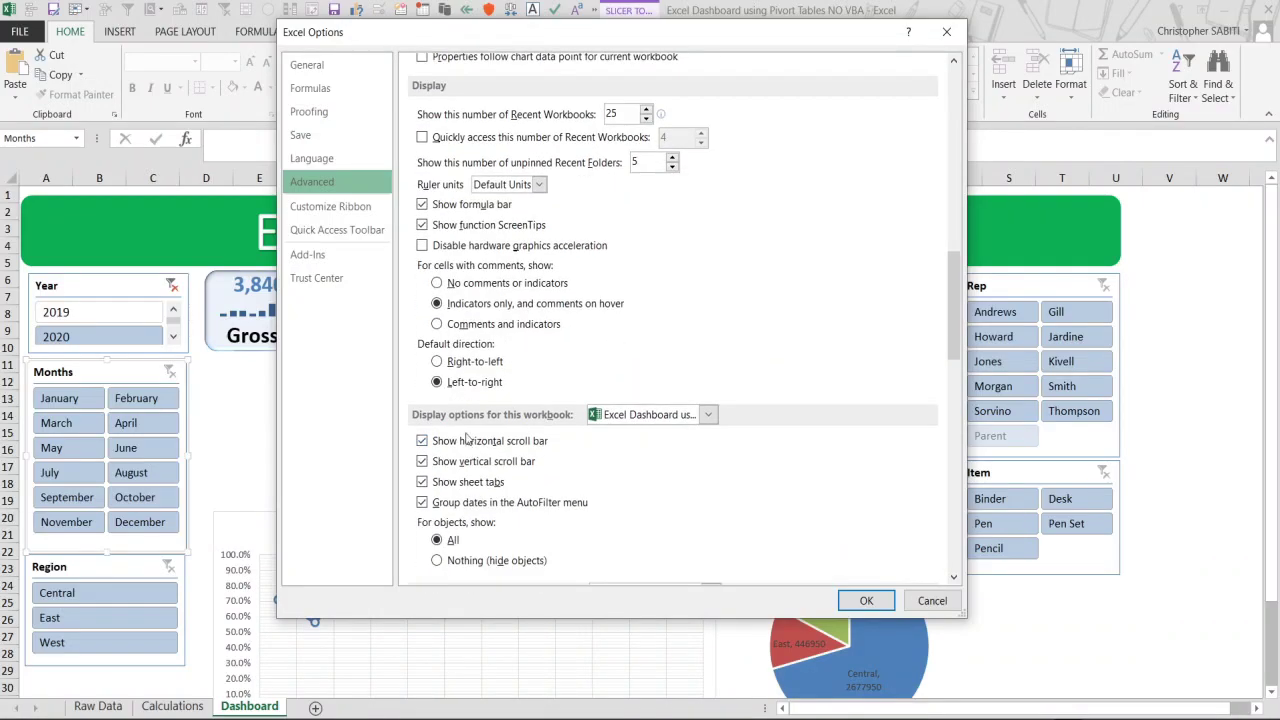
scroll(470, 510, down, 6)
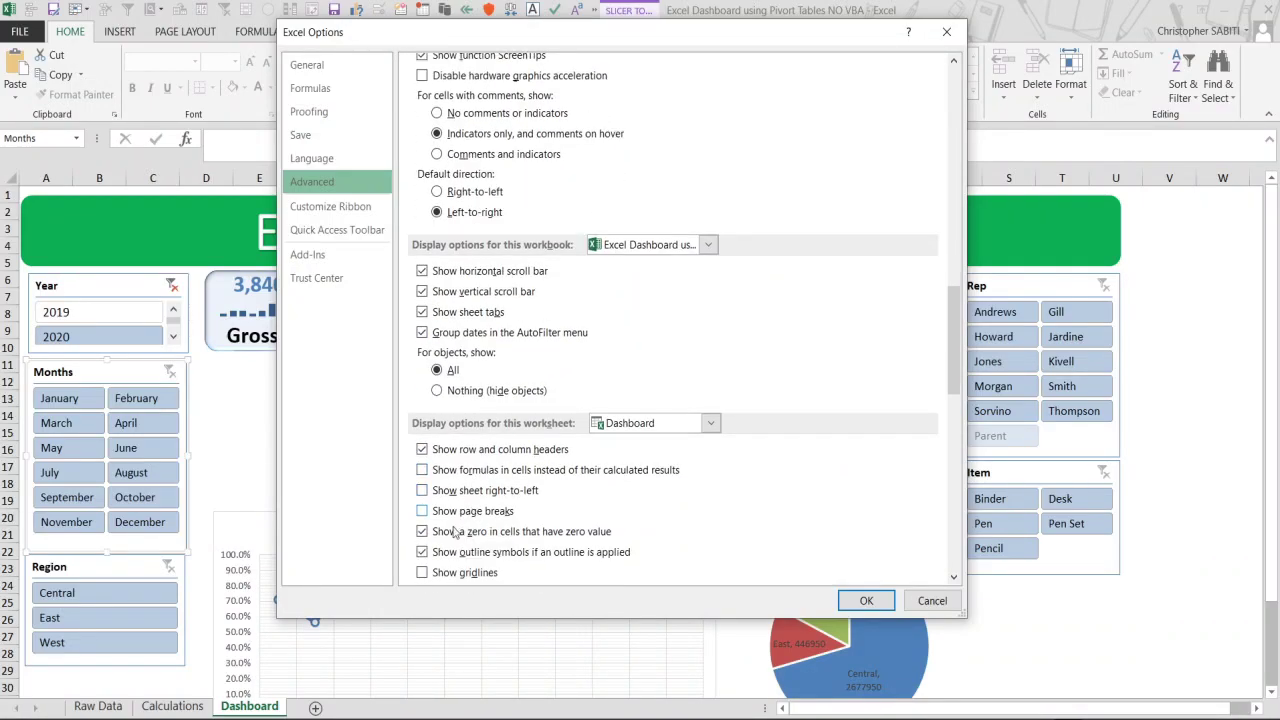
scroll(470, 470, down, 2)
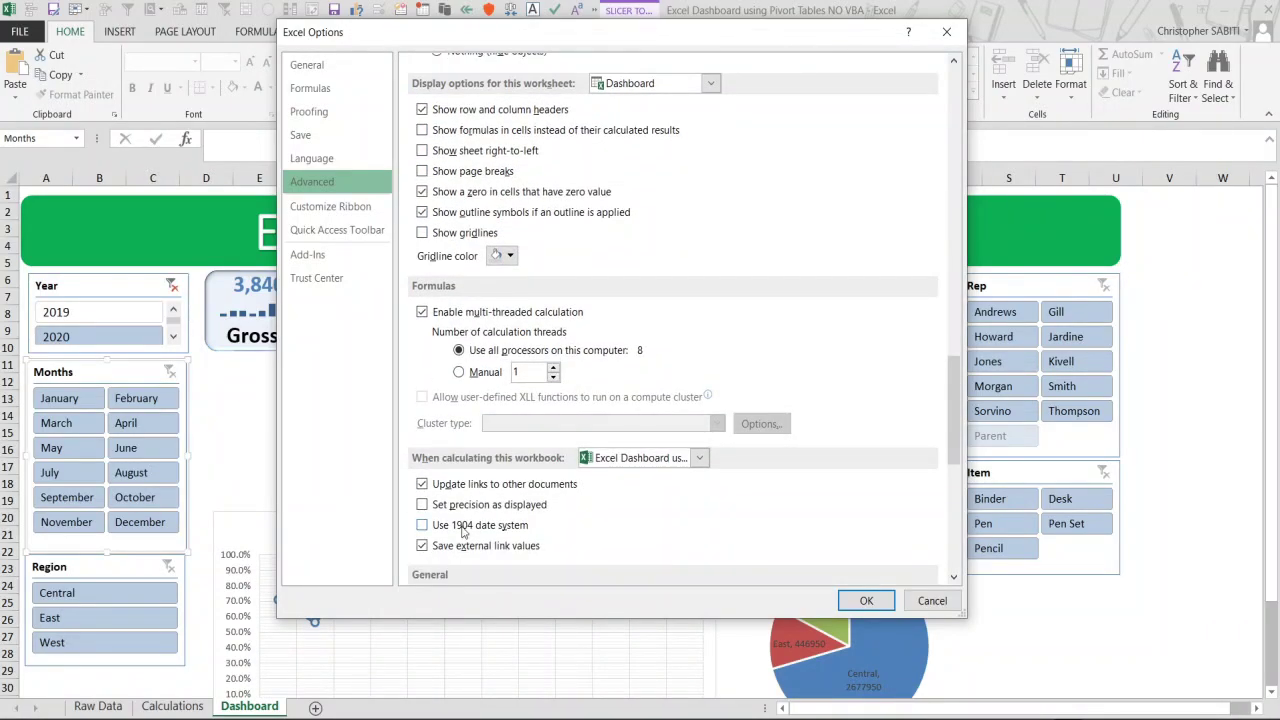
scroll(470, 520, down, 6)
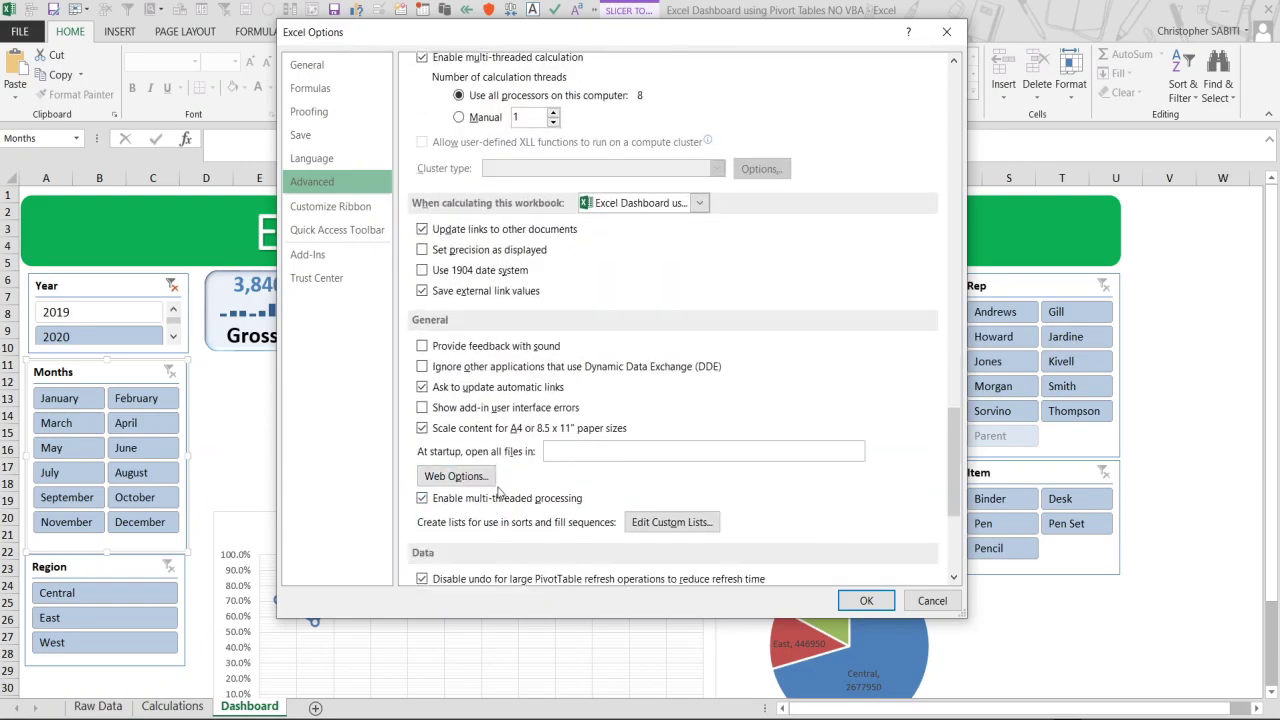
scroll(497, 490, down, 6)
scroll(503, 465, down, 1)
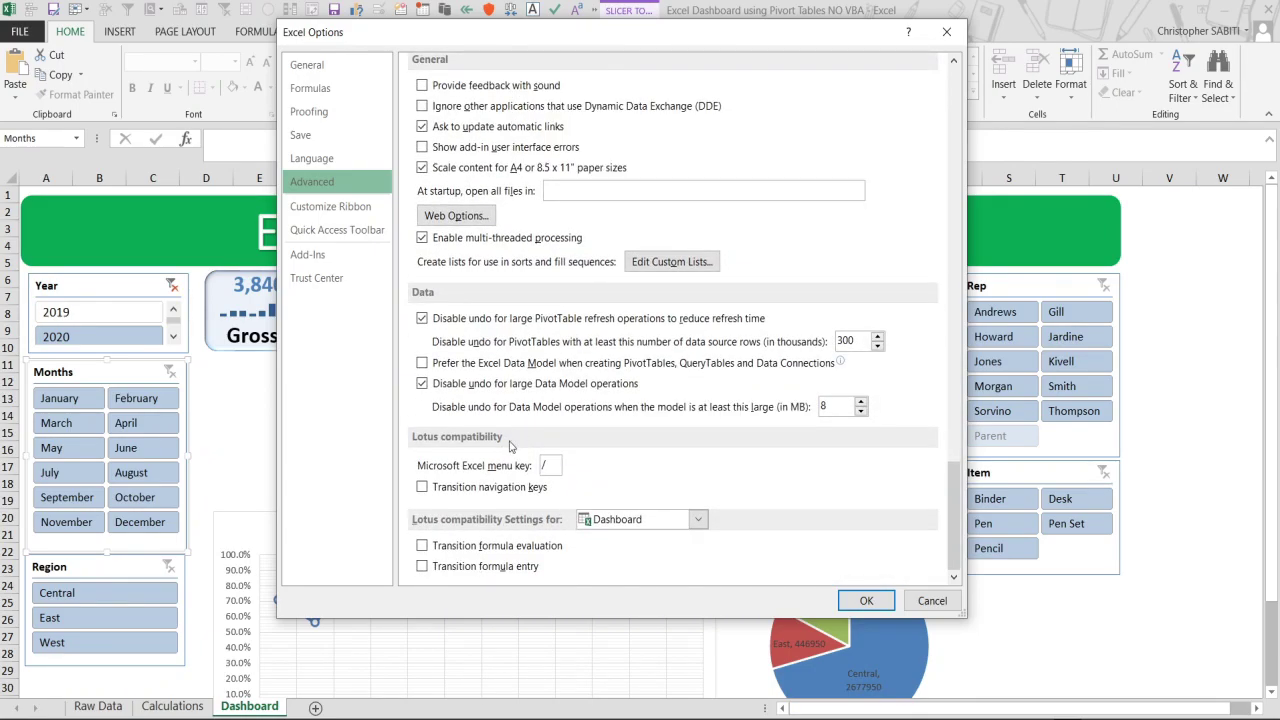
scroll(460, 349, up, 4)
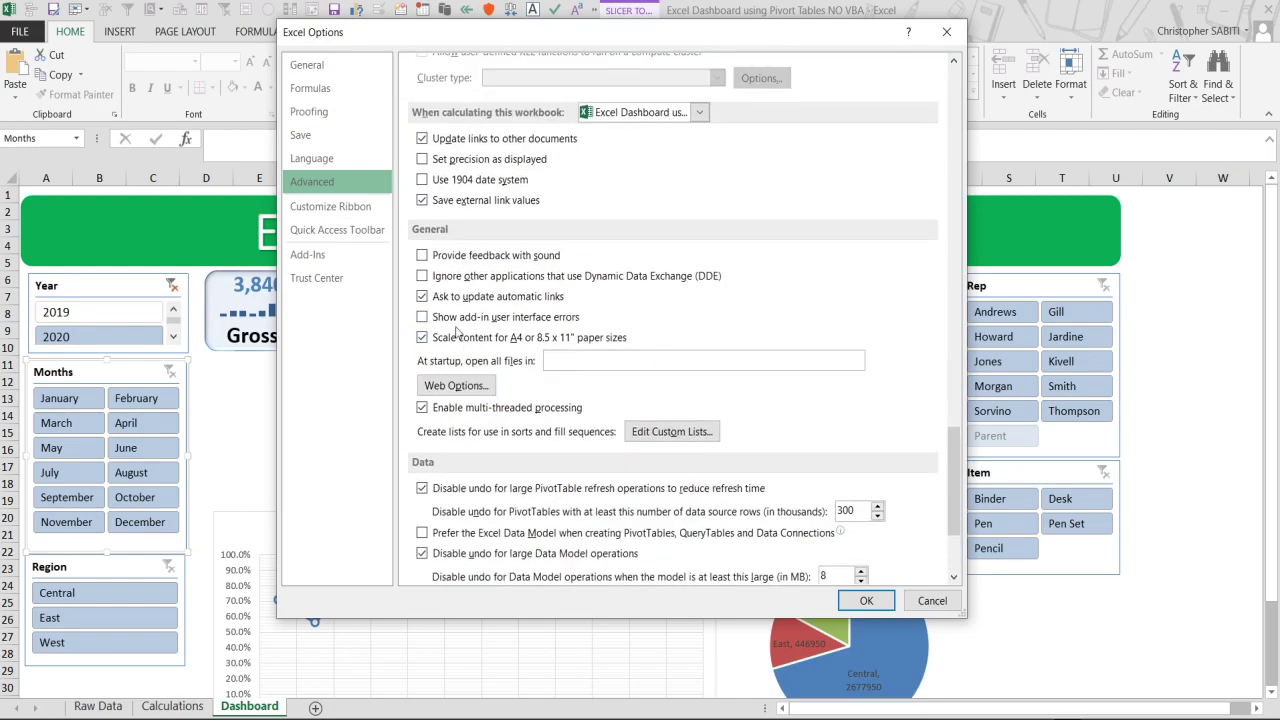
scroll(460, 335, up, 12)
scroll(455, 349, up, 4)
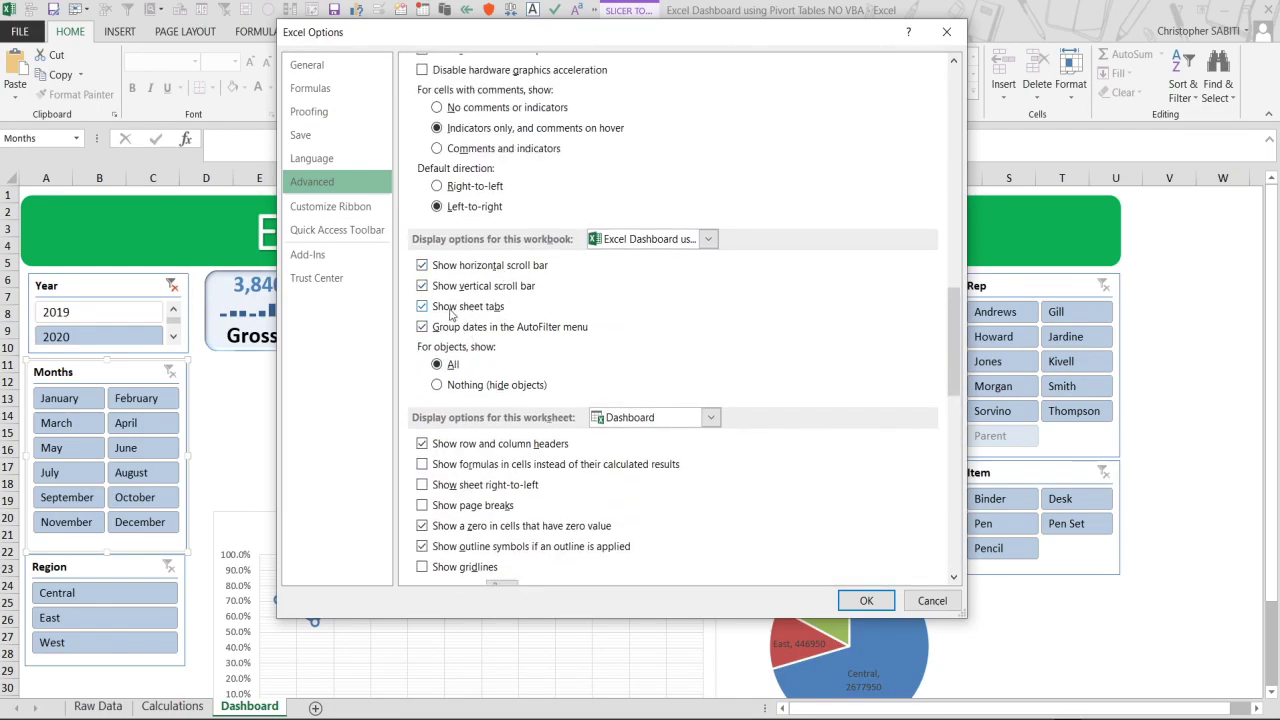
click(475, 311)
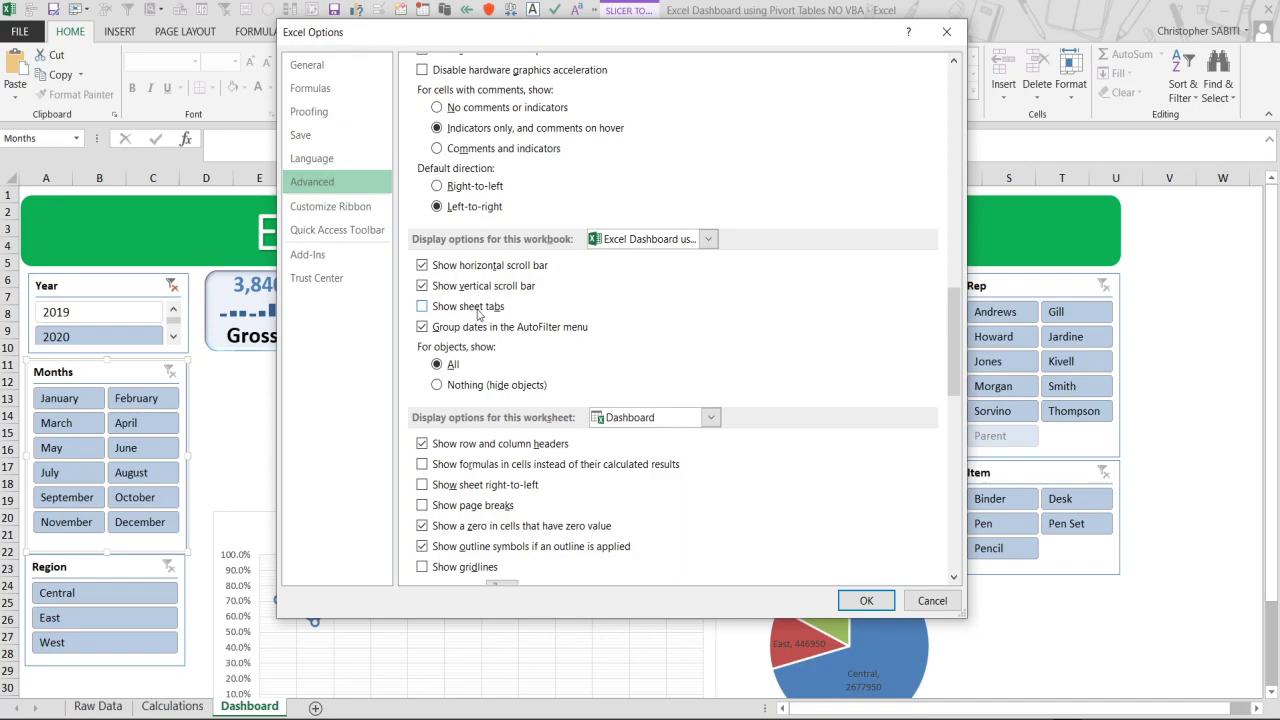
click(852, 597)
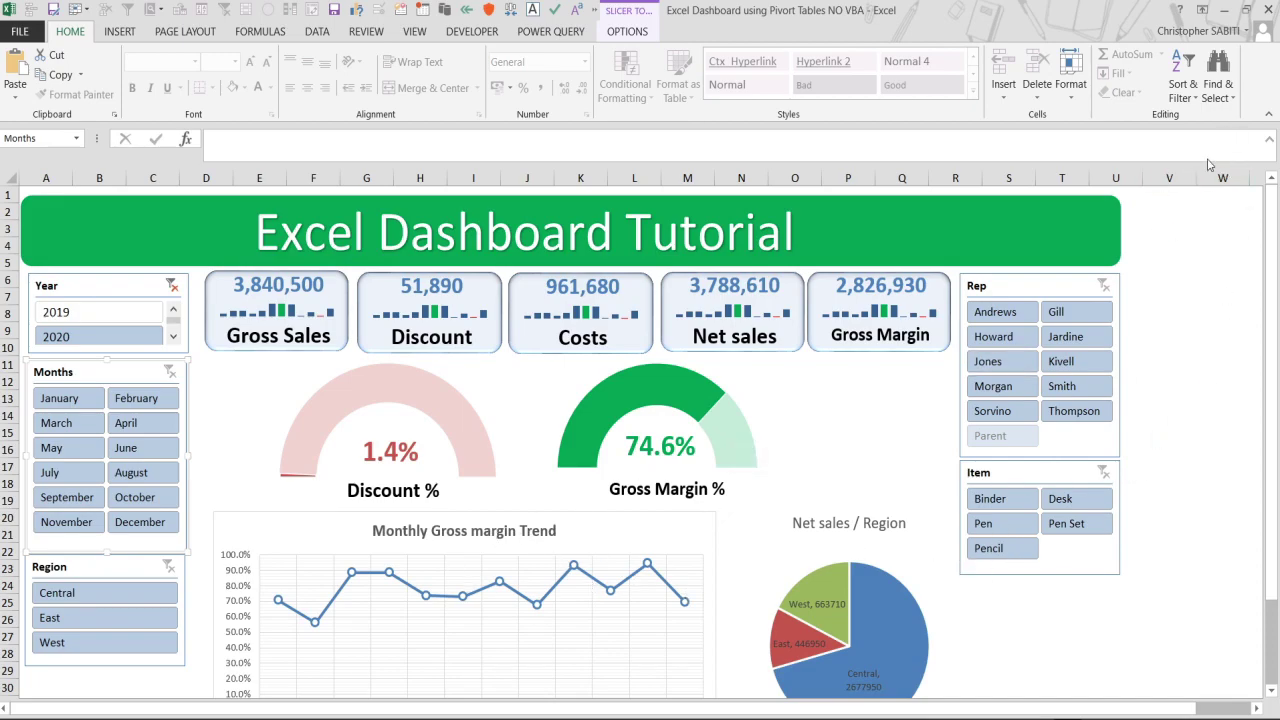
Hide all unused columns of the Dashboard sheet from V through XFD.
click(1171, 176)
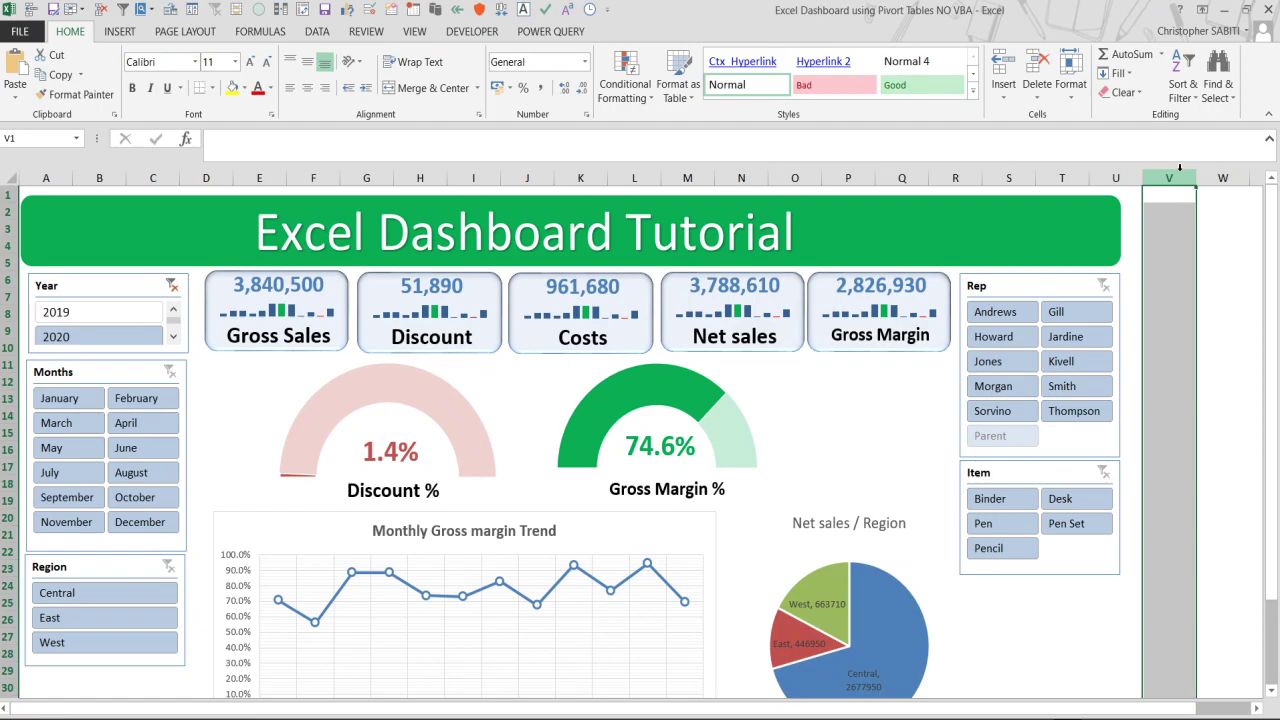
key(ctrl+shift+Right)
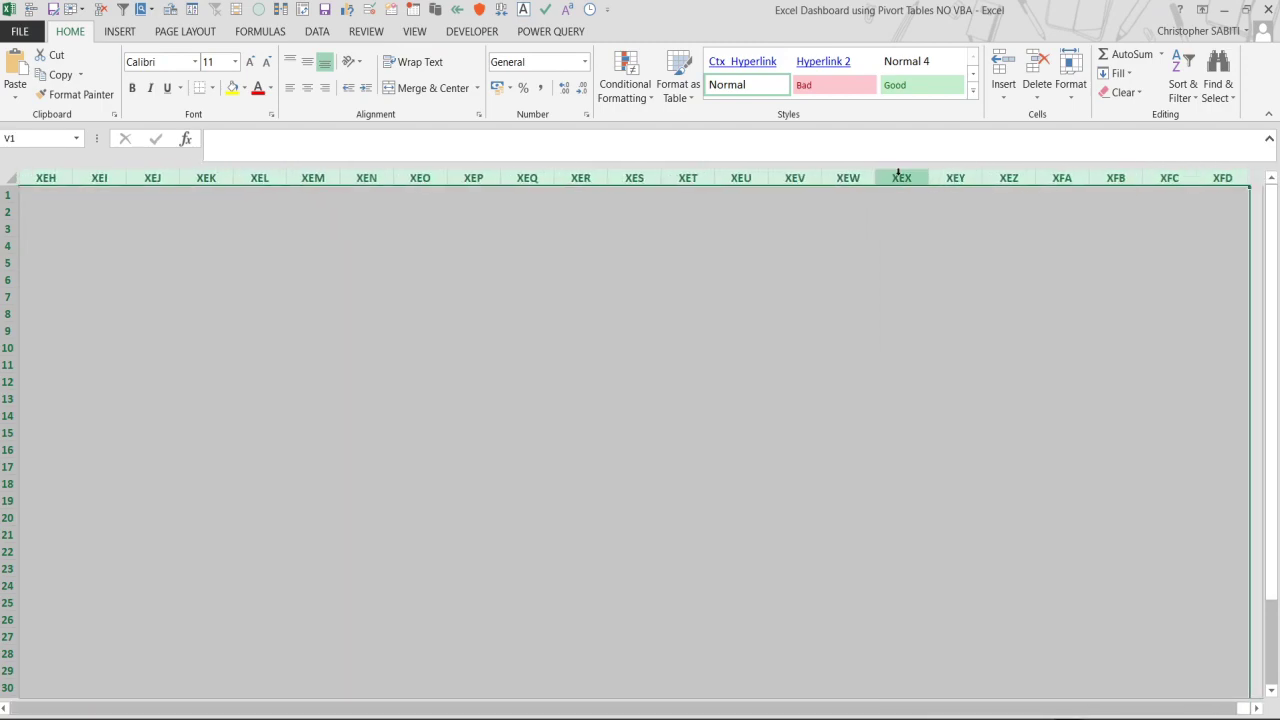
right_click(900, 178)
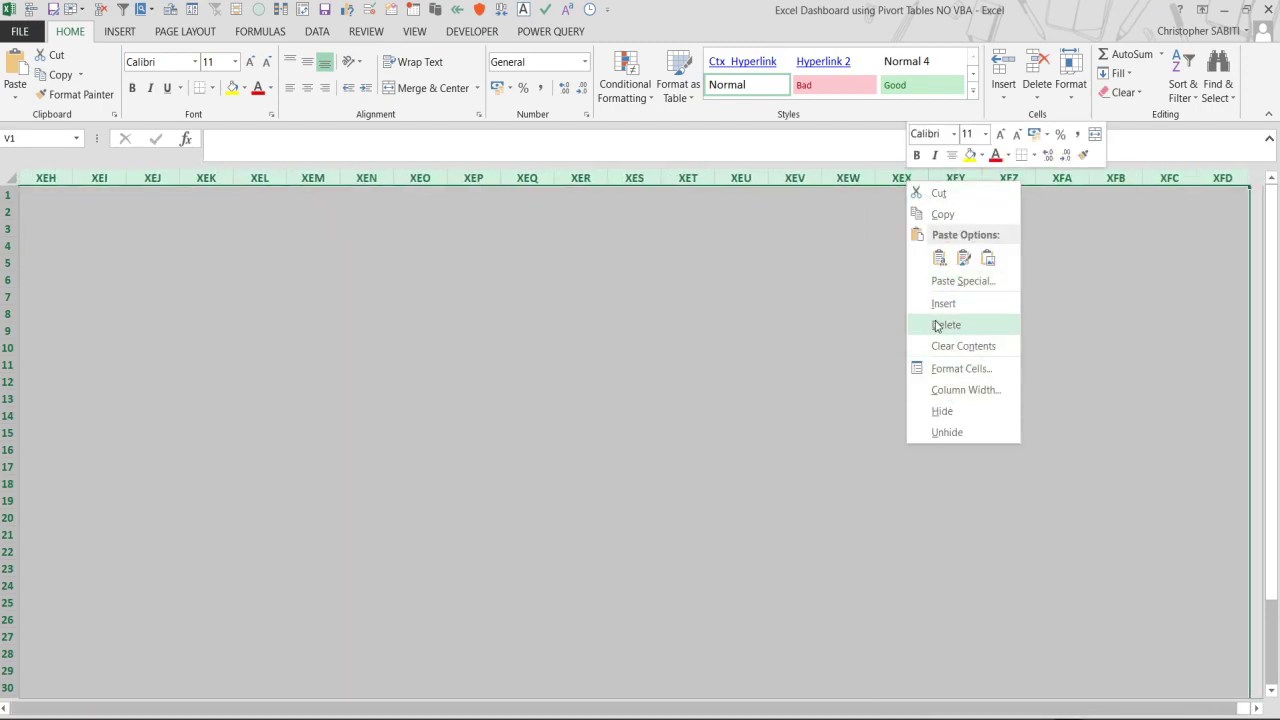
click(942, 411)
Hide all unused rows below the charts, from row 36 through row 1048576.
scroll(581, 434, down, 4)
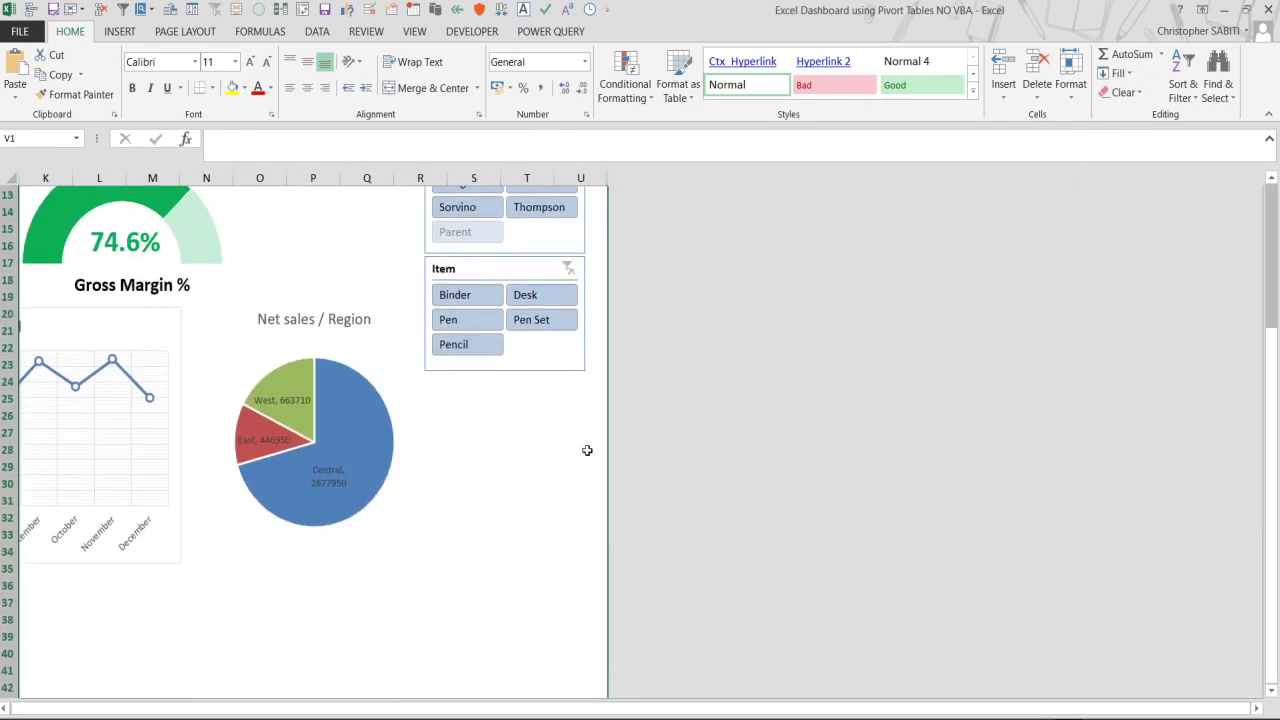
scroll(601, 463, down, 1)
scroll(629, 620, left, 4)
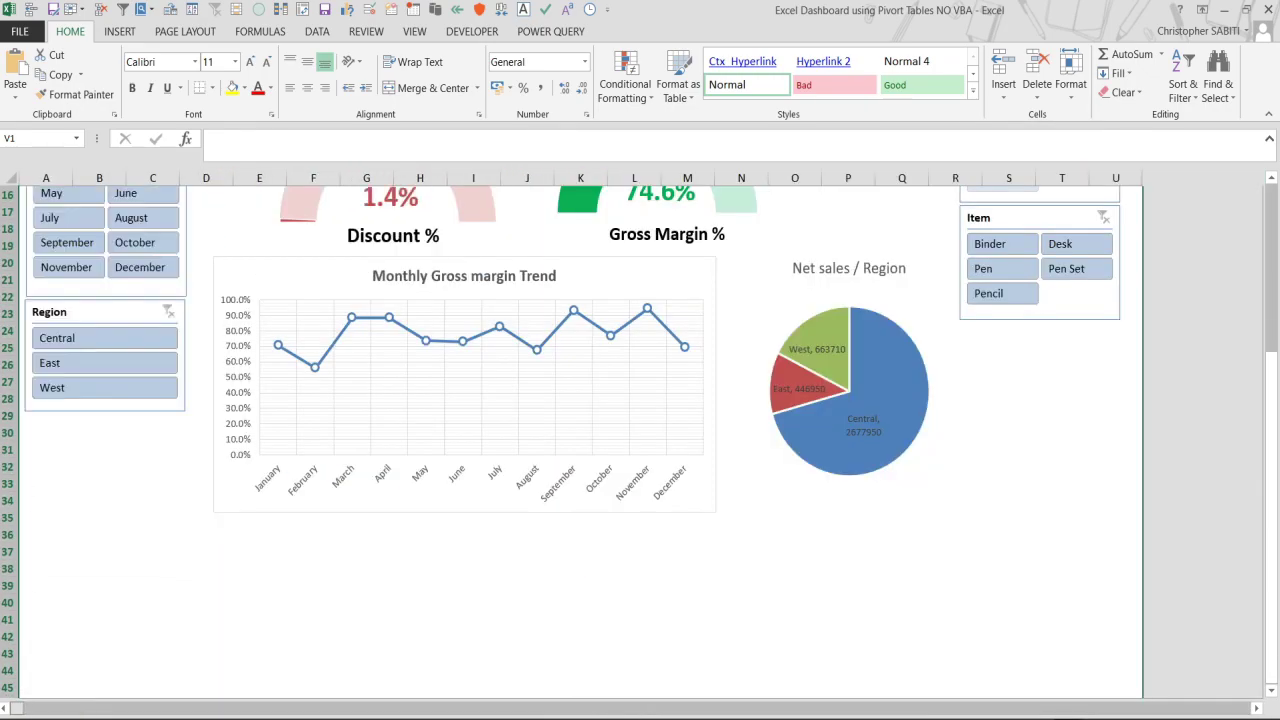
scroll(298, 617, down, 2)
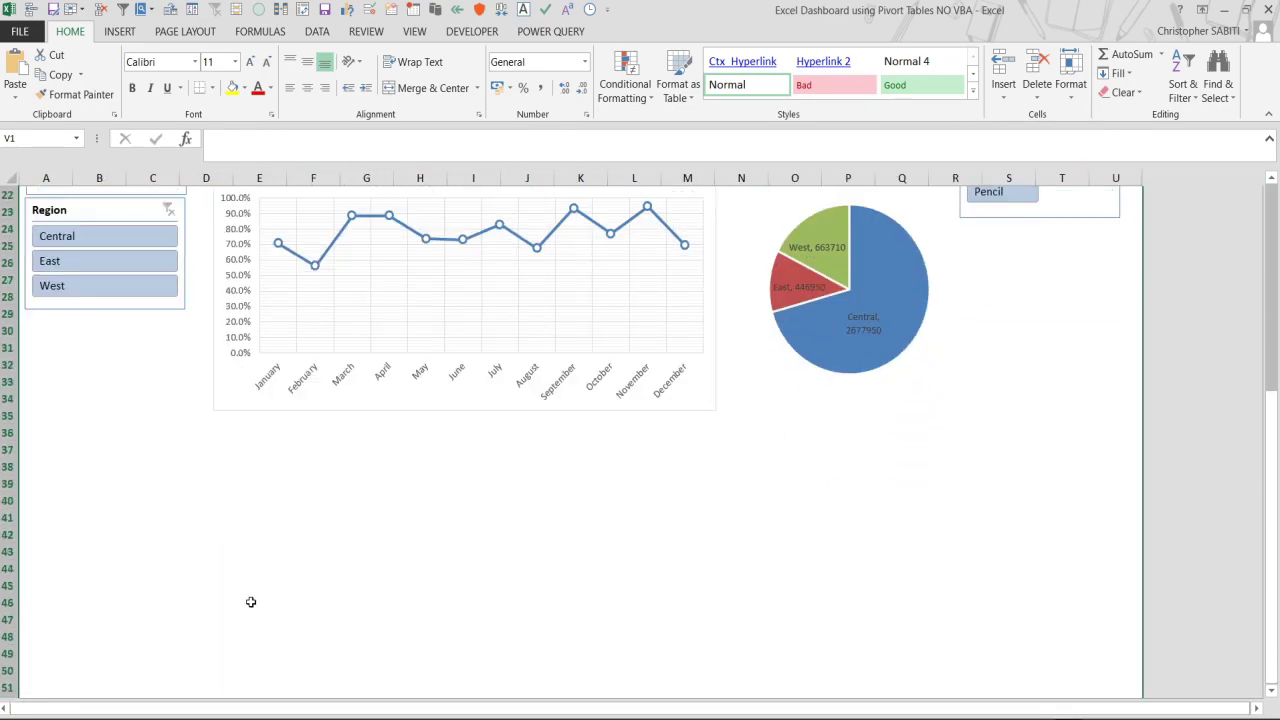
click(5, 433)
key(ctrl+shift+Down)
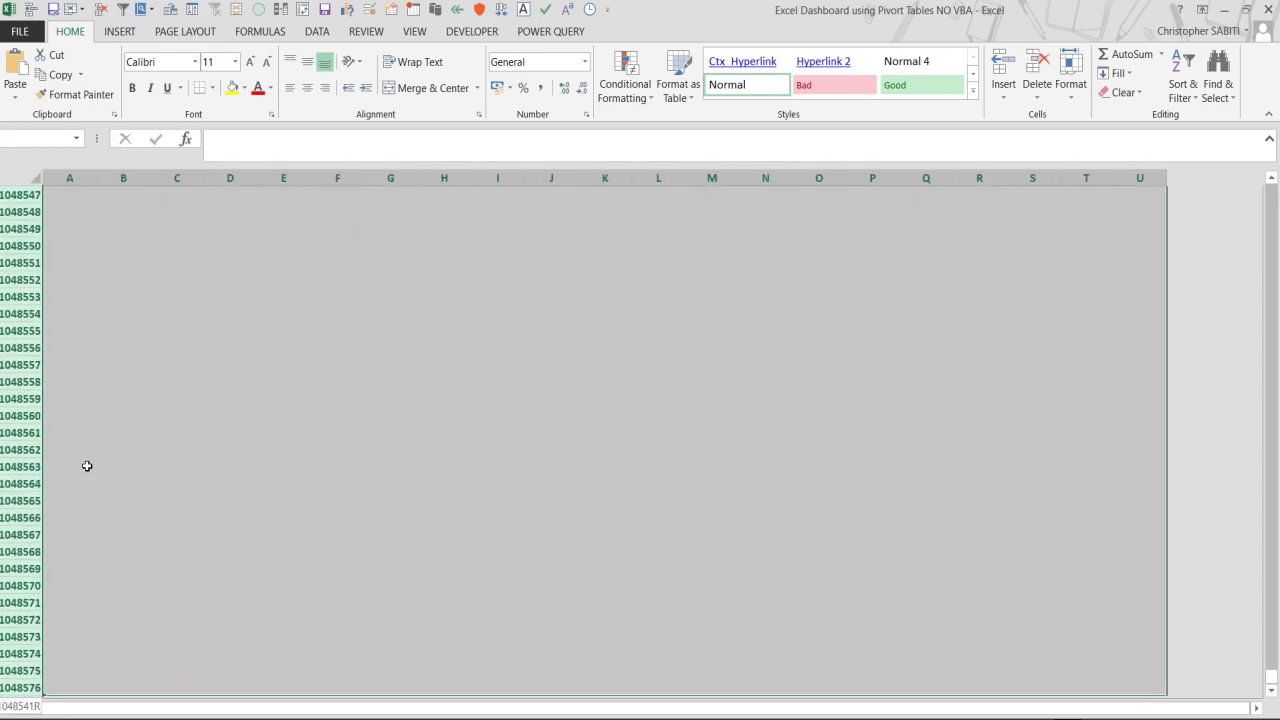
right_click(15, 368)
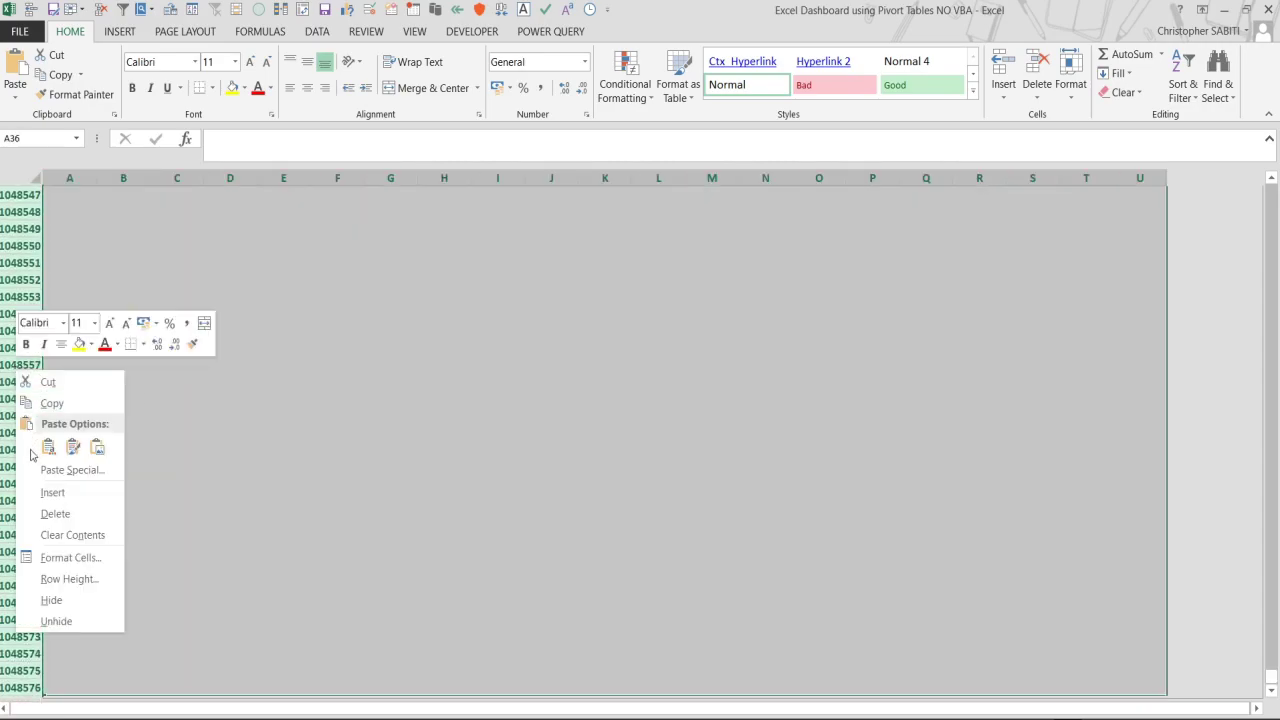
click(67, 598)
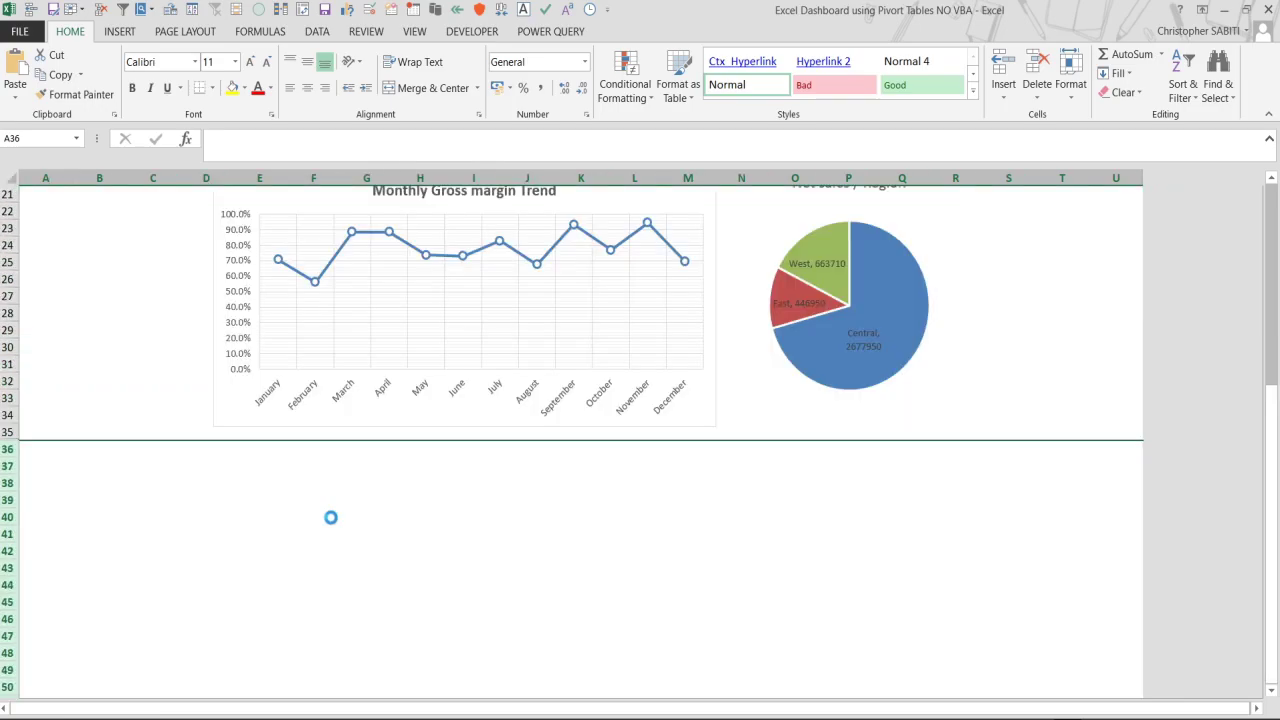
Examine the whole dashboard layout within the remaining rows and columns, from the title banner to the bottom charts.
scroll(494, 466, up, 6)
scroll(853, 485, down, 1)
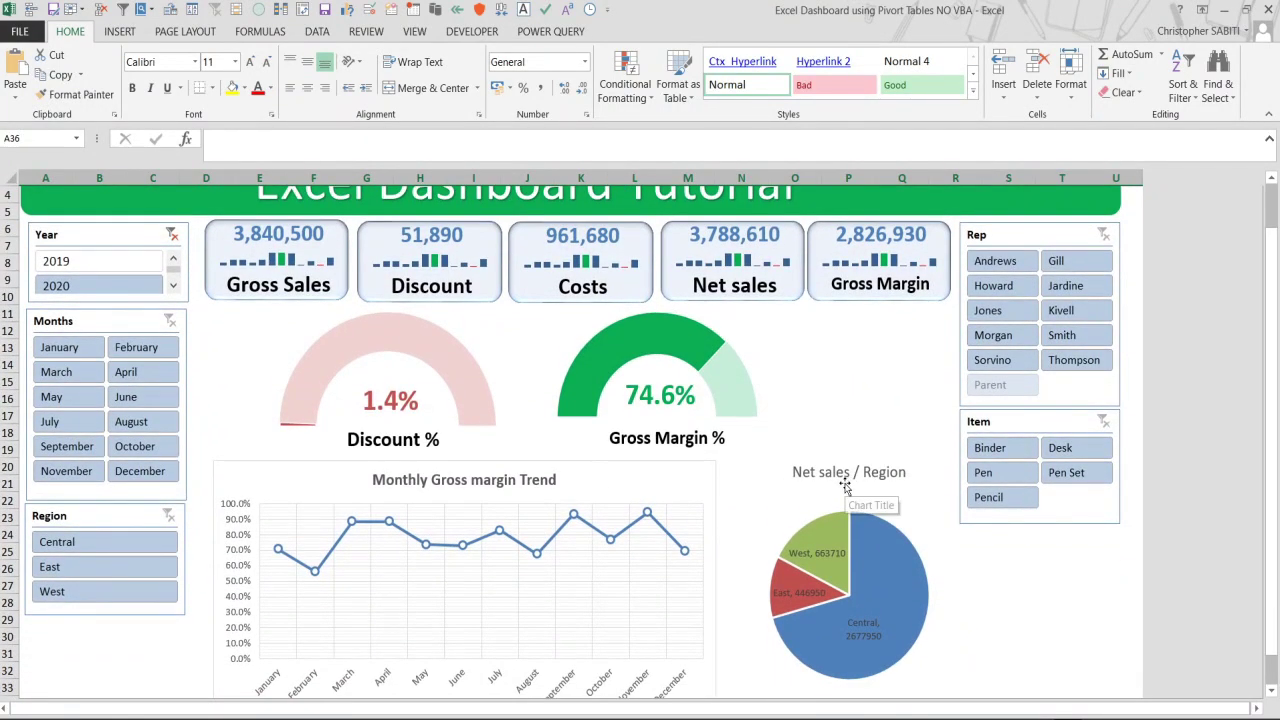
scroll(572, 433, down, 1)
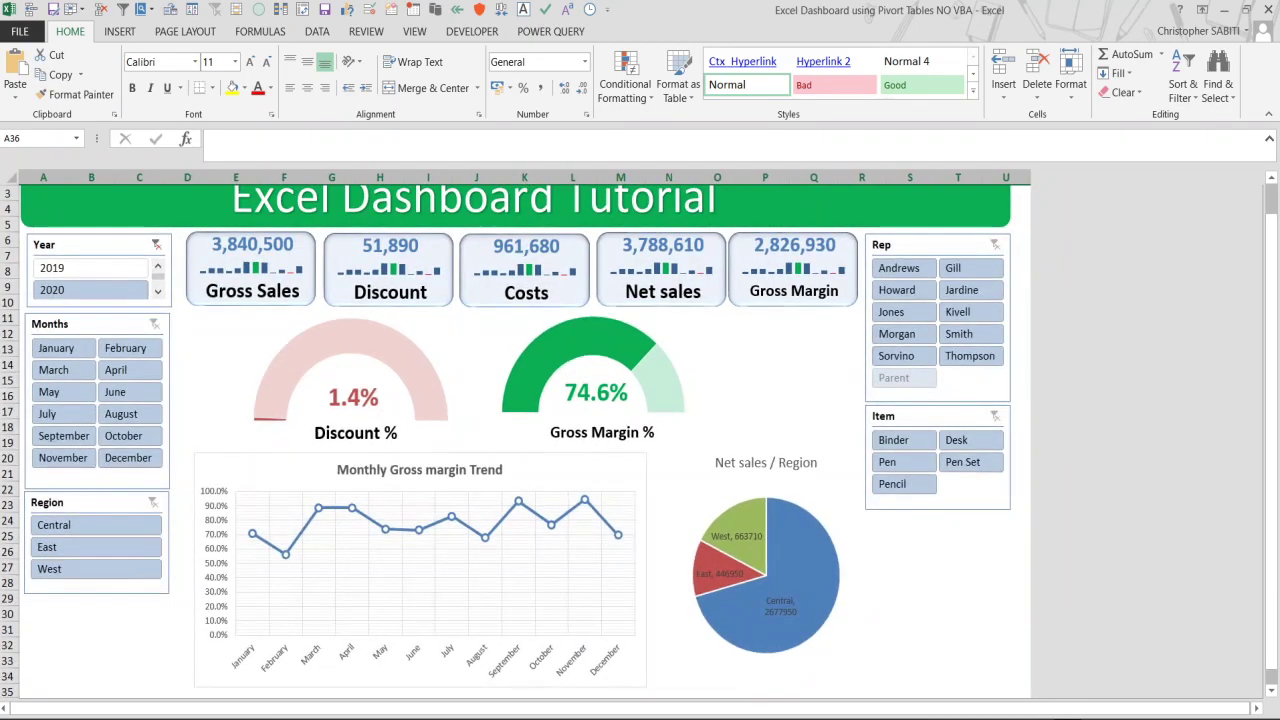
scroll(1043, 491, up, 1)
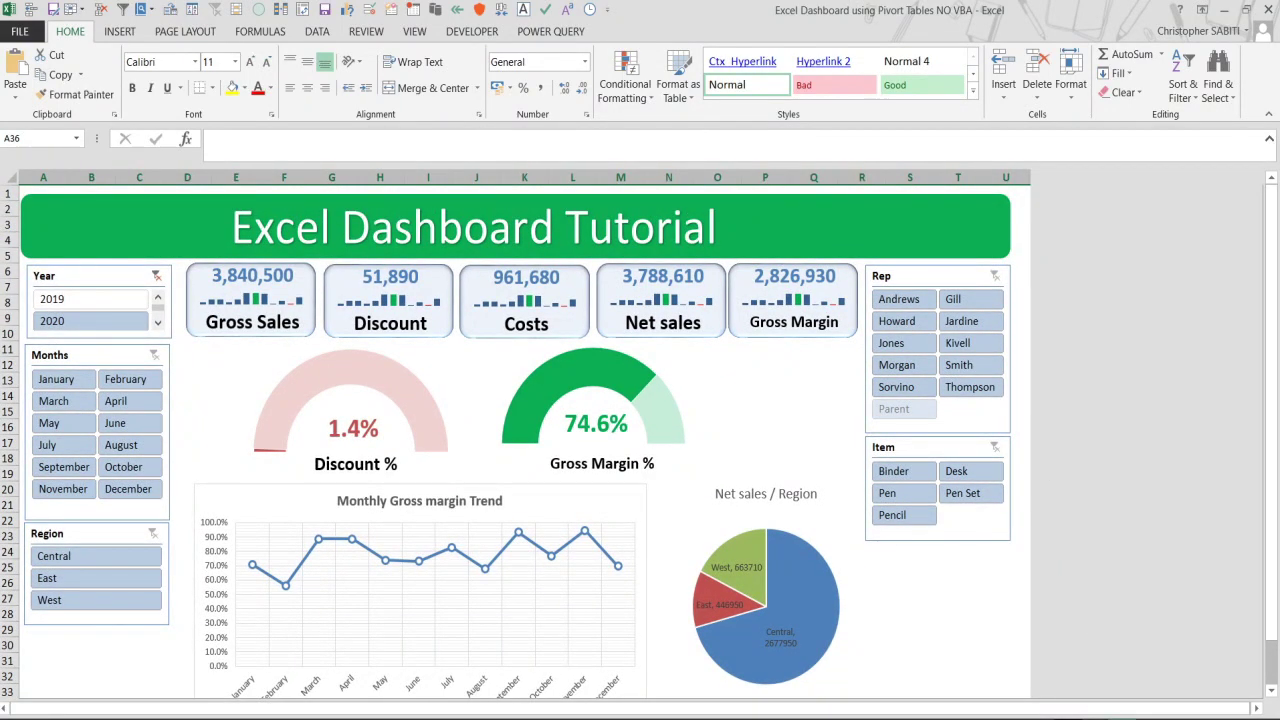
scroll(1037, 608, down, 1)
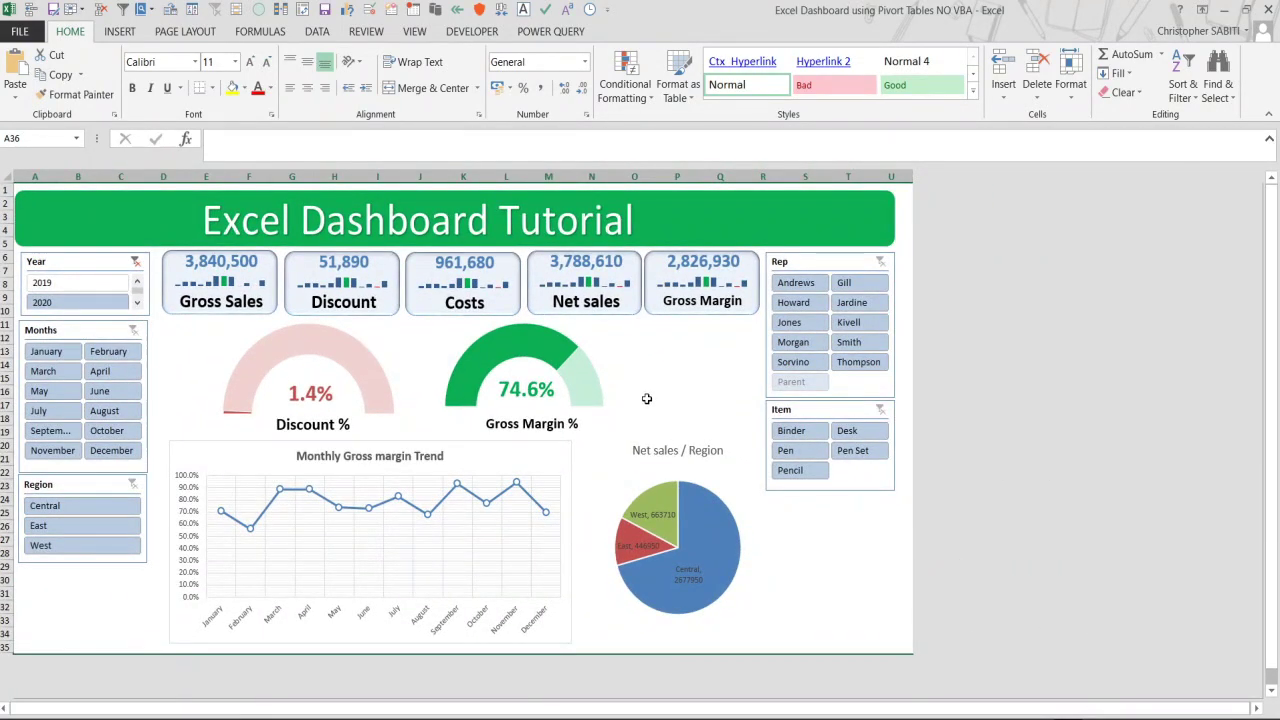
scroll(514, 426, up, 1)
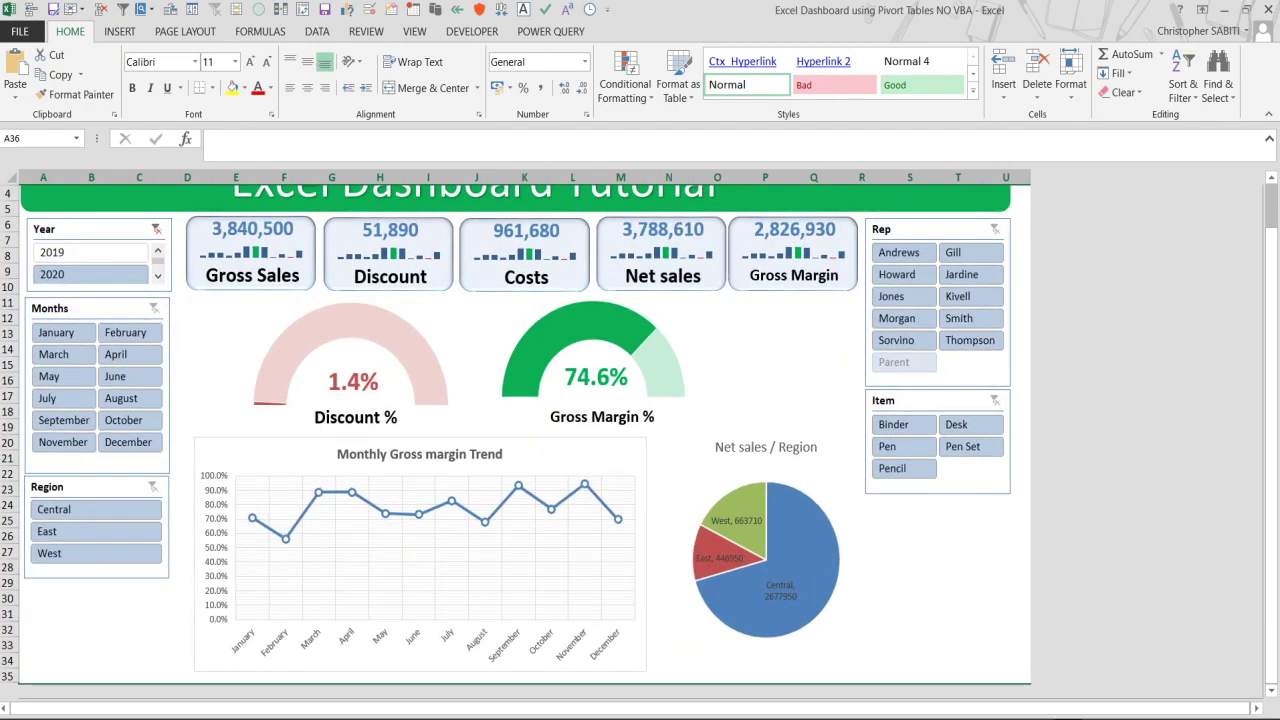
scroll(768, 413, up, 1)
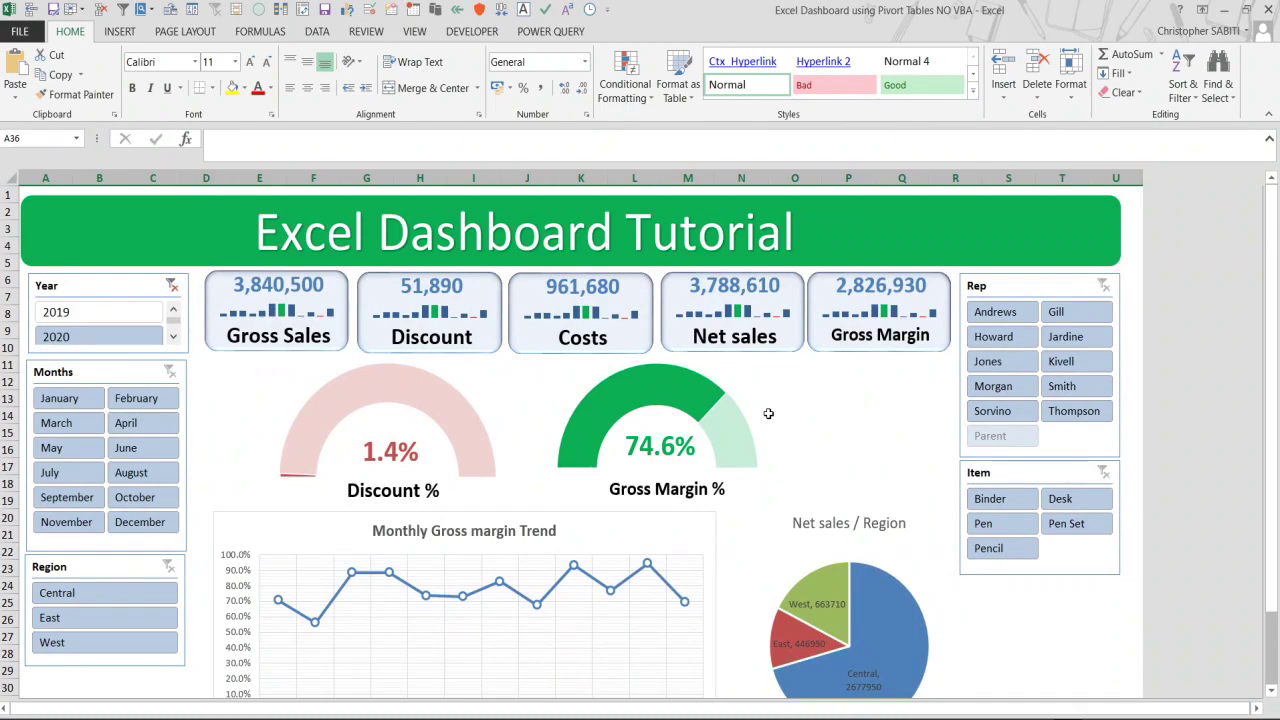
scroll(858, 491, down, 1)
scroll(858, 468, up, 1)
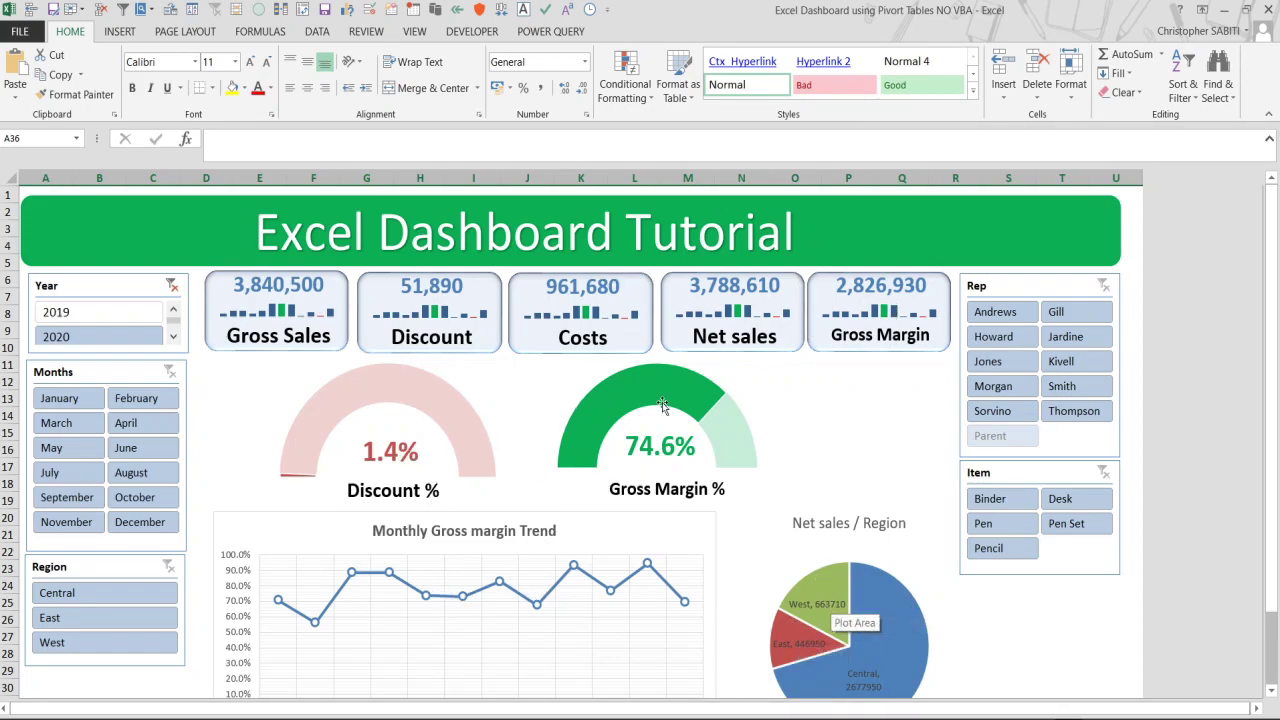
Check in the Year slicer's report connections which pivot tables on the Calculations sheet it filters.
right_click(113, 287)
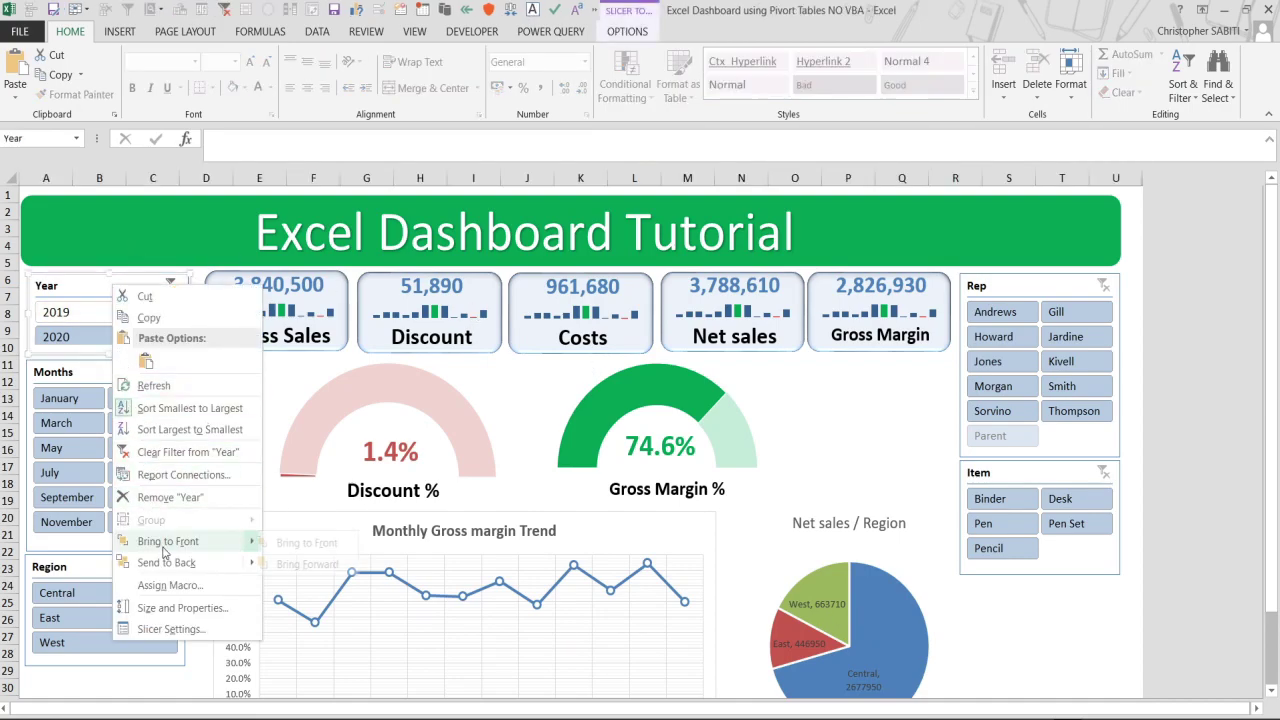
click(174, 475)
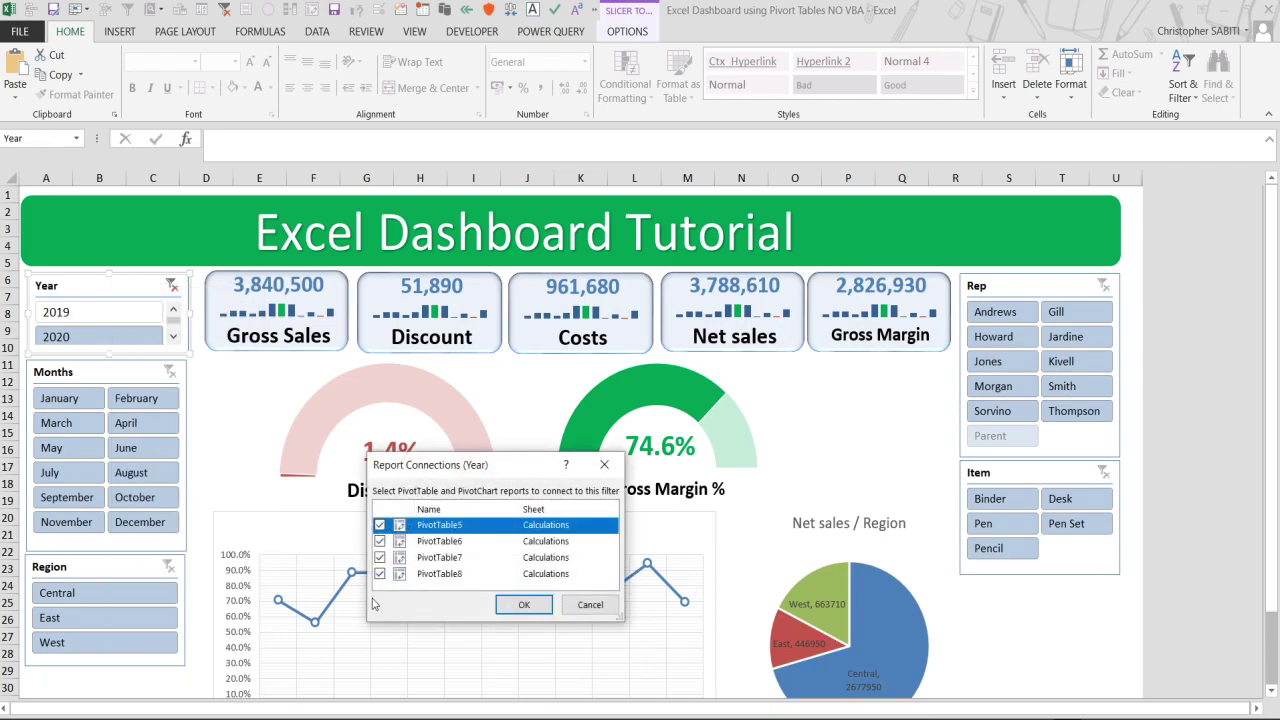
click(524, 606)
Connect the Months and Region slicers to PivotTable5 on the Calculations sheet through their report connections.
right_click(88, 372)
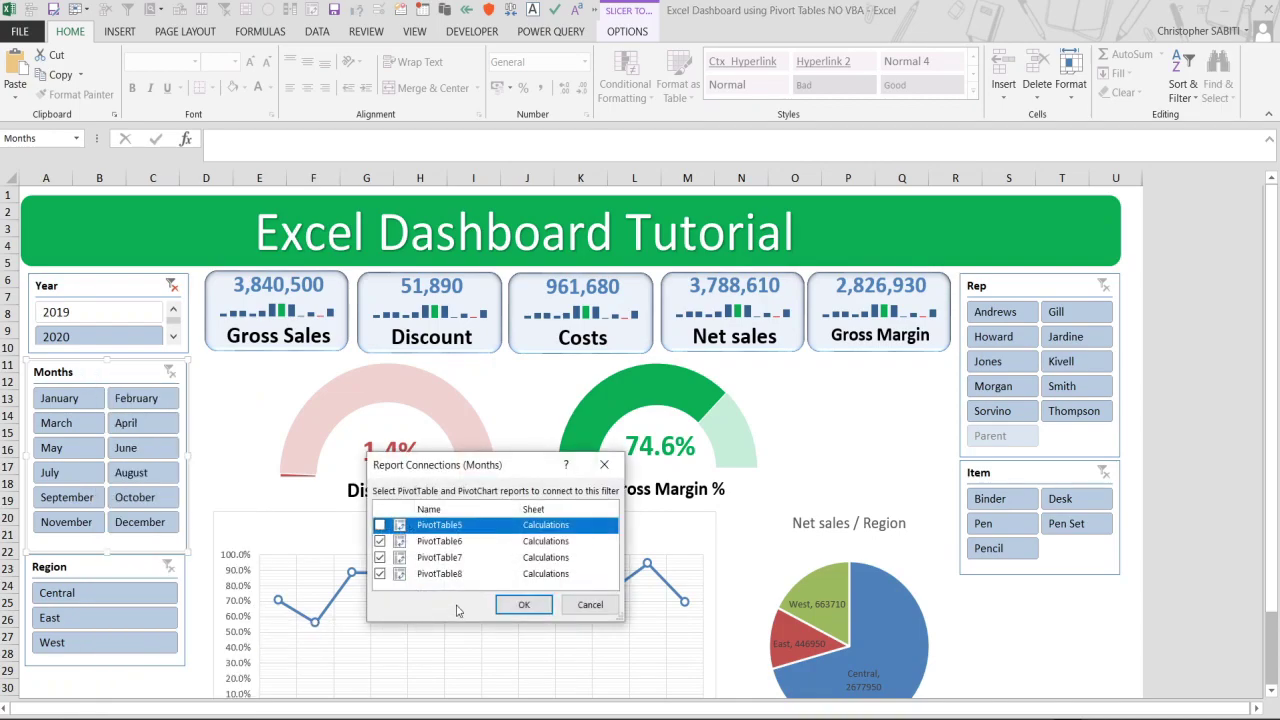
click(522, 604)
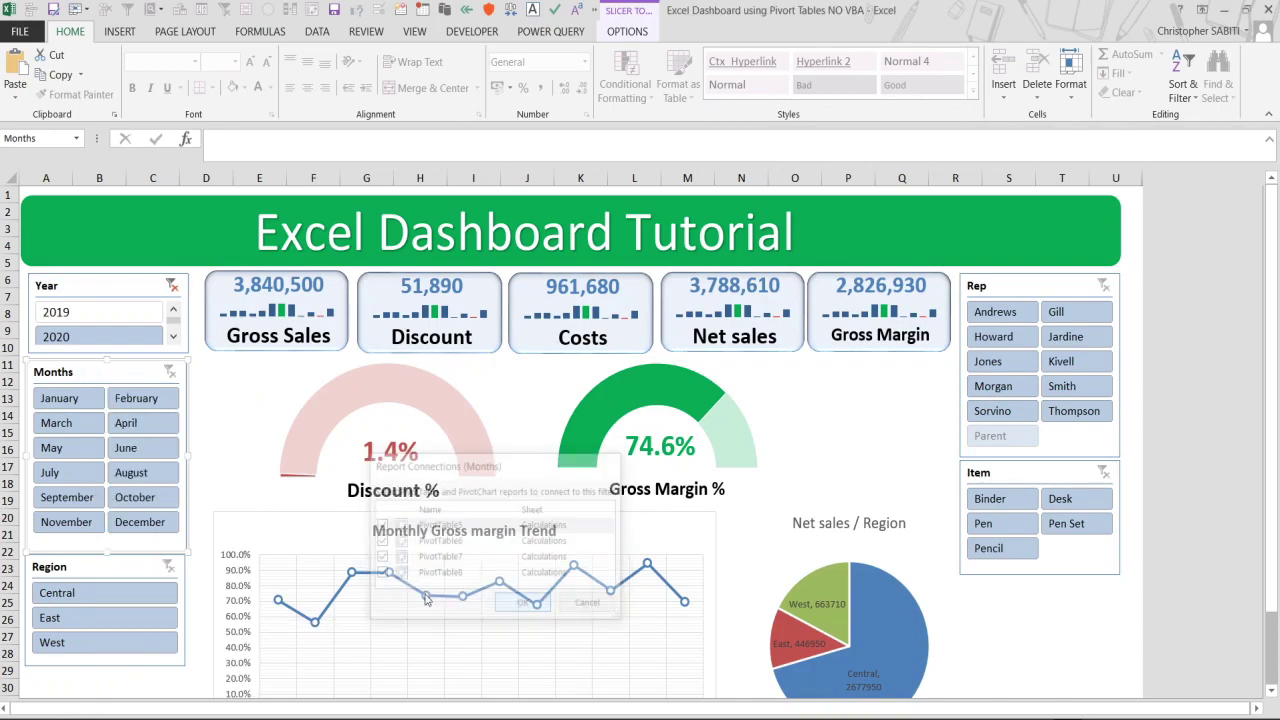
right_click(97, 573)
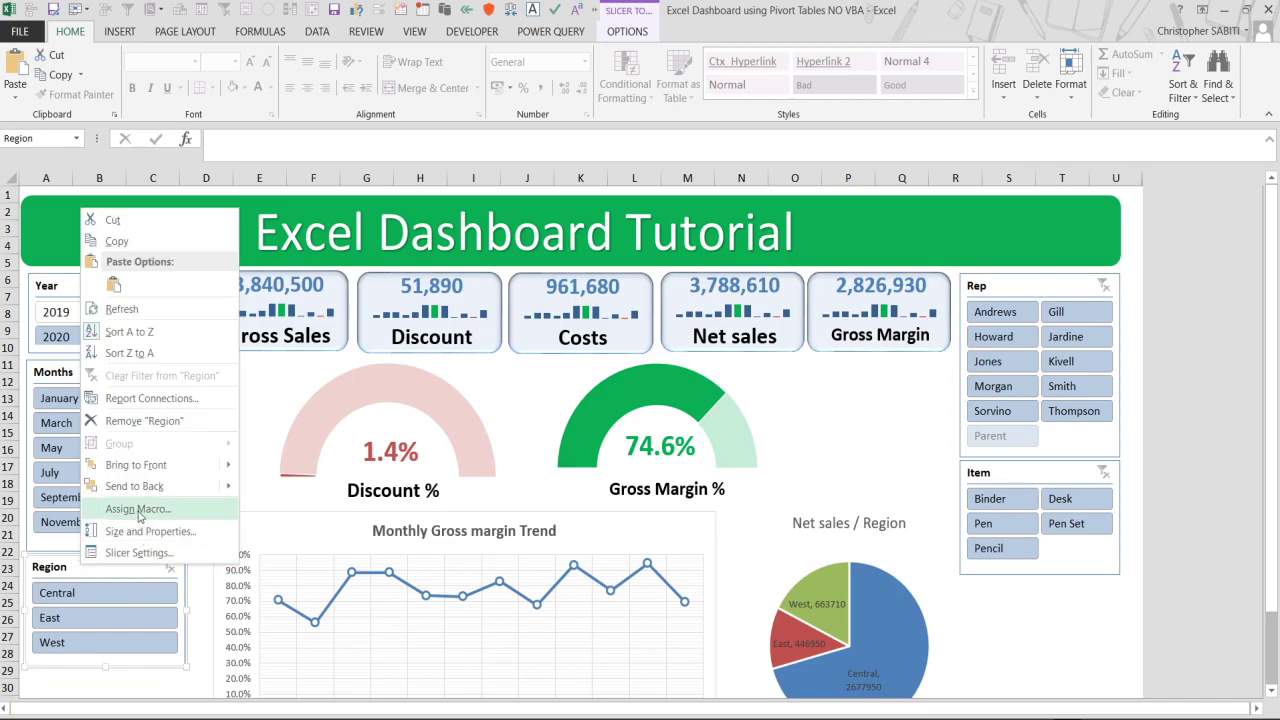
click(130, 401)
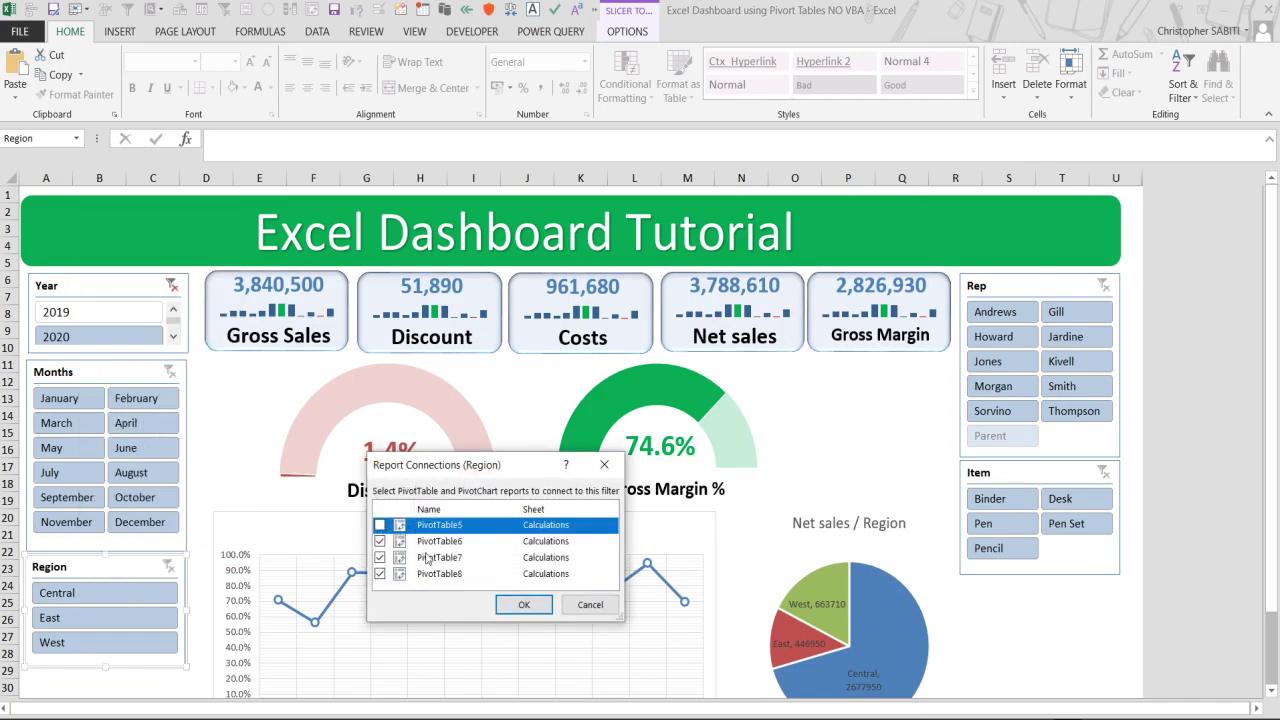
click(523, 604)
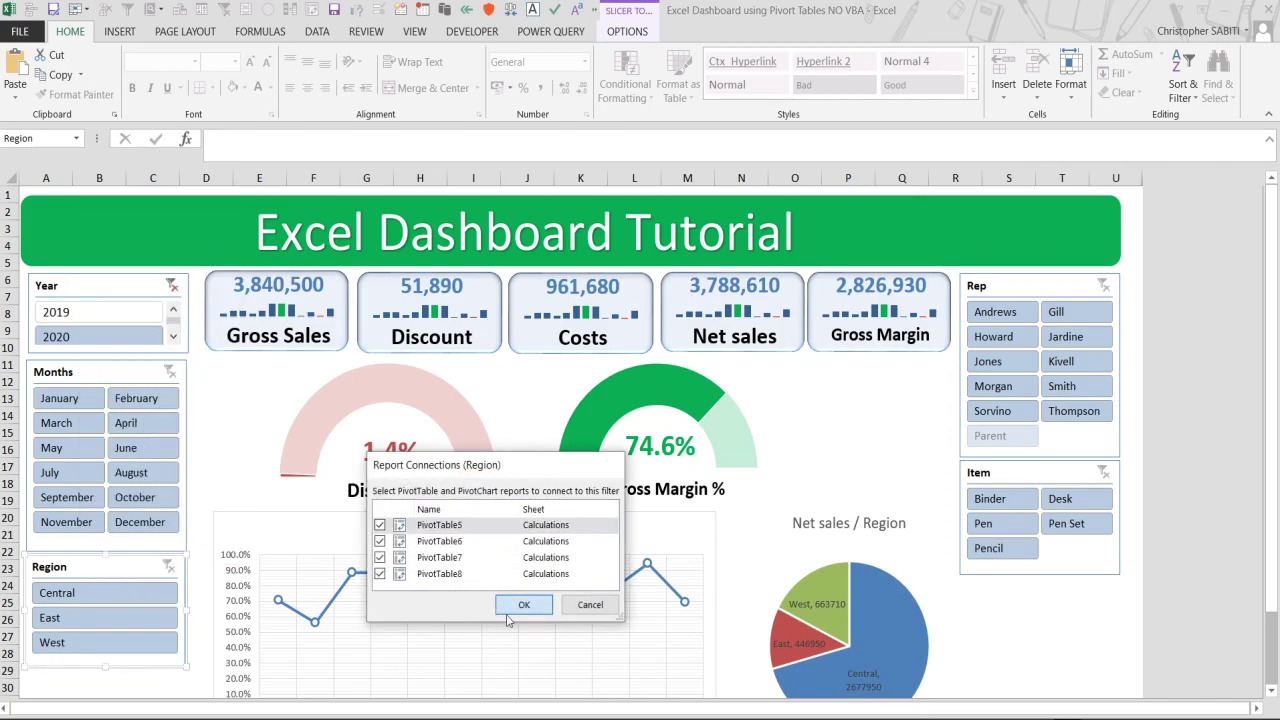
Connect the Rep and Item slicers to PivotTable5 on the Calculations sheet through their report connections.
right_click(1027, 285)
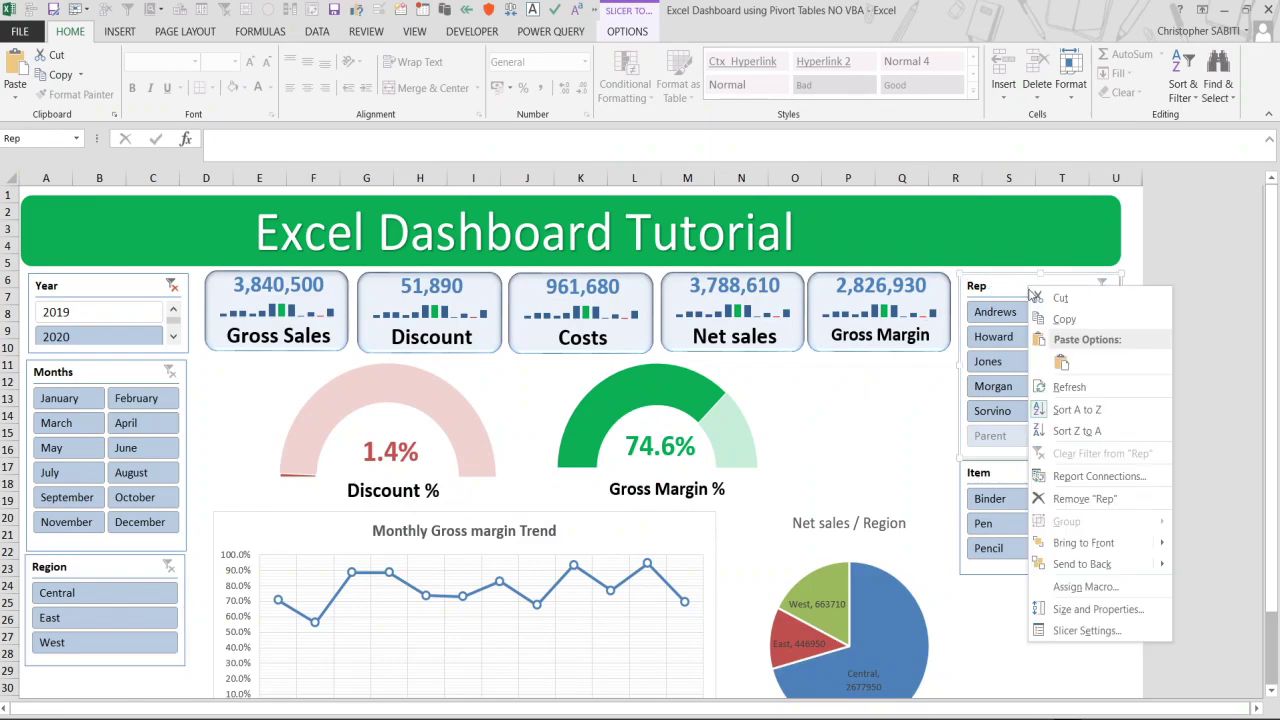
click(1079, 482)
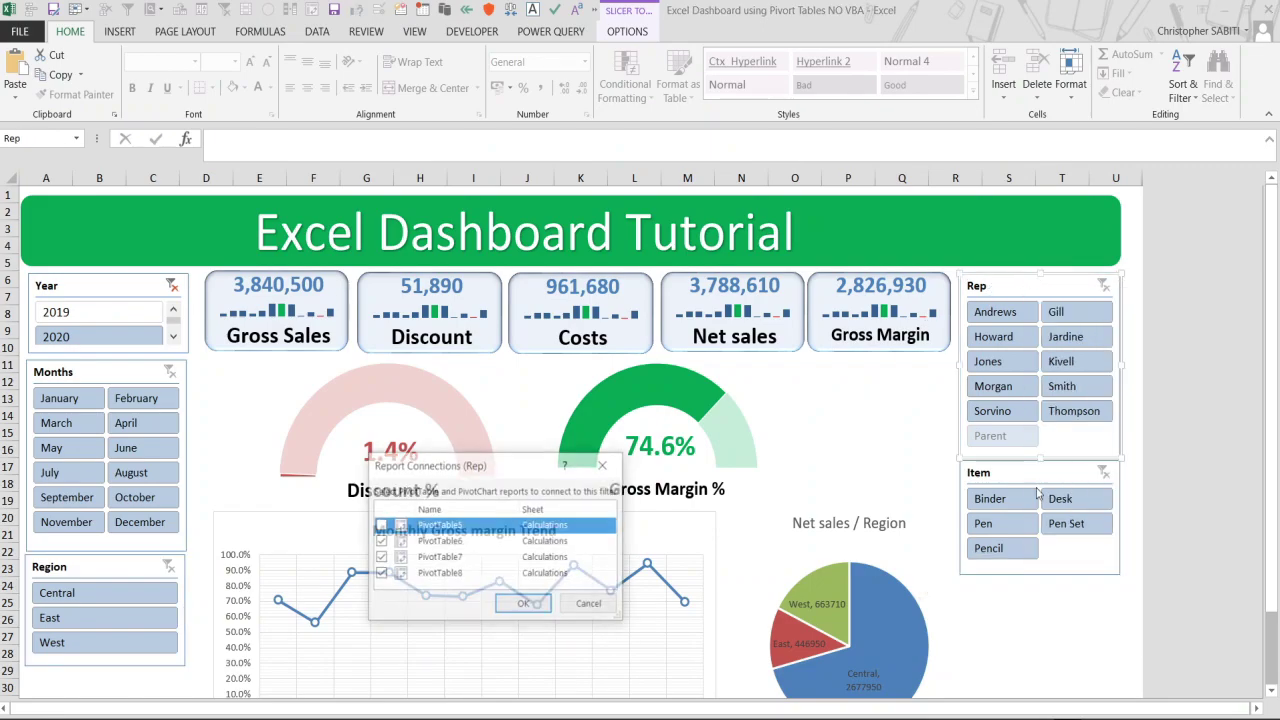
click(522, 605)
right_click(1046, 482)
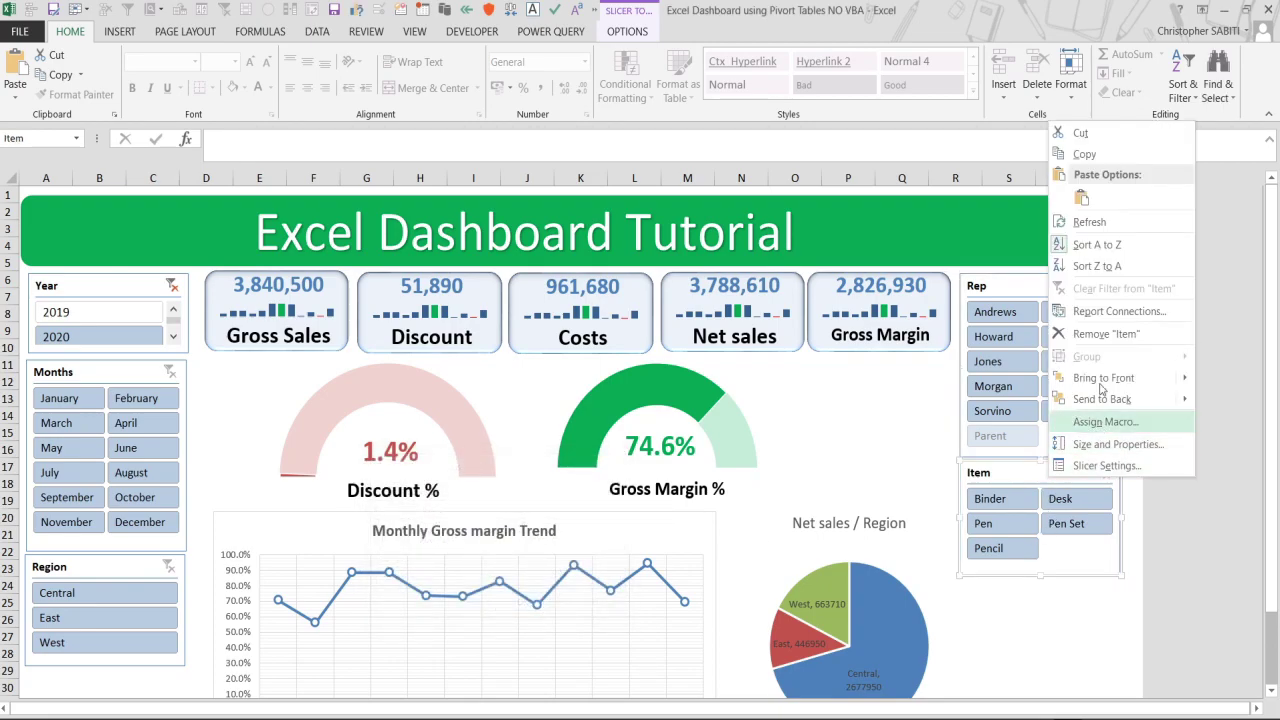
click(1080, 316)
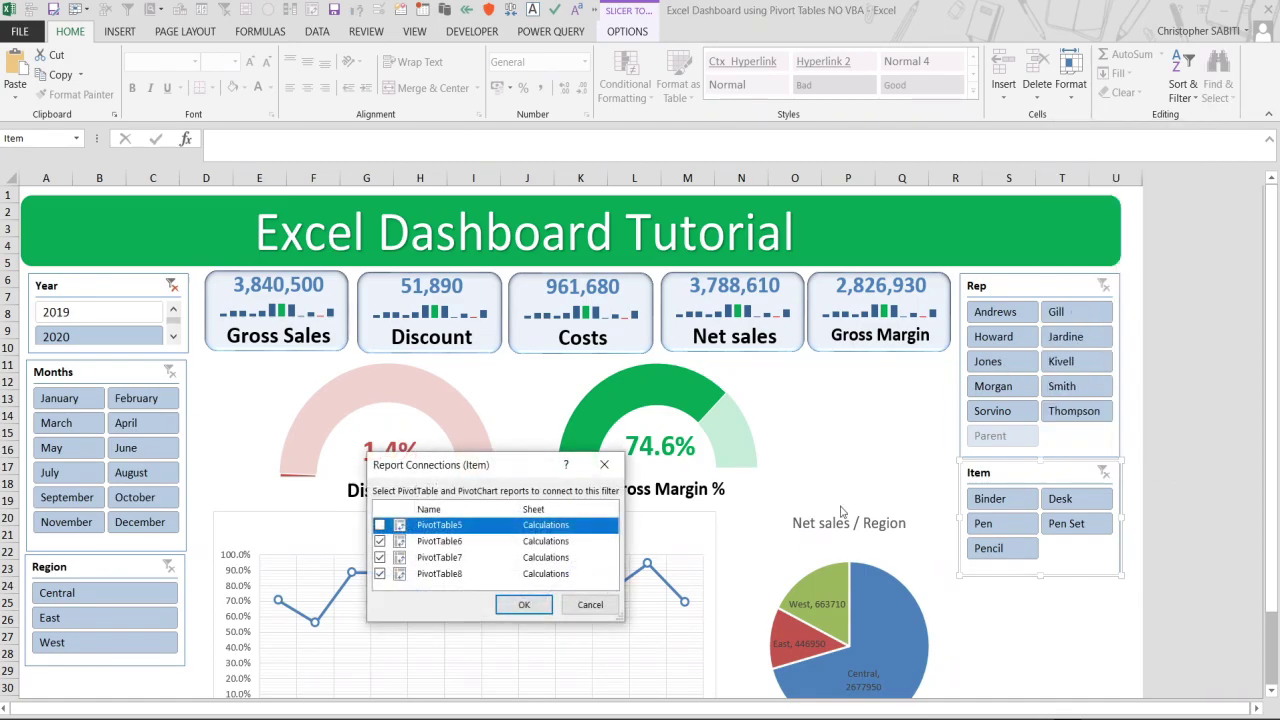
click(524, 604)
click(782, 402)
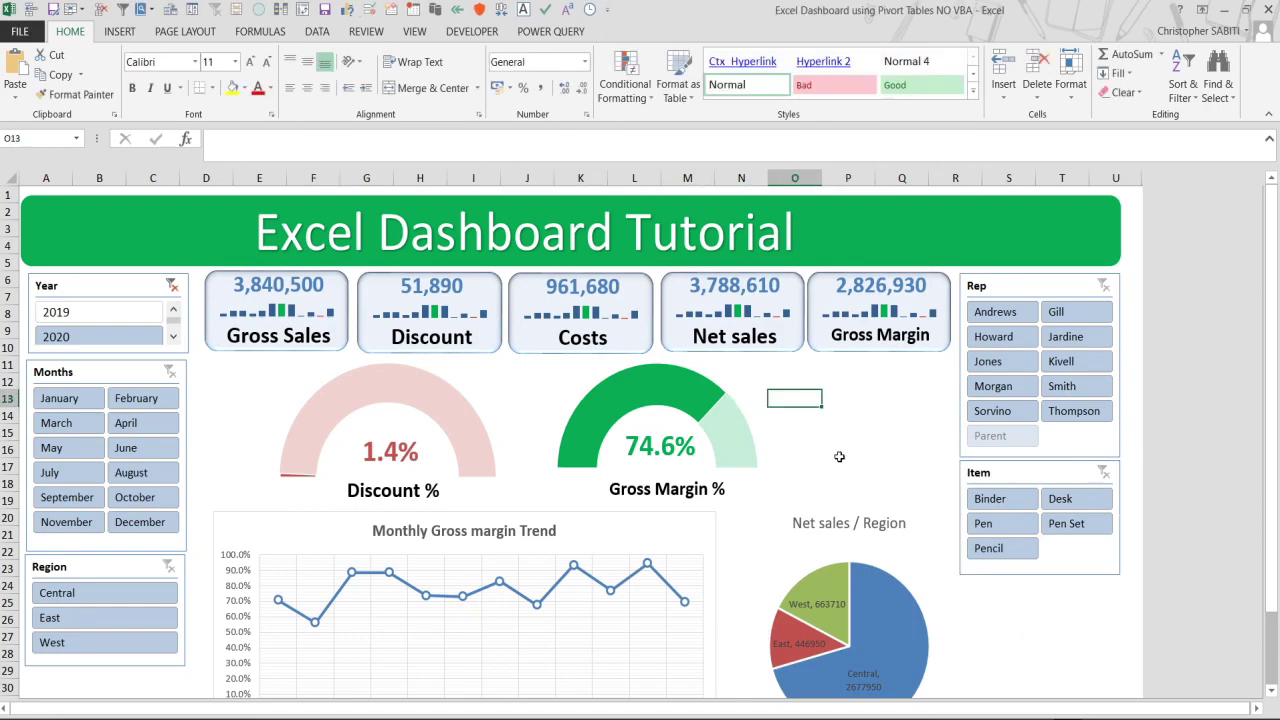
Test the dashboard with the years 2019 and 2020 and the month January, and clear the Year and Months filters.
click(107, 314)
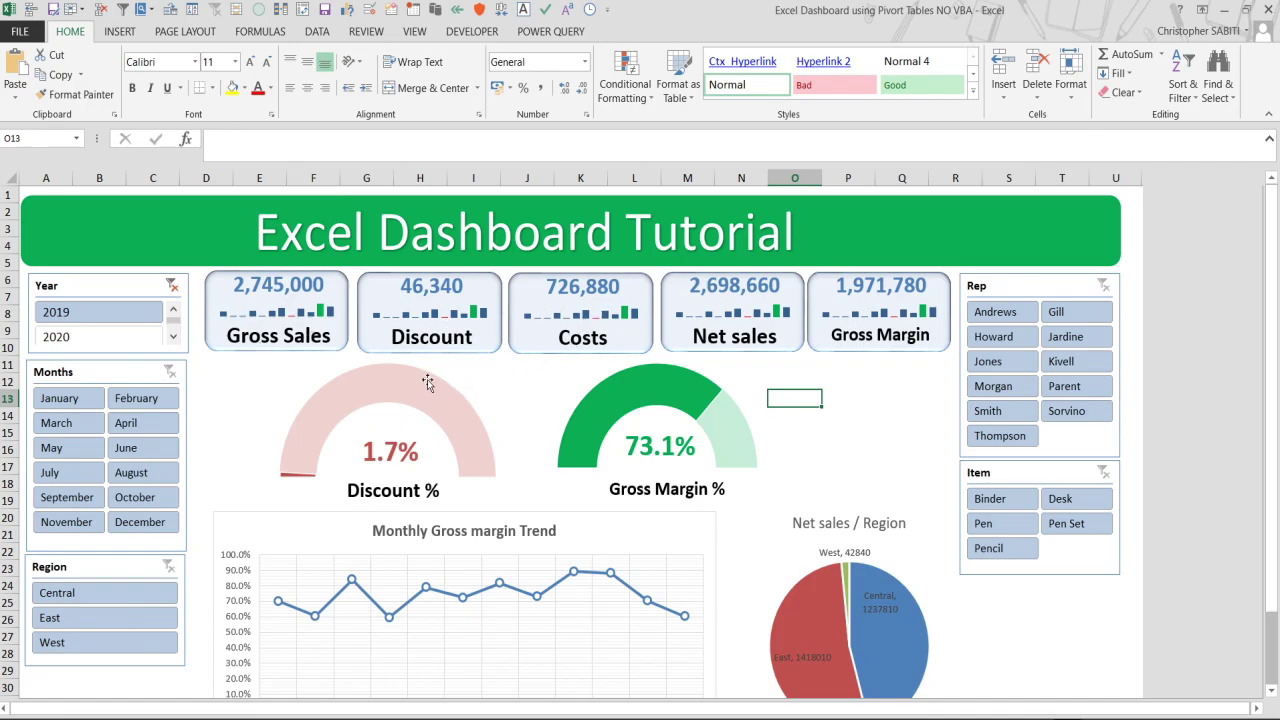
click(112, 337)
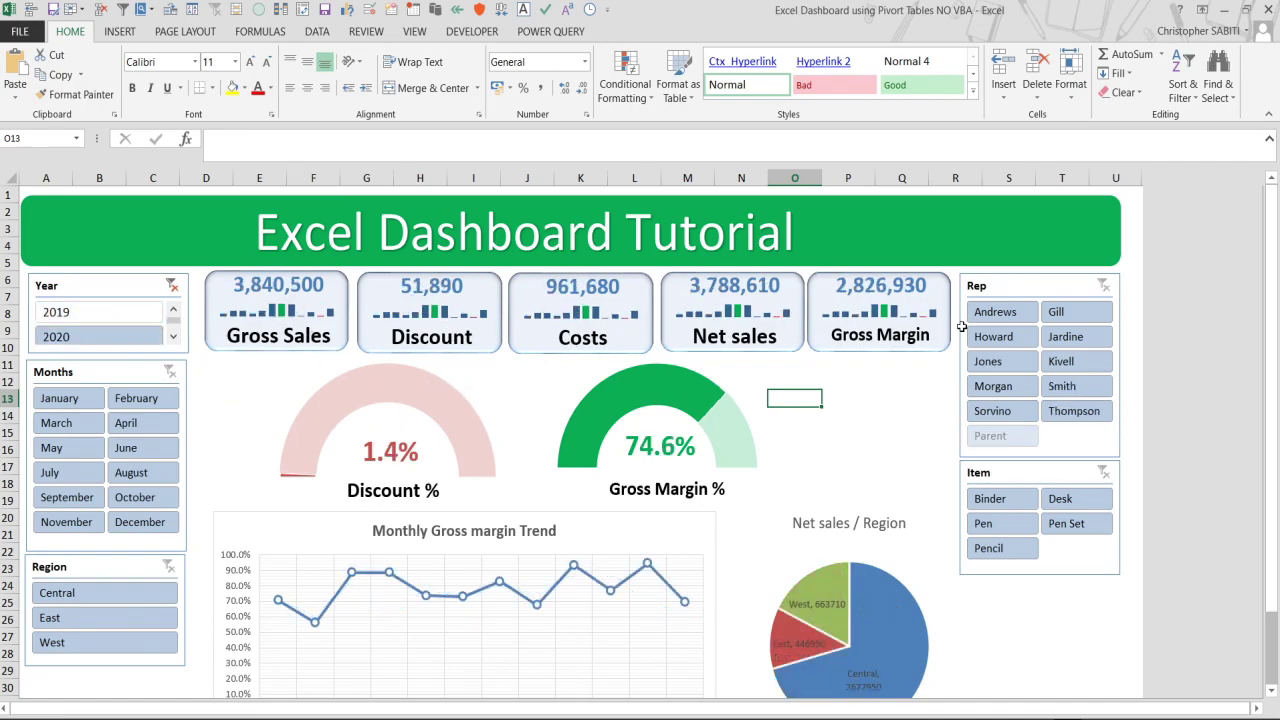
click(58, 400)
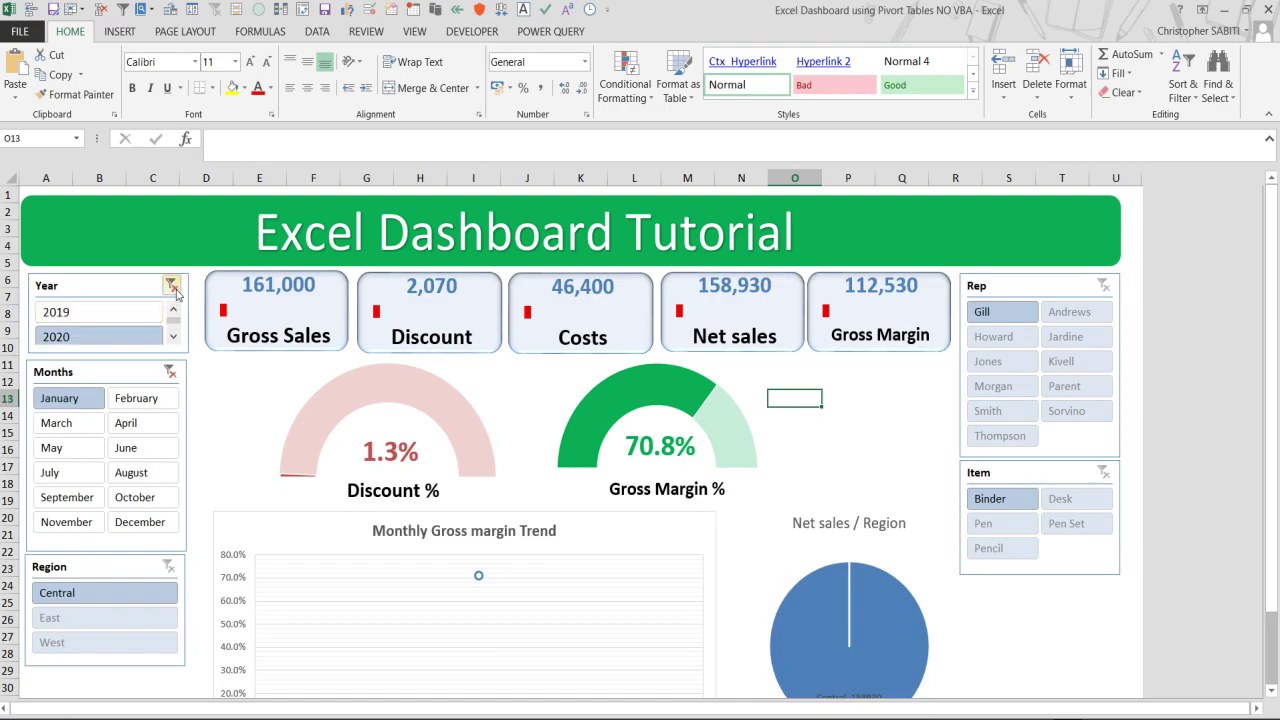
click(172, 287)
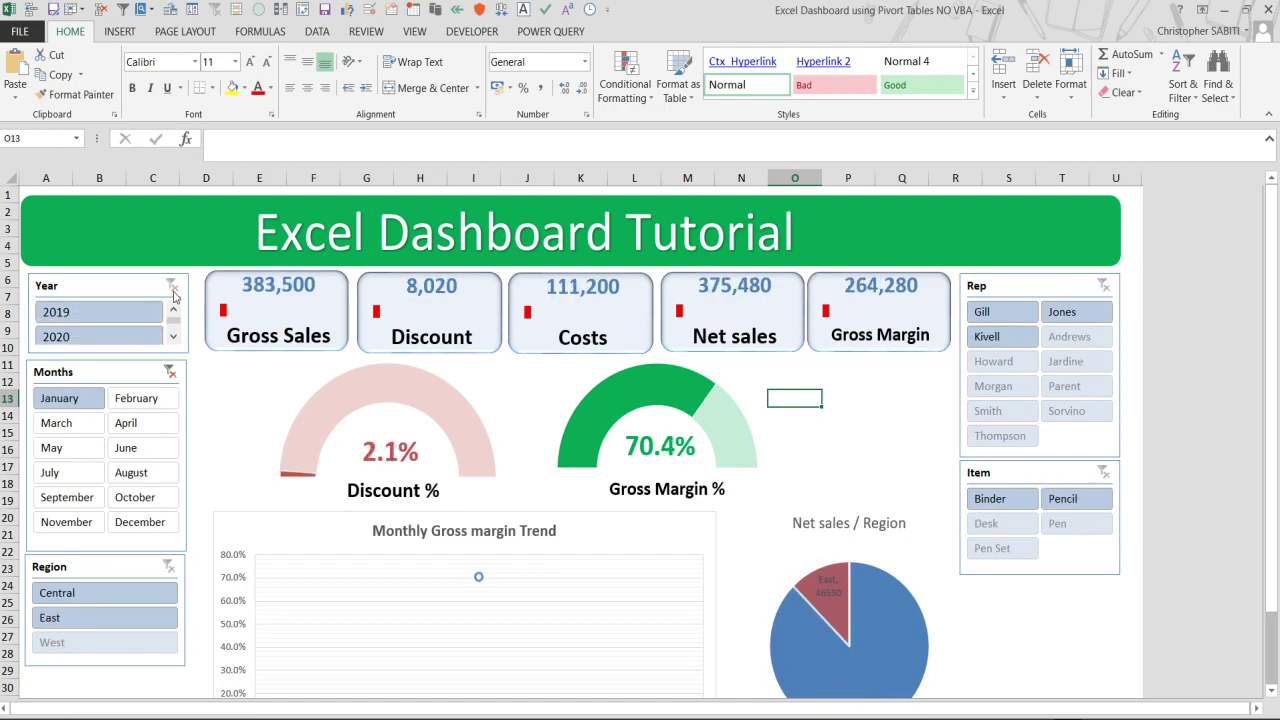
click(172, 371)
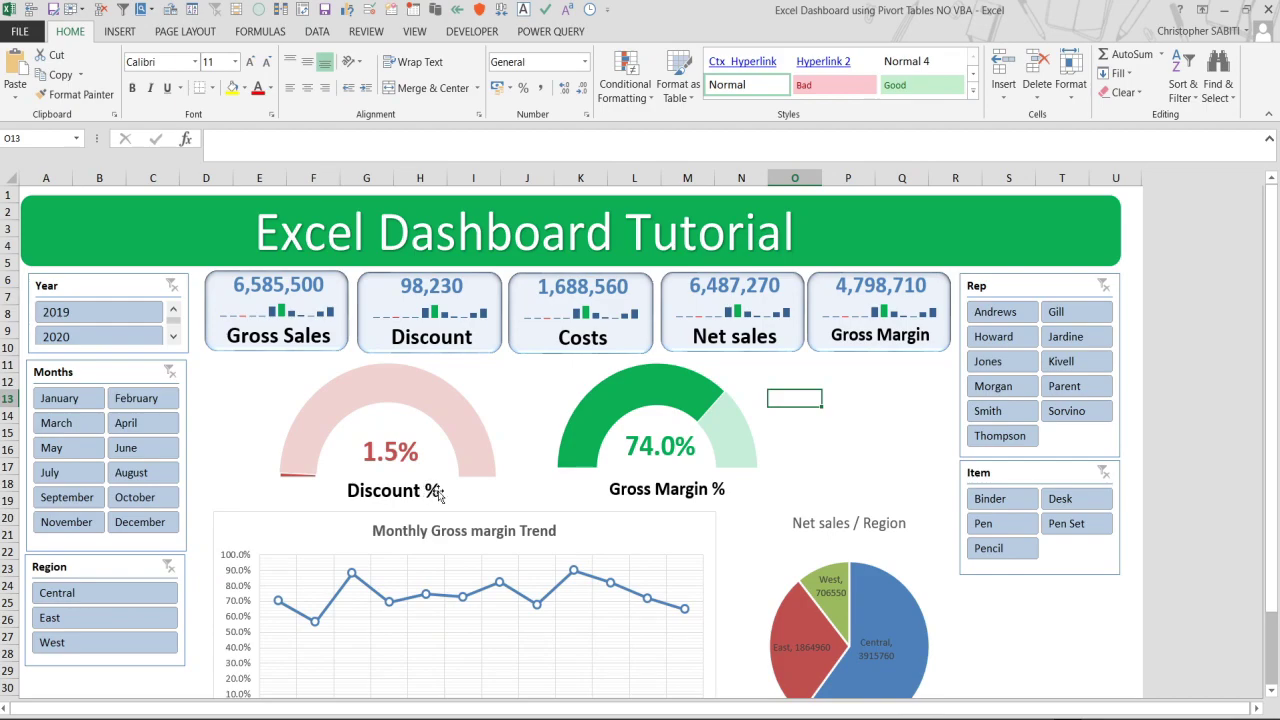
Filter the dashboard to the Central region and inspect the Gross Margin % gauge.
click(56, 594)
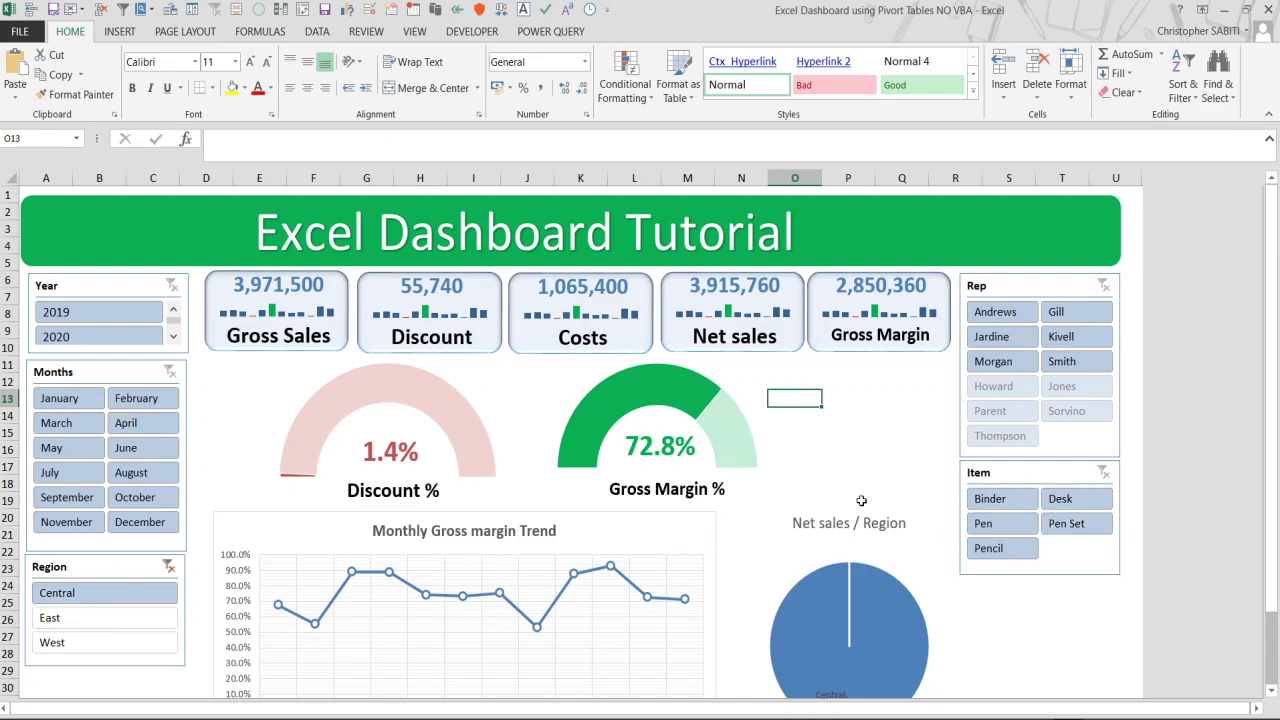
mouse_move(632, 400)
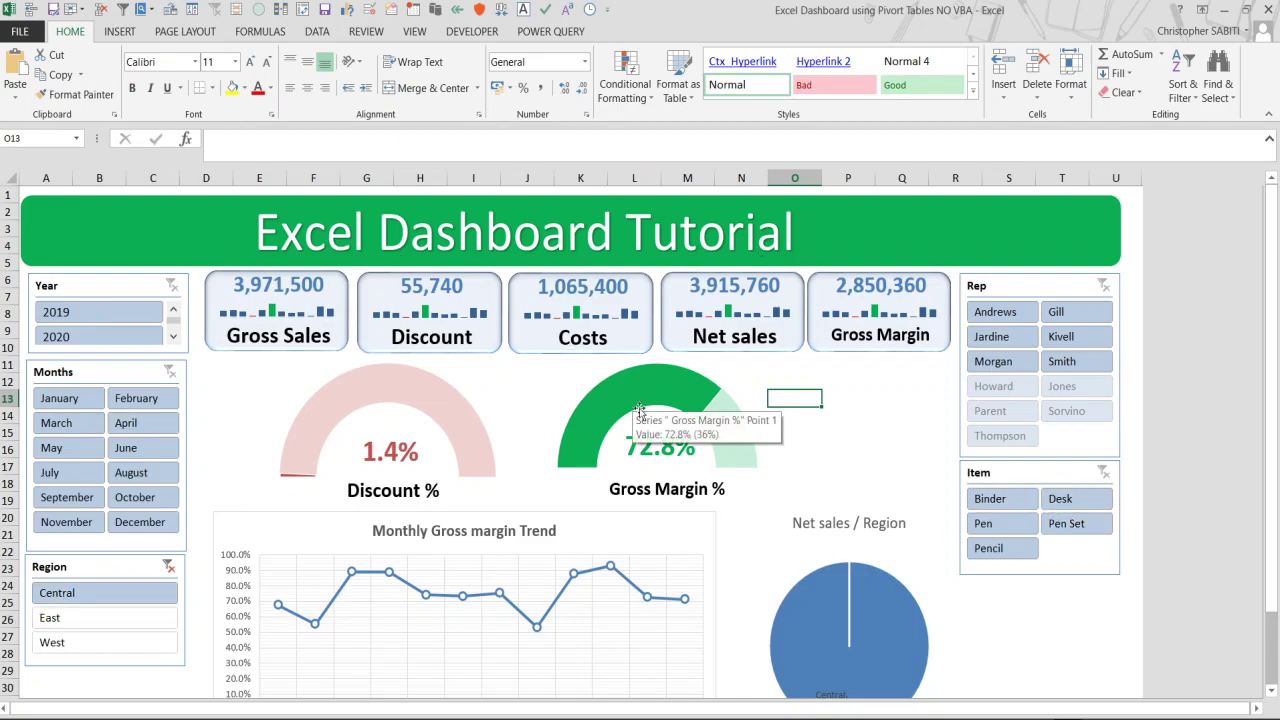